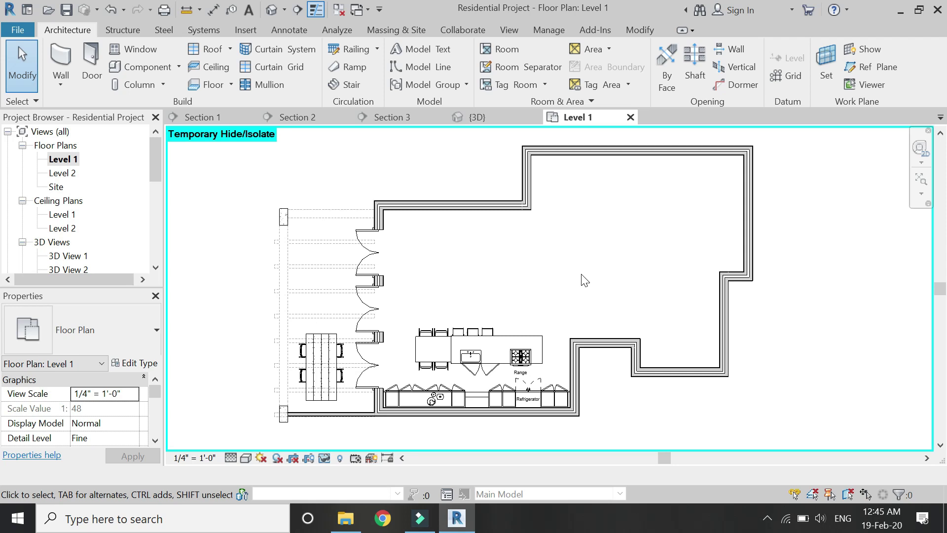
Zoom in on the kitchen in the Level 1 plan, then switch to the {3D} perspective view
scroll(478, 415, up, 4)
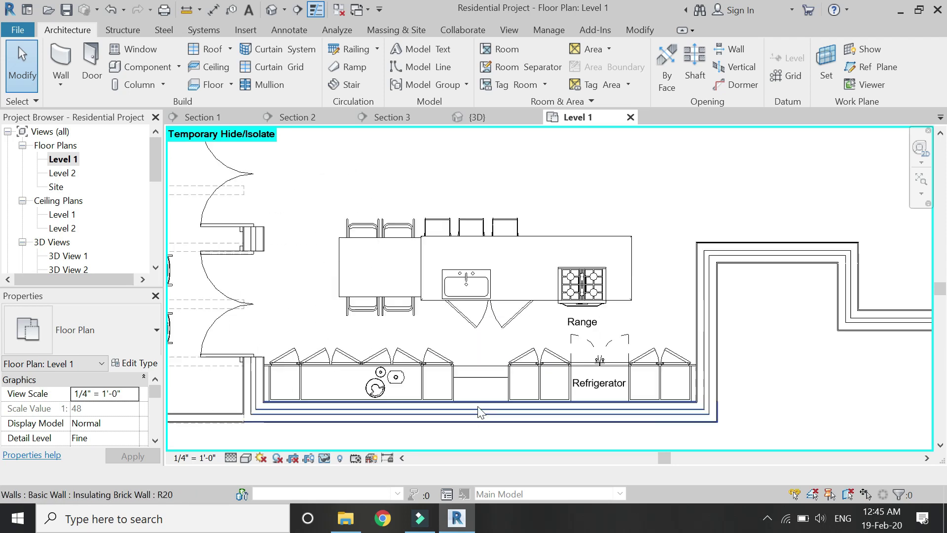
scroll(478, 408, up, 1)
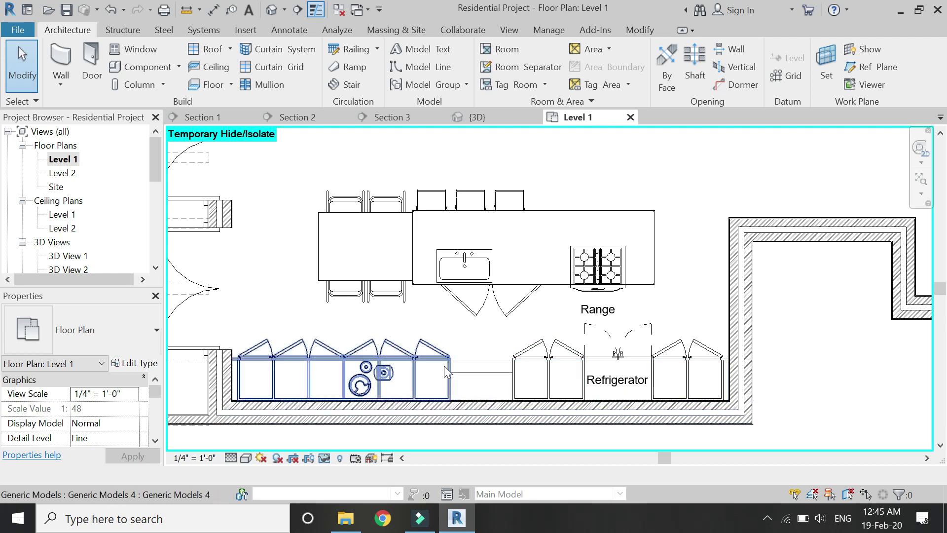
click(467, 117)
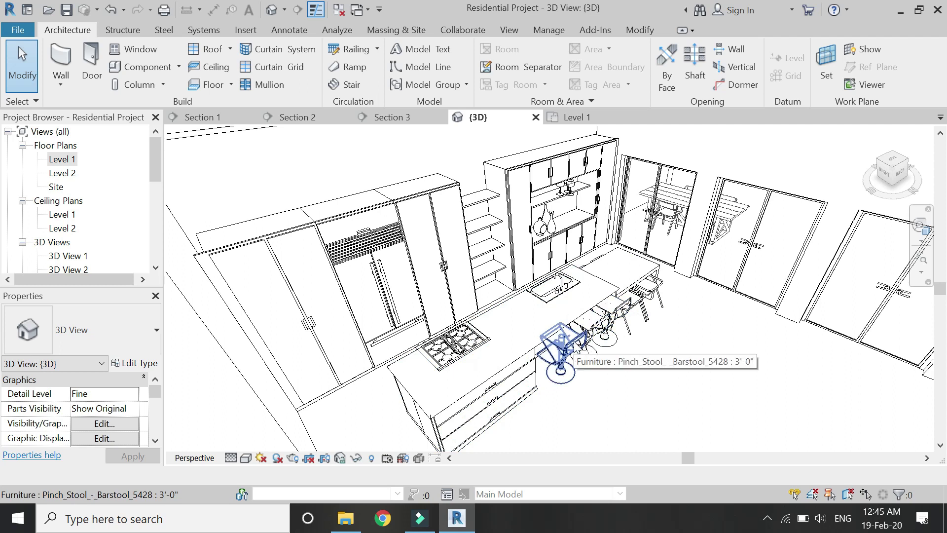
scroll(574, 348, up, 4)
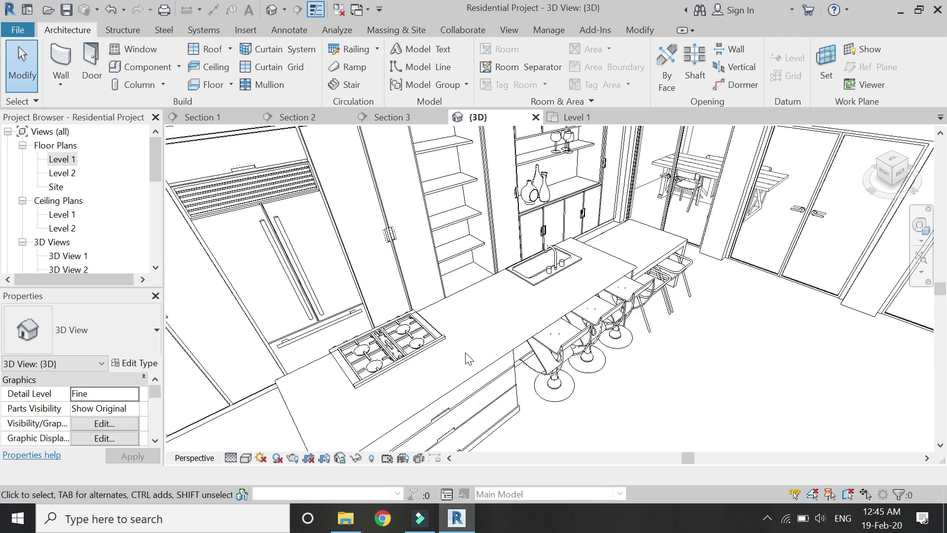
scroll(527, 315, down, 2)
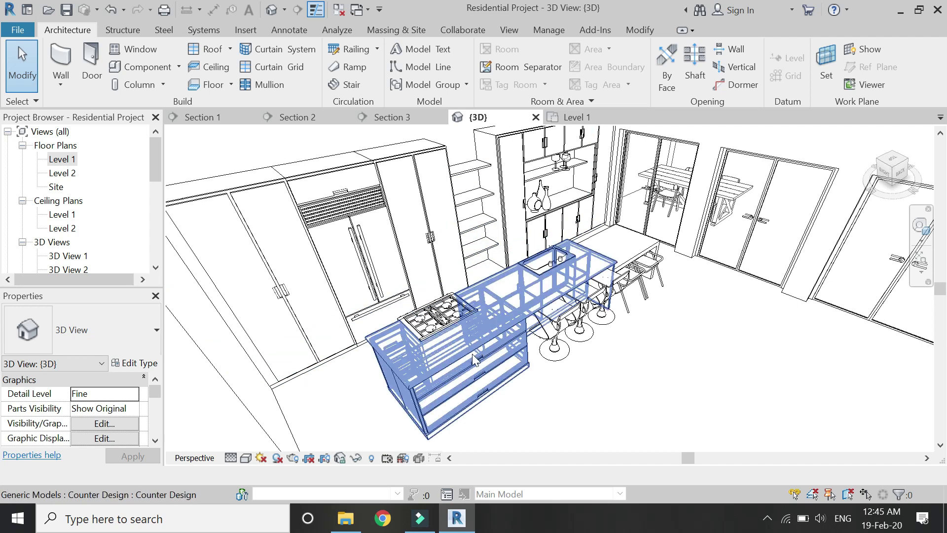
scroll(434, 355, down, 2)
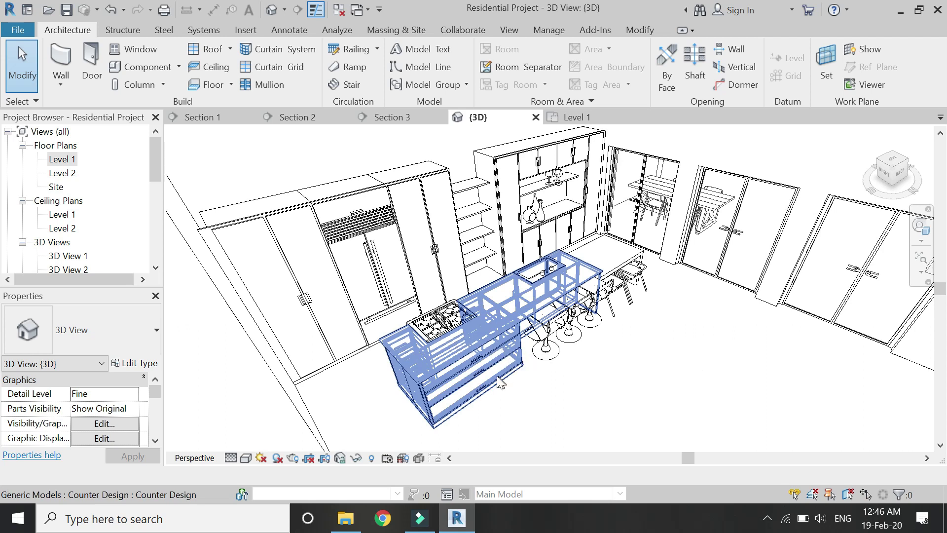
scroll(493, 383, up, 2)
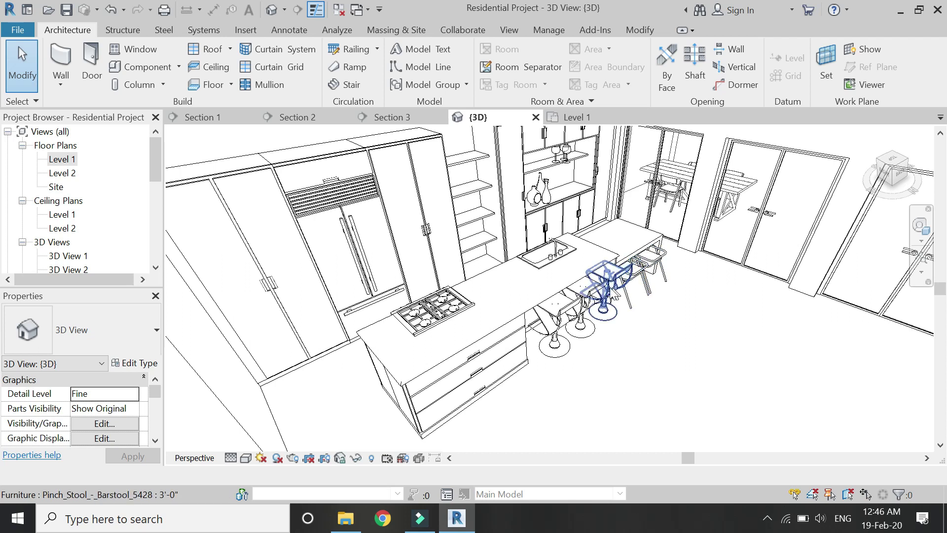
scroll(612, 295, up, 3)
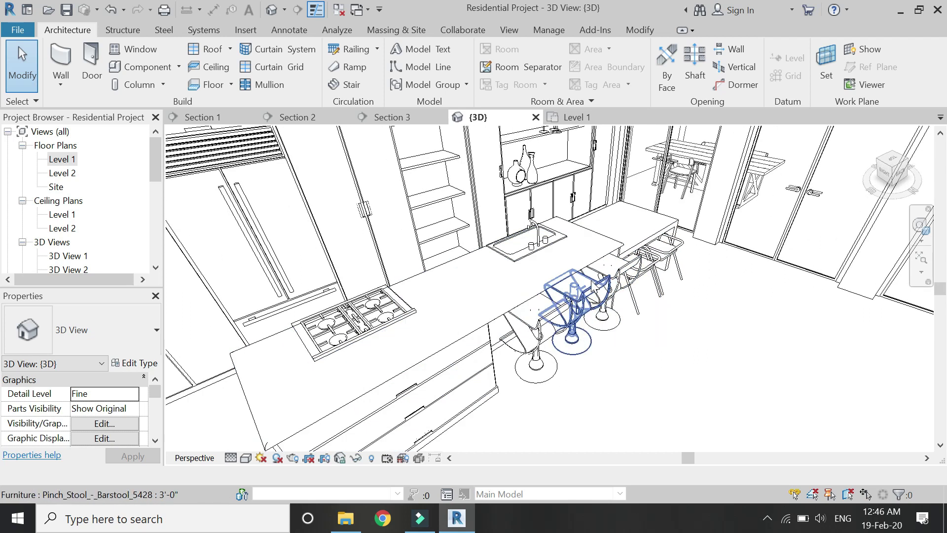
scroll(603, 316, down, 1)
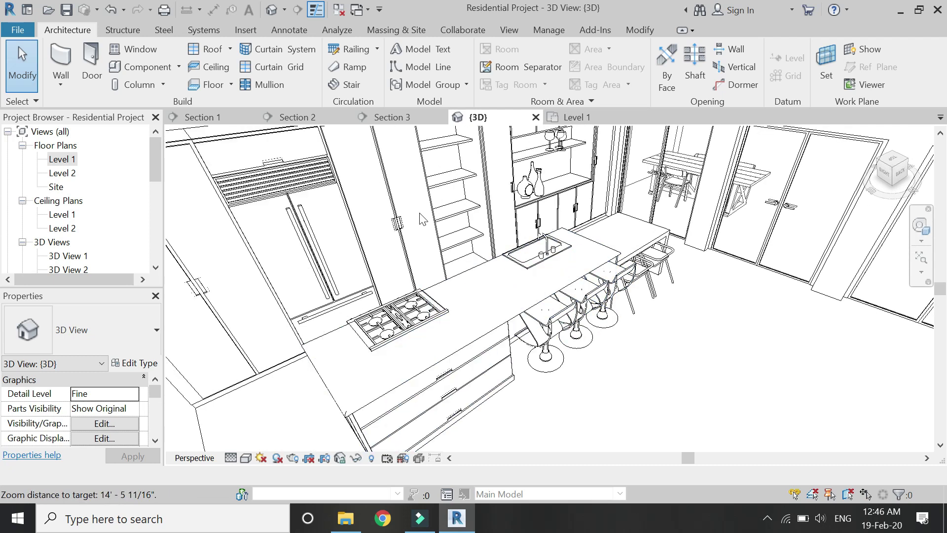
Zoom into Section 1, Section 2 and Section 3 in turn, then return to 3D View 2
click(223, 116)
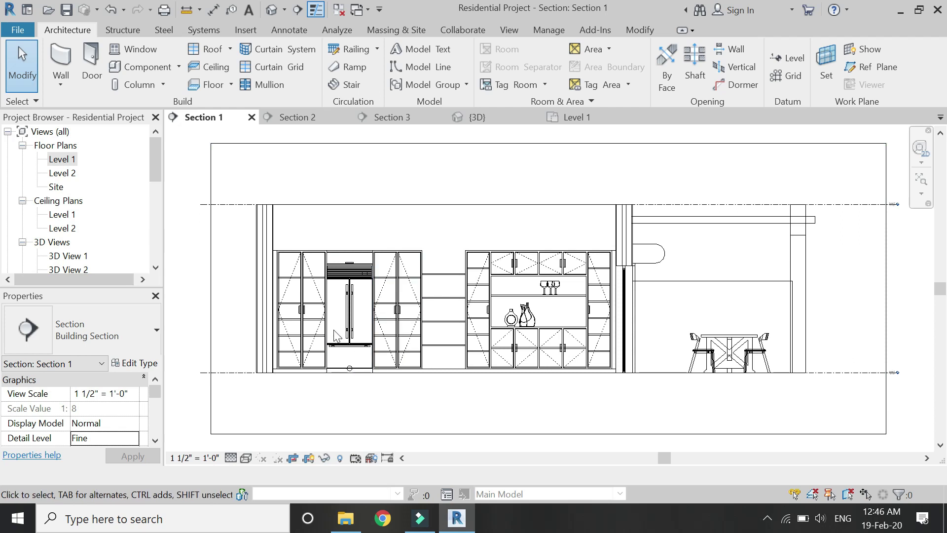
scroll(333, 327, up, 2)
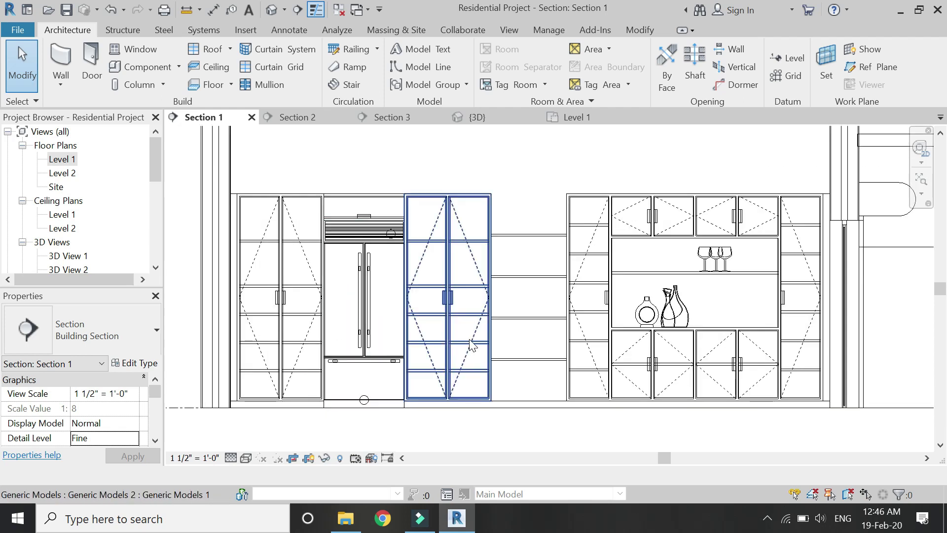
click(291, 117)
scroll(553, 412, up, 2)
click(395, 119)
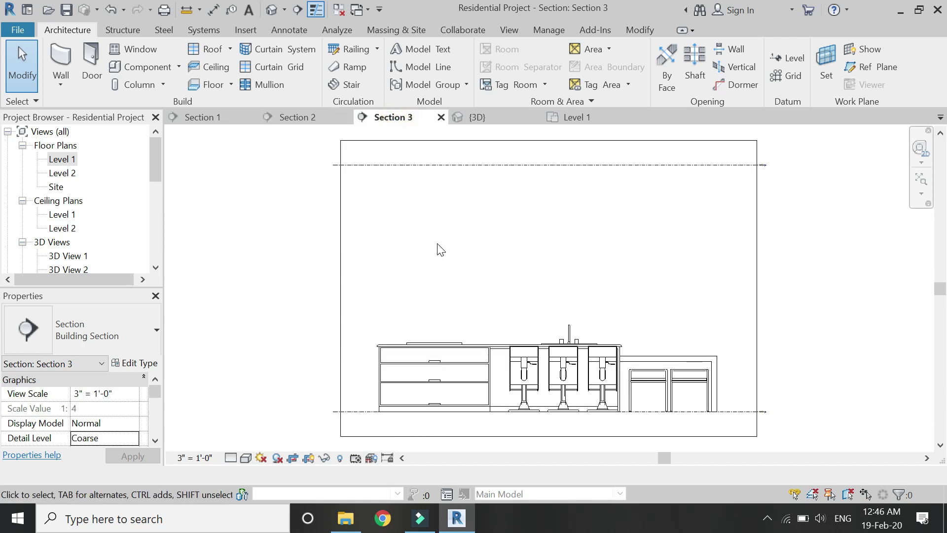
scroll(518, 384, up, 2)
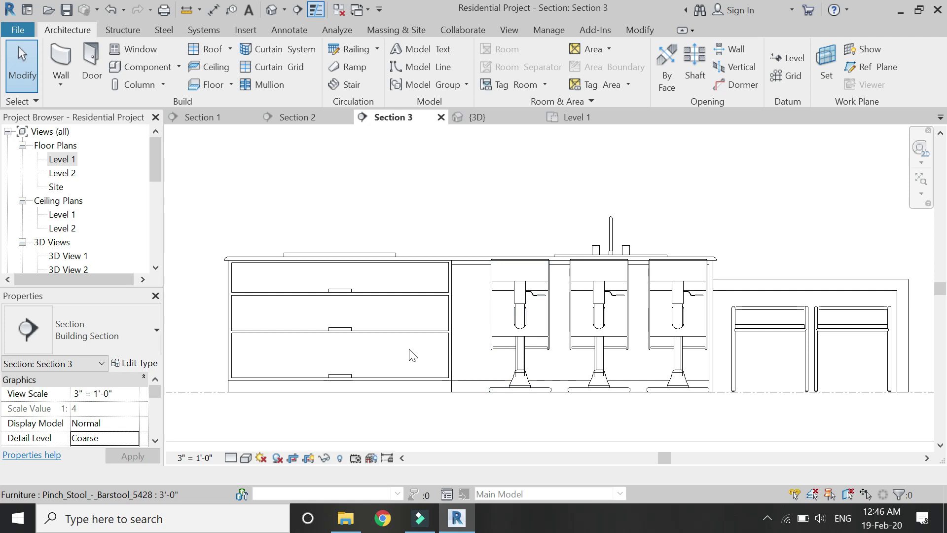
click(493, 120)
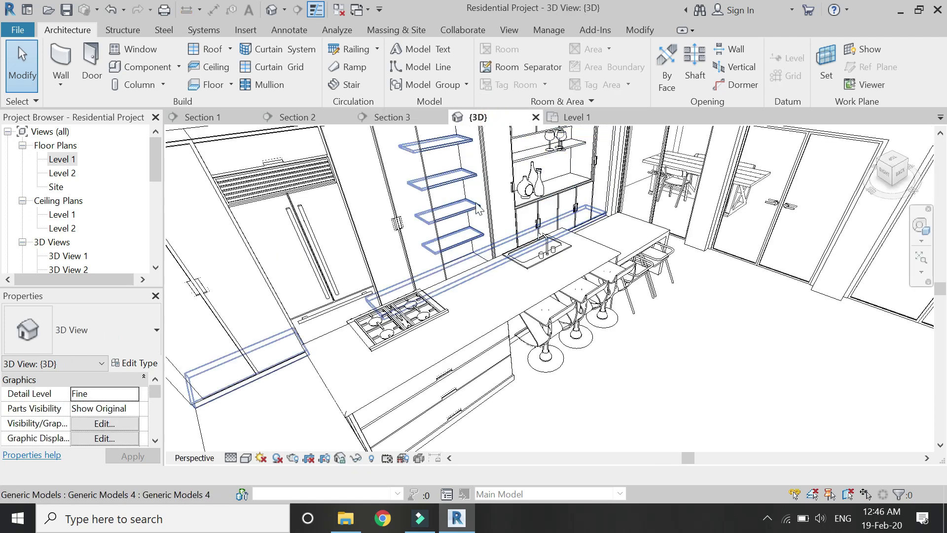
scroll(482, 306, down, 1)
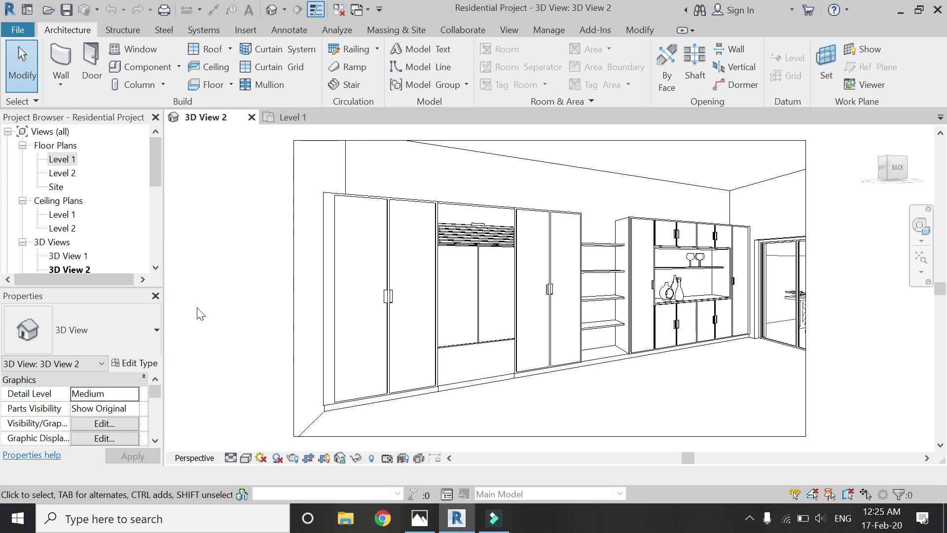
Zoom to the island on the Level 1 plan and start Place a Component
click(277, 120)
scroll(443, 356, up, 8)
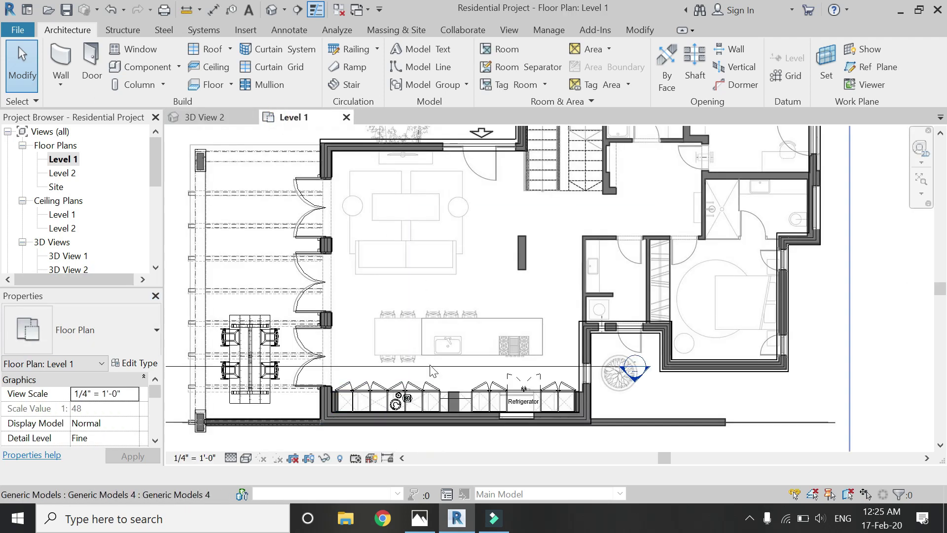
scroll(443, 345, up, 2)
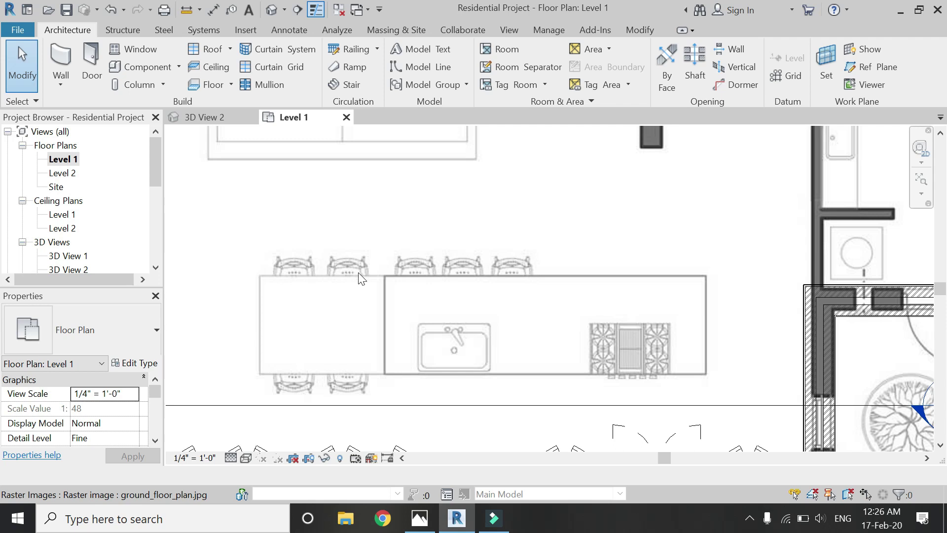
scroll(471, 356, up, 1)
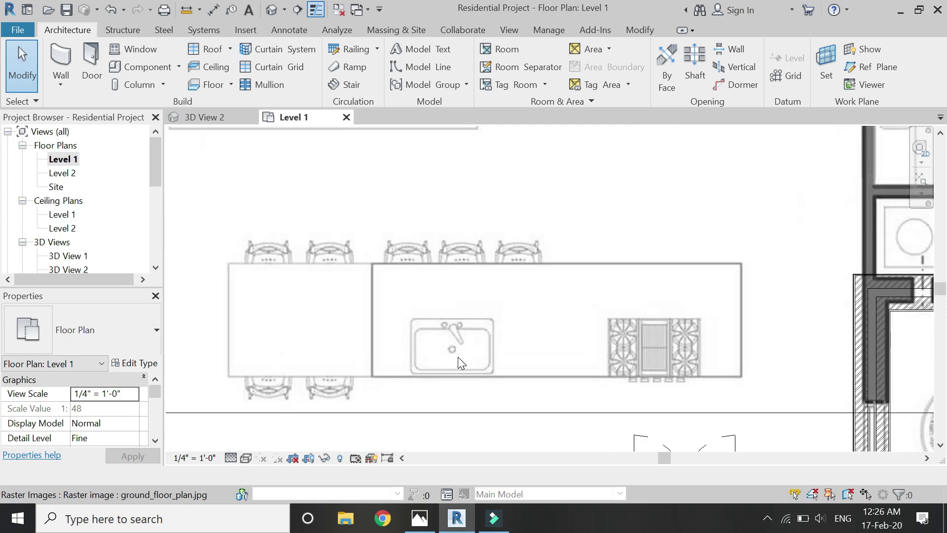
click(179, 68)
click(176, 91)
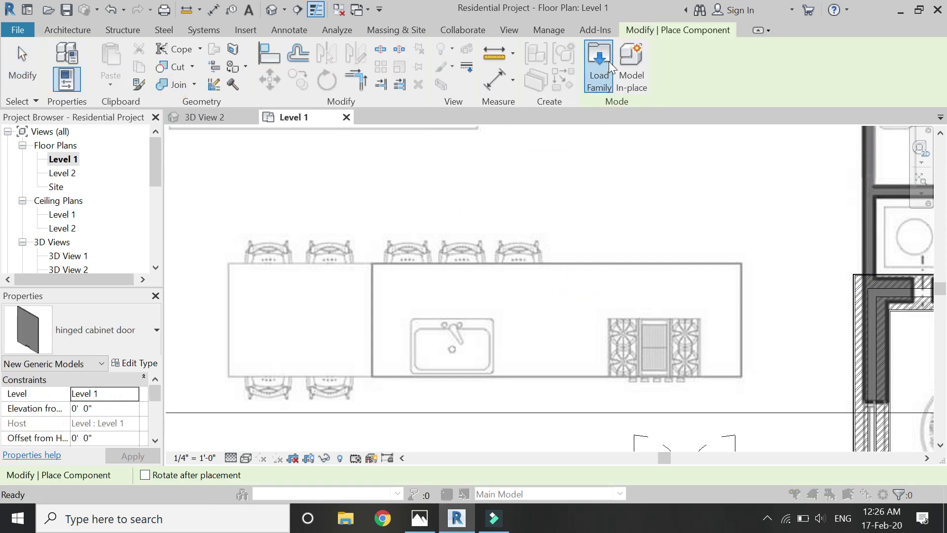
Load Range-Gas.rfa from Specialty Equipment > Domestic > Mid-Range after previewing the other appliances
click(609, 63)
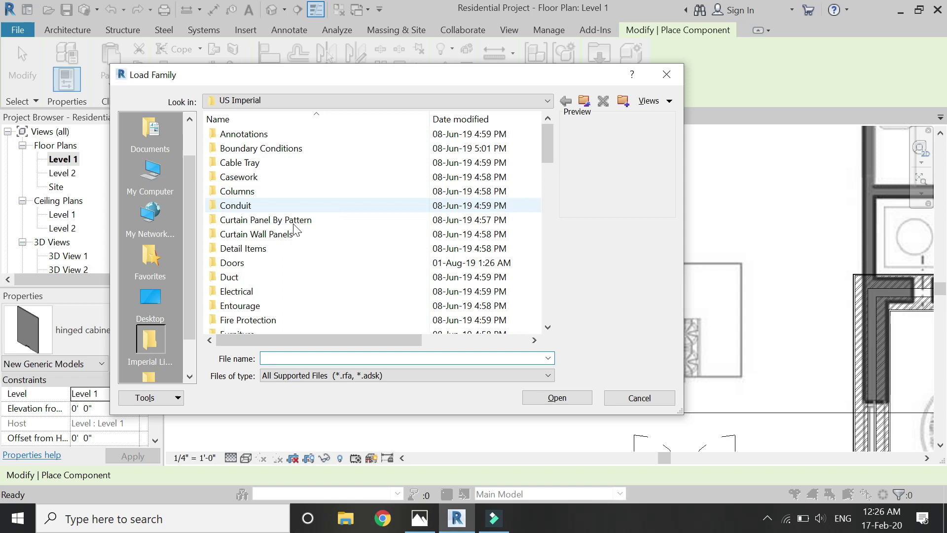
scroll(244, 277, down, 8)
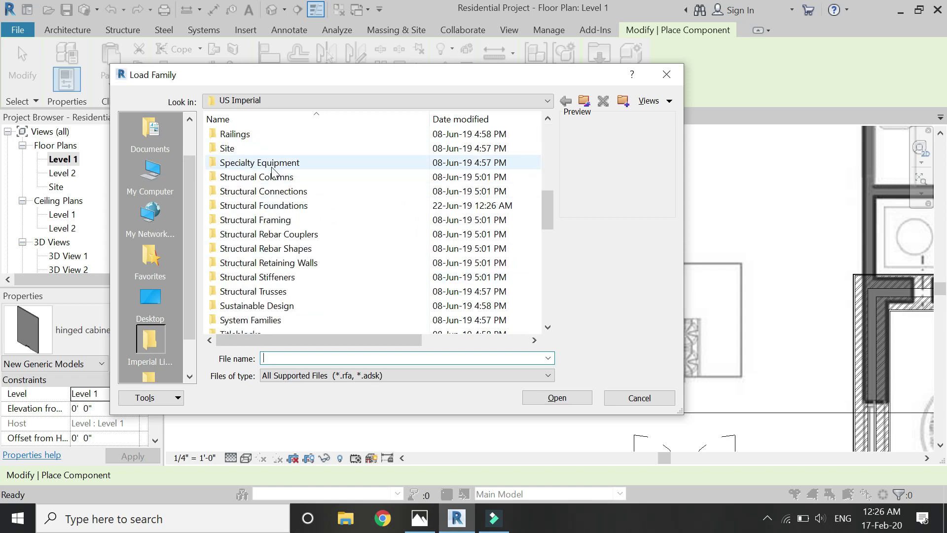
double_click(273, 166)
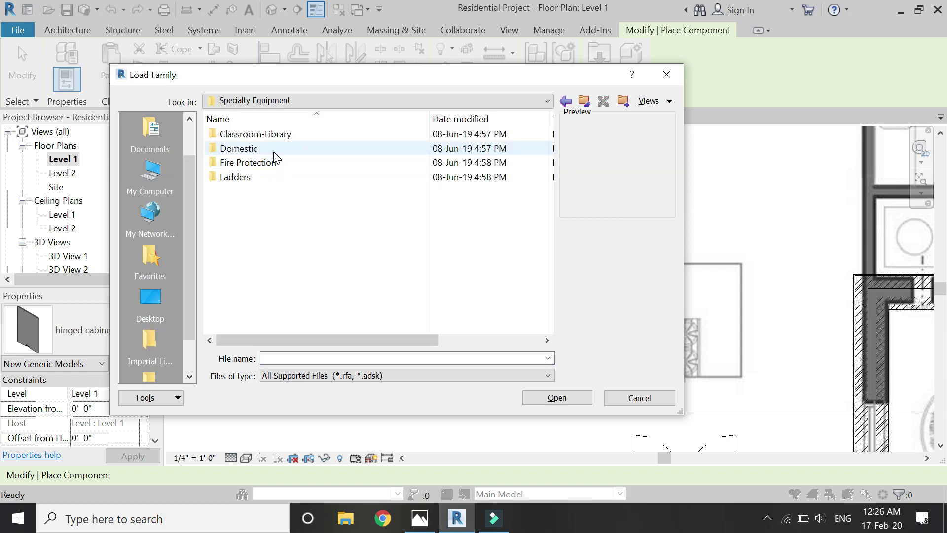
double_click(273, 149)
double_click(275, 150)
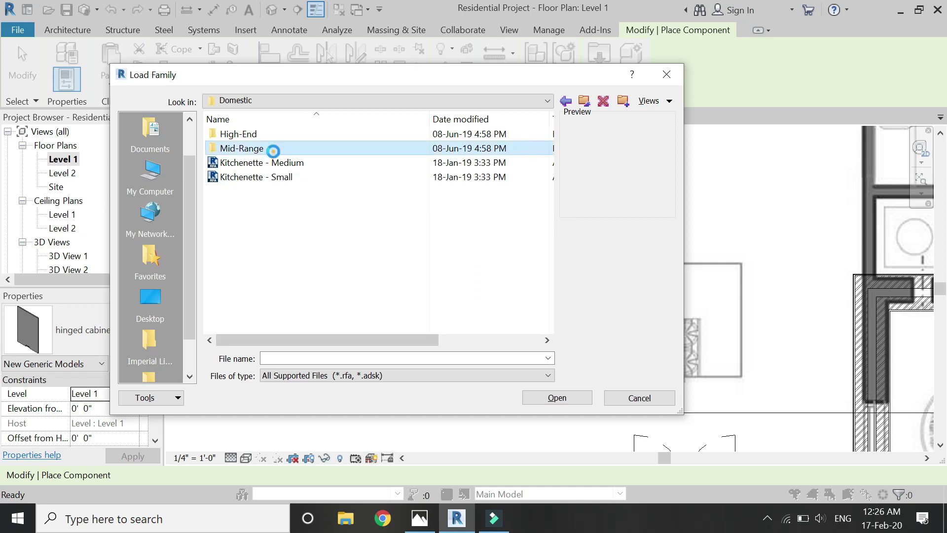
click(275, 134)
click(276, 148)
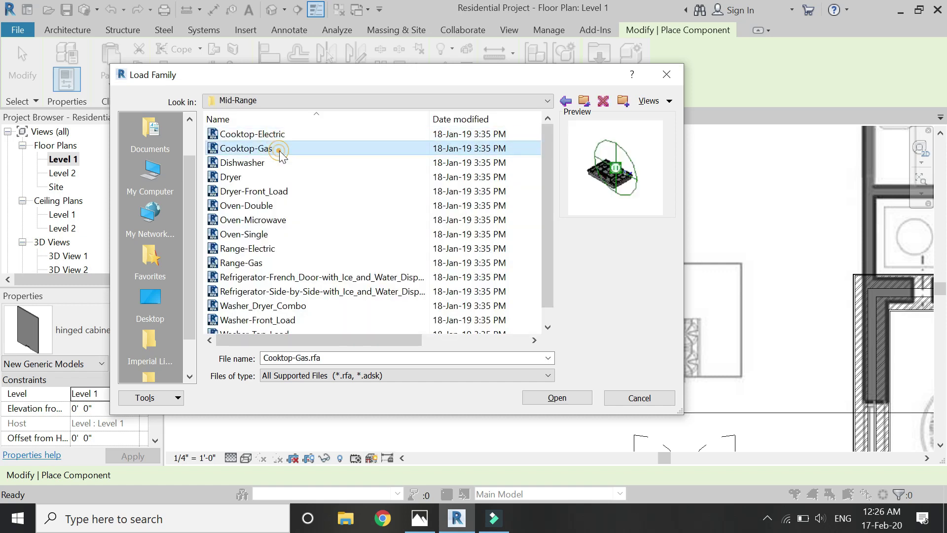
click(279, 163)
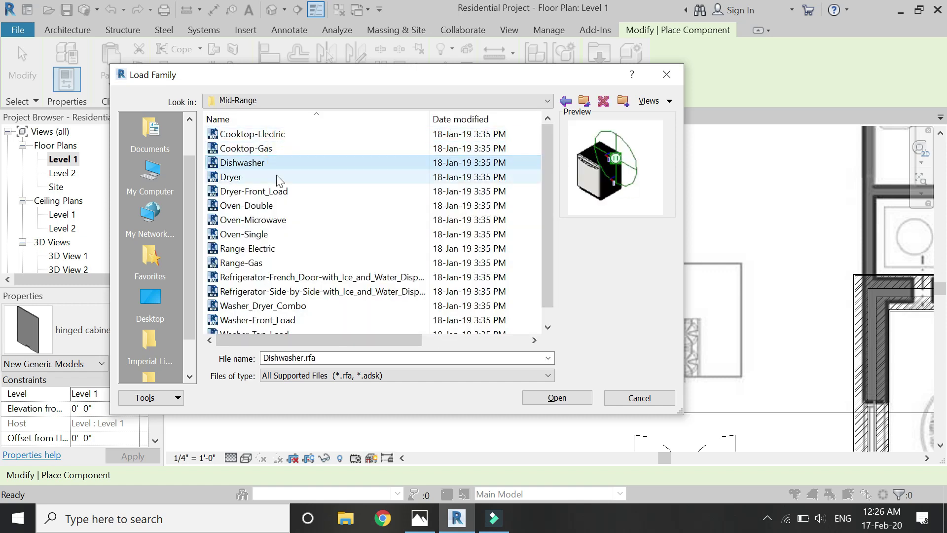
click(260, 249)
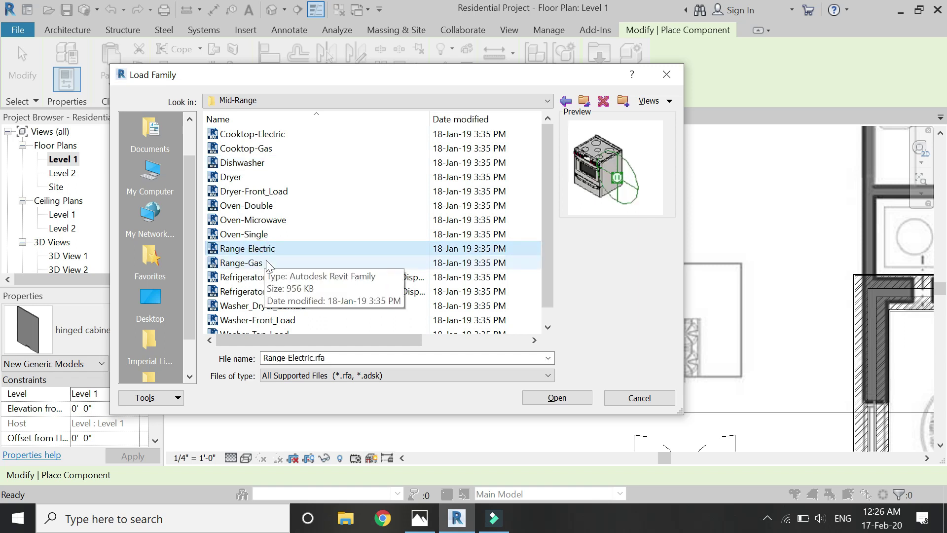
click(267, 267)
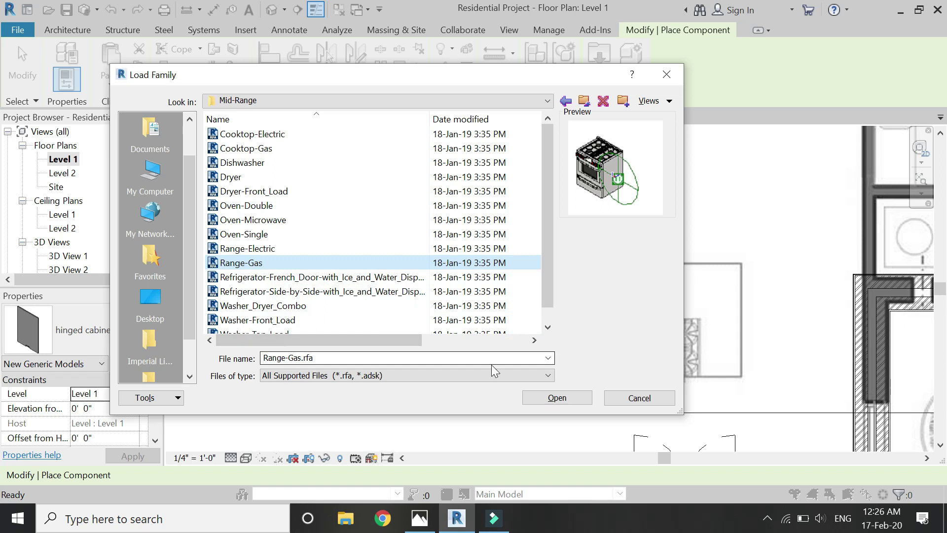
click(539, 399)
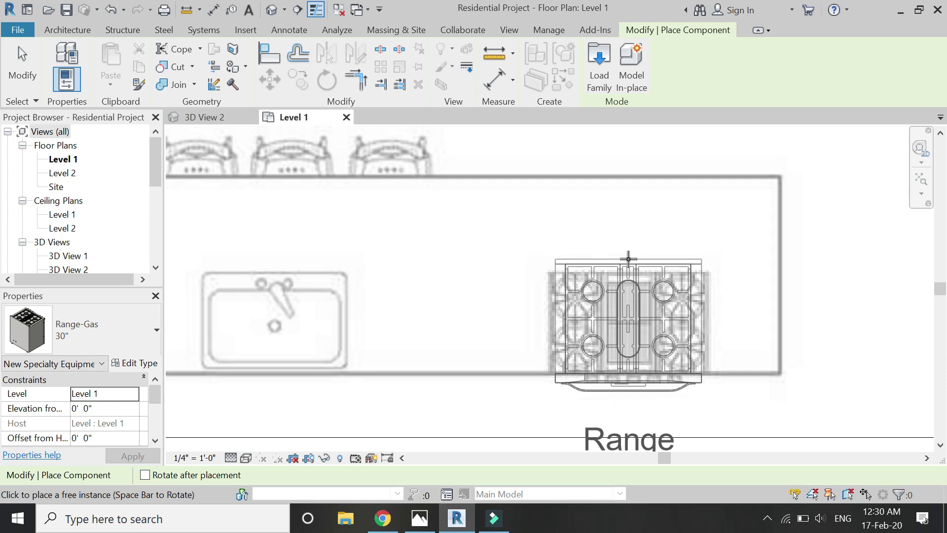
Place the 30" gas range on the kitchen island and select it
click(628, 258)
key(Escape)
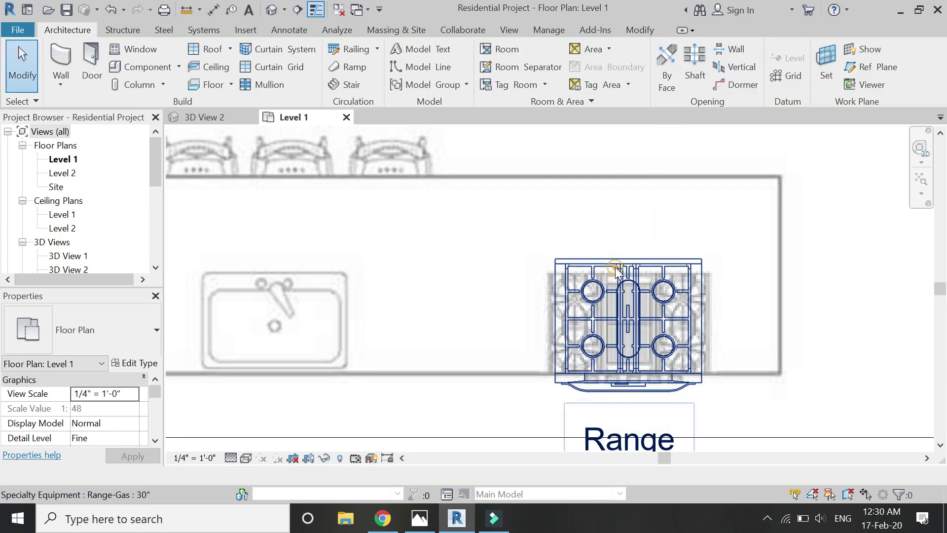
click(618, 272)
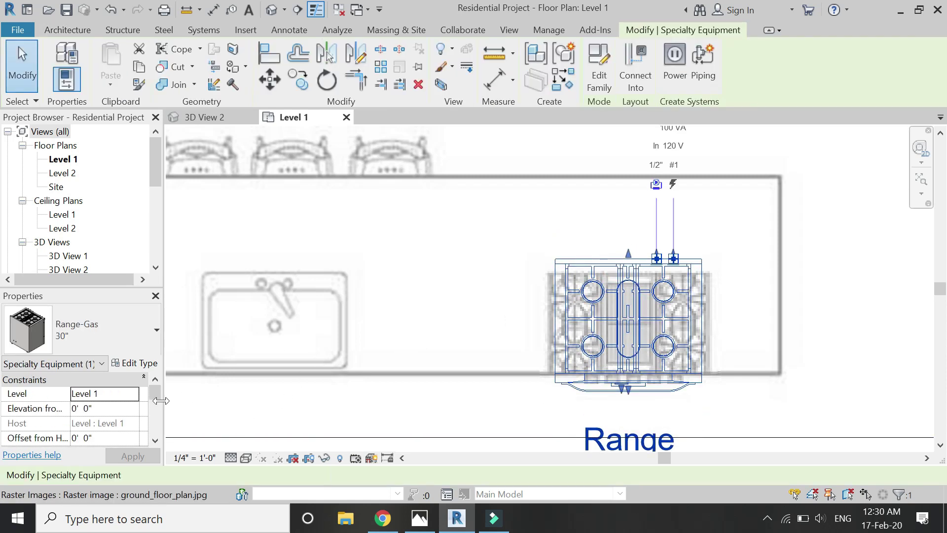
Set the range type's Depth to 2' 0" in Type Properties and apply it
click(140, 365)
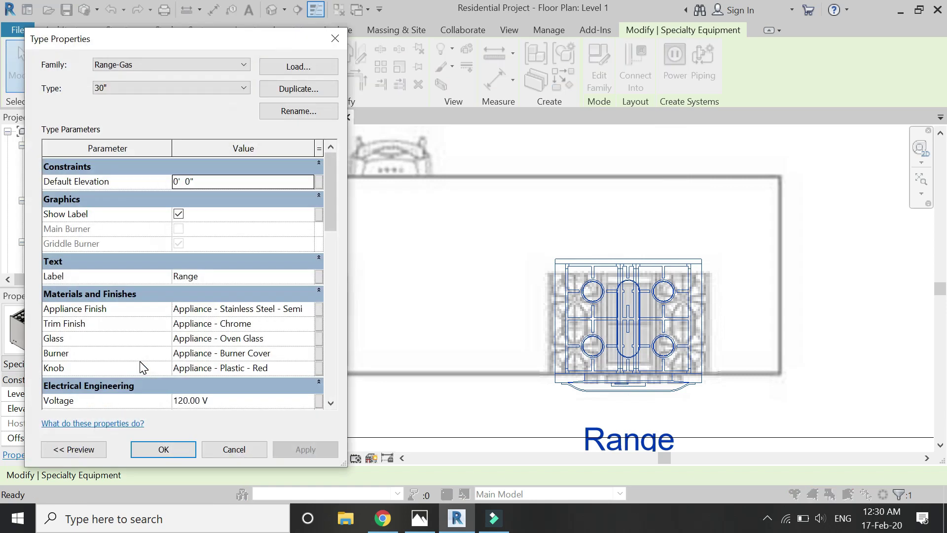
scroll(169, 339, down, 5)
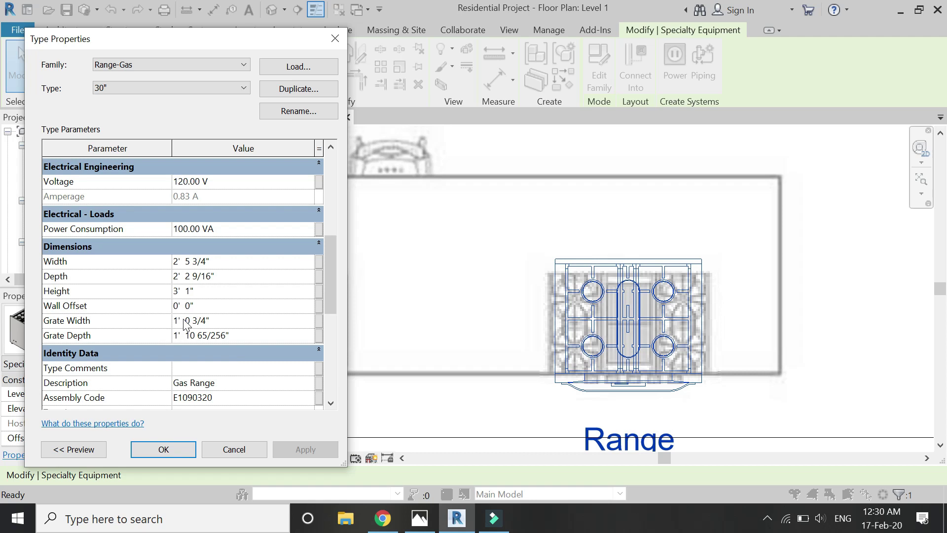
click(226, 276)
double_click(226, 276)
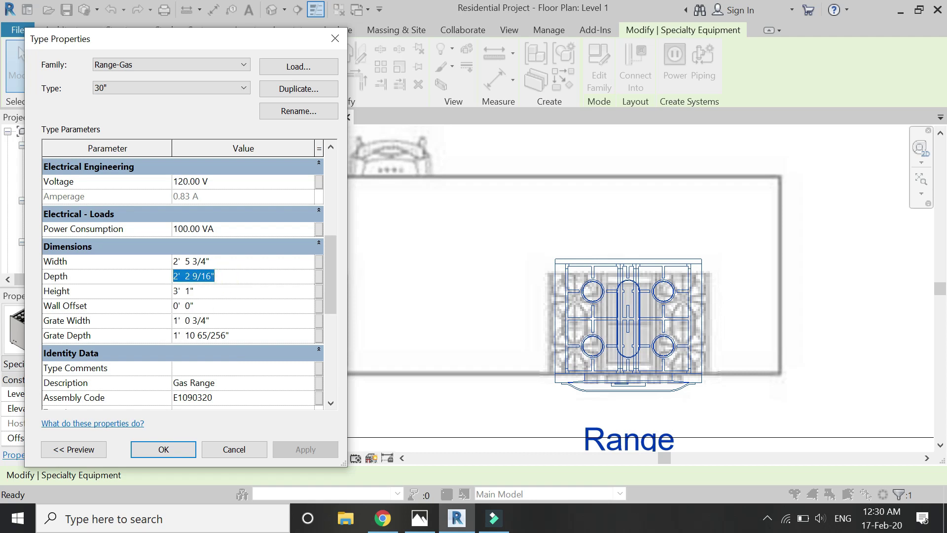
text(2')
key(Return)
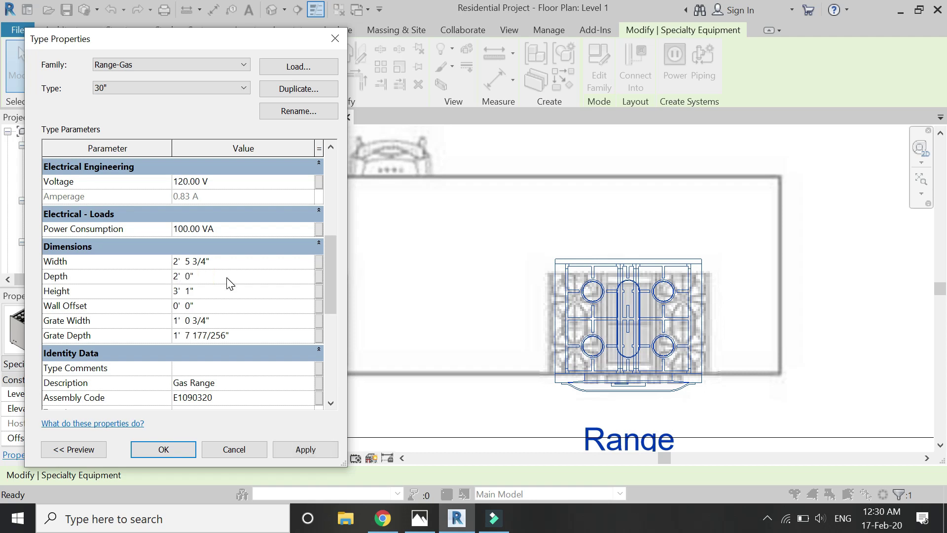
click(313, 446)
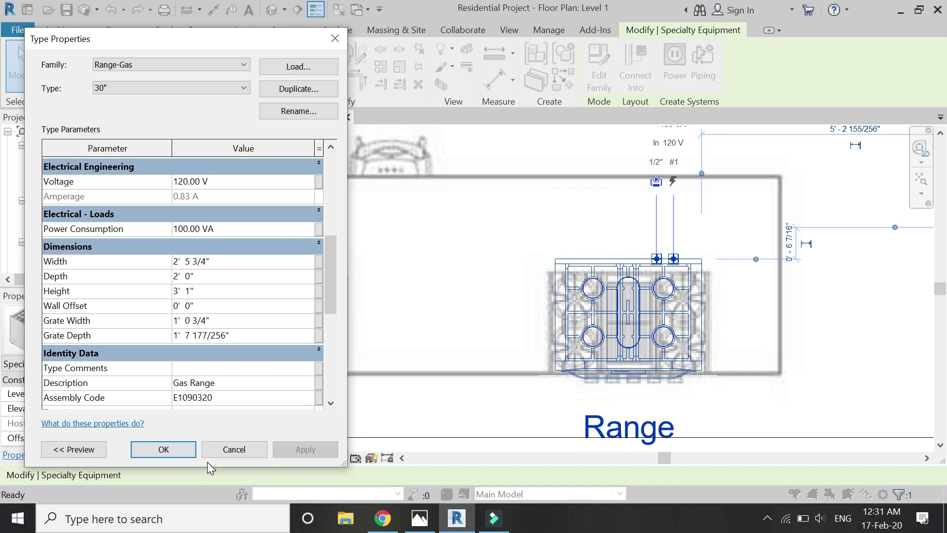
click(176, 447)
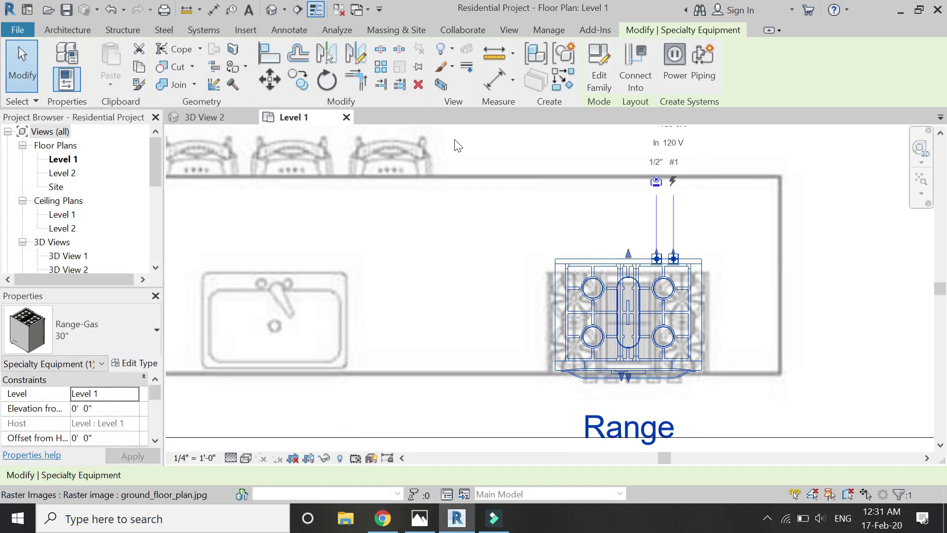
Move the range from its top-left corner to align with the island's edge
click(279, 84)
scroll(554, 387, up, 5)
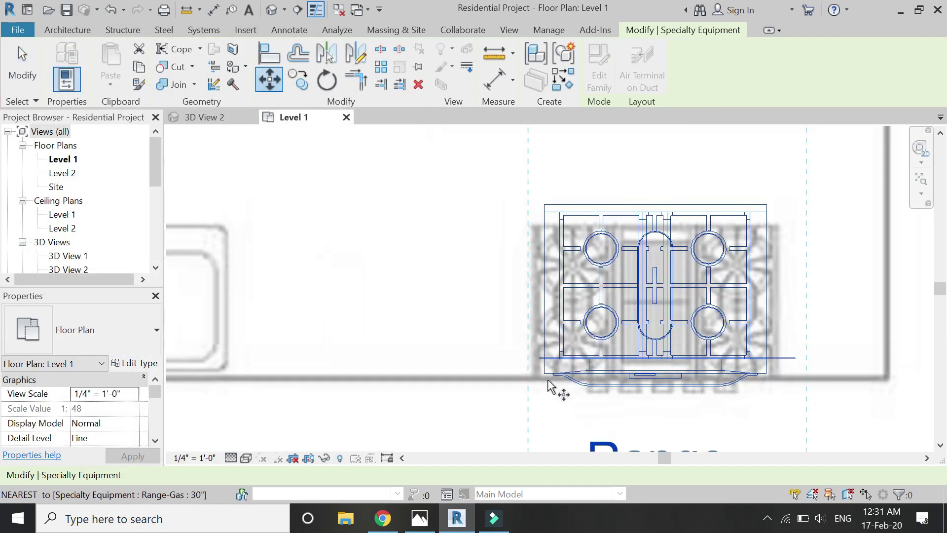
scroll(545, 212, down, 3)
scroll(530, 198, up, 3)
click(524, 188)
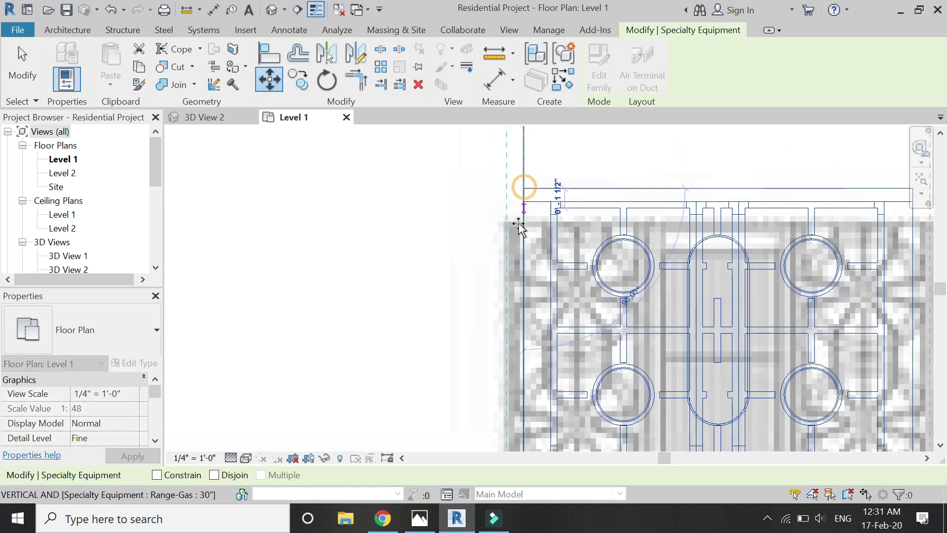
click(522, 222)
scroll(505, 202, down, 4)
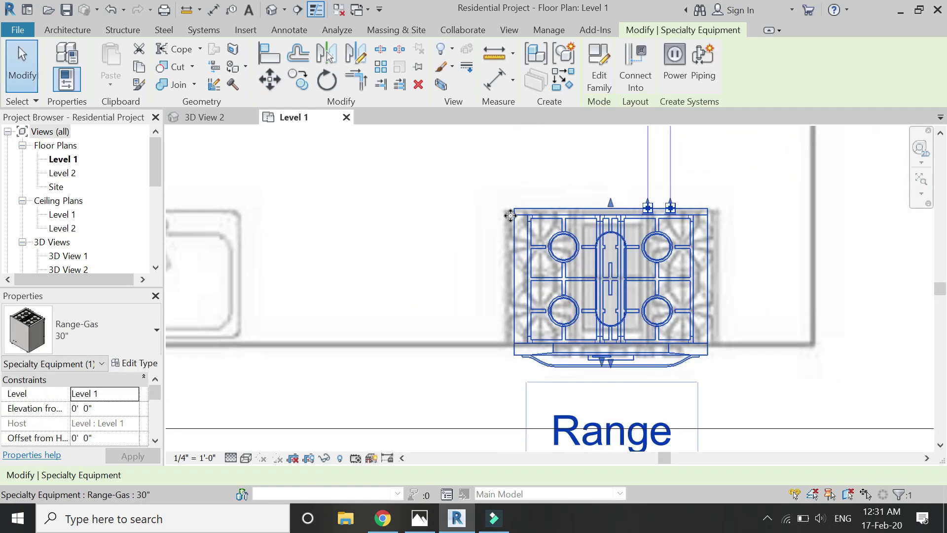
click(812, 340)
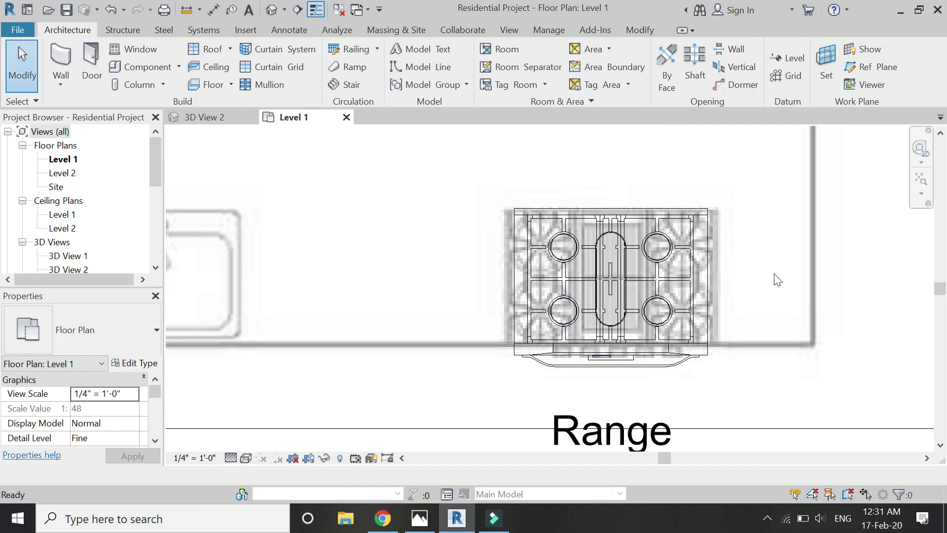
scroll(777, 279, down, 3)
scroll(548, 173, up, 2)
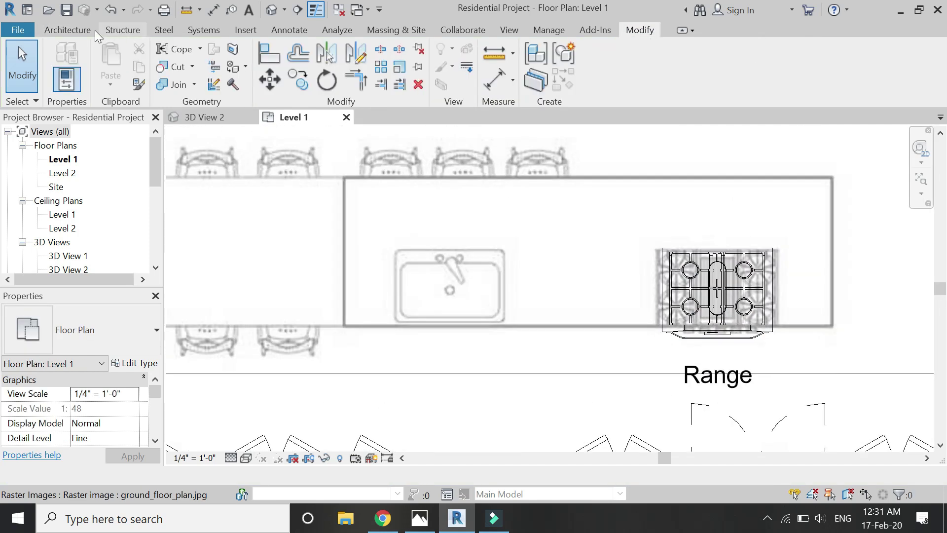
Start a component and open Load Family at the US Imperial library folder
click(74, 31)
click(157, 68)
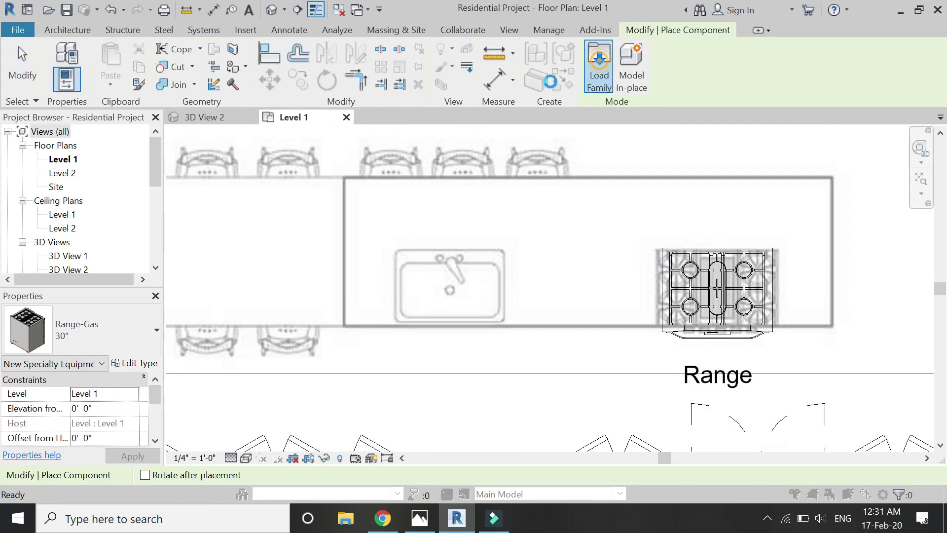
click(598, 56)
click(303, 101)
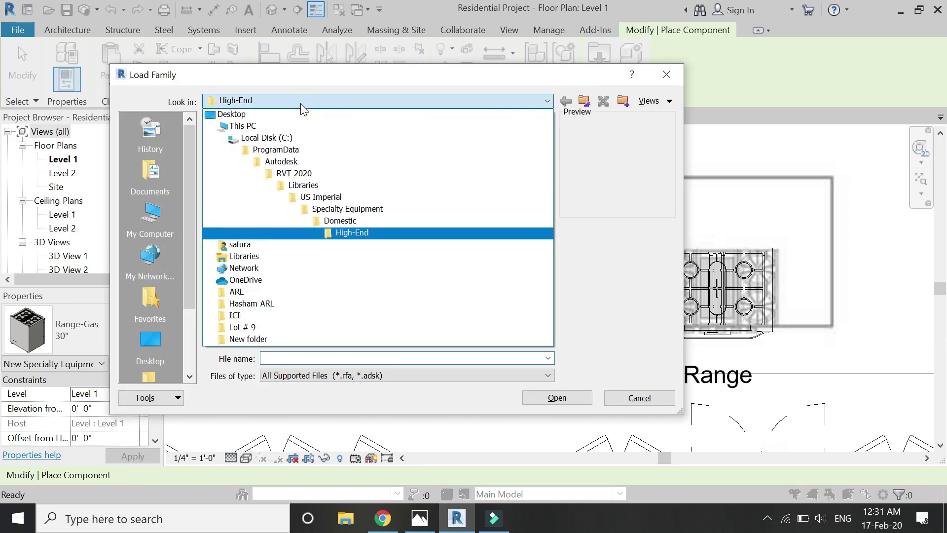
click(355, 198)
click(239, 206)
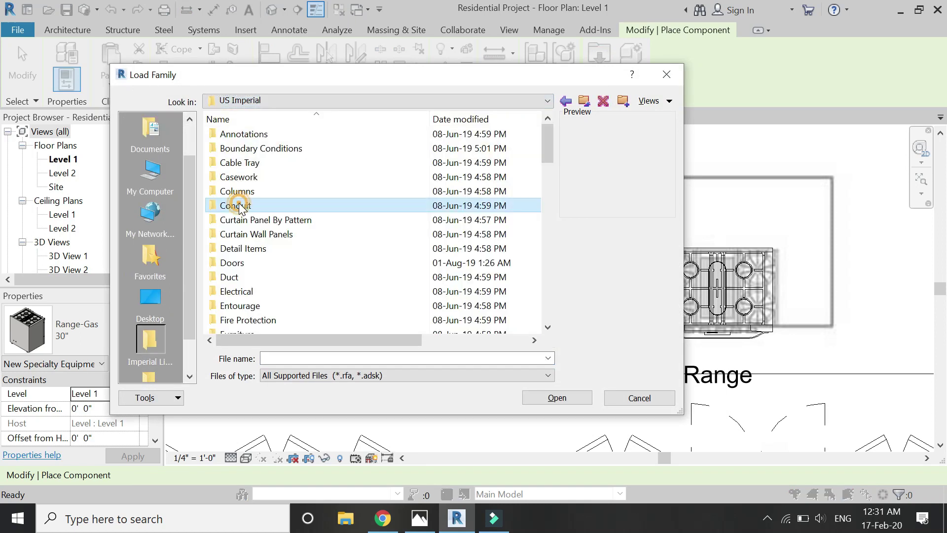
scroll(239, 208, down, 7)
Load Sink Kitchen-Single.rfa from Plumbing > Architectural > Fixtures > Sinks
double_click(239, 164)
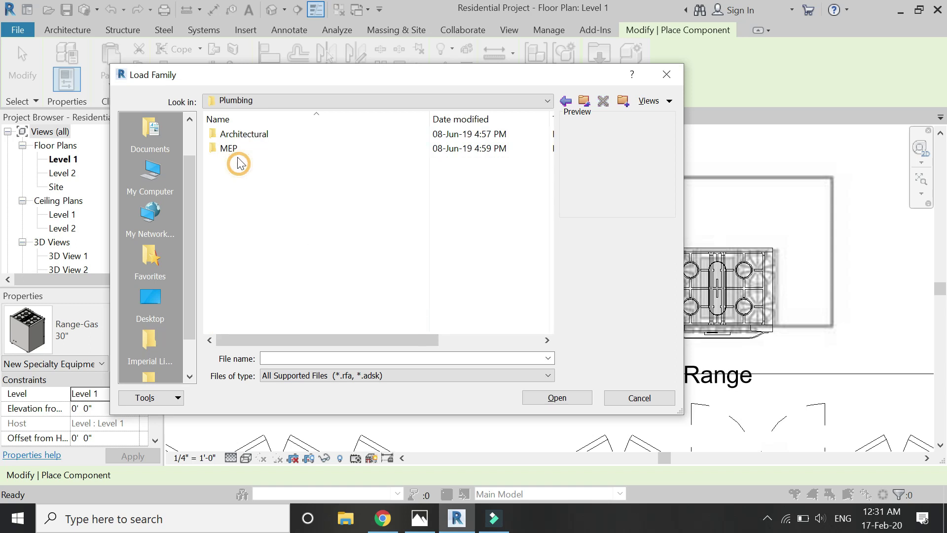
double_click(237, 138)
double_click(229, 148)
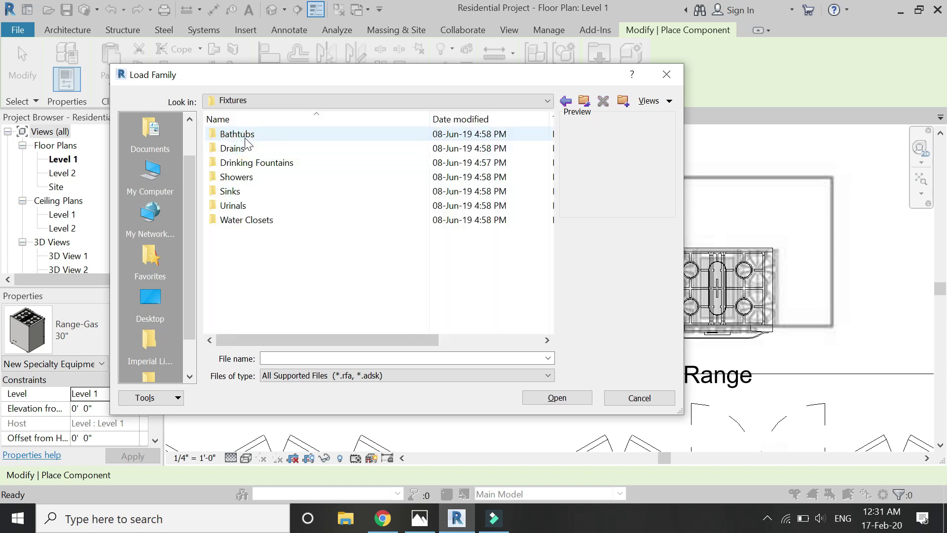
double_click(244, 192)
click(253, 137)
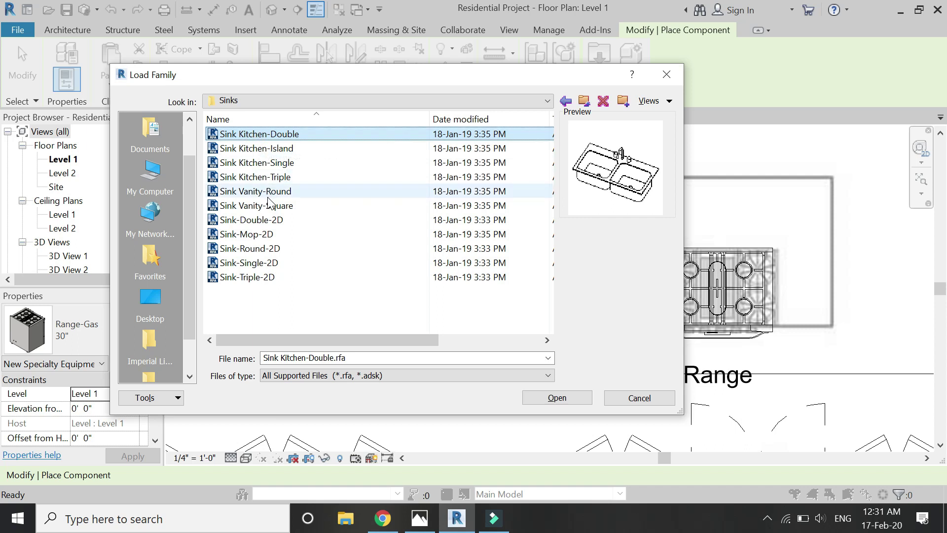
click(270, 205)
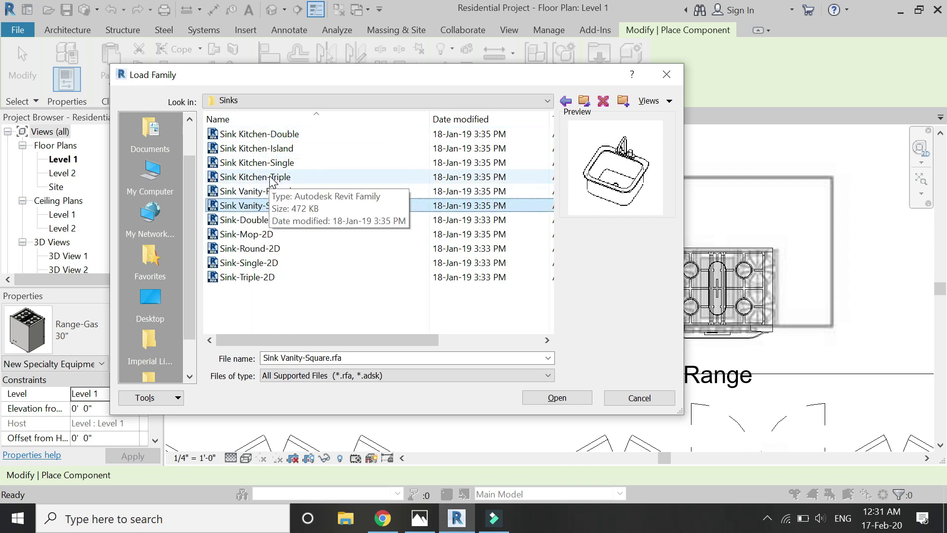
click(273, 162)
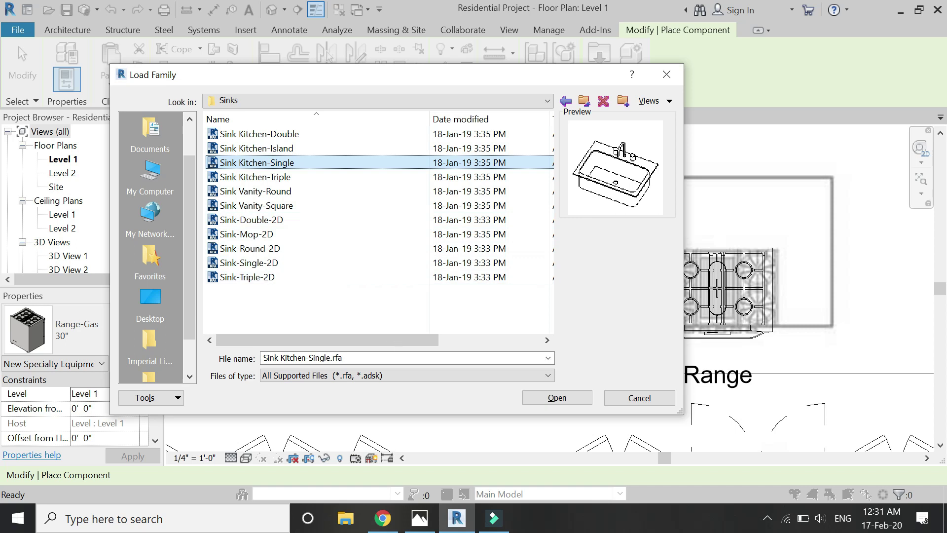
click(557, 397)
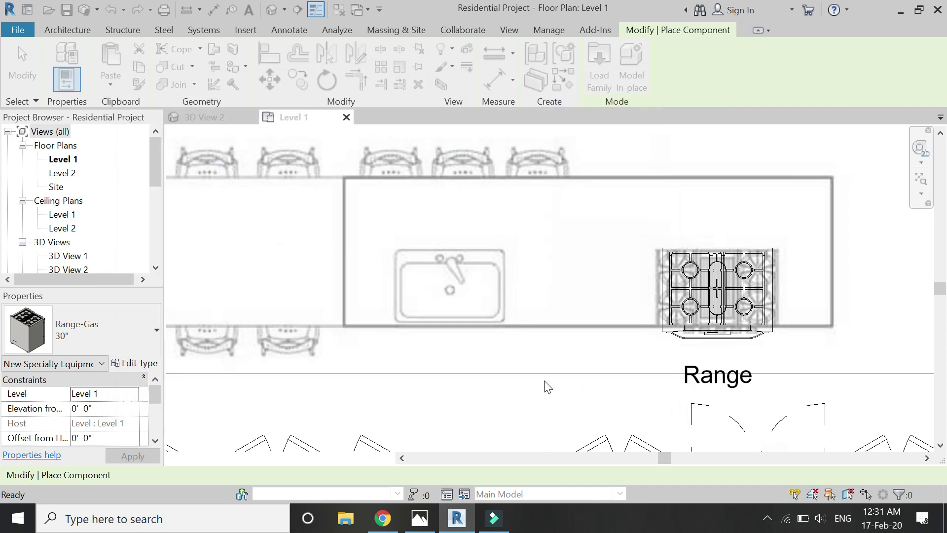
Place the single kitchen sink over the drawn sink on the island
click(449, 283)
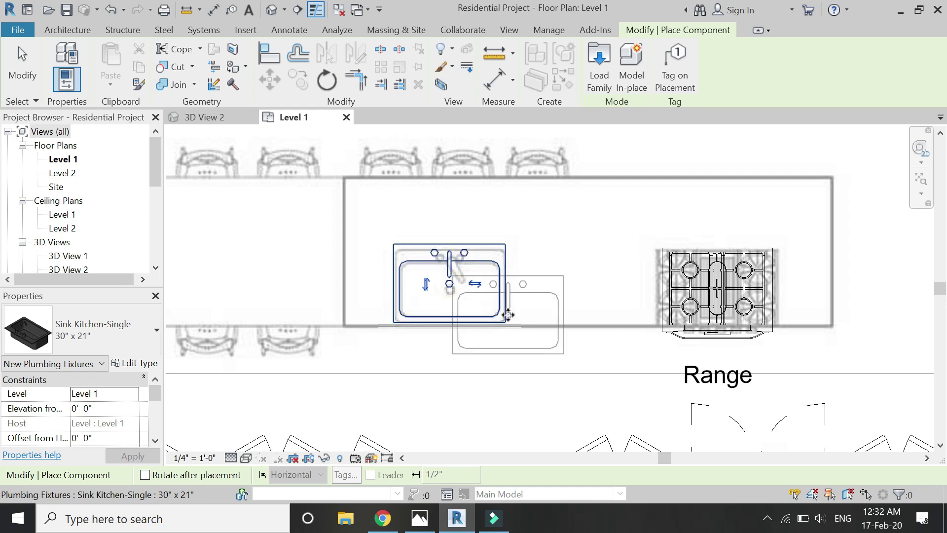
key(Escape)
key(Escape)
scroll(466, 298, down, 3)
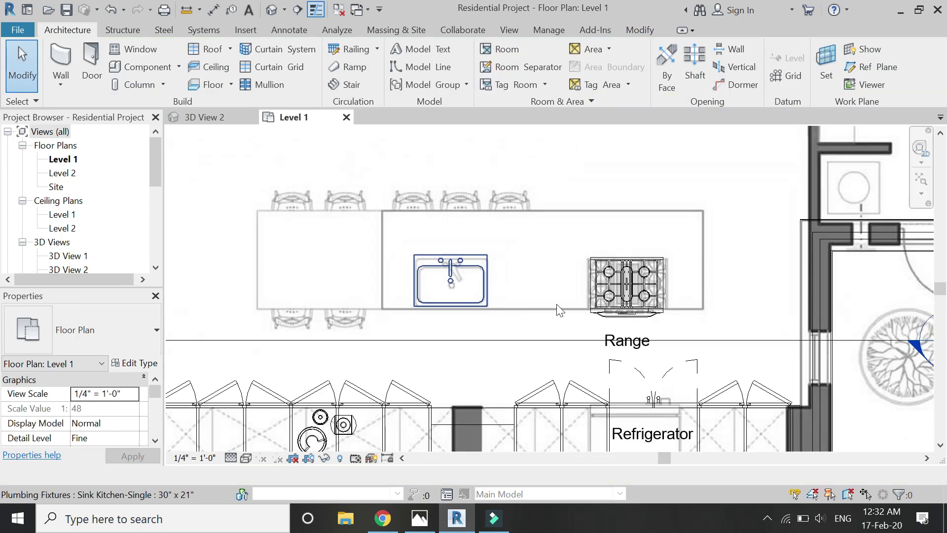
click(556, 306)
Draw a section line across the island from left of the sink to past the range
click(297, 10)
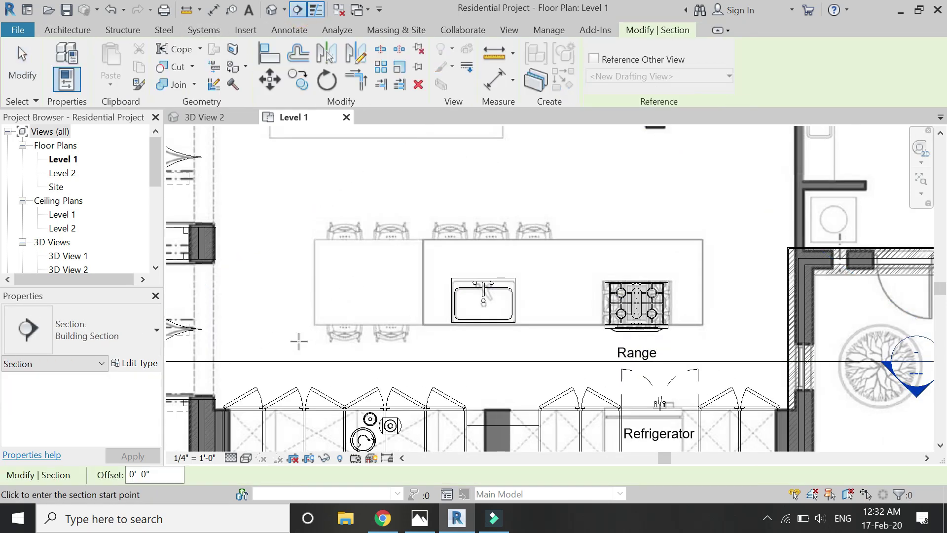
click(257, 348)
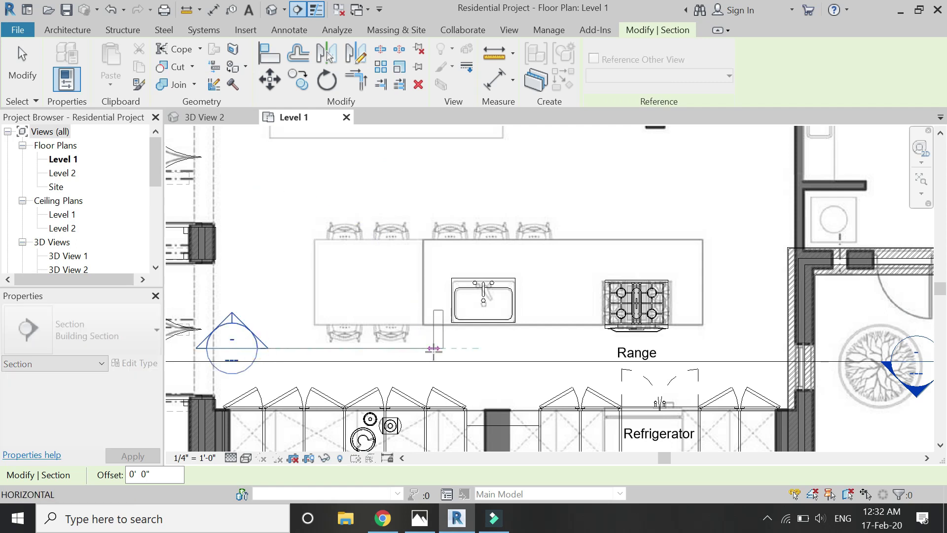
click(740, 347)
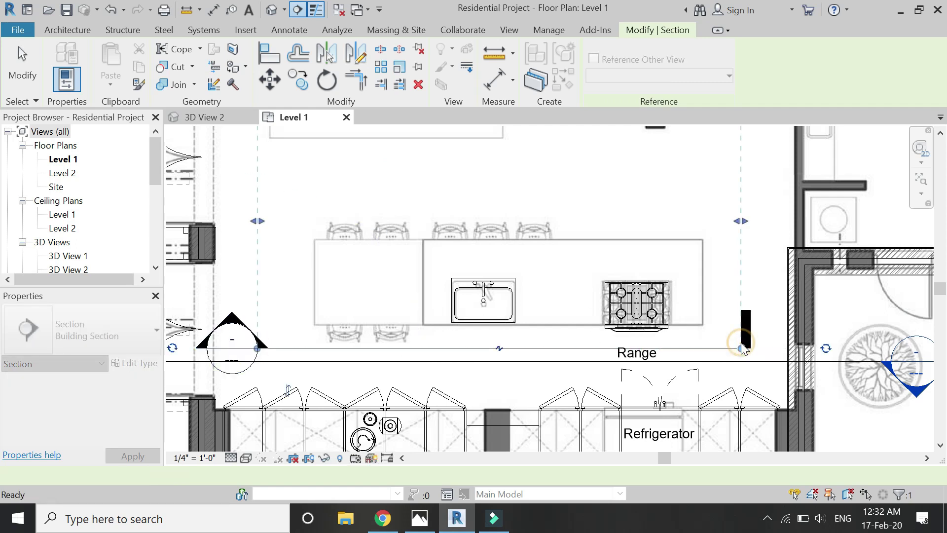
scroll(543, 370, down, 3)
scroll(513, 346, up, 3)
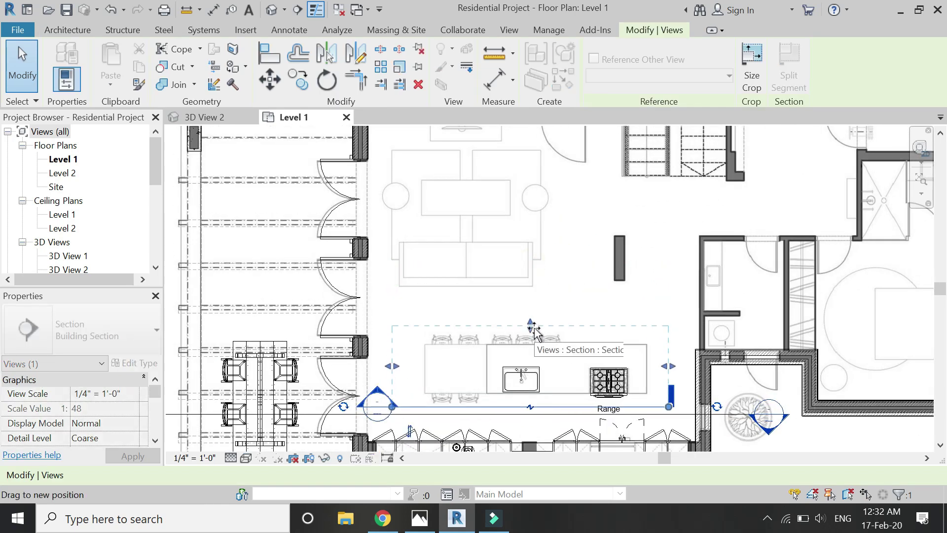
scroll(79, 228, down, 1)
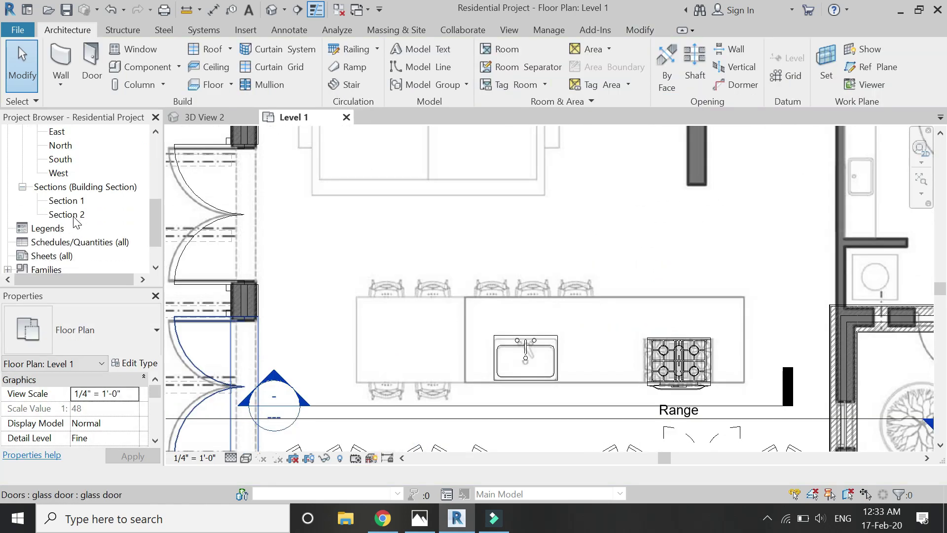
Show Section 2 at Fine detail level, then go back to the Level 1 plan
double_click(74, 217)
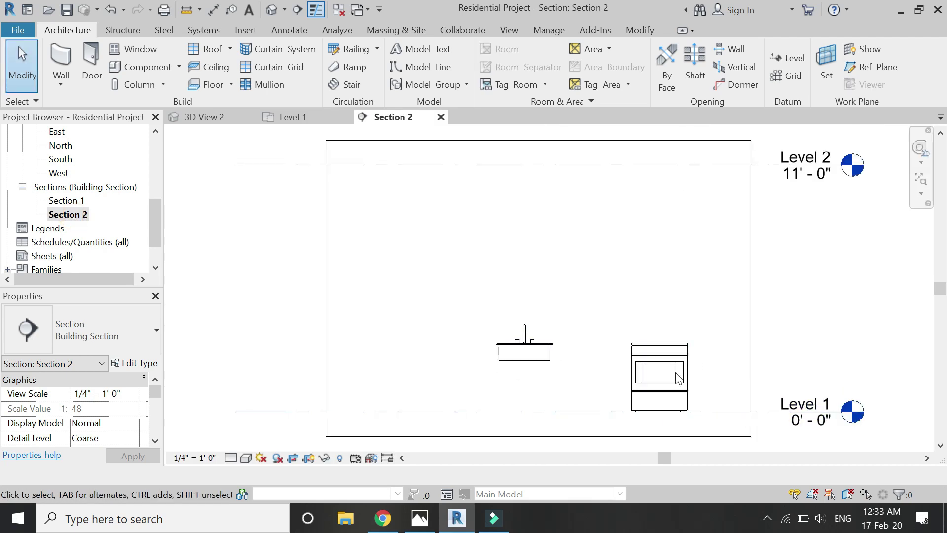
click(246, 458)
click(231, 458)
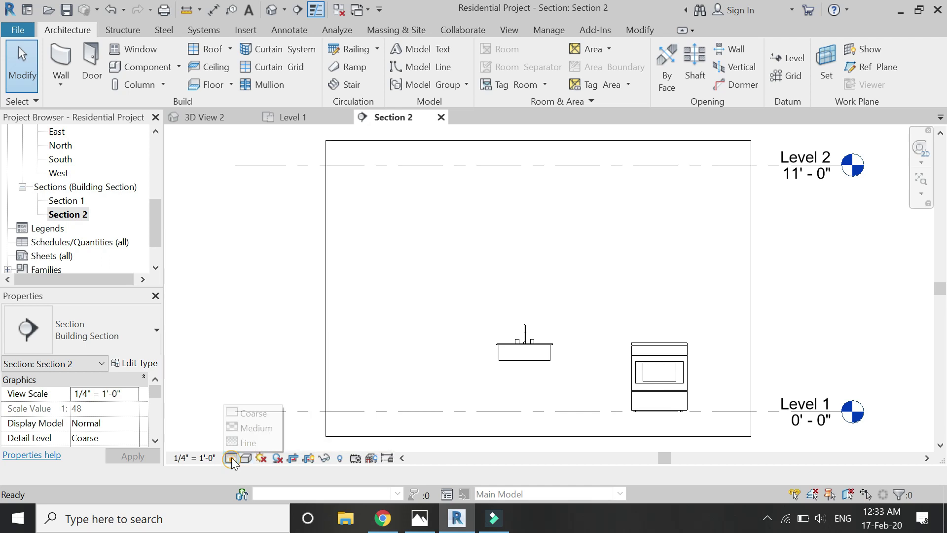
click(242, 440)
scroll(311, 280, down, 1)
scroll(569, 393, up, 2)
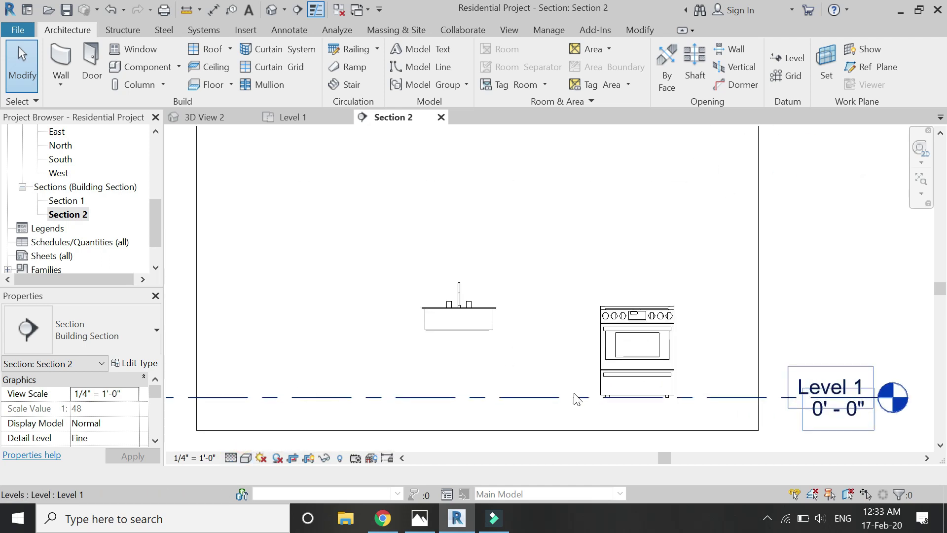
click(295, 119)
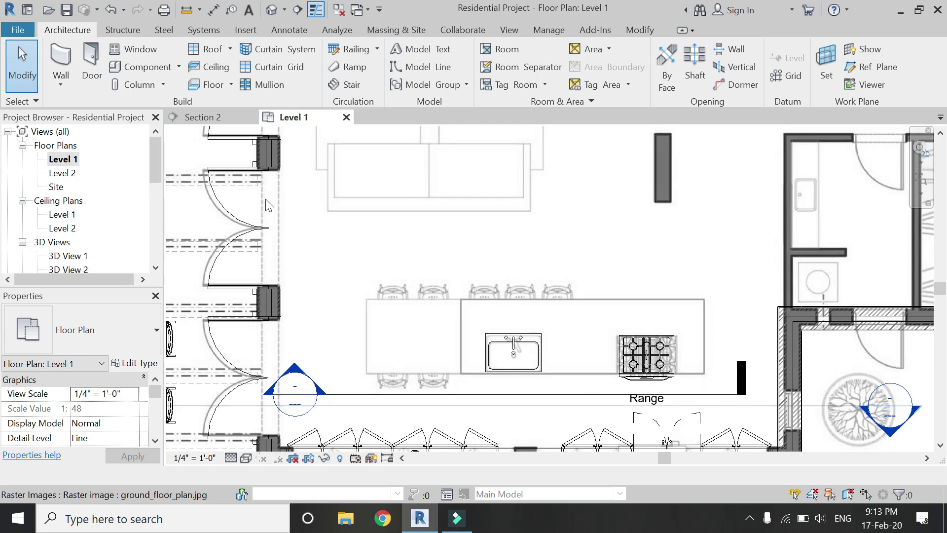
Create a Model In-Place element in the Generic Models category named Counter Design
click(178, 67)
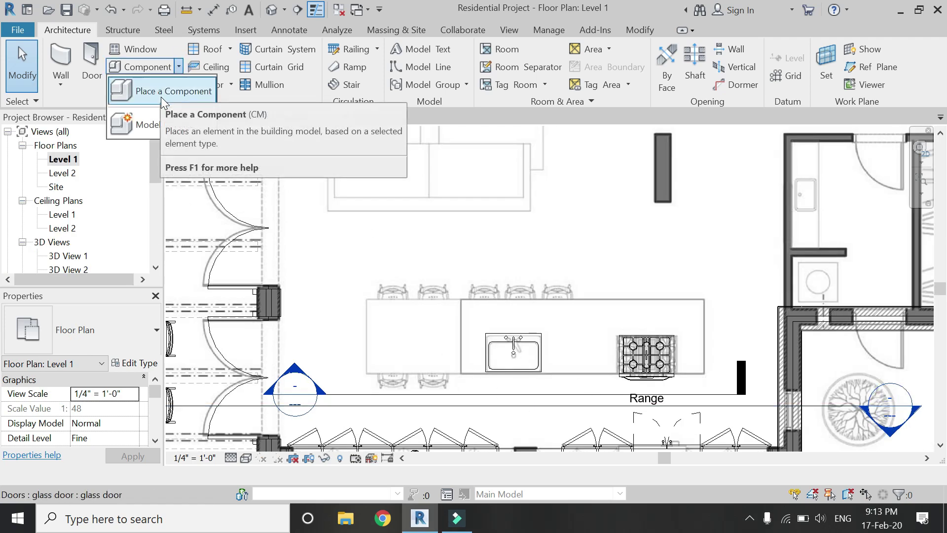
click(149, 123)
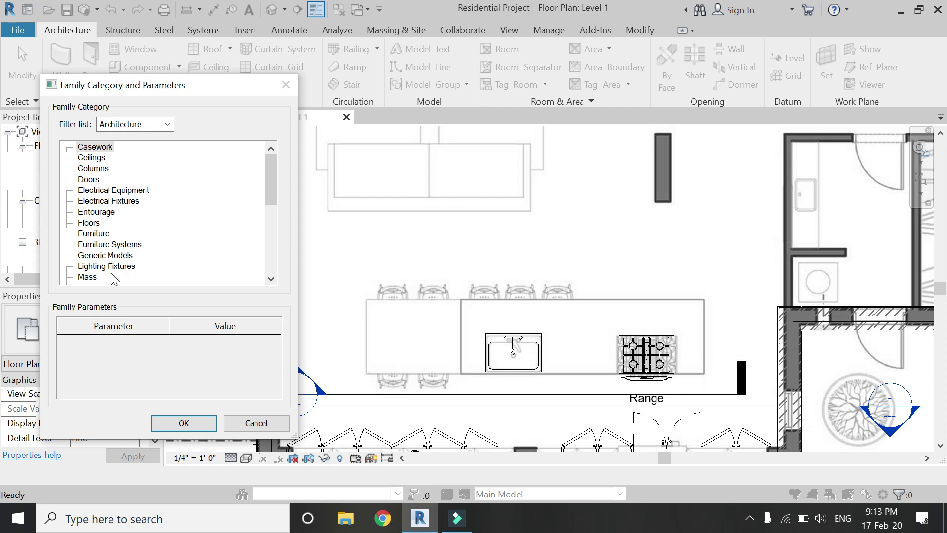
click(104, 255)
click(183, 422)
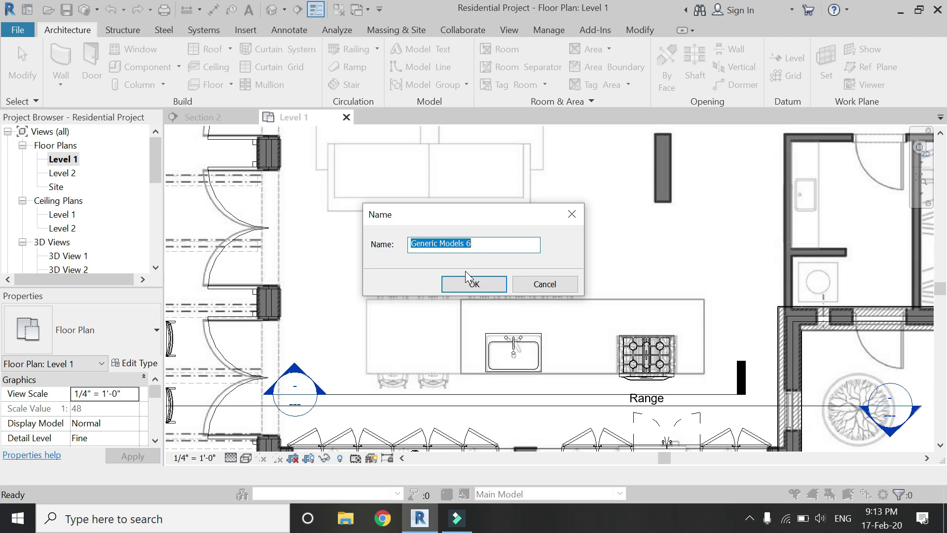
text(Counter Design)
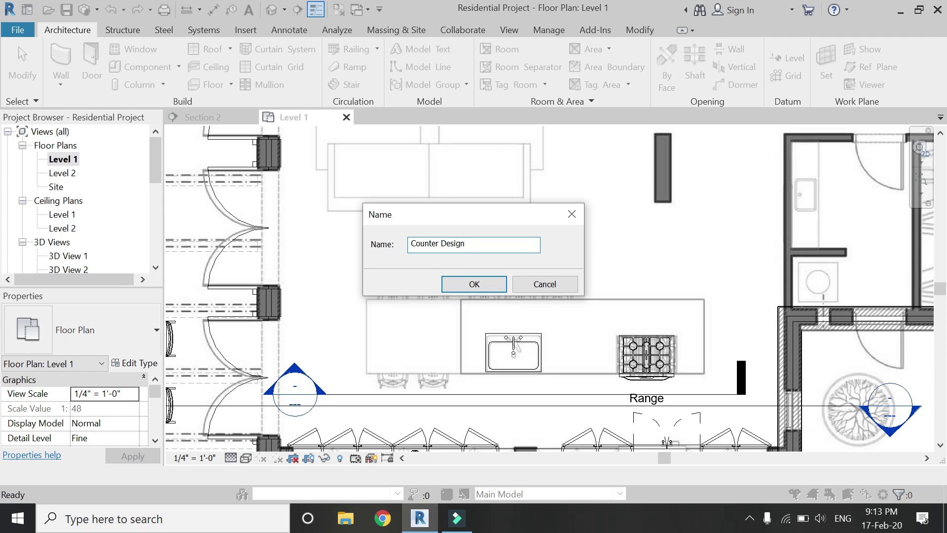
key(Return)
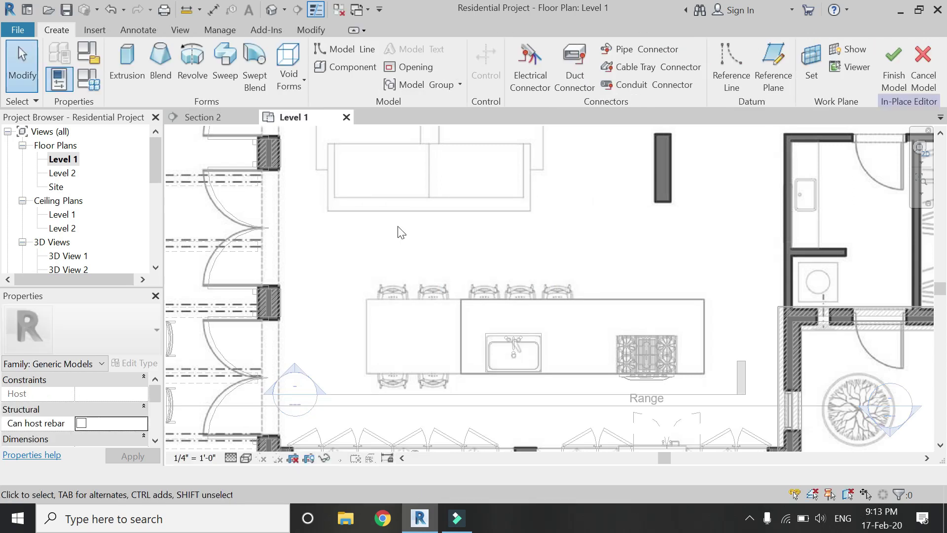
In Section 2, draw a horizontal reference plane across the counter 3'-0" above Level 1
click(220, 120)
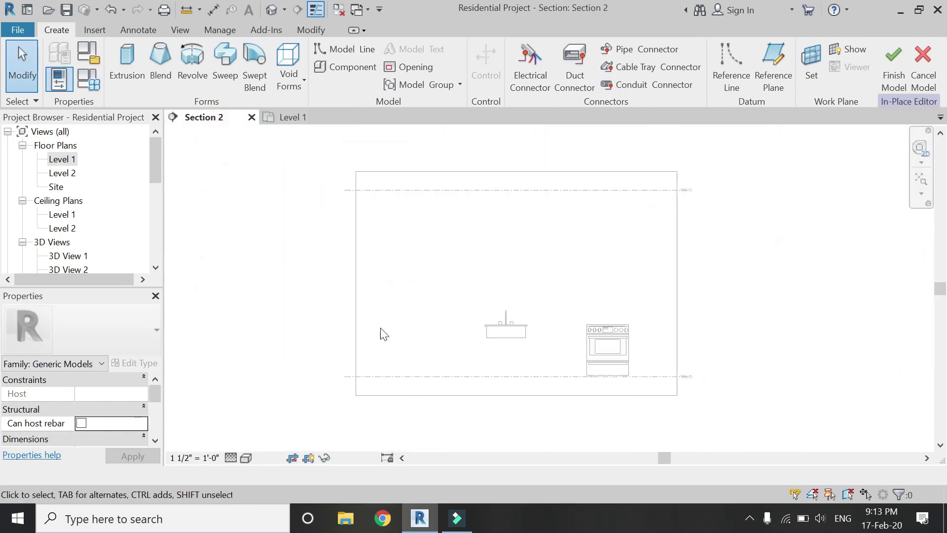
scroll(492, 356, up, 2)
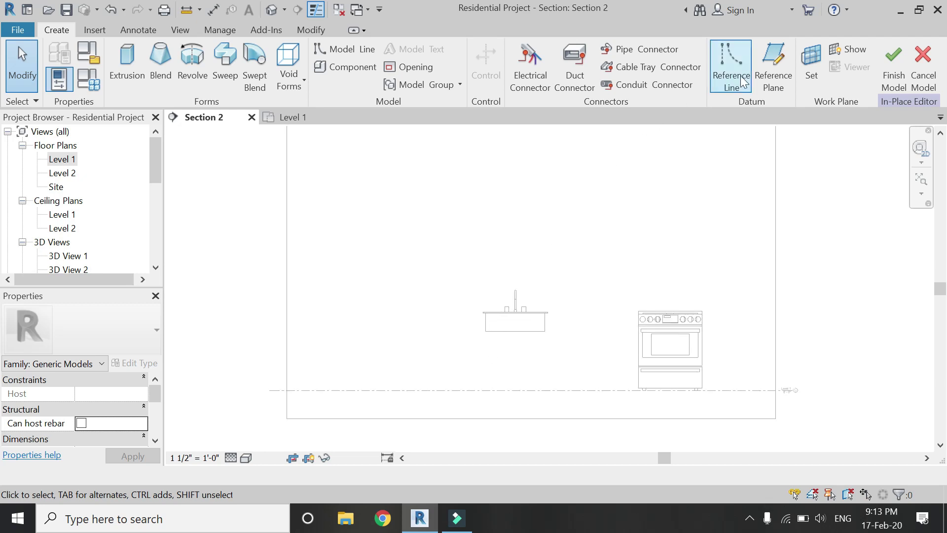
click(772, 66)
click(302, 309)
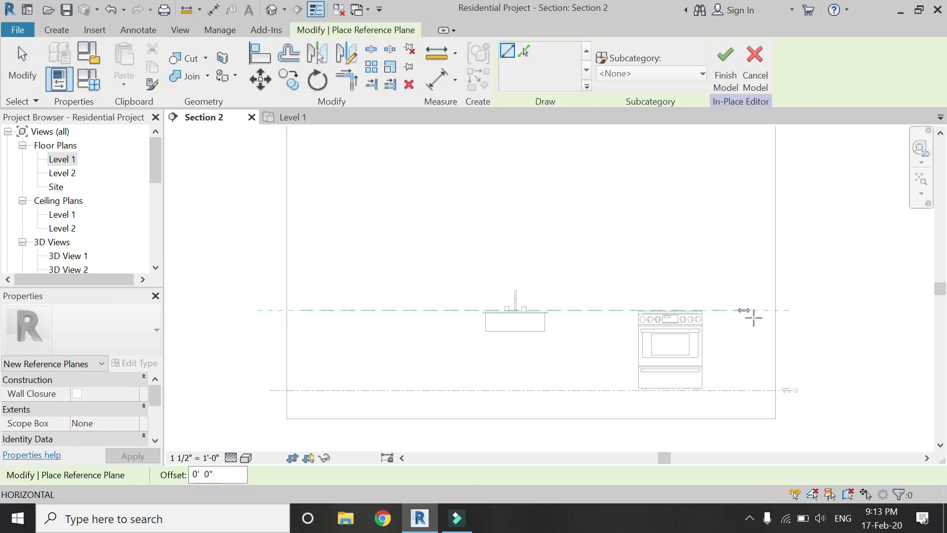
click(754, 309)
key(Escape)
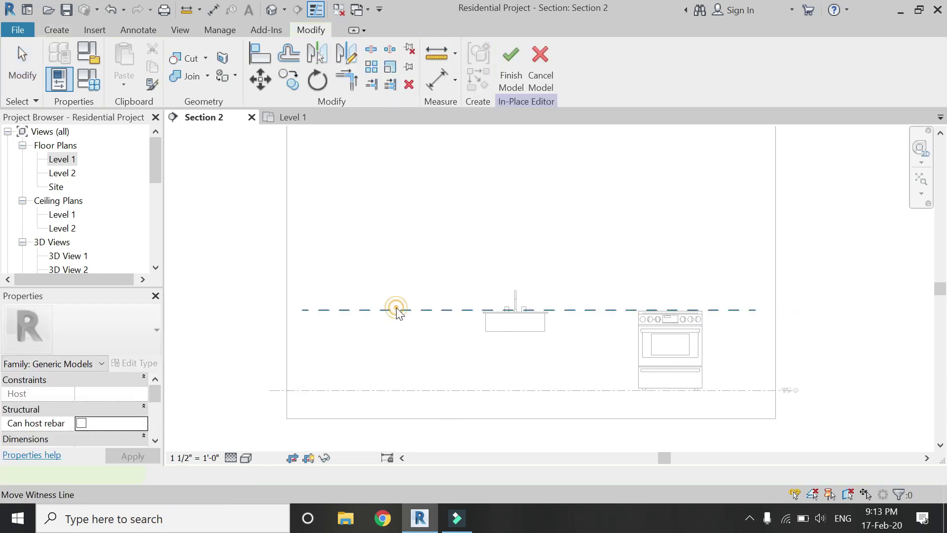
click(395, 309)
click(388, 345)
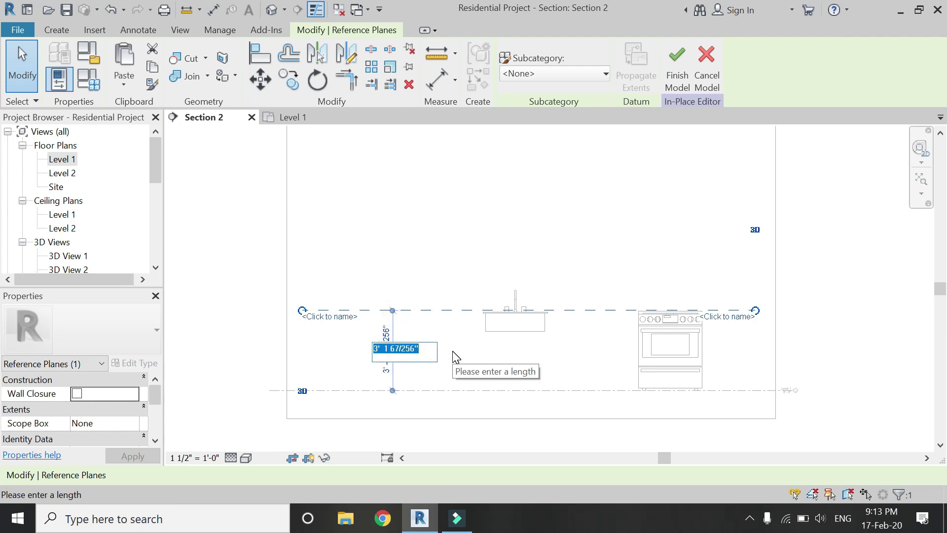
key(Escape)
key(Escape)
Name the reference plane 'counter top'
click(592, 318)
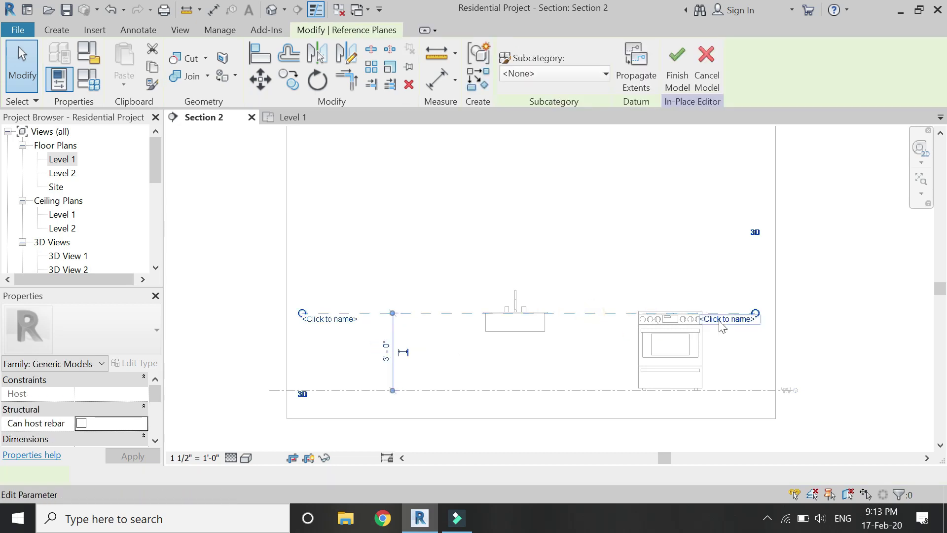
click(718, 318)
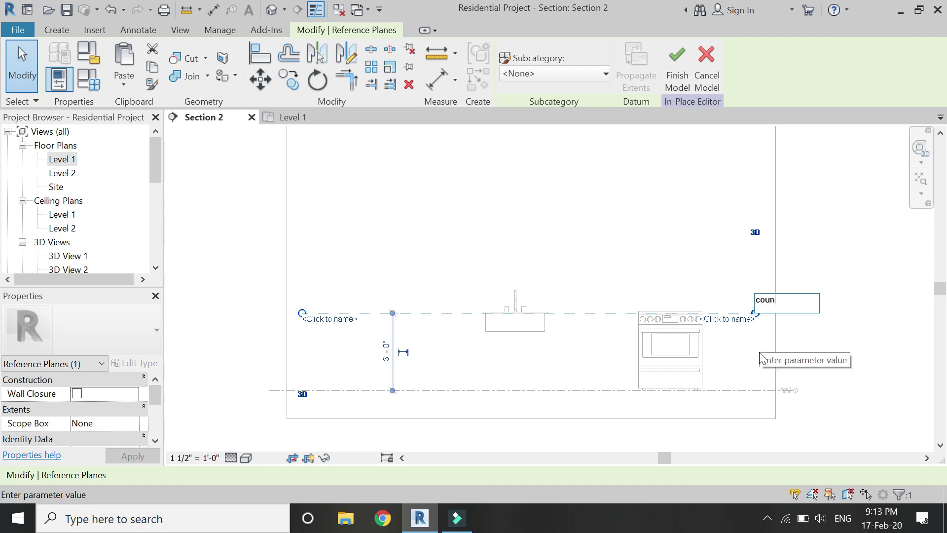
text(counter top)
key(Return)
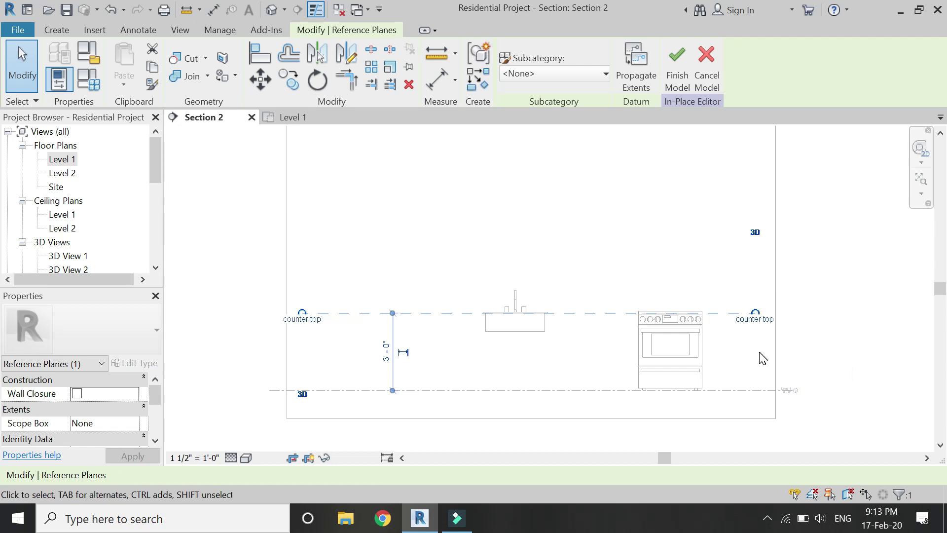
click(583, 214)
In Level 1, start an extrusion on the counter top reference plane
click(308, 121)
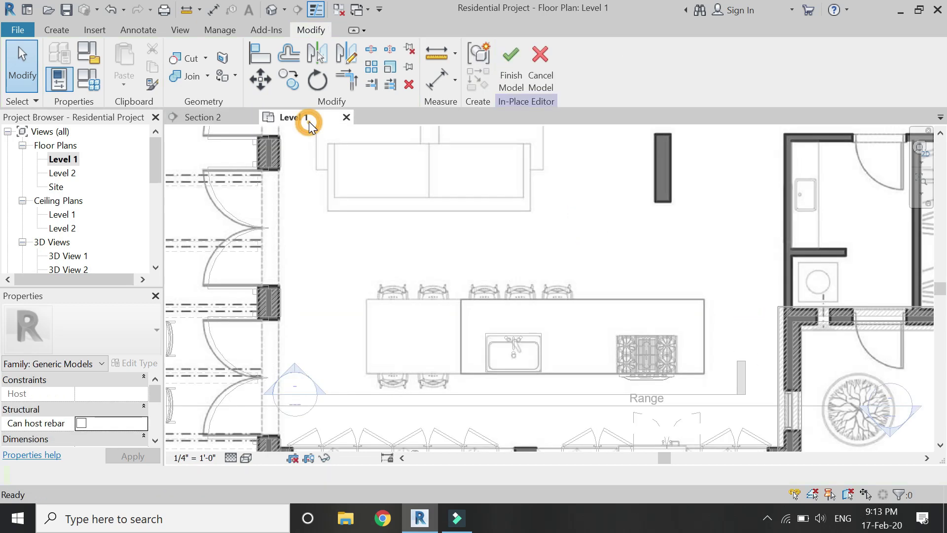
scroll(541, 334, up, 1)
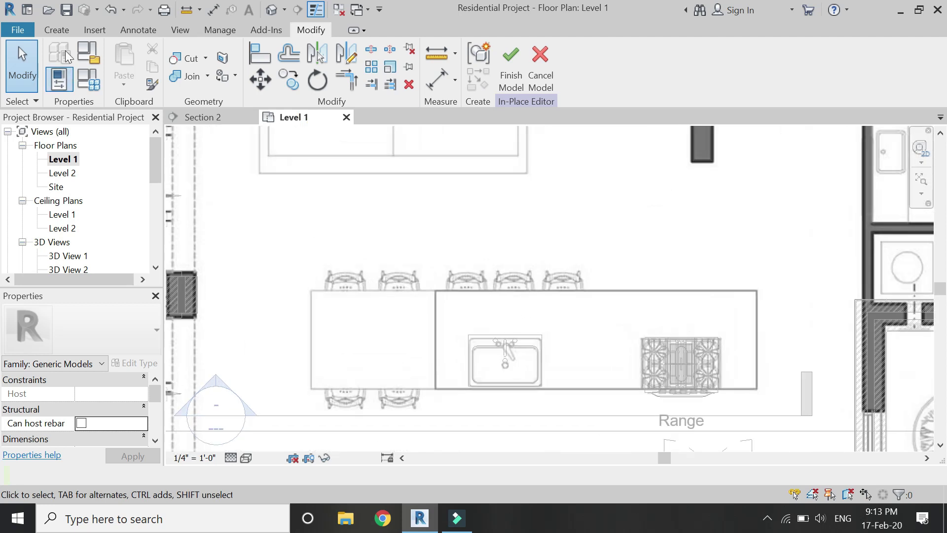
click(65, 33)
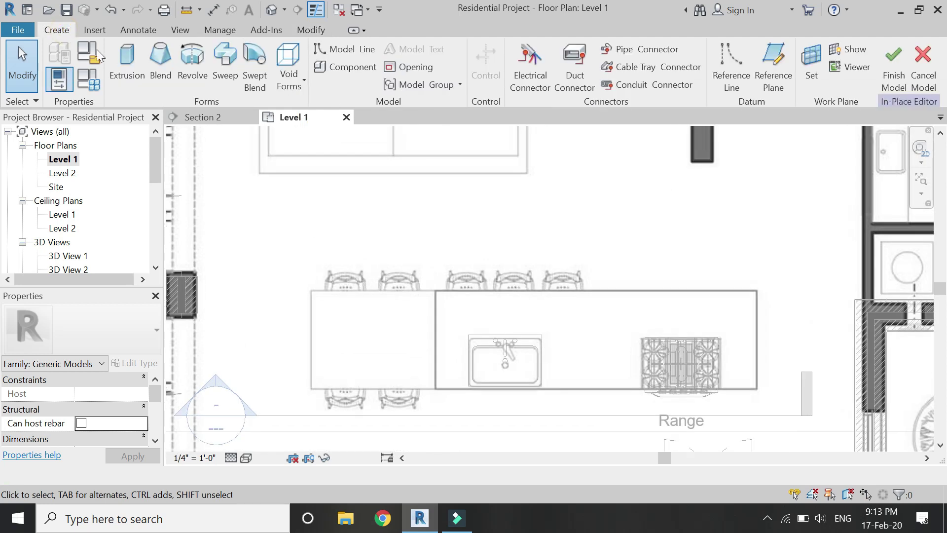
click(125, 65)
click(641, 64)
click(742, 334)
click(755, 366)
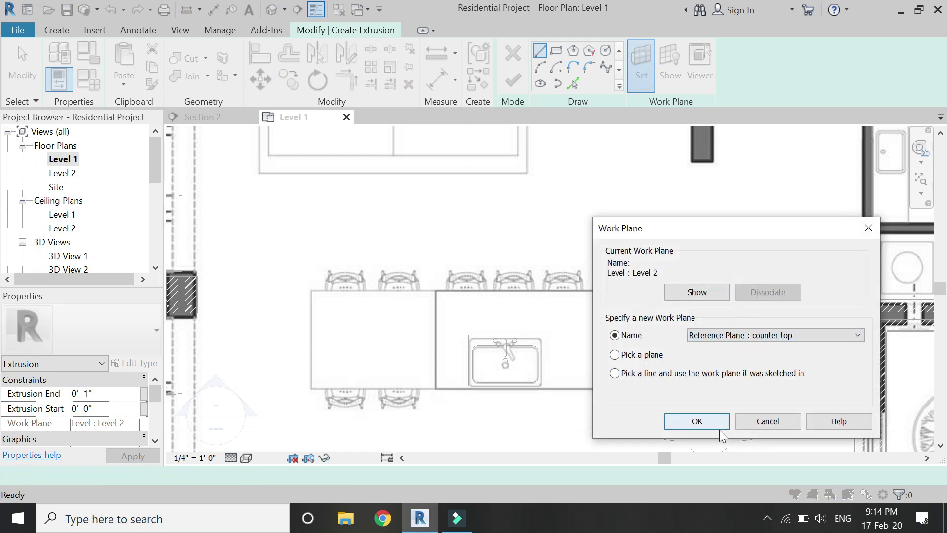
click(716, 421)
Sketch rectangles around the island counter and the sink
click(556, 51)
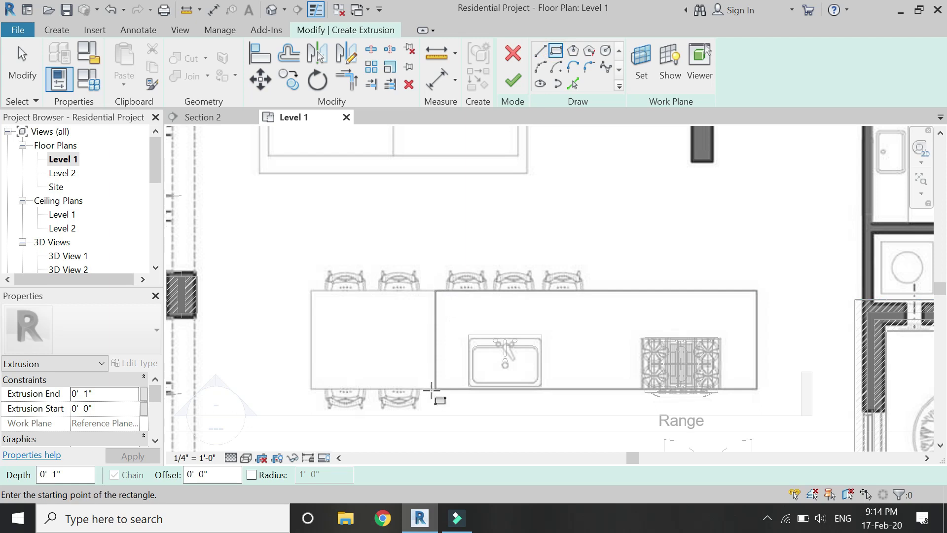
scroll(433, 390, up, 5)
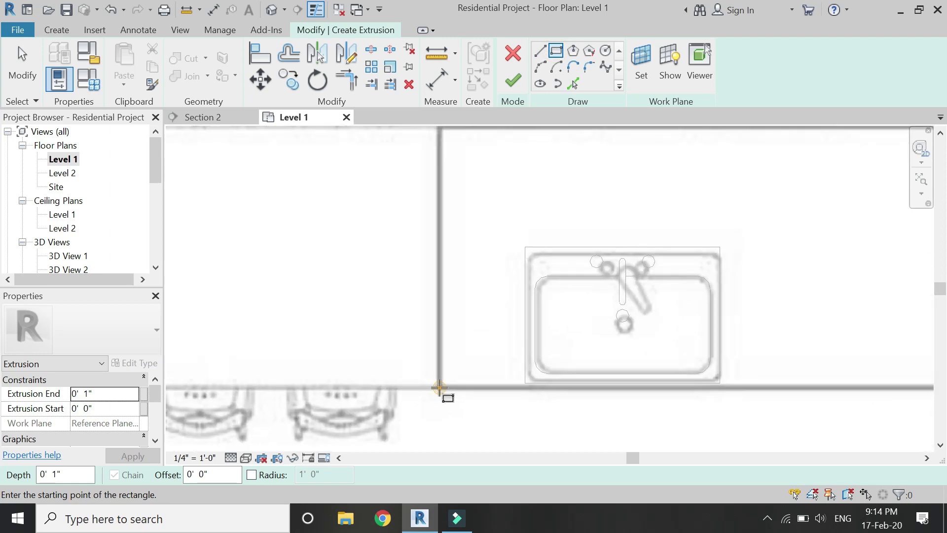
click(439, 388)
scroll(439, 388, down, 4)
scroll(859, 264, up, 1)
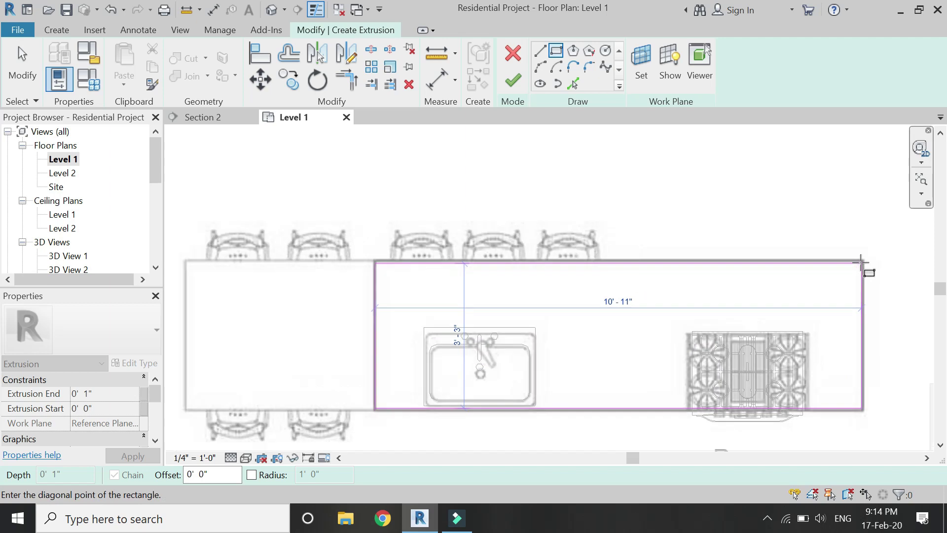
scroll(860, 262, up, 2)
click(863, 258)
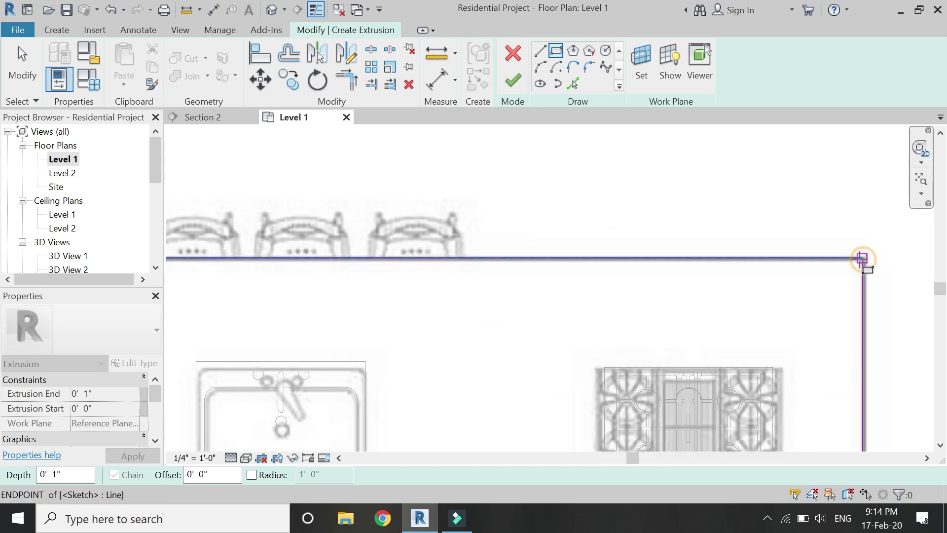
scroll(444, 275, down, 2)
scroll(389, 315, up, 3)
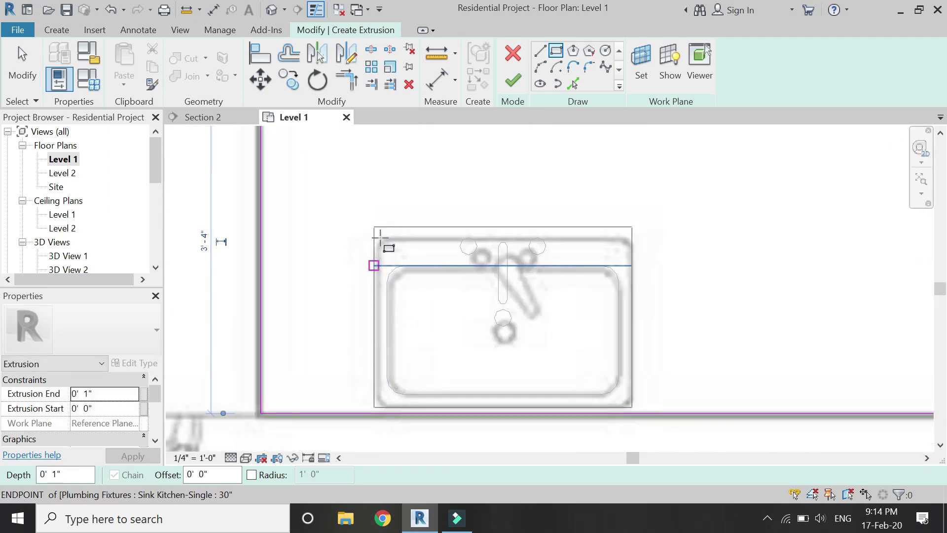
click(375, 227)
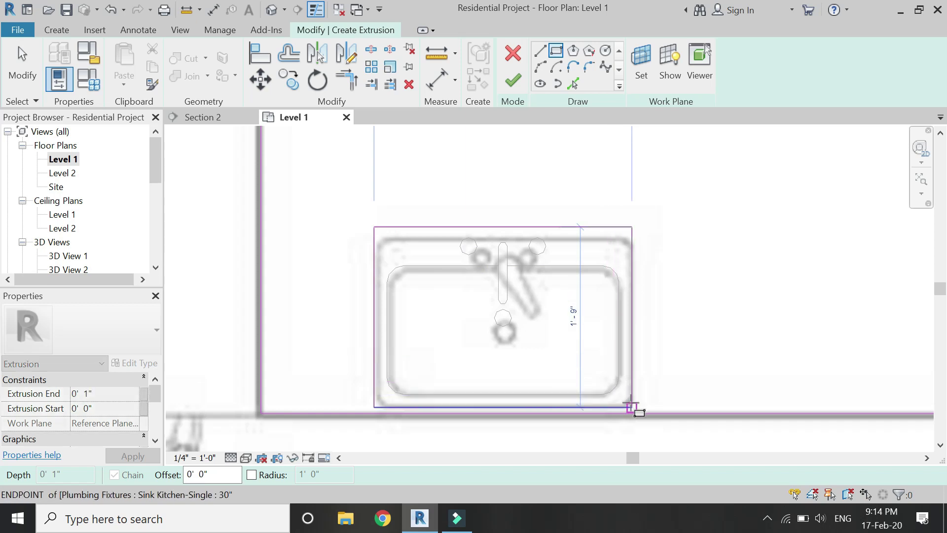
click(631, 407)
scroll(285, 349, down, 2)
scroll(687, 310, up, 3)
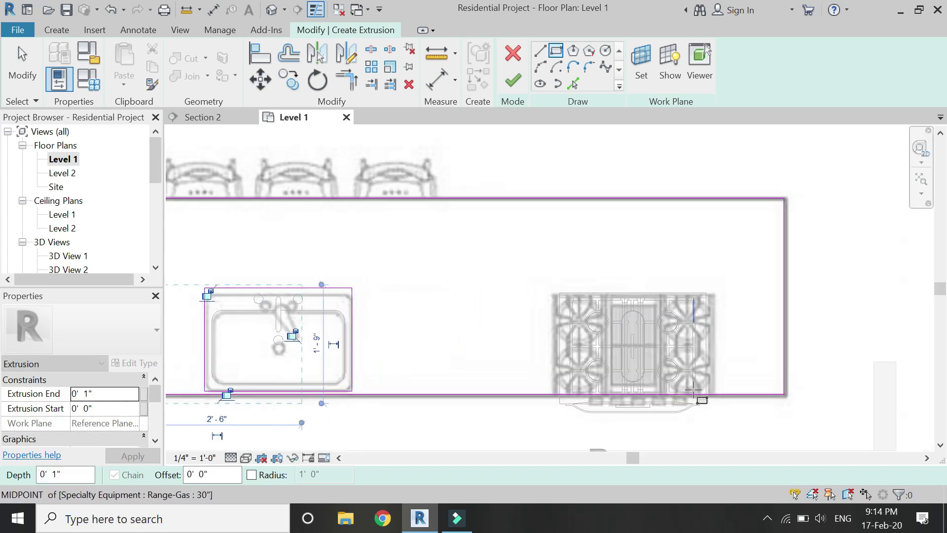
Draw lines around the gas range's left, top and right edges
click(539, 51)
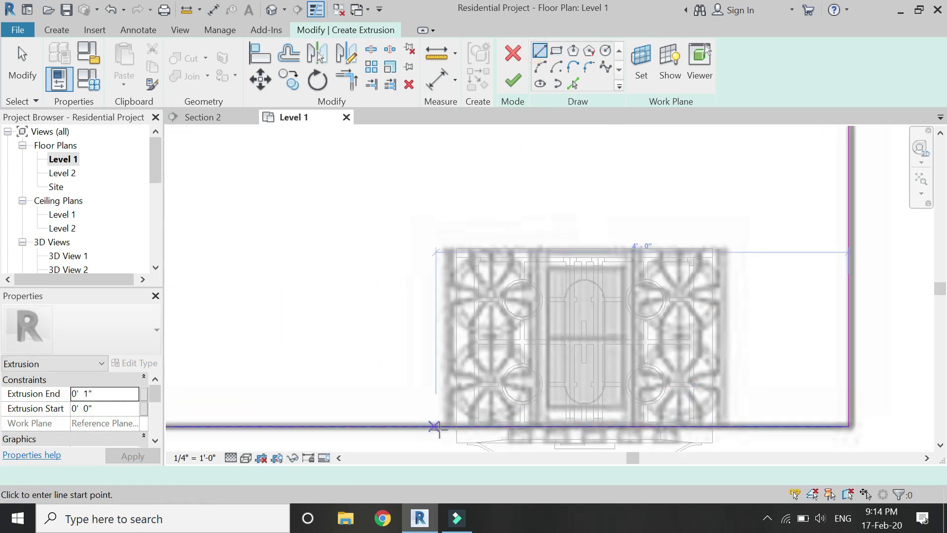
click(457, 425)
click(457, 248)
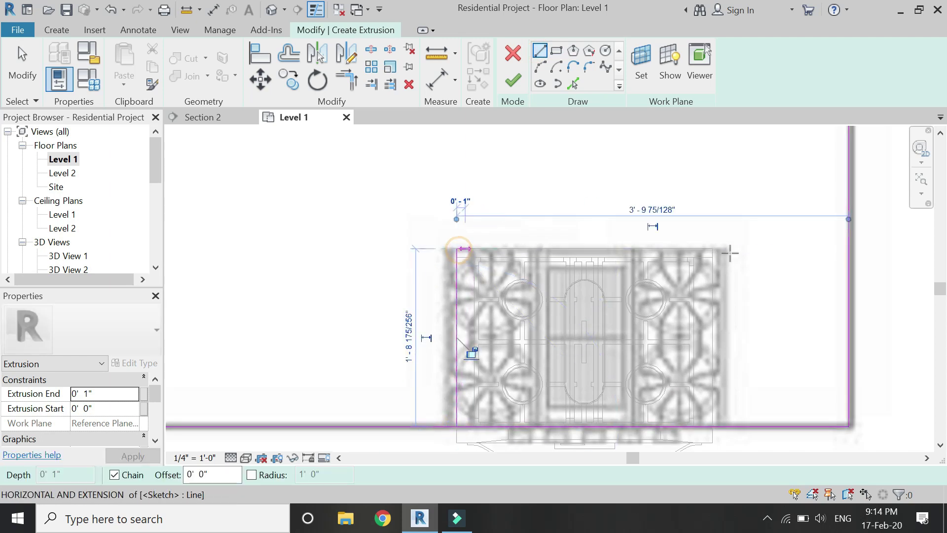
click(712, 249)
click(713, 425)
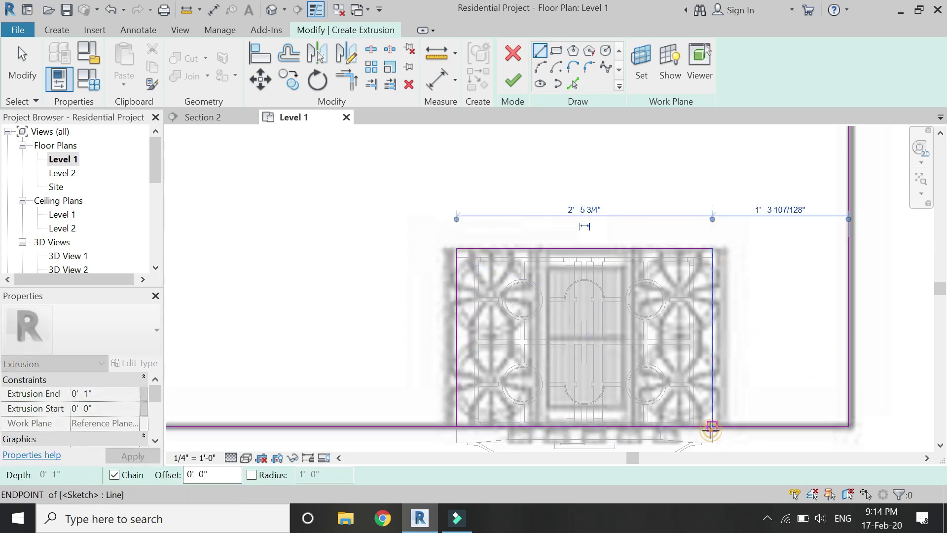
key(Escape)
key(Escape)
Split the bottom line at the range corner and trim it to the left vertical
click(389, 50)
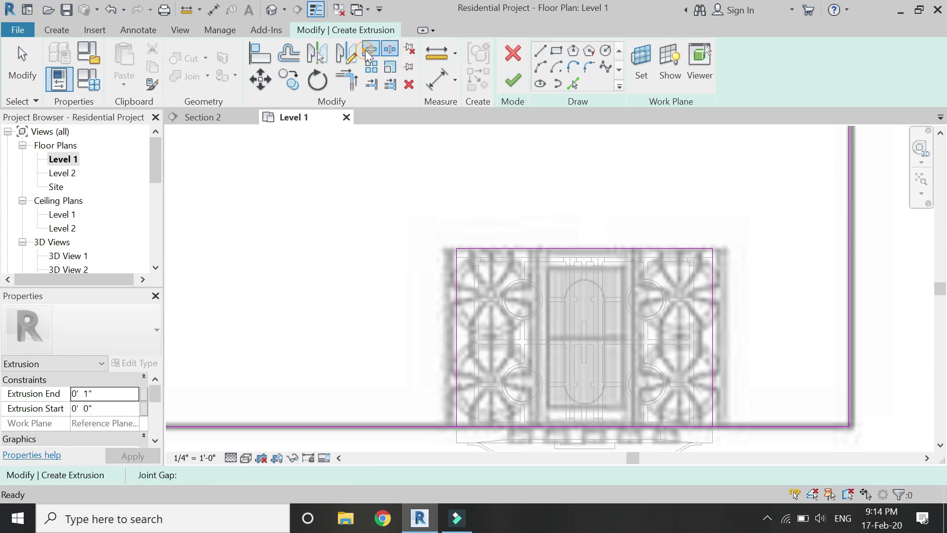
click(713, 425)
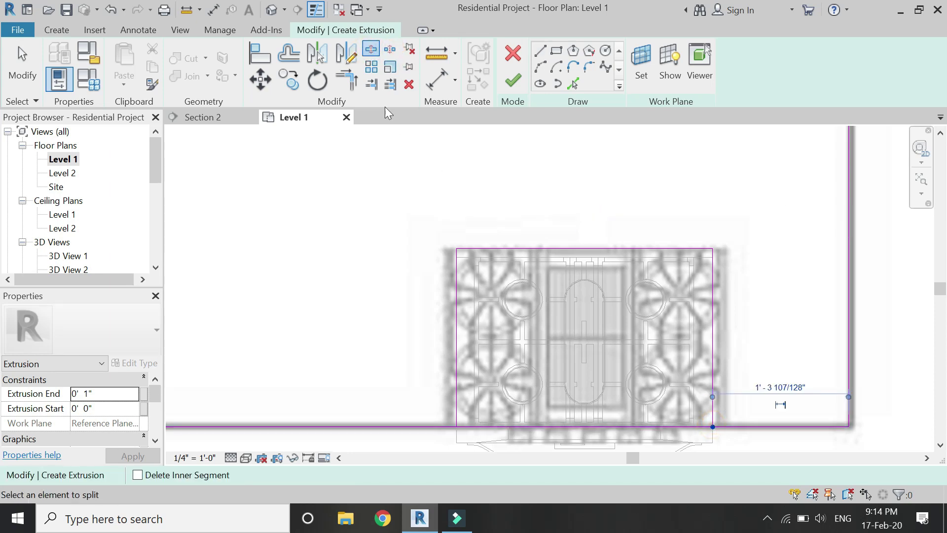
click(346, 79)
click(457, 412)
click(473, 425)
scroll(656, 348, down, 4)
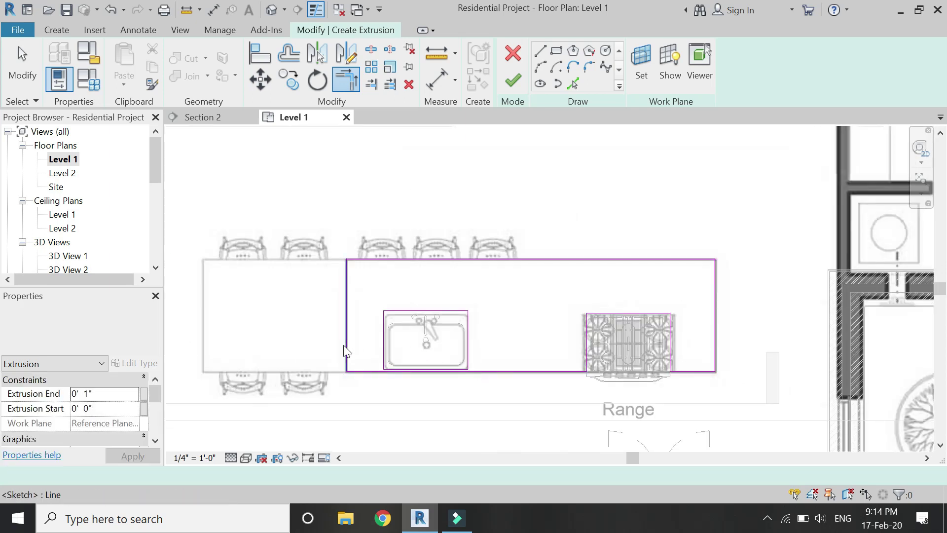
key(Escape)
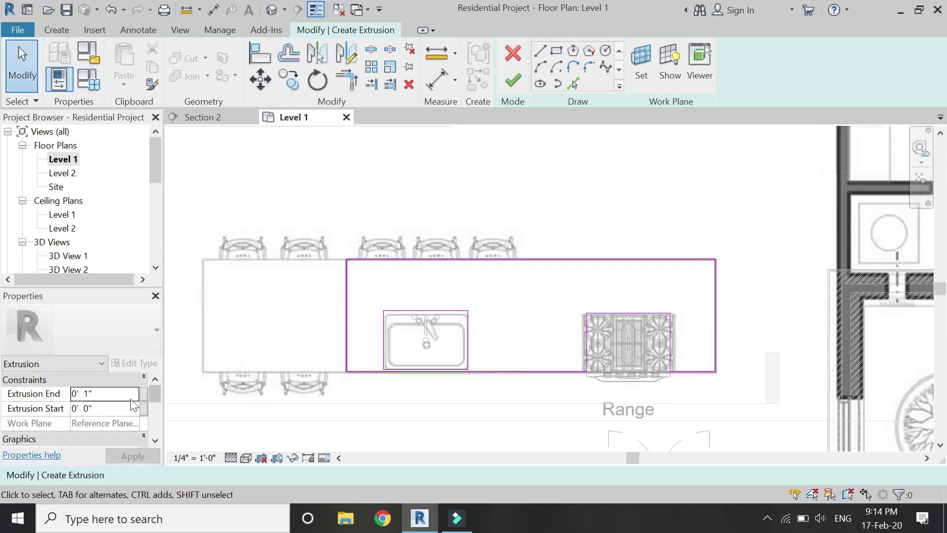
Finish the sketch and set Extrusion End to -0' 1" in Section 2
click(513, 83)
click(214, 121)
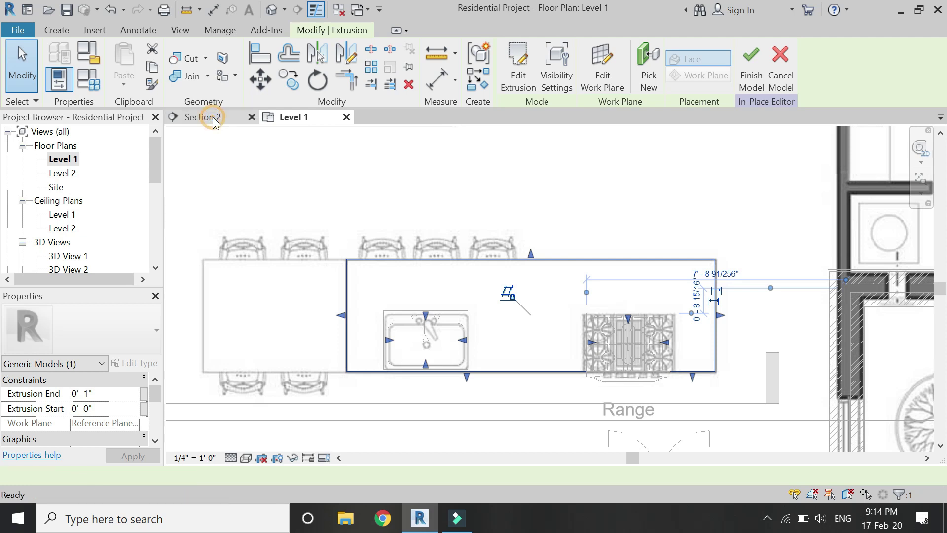
scroll(432, 311, up, 2)
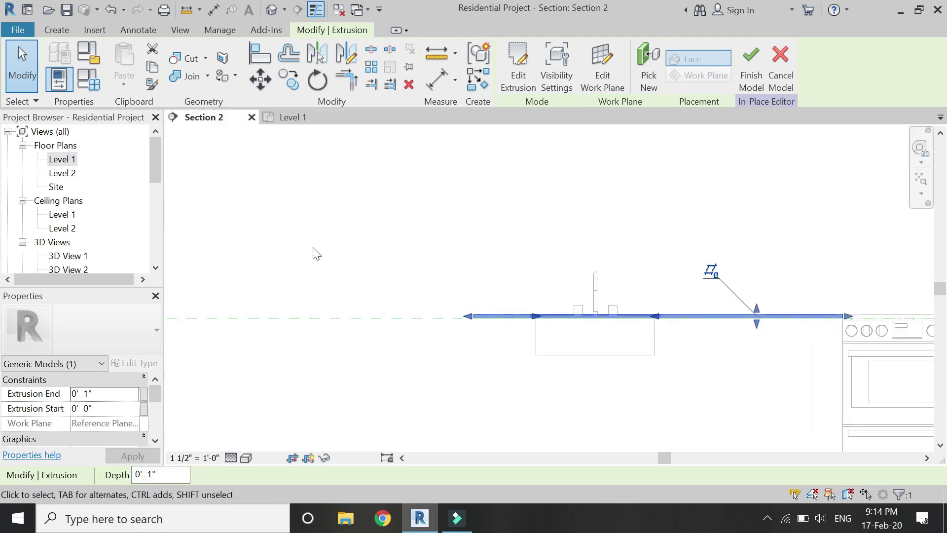
scroll(313, 252, down, 1)
scroll(484, 321, up, 2)
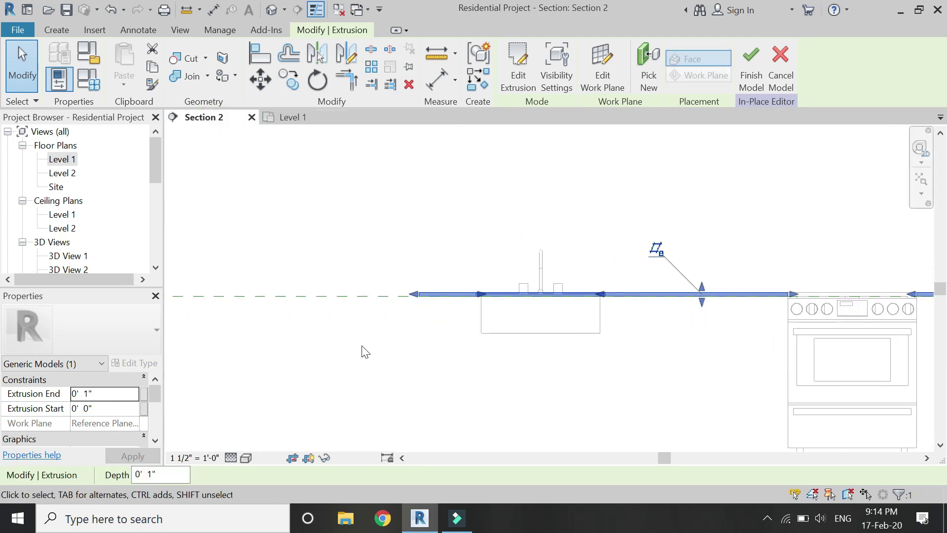
click(124, 393)
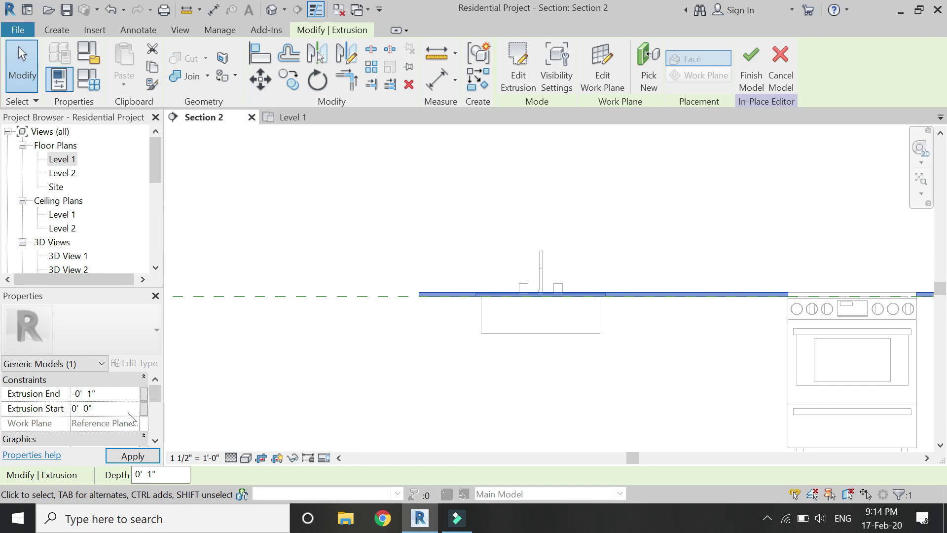
click(127, 455)
click(323, 358)
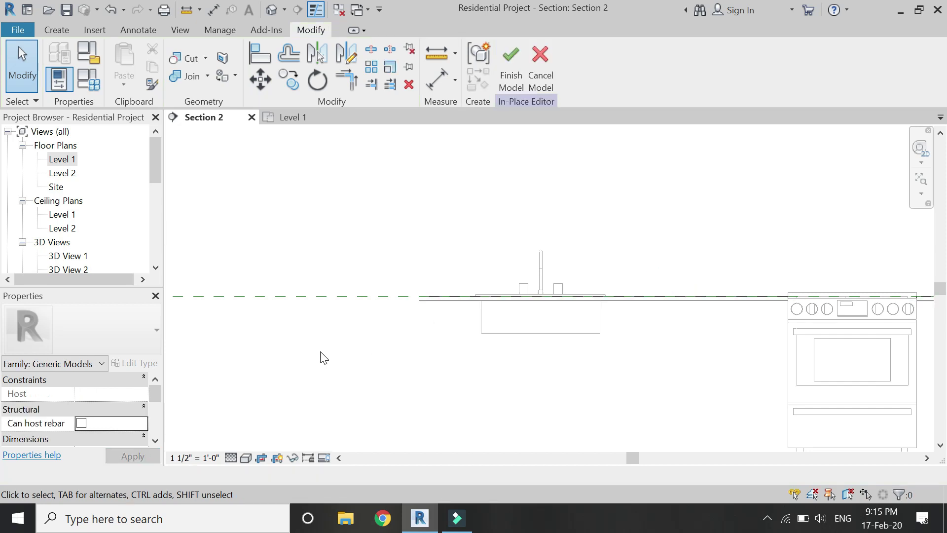
In Level 1, start a void sweep path sketch on the counter top work plane
click(290, 119)
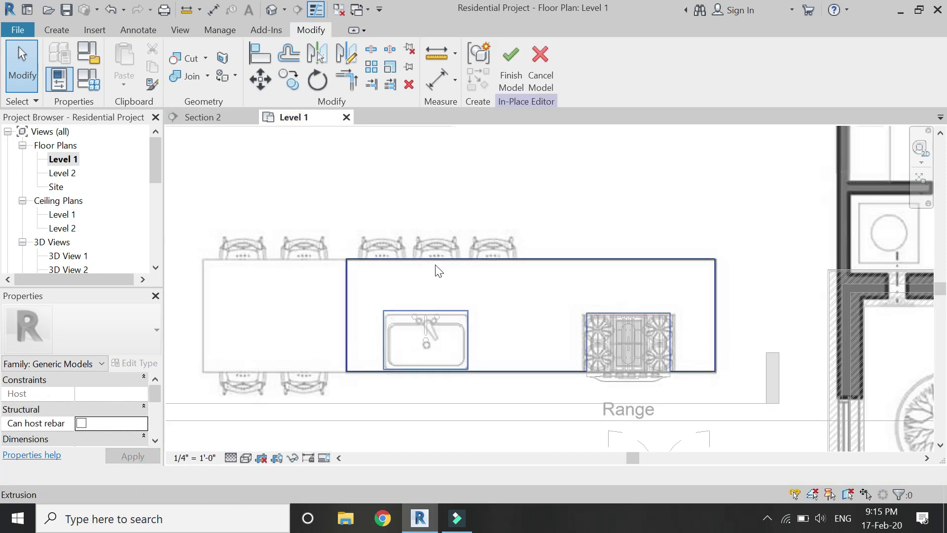
click(56, 30)
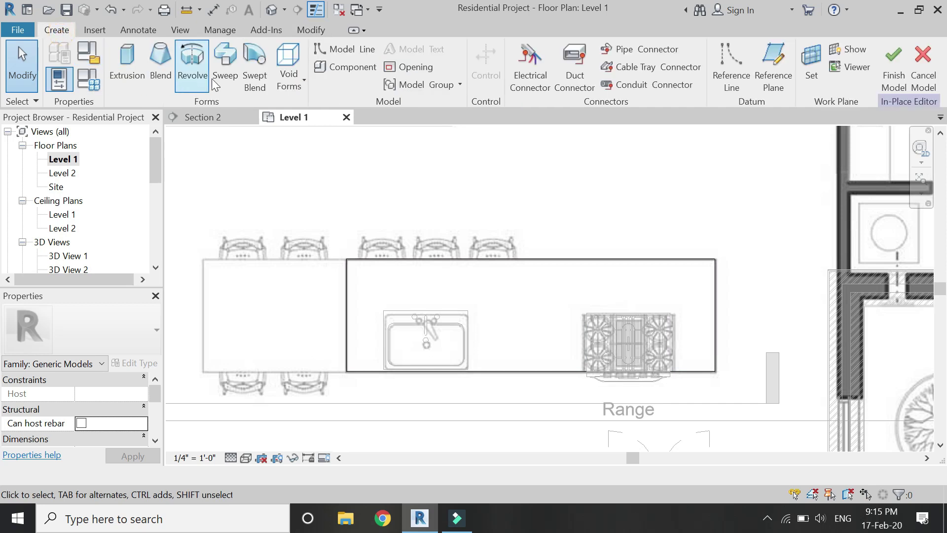
click(305, 86)
click(318, 202)
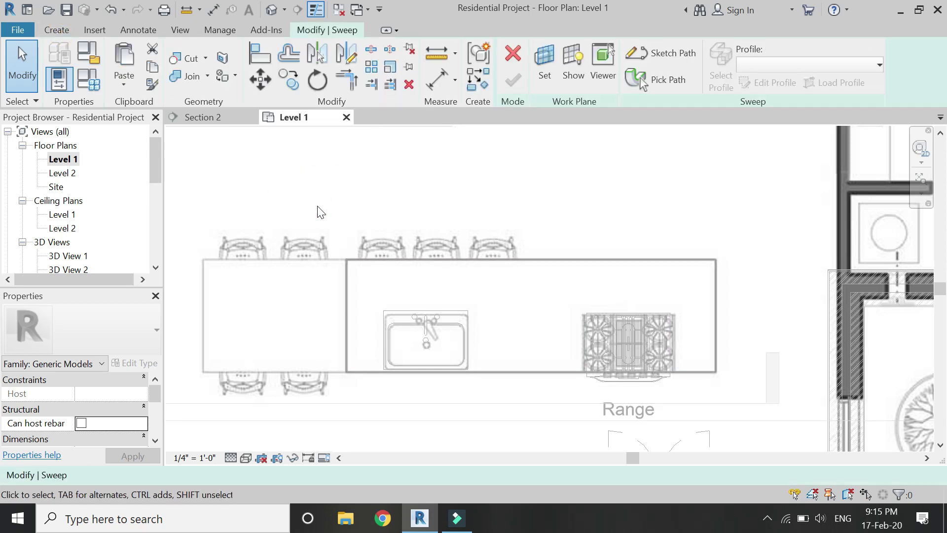
click(661, 53)
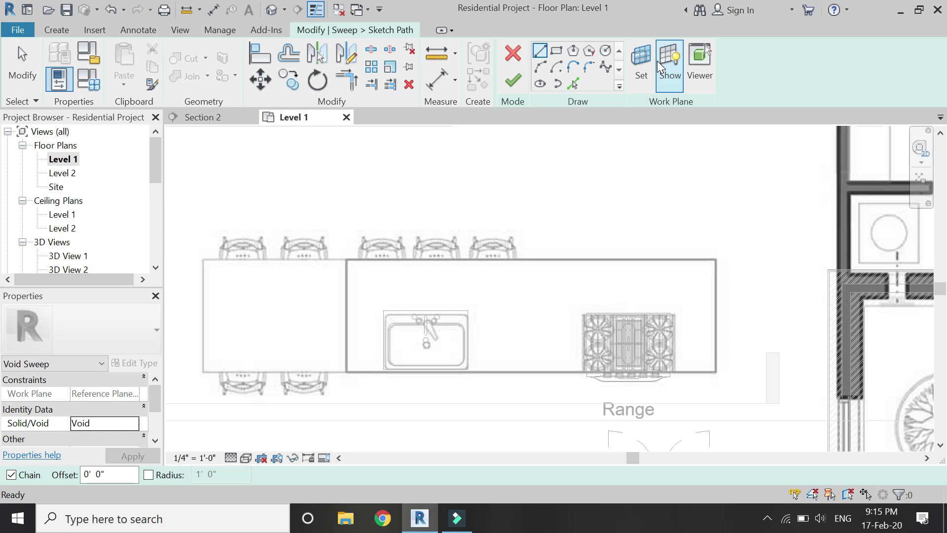
click(646, 78)
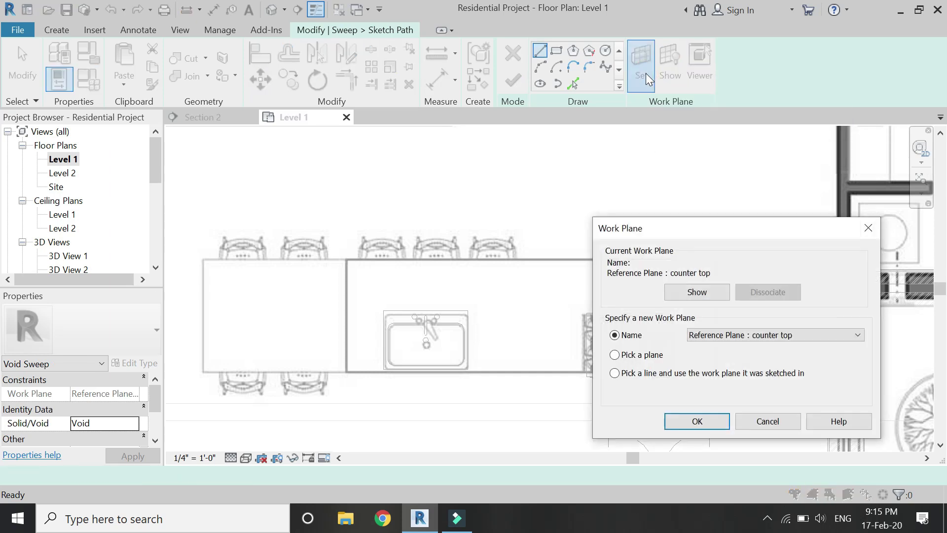
click(696, 426)
Pick the counter's left, top and right edges, trim the corner, and finish the path
click(572, 84)
click(347, 302)
click(410, 260)
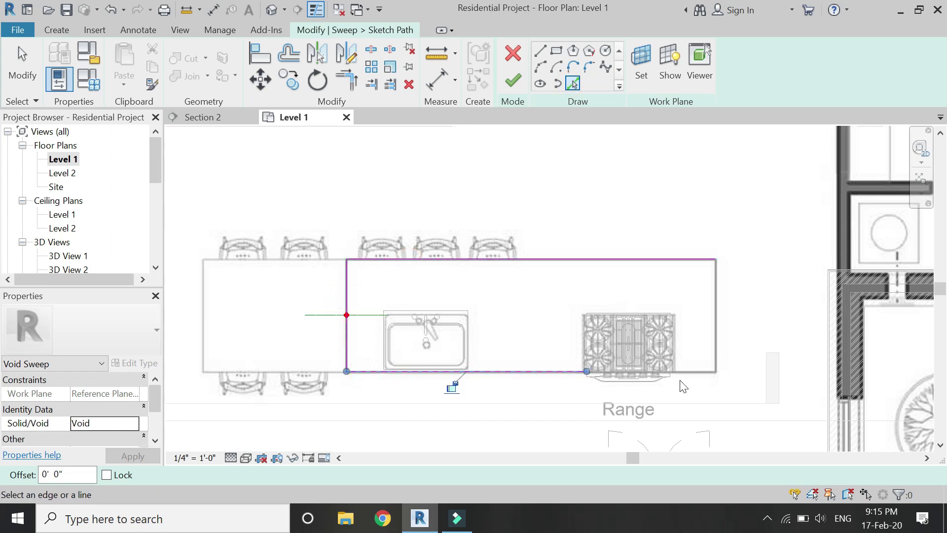
click(715, 312)
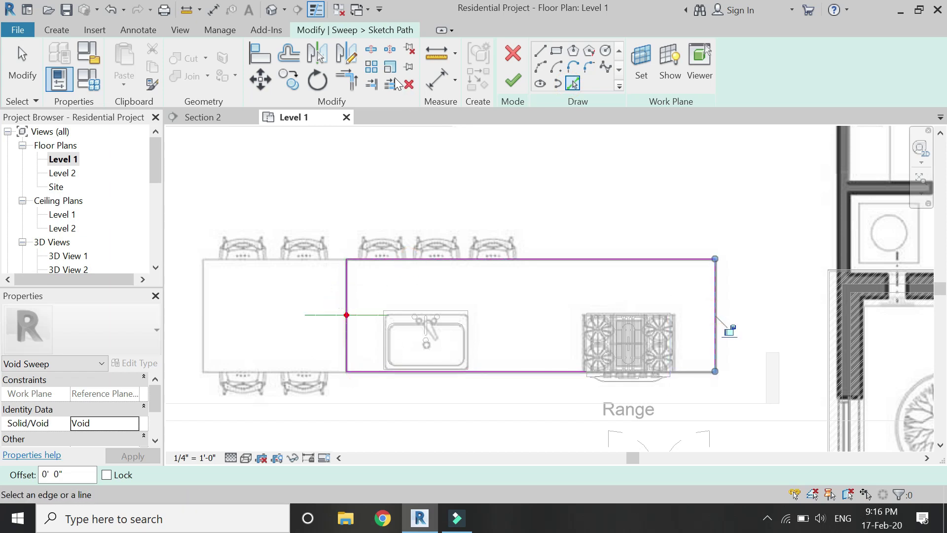
click(354, 86)
click(532, 372)
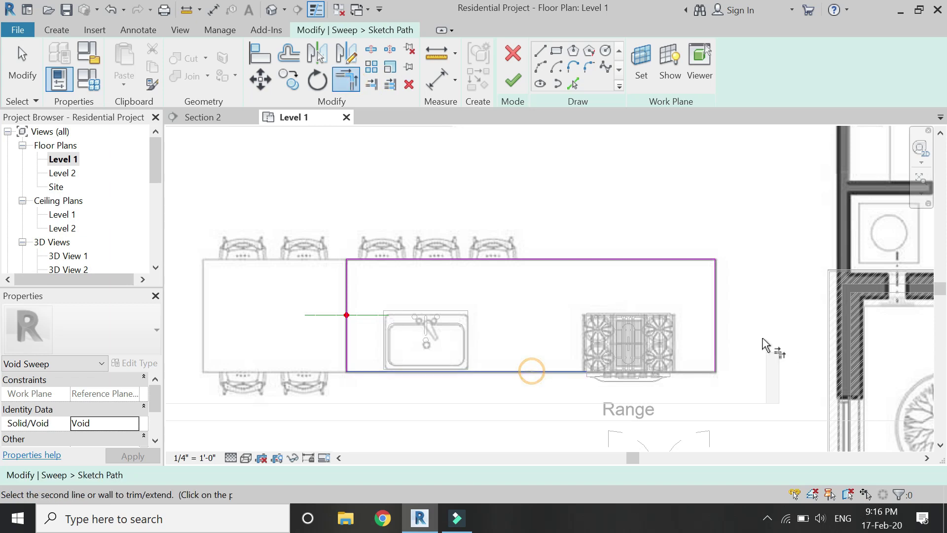
click(715, 323)
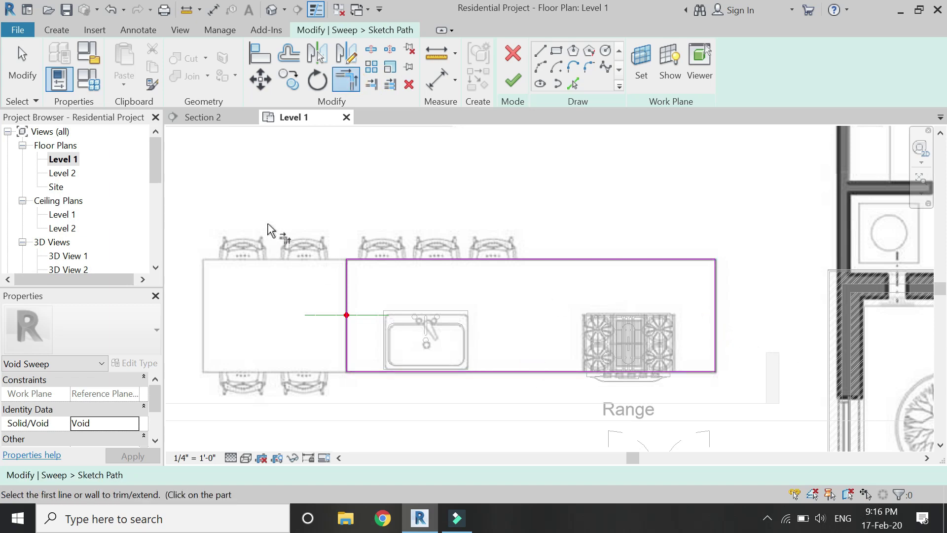
click(523, 86)
click(712, 85)
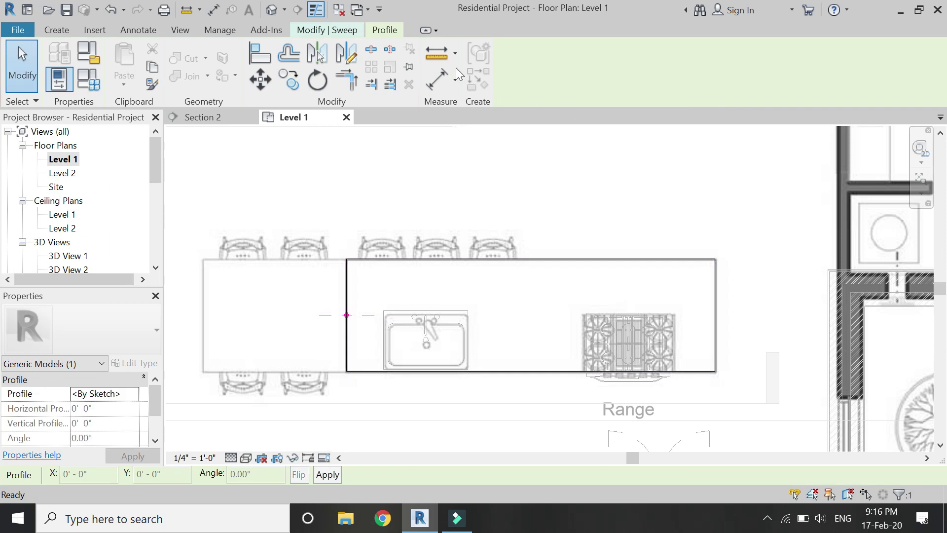
Start editing the sweep profile and move to the Section 2 view
click(343, 30)
click(769, 83)
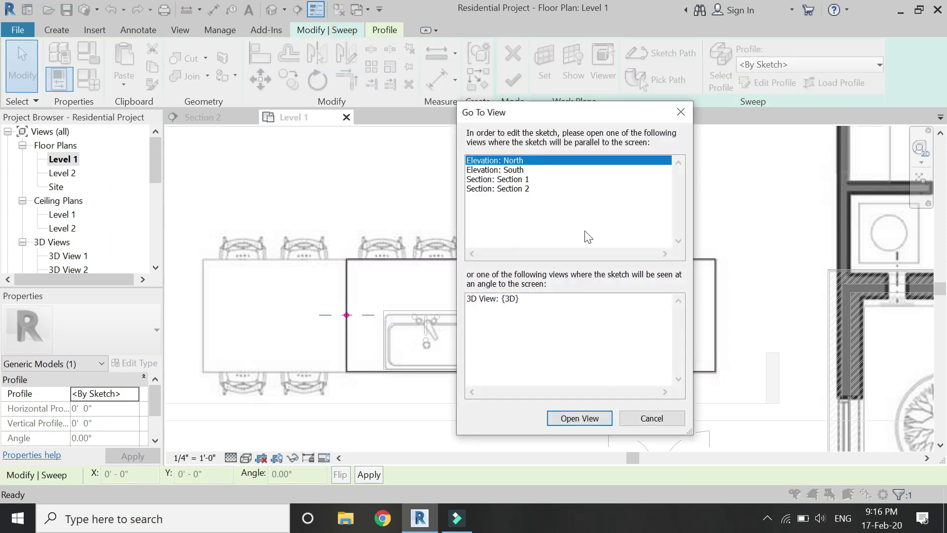
click(482, 171)
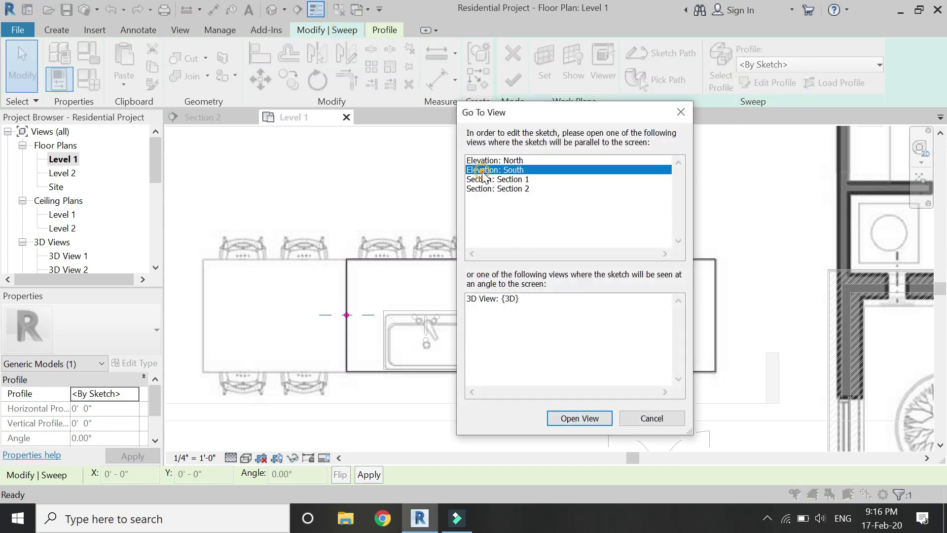
click(574, 418)
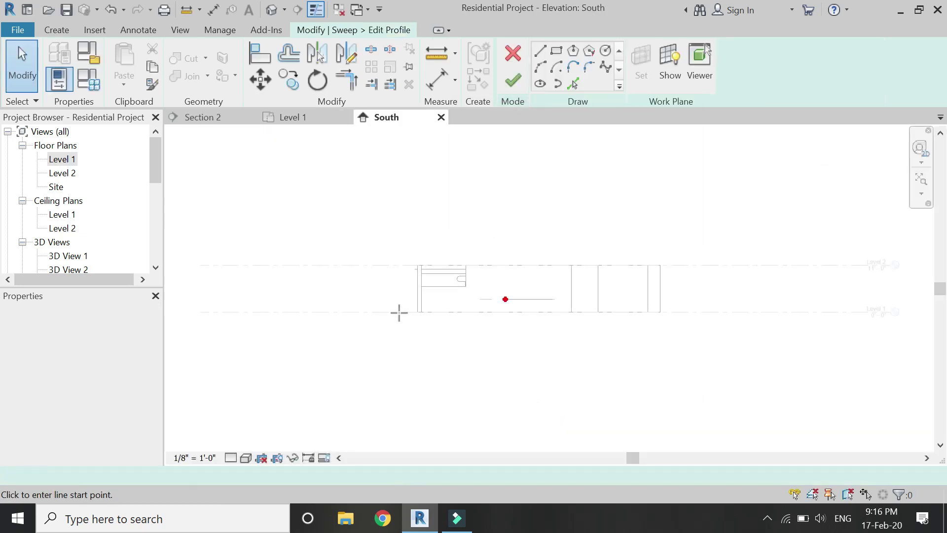
scroll(419, 311, up, 2)
scroll(567, 303, up, 4)
scroll(565, 256, up, 2)
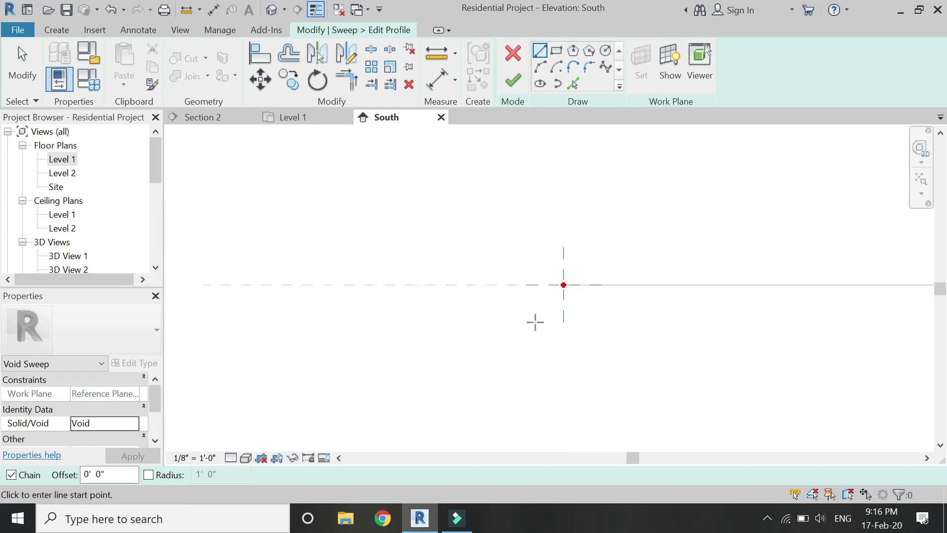
click(225, 117)
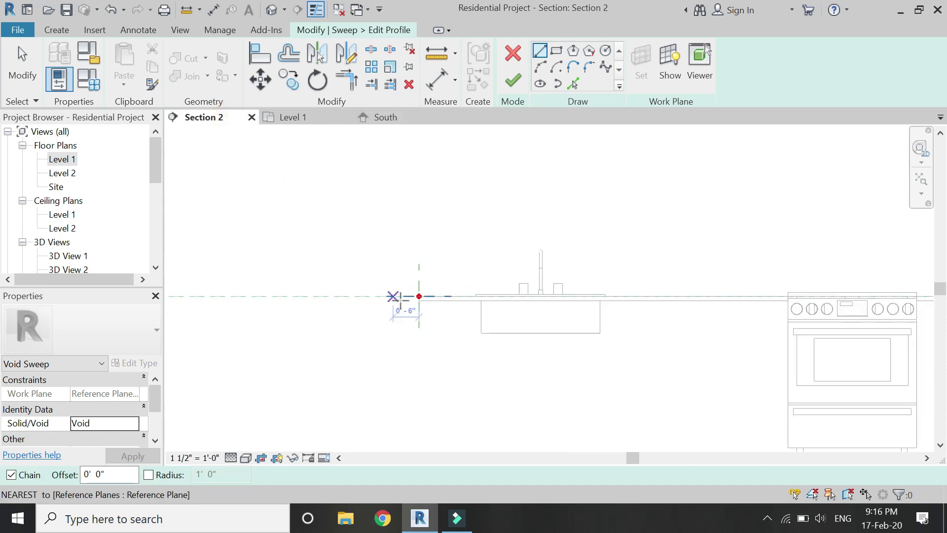
scroll(422, 296, up, 3)
click(443, 118)
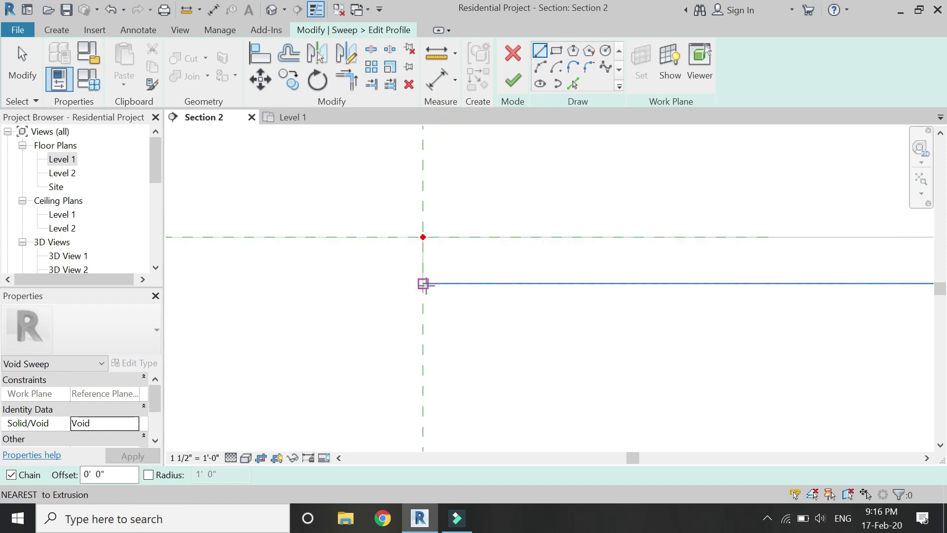
Draw the 1" profile lines with a tangent arc, then finish the profile and the void sweep
click(423, 284)
click(422, 237)
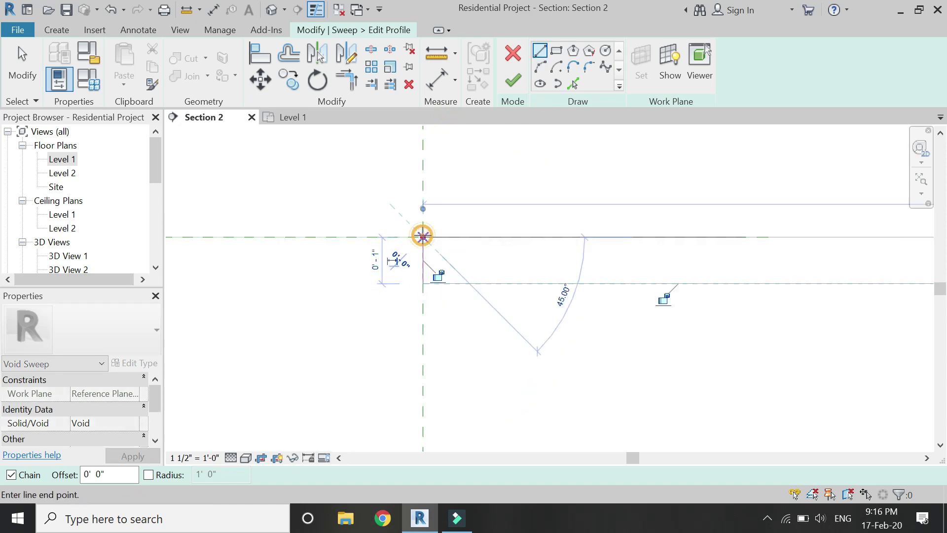
click(468, 237)
click(540, 66)
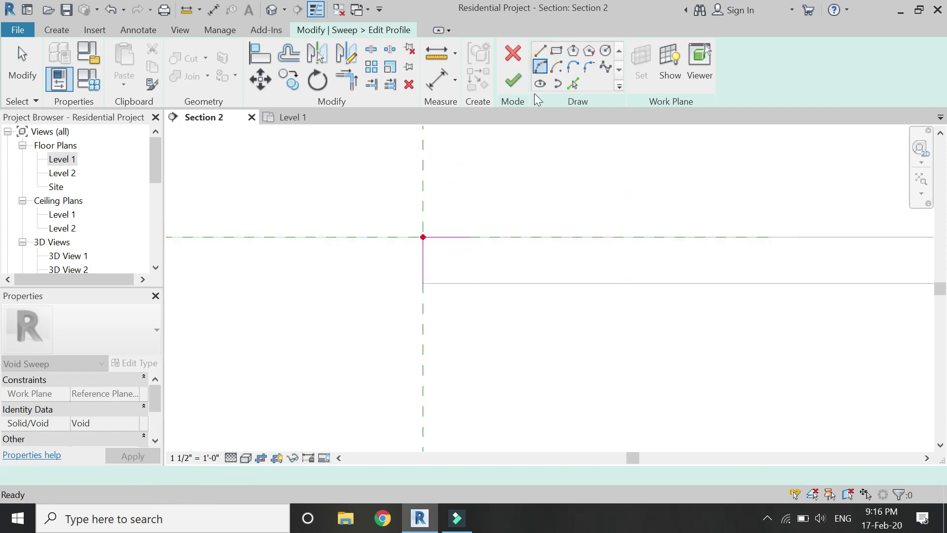
click(422, 283)
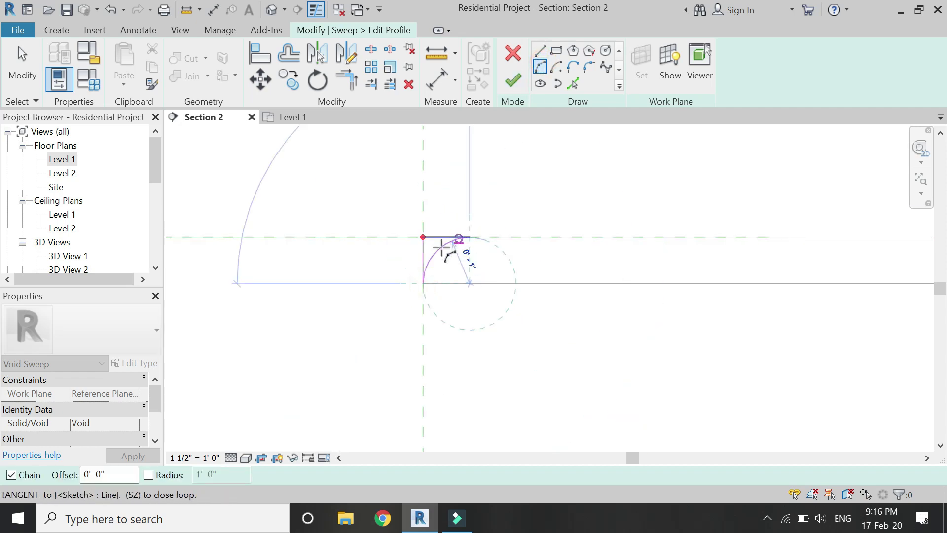
click(441, 246)
scroll(450, 275, down, 2)
key(Escape)
key(Escape)
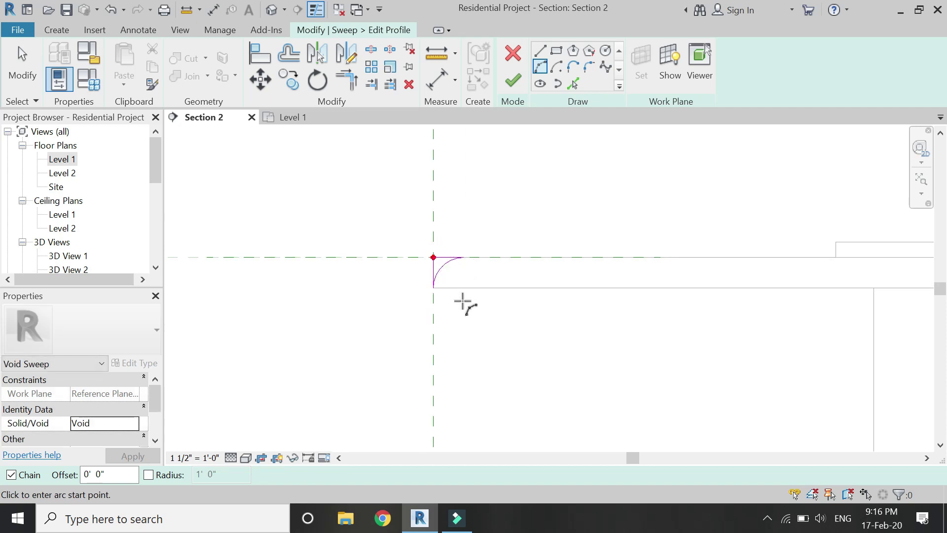
click(508, 85)
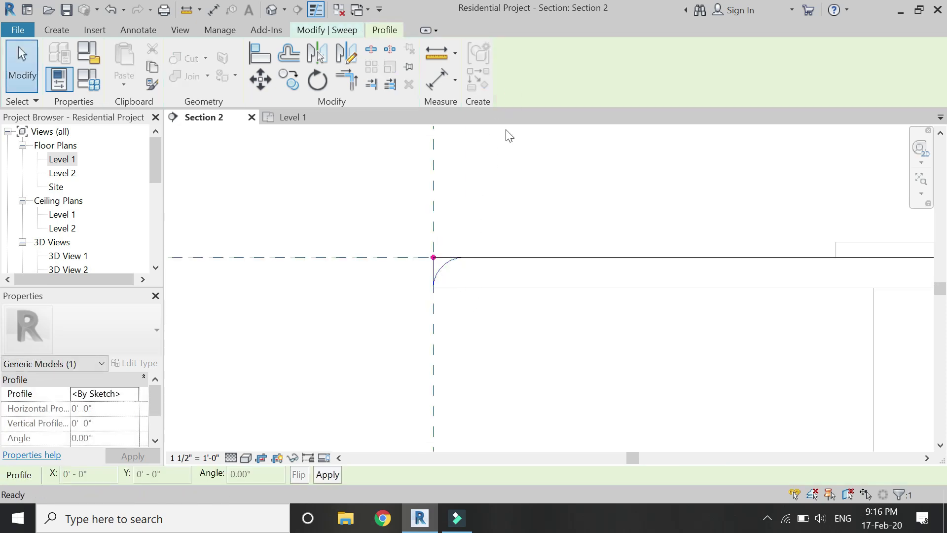
click(512, 82)
In Level 1, draw a reference plane along the counter's front edge
click(514, 201)
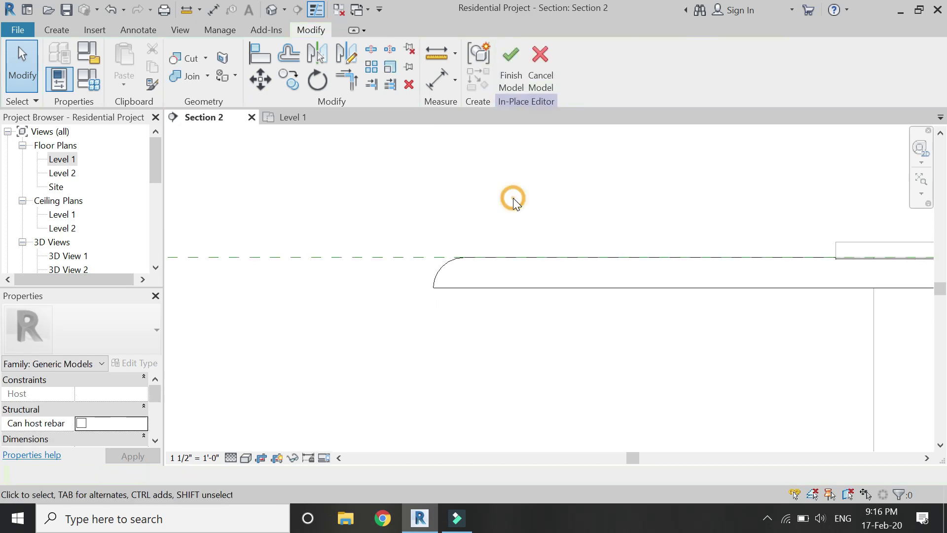
scroll(339, 297, down, 3)
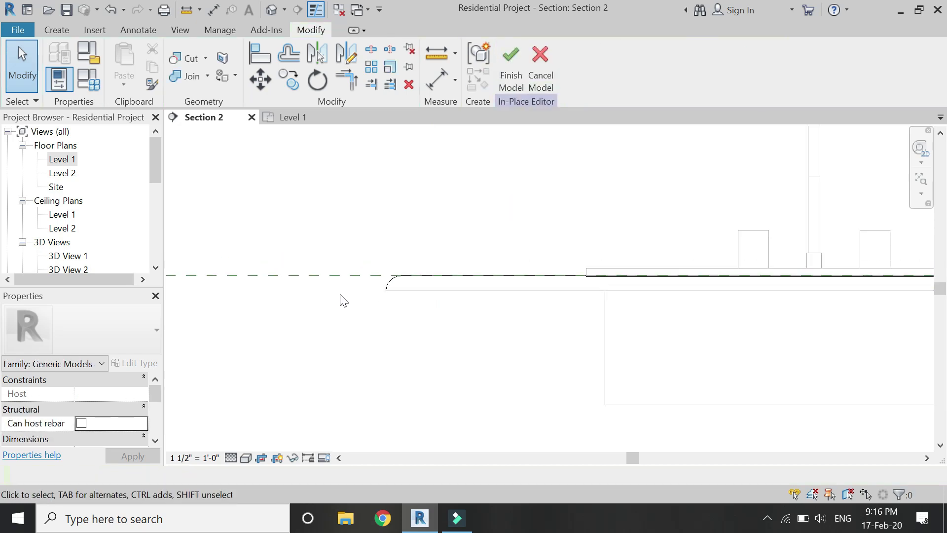
scroll(344, 298, up, 2)
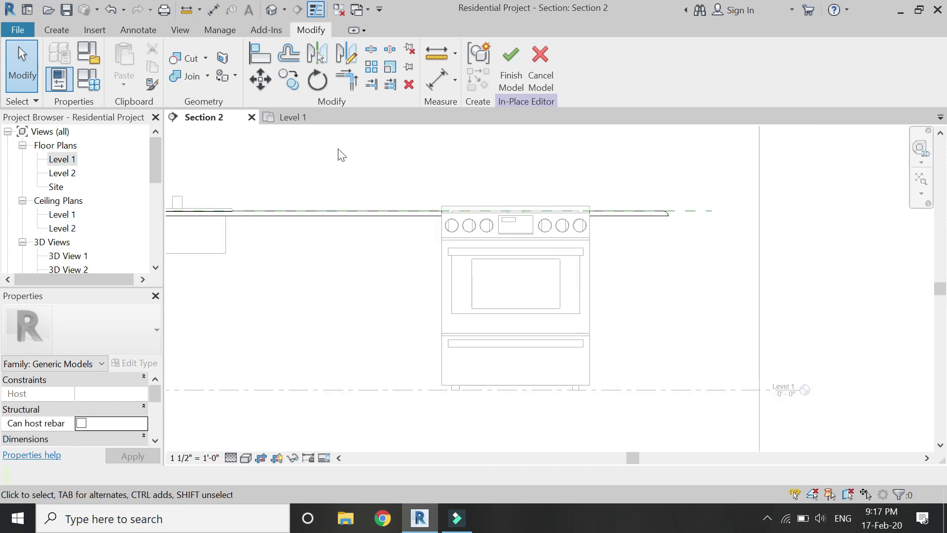
click(292, 119)
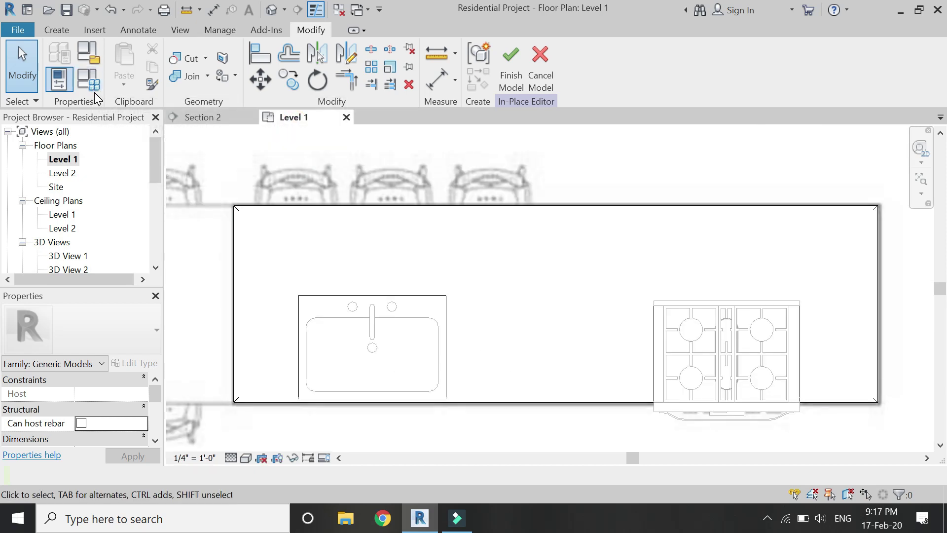
click(66, 31)
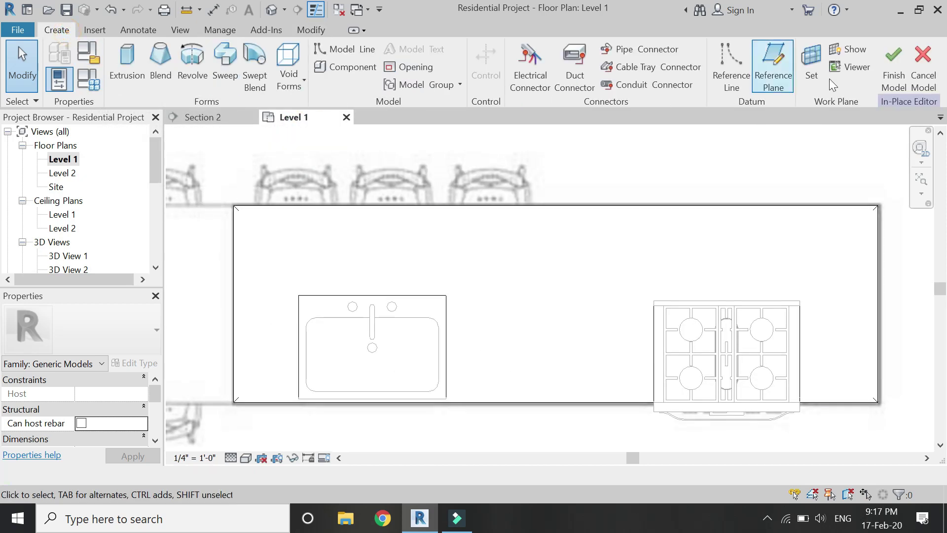
click(772, 76)
click(234, 402)
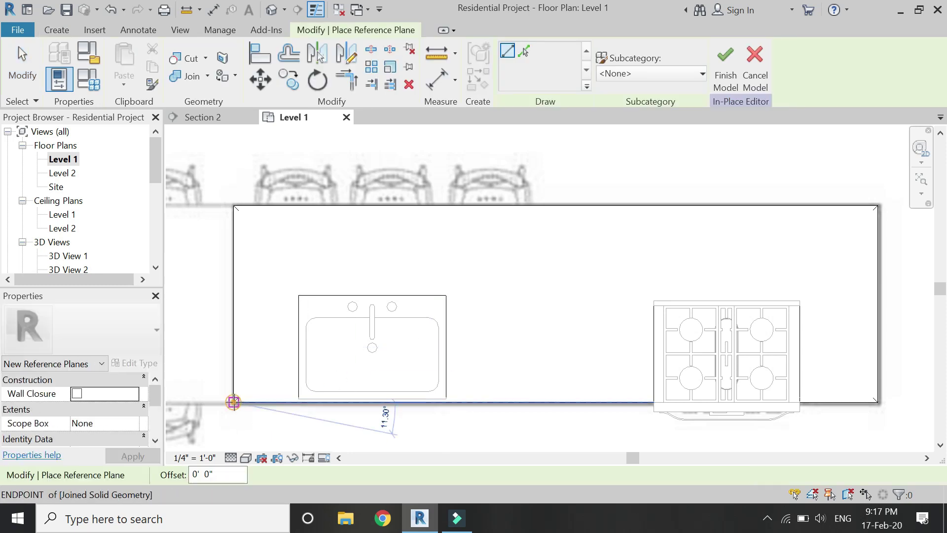
click(876, 401)
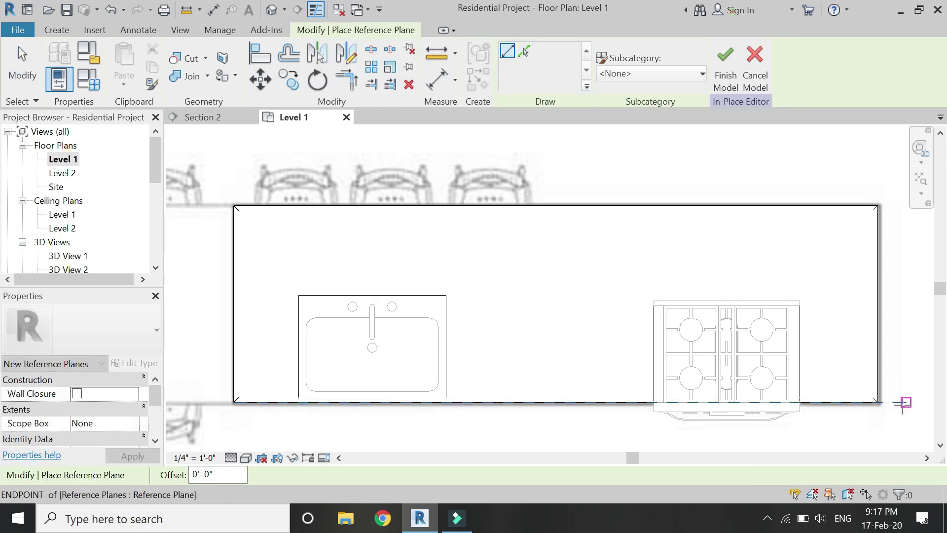
key(Escape)
key(Escape)
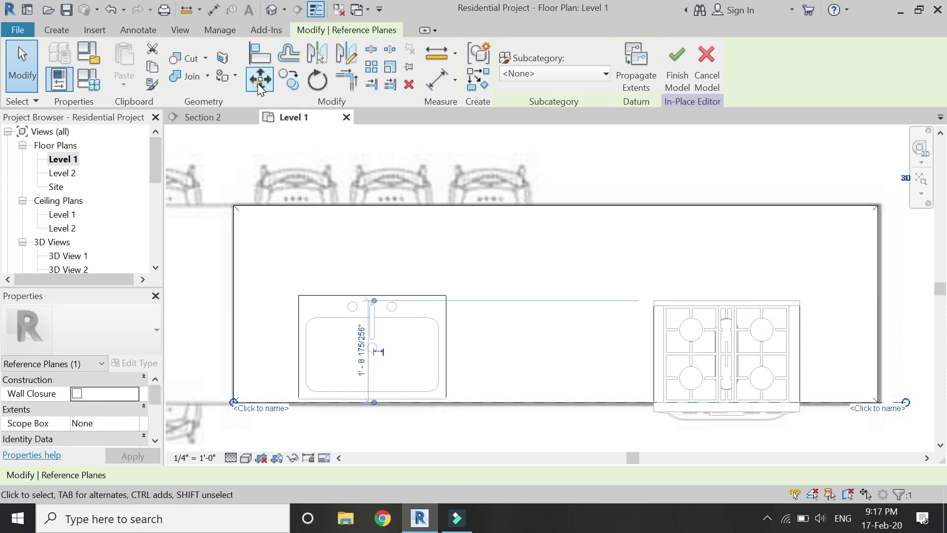
Move the reference plane up 2", name it, and return to Section 2
click(258, 79)
click(905, 401)
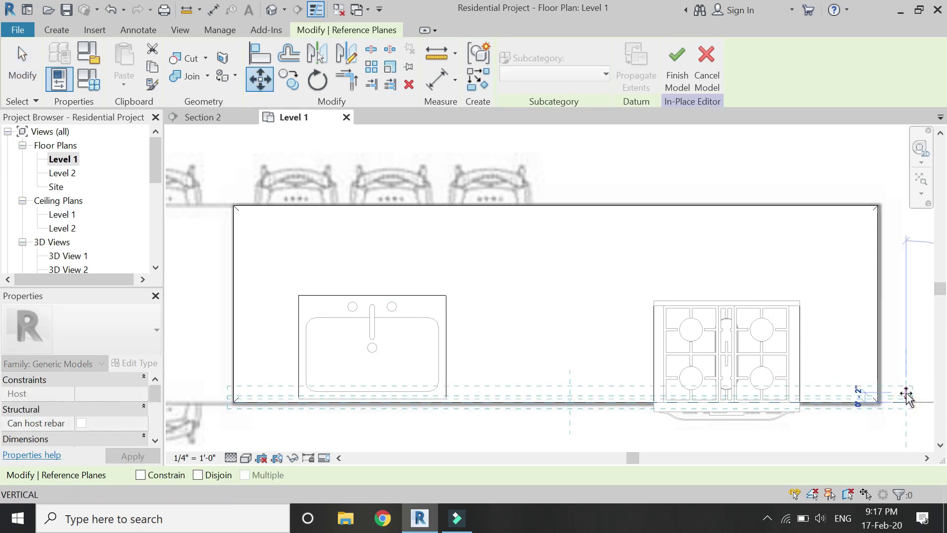
click(906, 396)
key(Escape)
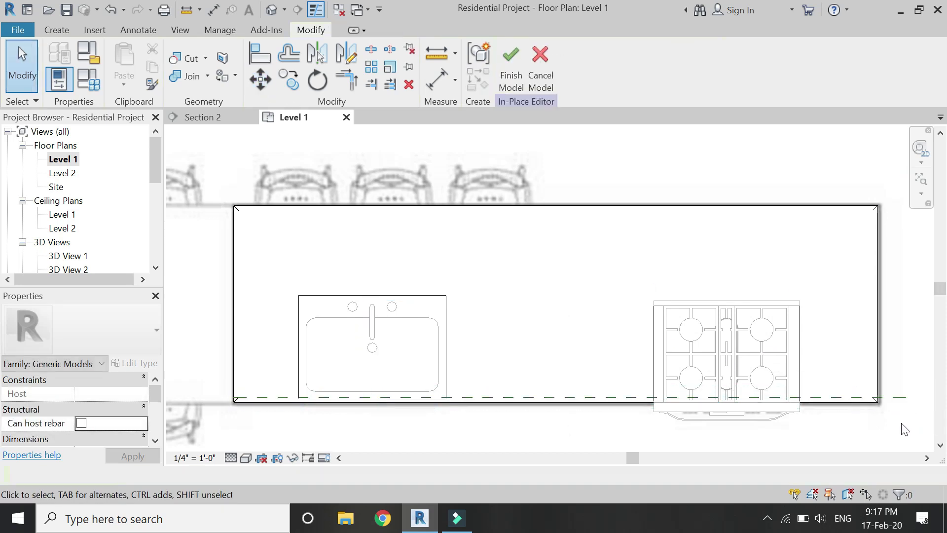
click(894, 398)
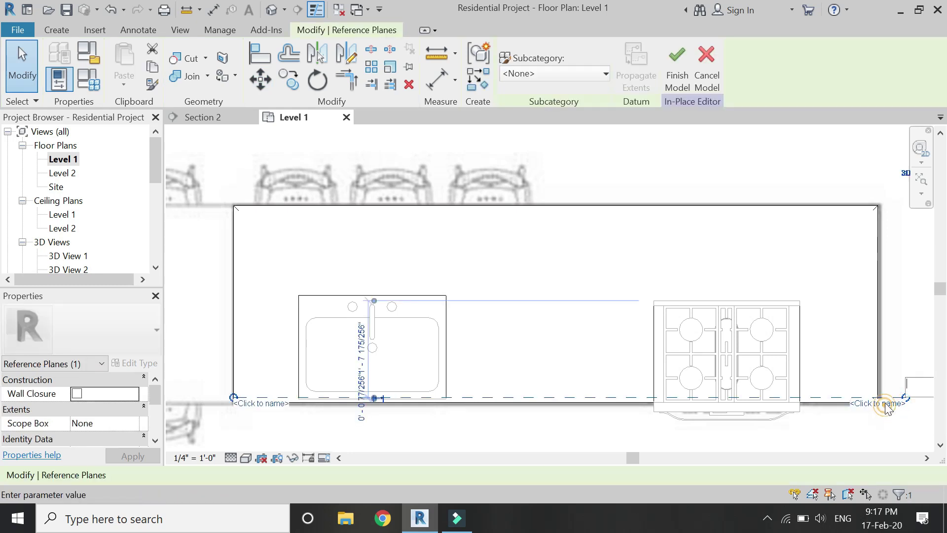
click(893, 318)
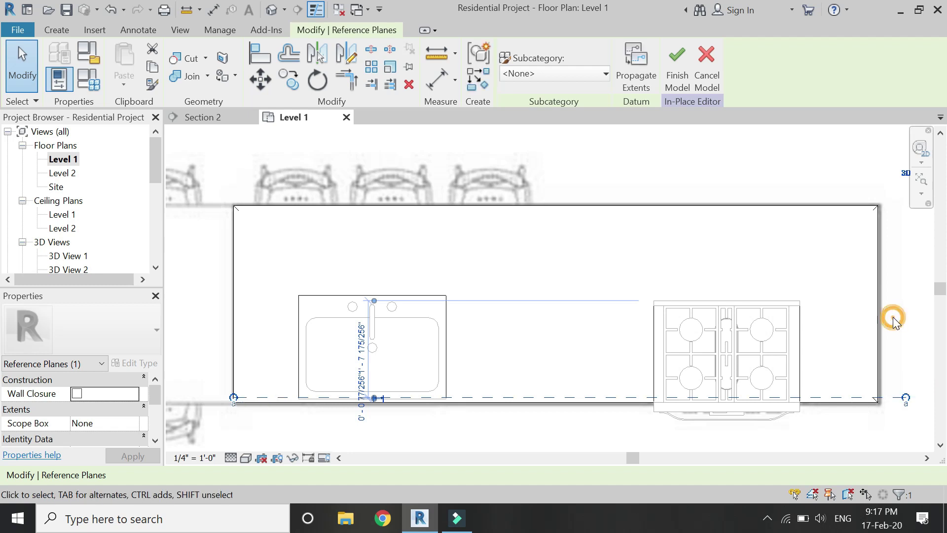
click(435, 258)
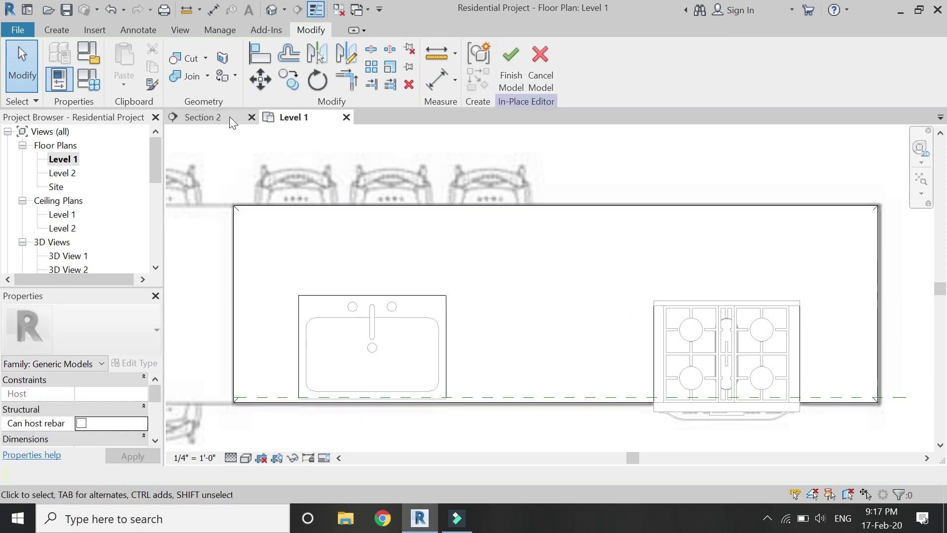
click(207, 117)
Place a vertical reference plane at the counter end and a horizontal one near the floor
click(773, 86)
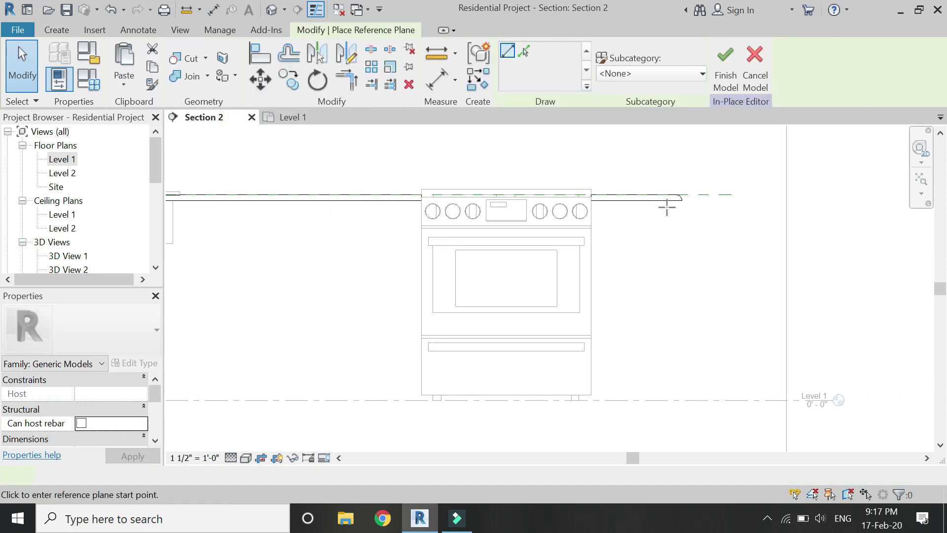
click(676, 195)
click(676, 418)
click(700, 385)
click(540, 385)
scroll(649, 387, up, 3)
key(Escape)
Set the horizontal reference plane 3" above the level line
click(656, 379)
click(696, 382)
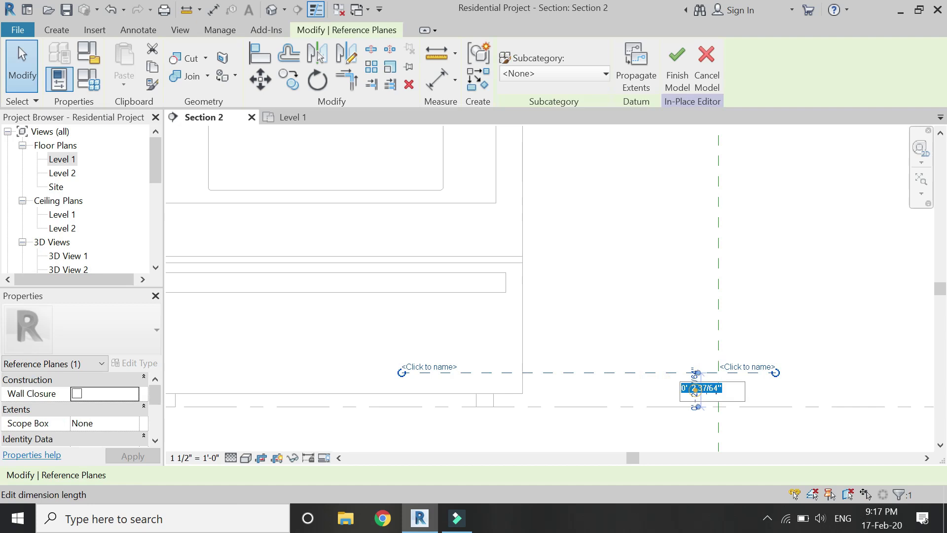
text(3)
key(Return)
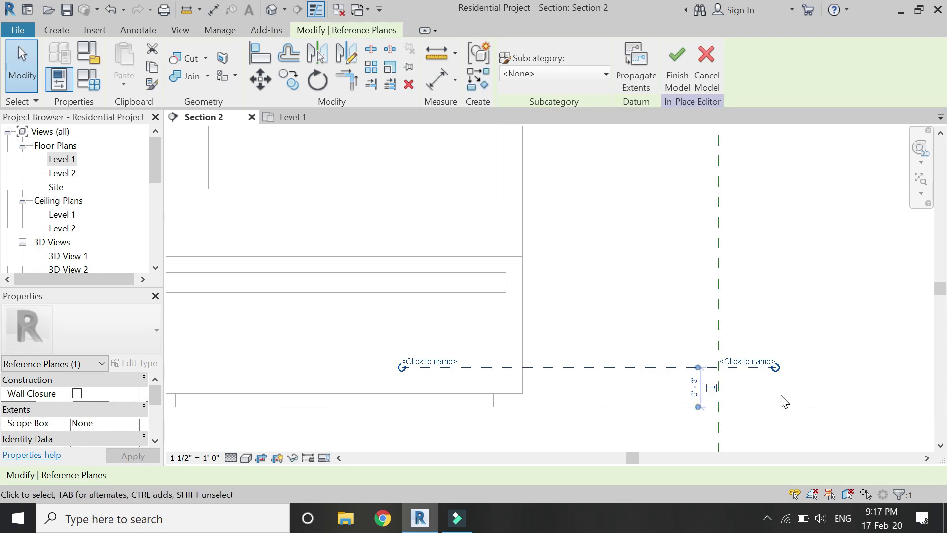
key(Escape)
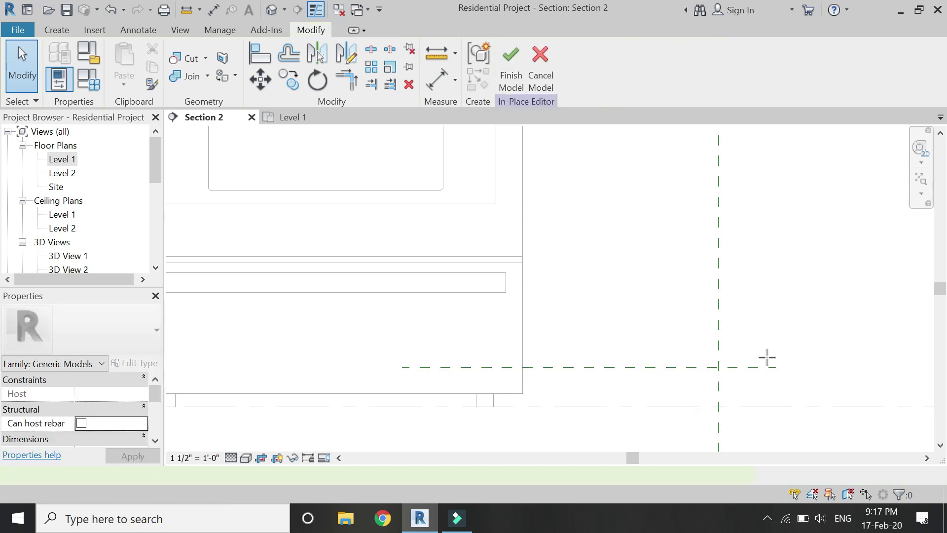
Add another horizontal reference plane with RP
key(r)
key(p)
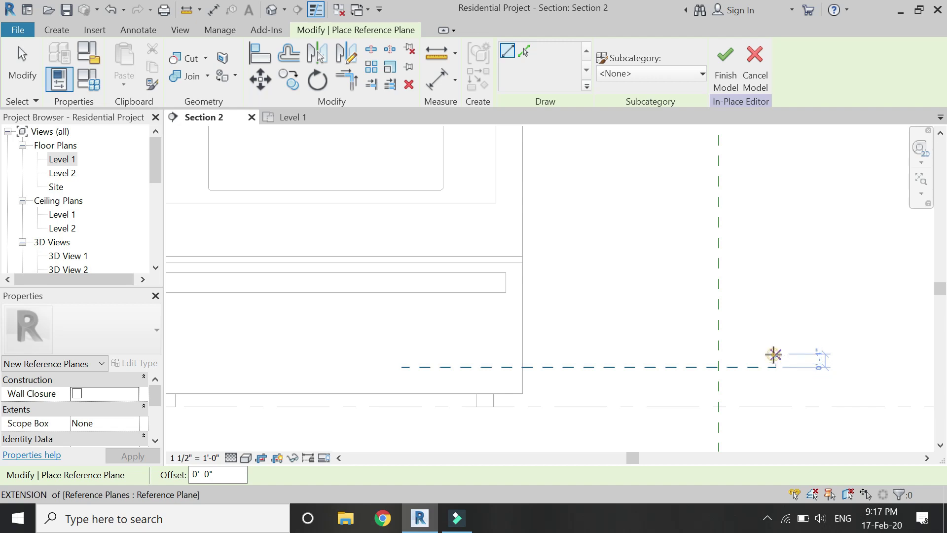
click(773, 355)
click(465, 355)
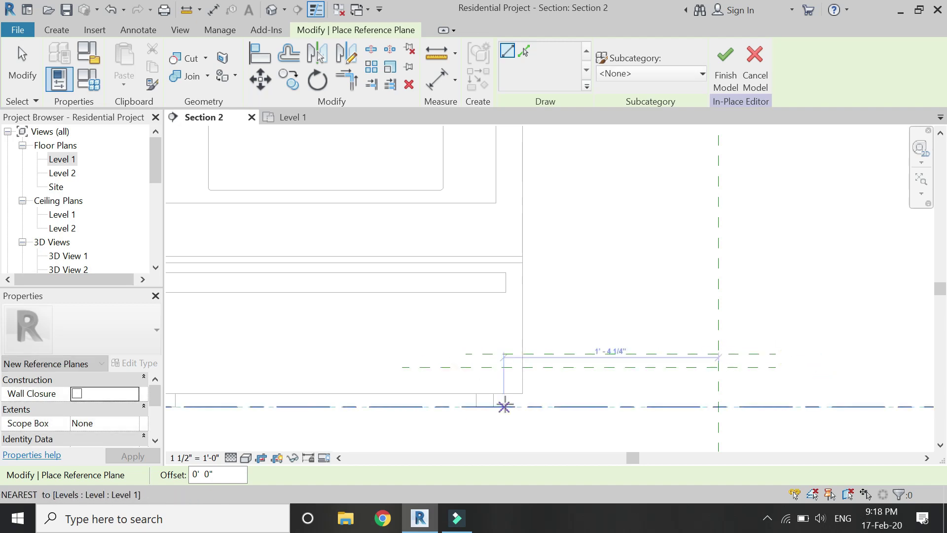
scroll(503, 404, down, 2)
scroll(539, 373, down, 2)
scroll(531, 207, up, 2)
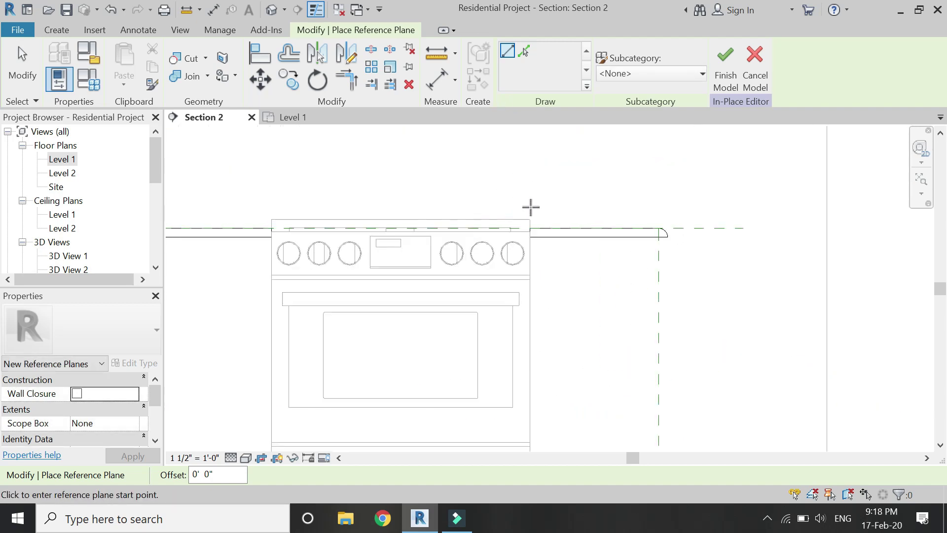
Add vertical reference planes along the range's side and at the counter's right end
click(531, 218)
scroll(535, 194, down, 2)
click(532, 423)
scroll(530, 199, up, 4)
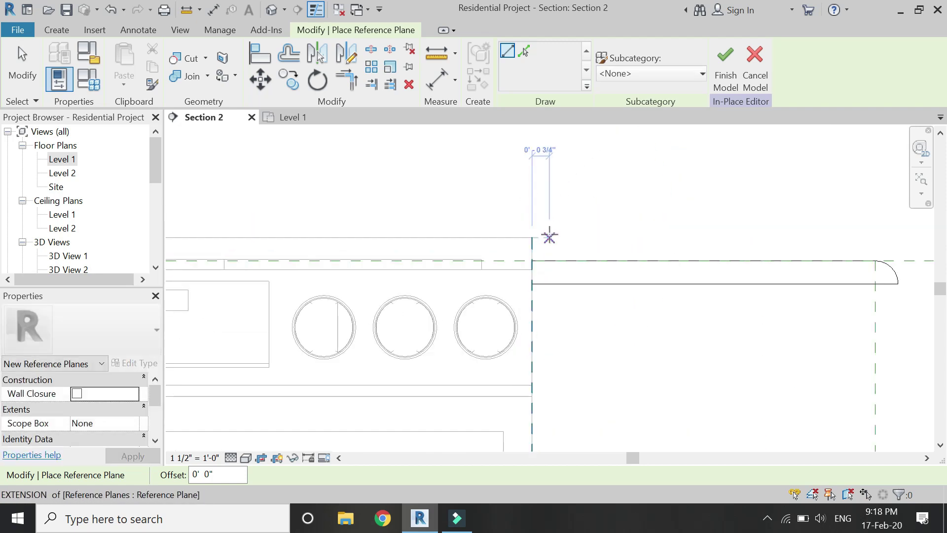
scroll(553, 237, down, 4)
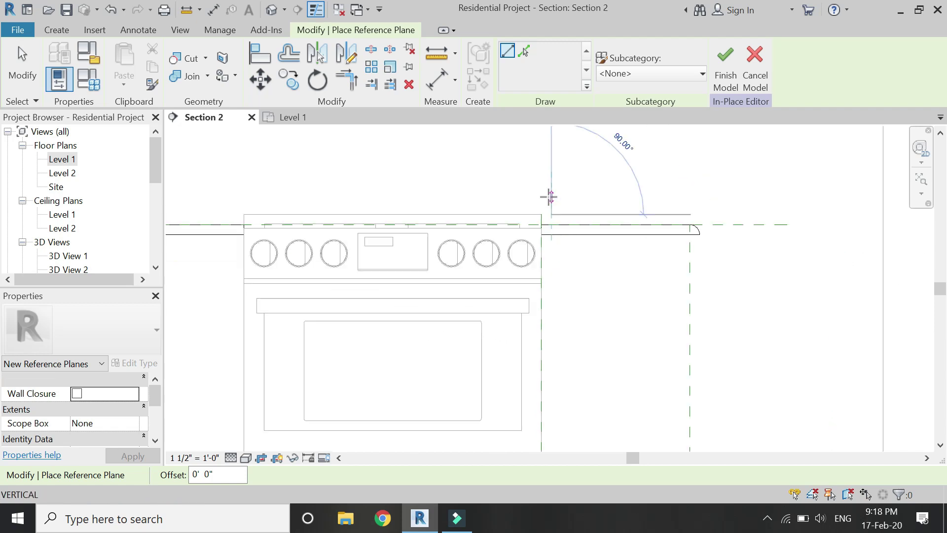
click(549, 210)
click(551, 436)
scroll(583, 222, up, 3)
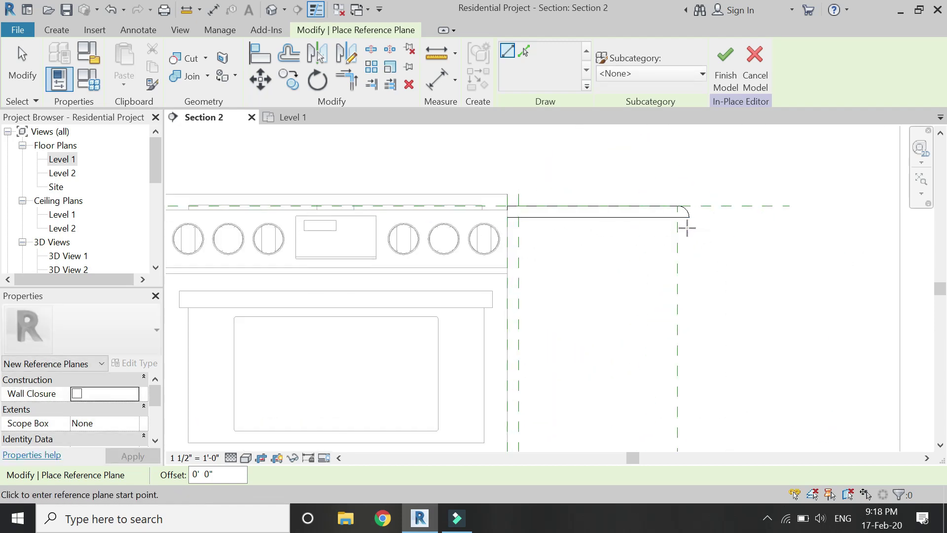
Add a horizontal reference plane 1" below the countertop
click(691, 229)
click(515, 229)
scroll(584, 234, up, 2)
key(Escape)
click(590, 228)
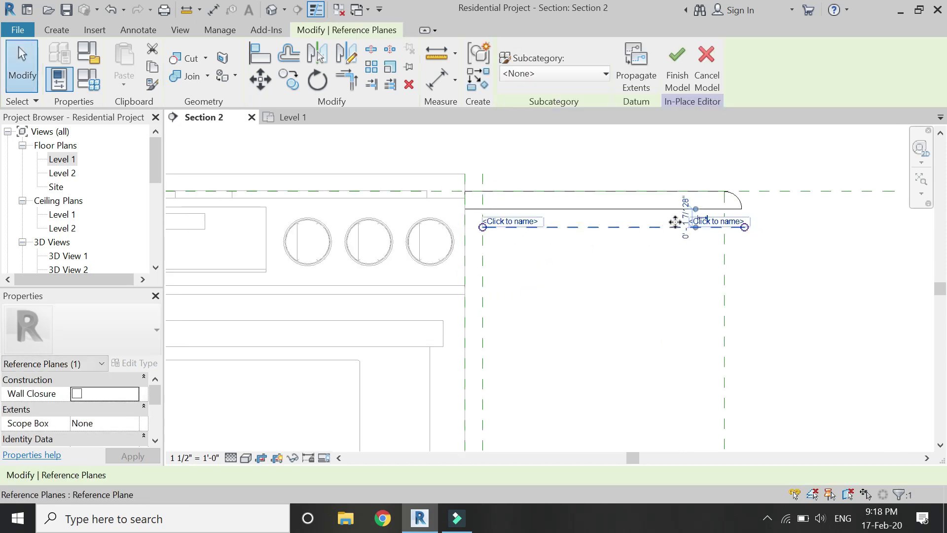
click(685, 222)
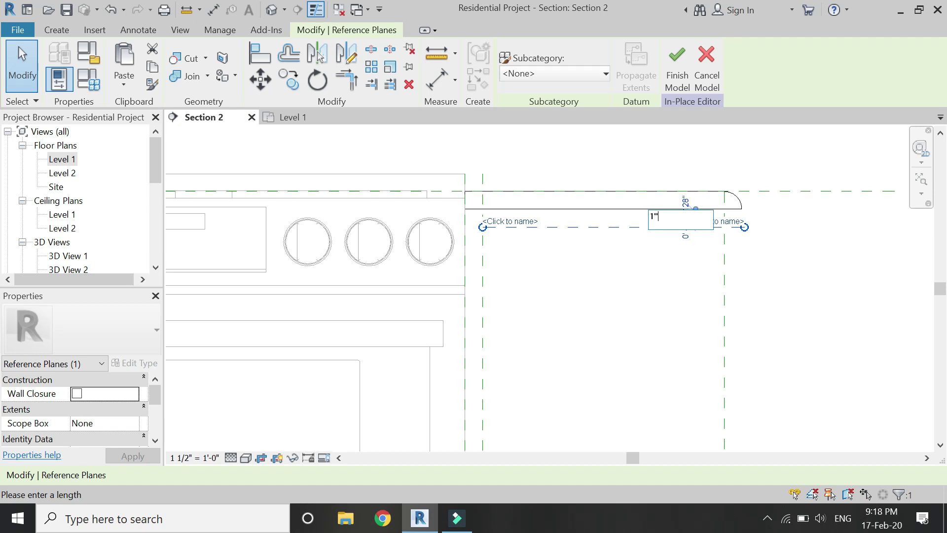
text(1")
key(Return)
scroll(565, 144, down, 3)
key(Escape)
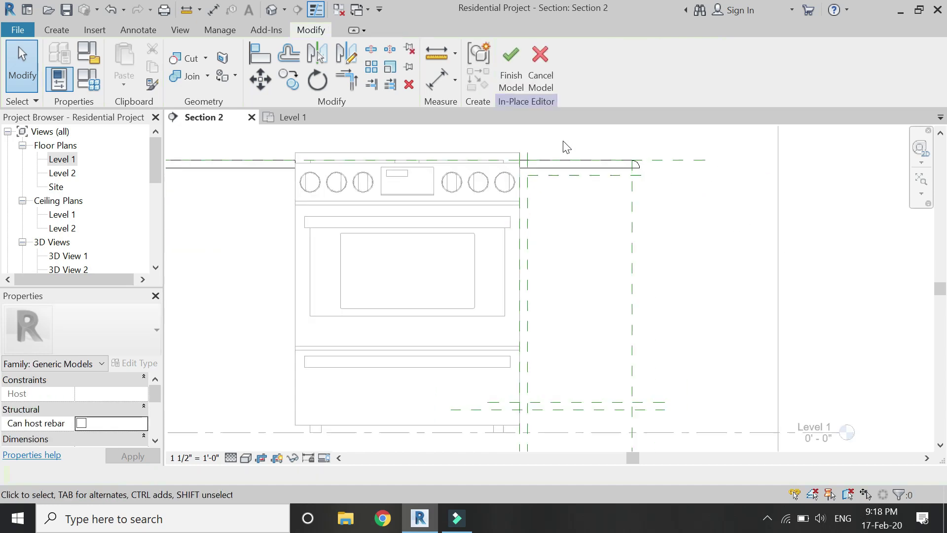
Place a vertical reference plane at the right side of the cabinet space
scroll(585, 178, down, 1)
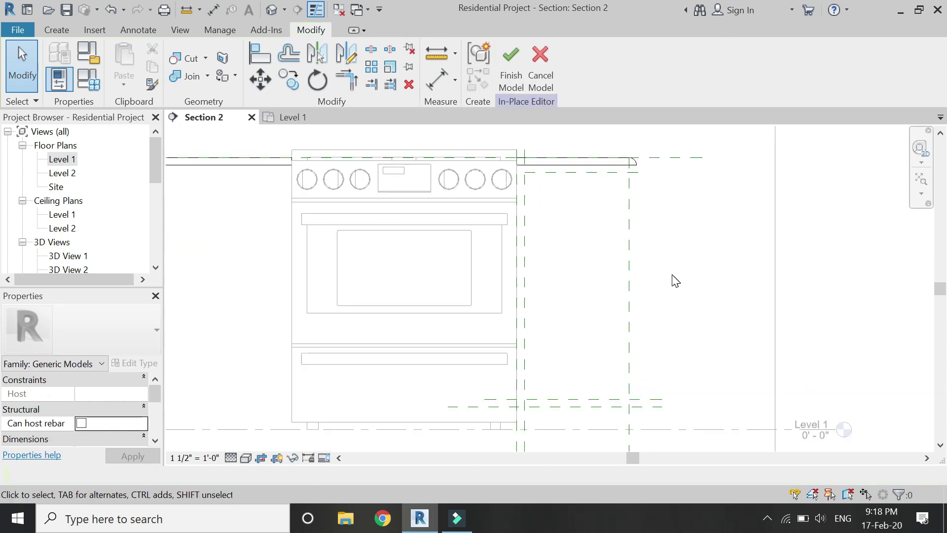
key(r)
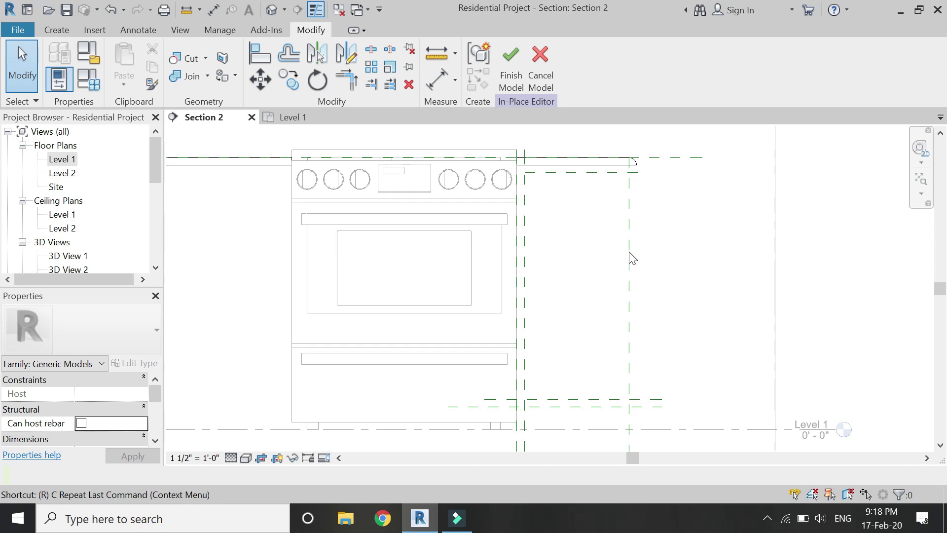
key(p)
click(620, 174)
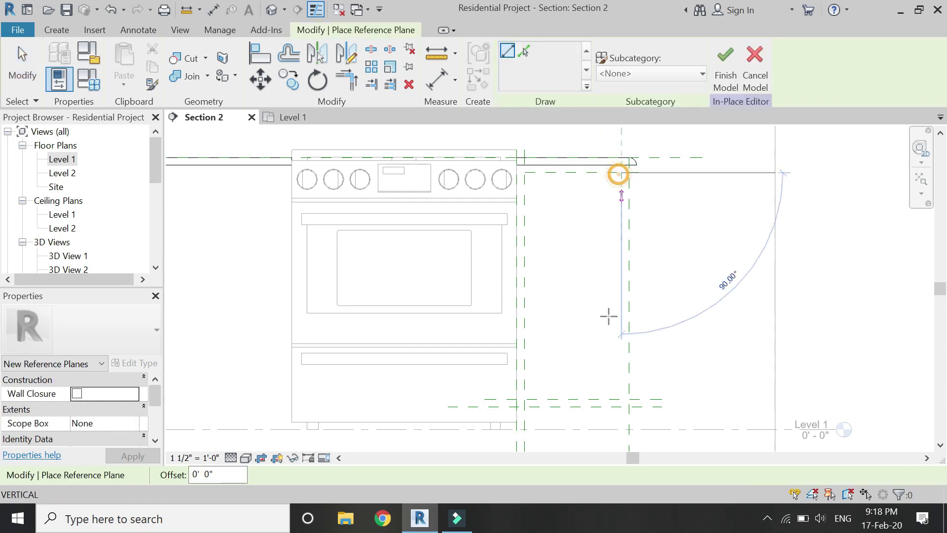
click(621, 400)
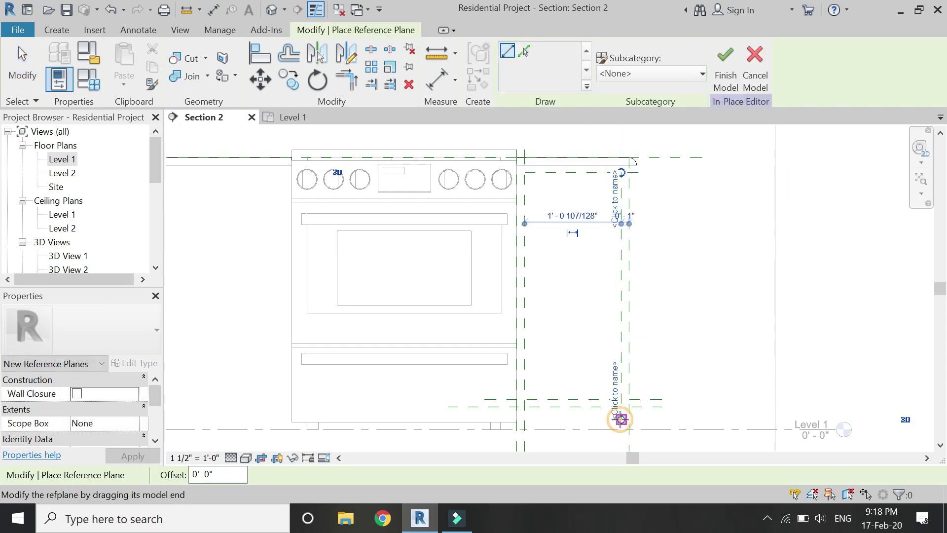
Sketch a rectangular solid extrusion on the Profile plane, filling the space beside the range
click(57, 30)
click(127, 64)
click(742, 336)
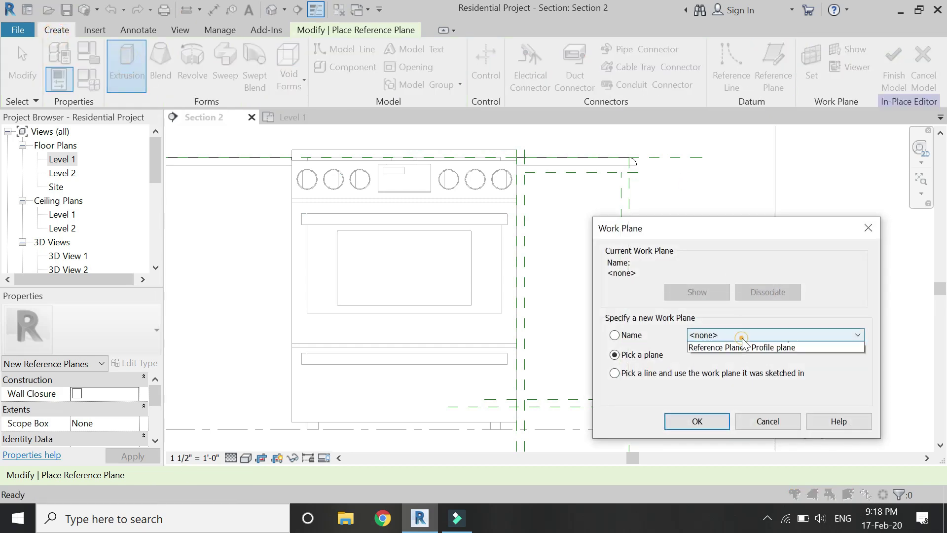
click(762, 373)
click(697, 420)
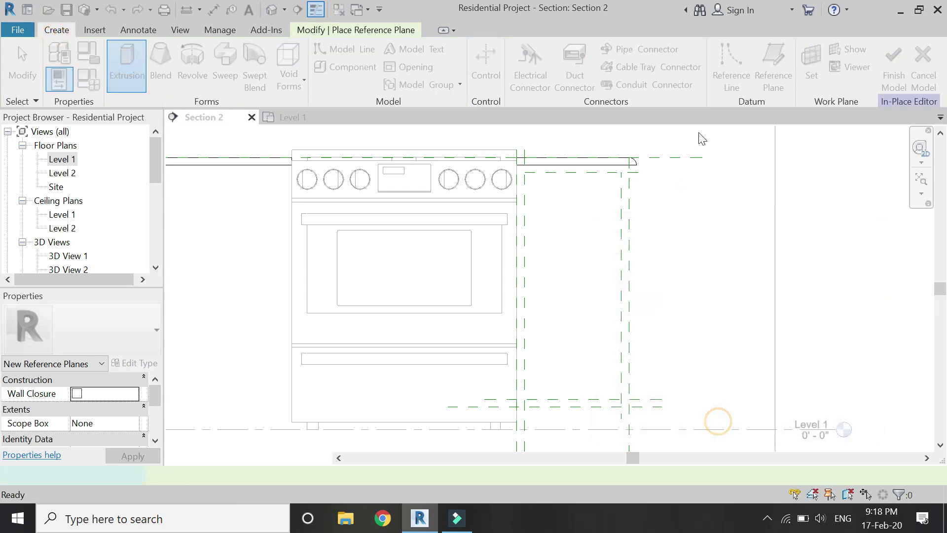
click(556, 50)
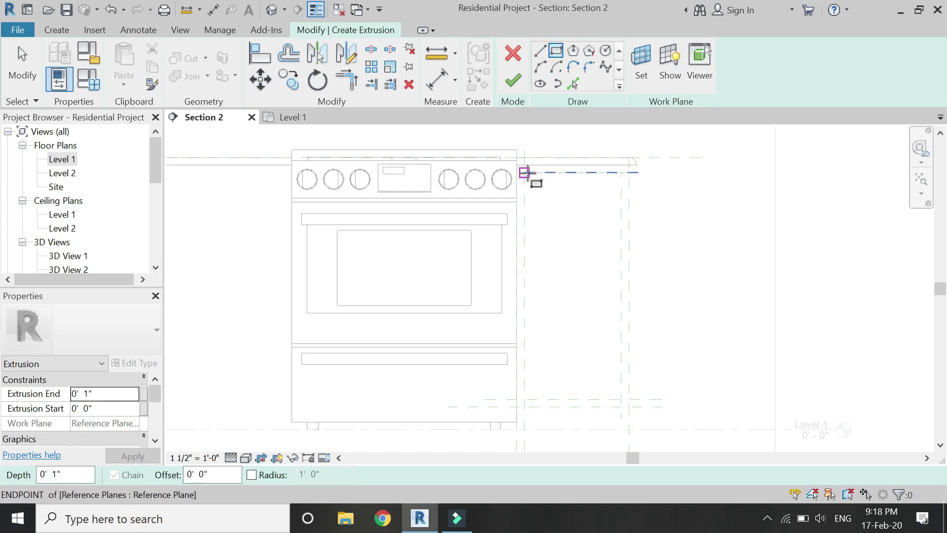
click(517, 166)
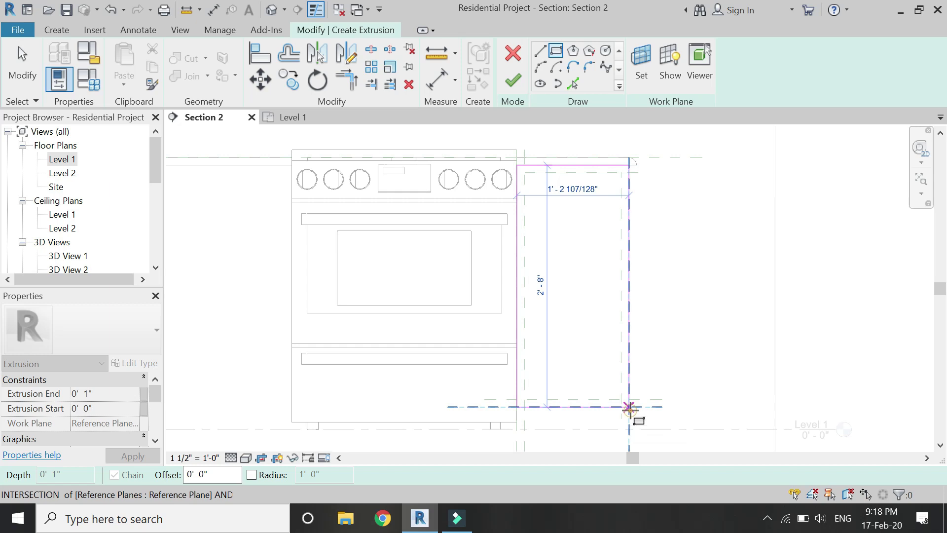
click(629, 408)
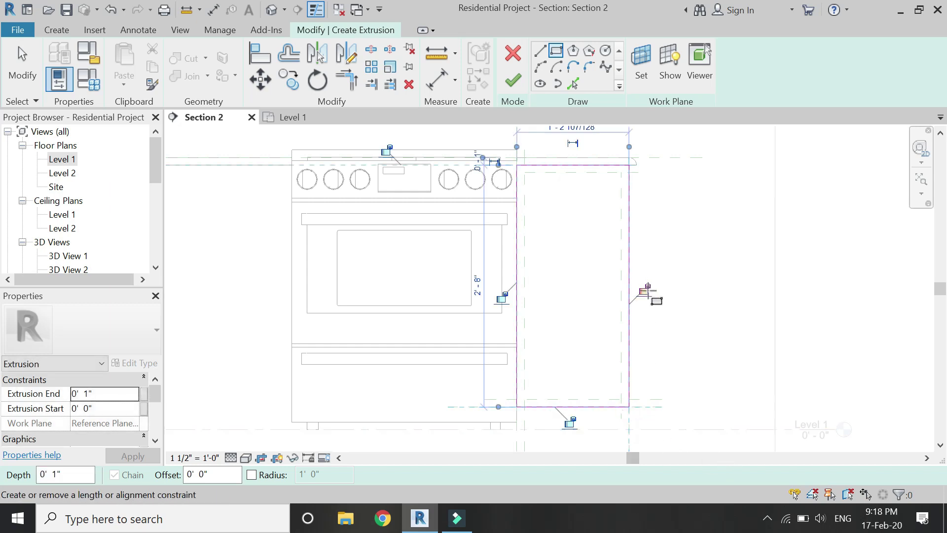
key(Escape)
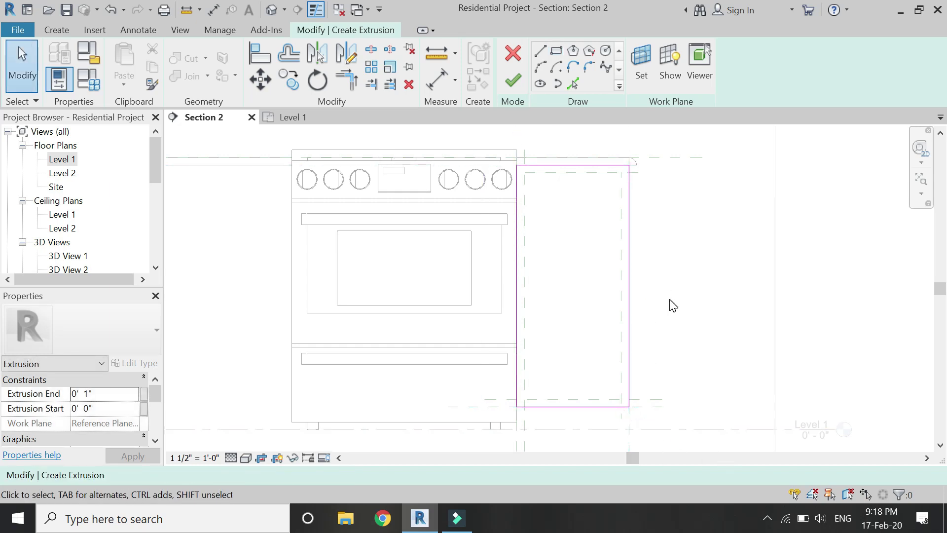
click(512, 80)
In Level 1, extend the extrusion's depth to 1' 7 175/256", then return to Section 2
click(294, 115)
scroll(615, 326, down, 2)
scroll(769, 345, up, 4)
drag(687, 379, 681, 245)
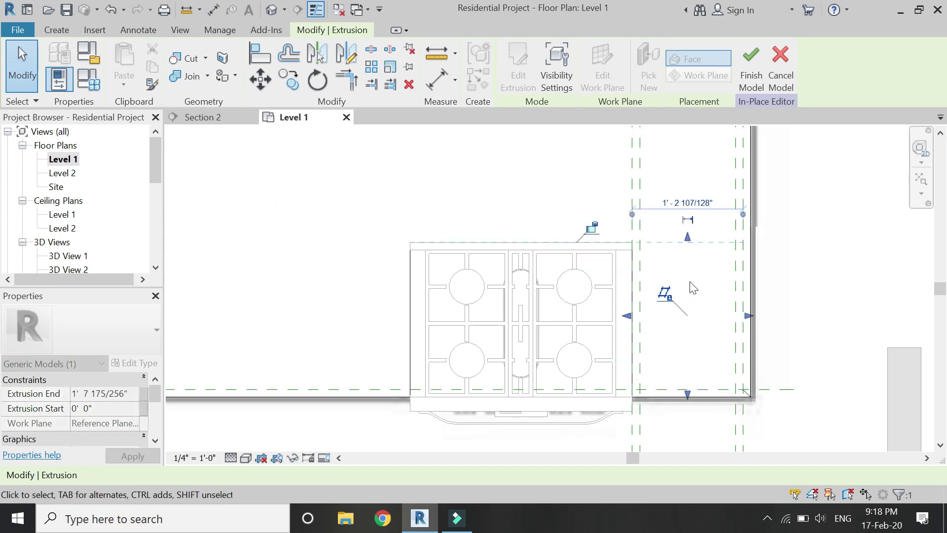
click(798, 328)
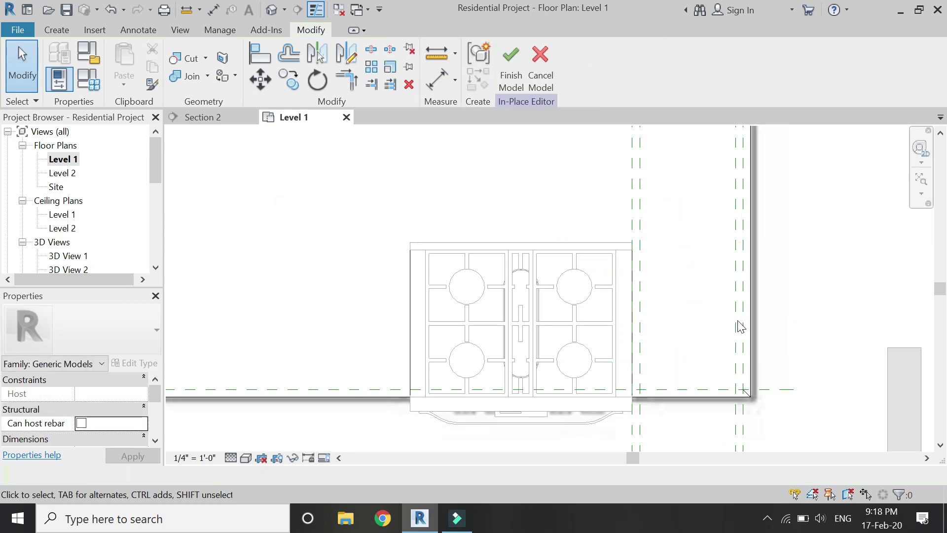
click(243, 122)
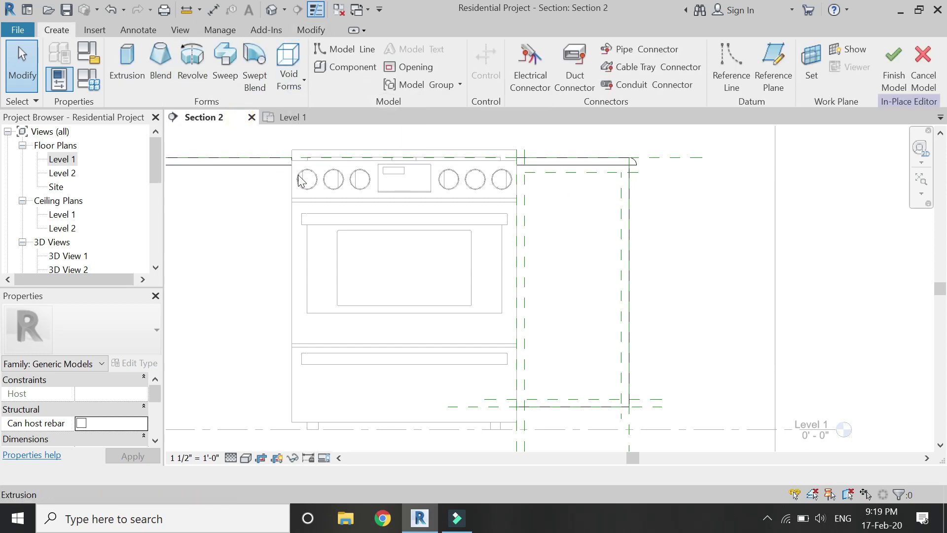
Draw two horizontal reference planes across the panel beside the range with RP
key(r)
key(p)
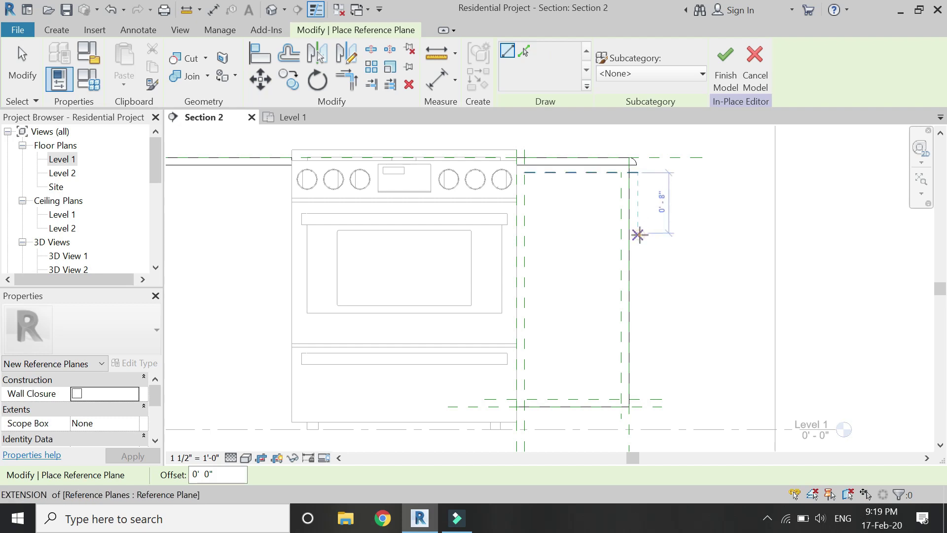
click(639, 234)
click(543, 233)
click(658, 323)
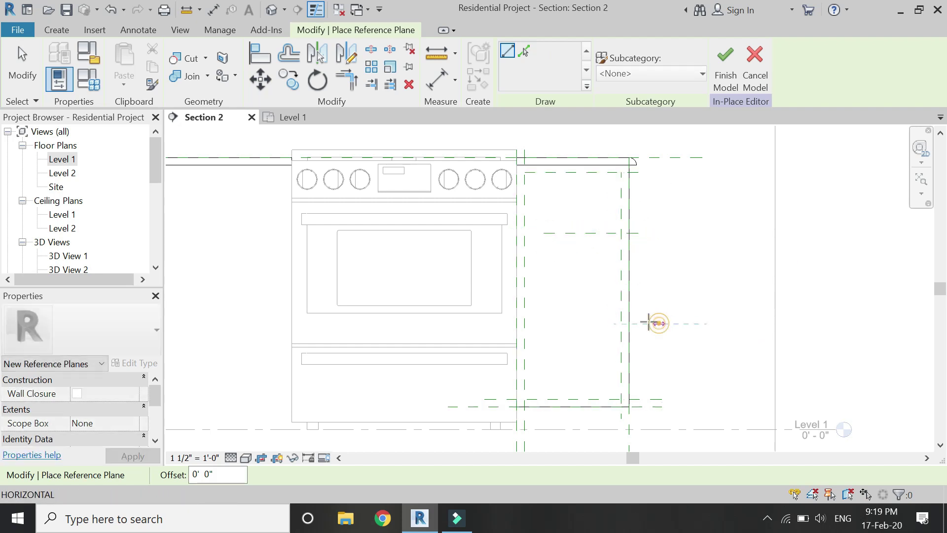
click(521, 324)
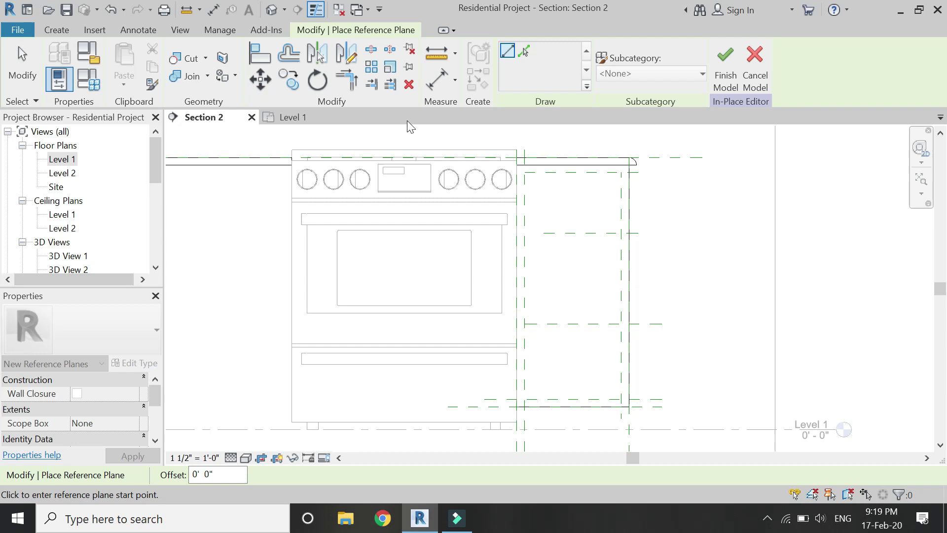
Dimension all four horizontal planes and make the three spacings equal with EQ
click(441, 84)
click(590, 172)
click(582, 232)
click(568, 323)
click(559, 399)
click(722, 341)
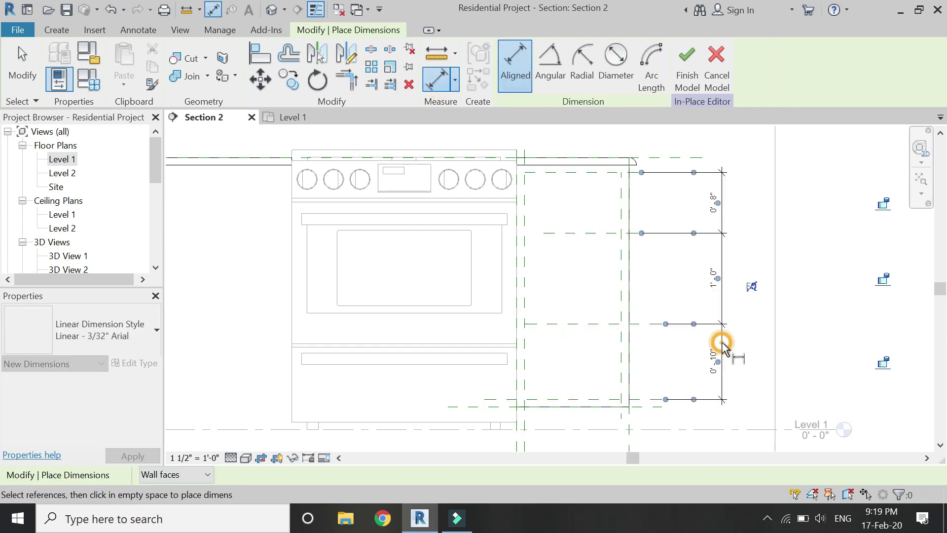
click(752, 286)
key(Escape)
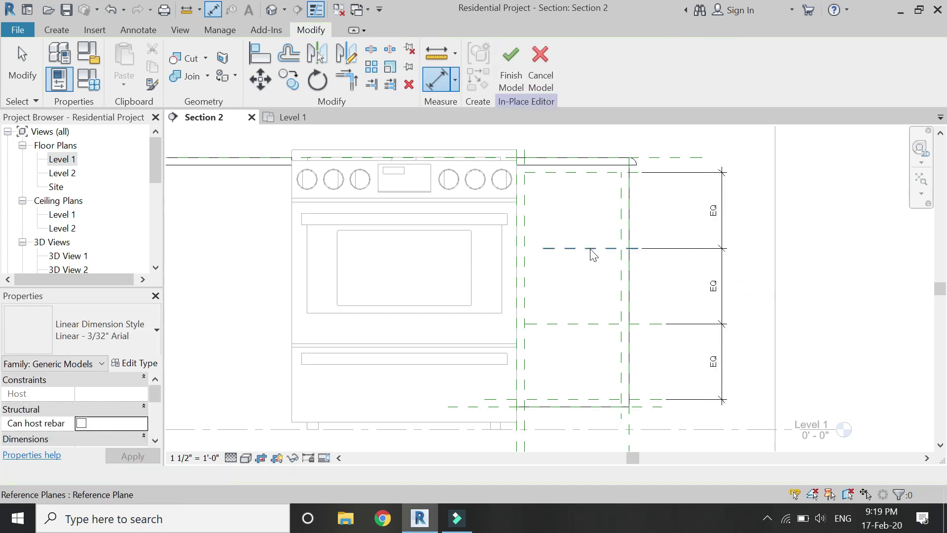
Extend the upper division reference plane further to the left
click(591, 249)
drag(543, 248, 502, 248)
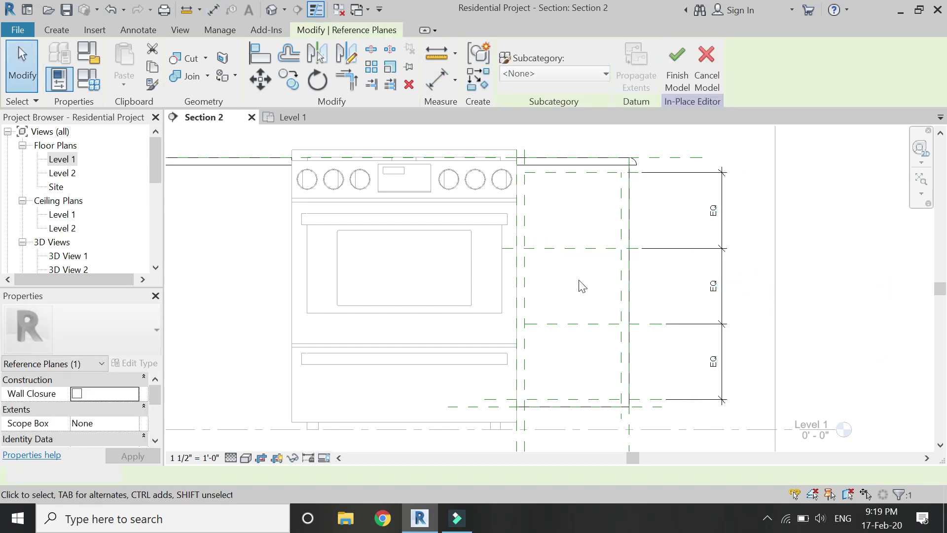
click(582, 287)
scroll(603, 291, up, 1)
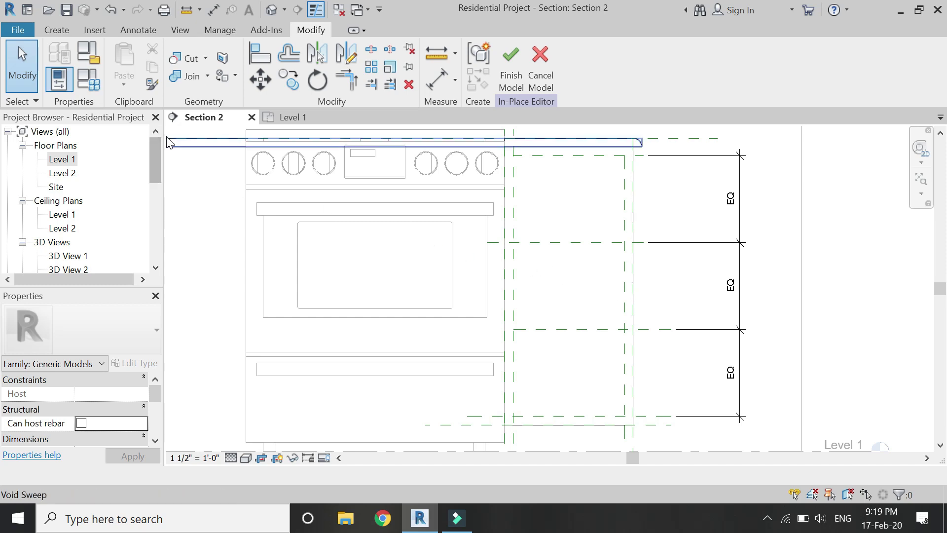
click(54, 31)
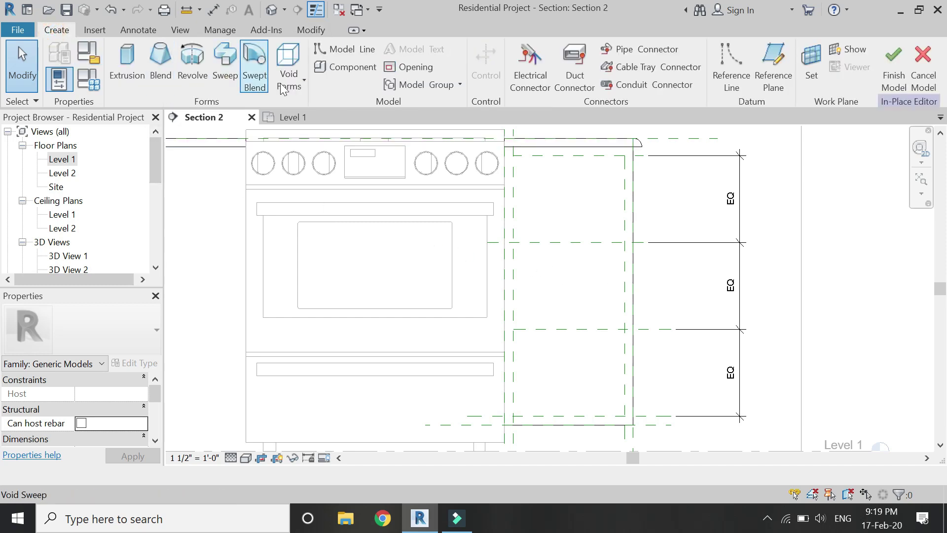
Start a void extrusion on the panel's plane and sketch a rectangle inside the panel
click(289, 69)
click(320, 116)
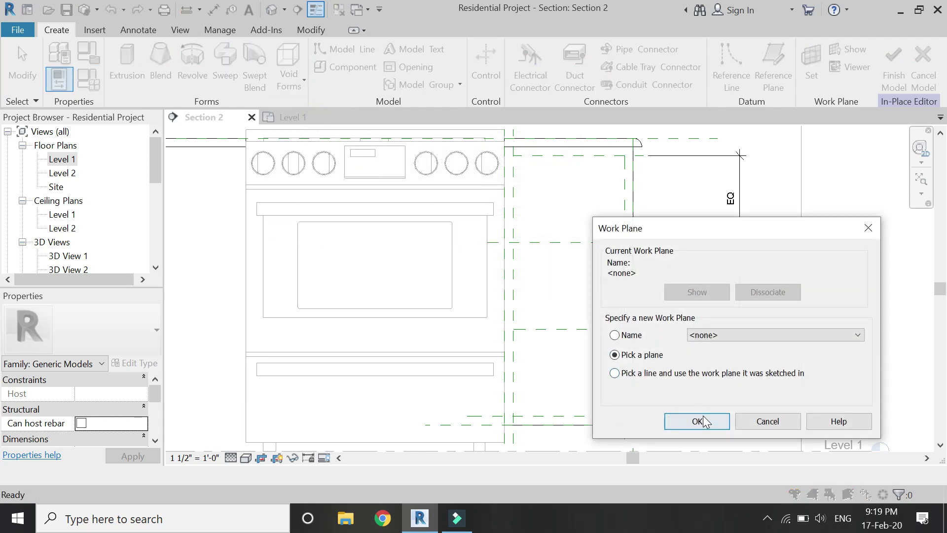
click(697, 422)
click(629, 419)
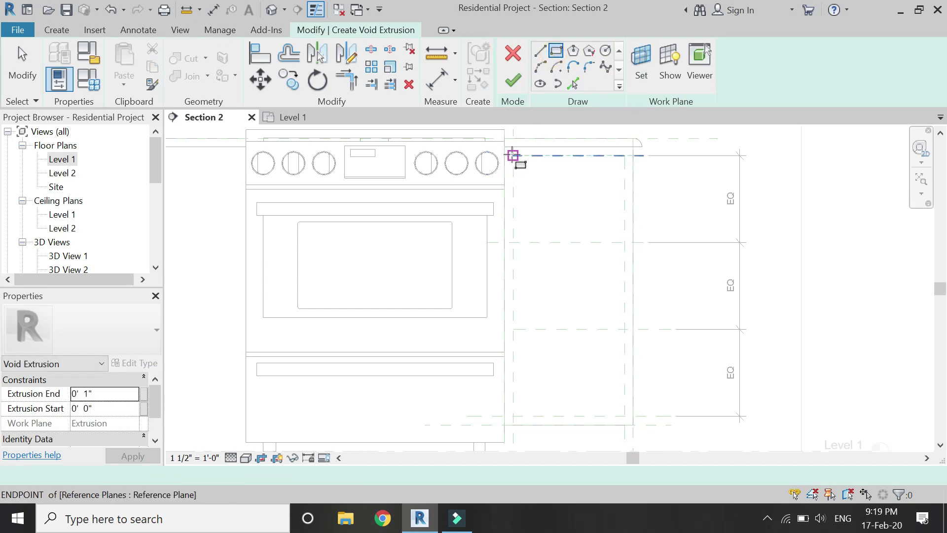
click(513, 155)
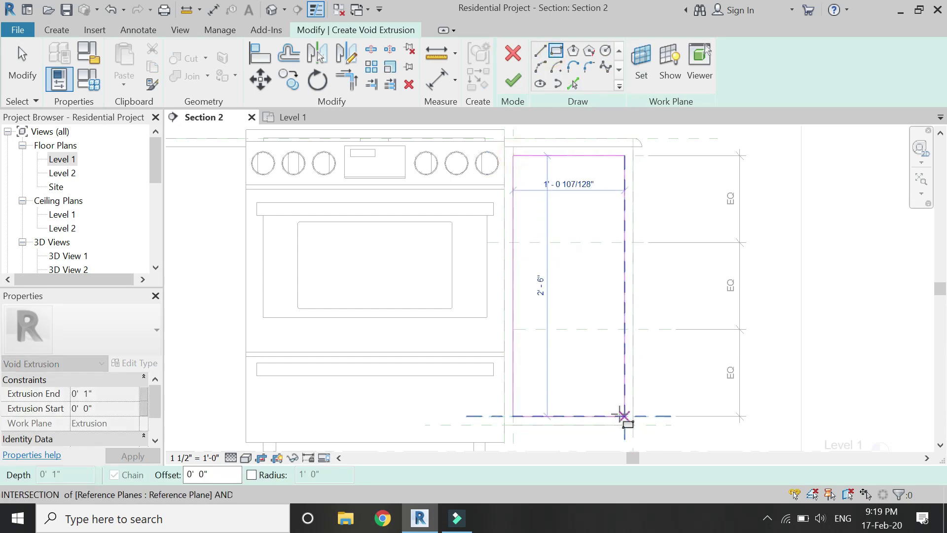
click(624, 416)
Draw two lines across the panel at the upper division, offset 1/2"
click(540, 50)
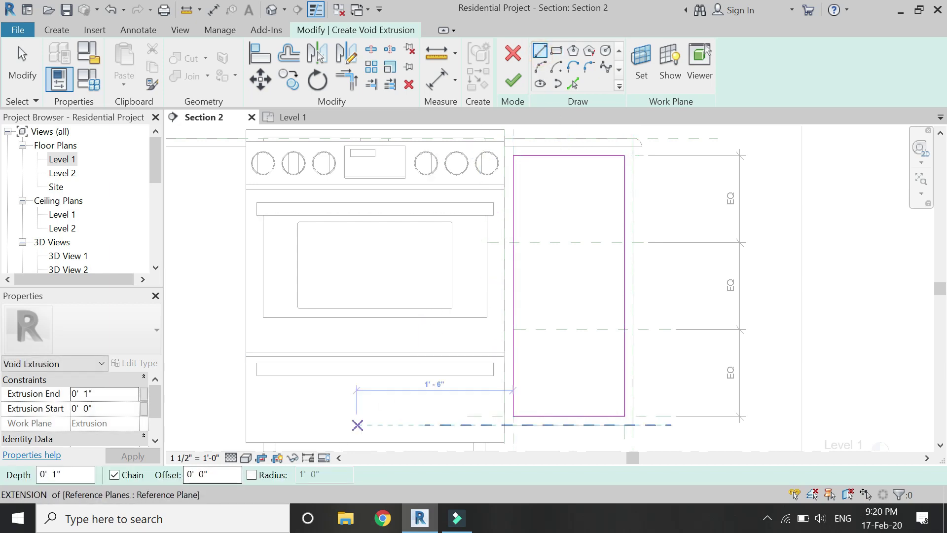
text(1/2)
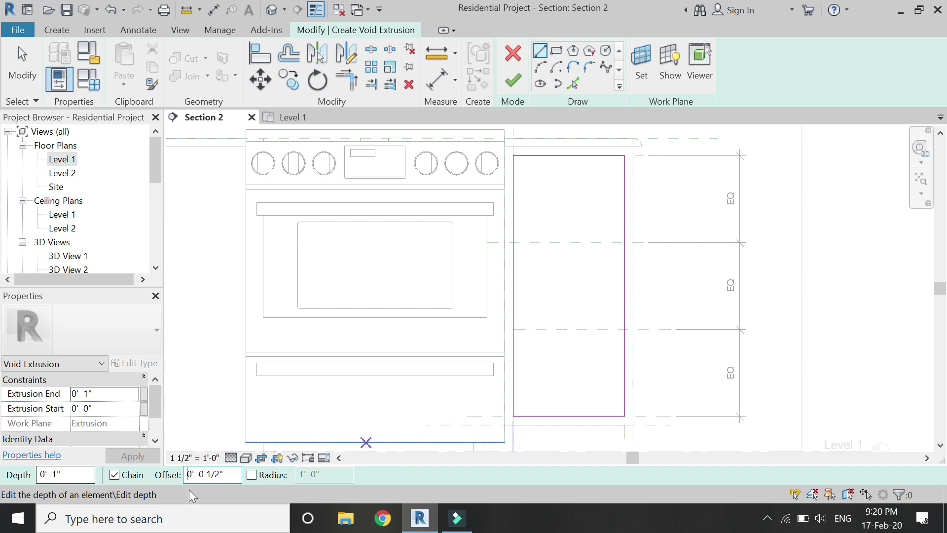
click(513, 242)
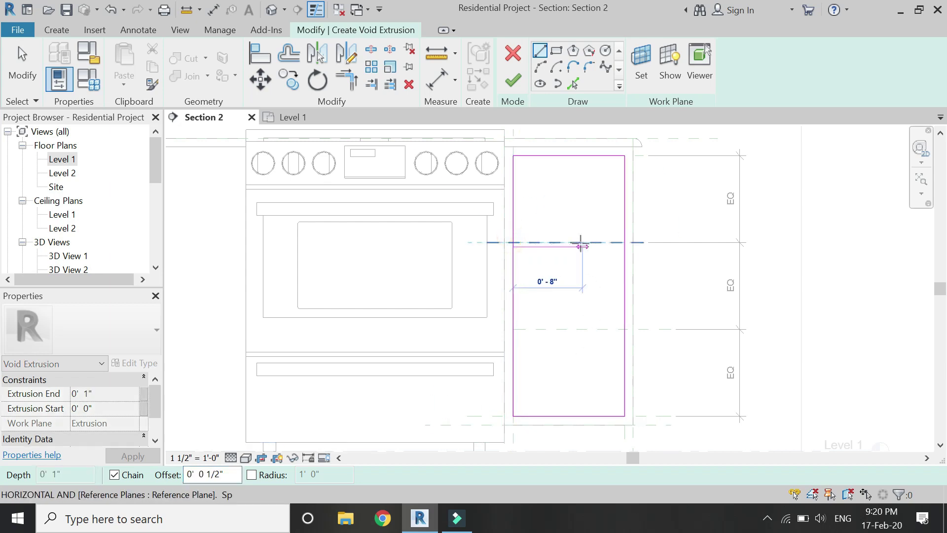
click(624, 246)
key(Escape)
key(Escape)
key(l)
key(i)
click(624, 240)
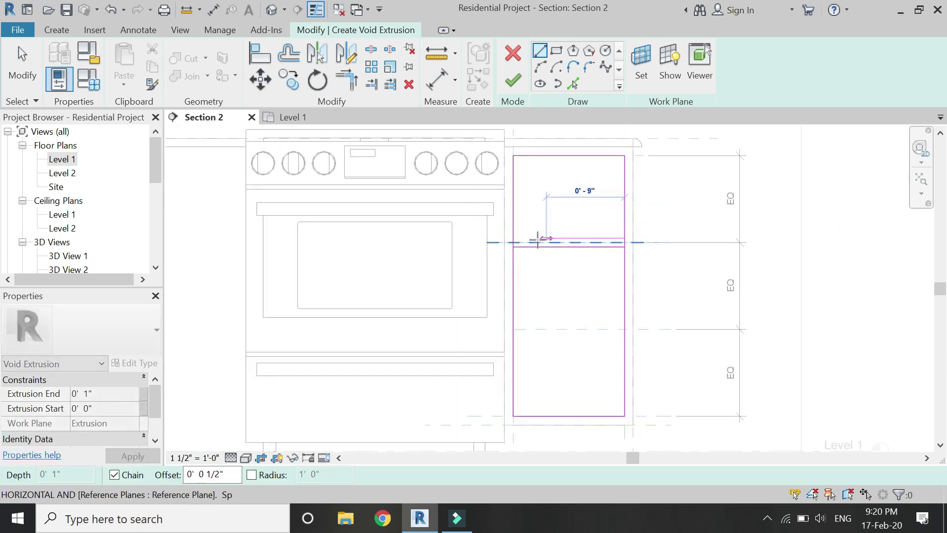
click(514, 240)
key(Escape)
key(Escape)
Copy the two drawer lines down to the lower drawer division
scroll(561, 248, up, 2)
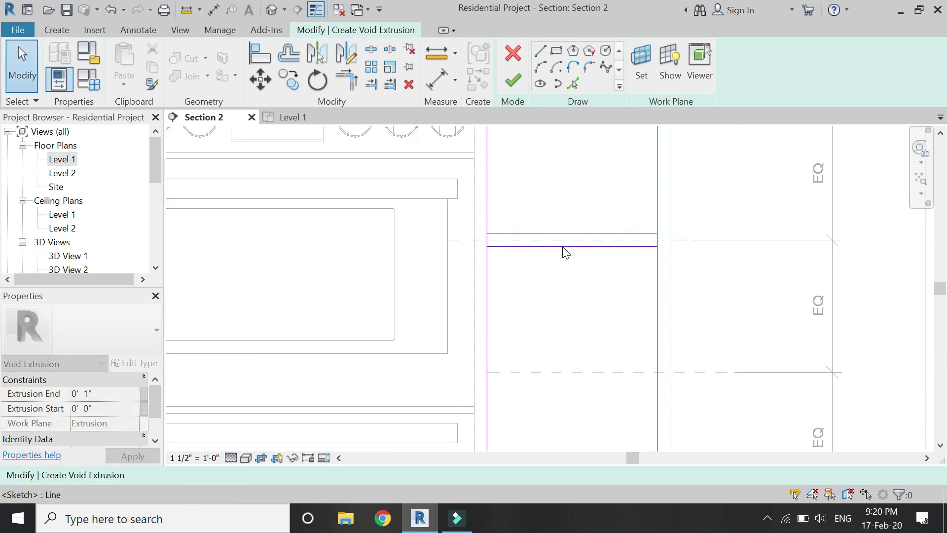
click(564, 245)
ctrl+click(562, 233)
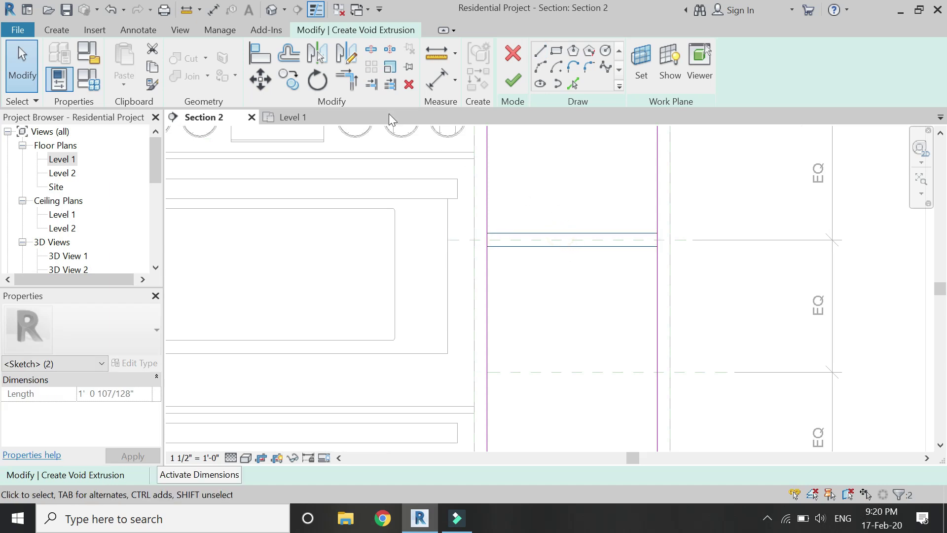
click(289, 79)
scroll(487, 240, up, 2)
click(487, 240)
scroll(487, 198, down, 3)
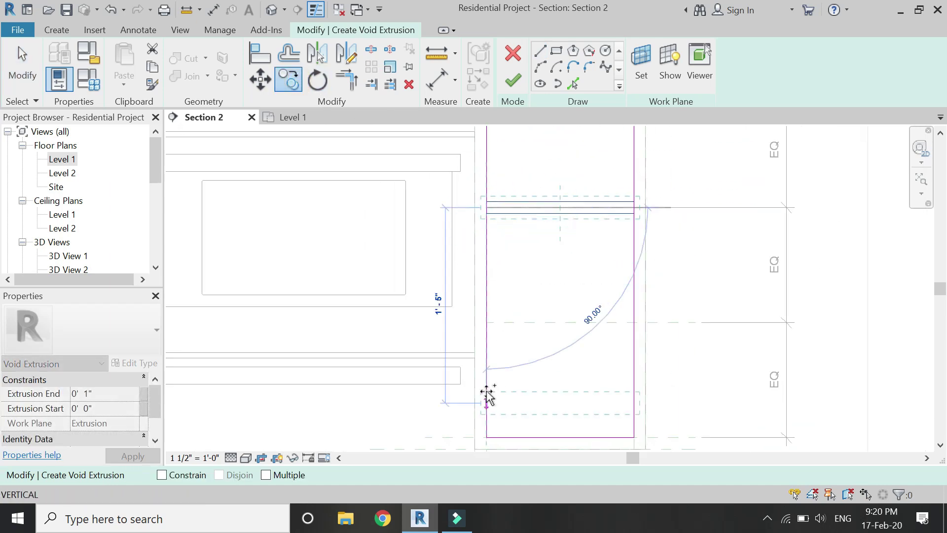
scroll(488, 346, up, 2)
click(486, 316)
scroll(482, 320, down, 2)
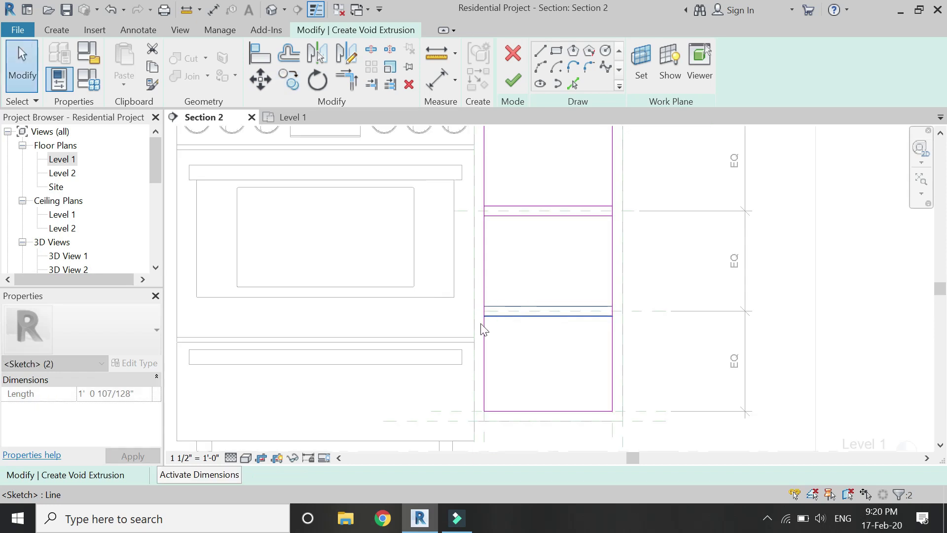
key(Escape)
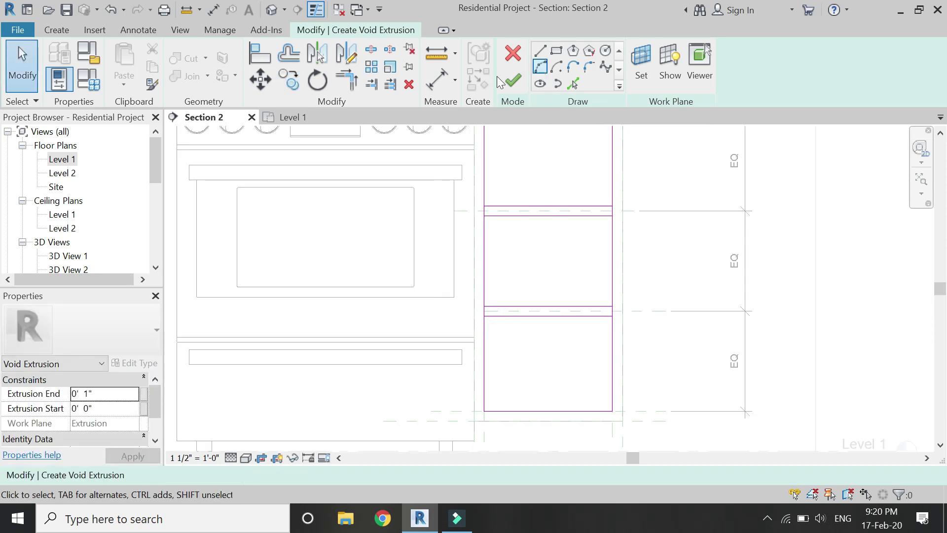
Split the rectangle's left and right sketch lines at both drawer divisions
click(371, 49)
click(484, 205)
click(484, 306)
click(613, 206)
click(610, 306)
Trim corners to close three separate drawer rectangles and finish the void extrusion
key(t)
key(r)
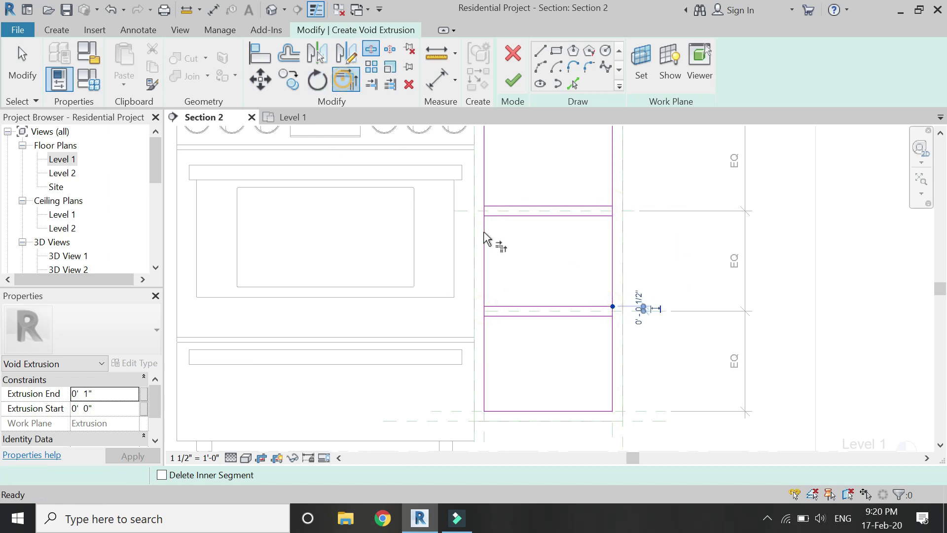
click(485, 327)
click(591, 314)
click(609, 331)
click(614, 260)
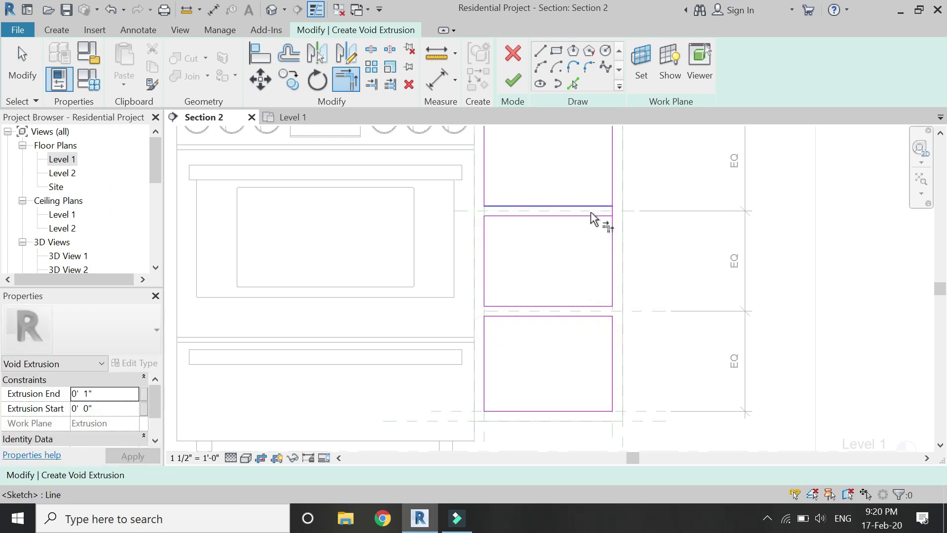
click(600, 218)
key(Escape)
key(Escape)
click(343, 82)
click(564, 216)
click(613, 242)
key(Escape)
key(Escape)
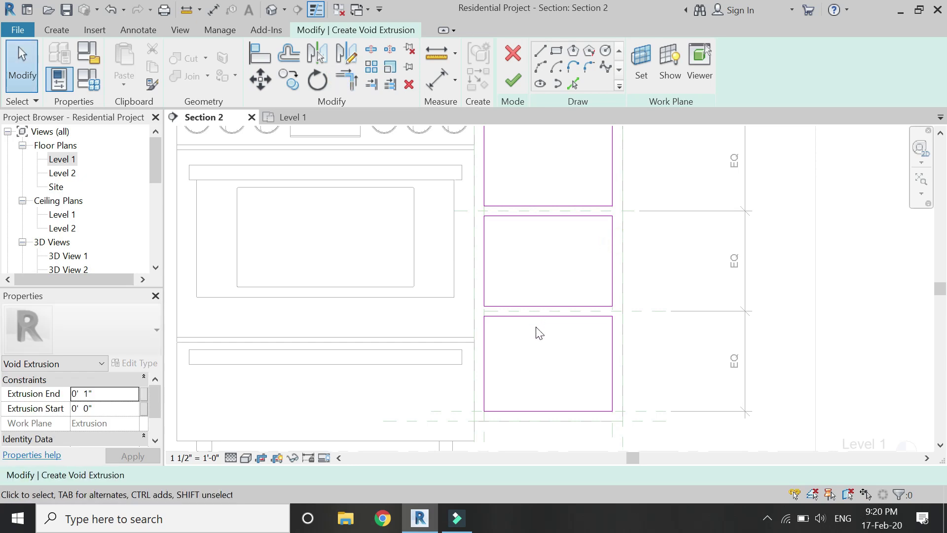
scroll(506, 370, down, 2)
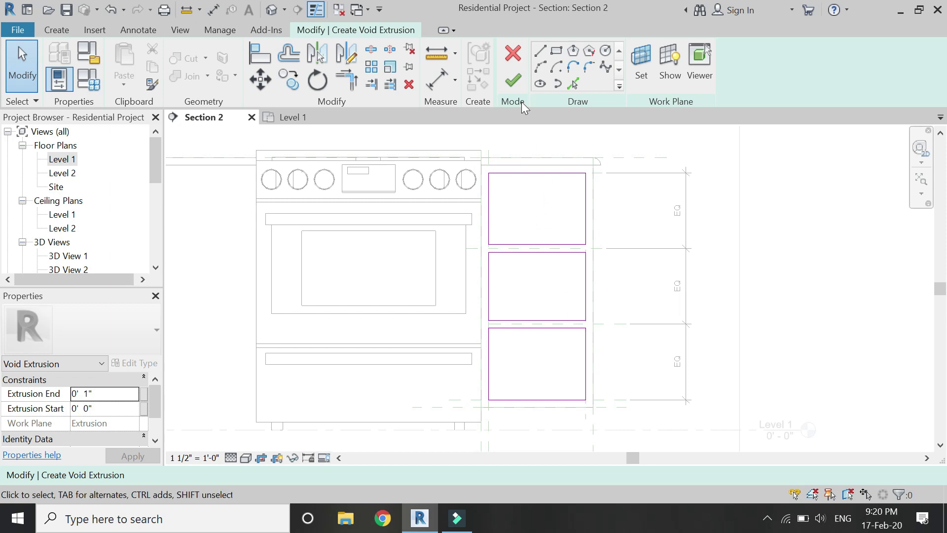
click(512, 81)
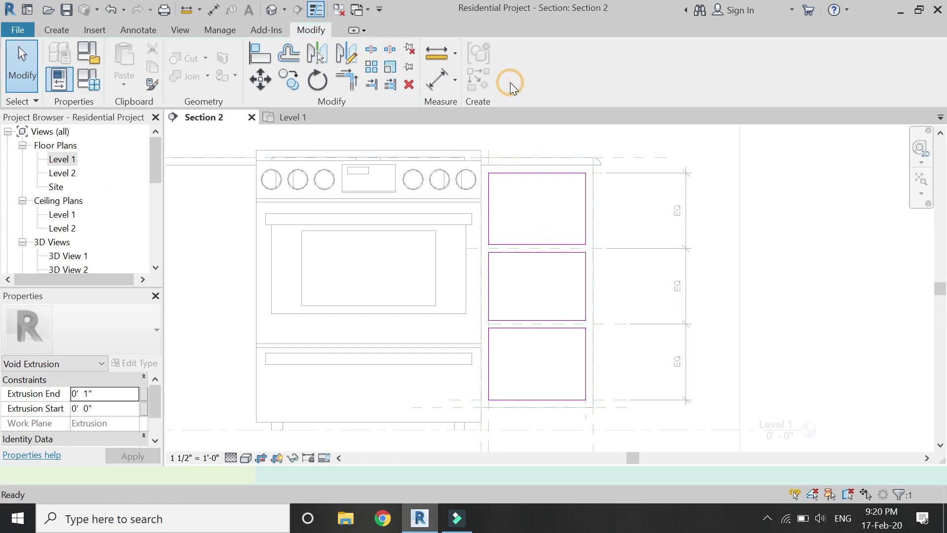
In a wireframe Level 1 plan, stretch the void extrusion deeper to 1' 6 87/128"
click(291, 119)
scroll(304, 276, down, 2)
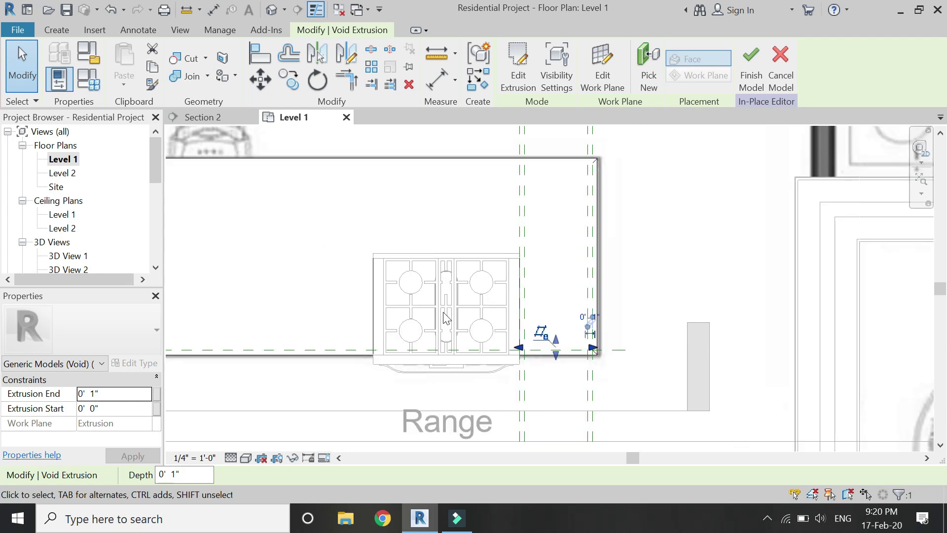
scroll(580, 313, up, 2)
click(536, 391)
click(246, 457)
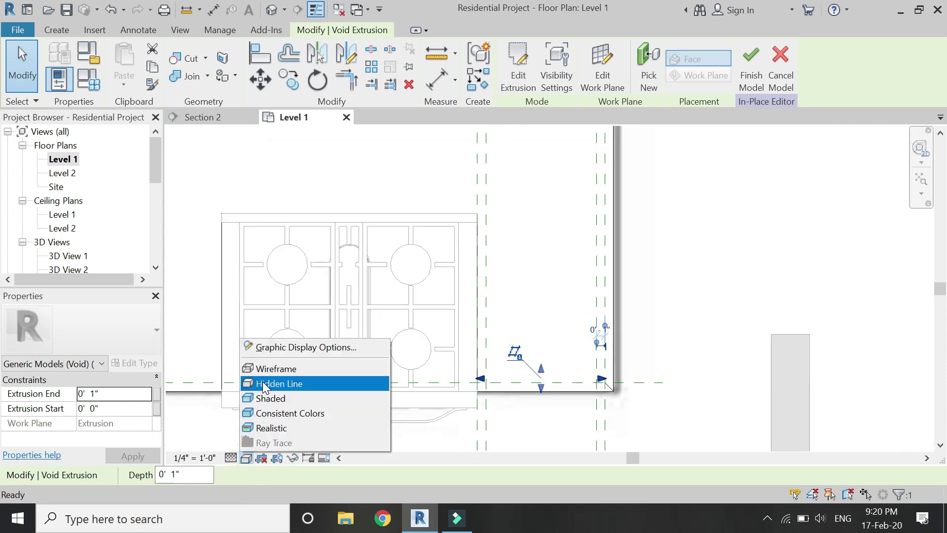
click(262, 382)
click(246, 458)
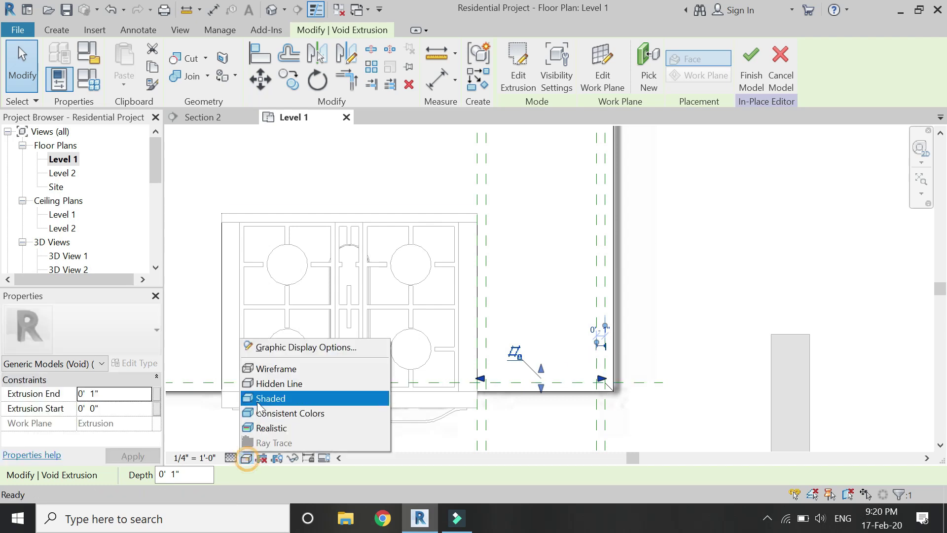
click(266, 366)
drag(542, 371, 550, 226)
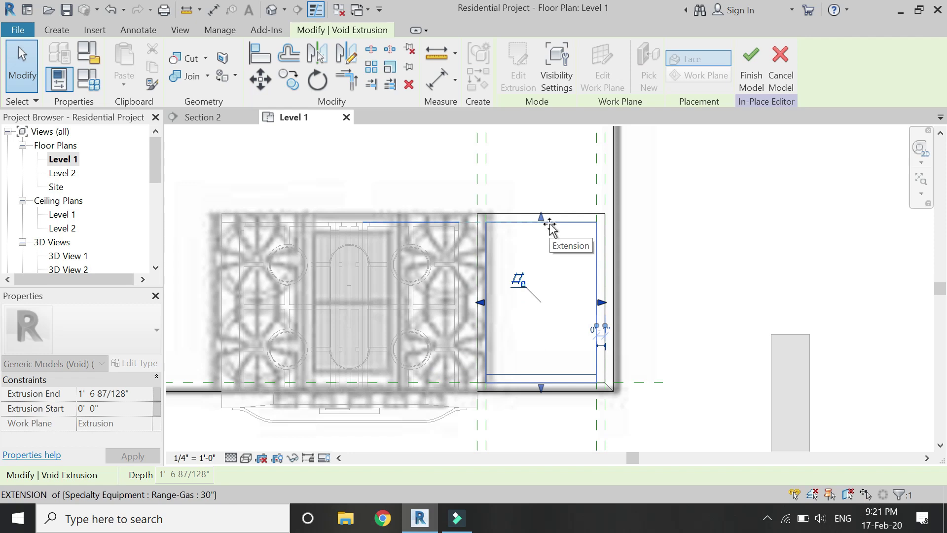
key(Escape)
scroll(555, 385, up, 2)
Add a horizontal reference plane 1" off the cabinet front
click(67, 31)
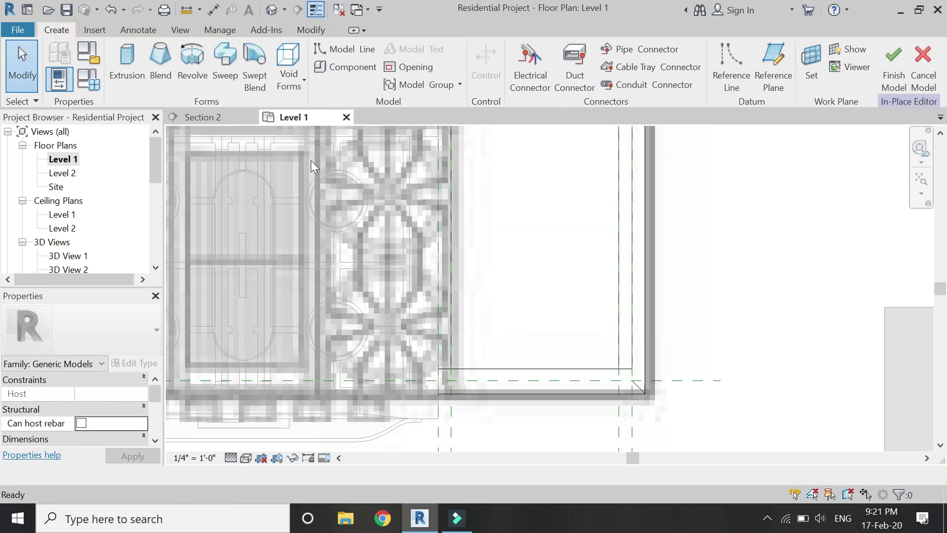
key(r)
key(p)
click(633, 369)
click(675, 379)
scroll(676, 380, up, 2)
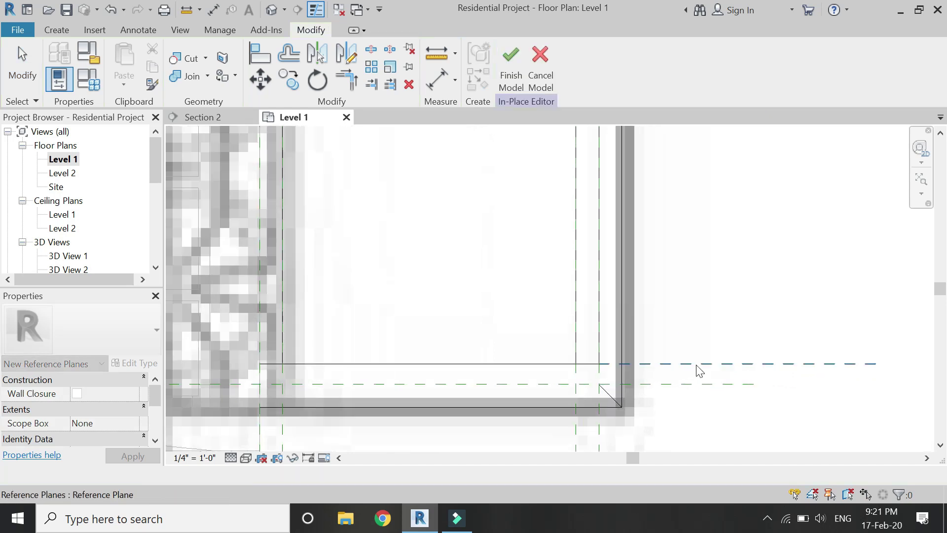
key(Escape)
scroll(649, 382, up, 2)
click(648, 380)
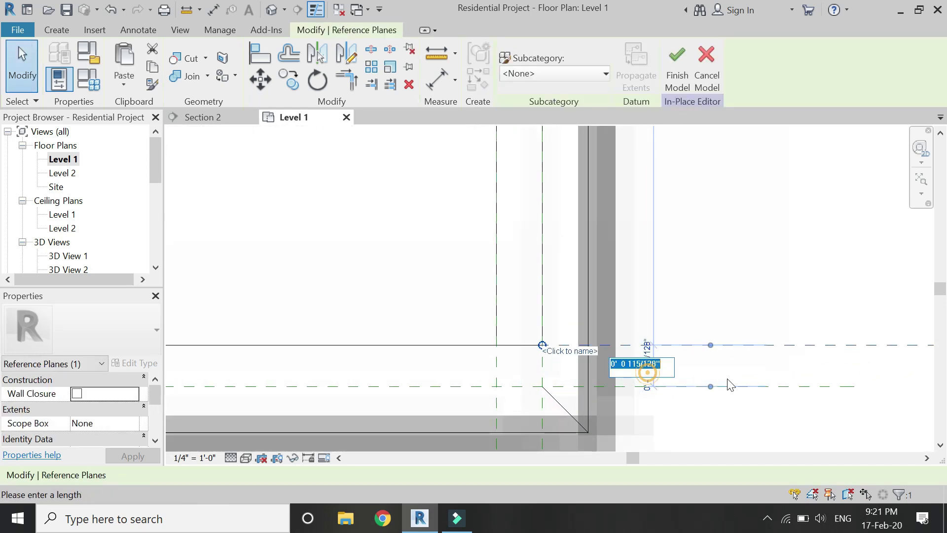
text(1")
key(Return)
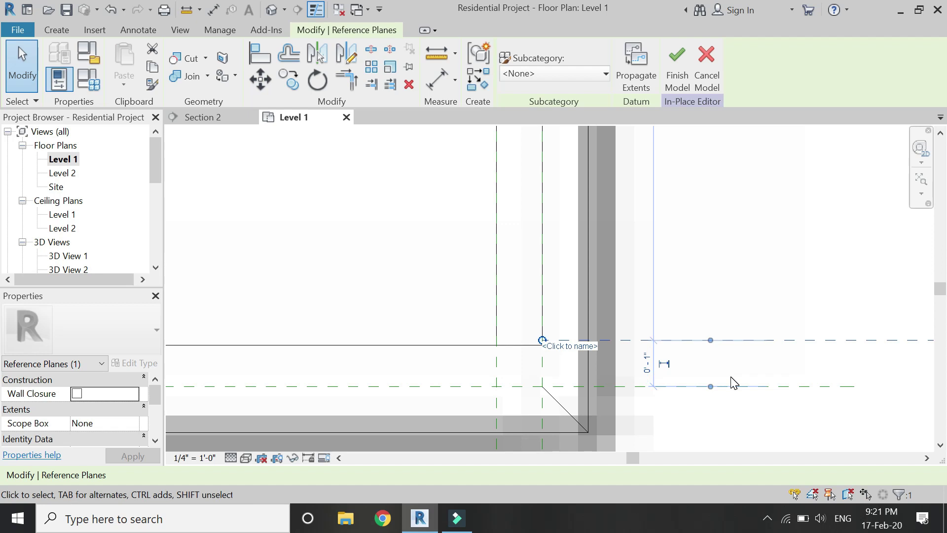
key(Escape)
Pull the extrusion's edge onto the new reference plane and reopen Section 2
click(405, 346)
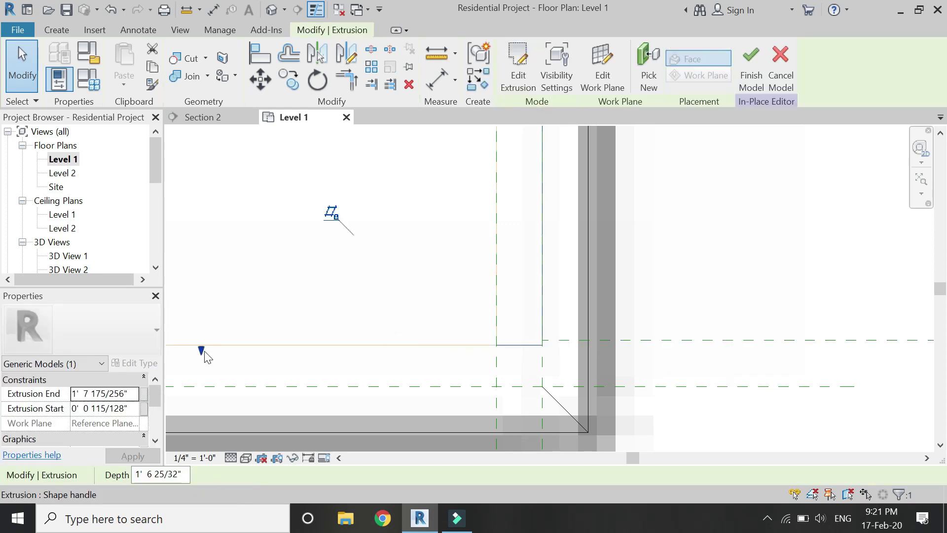
drag(202, 344, 203, 340)
key(Escape)
click(498, 294)
scroll(311, 211, down, 2)
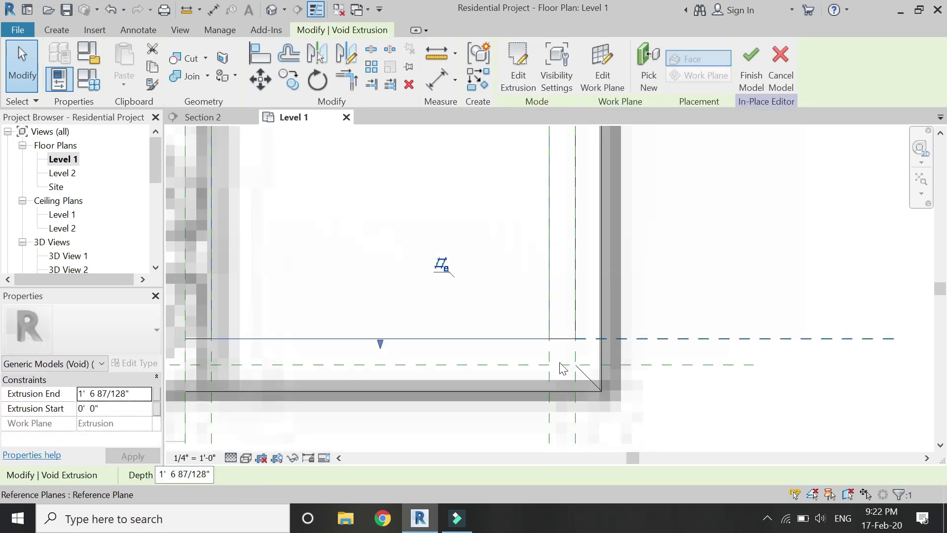
key(Escape)
click(237, 121)
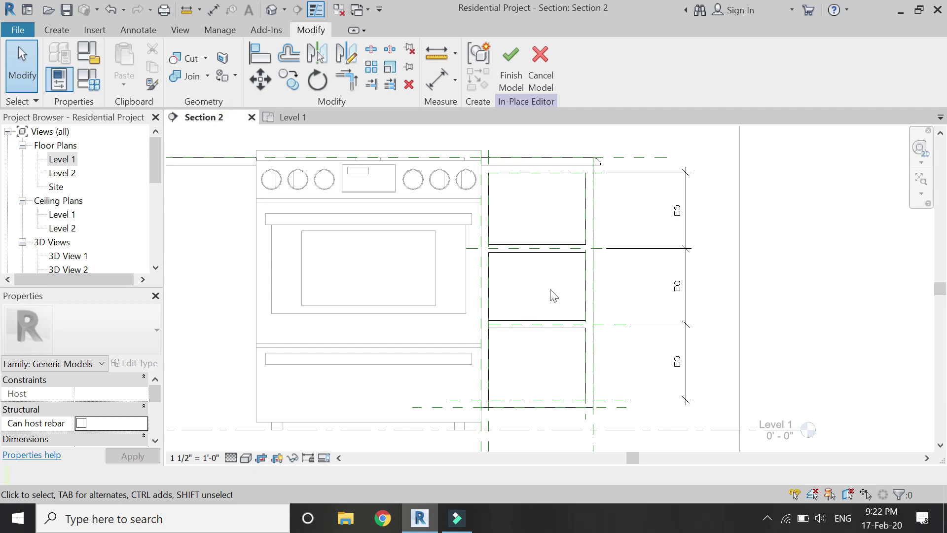
Start a solid extrusion on the cabinet face and sketch the outer frame rectangle
click(62, 35)
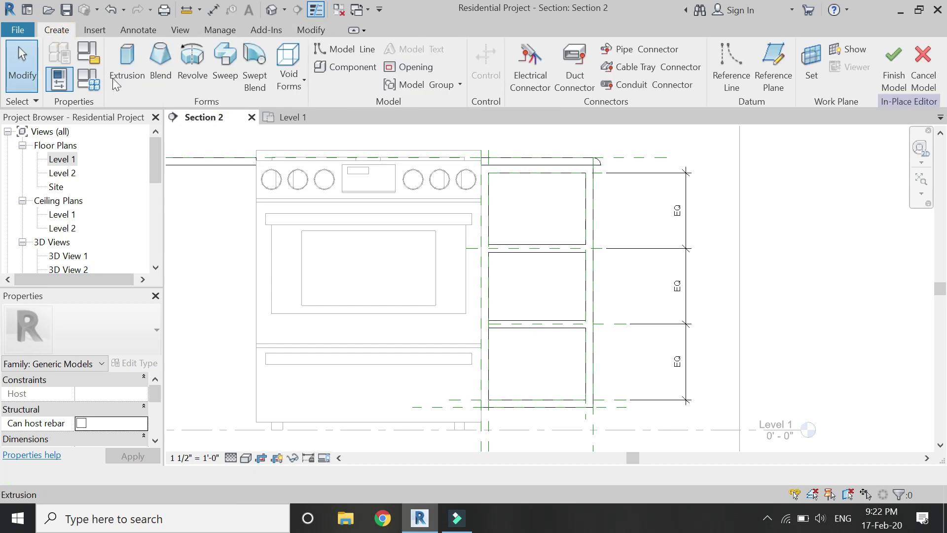
click(129, 74)
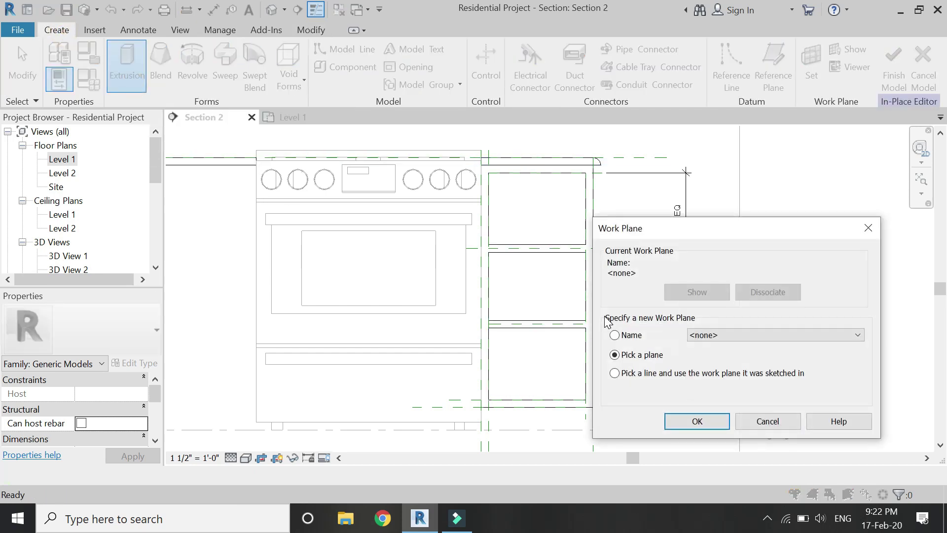
click(696, 421)
scroll(597, 273, up, 3)
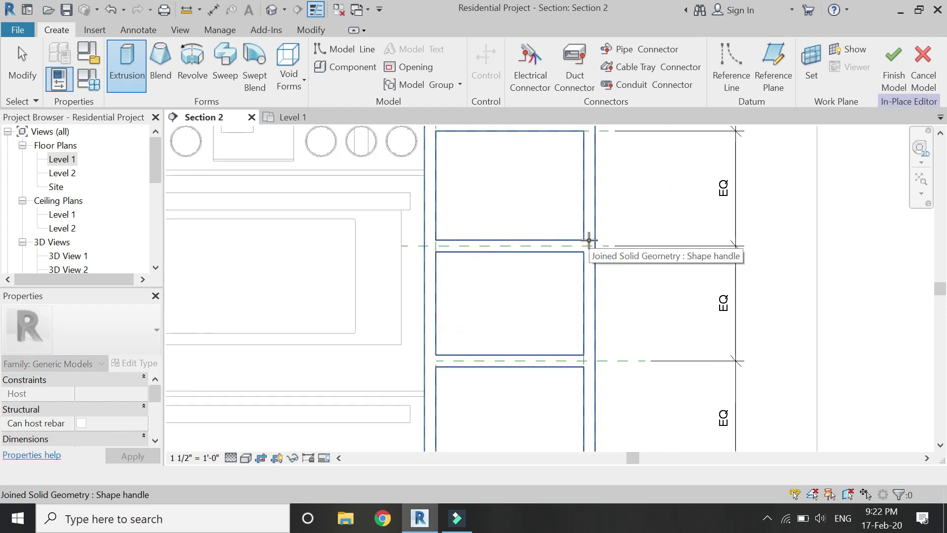
click(589, 240)
click(556, 51)
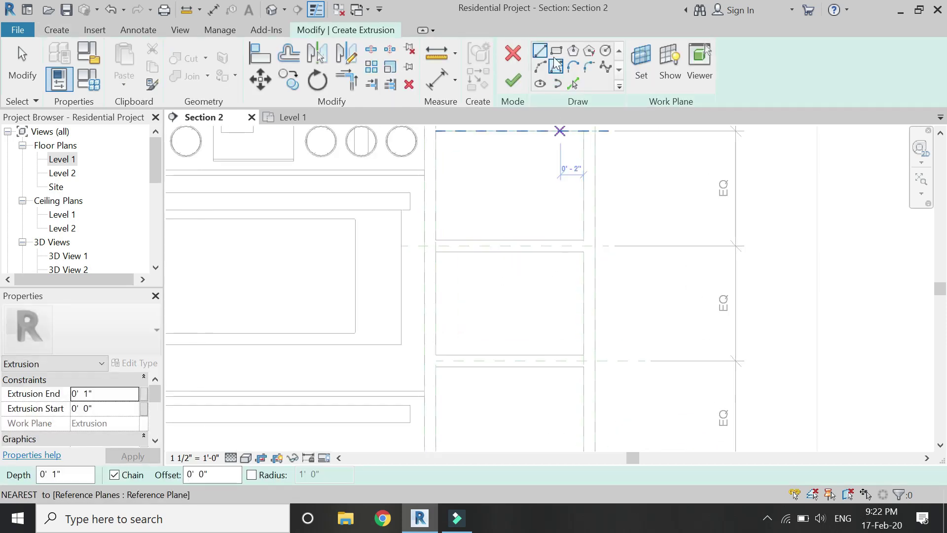
scroll(434, 198, up, 2)
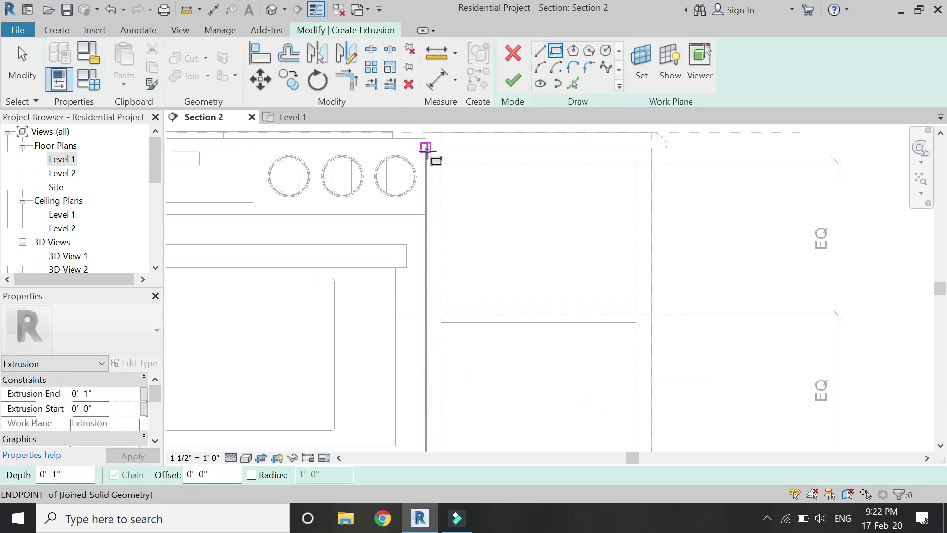
click(426, 148)
scroll(434, 149, down, 2)
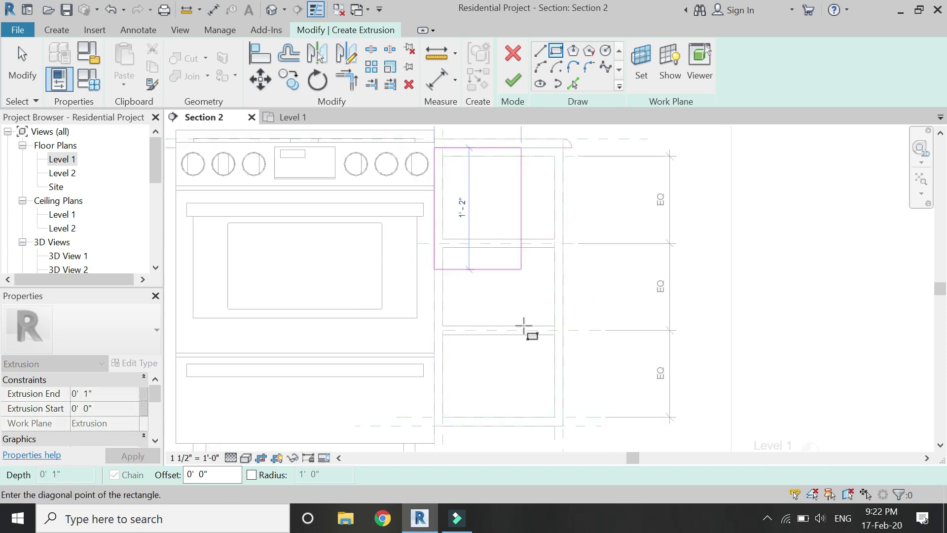
click(563, 425)
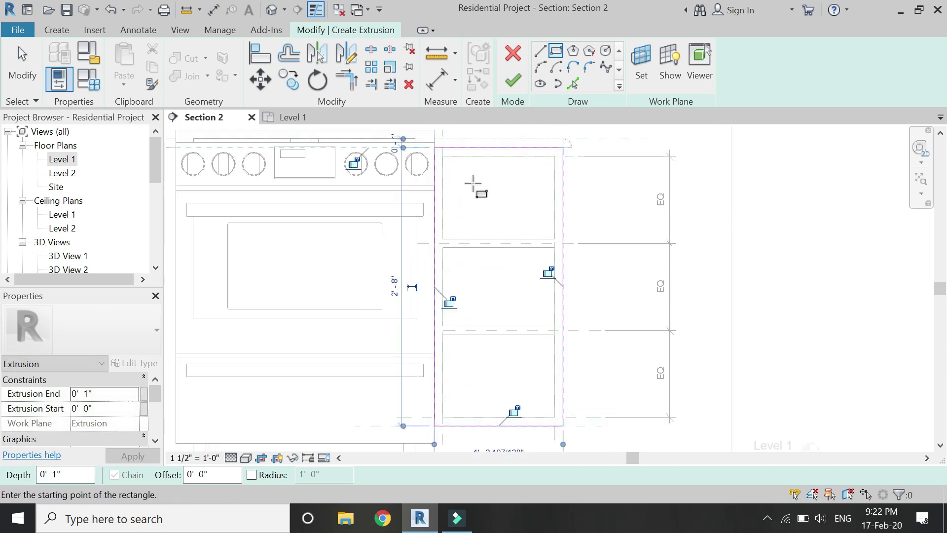
Pick the drawer panel edges to outline three openings, then finish the extrusion
click(573, 83)
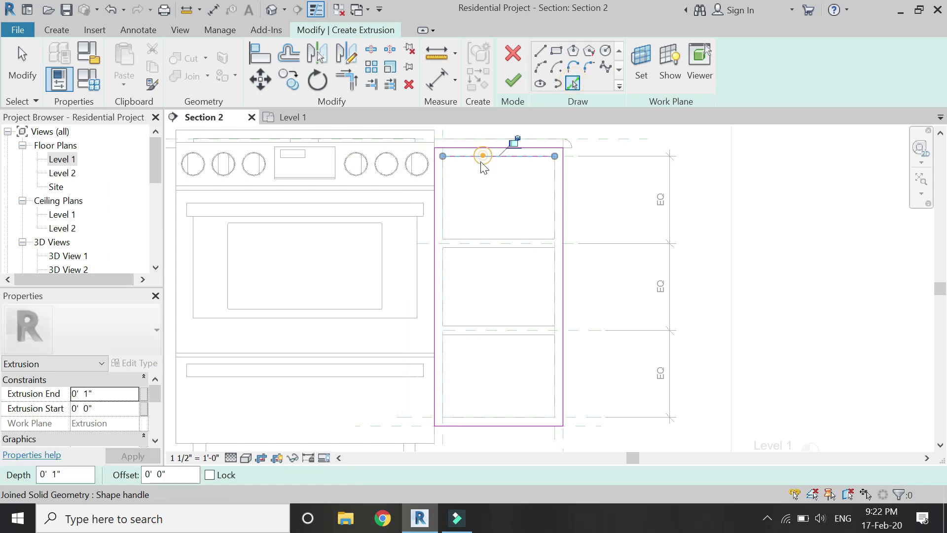
click(496, 239)
click(518, 251)
click(529, 325)
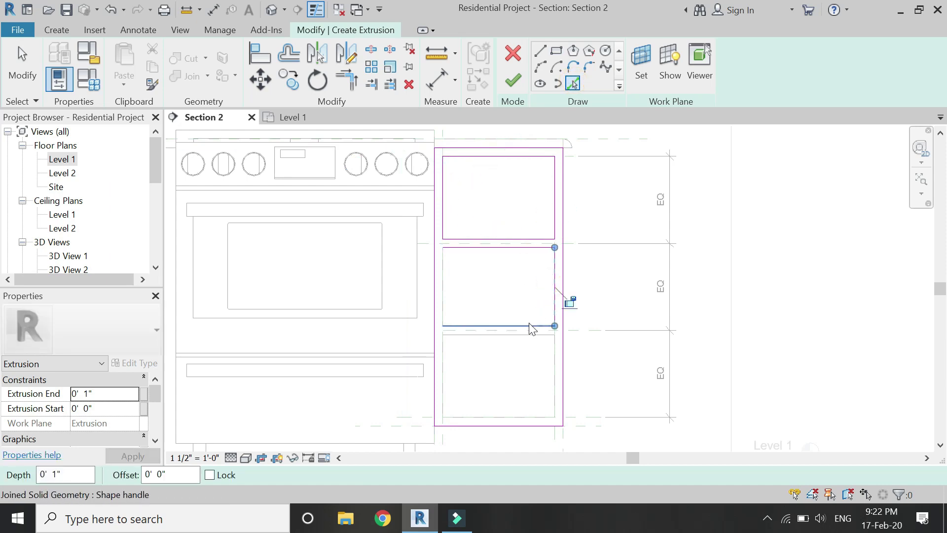
click(488, 344)
click(490, 417)
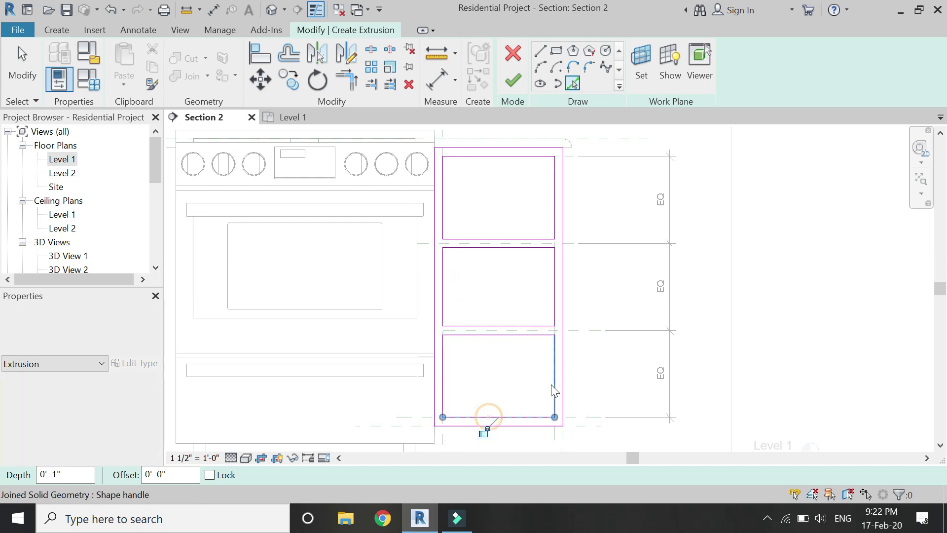
click(554, 380)
key(Escape)
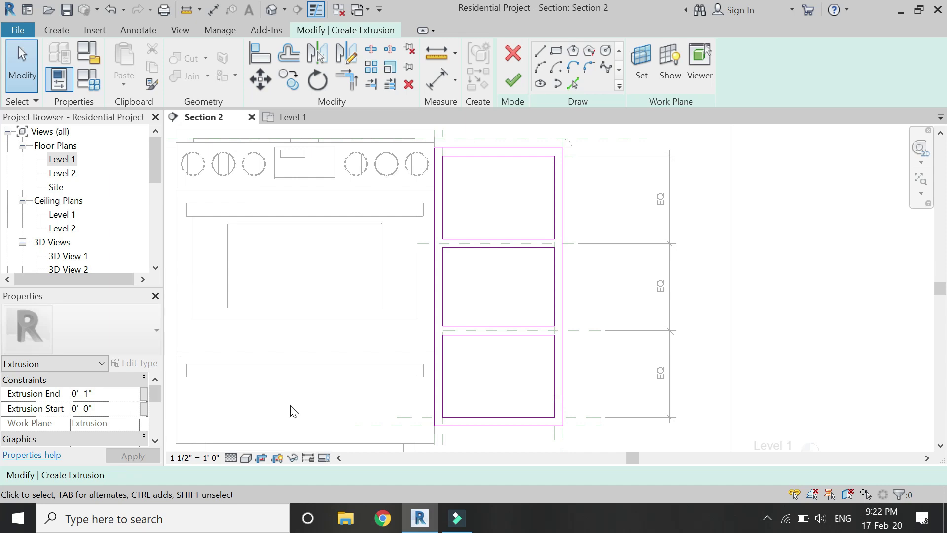
click(513, 81)
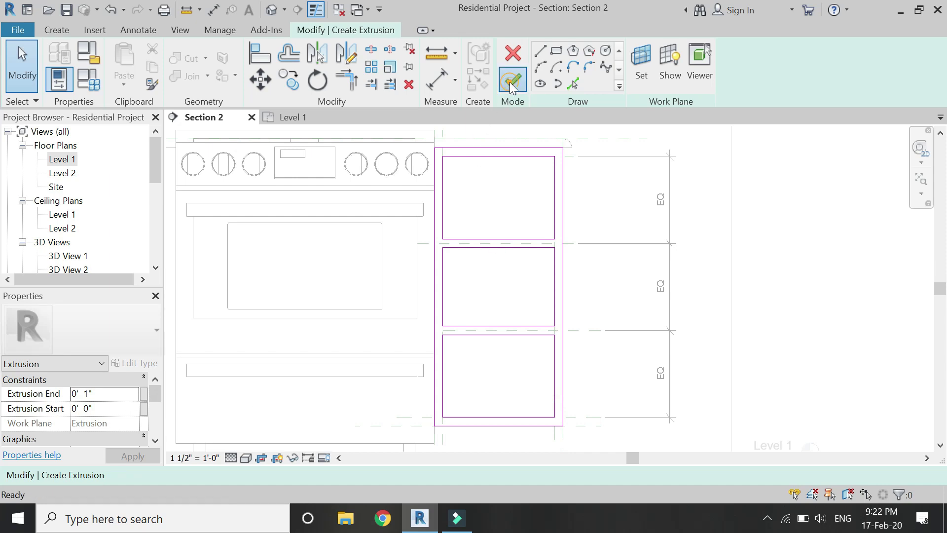
In the Level 1 plan, copy the wall-corner reference plane to a spot just above the original
click(304, 117)
click(617, 364)
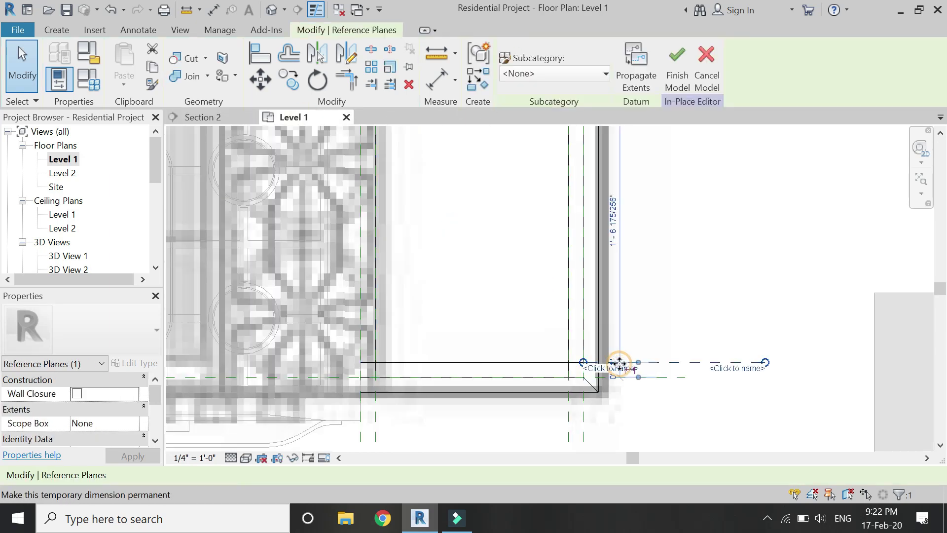
scroll(619, 380, up, 2)
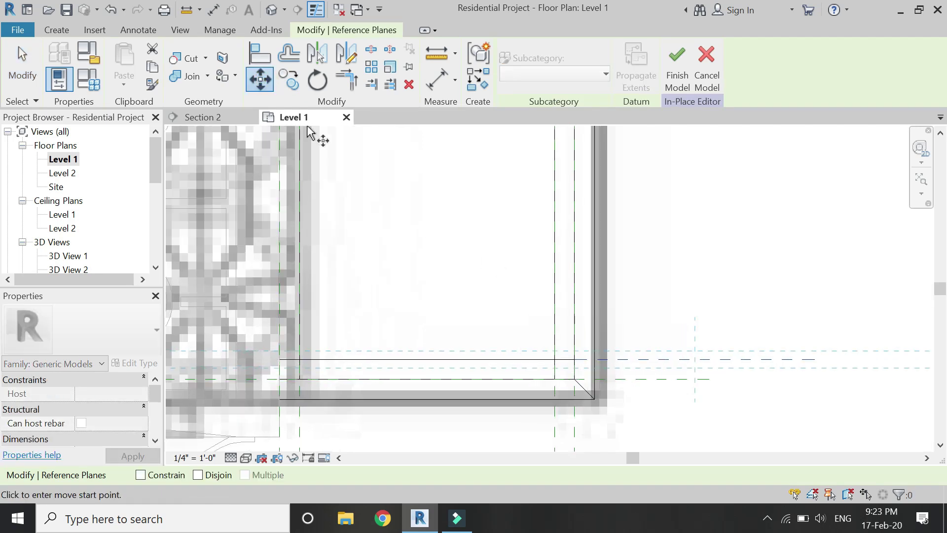
click(281, 88)
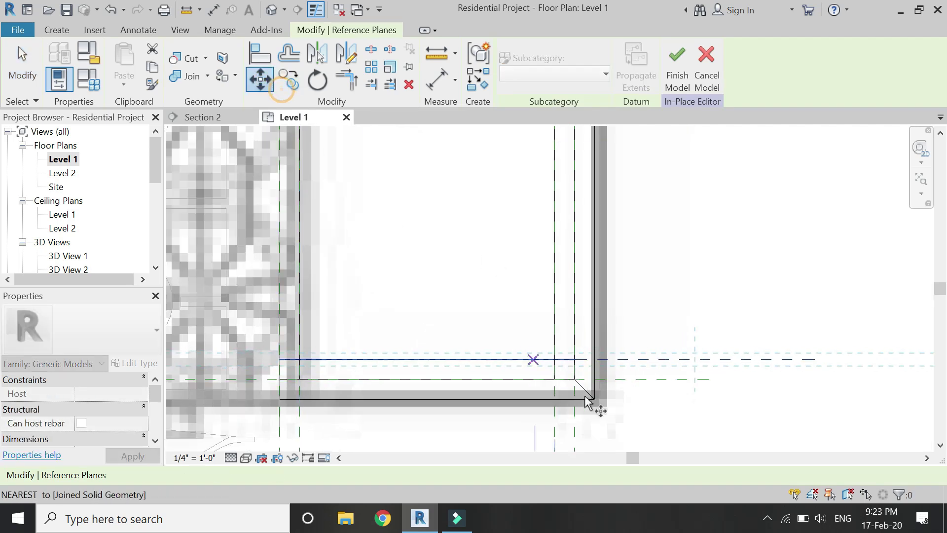
click(576, 358)
click(573, 342)
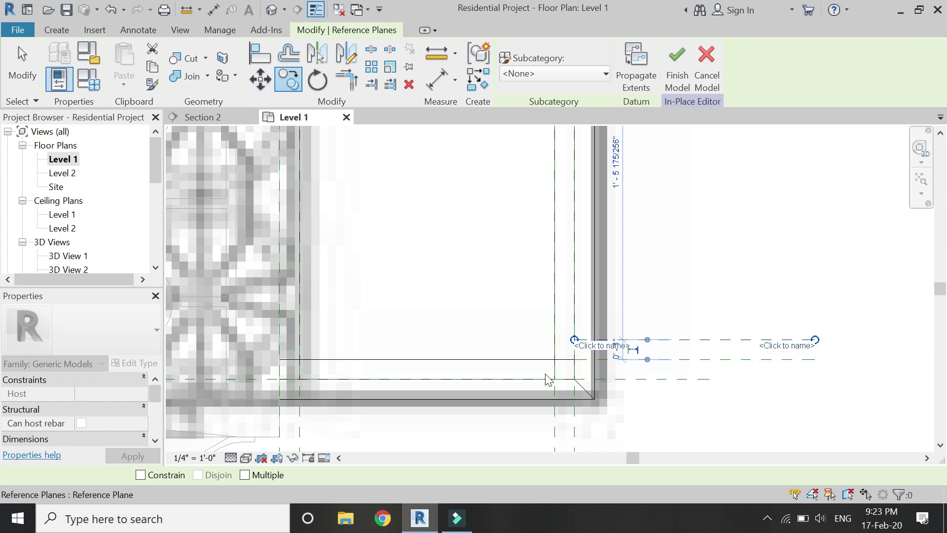
click(555, 334)
Pull the frame extrusion's face back to the copied plane, spanning 0' 2" to 1' 7 175/256" deep
click(572, 314)
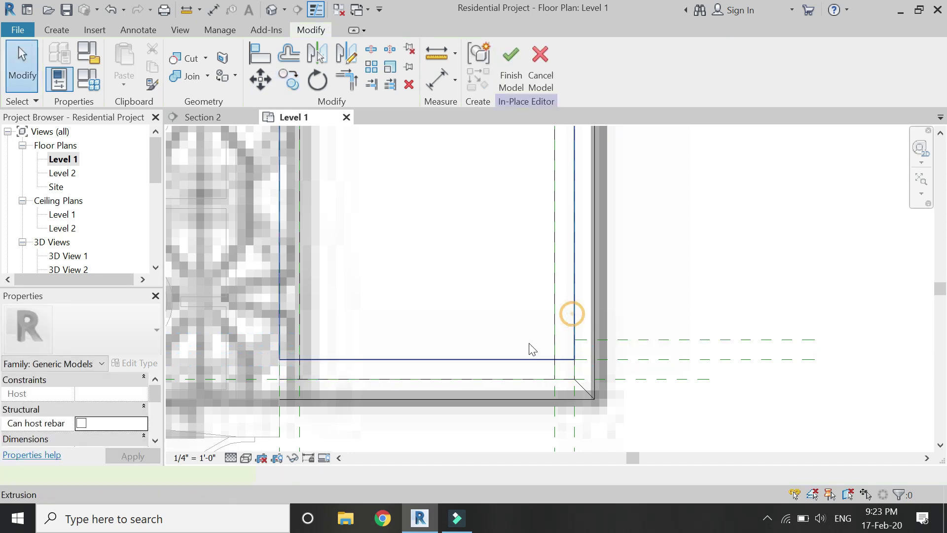
click(427, 360)
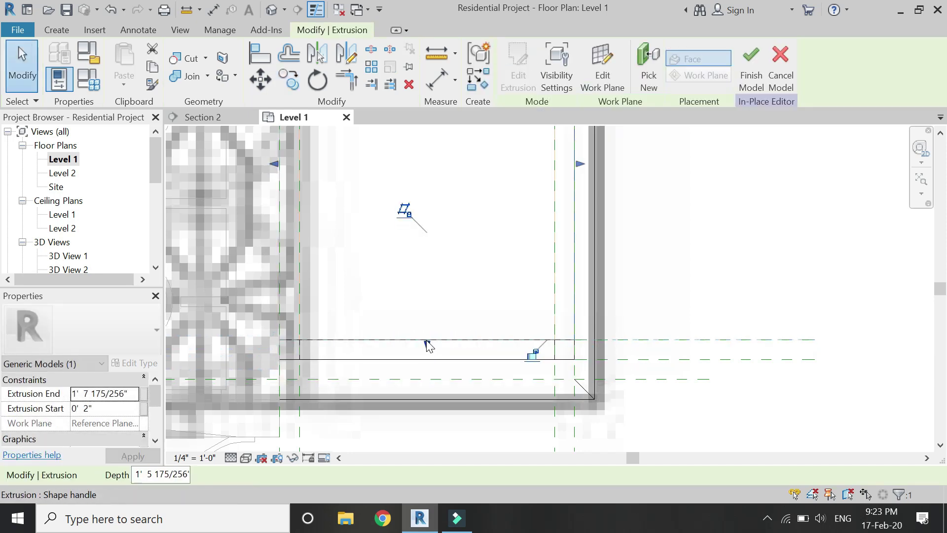
click(484, 364)
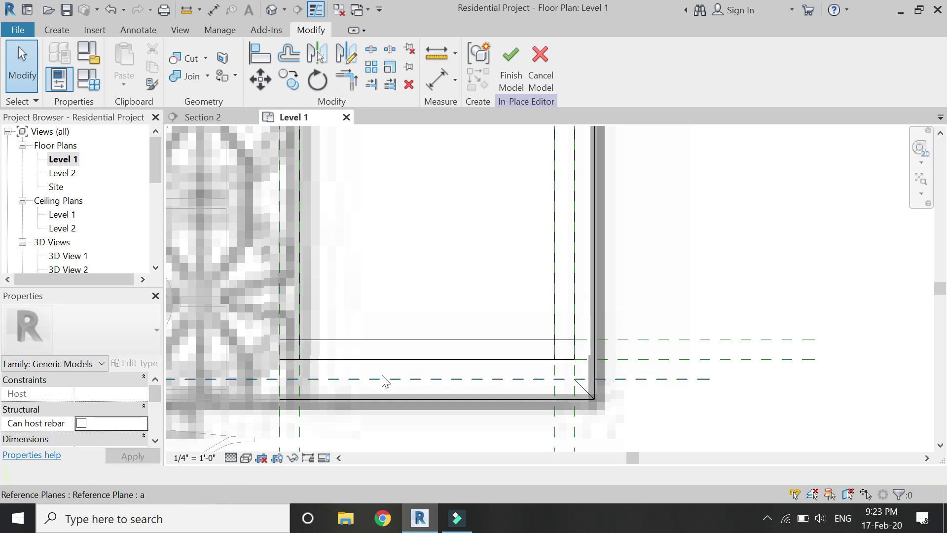
click(203, 117)
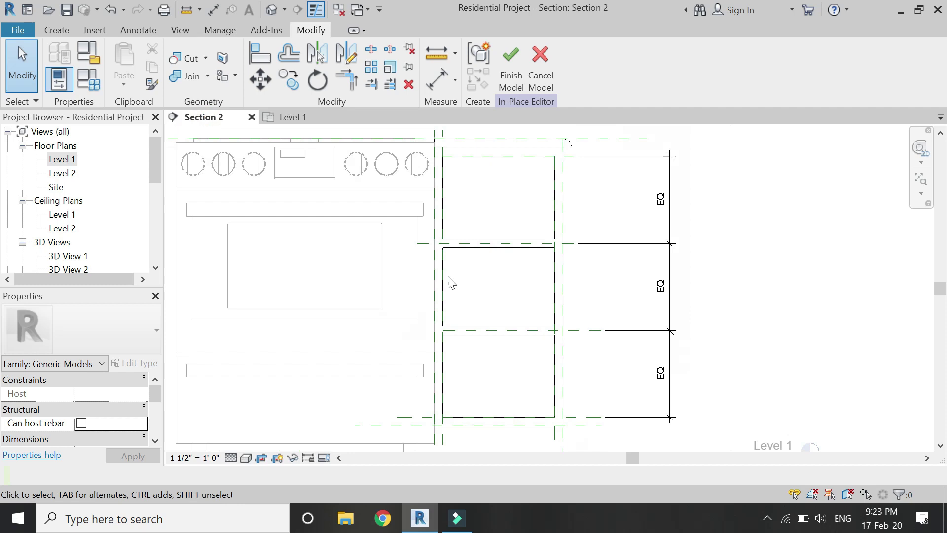
Using RP, draw a horizontal reference plane along the upper opening's top edge
click(62, 33)
click(311, 30)
key(r)
key(p)
scroll(497, 178, up, 3)
scroll(493, 185, up, 2)
click(321, 191)
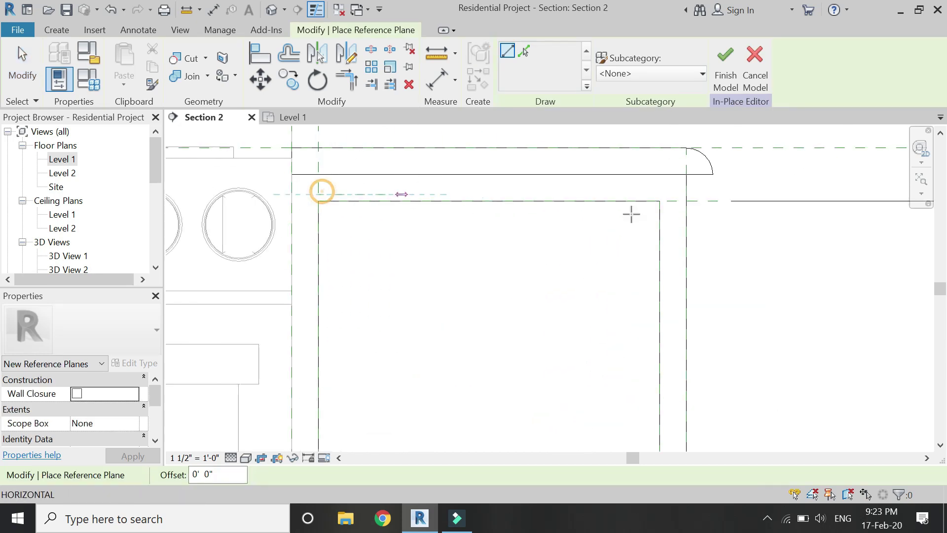
click(667, 194)
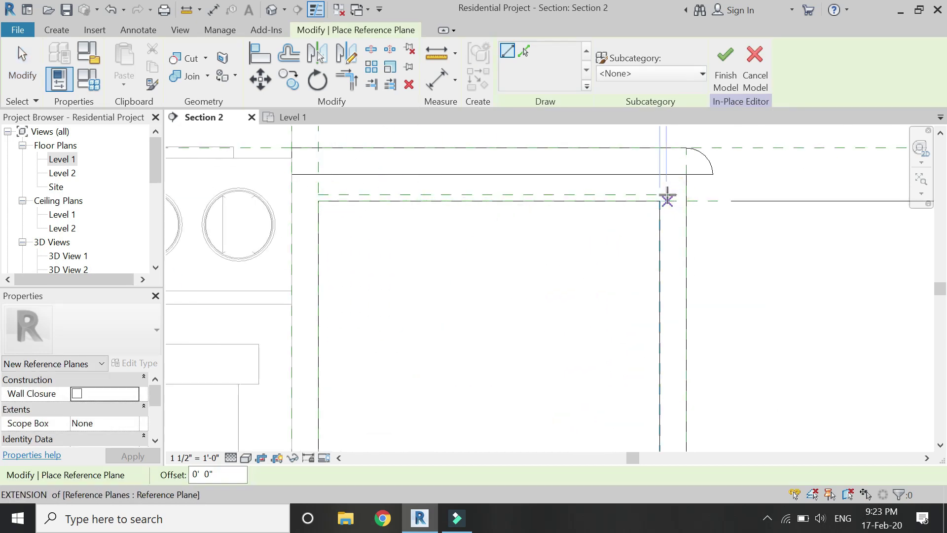
Draw vertical reference planes along the opening's right and left sides
scroll(657, 277, down, 2)
scroll(664, 235, up, 2)
scroll(666, 217, down, 2)
click(677, 191)
scroll(677, 231, down, 2)
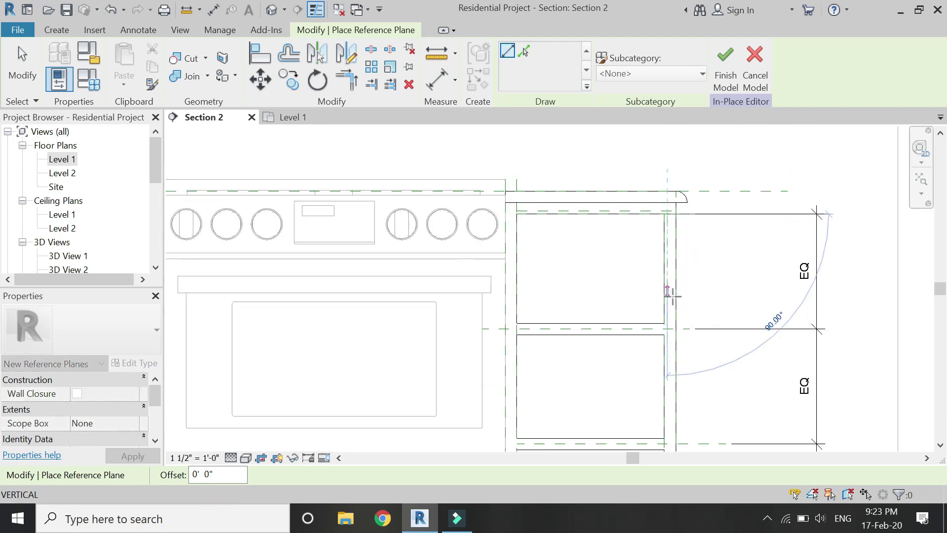
click(669, 339)
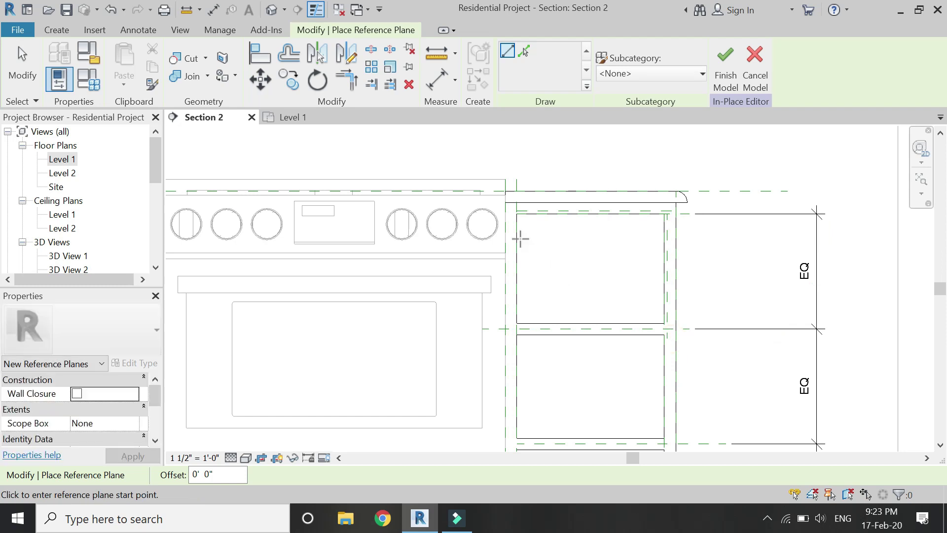
scroll(518, 227, up, 2)
click(528, 209)
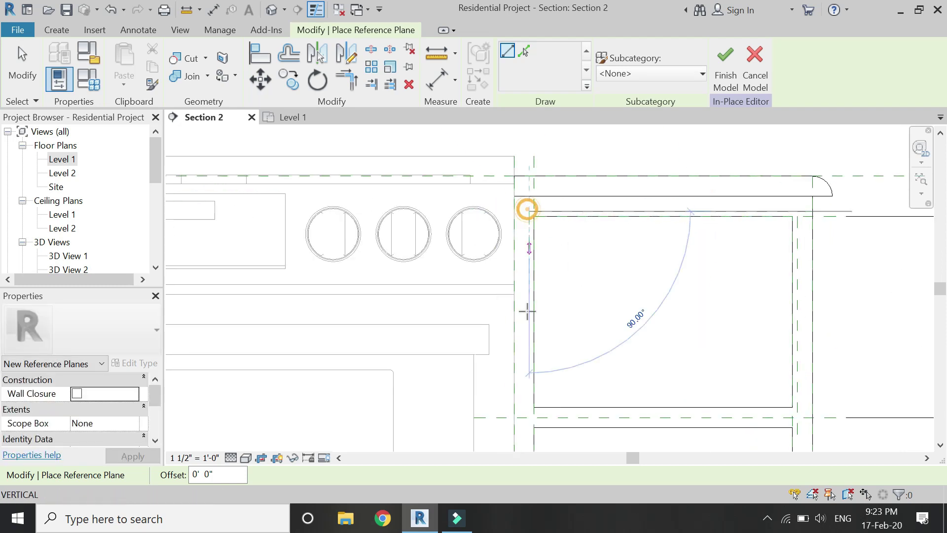
click(530, 407)
Draw a horizontal reference plane along the opening's bottom edge and exit plane placement
scroll(529, 408, up, 2)
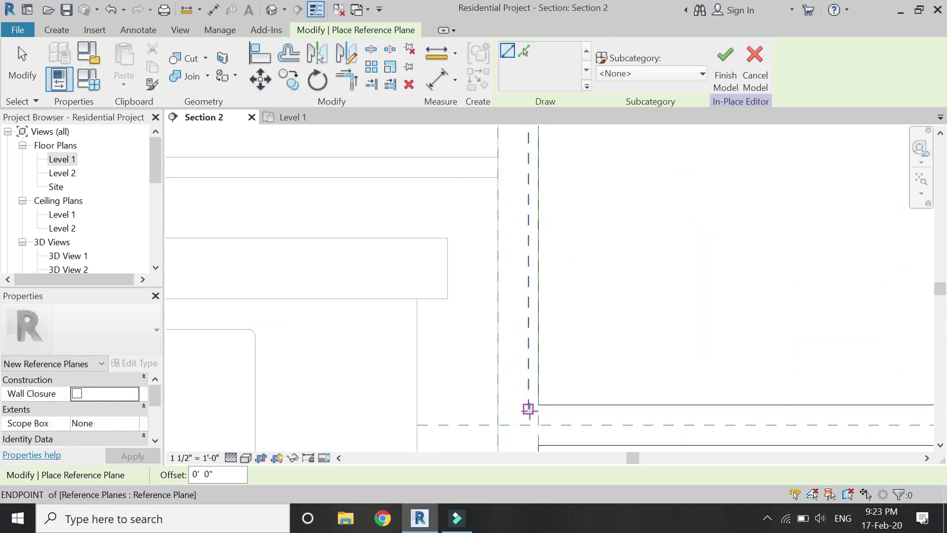
scroll(508, 390, down, 2)
scroll(820, 406, up, 1)
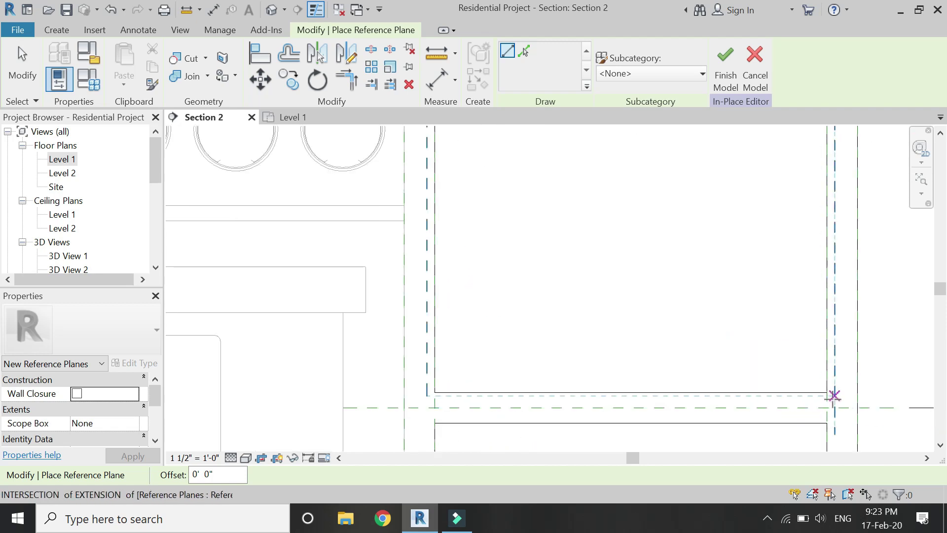
scroll(834, 396, up, 1)
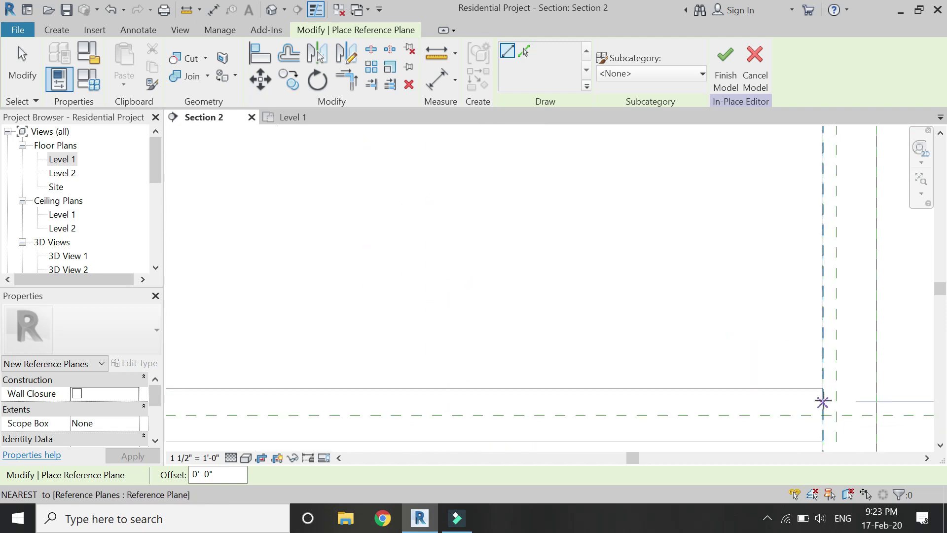
click(823, 401)
scroll(797, 343, down, 2)
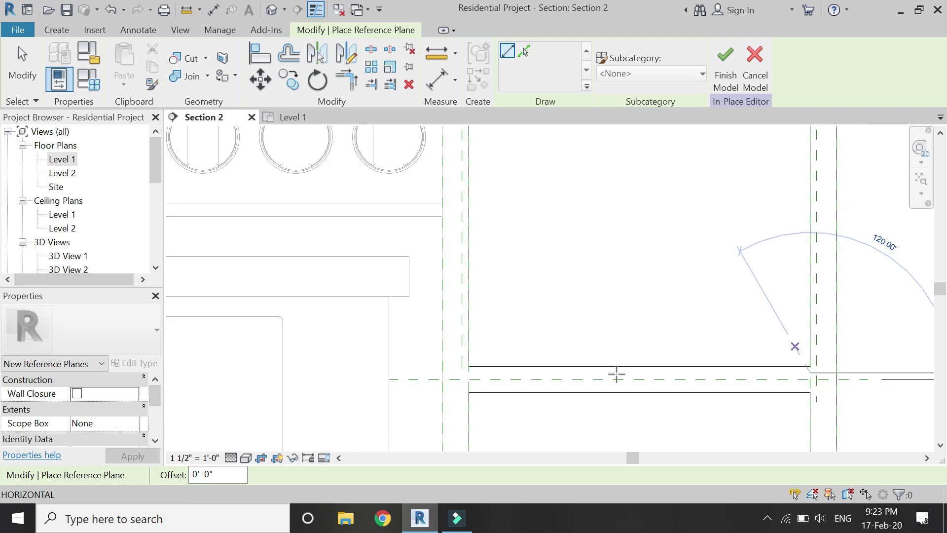
click(463, 373)
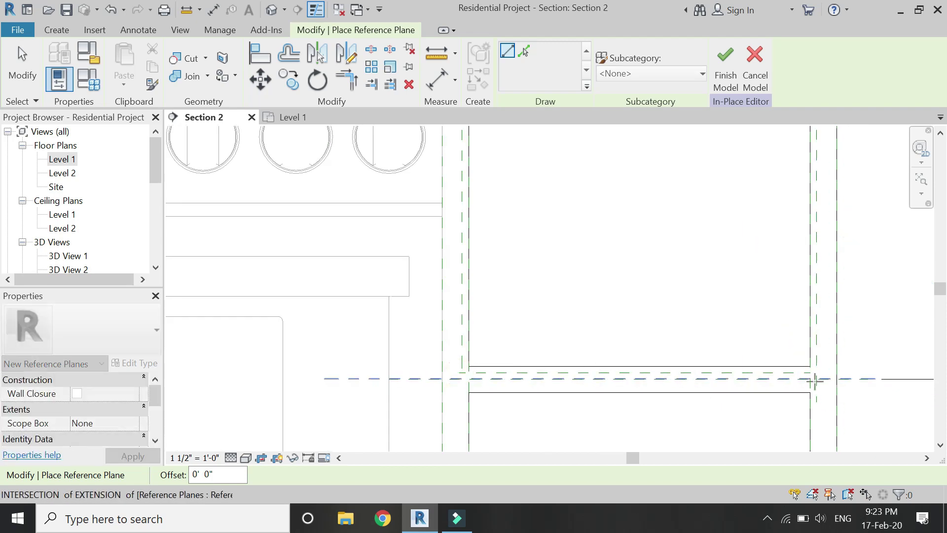
key(Escape)
key(Escape)
scroll(789, 370, up, 3)
click(780, 364)
click(719, 367)
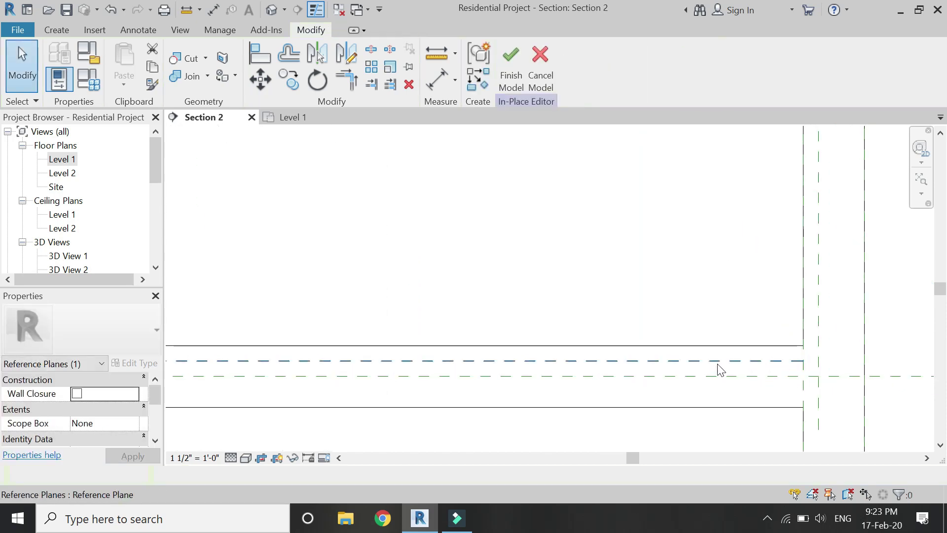
scroll(642, 380, down, 3)
scroll(532, 380, down, 2)
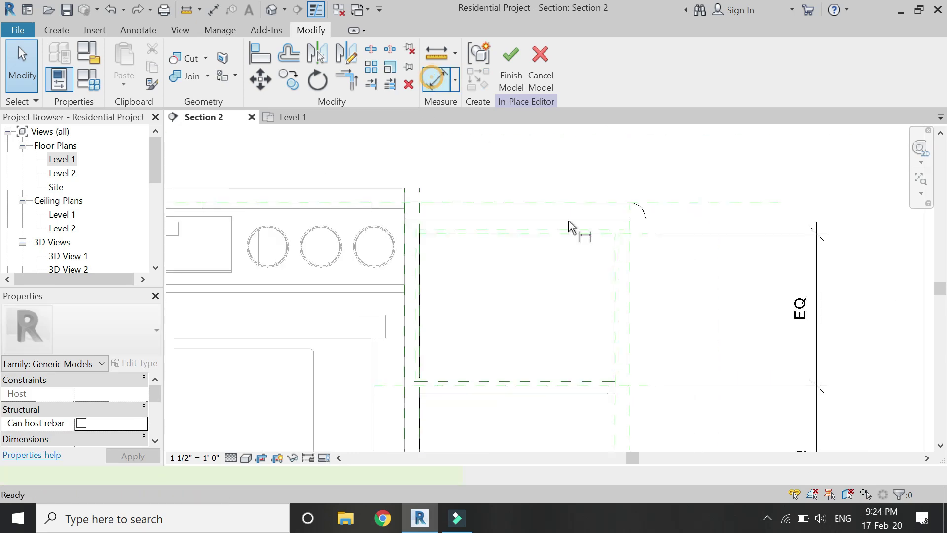
With DI, dimension the opening's height at 0'-10" and width at 1'-1 11/32"
key(d)
key(i)
click(581, 231)
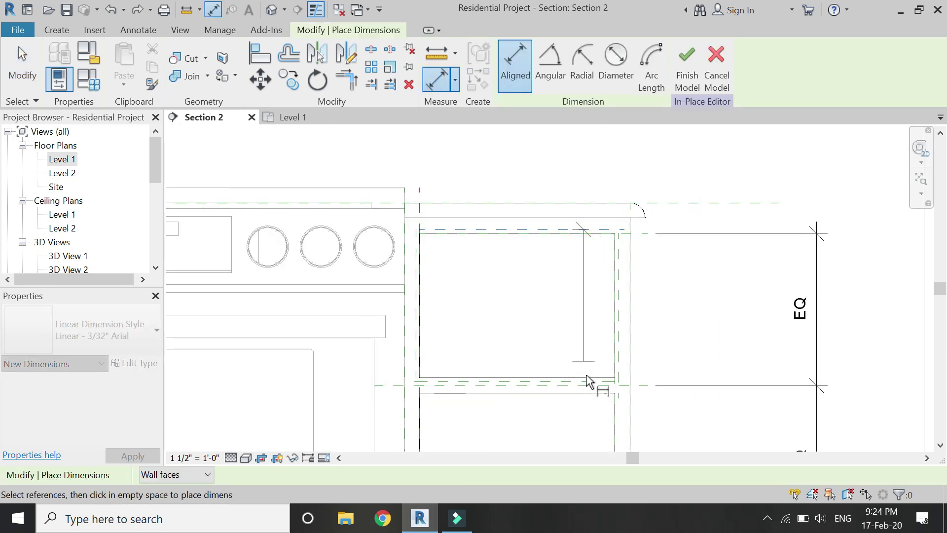
scroll(593, 387, up, 2)
click(598, 390)
scroll(601, 392, down, 3)
click(661, 349)
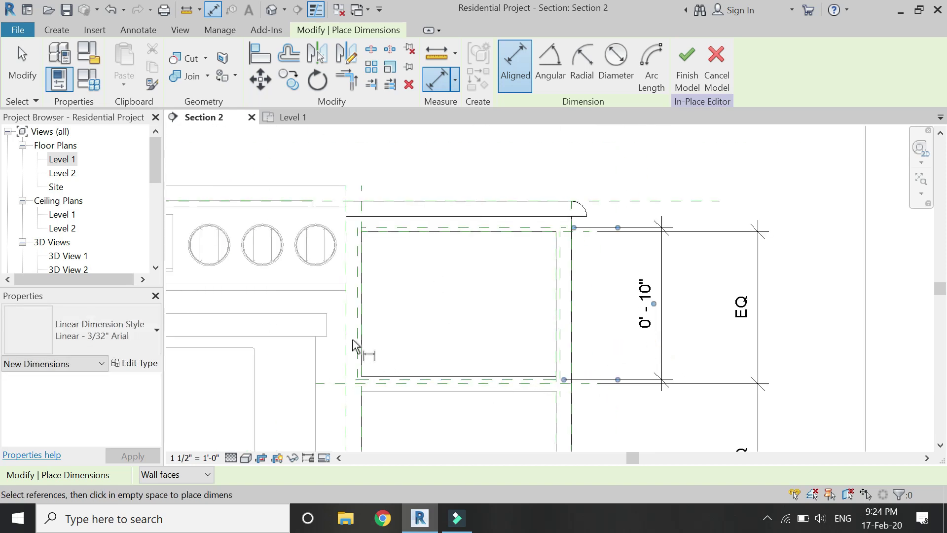
click(390, 354)
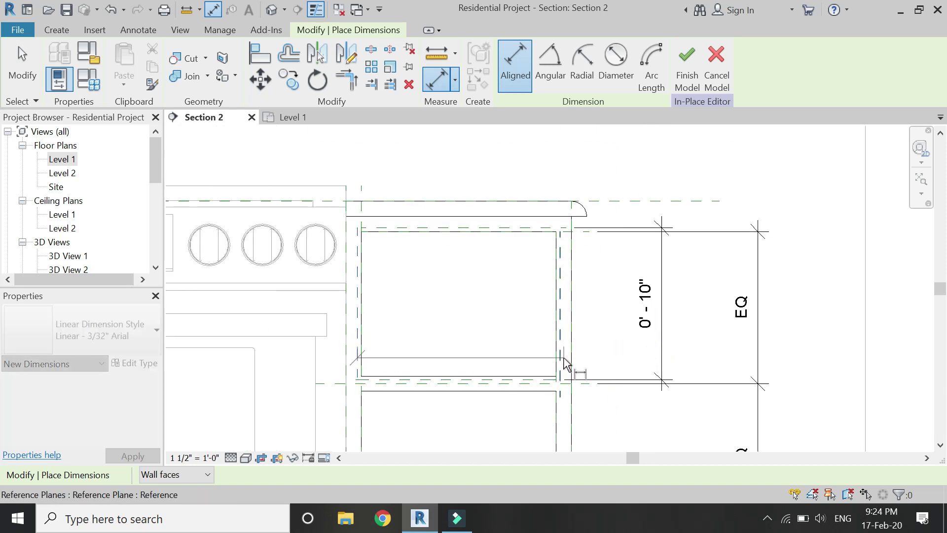
click(563, 358)
click(538, 161)
key(Escape)
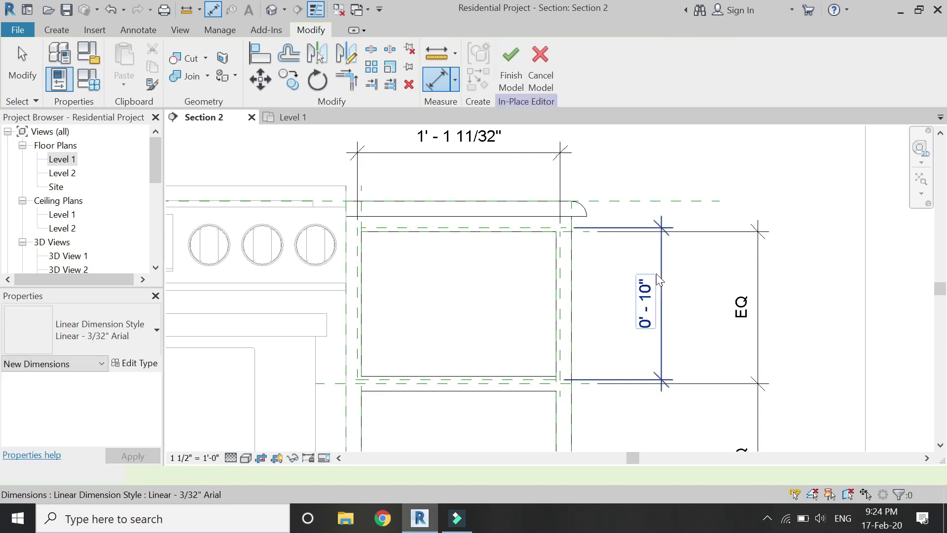
Create a parameter for the 0'-10" height dimension, naming it starting with 'he'
click(662, 277)
click(656, 65)
text(height of drawer (stove)
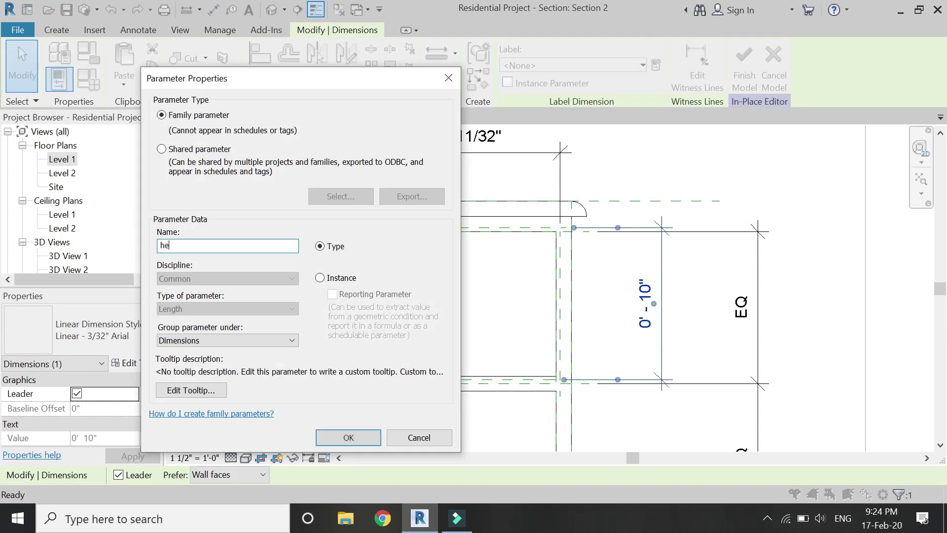
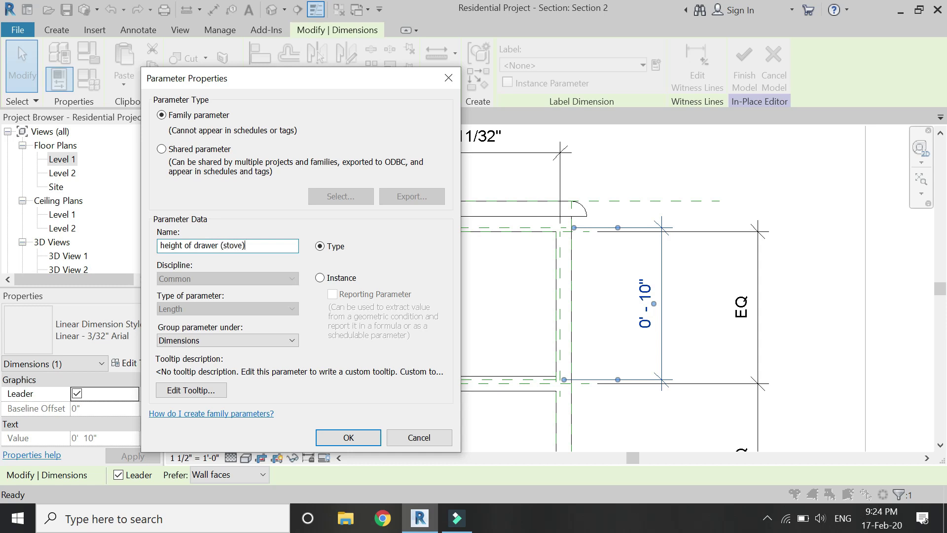
Confirm the height of drawer (stove) label (0' 10") and label the top dimension width of drawer (stove) (1' 1 11/32")
key(Return)
click(521, 154)
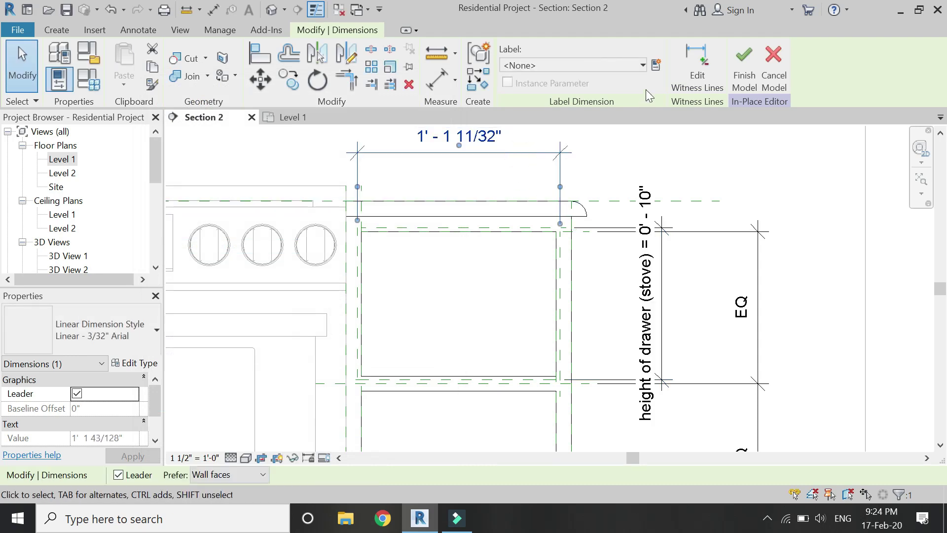
click(658, 67)
text(width of drawer (stove)
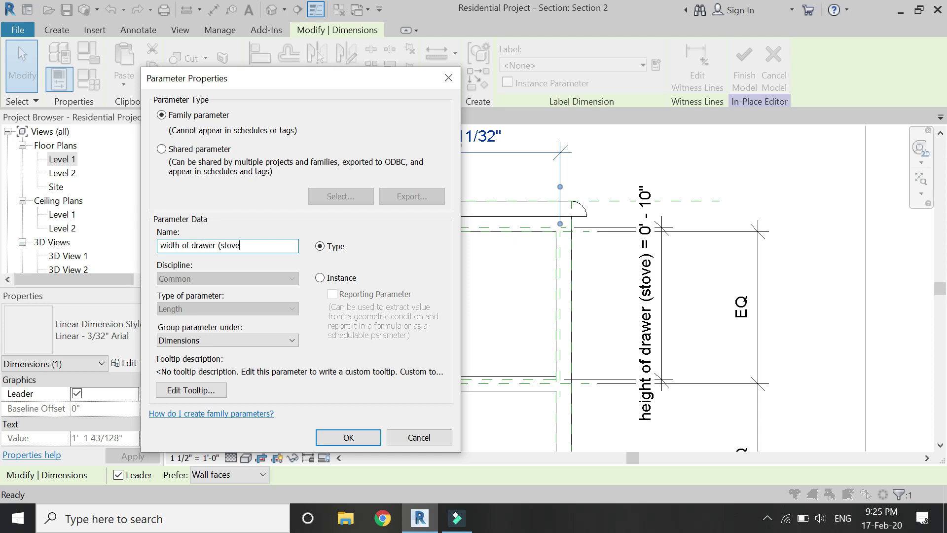
key(Return)
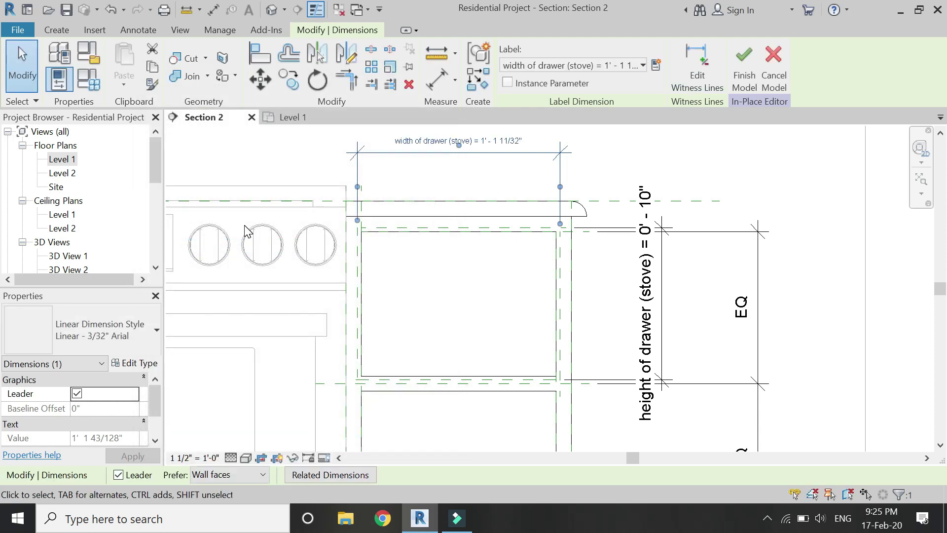
click(734, 184)
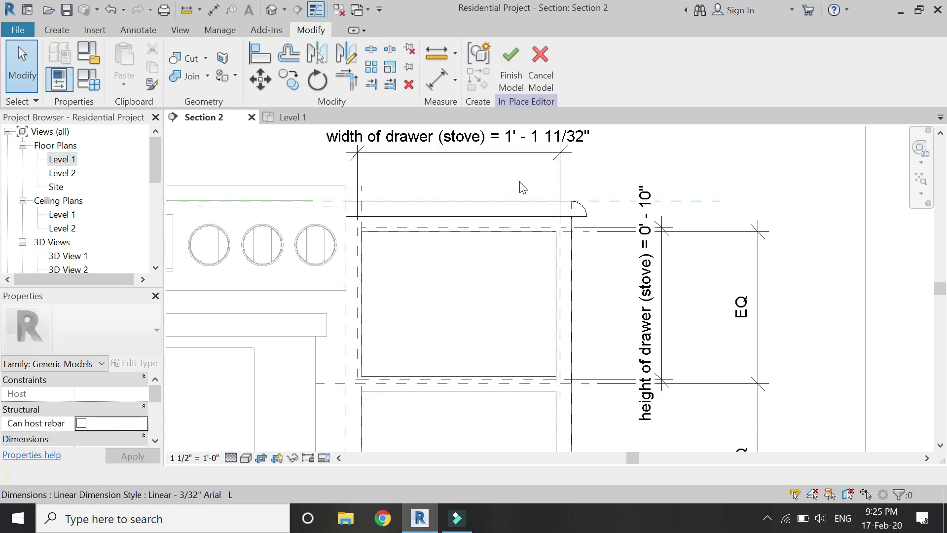
click(56, 30)
Sketch a thin rectangular extrusion profile in the stove drawer opening and finish it
click(130, 67)
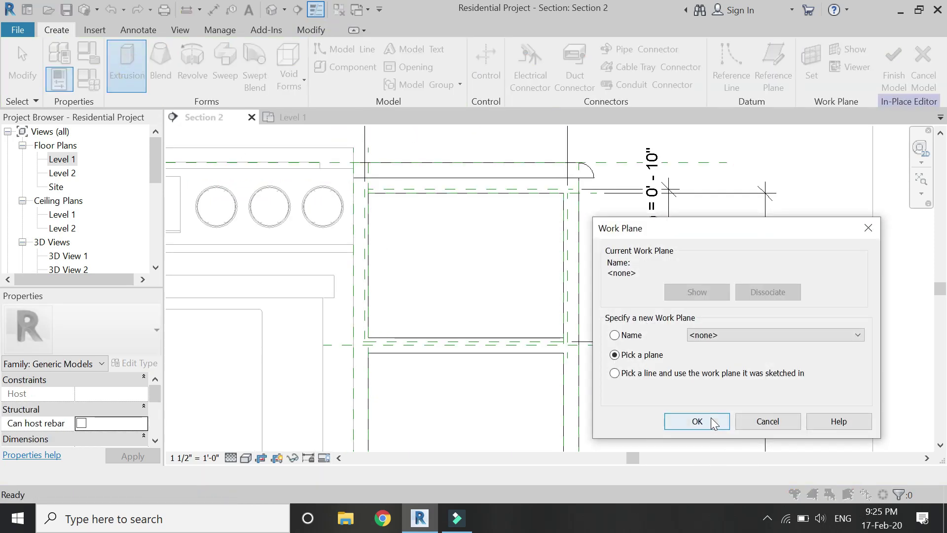
click(715, 422)
click(575, 296)
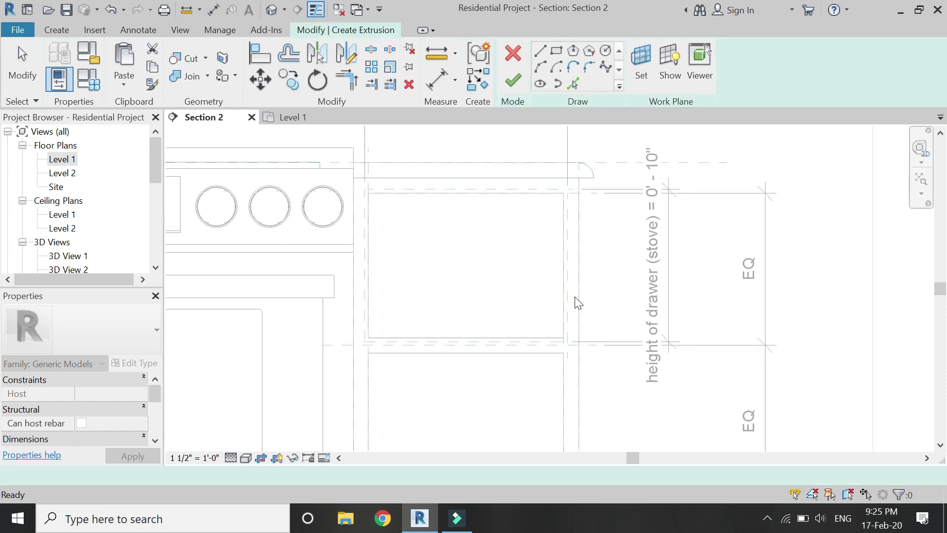
scroll(365, 212, up, 1)
click(556, 51)
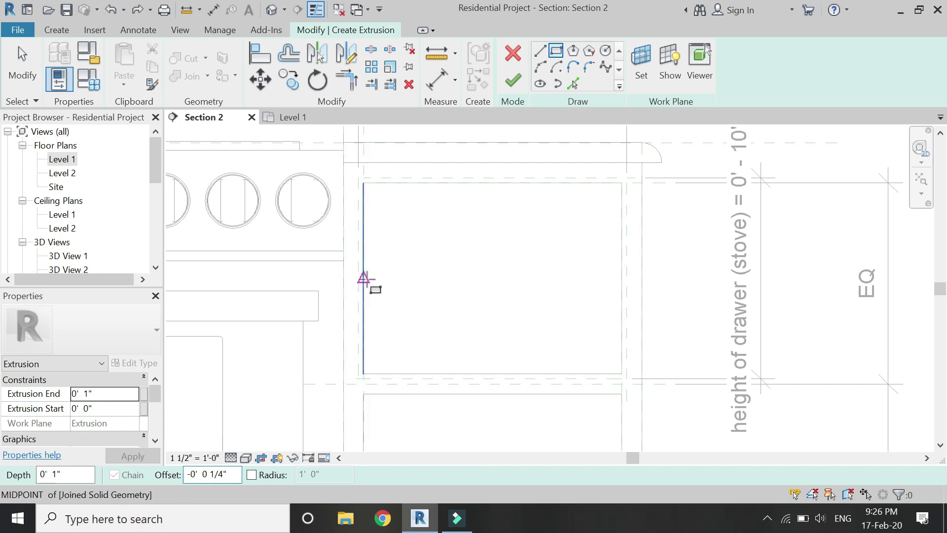
click(369, 284)
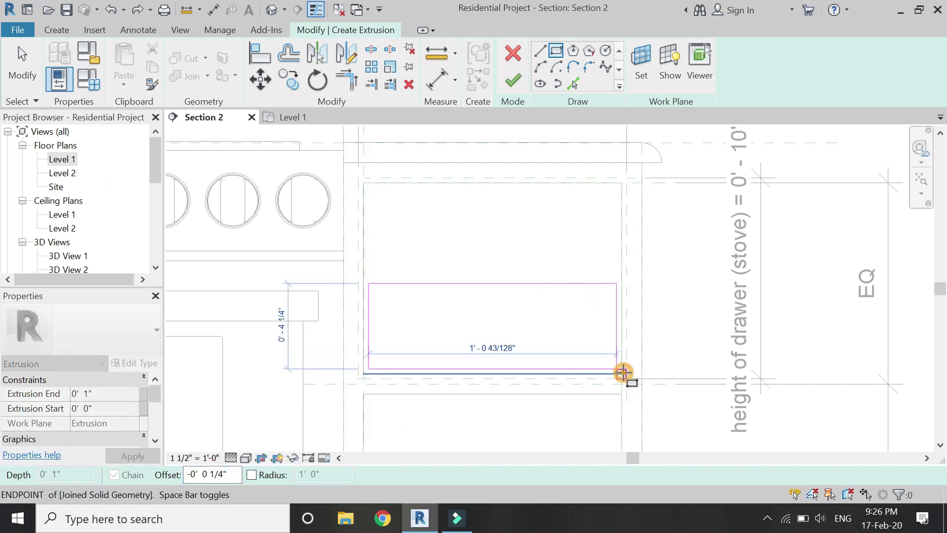
click(623, 372)
key(Escape)
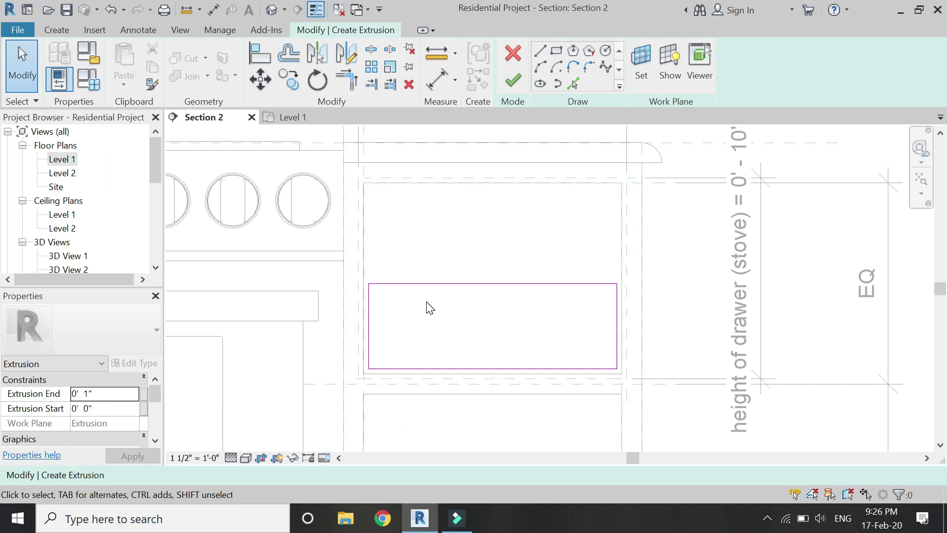
click(432, 284)
mouse_move(470, 283)
mouse_down()
mouse_move(471, 257)
mouse_move(471, 267)
mouse_up()
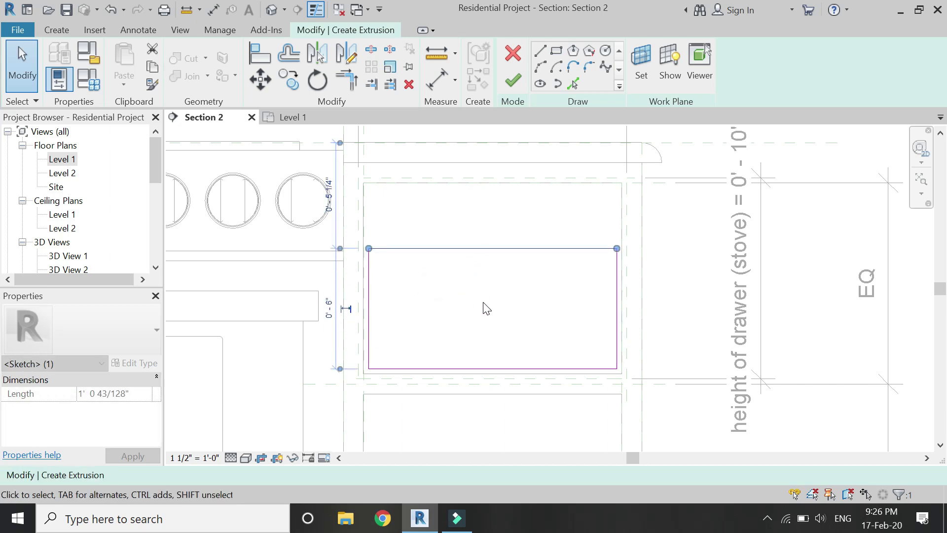
click(475, 313)
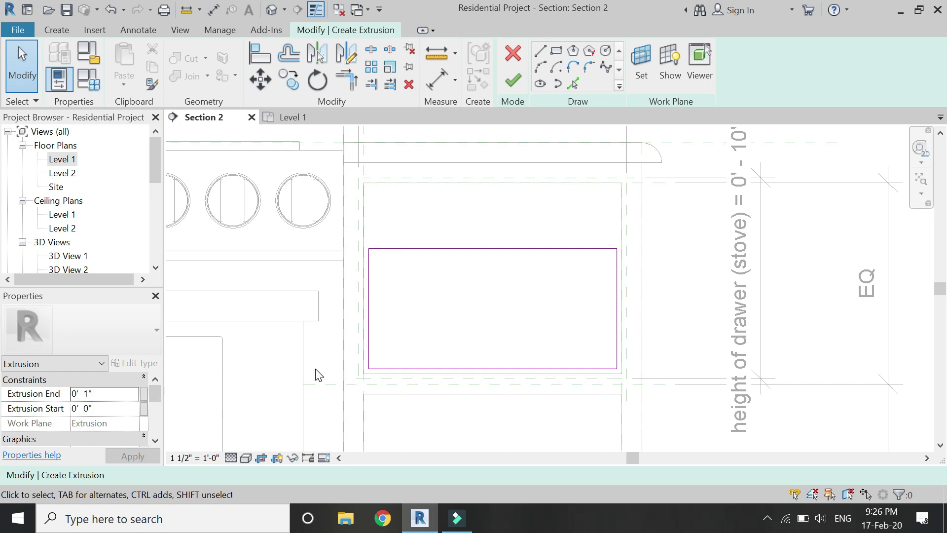
click(512, 82)
In the Level 1 plan, stretch the extrusion about 1'-5" deep, aligning its front with the cabinet front
click(292, 117)
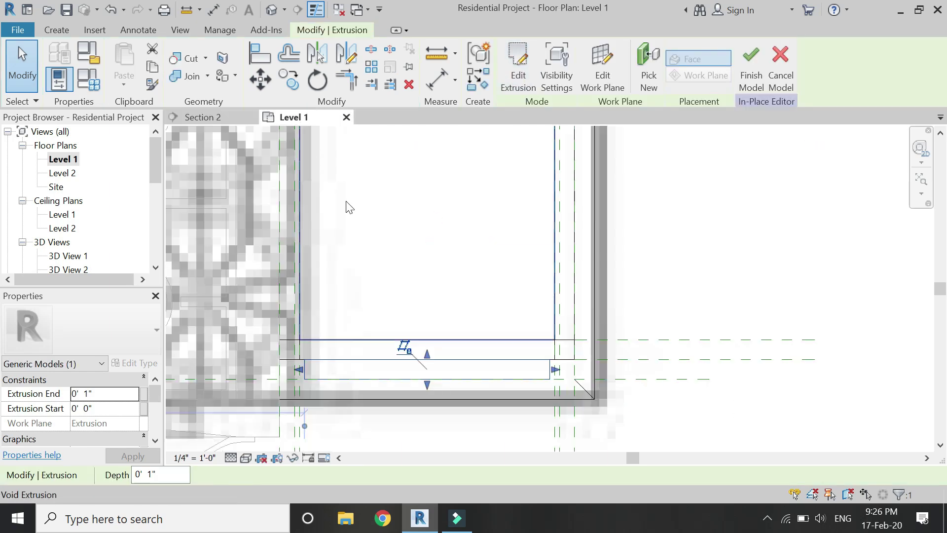
scroll(401, 351, down, 3)
scroll(412, 380, up, 2)
click(431, 430)
drag(433, 414, 425, 186)
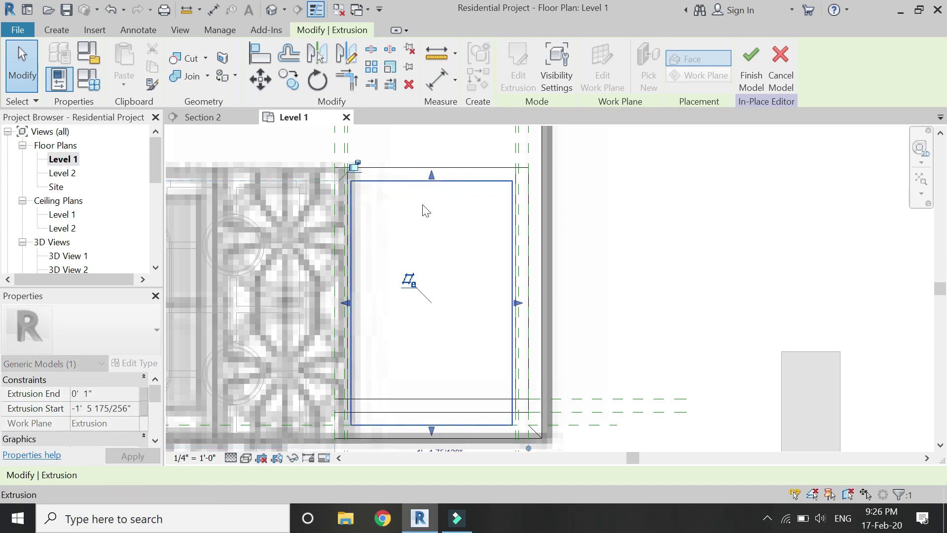
mouse_move(431, 430)
mouse_down()
mouse_move(434, 397)
mouse_move(434, 417)
mouse_up()
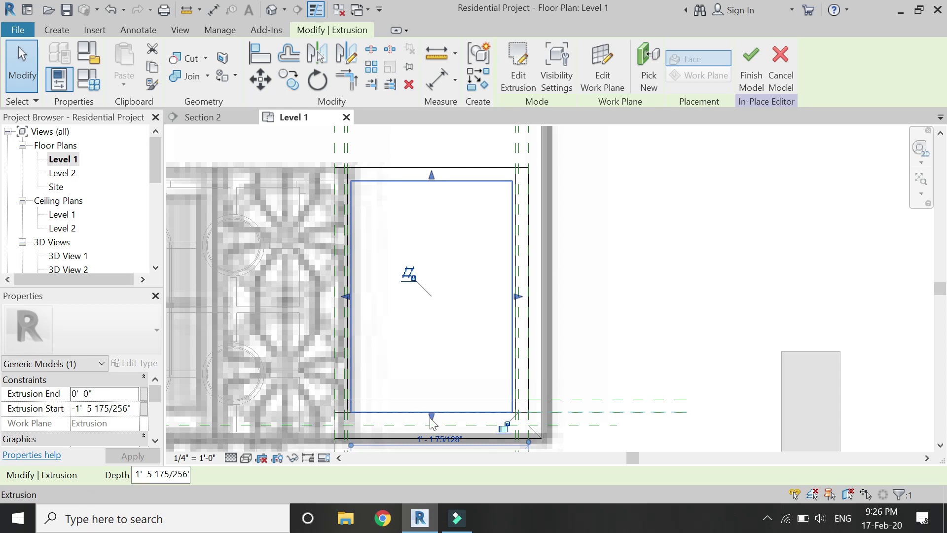
click(415, 361)
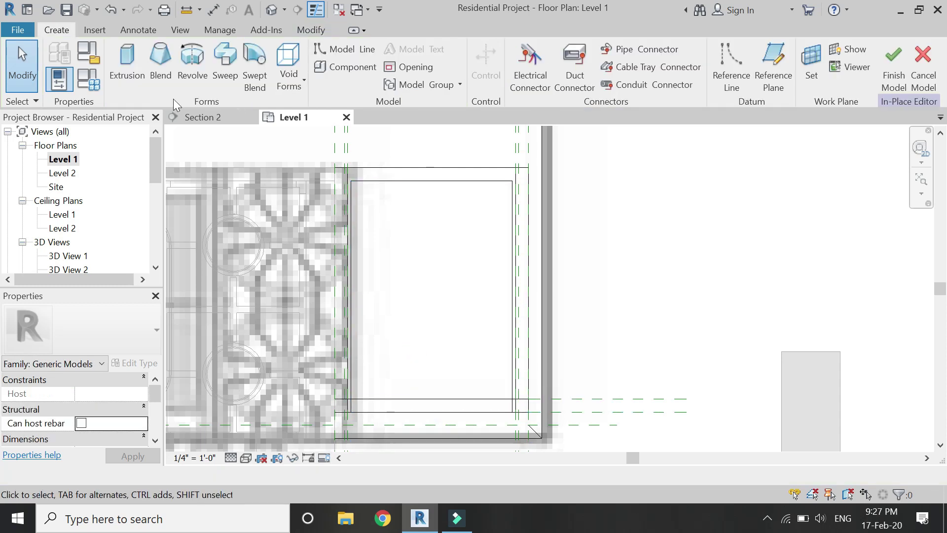
Start a void extrusion with the drawer box face as its work plane
click(289, 74)
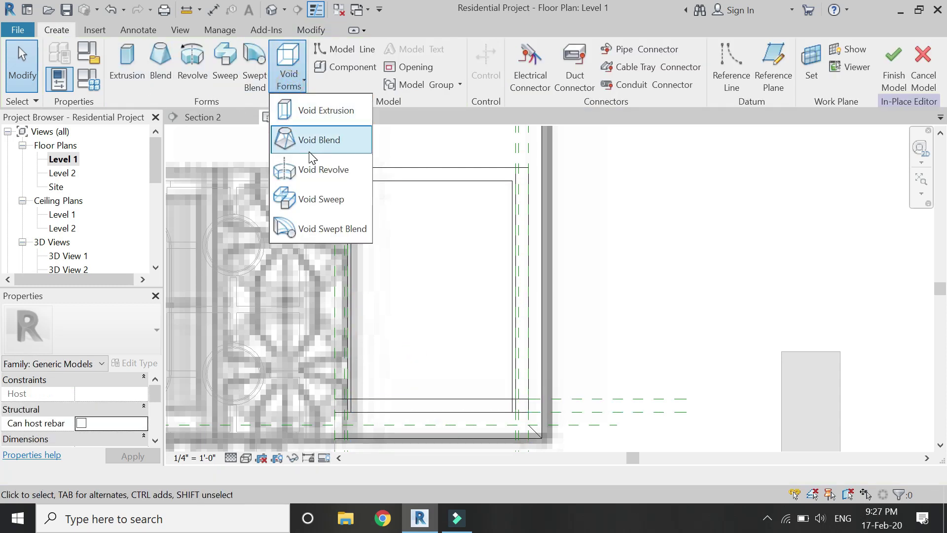
click(316, 118)
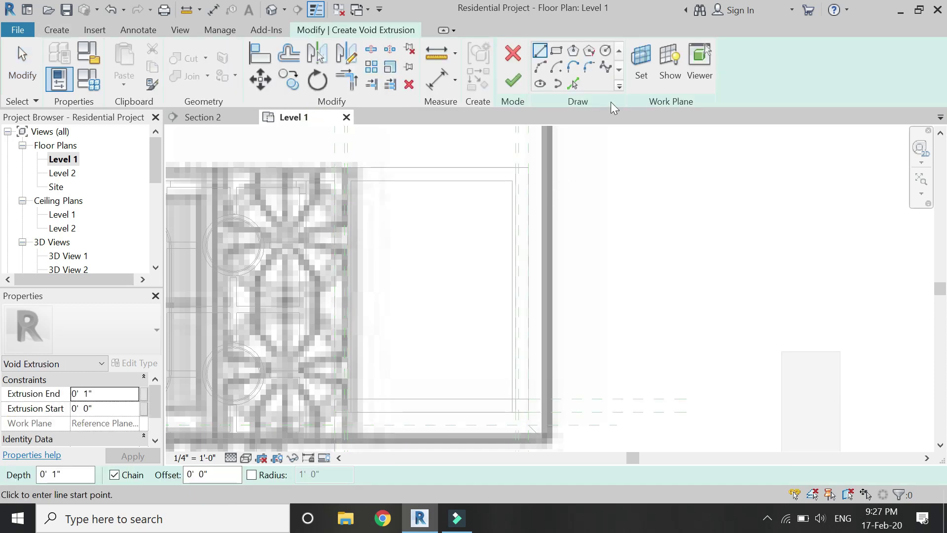
click(641, 62)
click(690, 422)
click(491, 184)
click(492, 184)
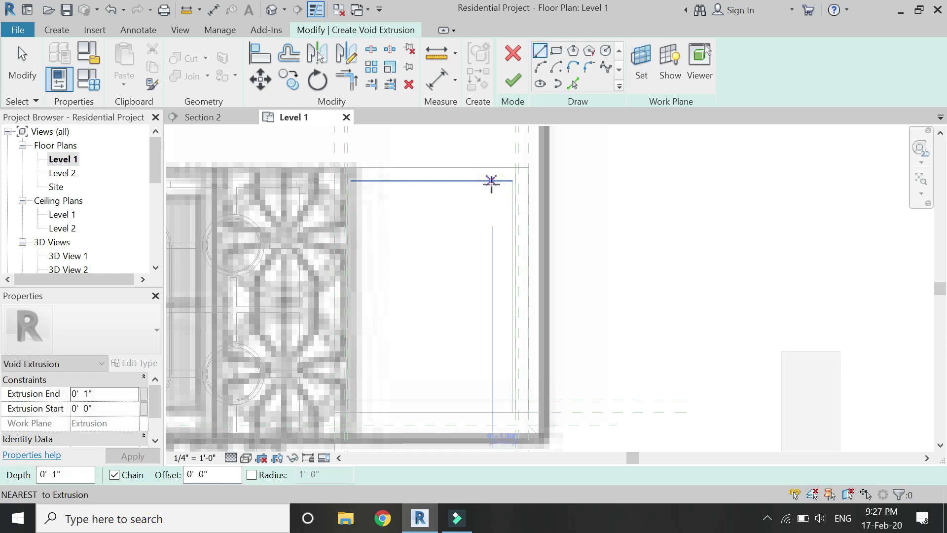
Sketch the void rectangle inset ½" in the box and deepen it about 5½" in Section 2
click(556, 51)
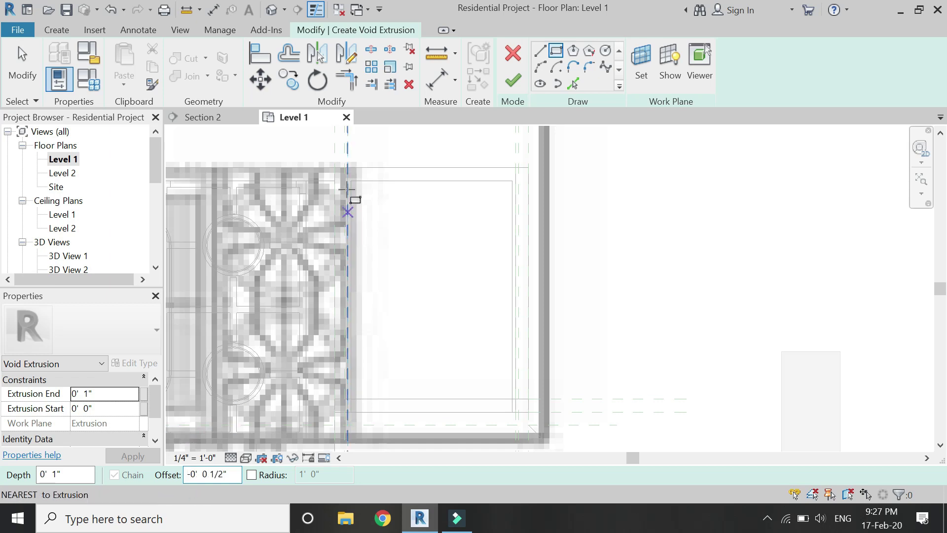
click(357, 187)
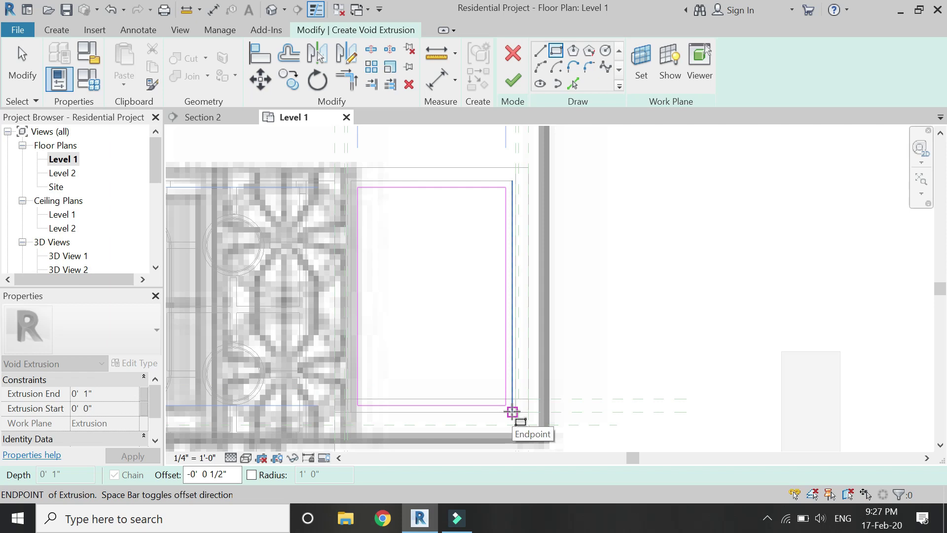
click(513, 412)
key(Escape)
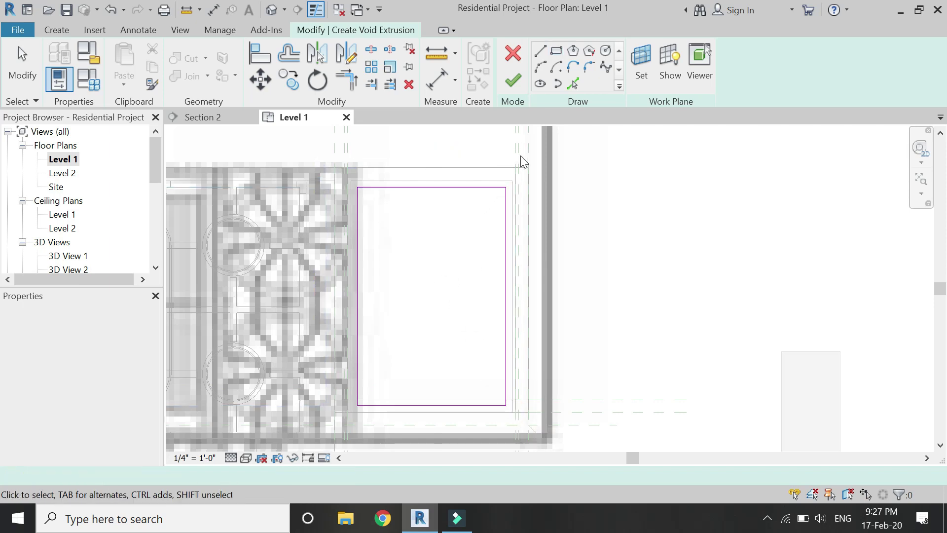
click(513, 80)
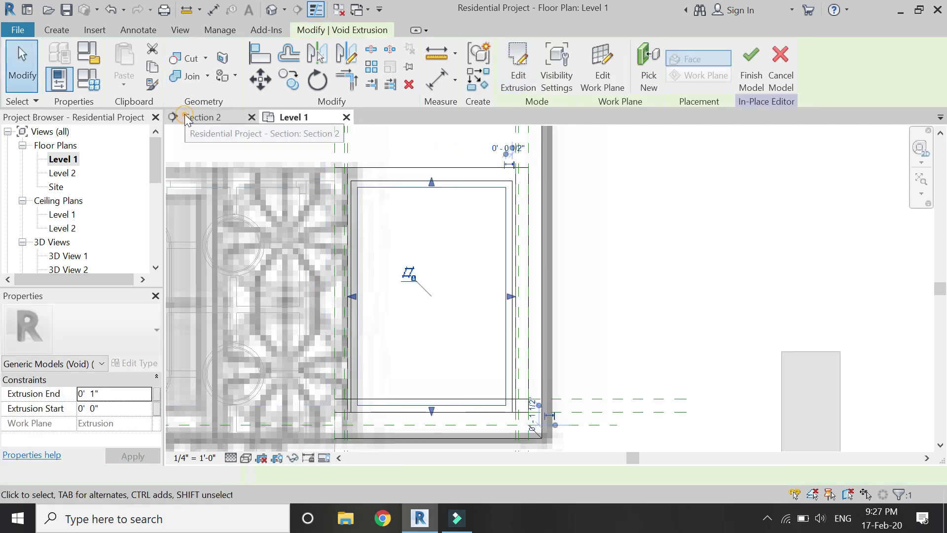
click(186, 118)
drag(493, 274, 505, 364)
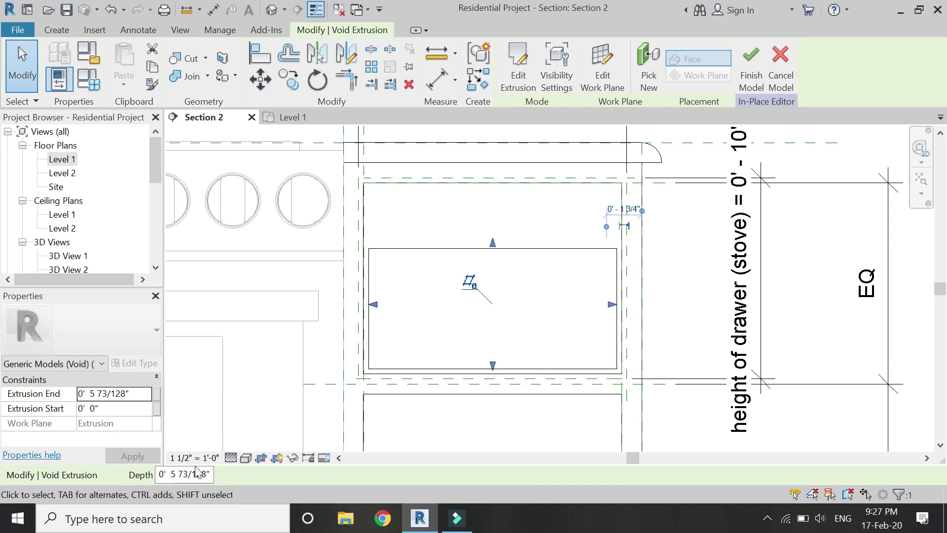
Switch to wireframe and add a horizontal reference plane offset 1/2" from the existing one
click(246, 459)
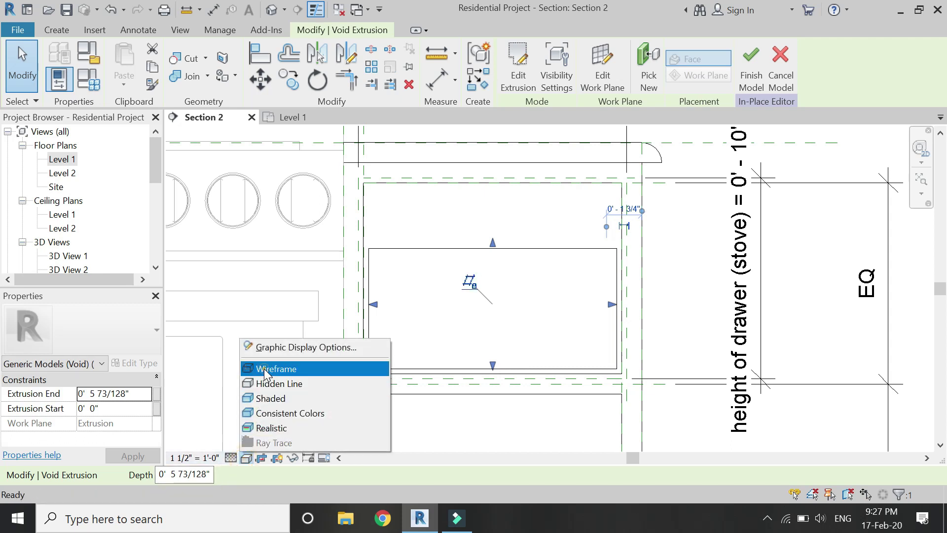
click(276, 366)
key(r)
key(p)
scroll(592, 375, up, 3)
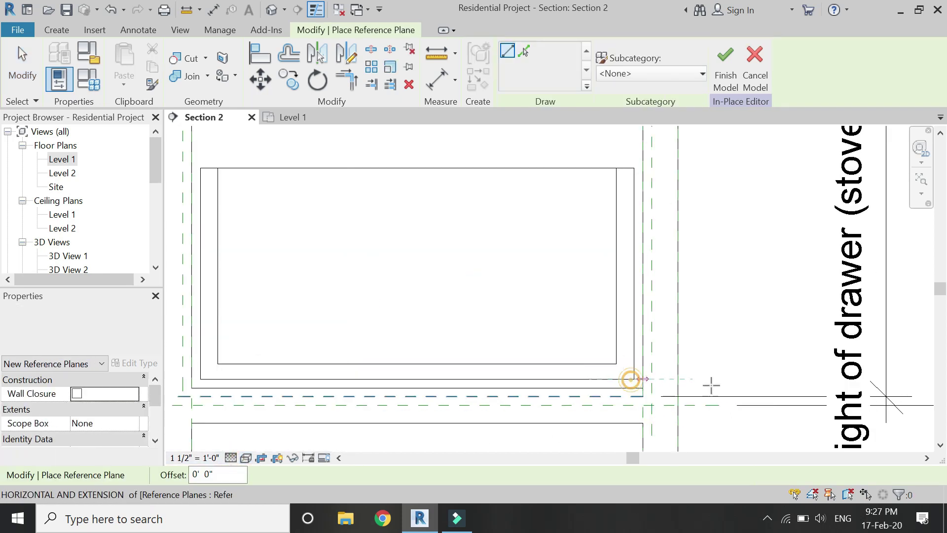
key(Escape)
key(Escape)
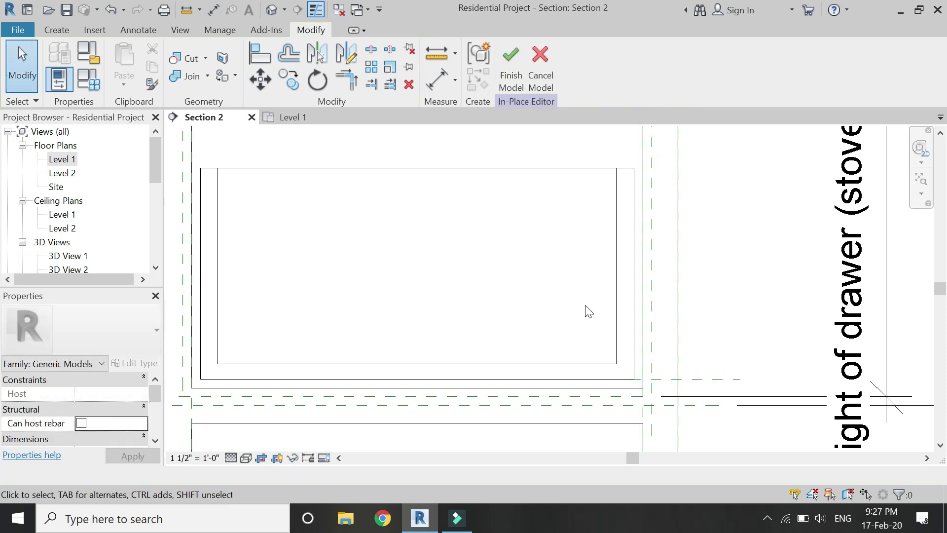
key(r)
key(p)
click(661, 370)
click(760, 369)
scroll(732, 376, up, 2)
key(Escape)
key(Escape)
click(723, 370)
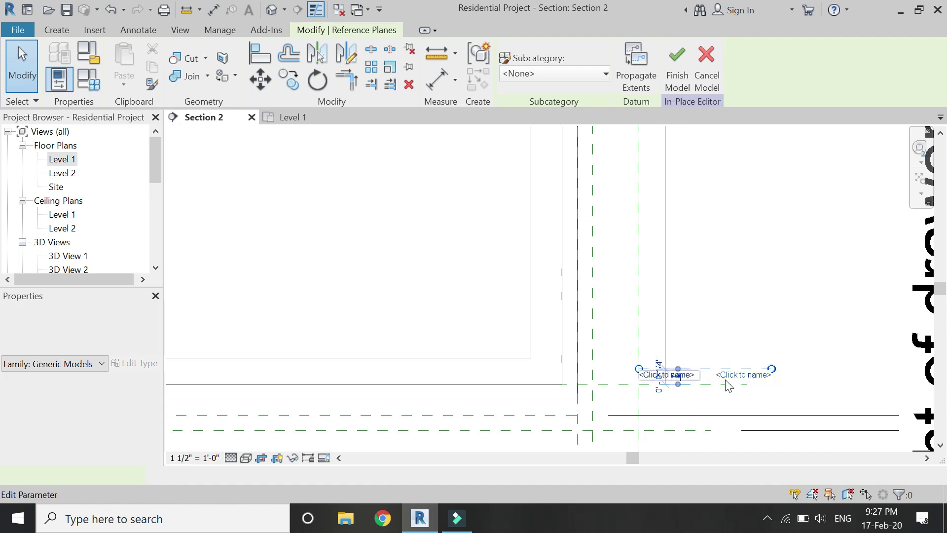
scroll(666, 378, up, 2)
scroll(665, 378, up, 1)
click(657, 364)
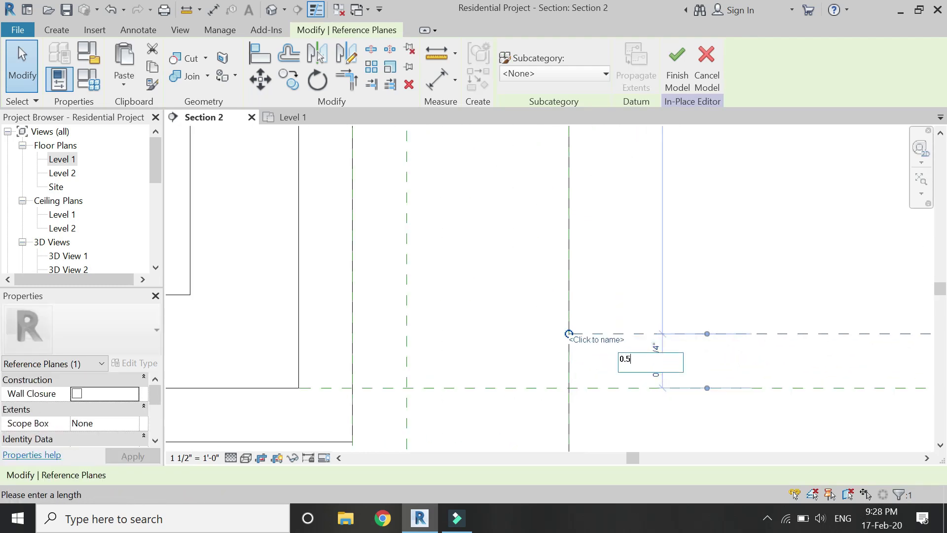
key(Return)
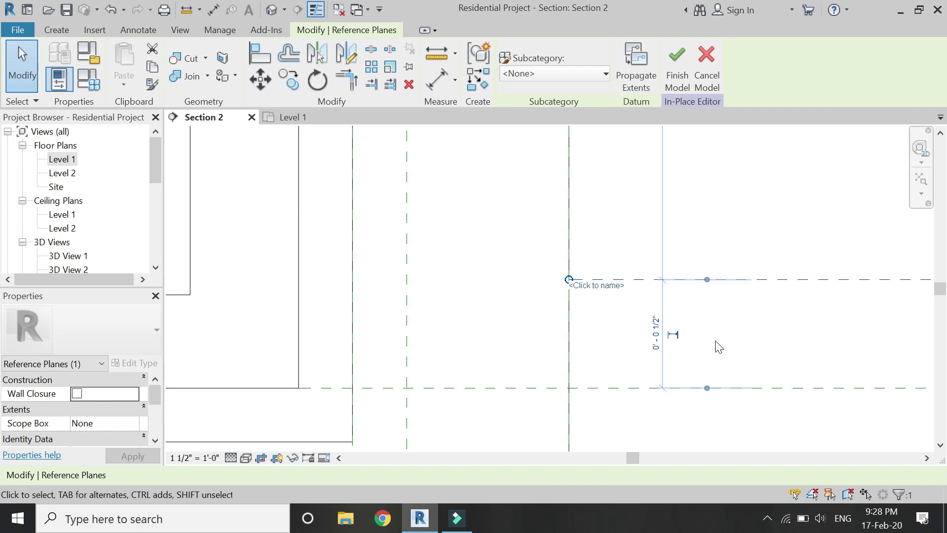
Pull the void extrusion's bottom edge up so it ends at 0' 5 1/2"
scroll(617, 341, down, 3)
click(450, 321)
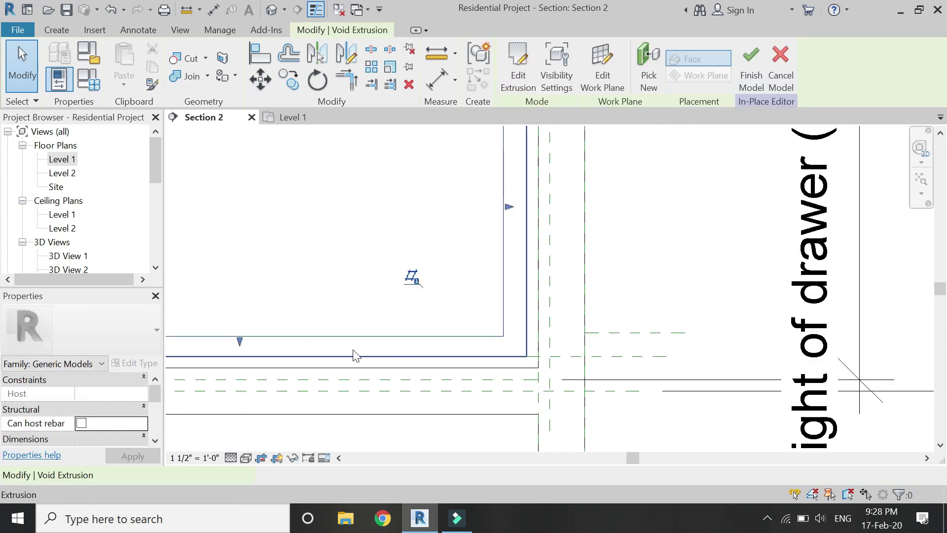
drag(239, 341, 238, 333)
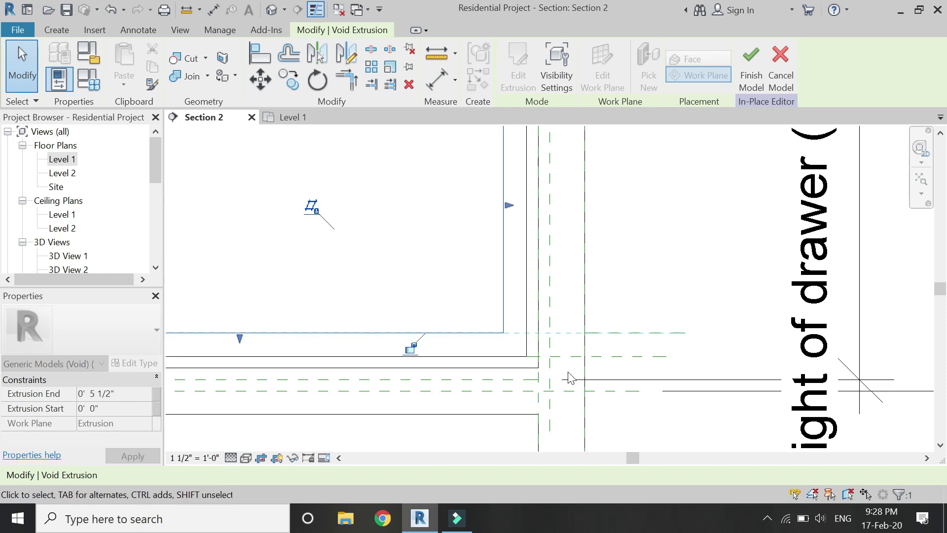
scroll(569, 378, down, 3)
key(Escape)
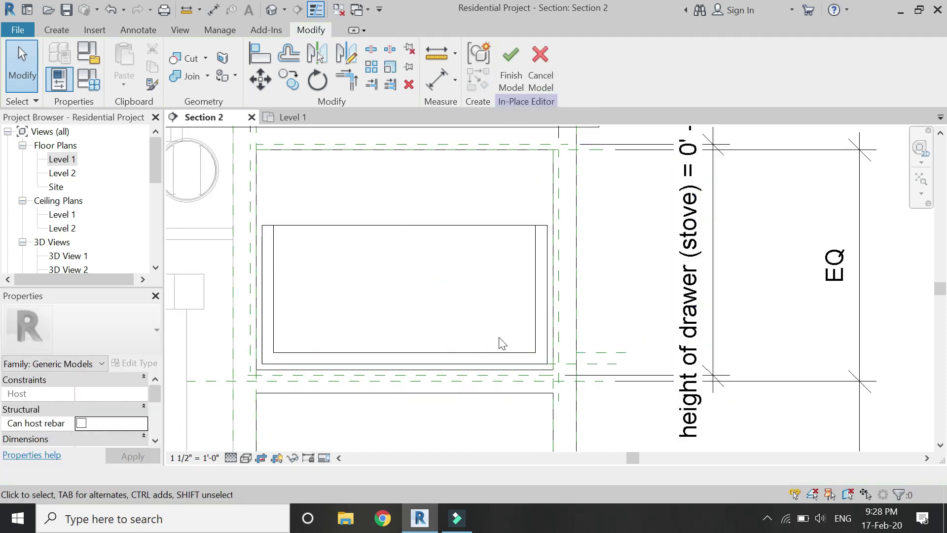
scroll(502, 344, down, 2)
Place a hinged cabinet door at the cabinet front midpoint in the Level 1 plan
click(67, 34)
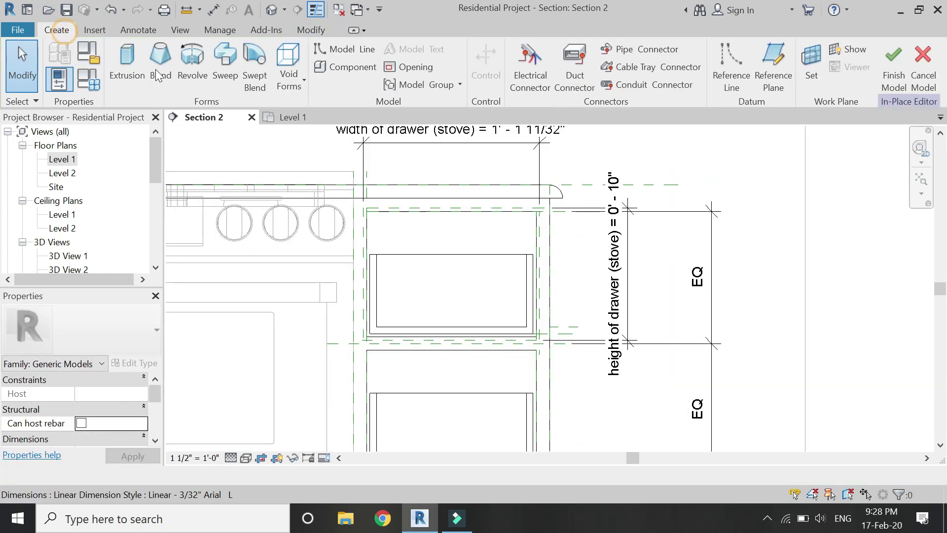
click(333, 67)
click(293, 117)
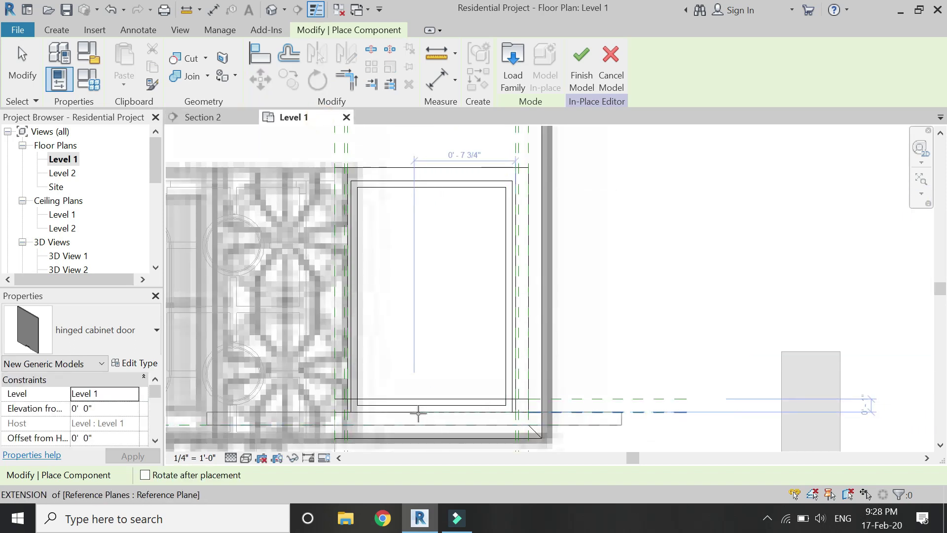
click(433, 413)
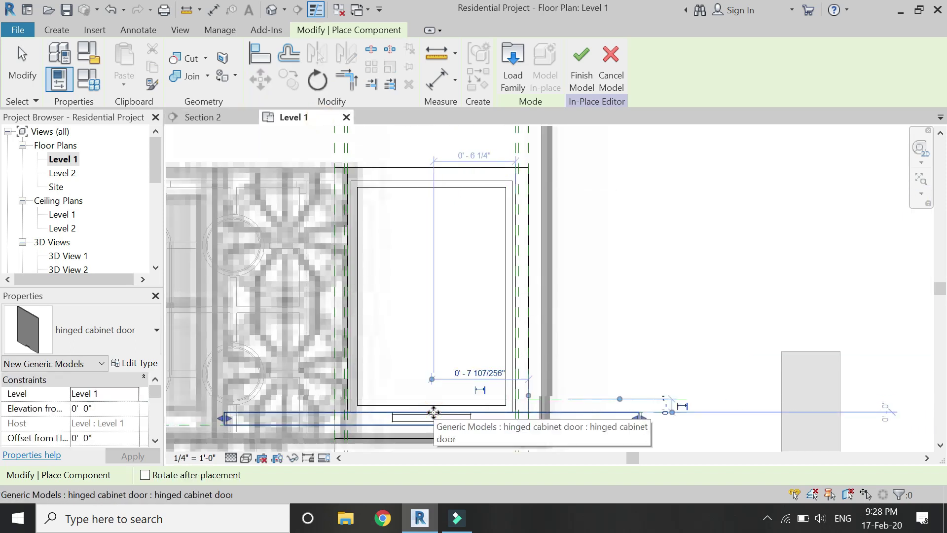
key(Escape)
In Section 2, link the door's panel height and width to height and width of drawer (stove)
click(225, 119)
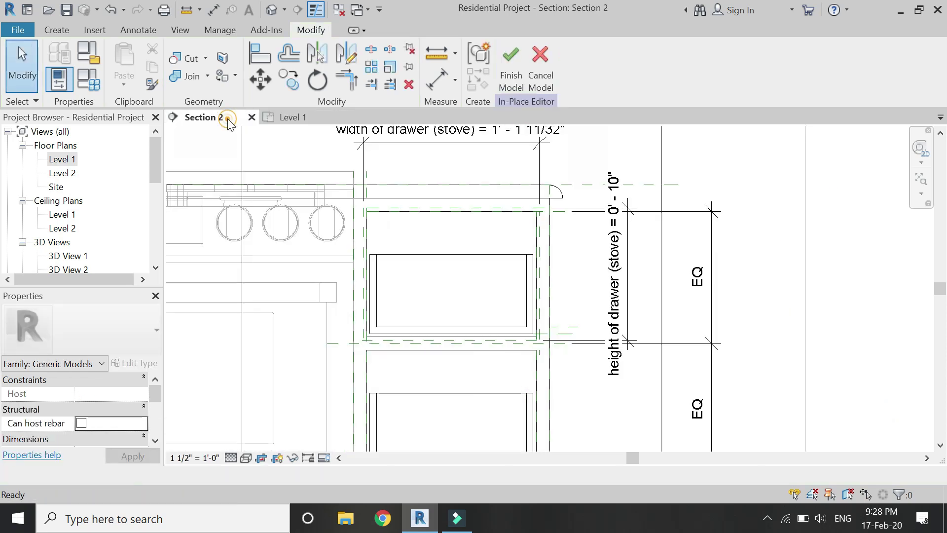
scroll(503, 282, down, 3)
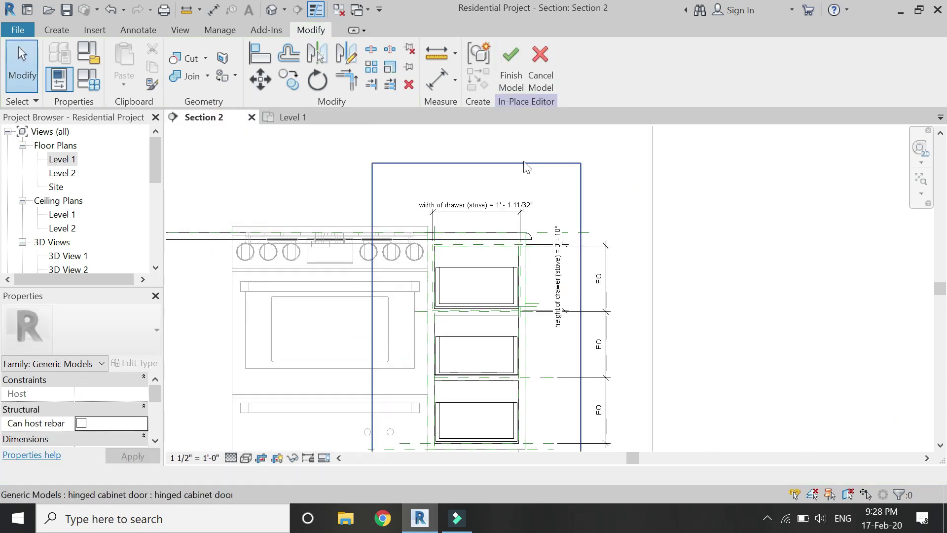
click(508, 215)
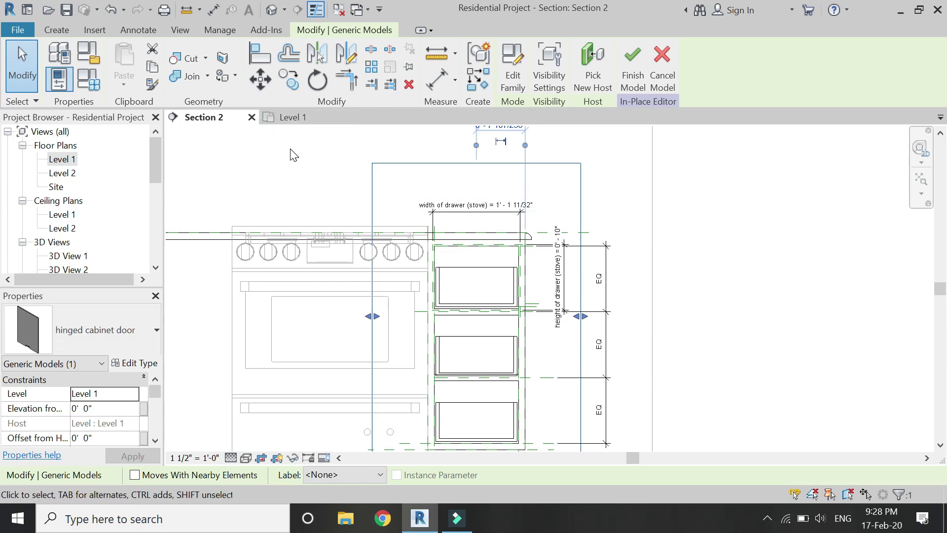
scroll(102, 420, down, 5)
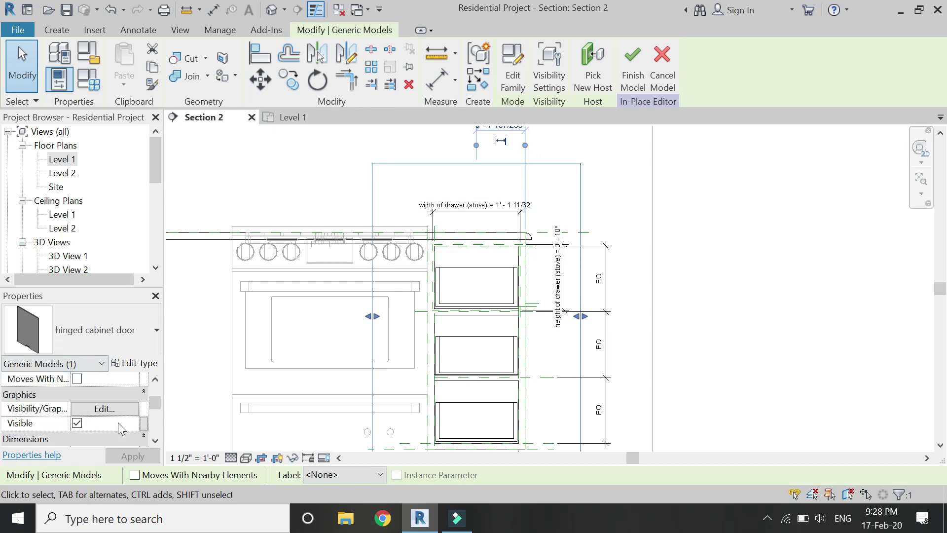
click(144, 424)
click(154, 209)
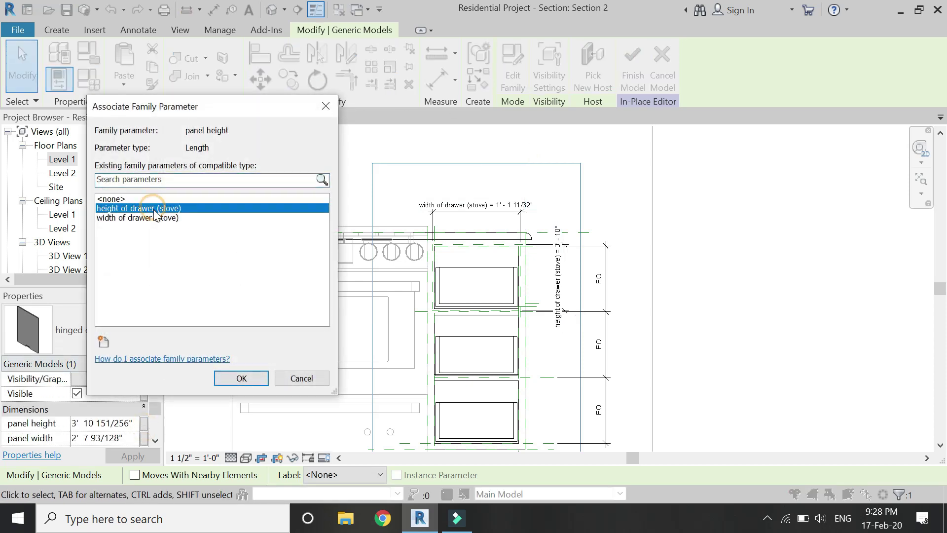
click(242, 378)
click(144, 439)
click(154, 218)
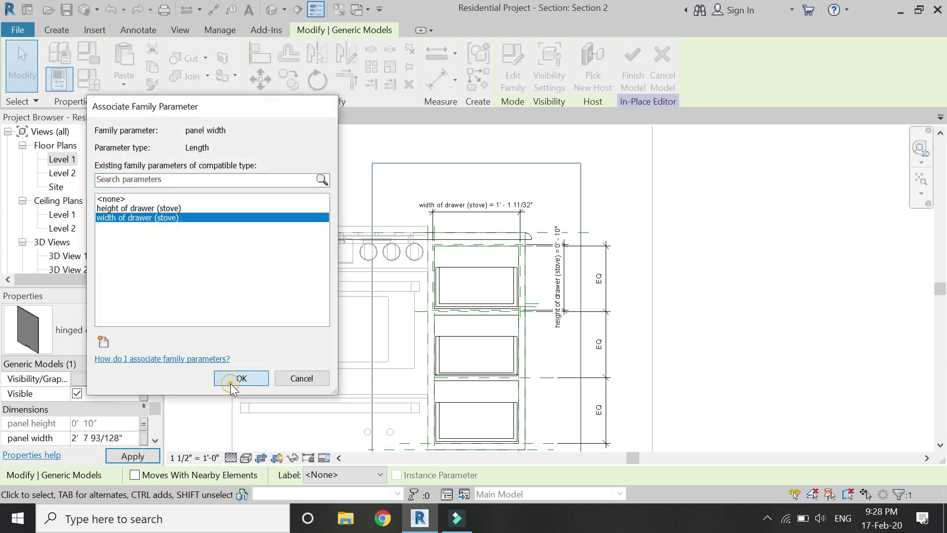
click(232, 384)
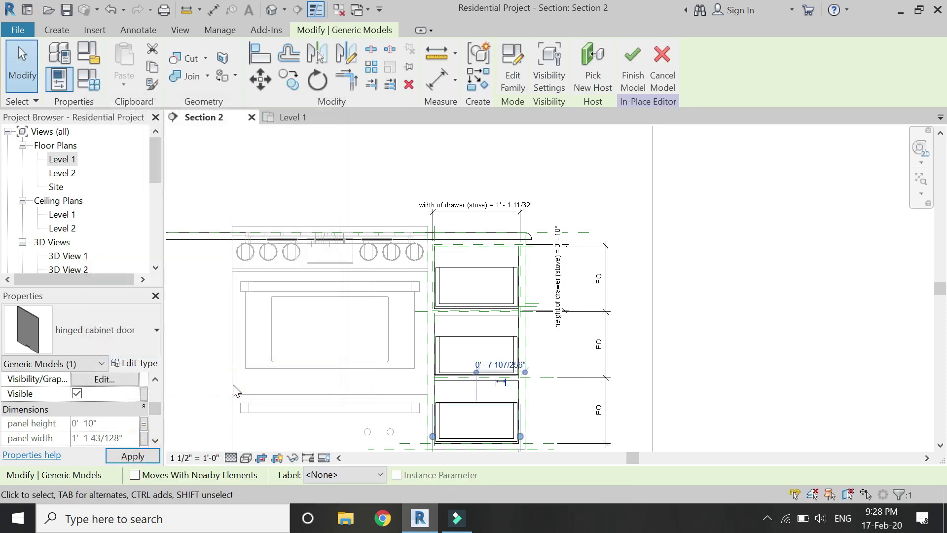
click(265, 57)
scroll(459, 254, up, 5)
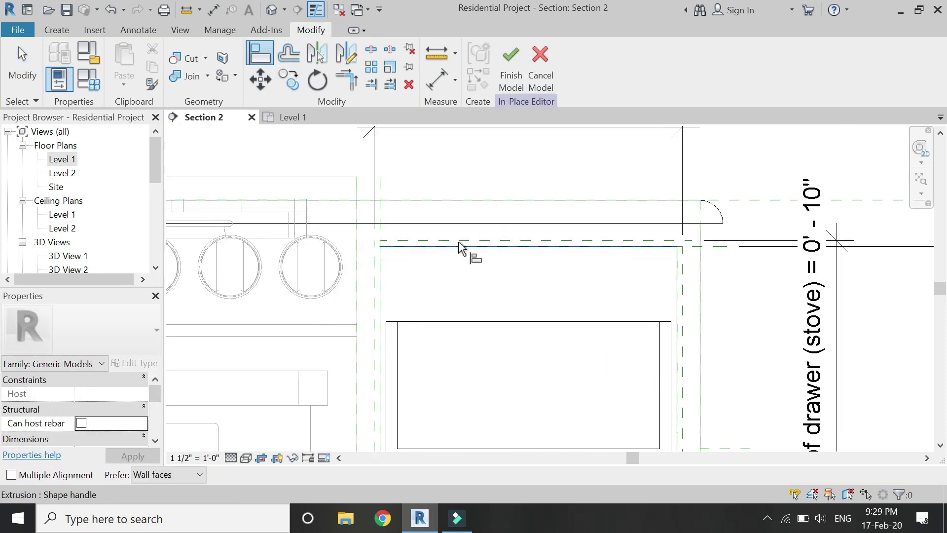
Align and lock the cabinet door's top edge to the drawer's reference plane
click(459, 239)
scroll(464, 222, down, 3)
scroll(482, 321, up, 6)
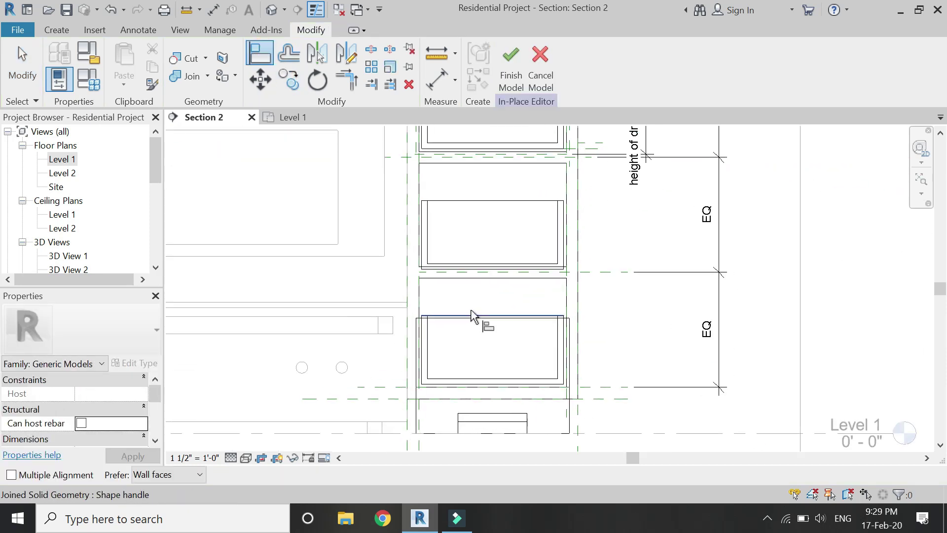
click(483, 330)
scroll(456, 422, down, 4)
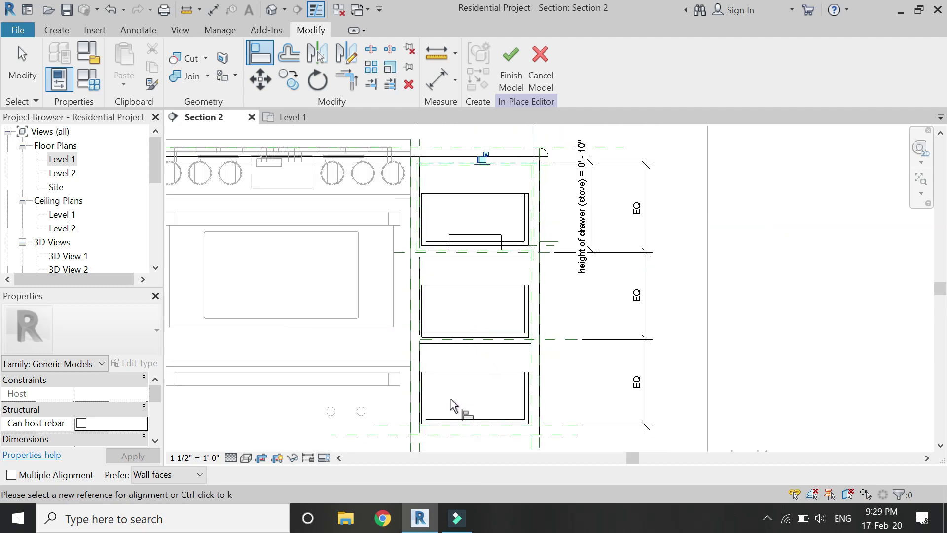
scroll(458, 275, up, 3)
key(Escape)
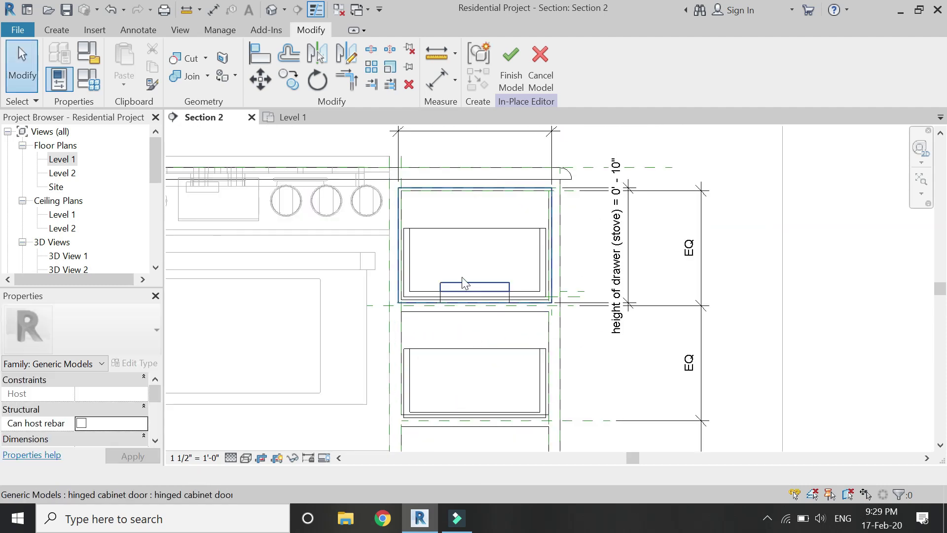
Mirror the door in Level 1 across a horizontal axis without copying, then return to Section 2
click(441, 195)
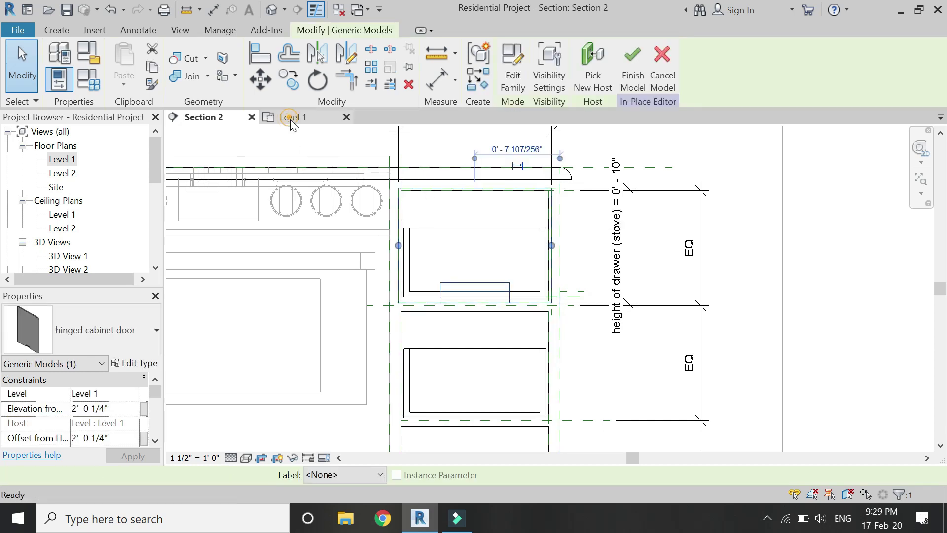
click(292, 118)
scroll(405, 433, up, 3)
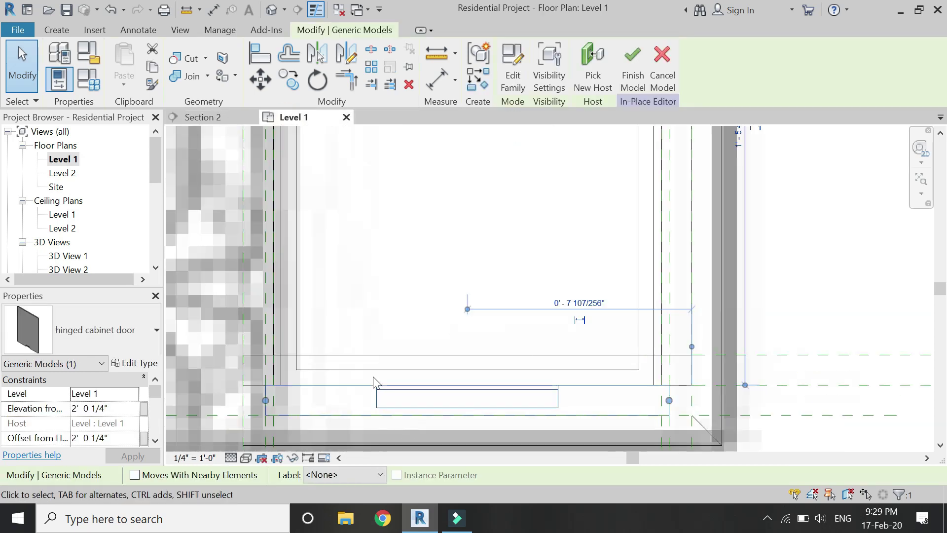
click(343, 61)
click(265, 400)
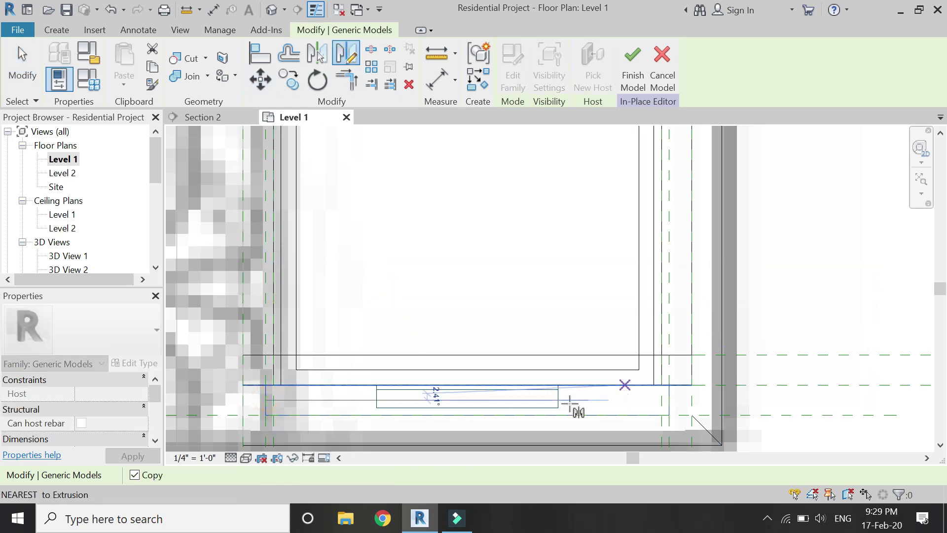
click(133, 475)
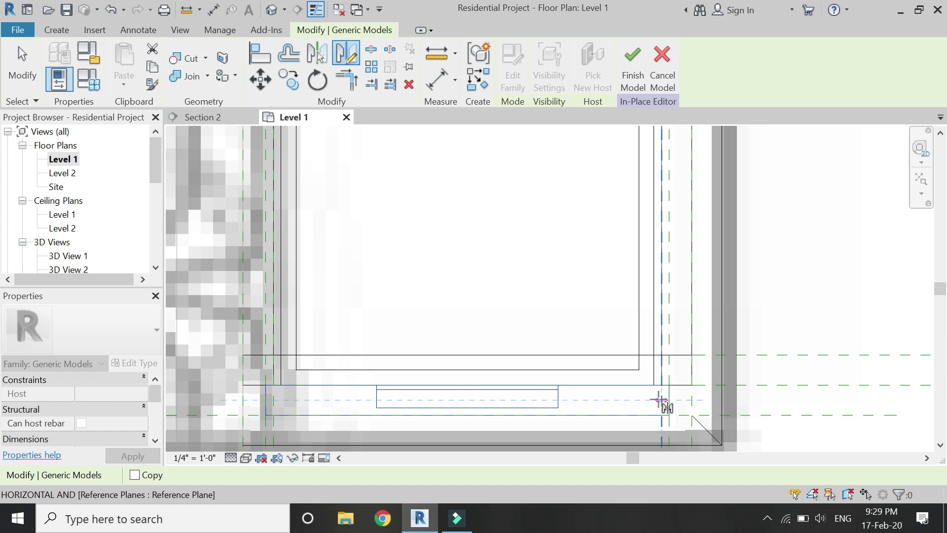
click(661, 400)
key(Escape)
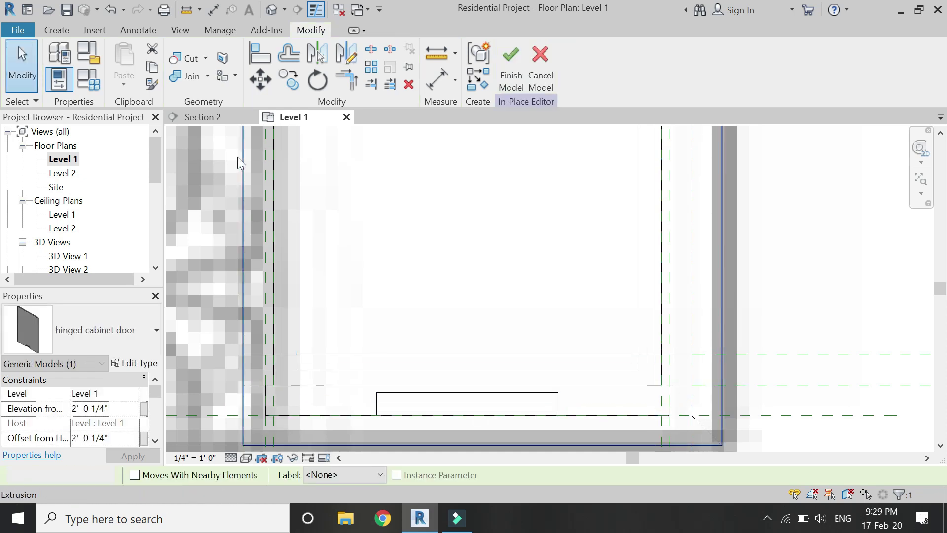
click(204, 117)
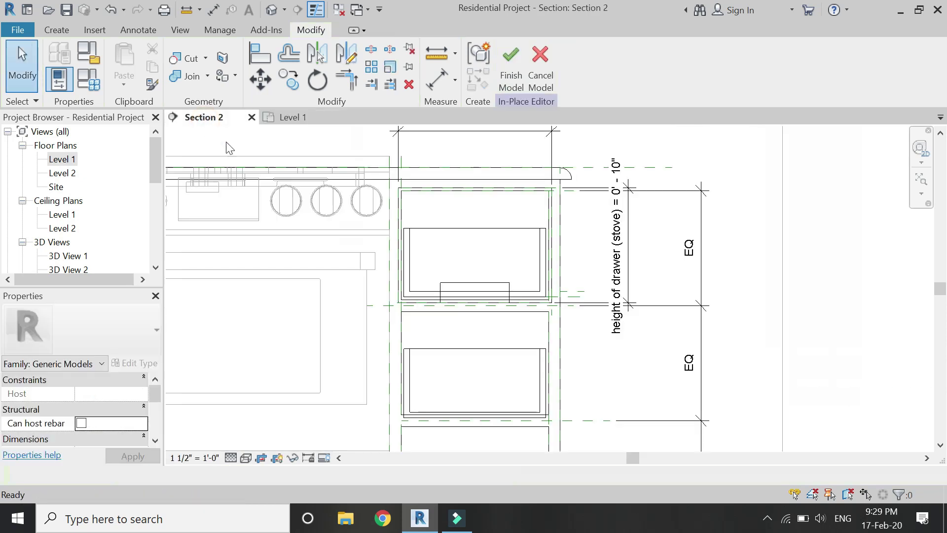
Switch the section view to the Hidden Line visual style
click(231, 457)
click(255, 386)
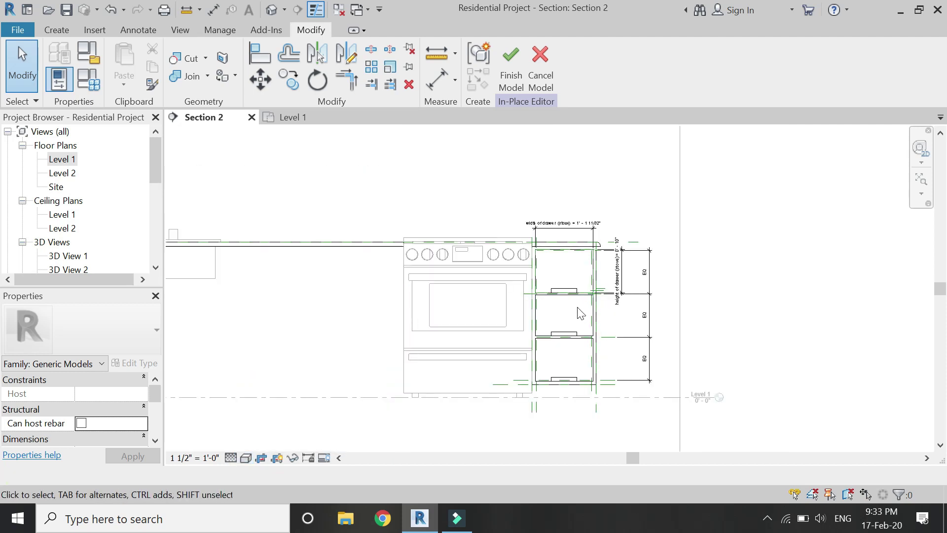
scroll(646, 293, up, 2)
click(637, 277)
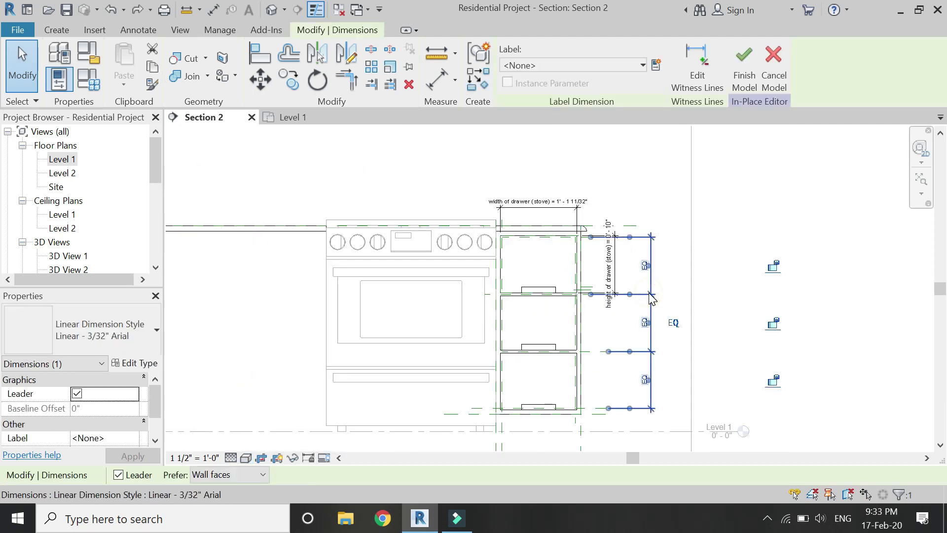
click(613, 266)
key(Escape)
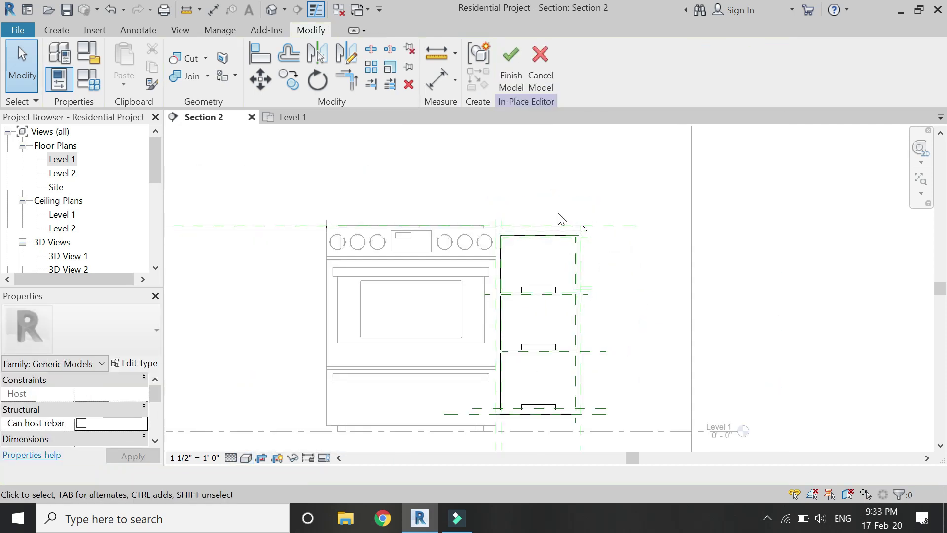
scroll(587, 256, up, 3)
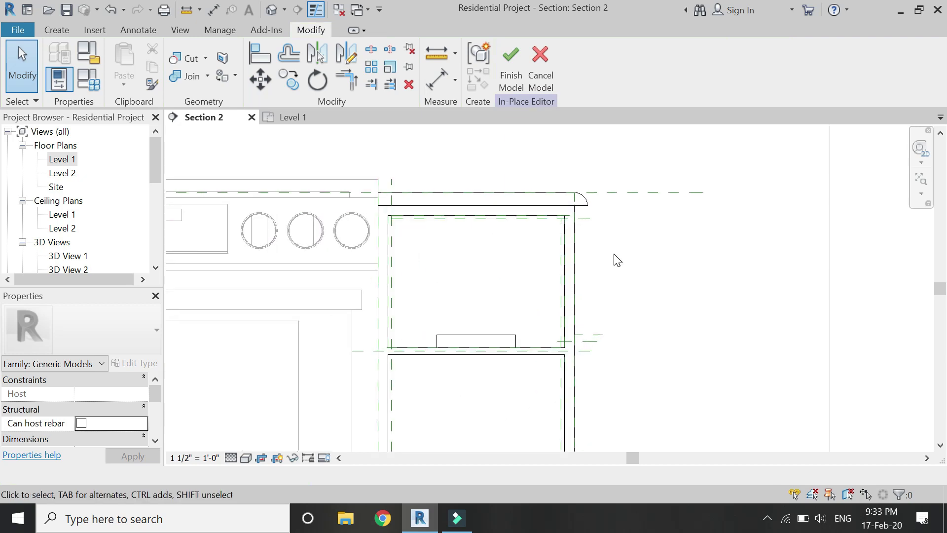
Crossing-select the three-drawer cabinet parts and mirror a copy across the range's midpoint axis
drag(620, 245, 518, 270)
drag(463, 342, 397, 425)
scroll(523, 182, down, 3)
scroll(597, 274, up, 2)
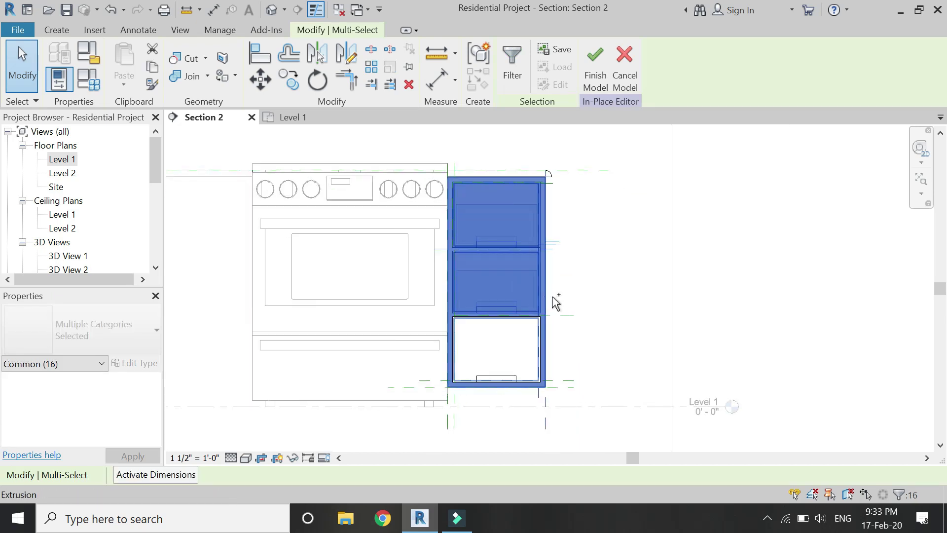
ctrl+drag(594, 267, 461, 395)
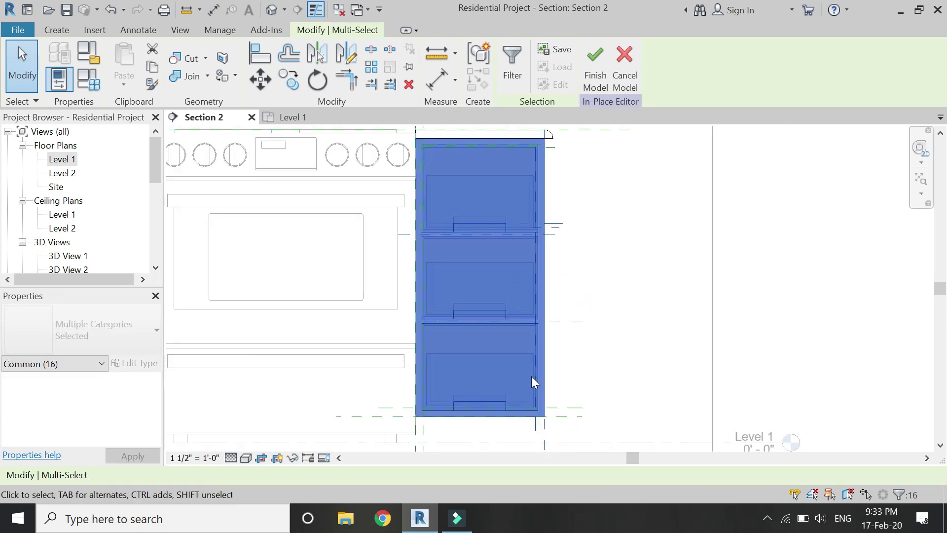
scroll(636, 342, down, 3)
click(348, 57)
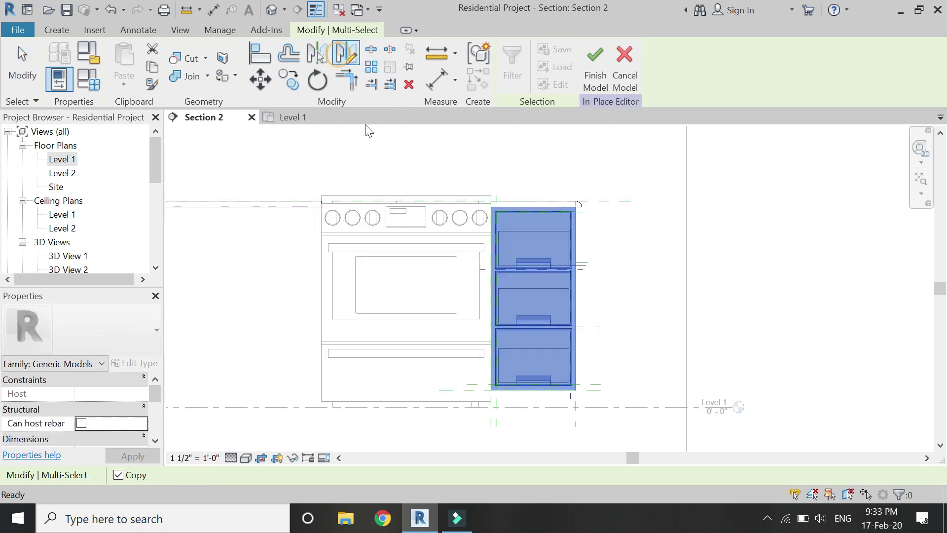
scroll(407, 197, up, 2)
click(402, 202)
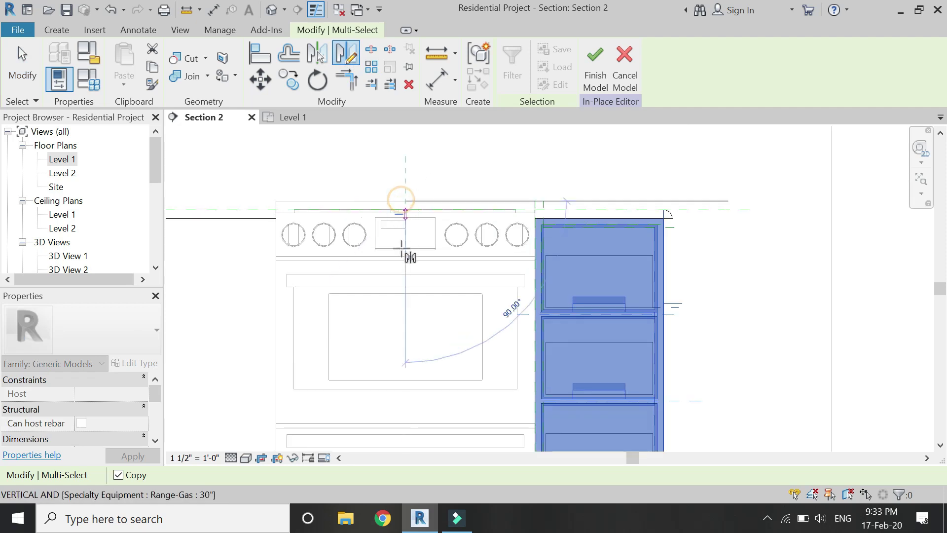
click(404, 273)
scroll(639, 262, down, 2)
key(Escape)
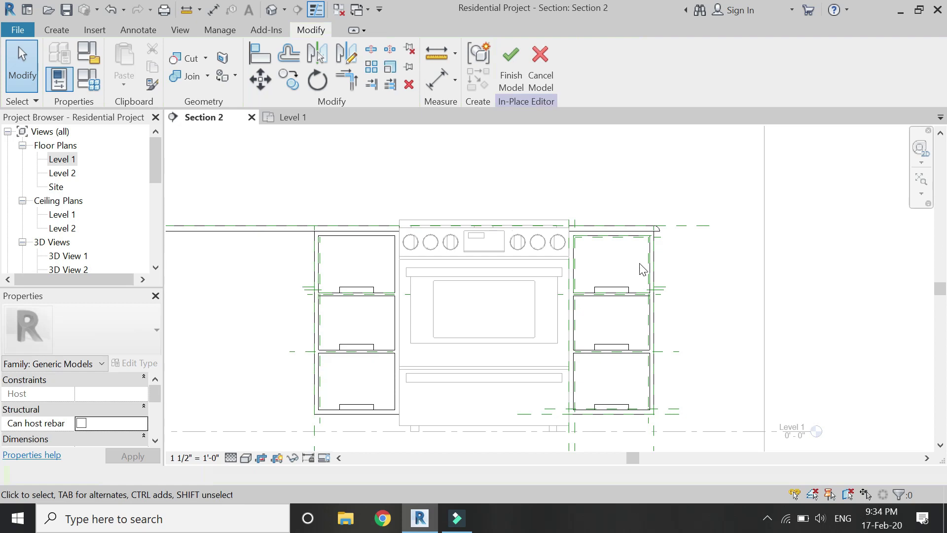
In wireframe, use Cut Geometry to cut the void from the left cabinet's drawer extrusion
click(245, 458)
click(250, 374)
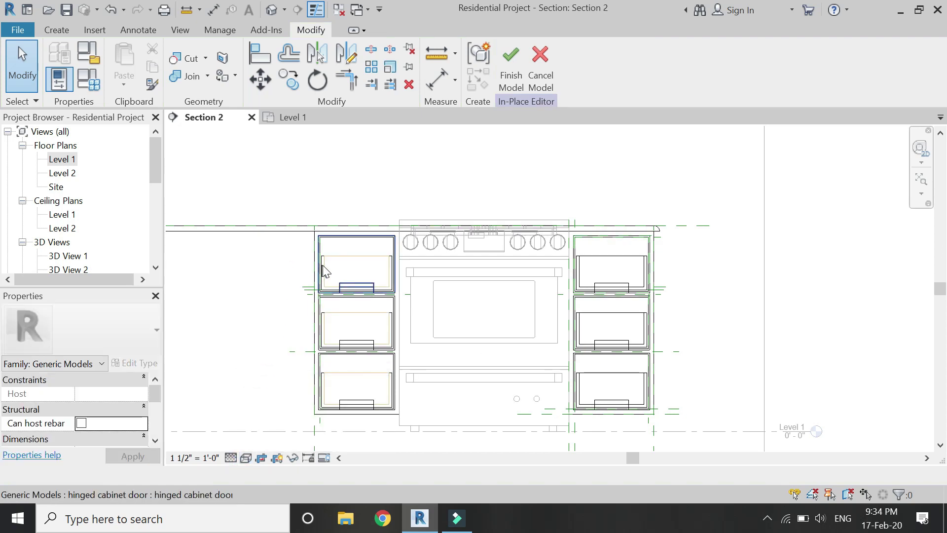
click(185, 58)
scroll(321, 267, up, 4)
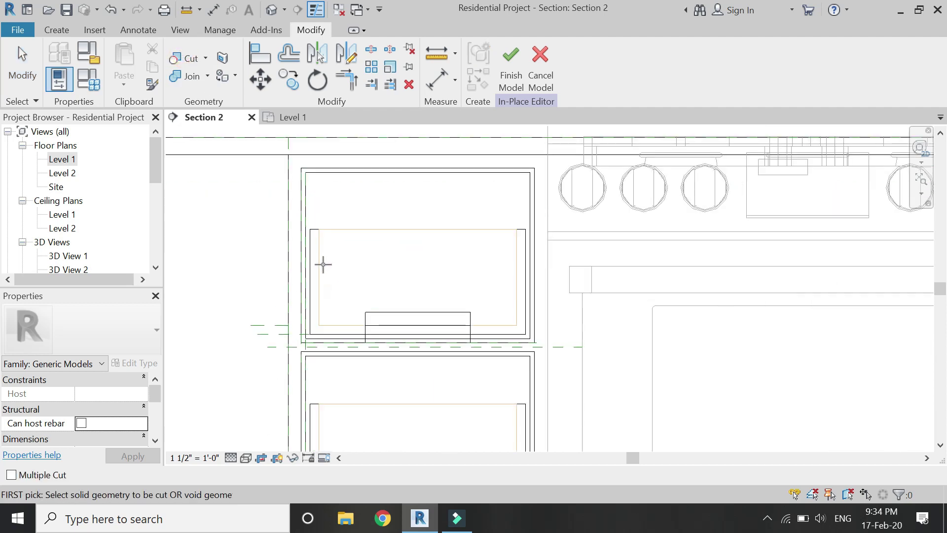
click(336, 232)
scroll(383, 186, down, 1)
scroll(335, 332, up, 2)
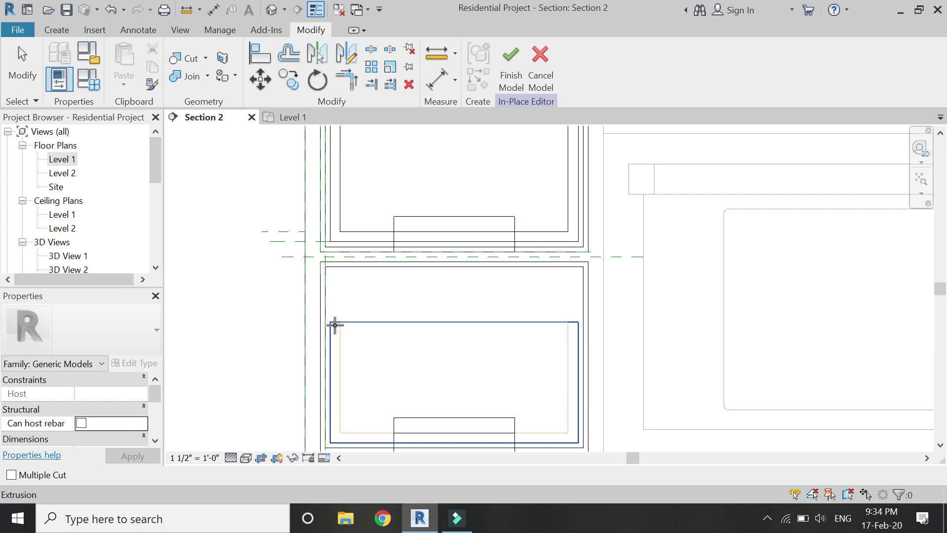
scroll(412, 208, down, 2)
scroll(386, 335, up, 2)
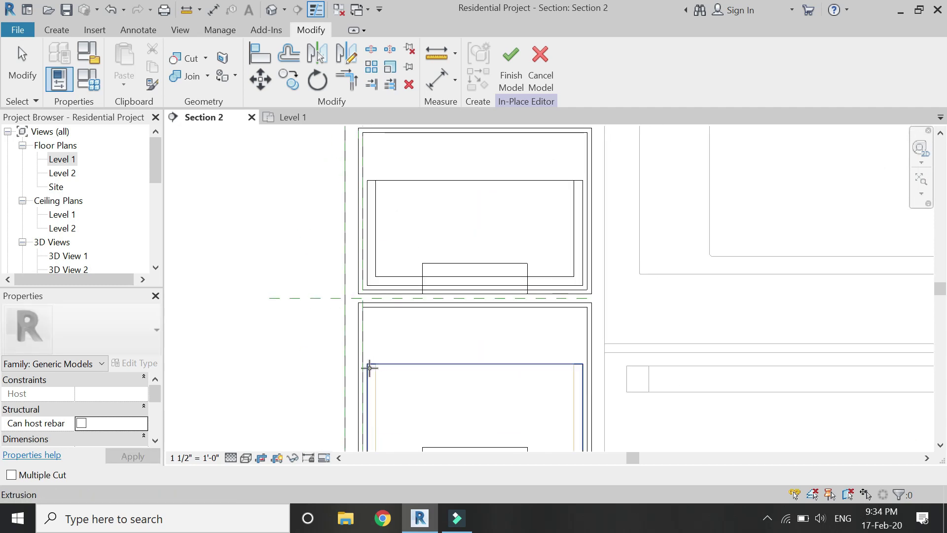
scroll(345, 360, down, 3)
key(Escape)
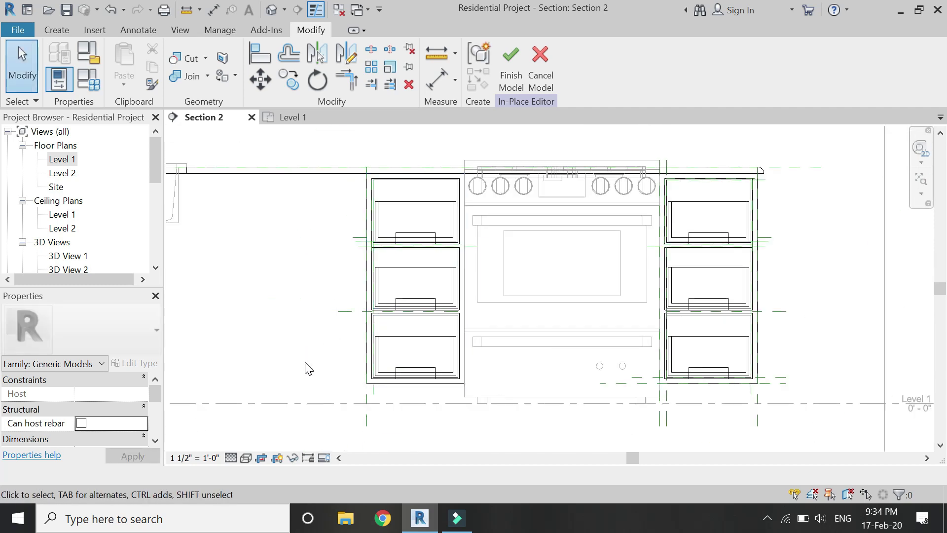
Switch the Section 2 view to the Hidden Line visual style
click(246, 458)
click(269, 383)
scroll(518, 276, down, 3)
scroll(292, 277, up, 3)
Draw a vertical reference plane at the counter's left end, plus horizontal planes at cabinet bottom and top
click(59, 31)
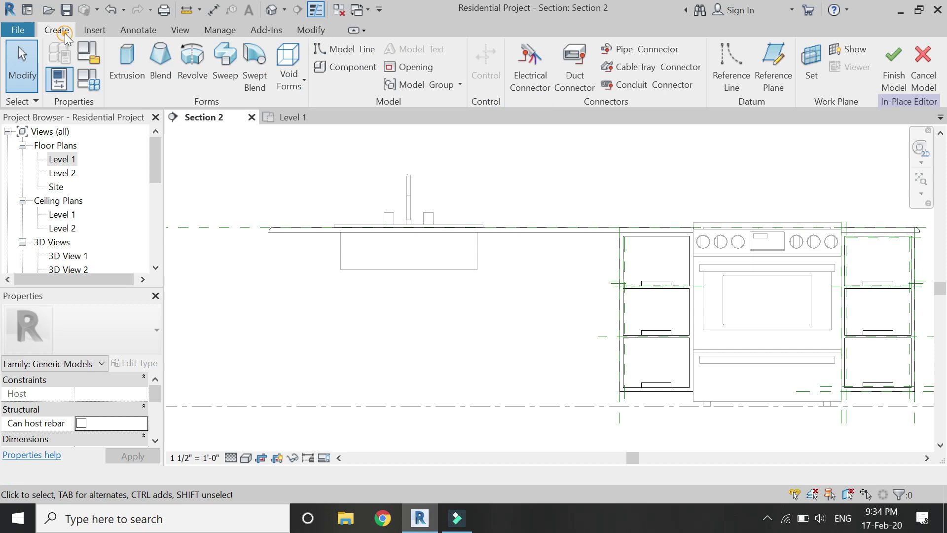
click(275, 229)
click(275, 423)
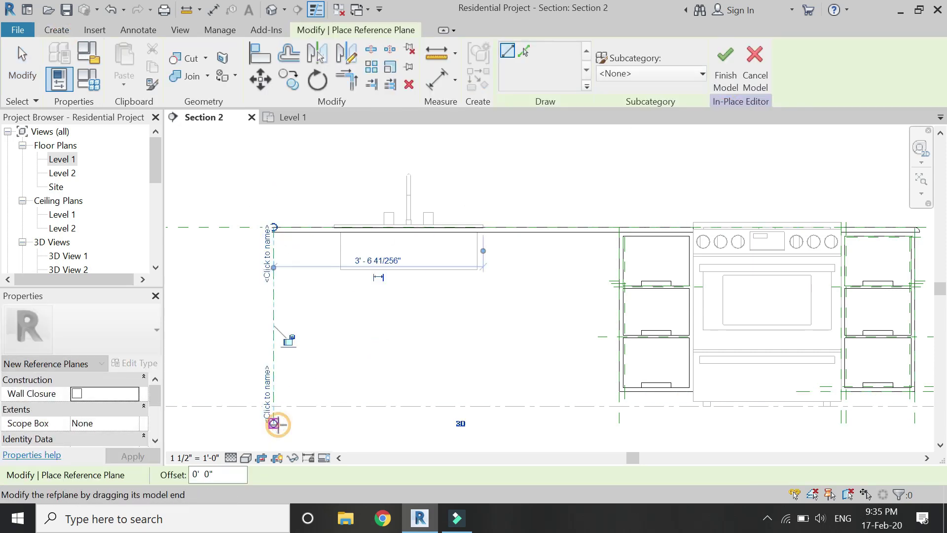
click(619, 391)
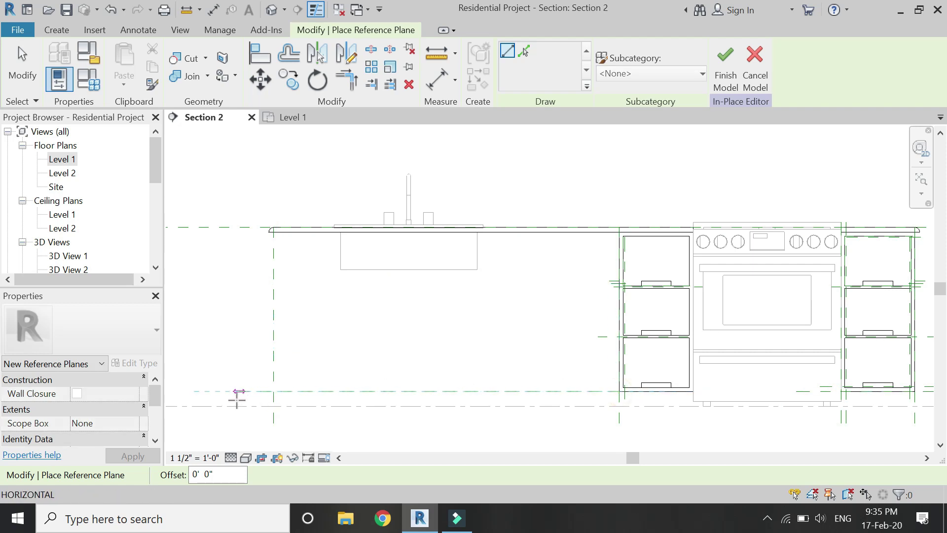
click(237, 397)
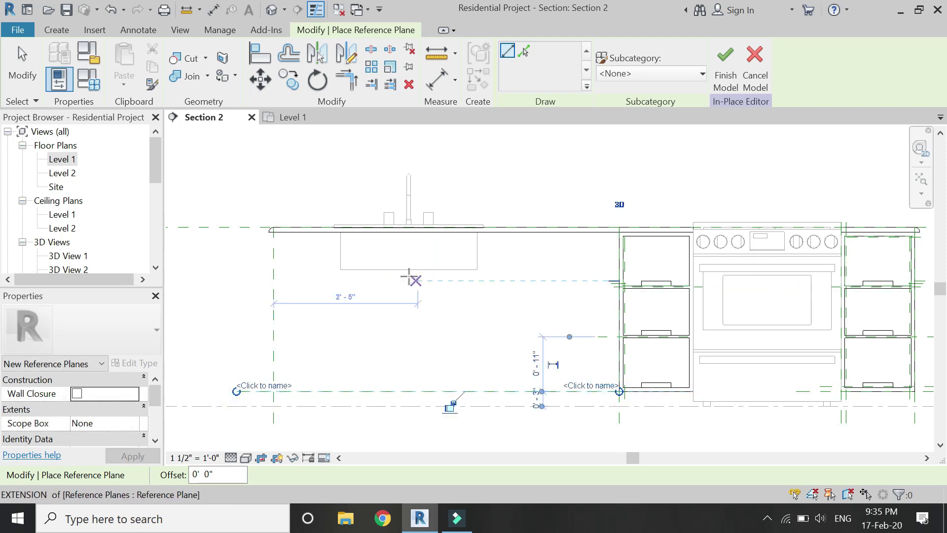
scroll(614, 237, up, 3)
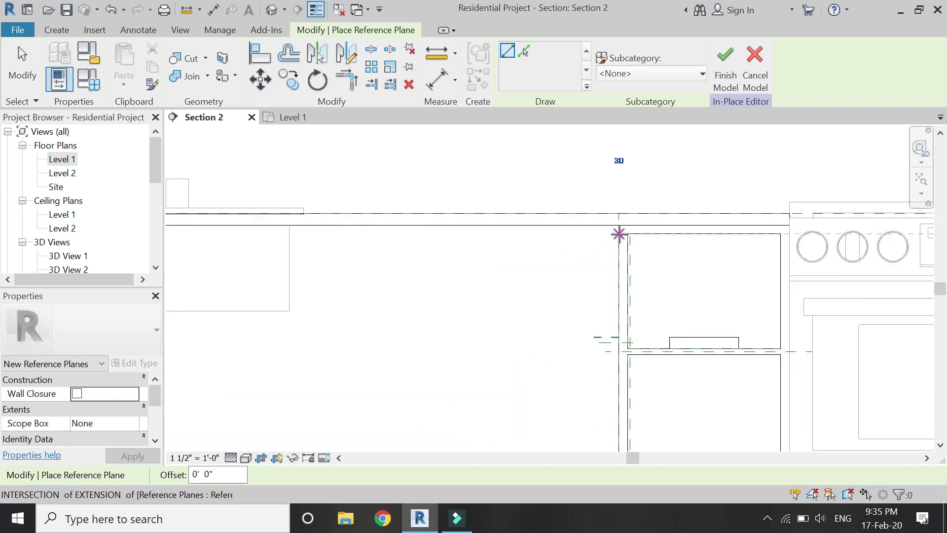
click(619, 234)
scroll(704, 254, down, 3)
click(248, 243)
scroll(345, 216, up, 2)
scroll(341, 218, up, 3)
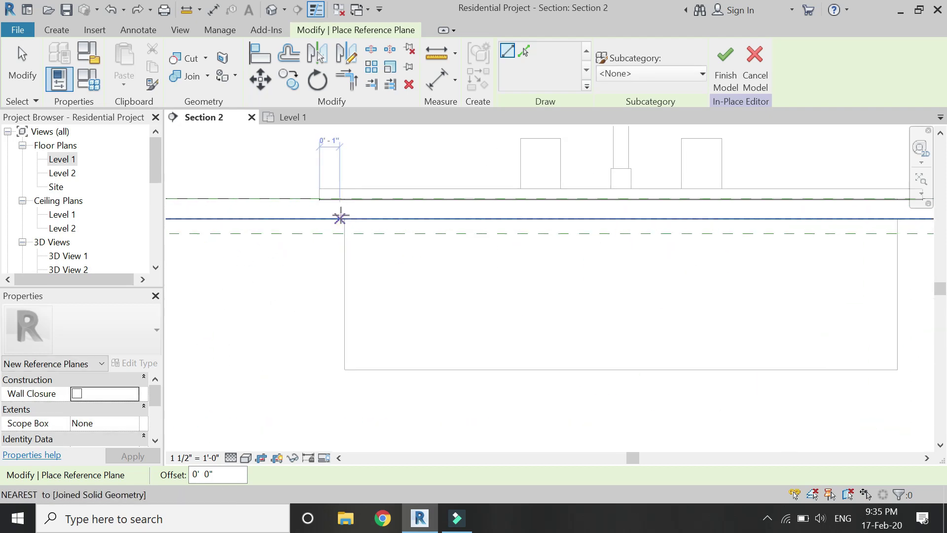
Draw a vertical reference plane along the sink's left edge down to the floor
click(343, 277)
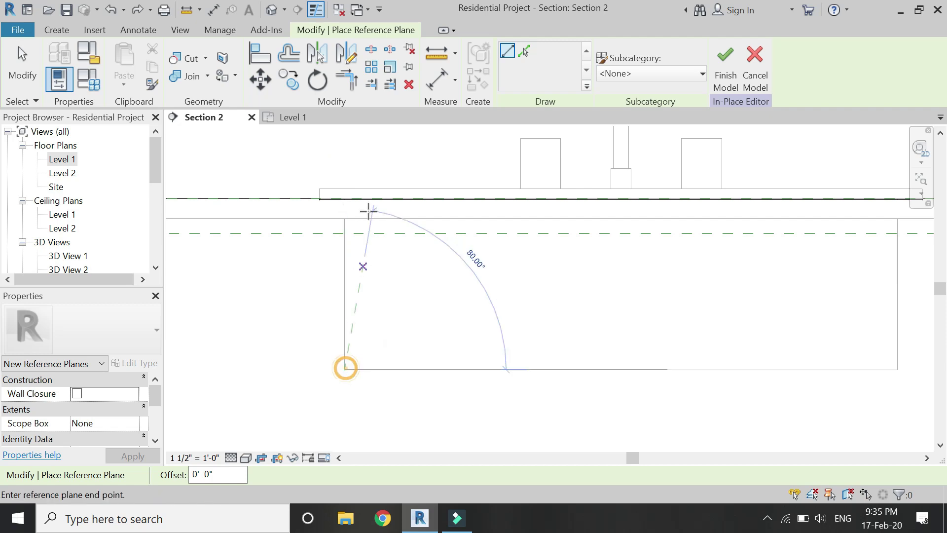
scroll(368, 212, down, 6)
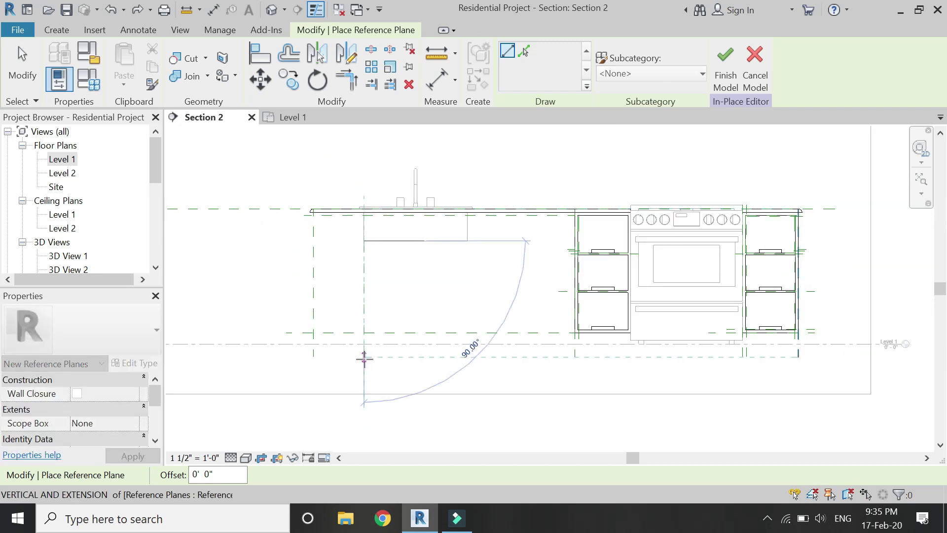
click(364, 359)
key(Escape)
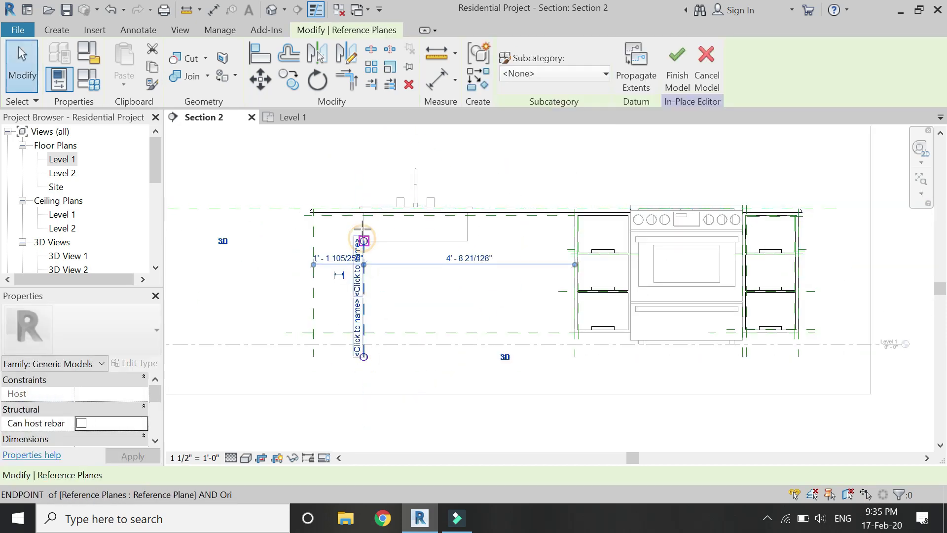
Add a vertical reference plane at the sink's right edge and extend its top above the counter
key(Escape)
scroll(473, 257, up, 2)
key(r)
key(p)
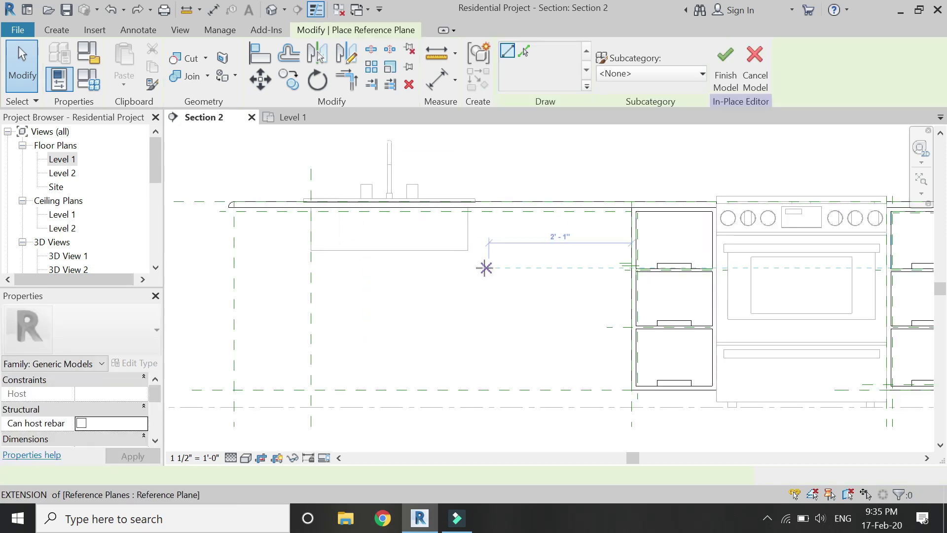
click(469, 251)
scroll(474, 380, down, 2)
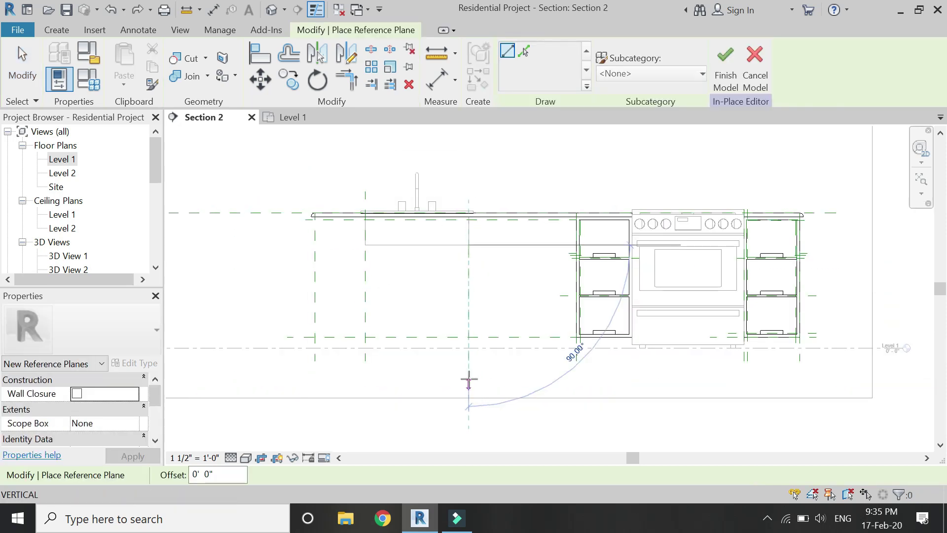
click(467, 361)
key(Escape)
key(Escape)
click(472, 254)
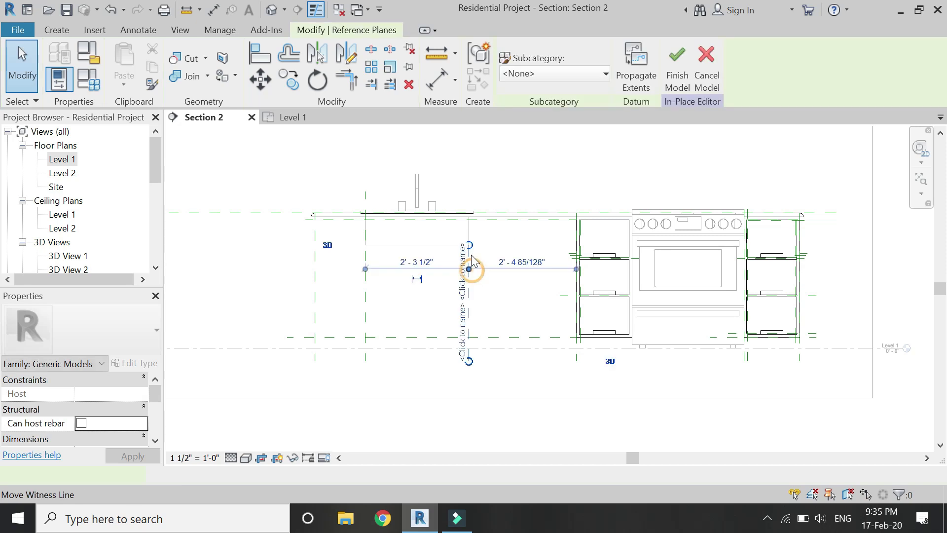
drag(469, 245, 471, 192)
Draw a vertical reference plane at the countertop corner and set it 1" from its neighbour
key(Escape)
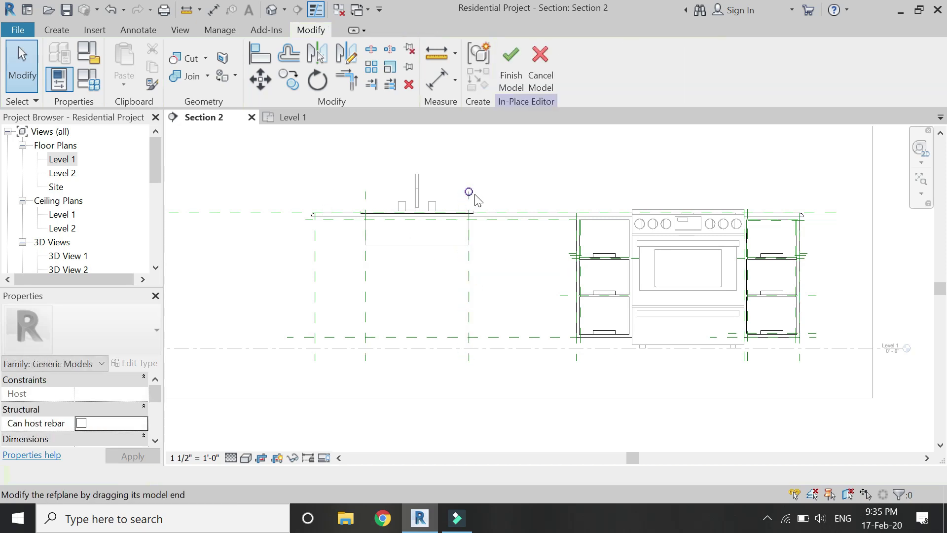
key(r)
key(p)
scroll(556, 215, up, 1)
scroll(446, 223, up, 3)
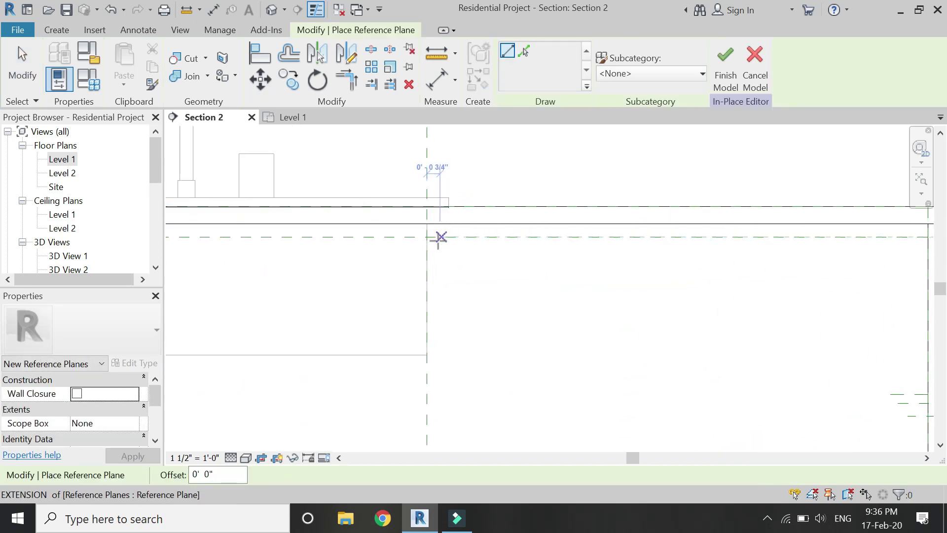
click(448, 237)
scroll(446, 207, down, 2)
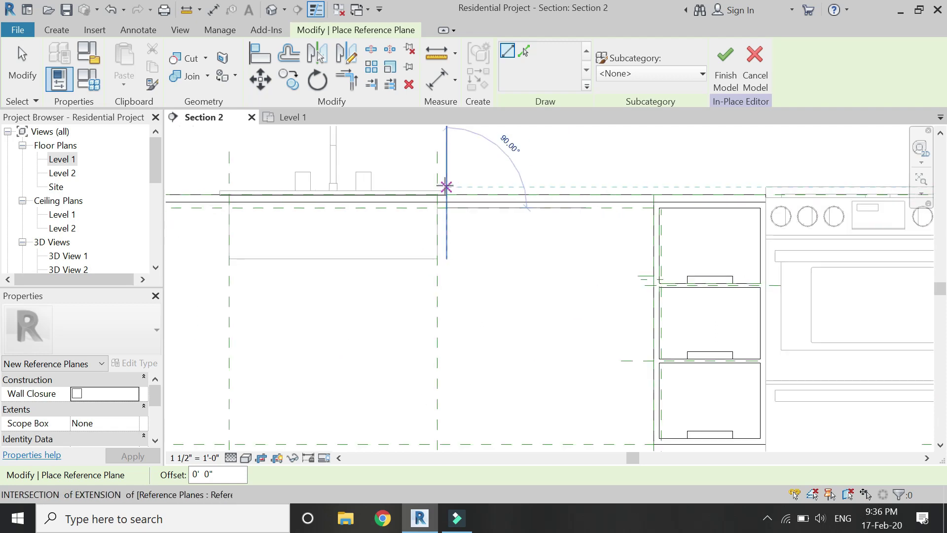
scroll(449, 306, down, 2)
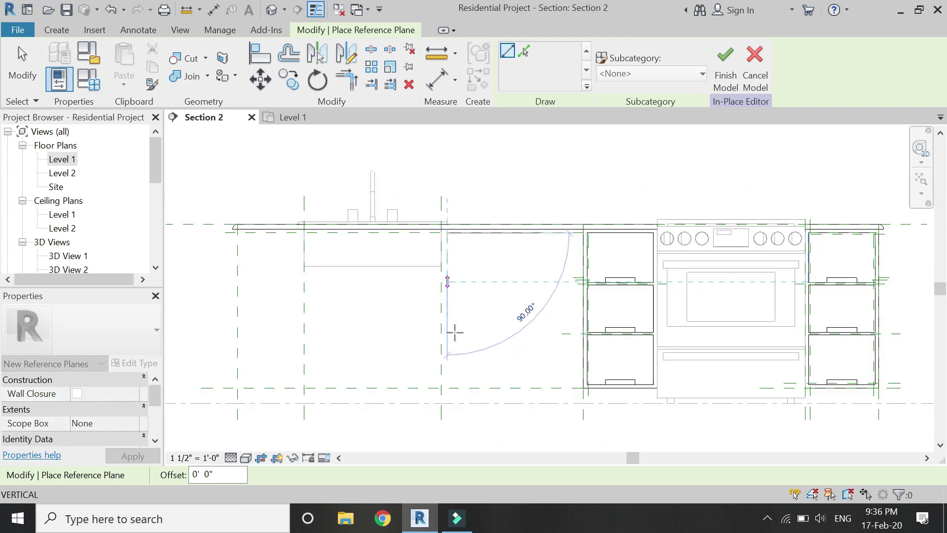
click(448, 419)
key(Escape)
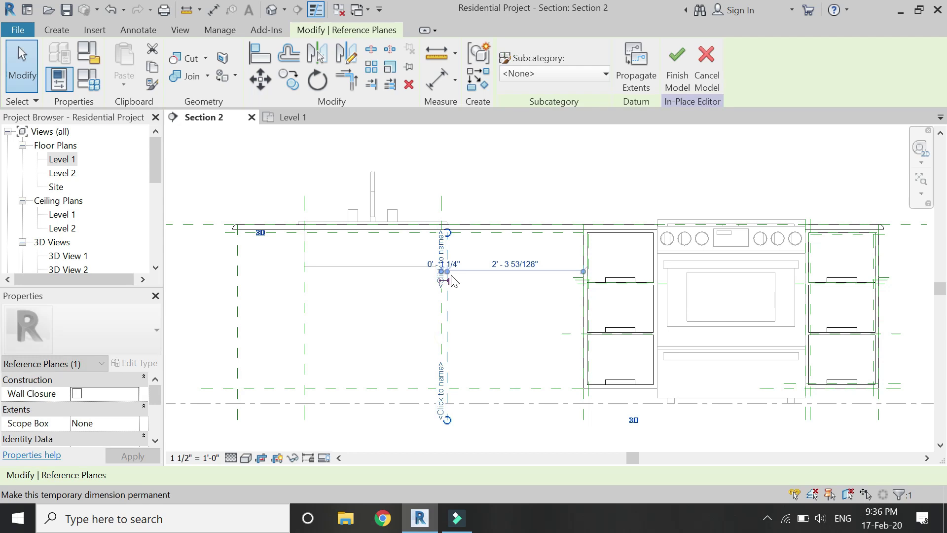
scroll(453, 280, up, 4)
click(432, 262)
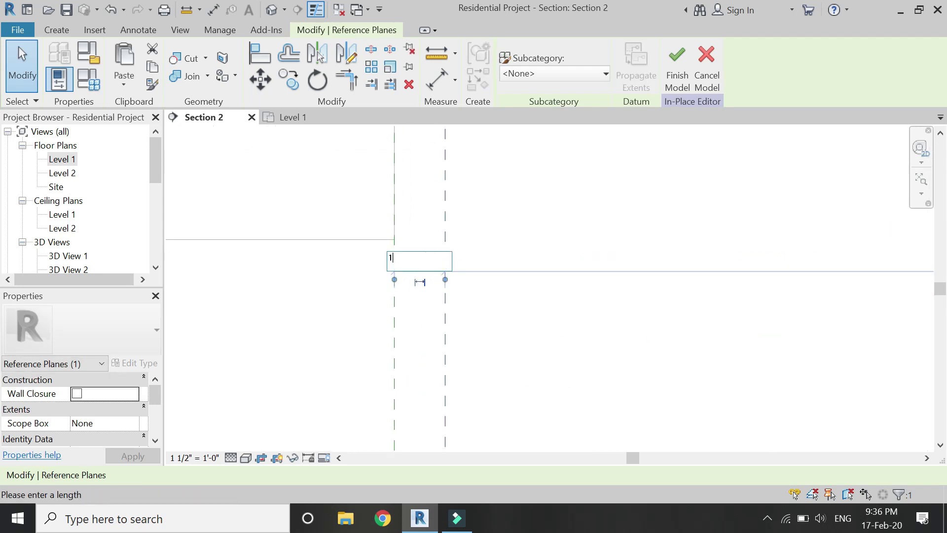
text(1")
key(Return)
key(Escape)
Add another vertical reference plane at the cabinet top edge, spaced 1" from its neighbour
scroll(534, 271, down, 4)
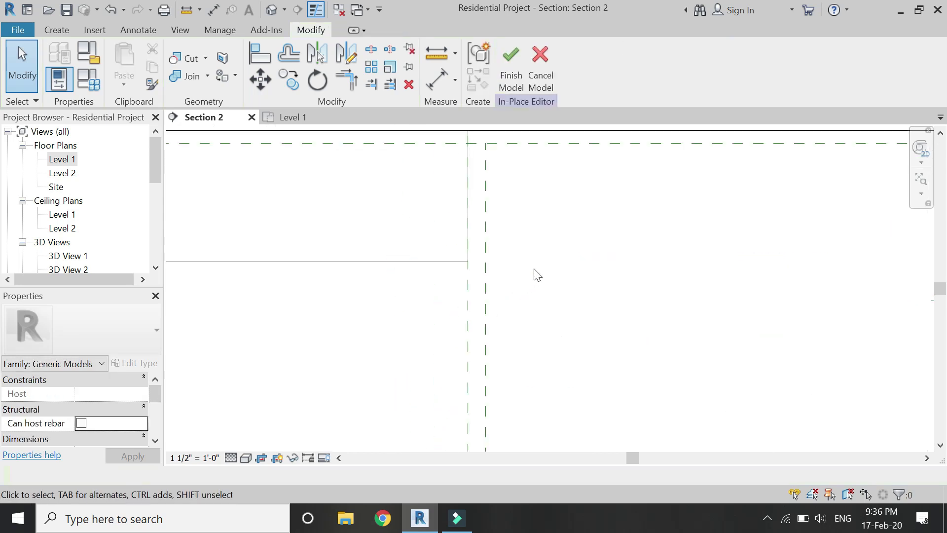
scroll(624, 232, down, 2)
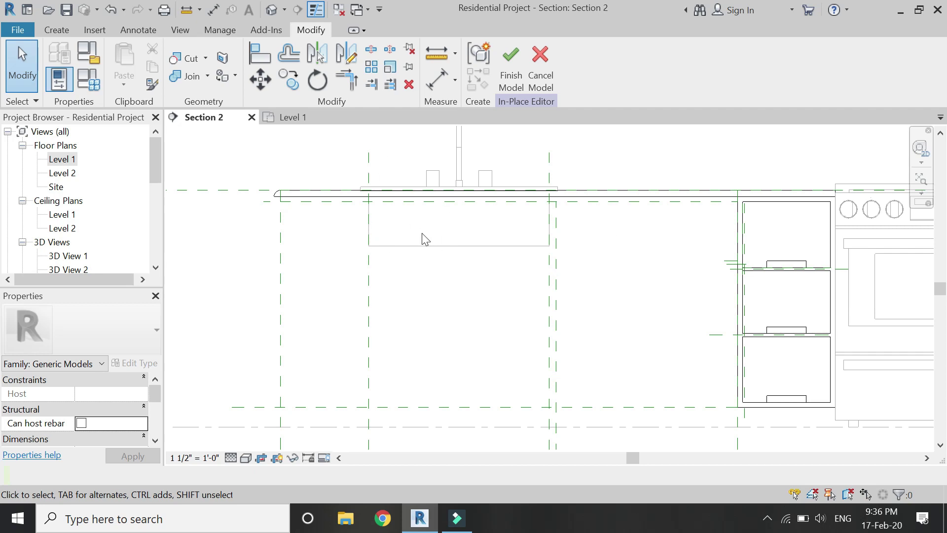
scroll(359, 198, up, 3)
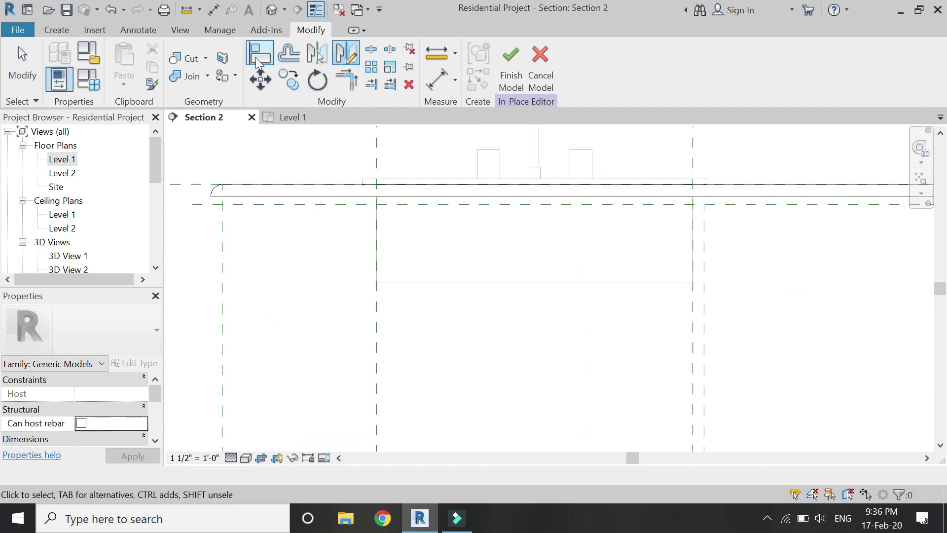
key(r)
key(p)
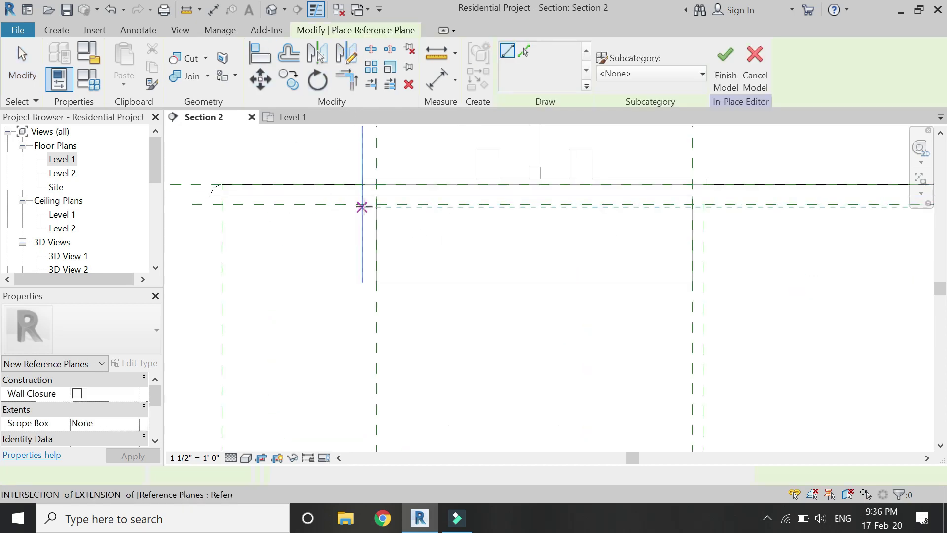
scroll(362, 206, down, 3)
click(364, 171)
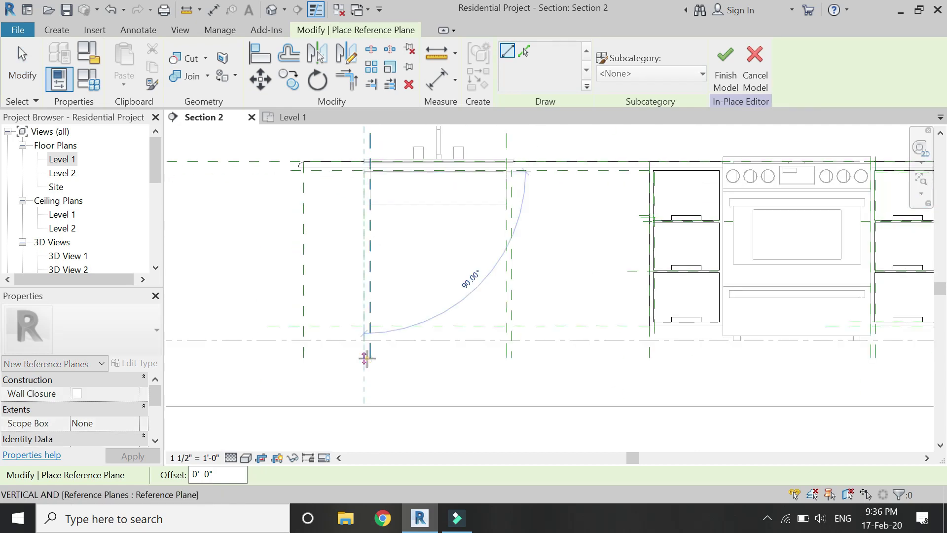
click(365, 341)
scroll(357, 256, up, 5)
key(Escape)
click(369, 266)
scroll(372, 303, down, 2)
scroll(391, 250, up, 5)
click(412, 270)
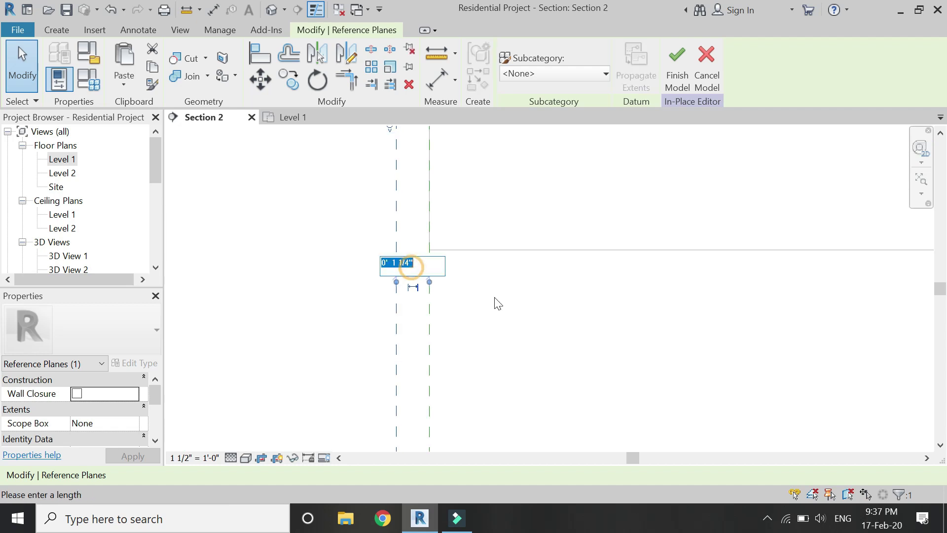
key(Return)
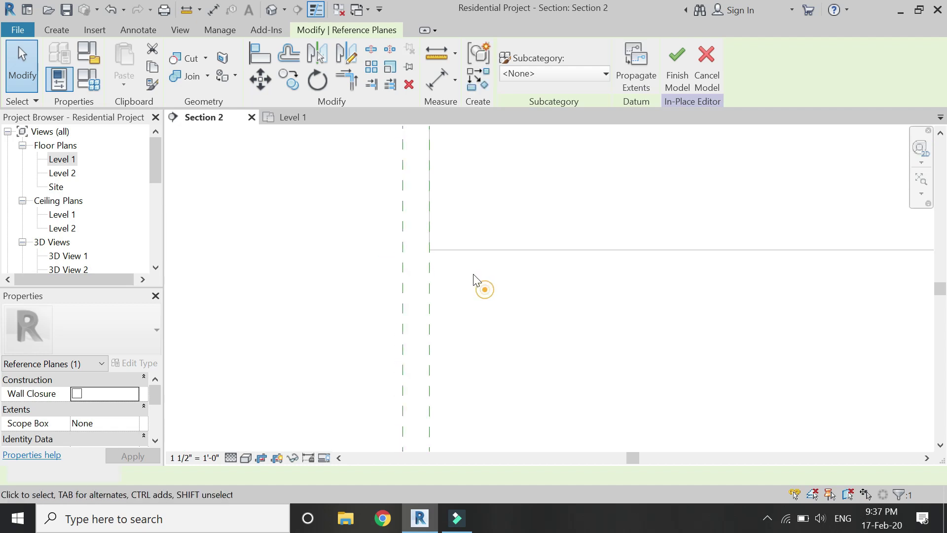
key(Escape)
Draw one more vertical reference plane for the cabinet frame
scroll(451, 215, down, 4)
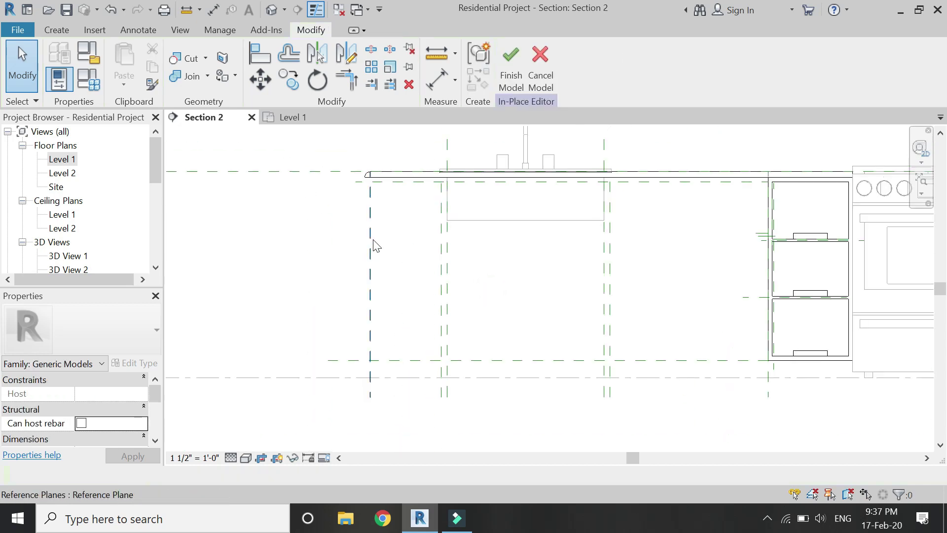
key(p)
scroll(371, 387, up, 2)
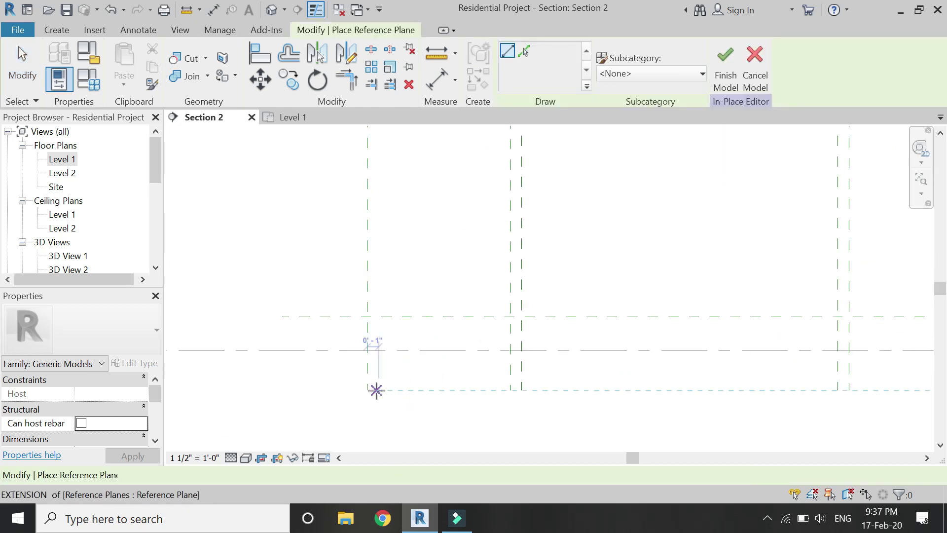
click(380, 402)
scroll(380, 406, down, 1)
click(384, 198)
Draw a horizontal reference plane near the cabinet bottom, running beside the drawers
scroll(336, 373, down, 1)
click(326, 363)
scroll(664, 366, up, 3)
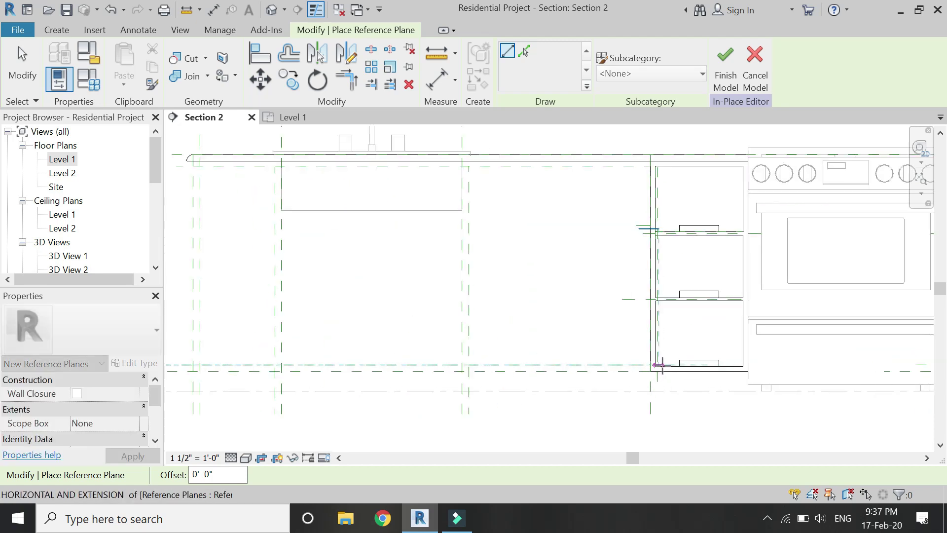
scroll(654, 397, down, 3)
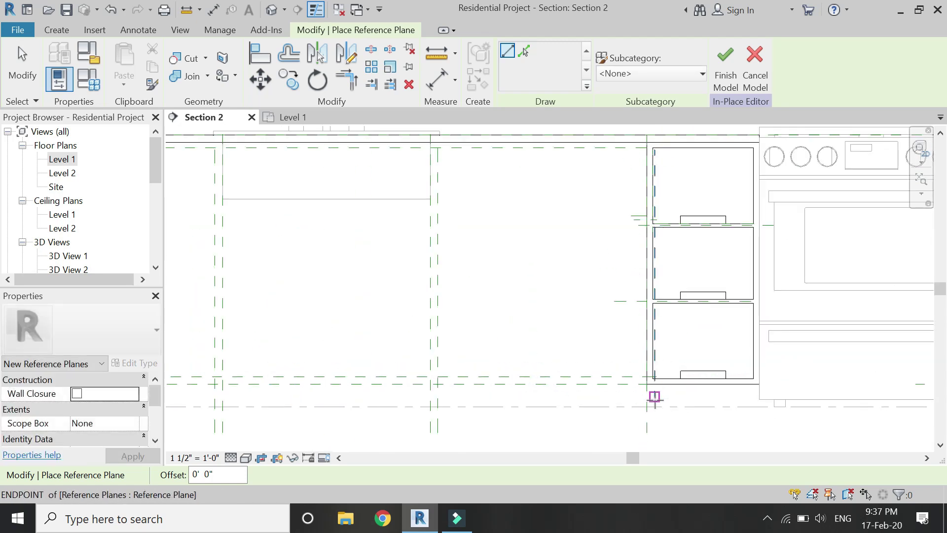
click(571, 385)
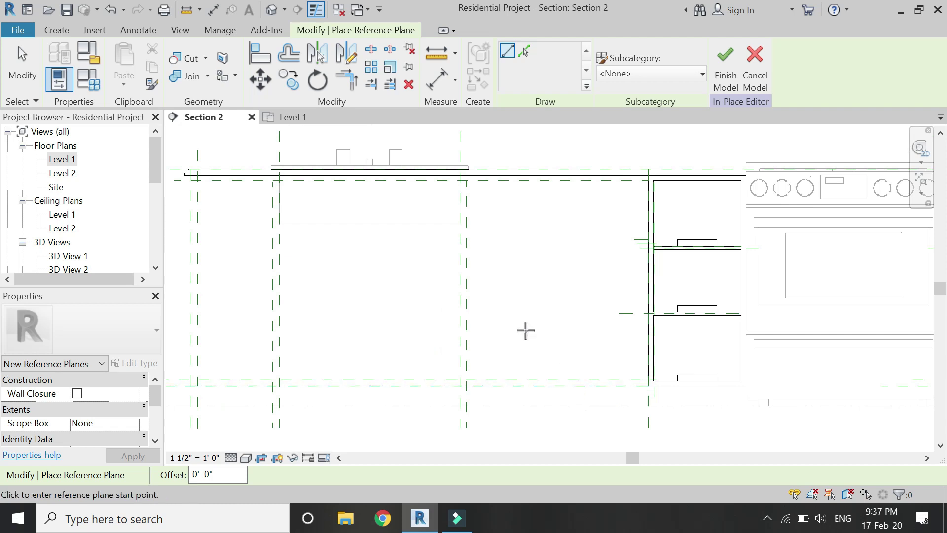
scroll(415, 344, down, 1)
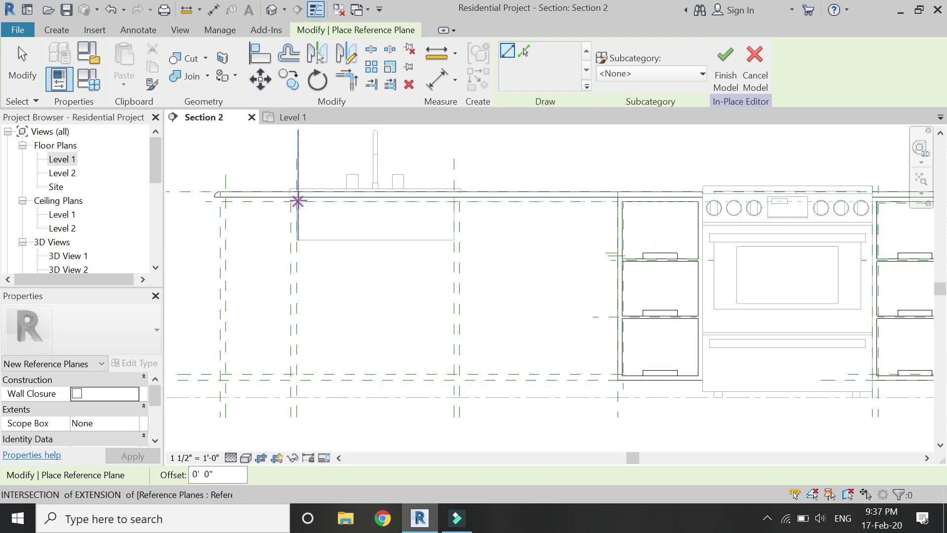
click(61, 30)
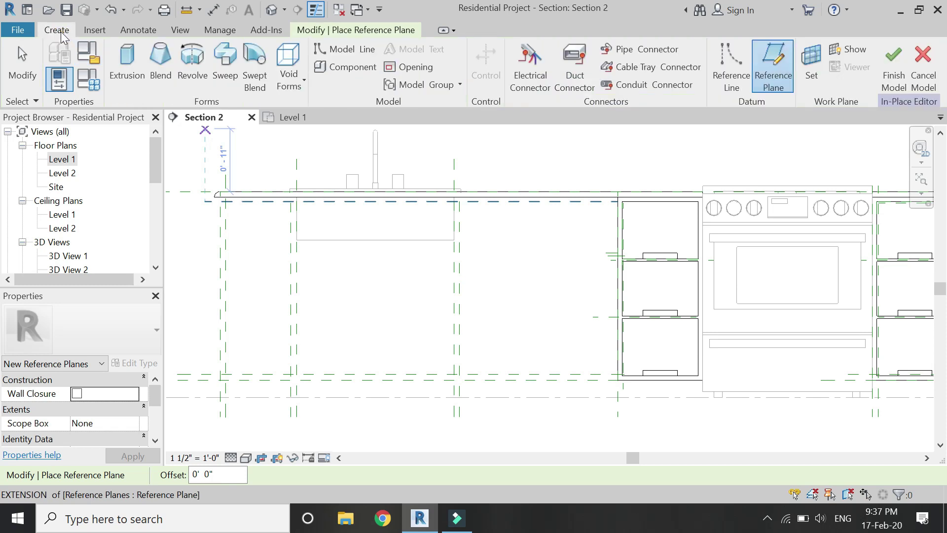
On work plane Reference Plane : a, sketch the cabinet rectangle between plane intersections and finish the extrusion
click(127, 64)
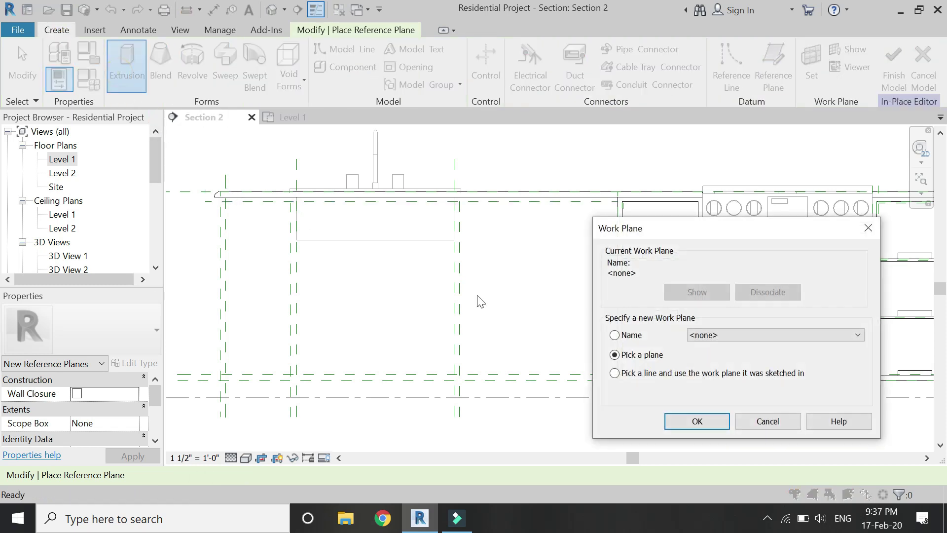
click(746, 334)
click(730, 390)
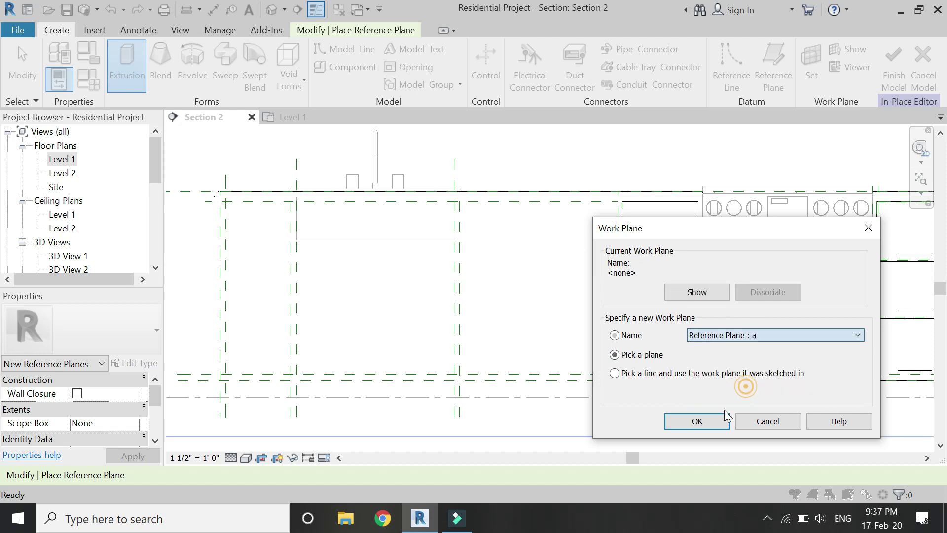
click(720, 418)
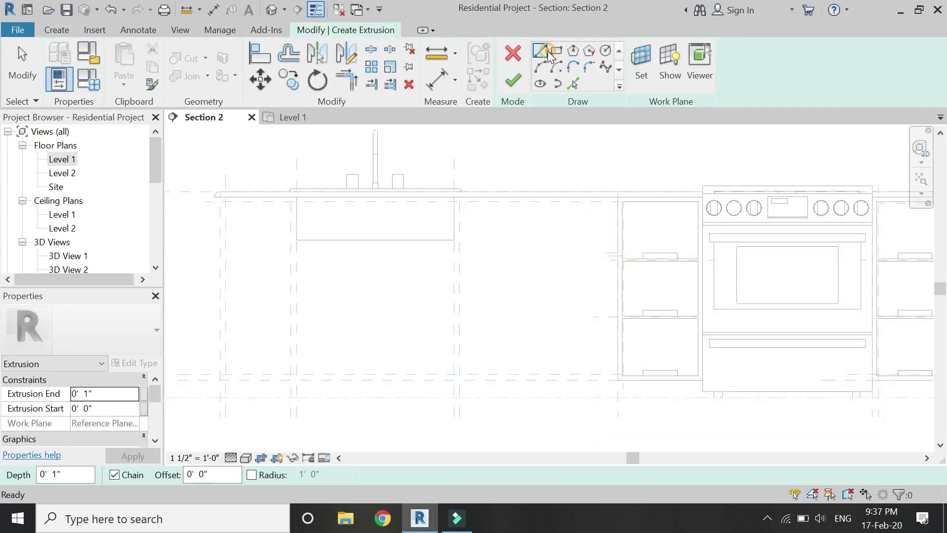
click(555, 51)
scroll(232, 200, up, 3)
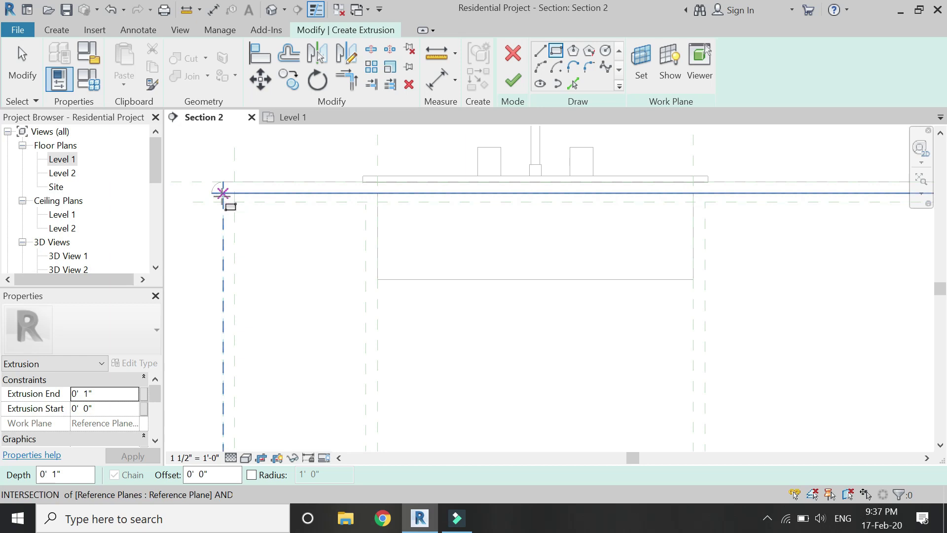
click(223, 193)
scroll(332, 181, down, 2)
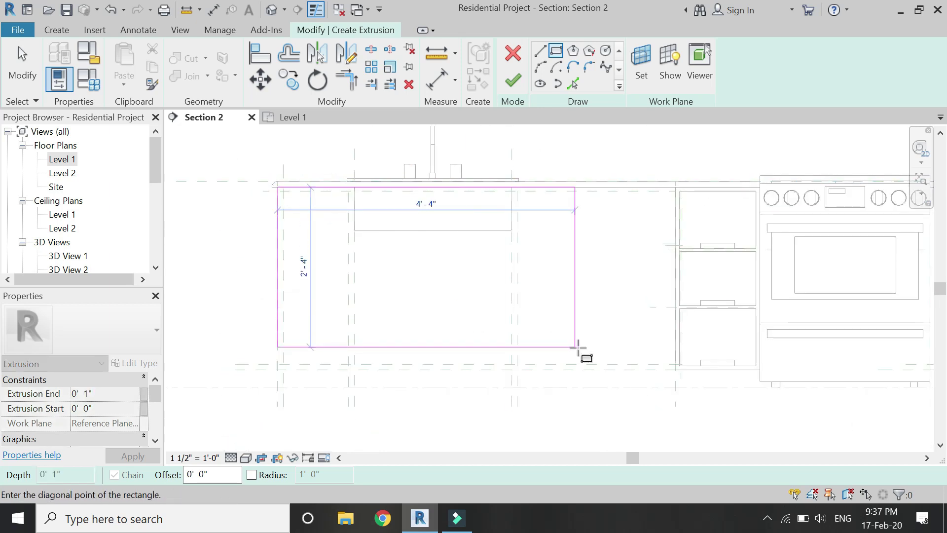
scroll(581, 349, up, 1)
click(707, 377)
scroll(587, 416, down, 3)
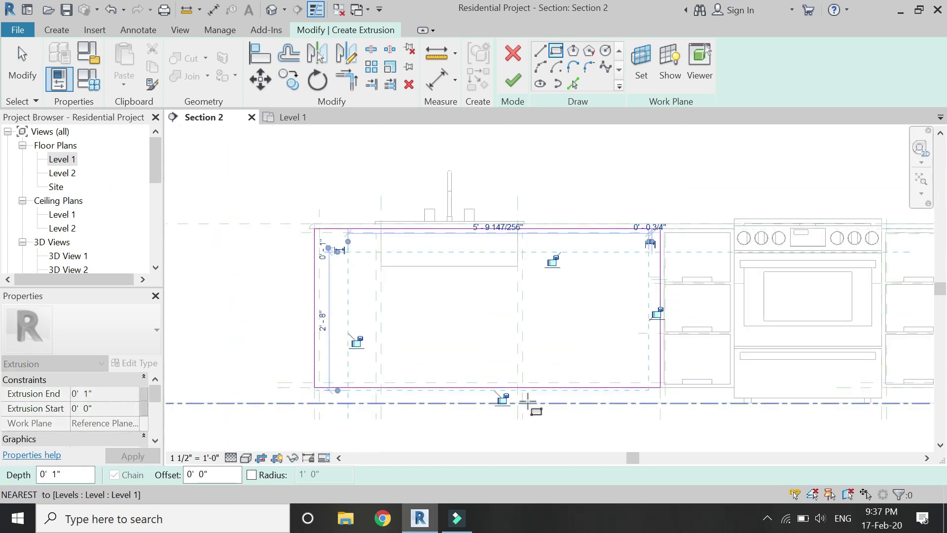
click(523, 82)
In the Level 1 plan, deepen the cabinet extrusion to 1' 7 175/256" toward the back wall
click(296, 117)
drag(379, 352, 371, 295)
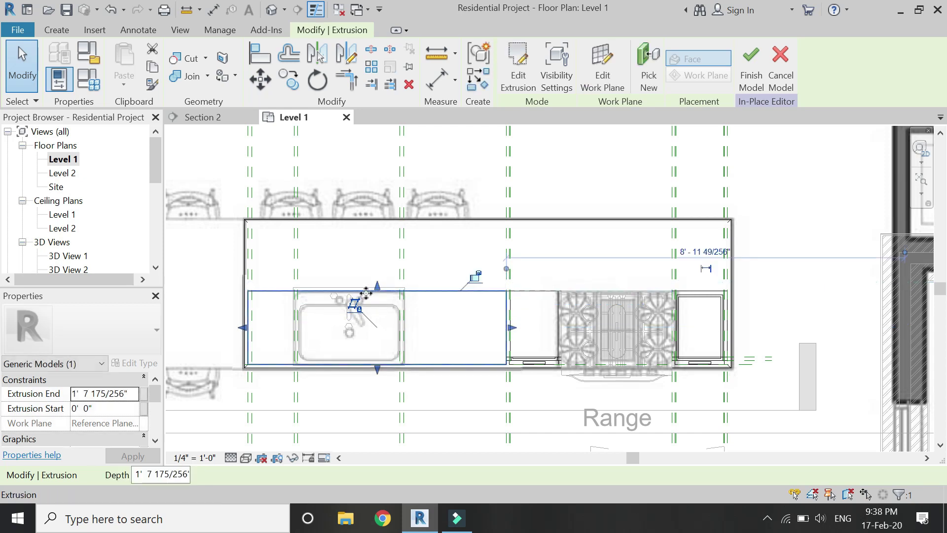
scroll(372, 290, up, 2)
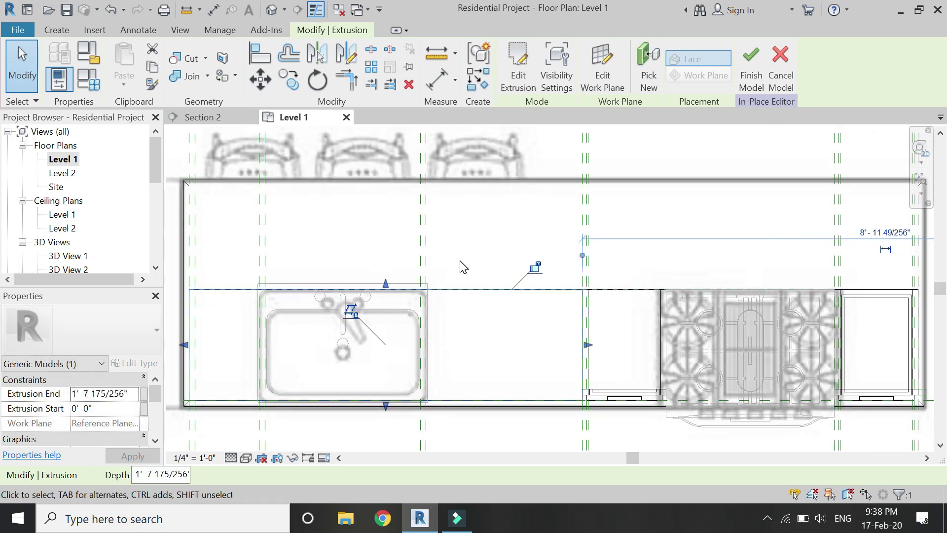
click(488, 241)
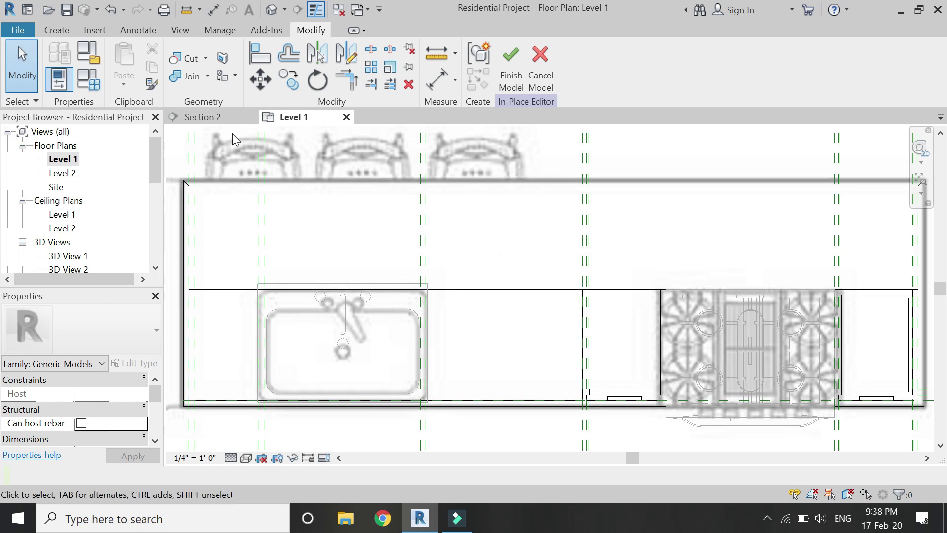
click(228, 119)
Start a void extrusion on the cabinet's front face as work plane
click(413, 251)
scroll(413, 251, up, 1)
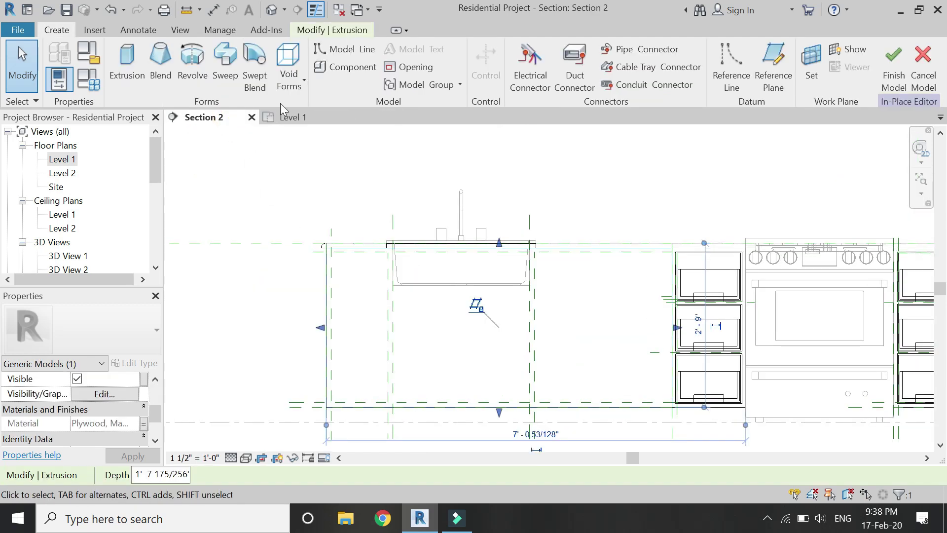
click(288, 79)
click(296, 163)
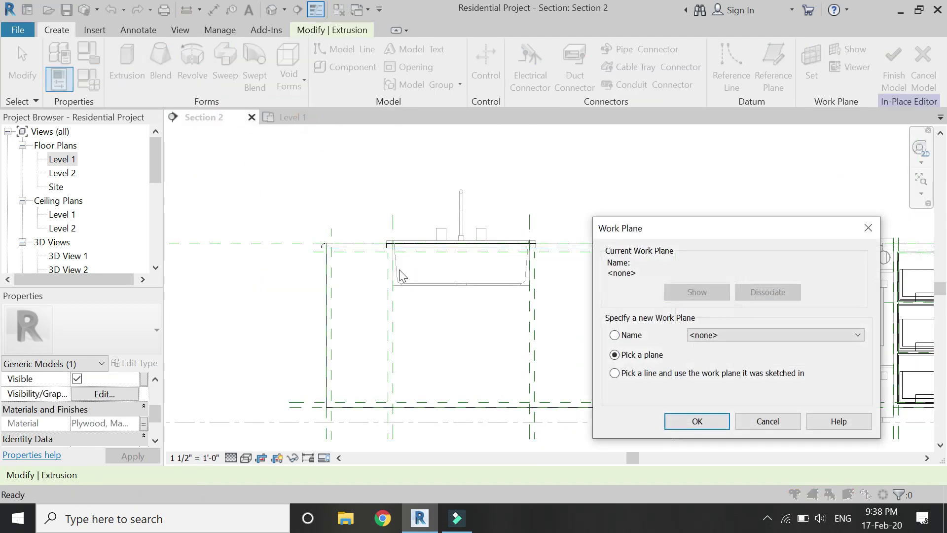
click(697, 421)
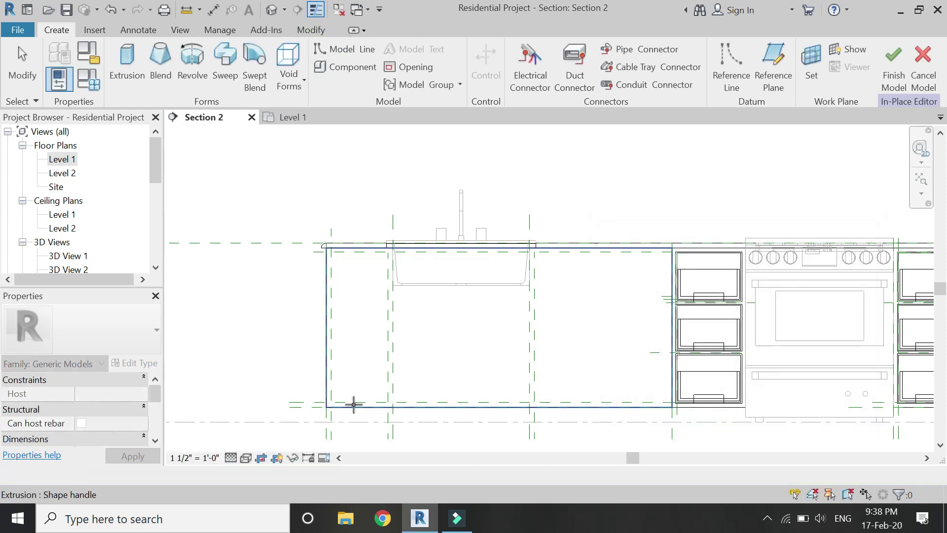
click(354, 408)
Sketch the narrow left frame opening as a void rectangle
click(556, 53)
scroll(345, 264, up, 2)
scroll(332, 245, down, 2)
click(331, 252)
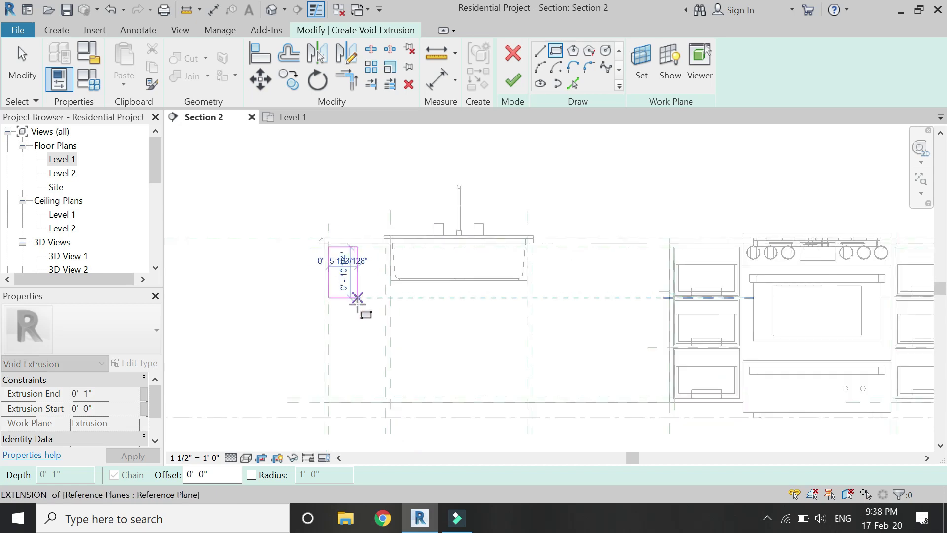
click(385, 396)
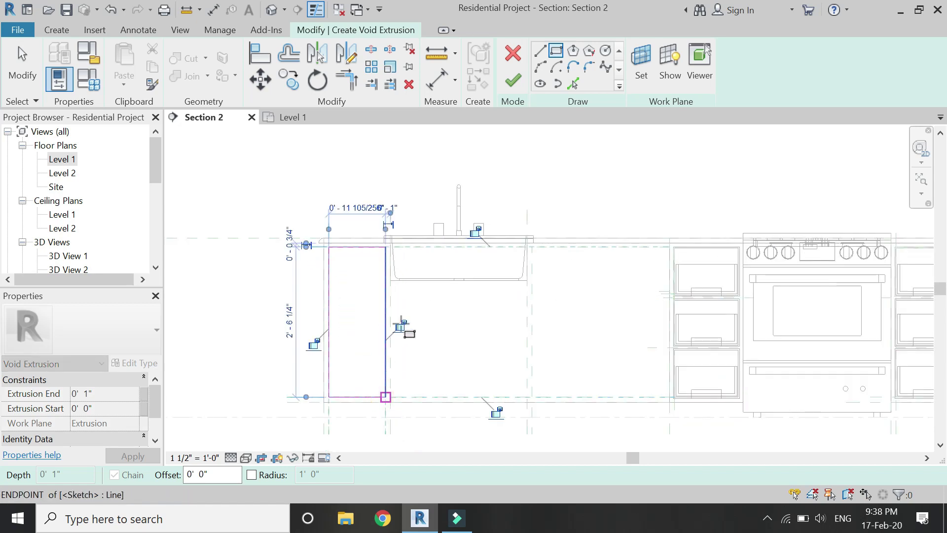
scroll(390, 254, up, 2)
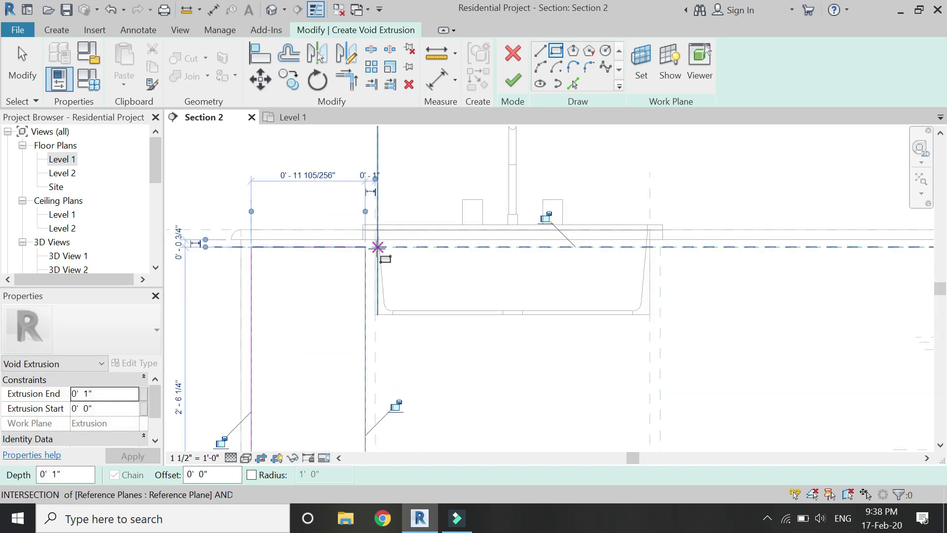
scroll(378, 246, up, 3)
Sketch two more void rectangles under the sink, snapped to reference-plane intersections
click(378, 247)
scroll(379, 237, down, 4)
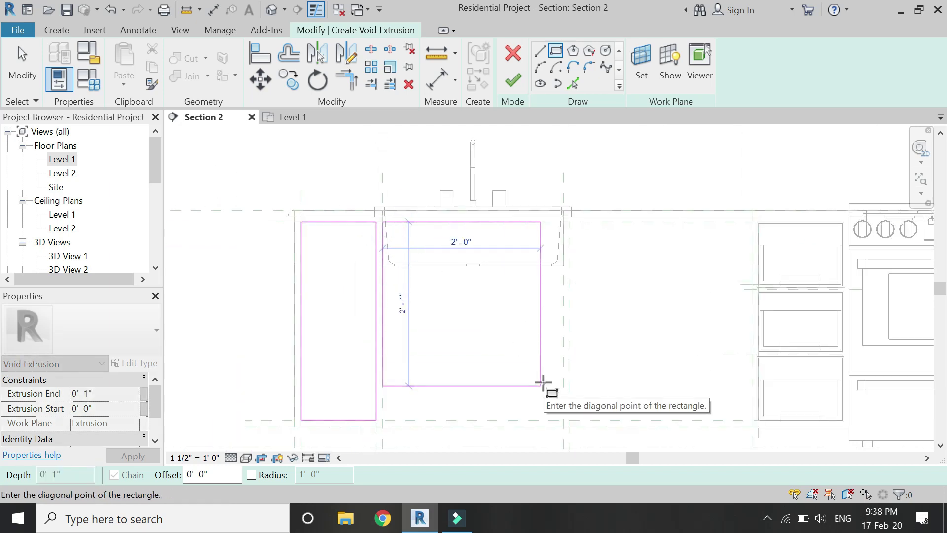
scroll(546, 389, up, 2)
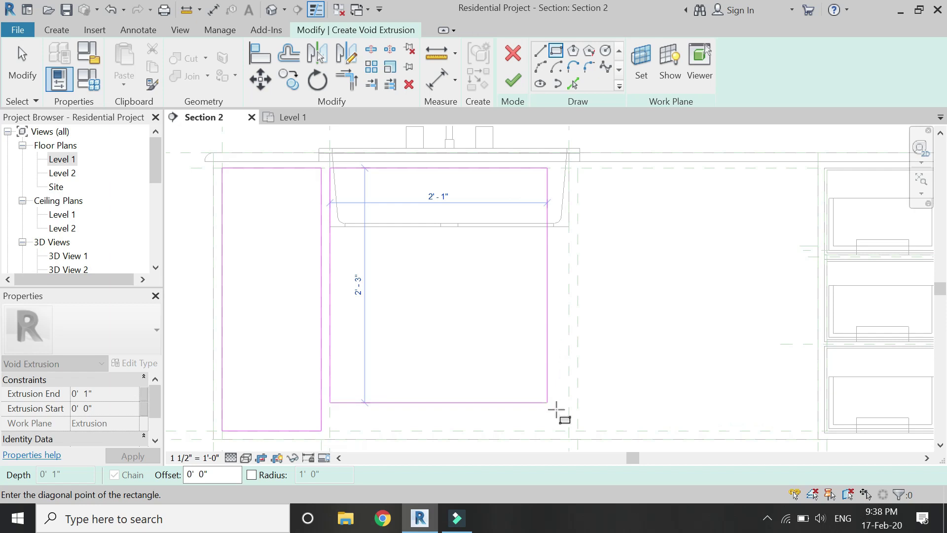
click(563, 420)
scroll(491, 250, down, 3)
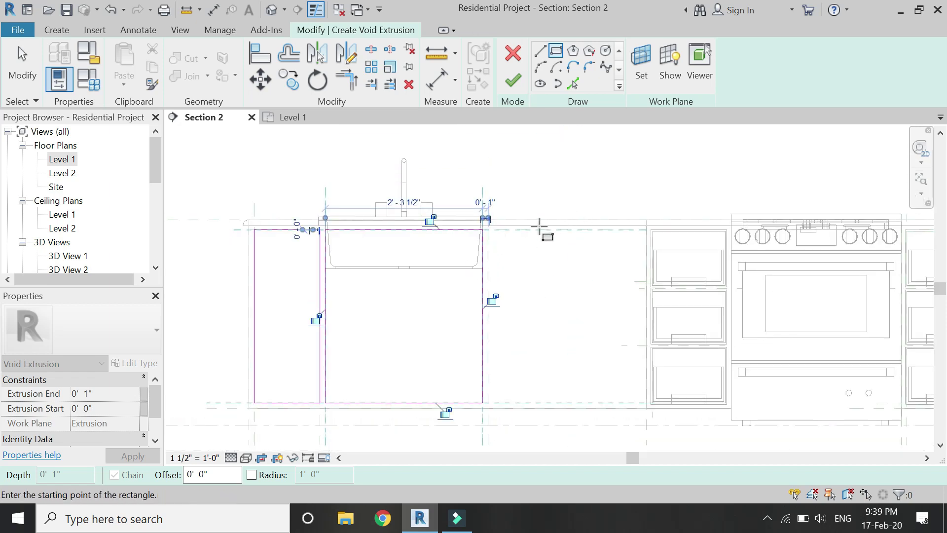
scroll(478, 237, up, 4)
click(442, 232)
scroll(449, 217, down, 3)
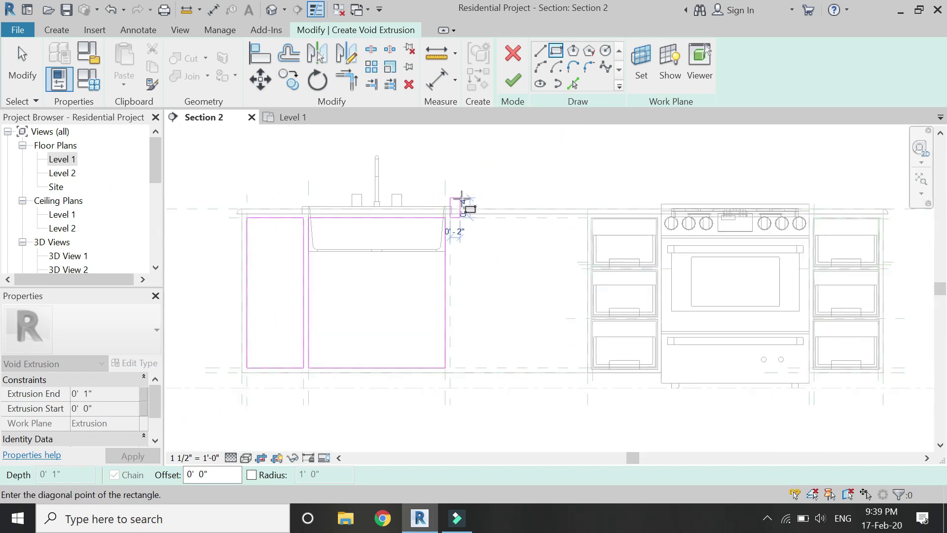
scroll(580, 352, up, 3)
click(592, 381)
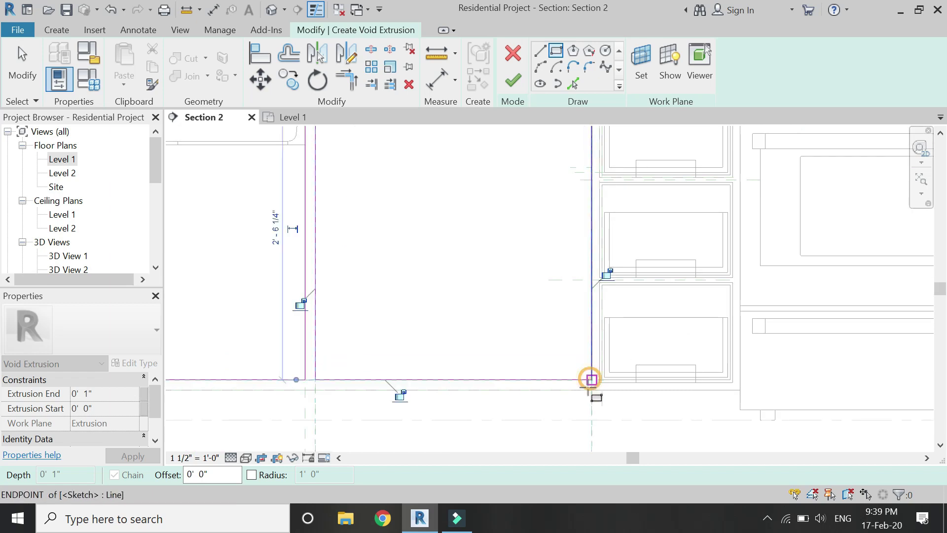
scroll(592, 389, down, 3)
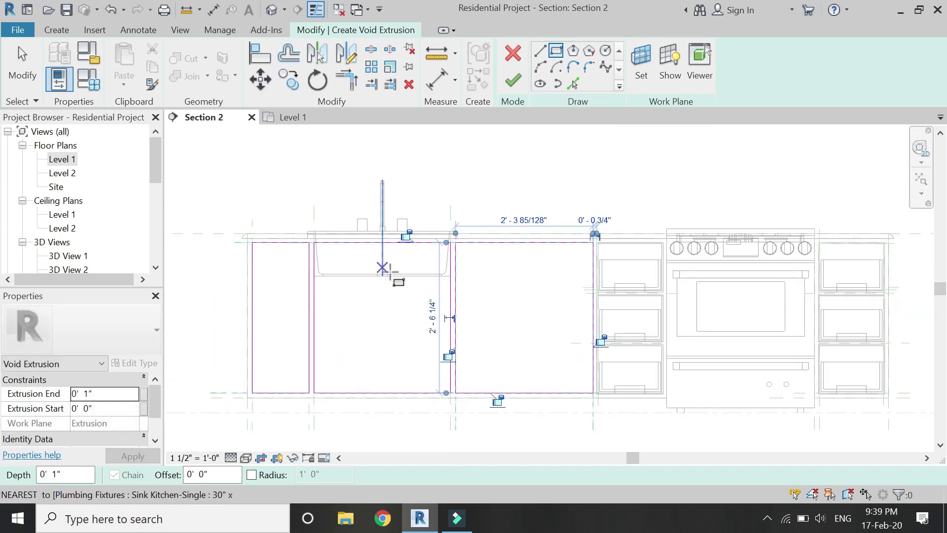
Finish the void and, in Level 1, extend it to 1" deep toward the back
click(293, 117)
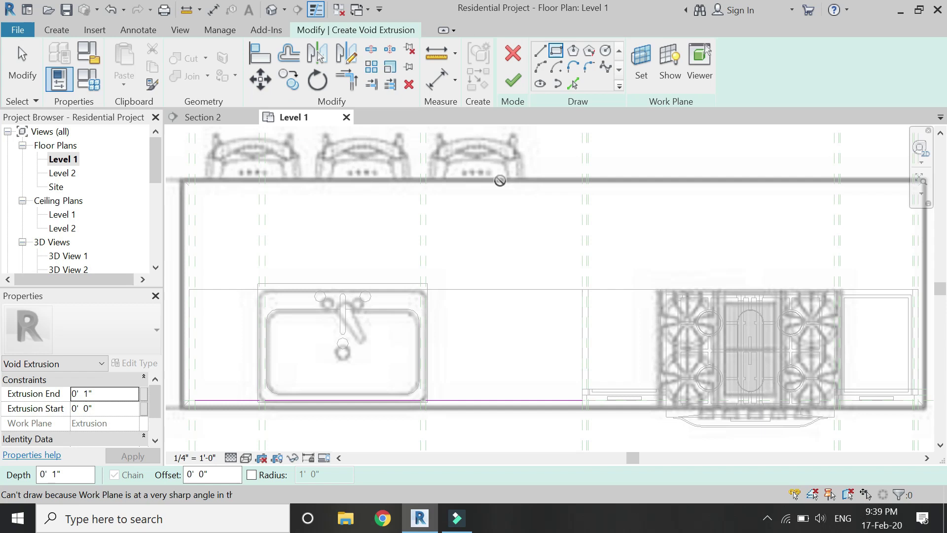
click(514, 81)
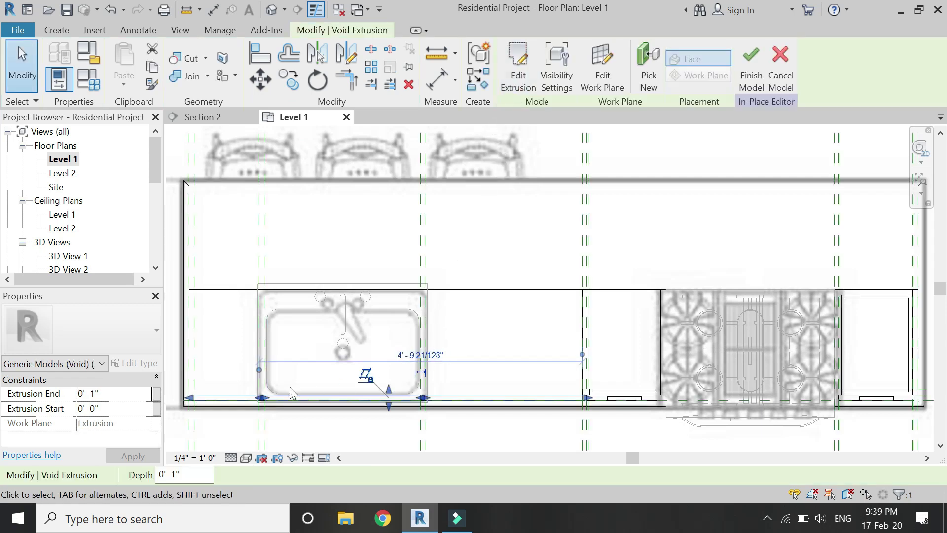
scroll(289, 387, up, 2)
drag(427, 392, 429, 265)
Pull the solid frame's extrusion start back to 0' 1 51/256" from the front face
click(434, 414)
scroll(434, 416, up, 1)
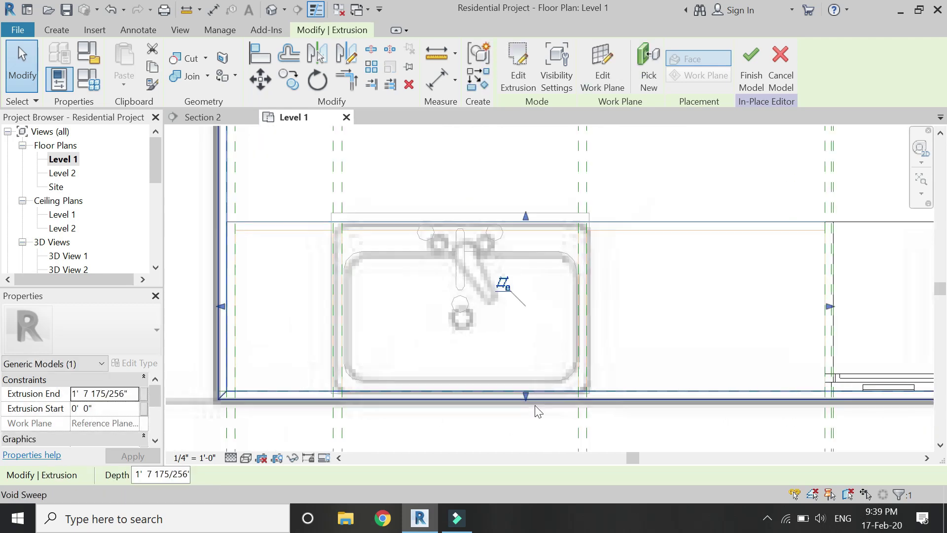
scroll(537, 412, up, 1)
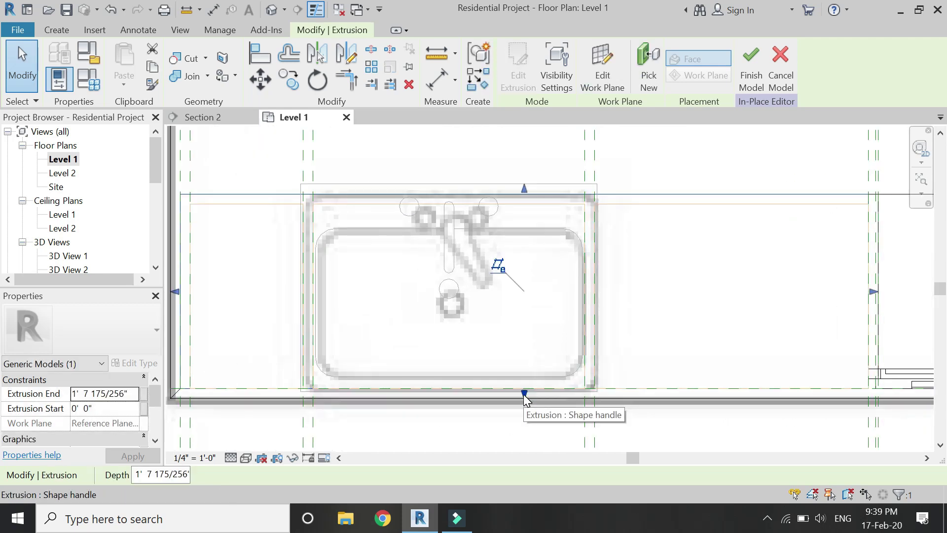
drag(524, 389, 522, 383)
scroll(523, 383, up, 1)
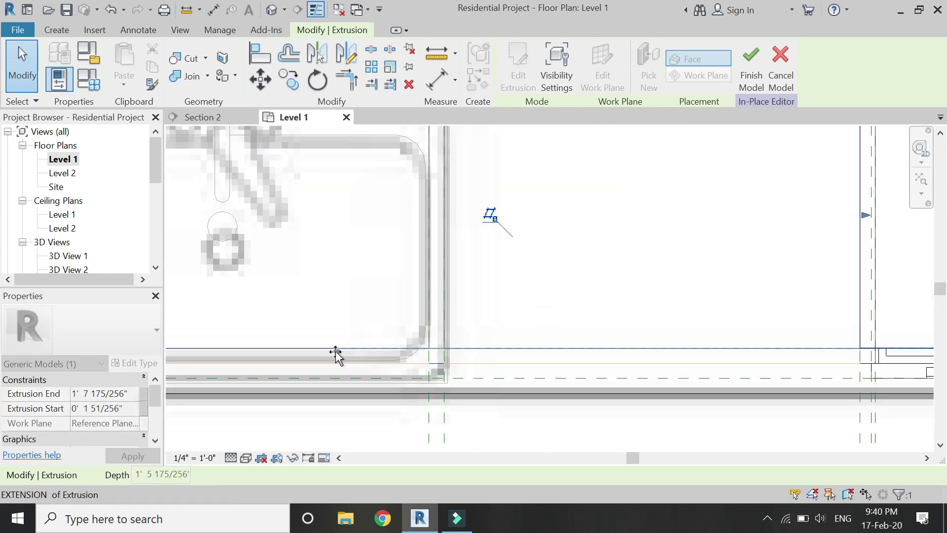
scroll(543, 365, down, 3)
click(203, 117)
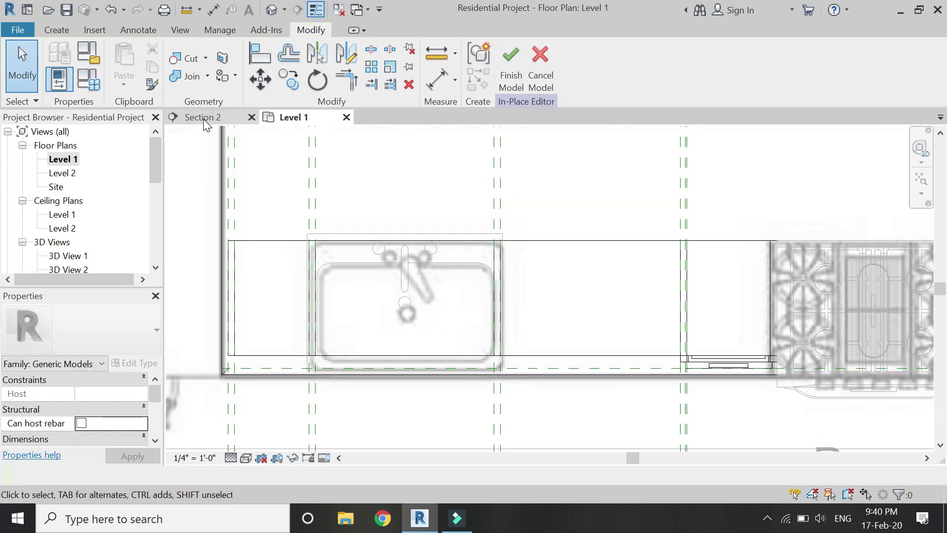
Start a new solid extrusion with the sink cabinet face as its work plane
click(65, 33)
click(140, 81)
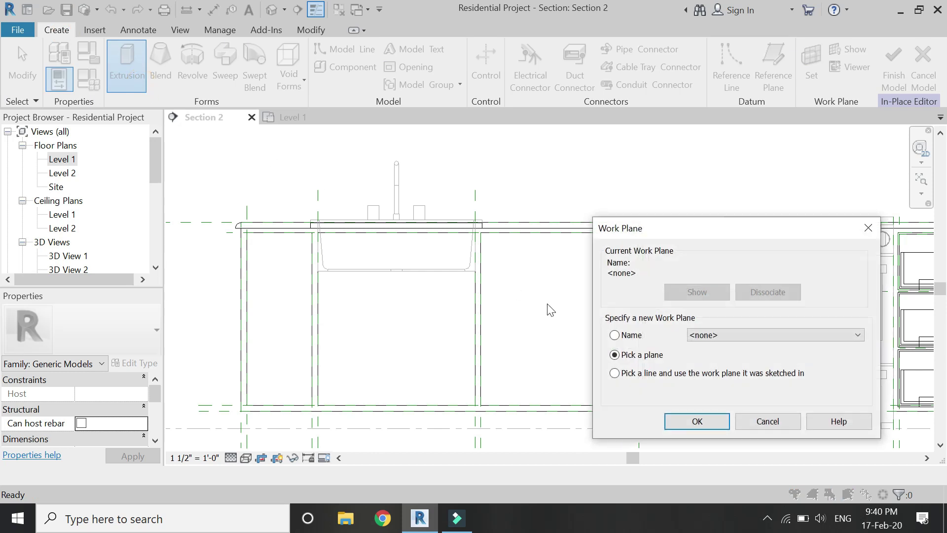
click(693, 422)
scroll(231, 256, up, 2)
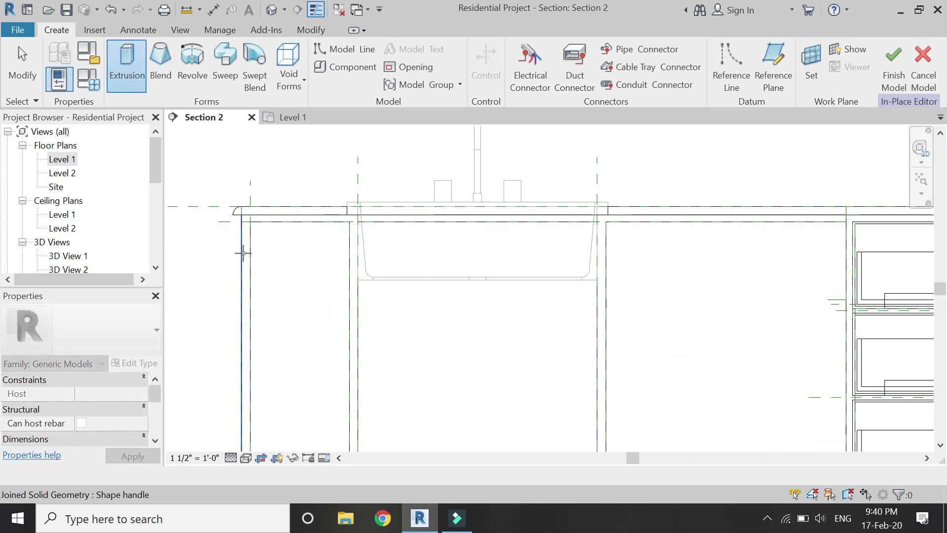
click(247, 255)
click(512, 280)
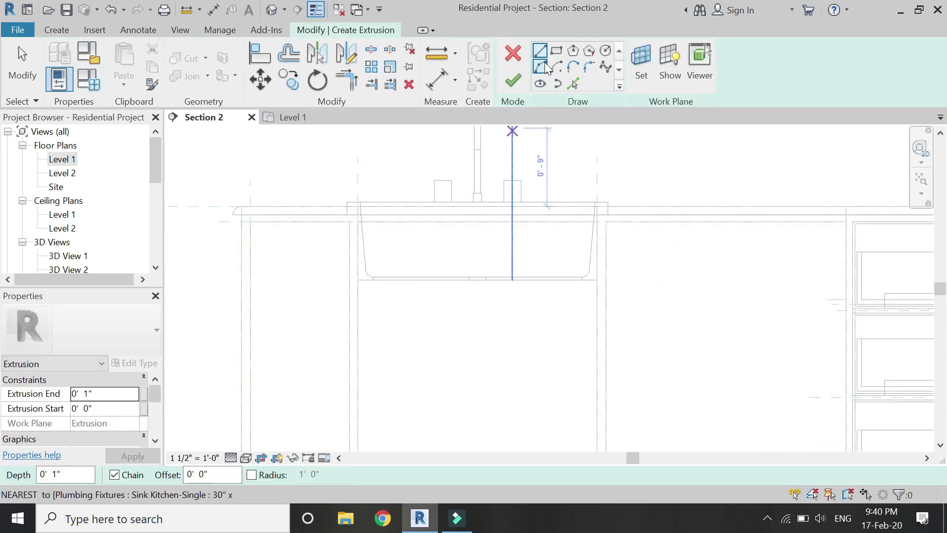
Sketch the outer rectangle from the counter's left end to the reference-plane endpoint
click(554, 54)
click(241, 212)
scroll(251, 210, down, 3)
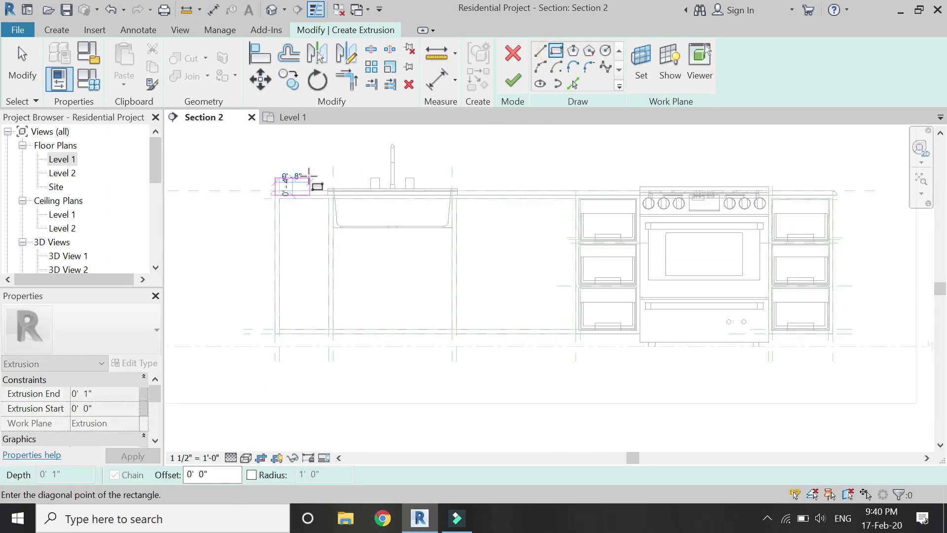
scroll(583, 325, up, 4)
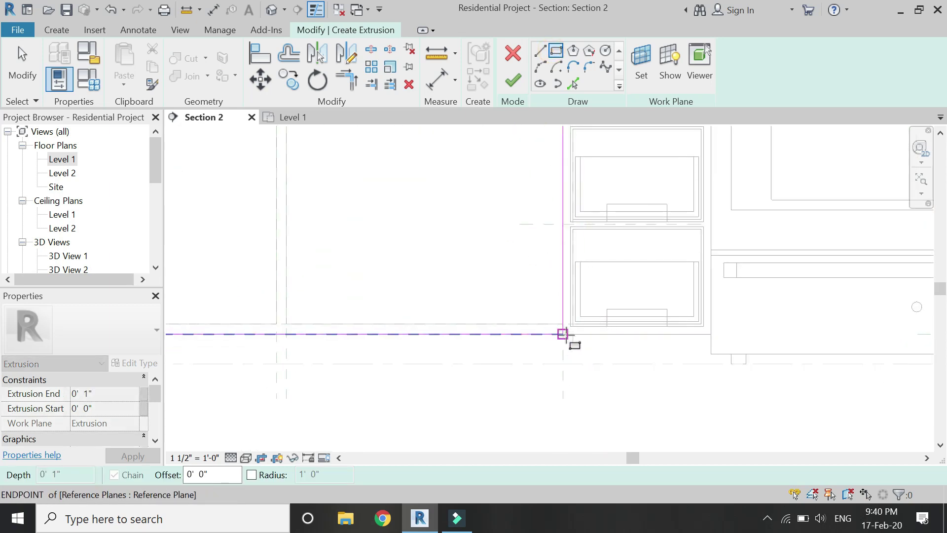
click(563, 334)
scroll(562, 333, down, 5)
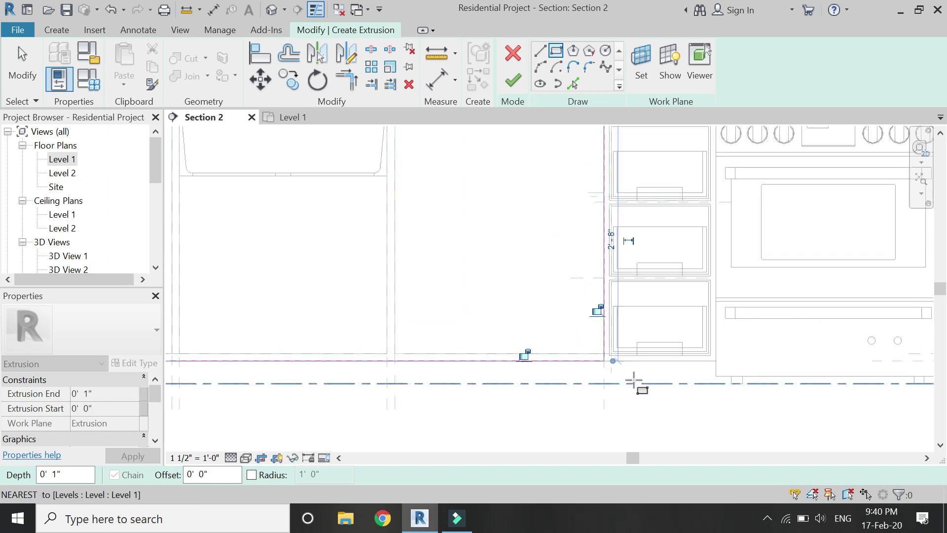
scroll(400, 312, up, 2)
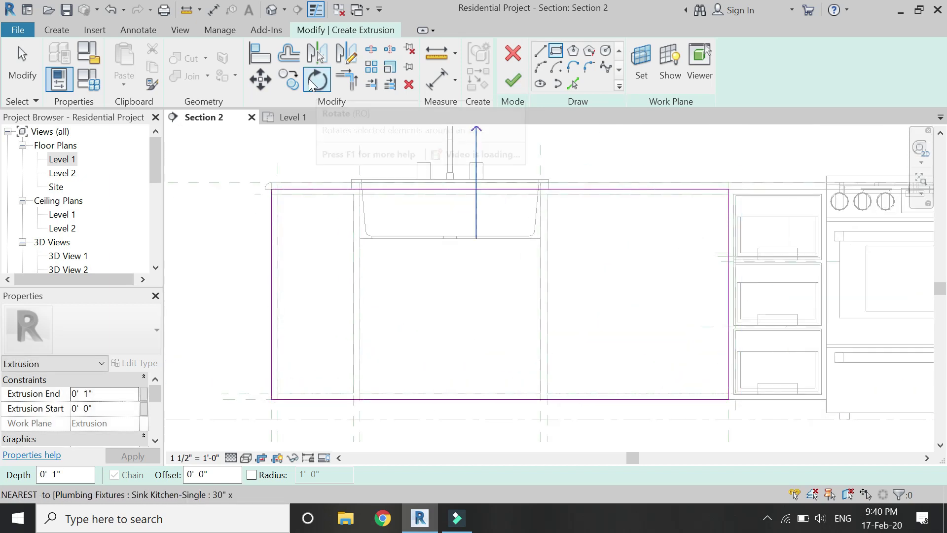
Offset the rectangle's left, top and right edges 1/2" inward
key(o)
key(f)
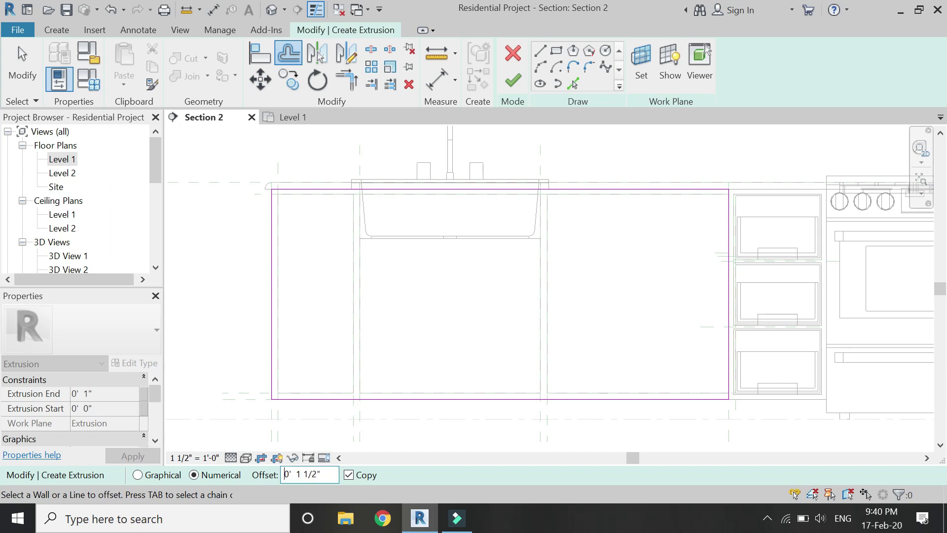
click(275, 247)
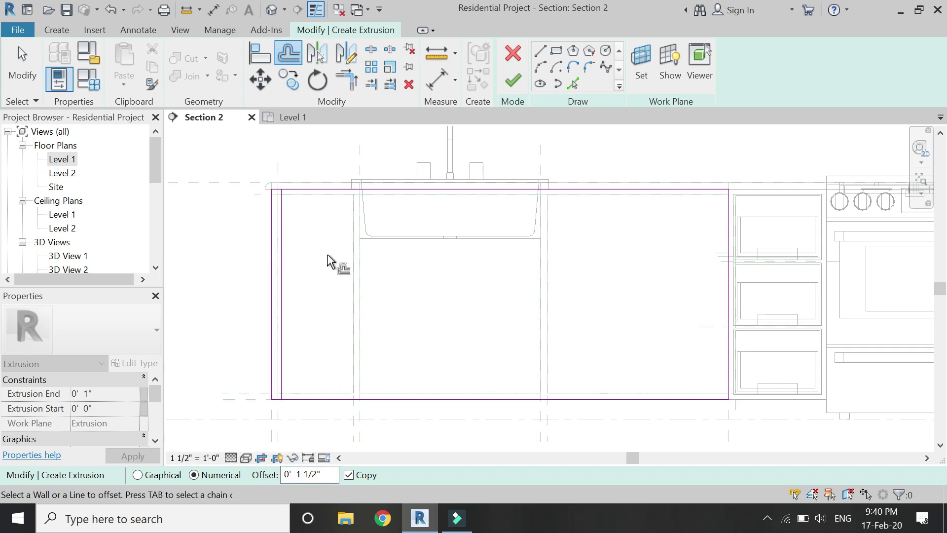
click(323, 191)
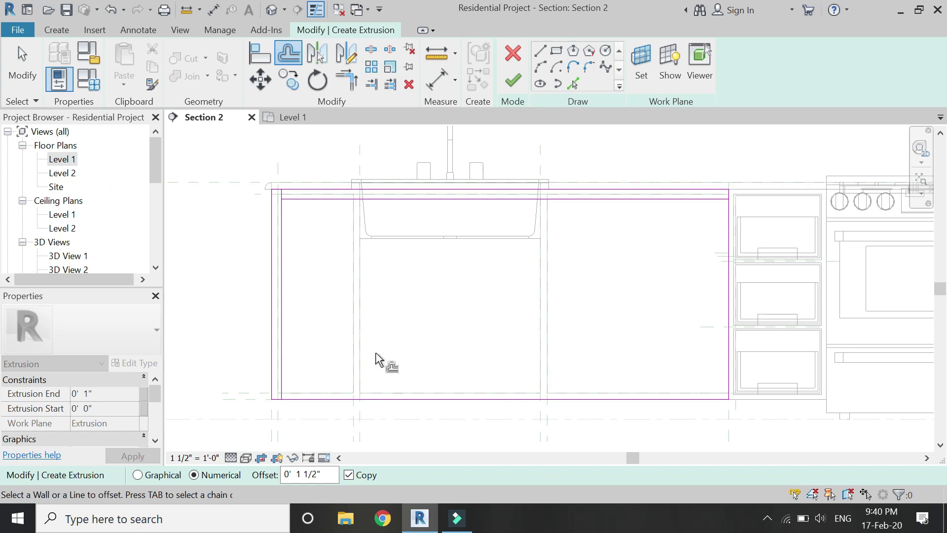
middle_drag(424, 429, 429, 445)
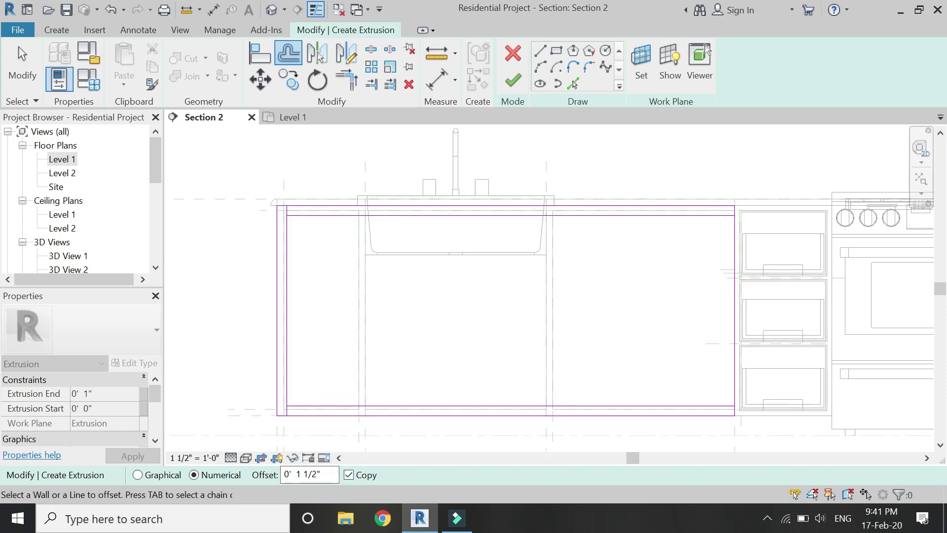
double_click(310, 475)
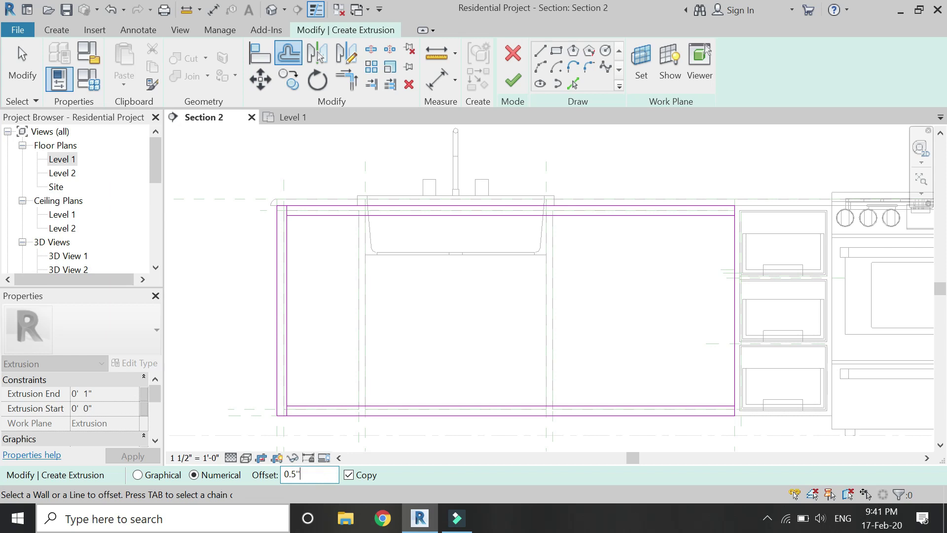
click(734, 261)
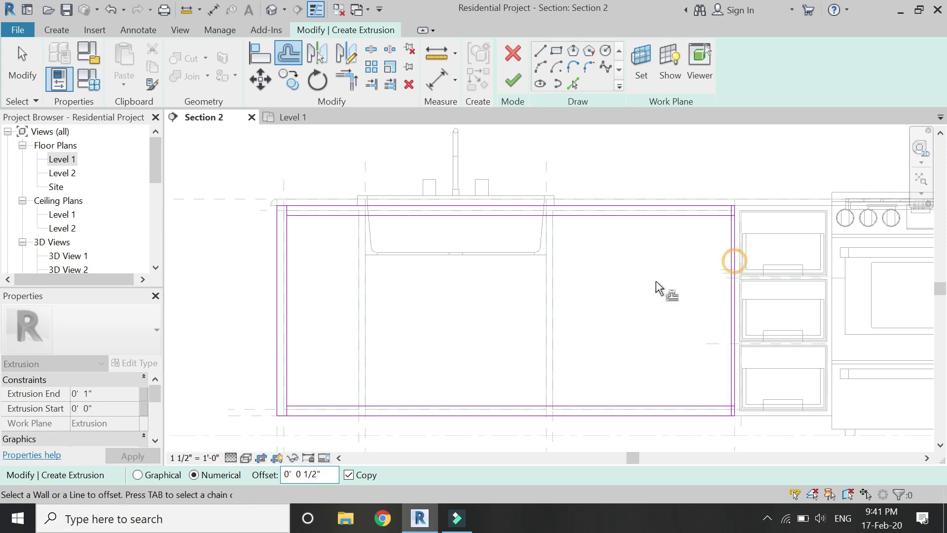
Trim the inner lines to corners to close the inset rectangle
click(344, 86)
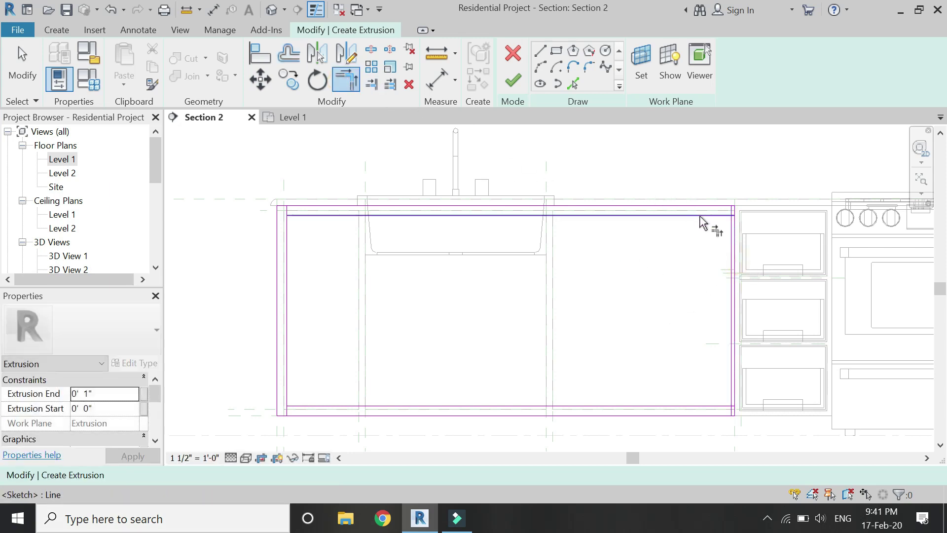
click(729, 394)
click(715, 406)
click(295, 216)
click(286, 228)
click(286, 385)
click(310, 406)
key(Escape)
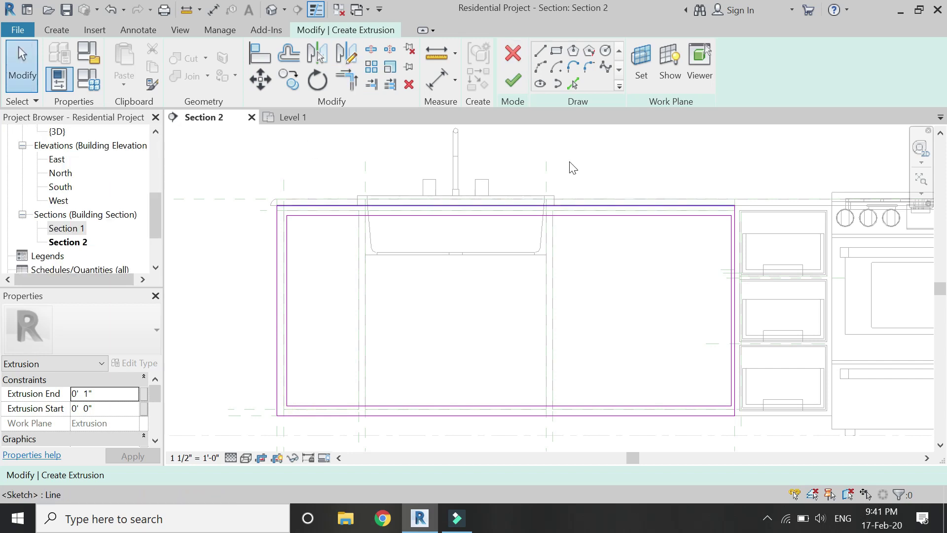
Draw the first vertical divider line along the reference plane, entering 1/4'
click(540, 54)
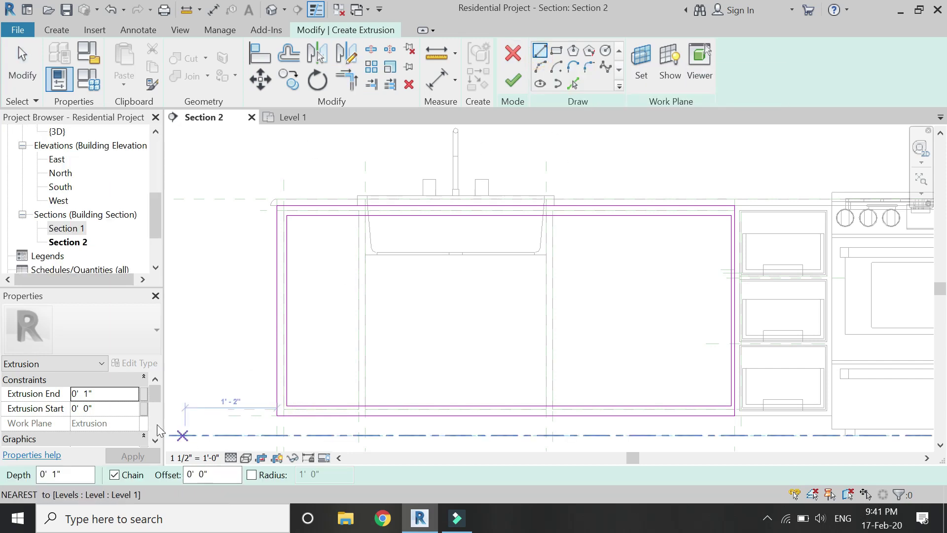
text(1/4')
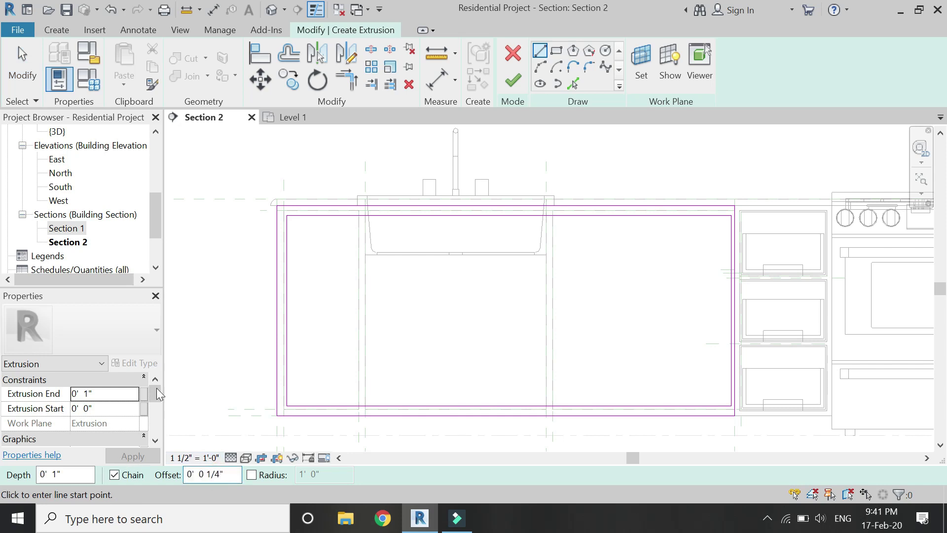
scroll(359, 405, up, 1)
click(365, 405)
scroll(361, 405, up, 1)
scroll(345, 345, down, 1)
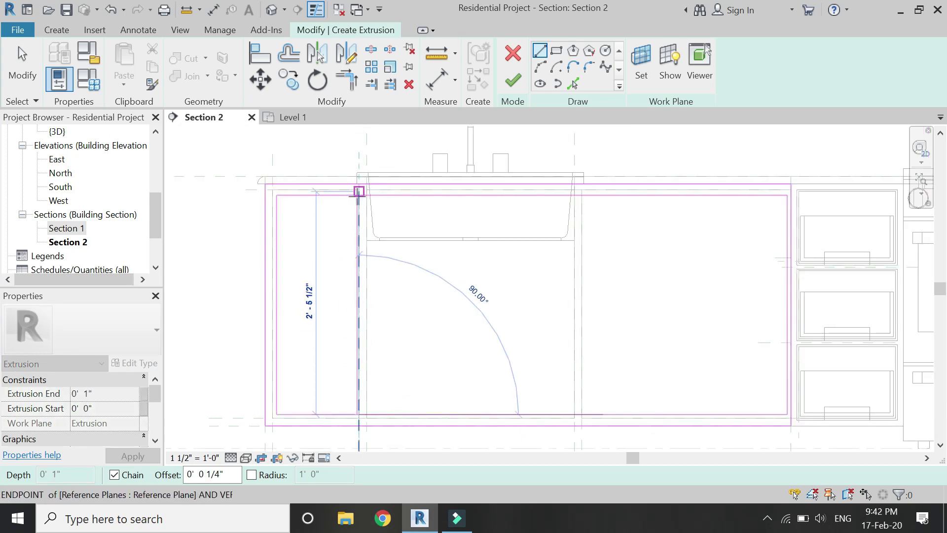
scroll(358, 191, up, 2)
click(359, 195)
key(Escape)
key(Escape)
Draw the second vertical divider line between the reference-plane intersections
click(376, 194)
scroll(375, 188, down, 4)
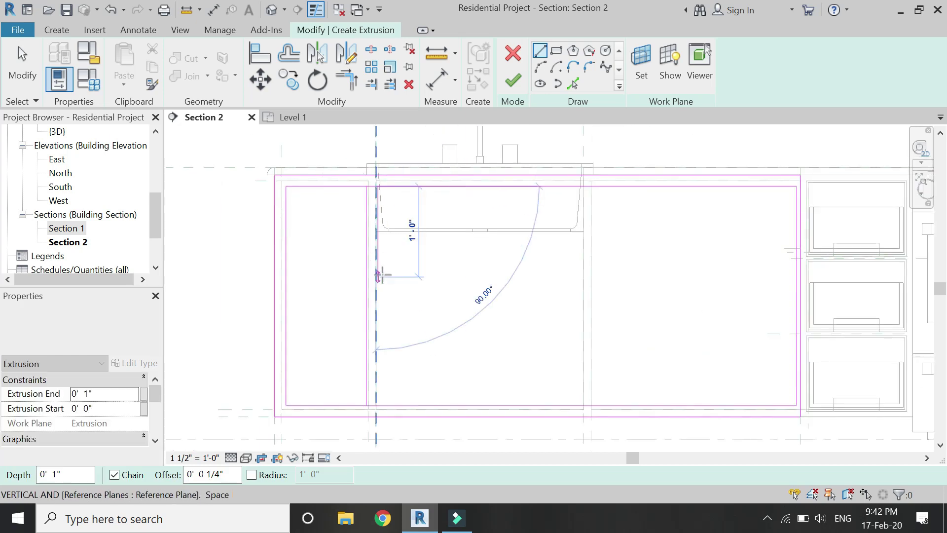
scroll(370, 402, up, 3)
click(378, 405)
scroll(345, 402, down, 2)
key(Escape)
key(Escape)
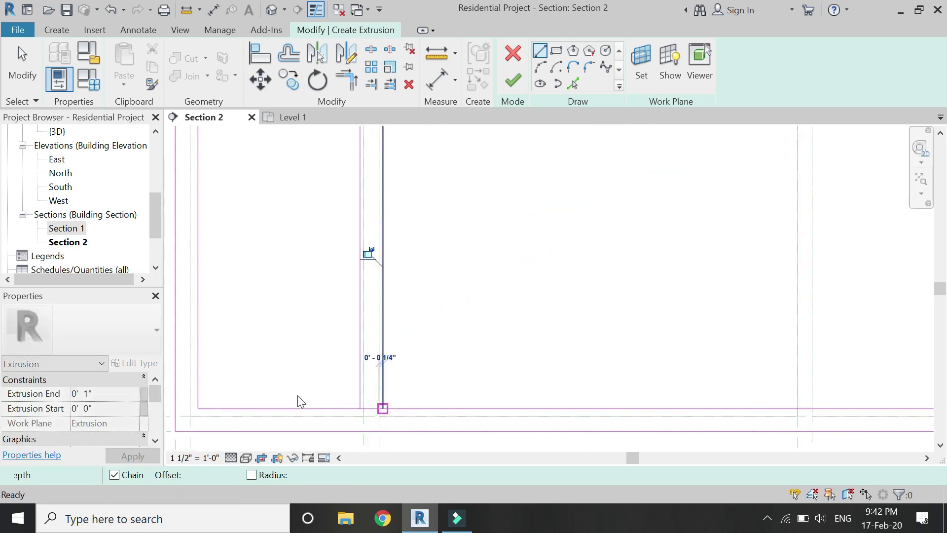
scroll(296, 400, down, 2)
scroll(516, 207, up, 2)
scroll(517, 206, down, 3)
key(Escape)
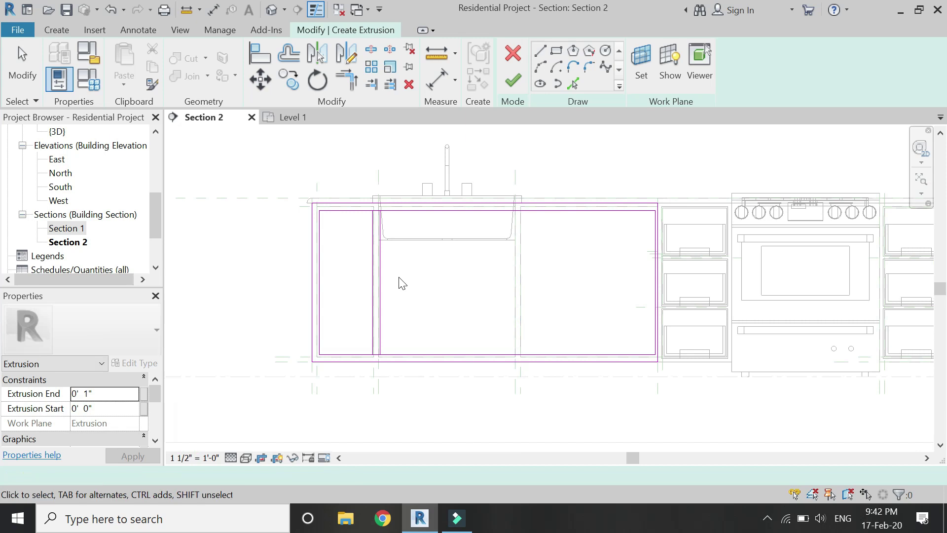
Copy both divider lines from the bottom intersection to the right-hand intersection
drag(361, 290, 360, 291)
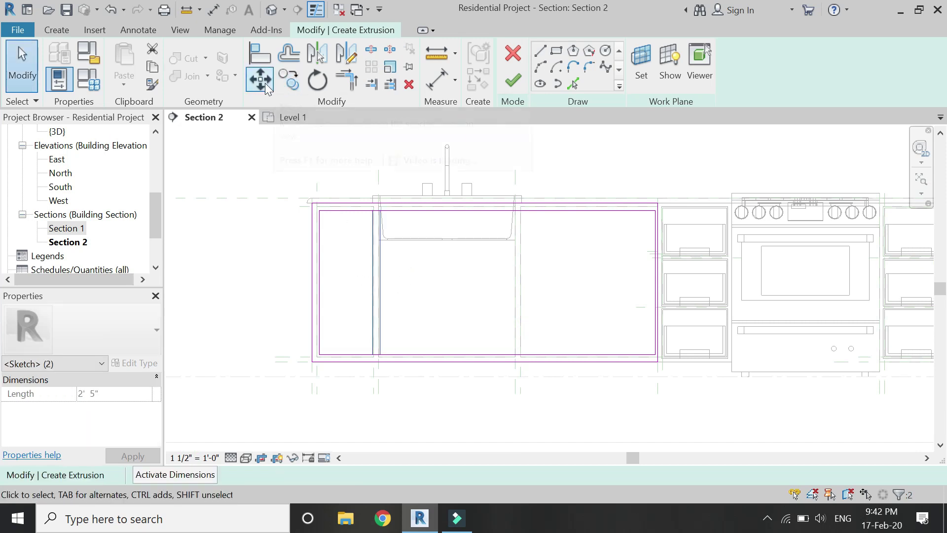
click(288, 79)
scroll(376, 367, up, 5)
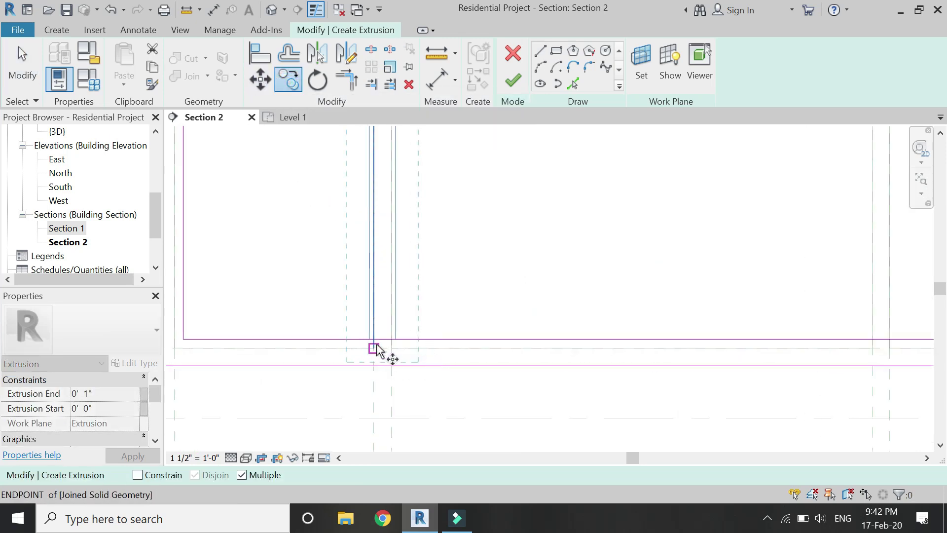
scroll(374, 345, up, 2)
click(380, 354)
scroll(302, 376, down, 2)
scroll(710, 368, up, 3)
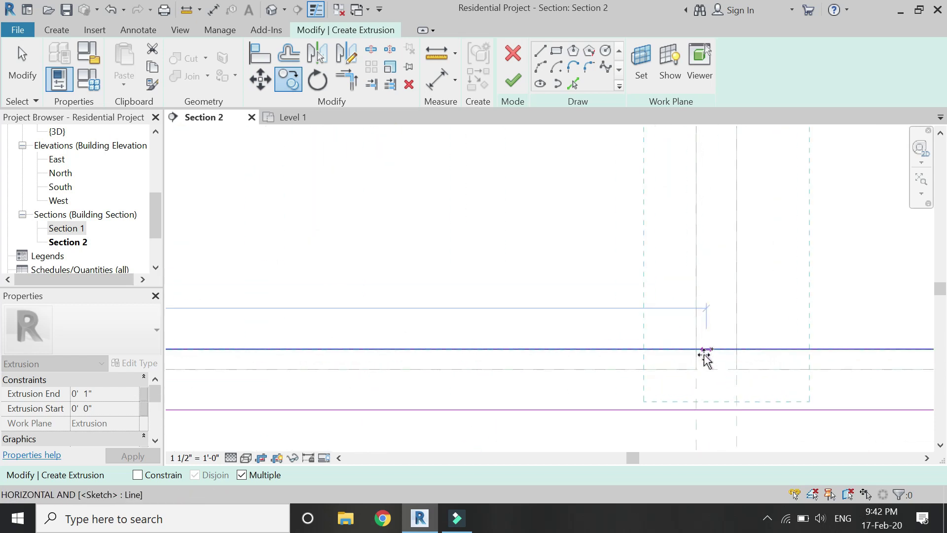
click(697, 351)
scroll(687, 397, down, 4)
key(Escape)
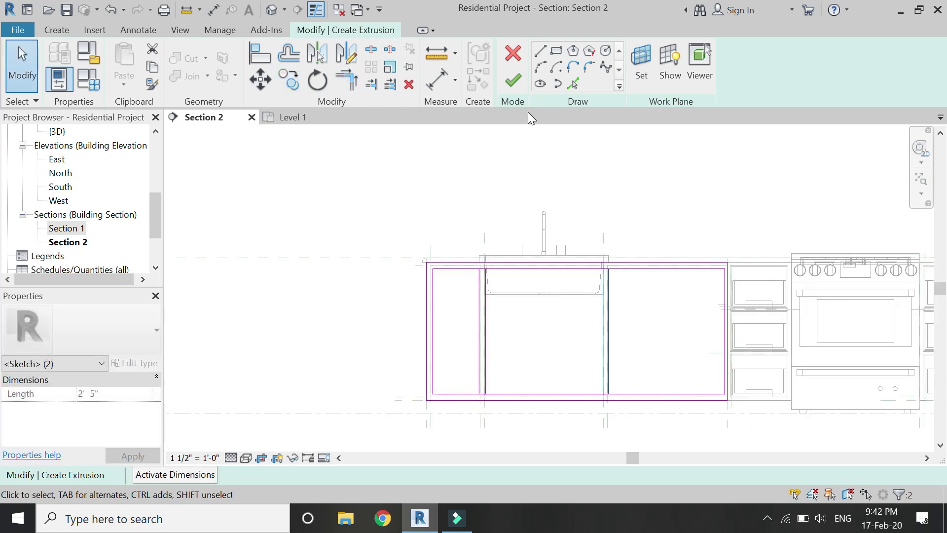
click(373, 48)
Trim several sketch lines against the right-hand boundary line
scroll(491, 269, up, 3)
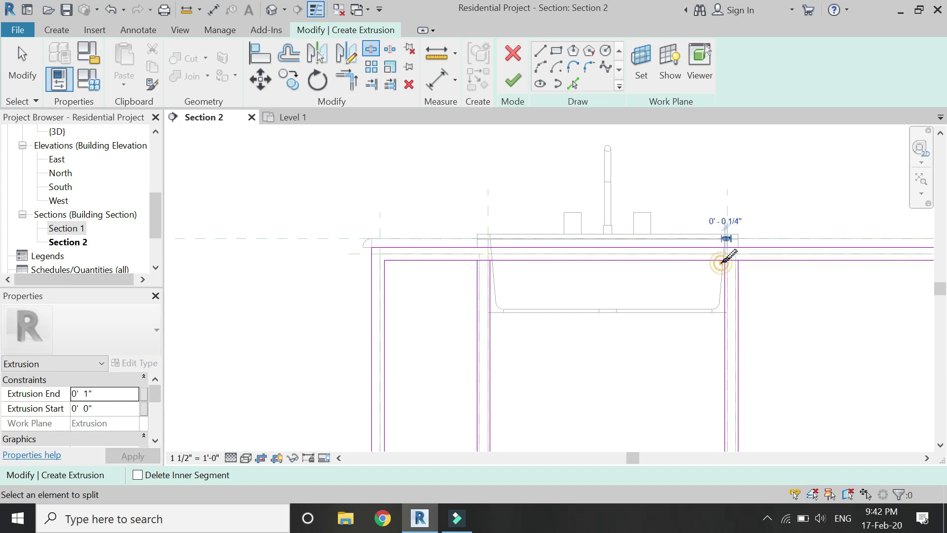
click(360, 83)
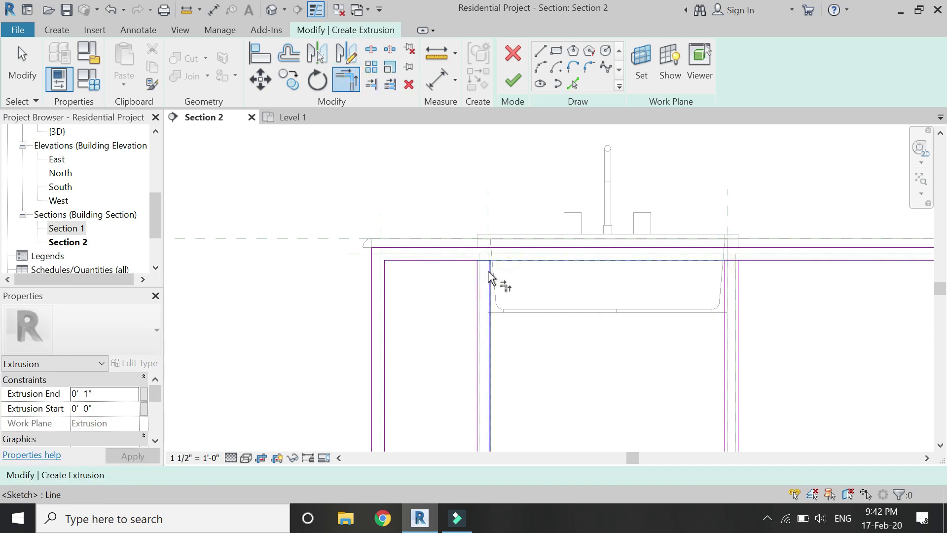
click(751, 258)
scroll(490, 254, down, 4)
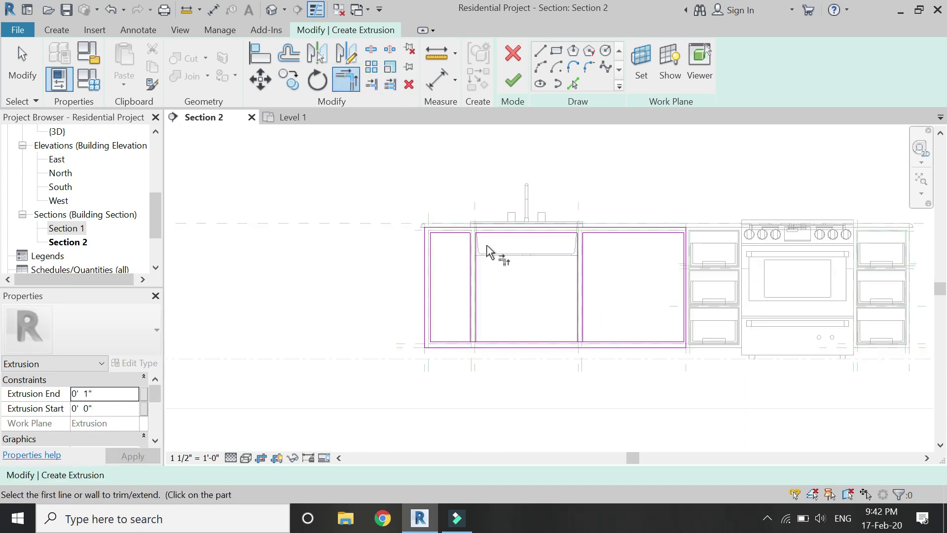
scroll(687, 334, up, 2)
key(Escape)
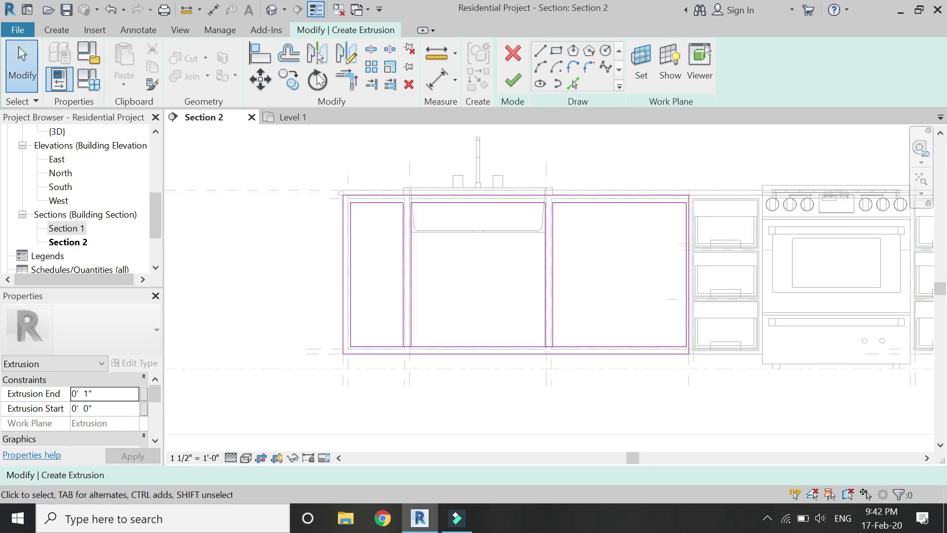
Trim the compartments' bottom corners to close them and finish the frame extrusion
click(371, 49)
scroll(419, 341, up, 2)
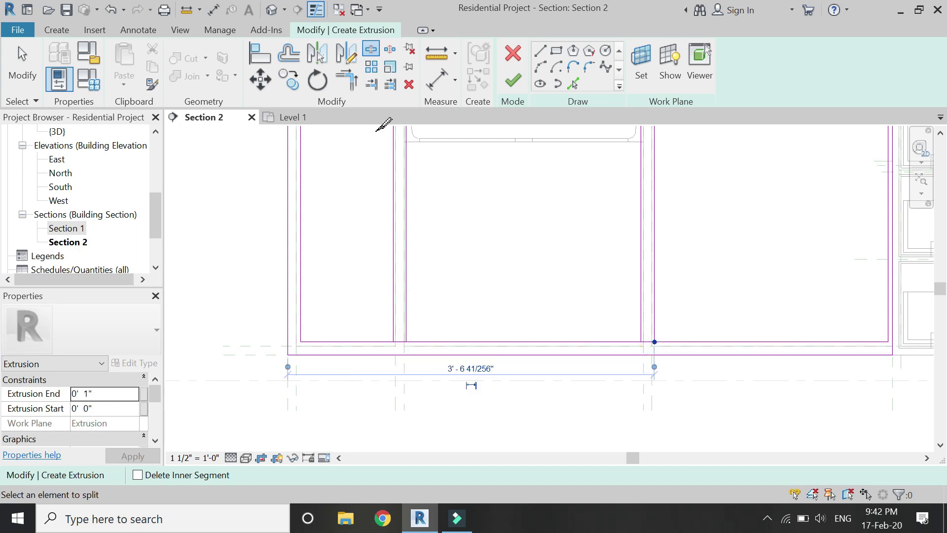
click(350, 88)
click(388, 341)
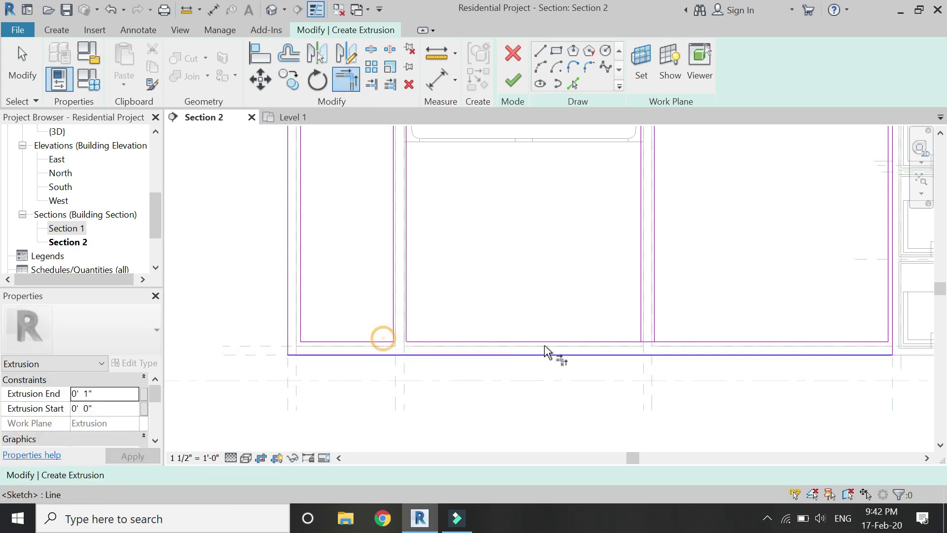
click(640, 332)
click(622, 342)
scroll(469, 411, down, 3)
key(Escape)
key(Escape)
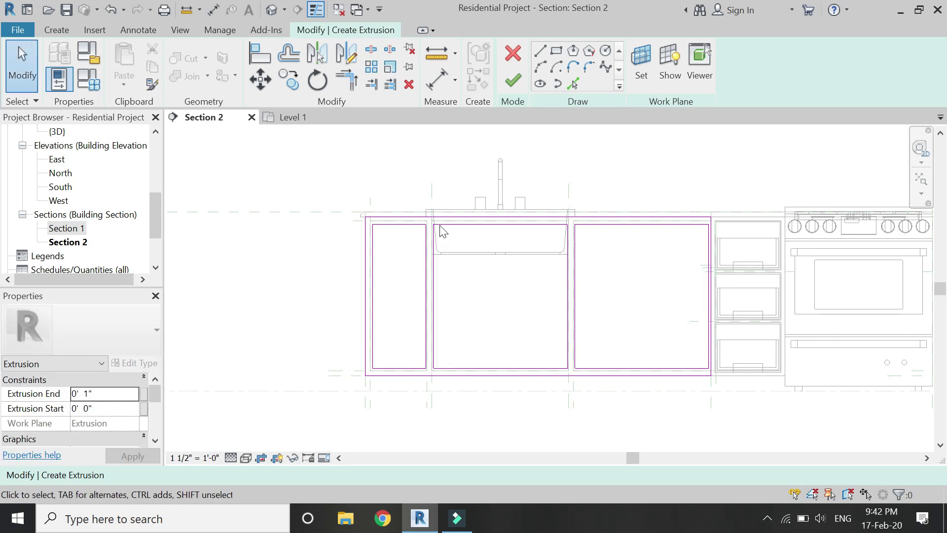
click(514, 82)
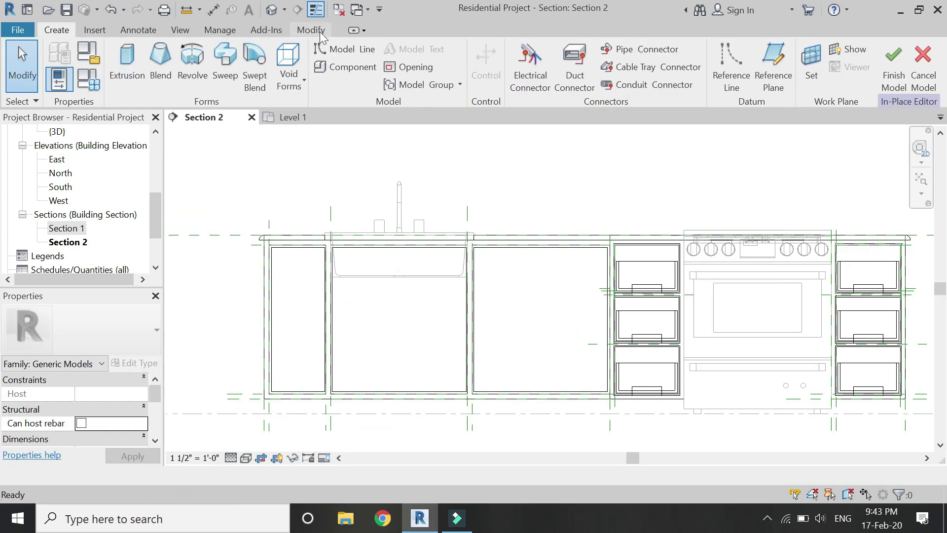
Add the 2'-6" height dimension from counter-top to cabinet bottom on the left
click(318, 30)
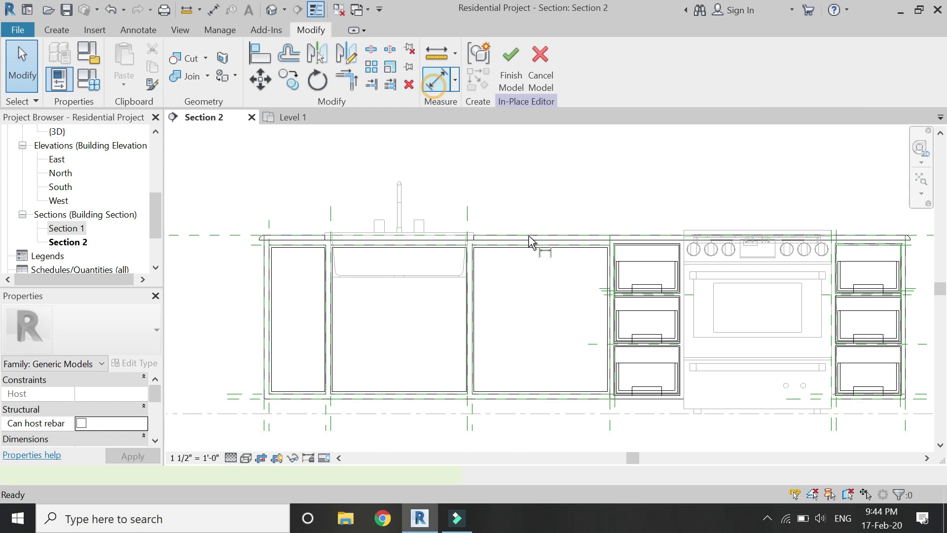
scroll(508, 262, up, 5)
click(475, 236)
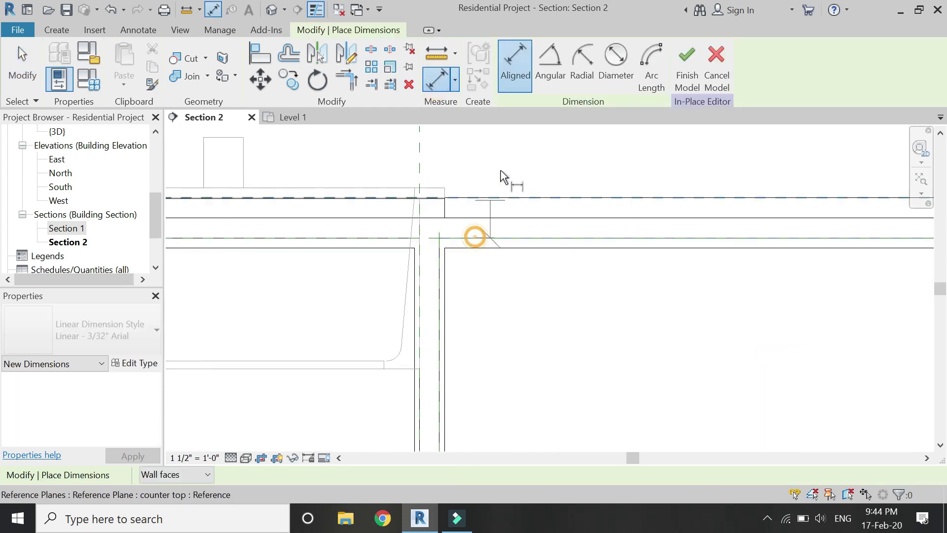
scroll(571, 360, down, 5)
scroll(535, 425, up, 3)
click(526, 417)
scroll(603, 398, down, 2)
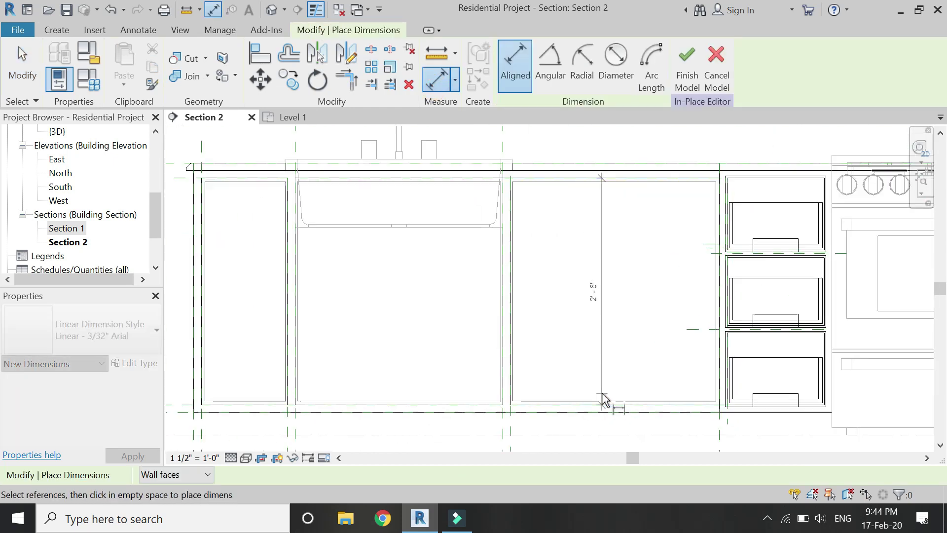
scroll(345, 335, down, 2)
click(309, 314)
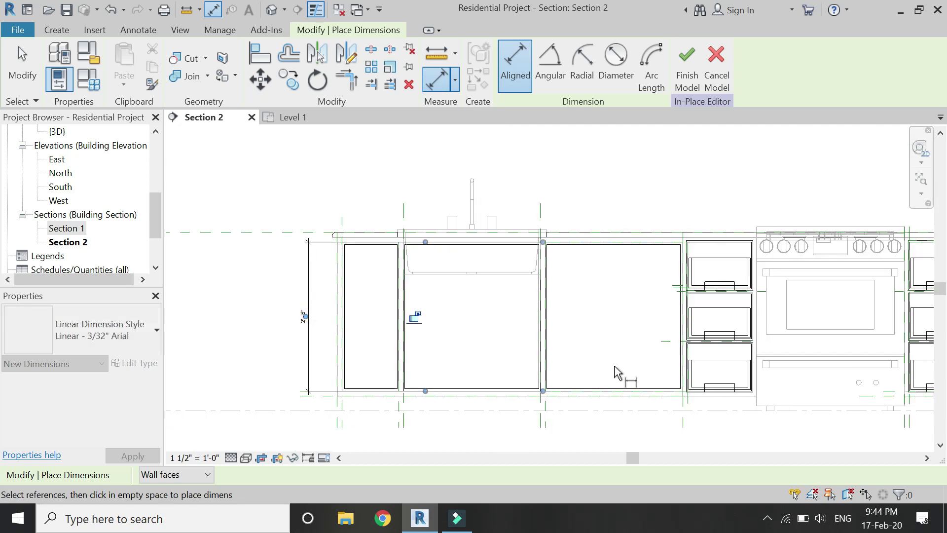
Dimension the first opening's width, 2' - 3 21/32", below the cabinet
scroll(533, 300, up, 5)
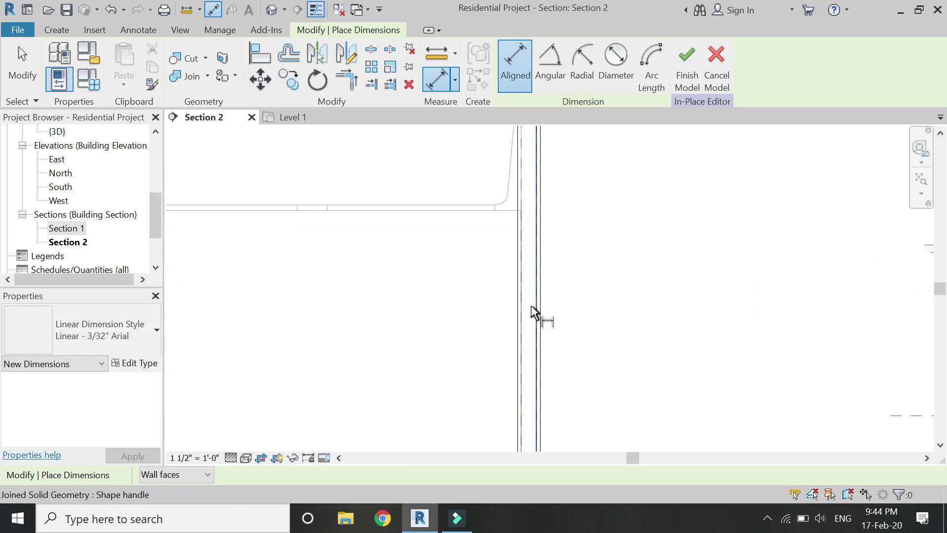
click(531, 311)
scroll(561, 345, down, 3)
scroll(645, 342, up, 4)
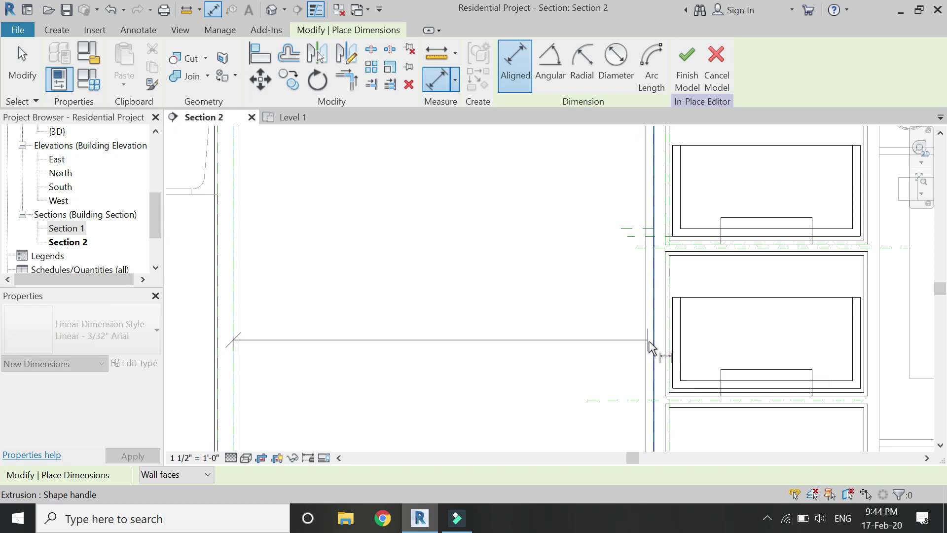
scroll(546, 338, down, 2)
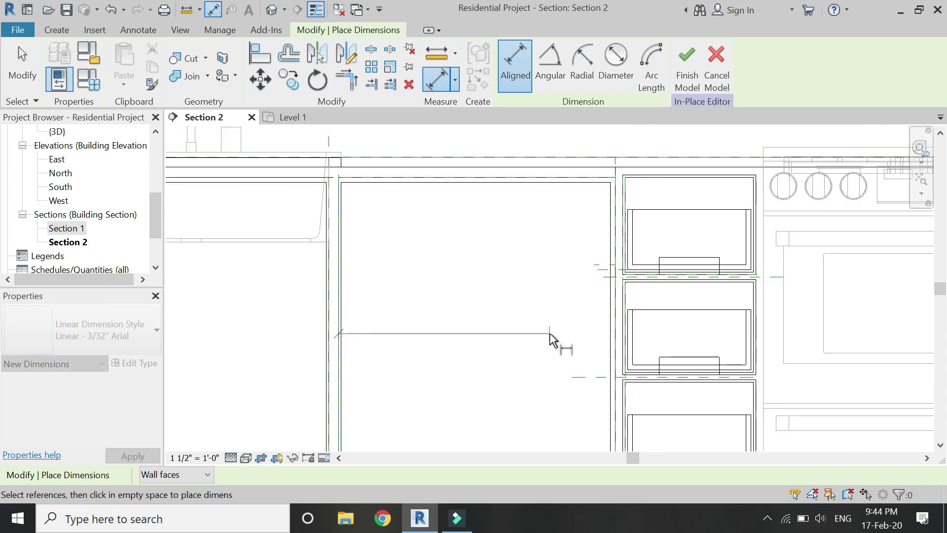
scroll(601, 347, up, 2)
click(630, 339)
scroll(744, 338, down, 3)
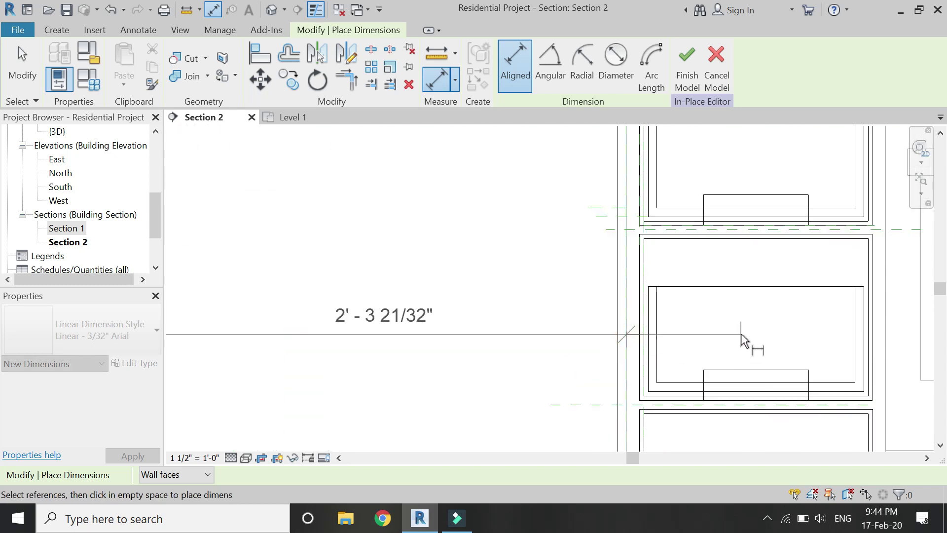
scroll(680, 252, down, 1)
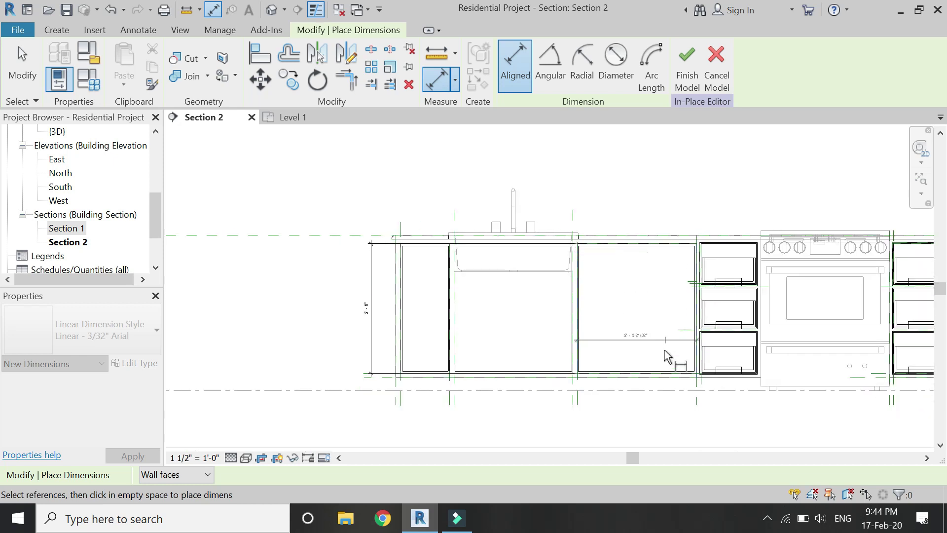
click(673, 413)
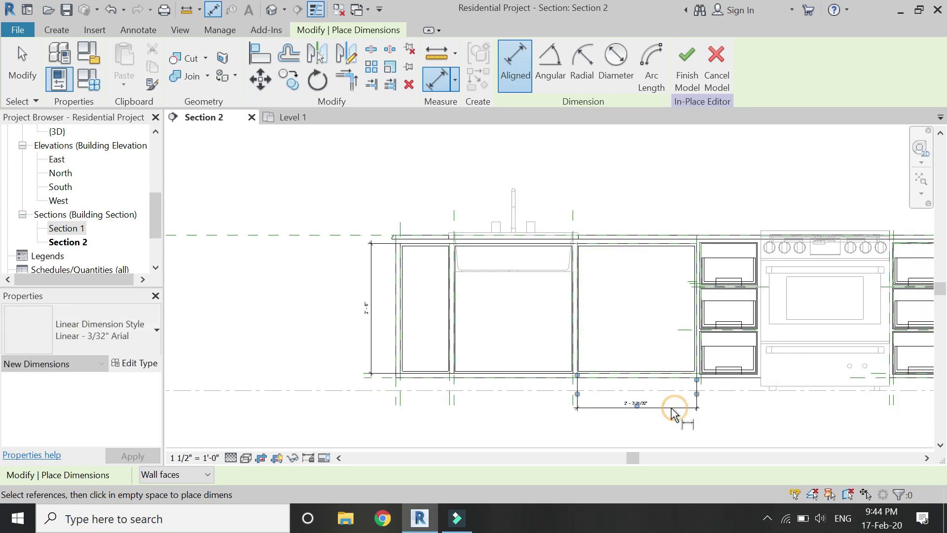
Dimension the middle opening's width, 2' - 3 1/2", below the cabinet
scroll(451, 358, up, 3)
click(450, 361)
scroll(450, 355, down, 2)
scroll(691, 398, up, 2)
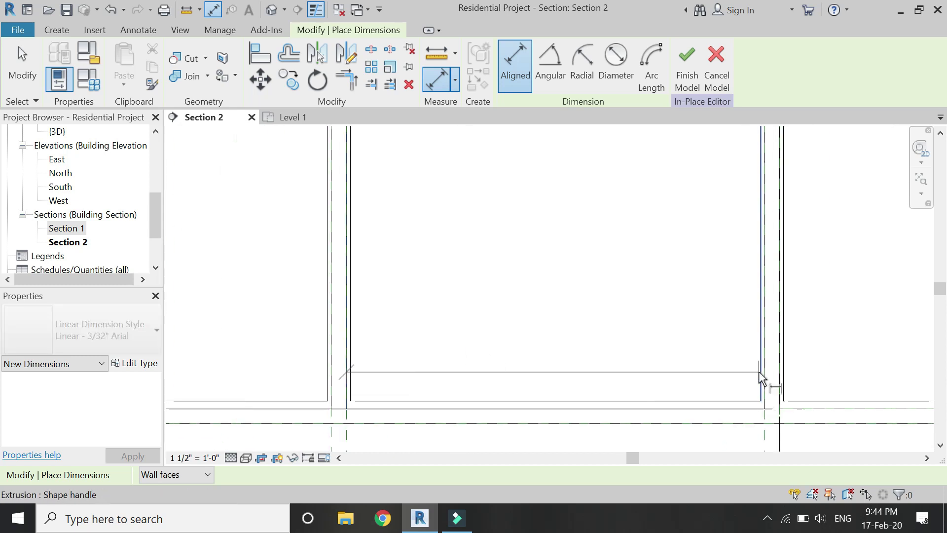
click(770, 380)
scroll(608, 249, down, 2)
click(608, 245)
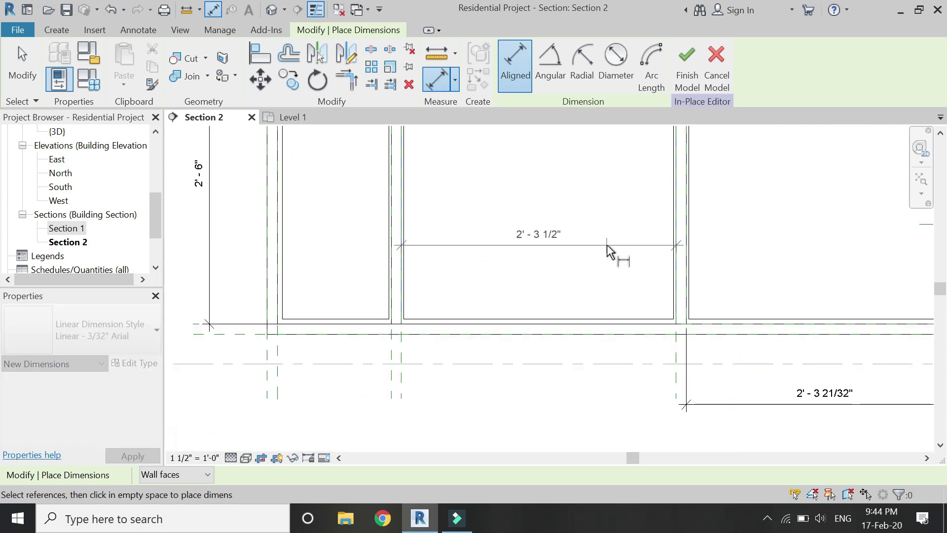
click(610, 409)
key(Escape)
key(Escape)
scroll(402, 402, down, 2)
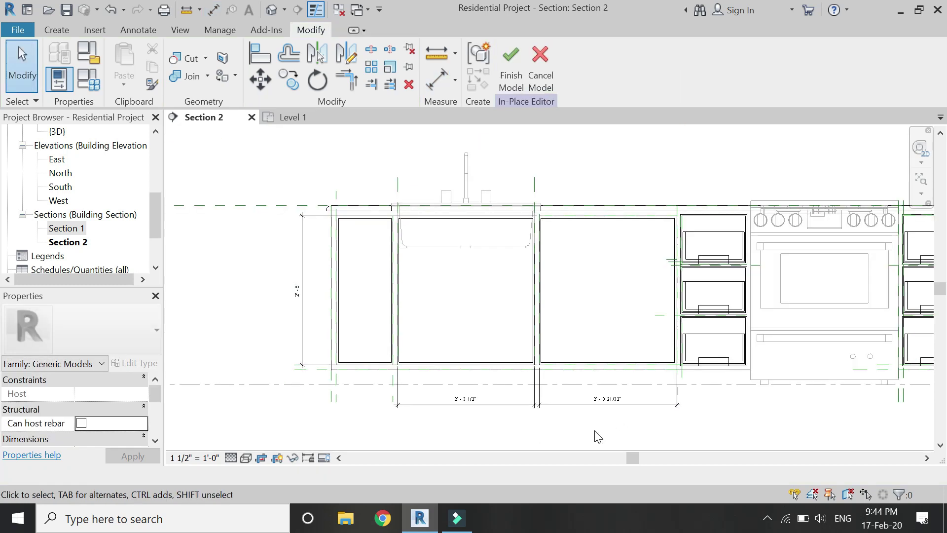
click(619, 410)
Label the width dimensions with new parameters cabinet width (large) and cabinet width(sink)
click(656, 65)
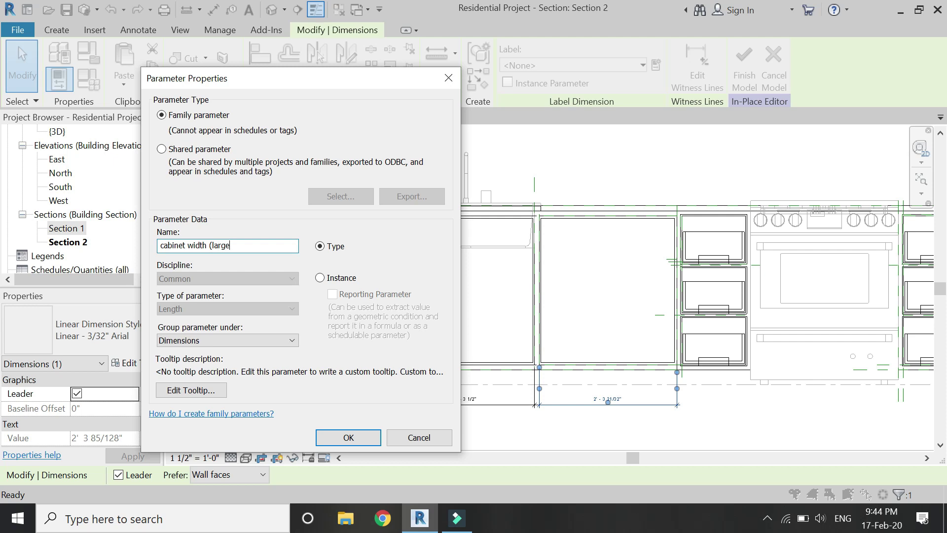
key(Return)
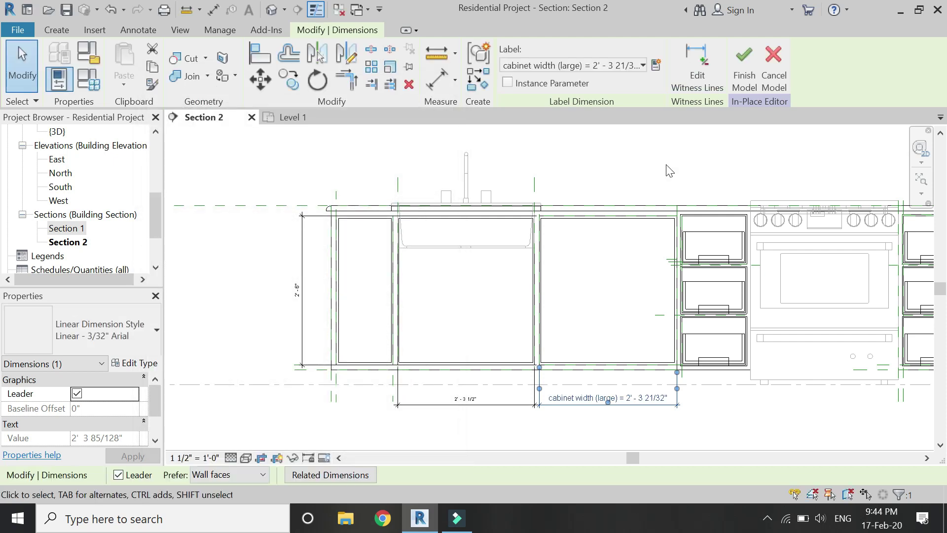
click(492, 397)
click(644, 65)
click(657, 65)
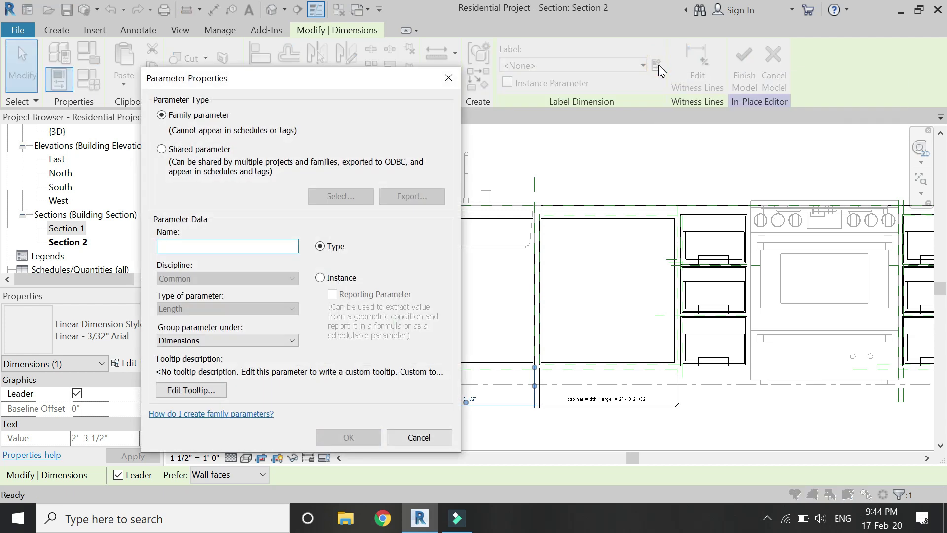
text(cabinet width(sin)
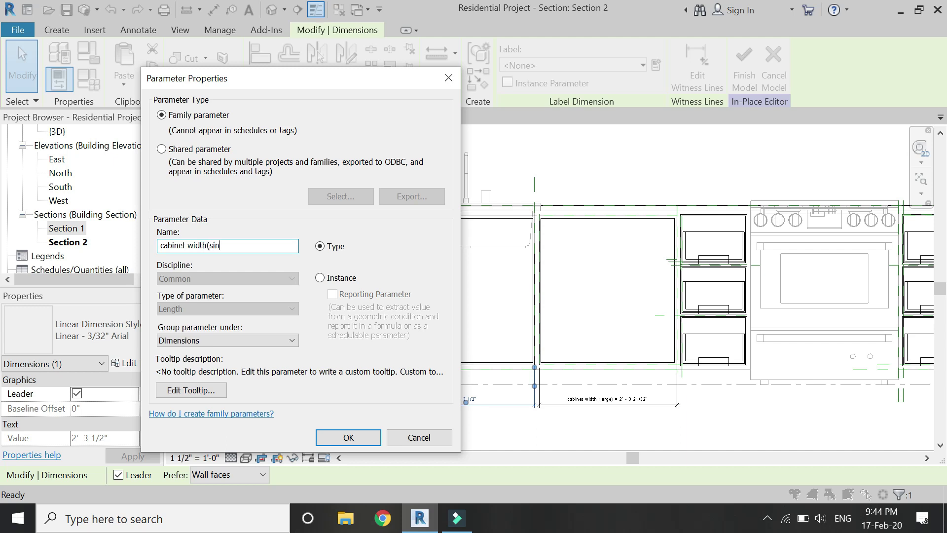
key(Return)
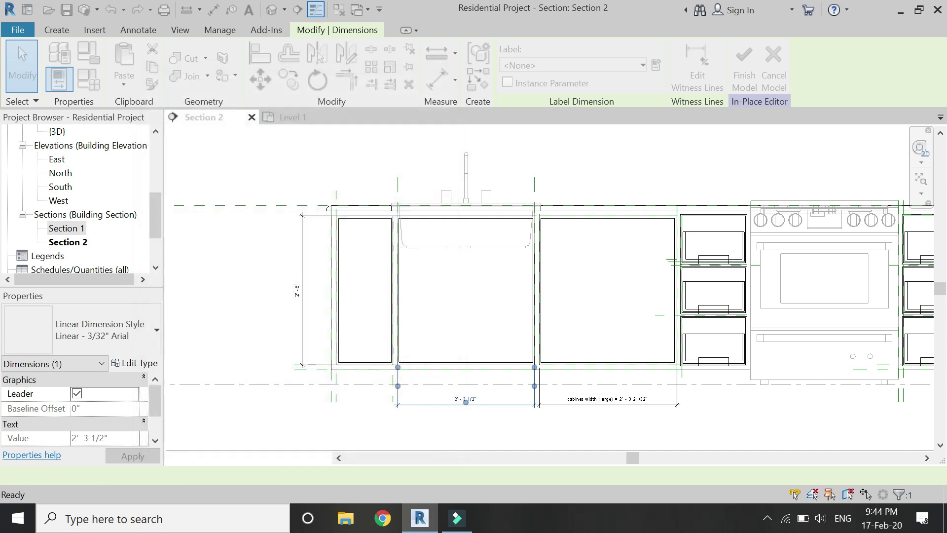
Label the 2'-6" height dimension with a new cabinet height (sink) parameter
click(302, 313)
click(656, 65)
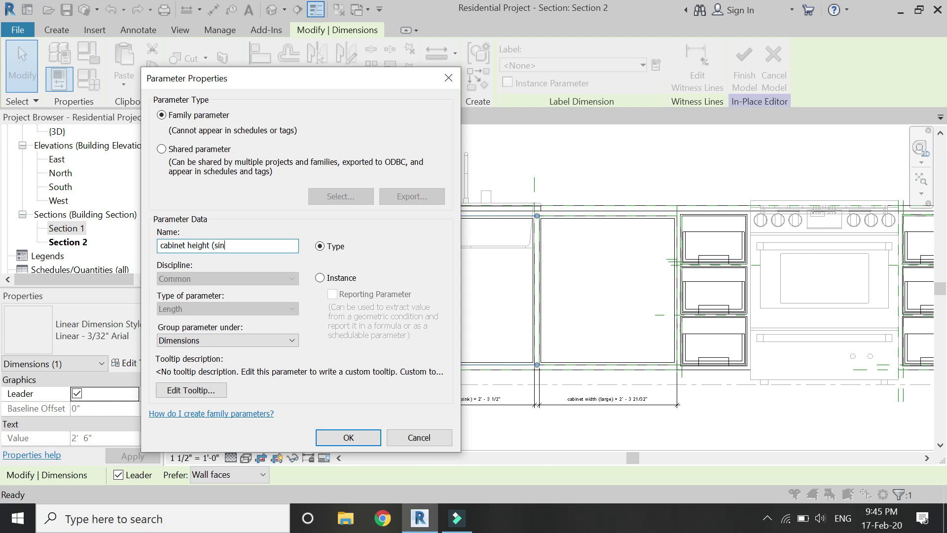
key(Return)
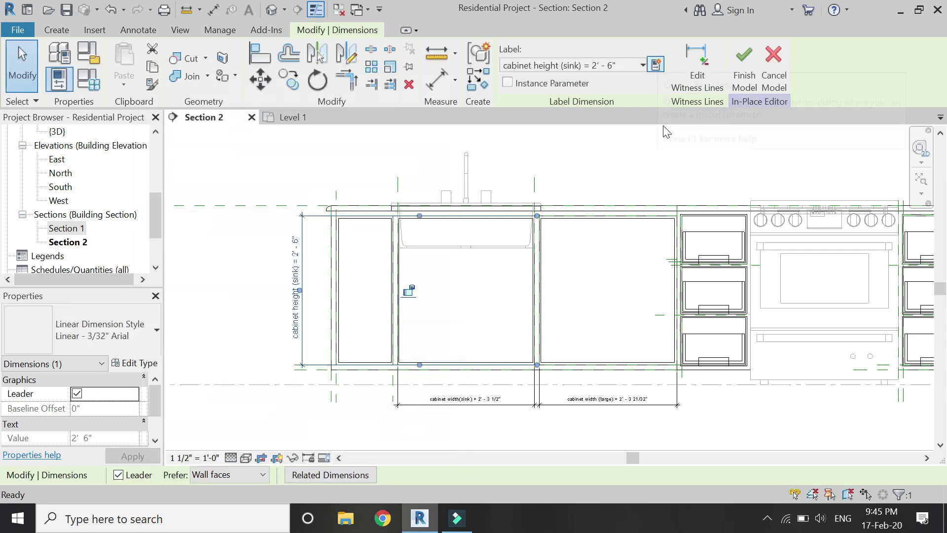
click(578, 263)
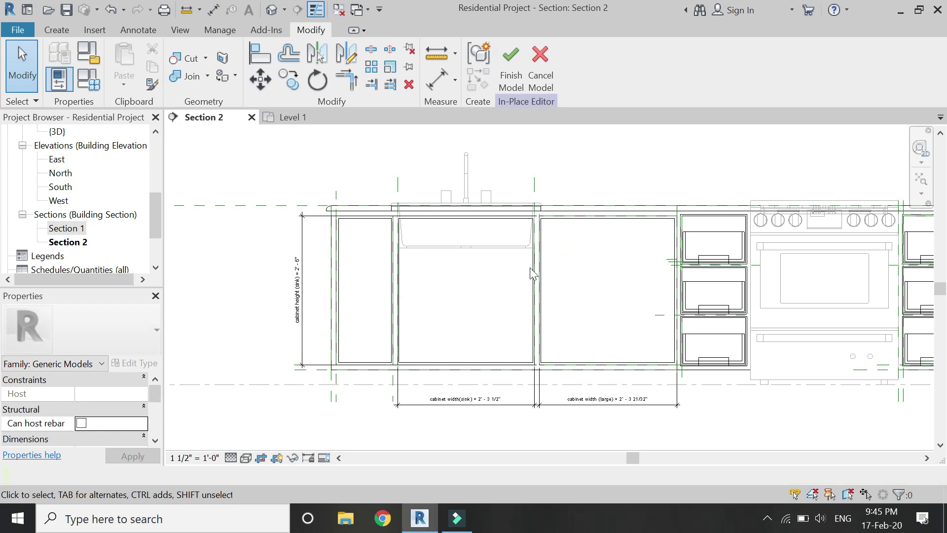
middle_drag(530, 274, 502, 277)
Start a new extrusion and pick the cabinet's plane as the sketch work plane
click(56, 29)
click(127, 66)
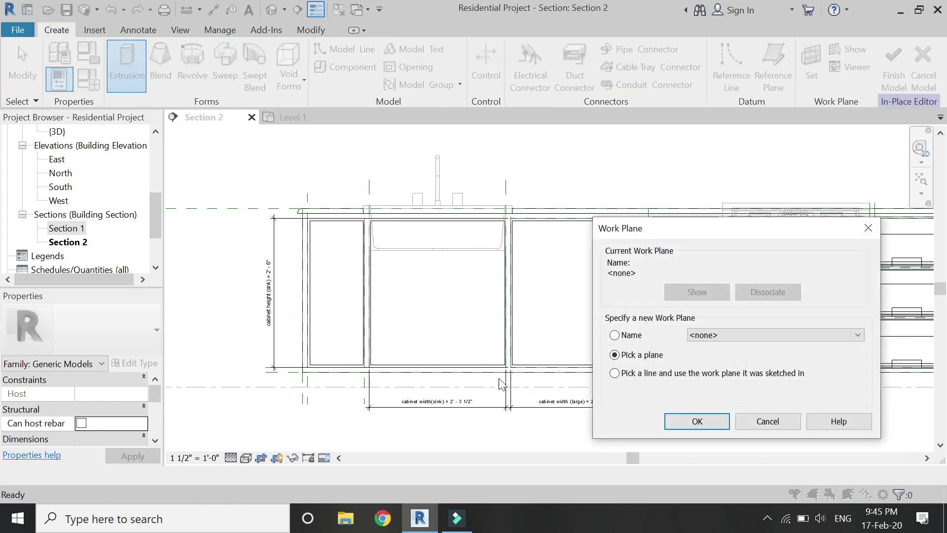
click(696, 420)
scroll(316, 279, up, 2)
click(303, 282)
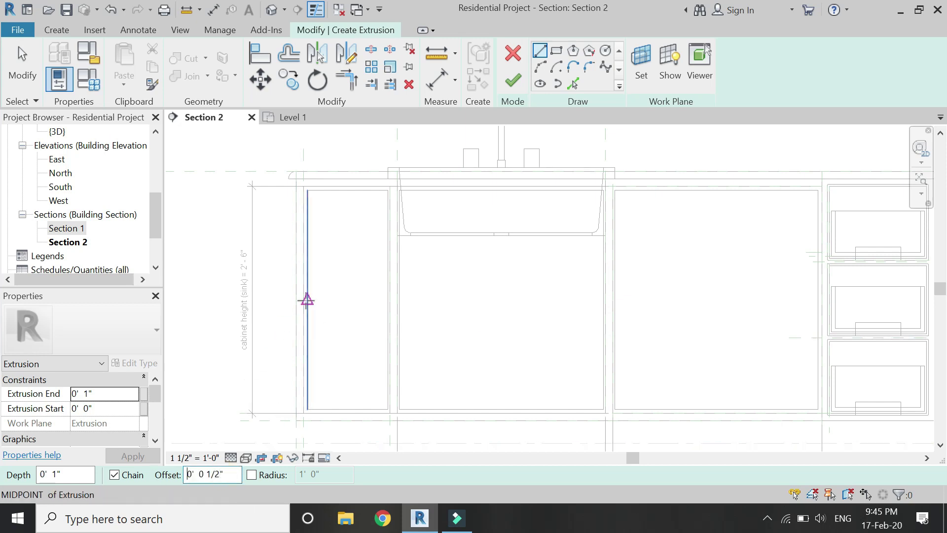
Sketch the upper and lower horizontal shelf lines across the cabinet at mid-height
click(307, 298)
click(388, 298)
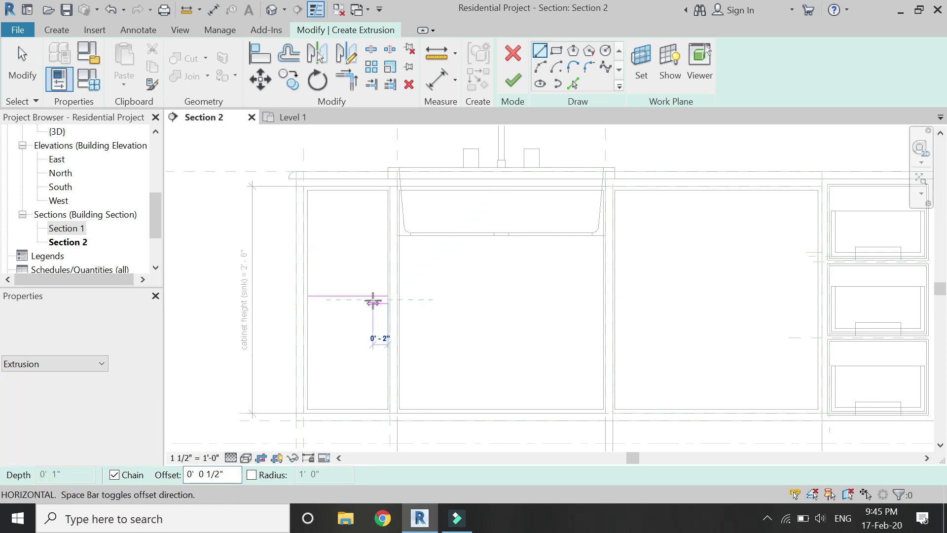
scroll(373, 301, up, 2)
key(Escape)
click(401, 298)
click(258, 305)
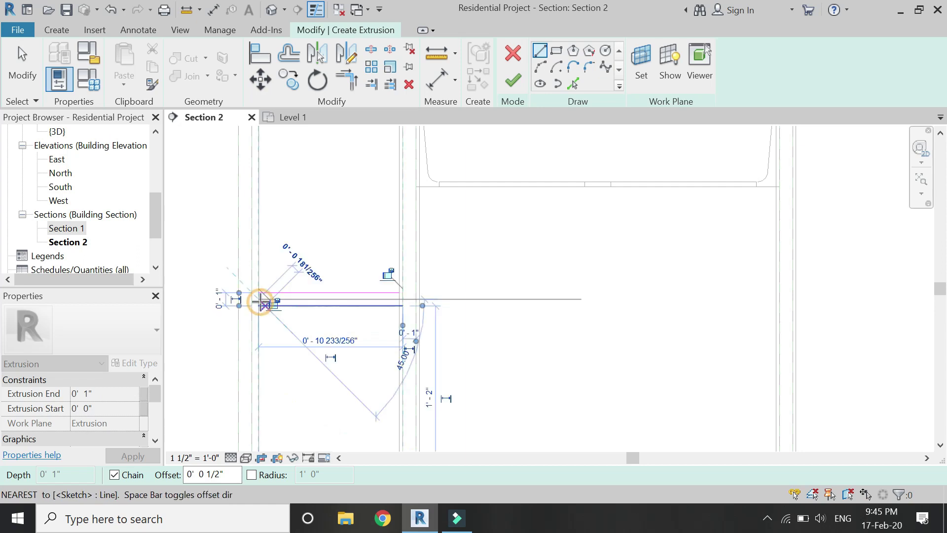
key(Escape)
scroll(266, 294, up, 2)
key(Escape)
Extend the shelf lines' left and right ends to the reference planes
click(271, 294)
mouse_move(254, 292)
mouse_down()
mouse_move(242, 292)
mouse_move(254, 315)
mouse_move(241, 318)
mouse_up()
key(Escape)
click(264, 319)
key(Escape)
click(528, 292)
mouse_move(537, 292)
mouse_down()
mouse_move(550, 269)
mouse_move(545, 293)
mouse_up()
Draw the left and right vertical sides to close the shelf outline
click(540, 51)
click(544, 292)
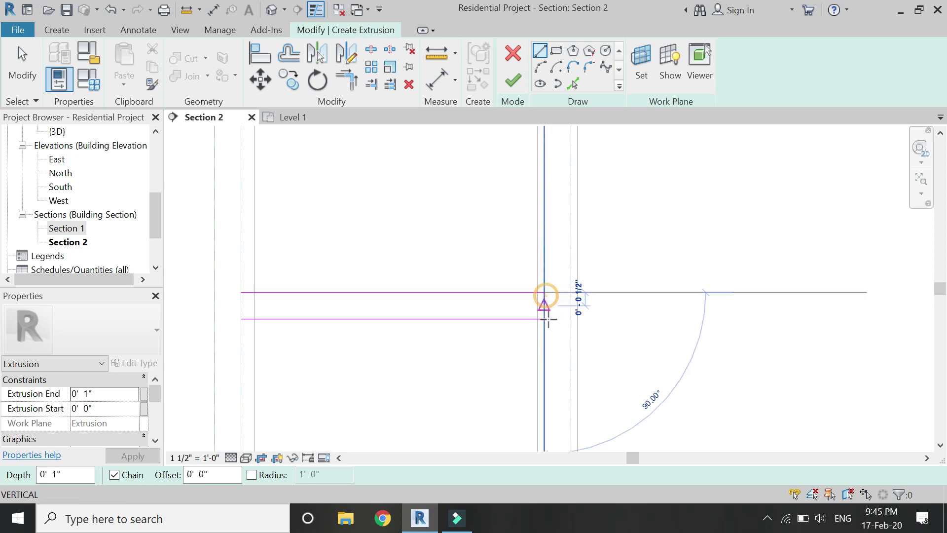
click(544, 319)
click(241, 292)
click(241, 318)
key(Escape)
key(Escape)
scroll(351, 292, down, 4)
Select the four-line shelf outline and start a copy, then cancel it
mouse_move(434, 276)
mouse_down()
mouse_move(298, 328)
mouse_move(287, 303)
mouse_up()
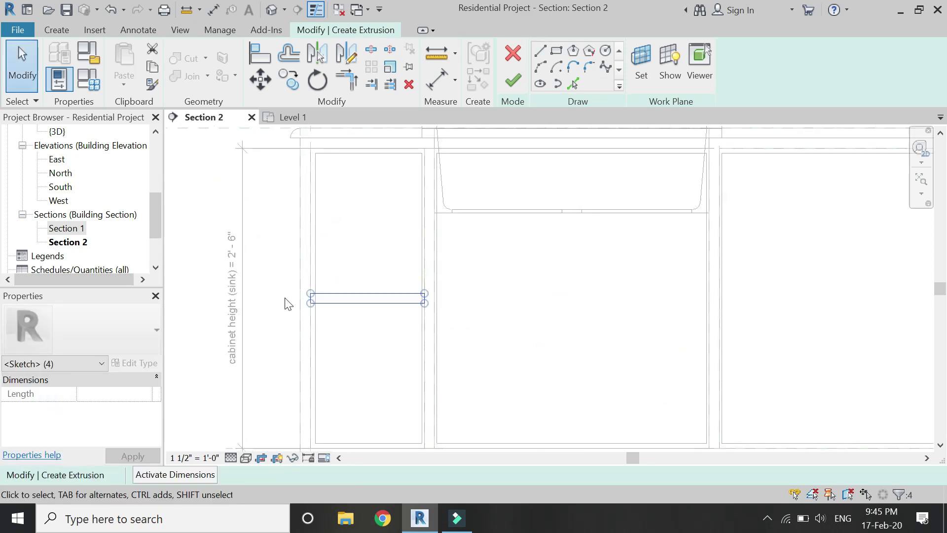
click(286, 85)
scroll(317, 310, up, 3)
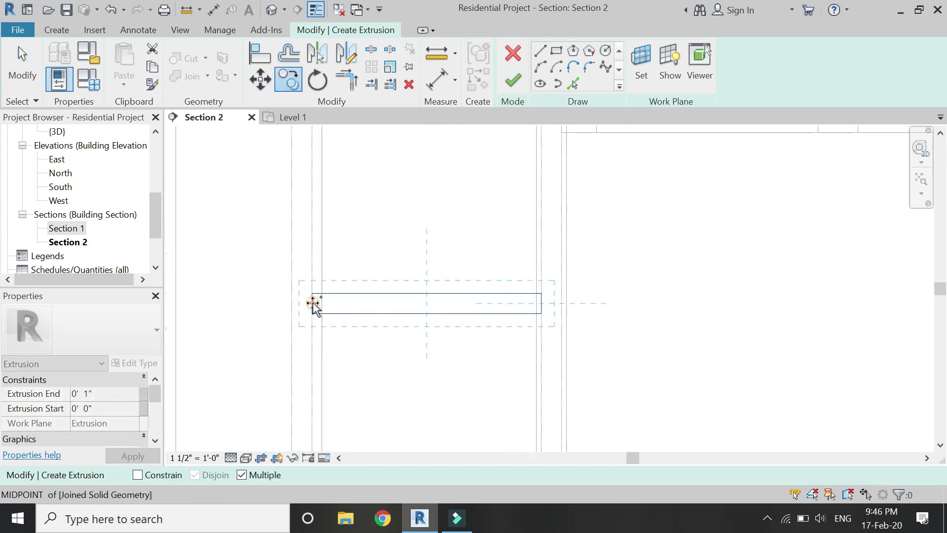
scroll(320, 311, down, 1)
click(320, 310)
scroll(640, 282, up, 2)
scroll(394, 335, down, 3)
key(Escape)
scroll(590, 325, up, 2)
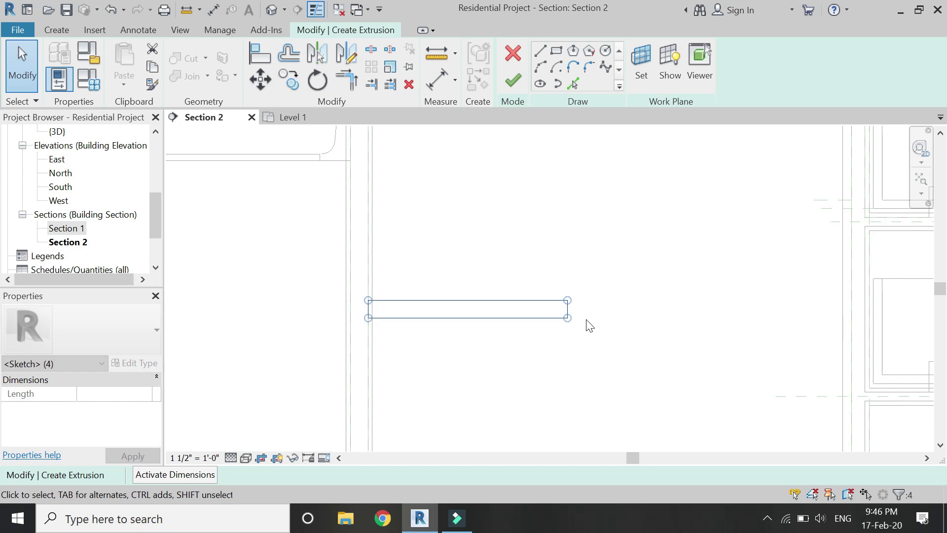
key(Escape)
scroll(486, 315, down, 1)
scroll(633, 326, up, 2)
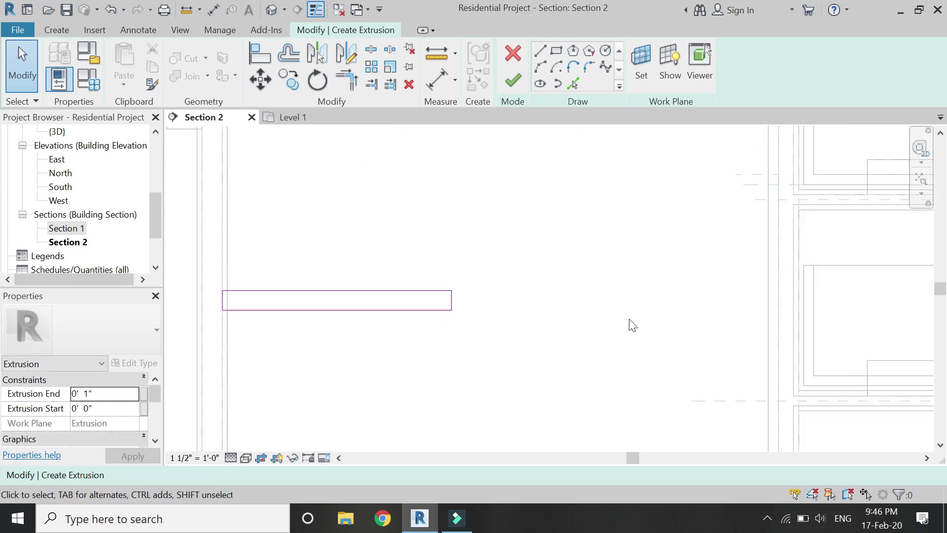
Move the outline's right side onto the reference plane and finish the shelf sketch
click(452, 301)
scroll(453, 302, up, 1)
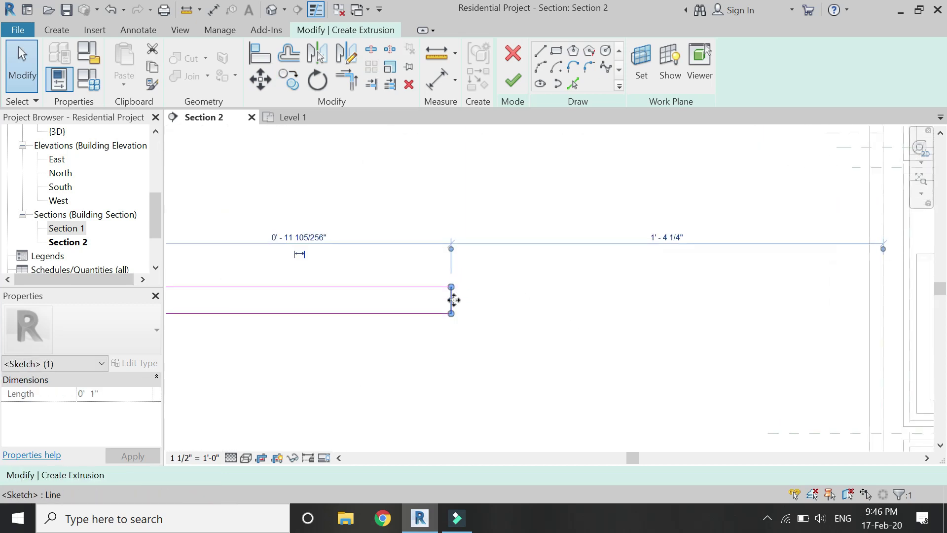
drag(612, 310, 873, 307)
scroll(753, 290, down, 3)
scroll(753, 290, down, 2)
key(Escape)
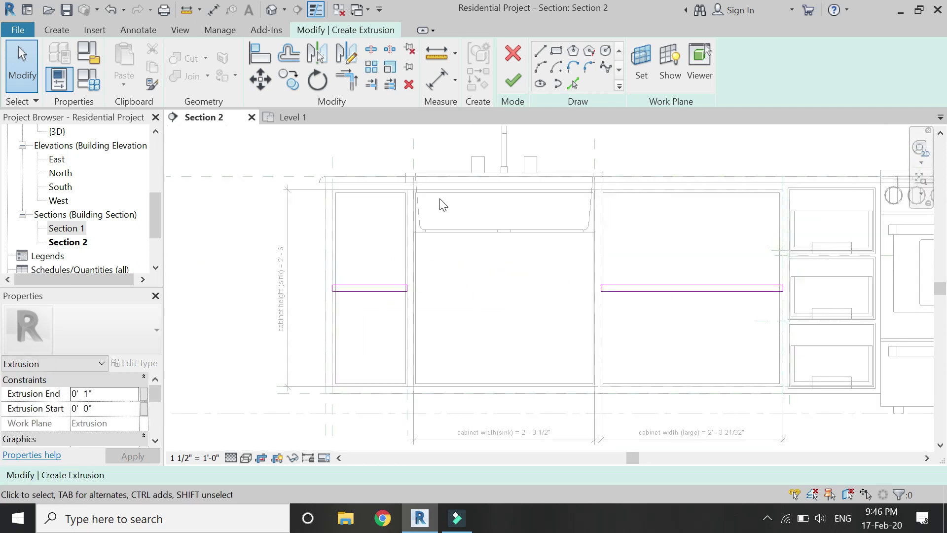
click(513, 80)
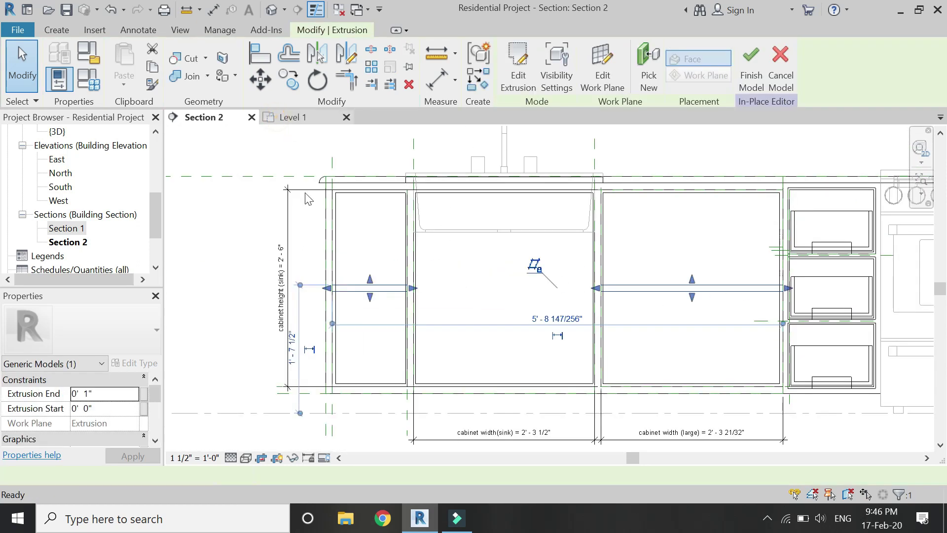
In the Level 1 plan, stretch the shelves back to the sink's rear edge and in behind the front face
click(277, 117)
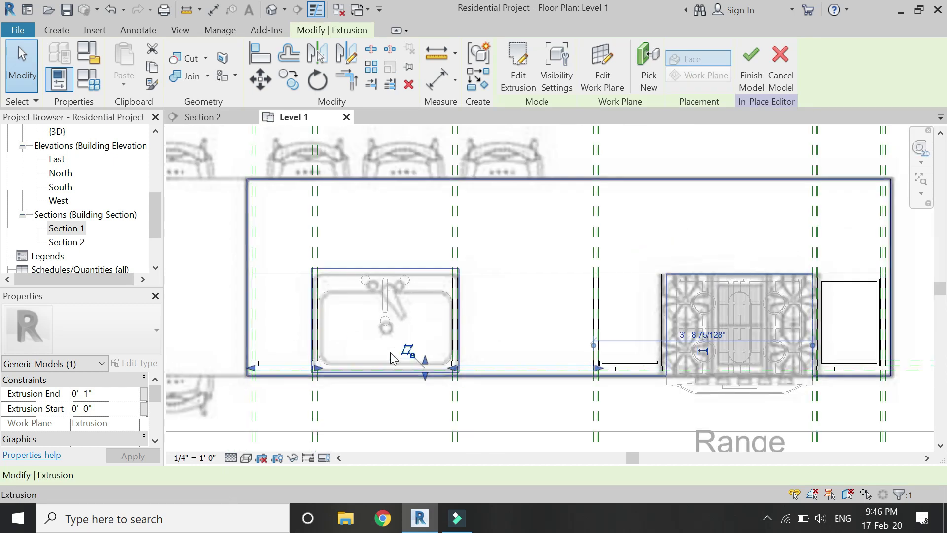
drag(459, 380, 474, 271)
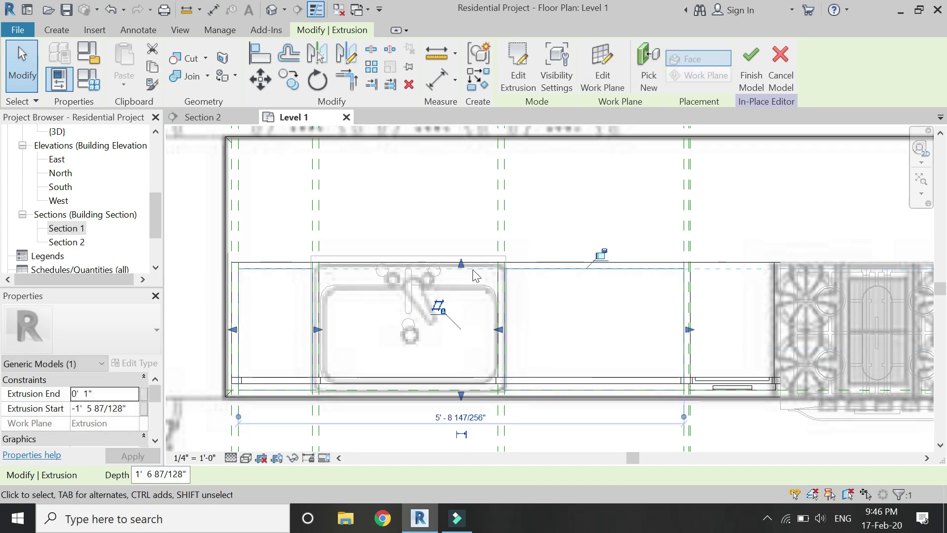
scroll(453, 395, up, 2)
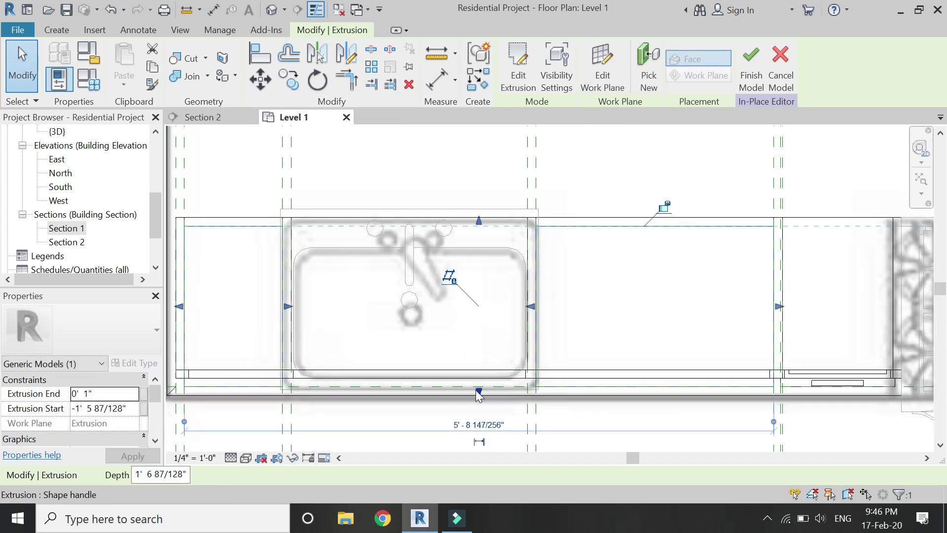
drag(477, 391, 481, 371)
scroll(470, 325, down, 3)
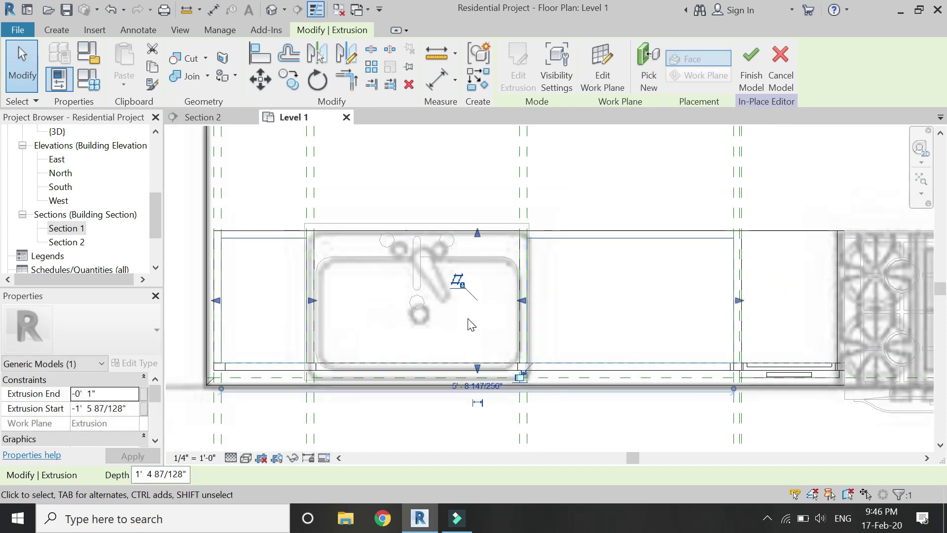
key(Escape)
scroll(586, 335, up, 2)
Place two cabinet door components along the sink cabinet's front in the Level 1 plan
click(338, 66)
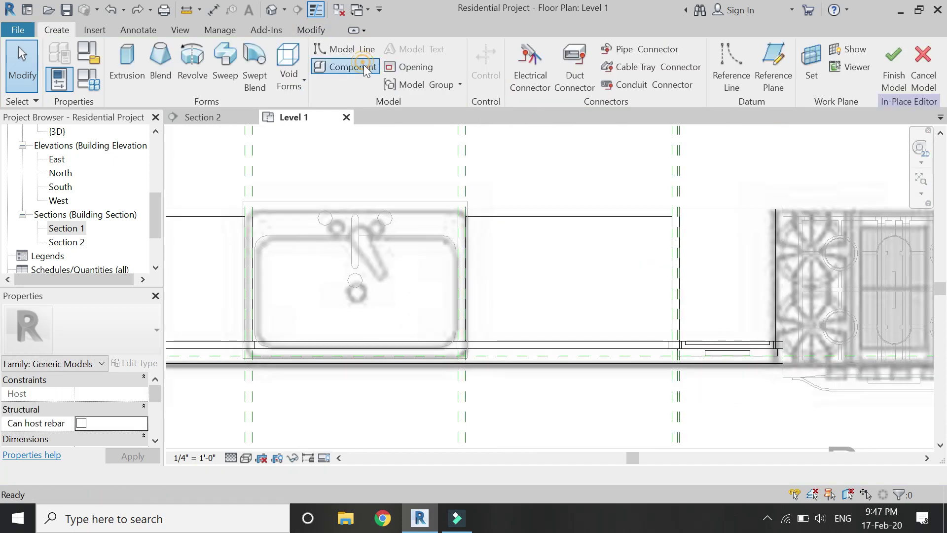
click(149, 325)
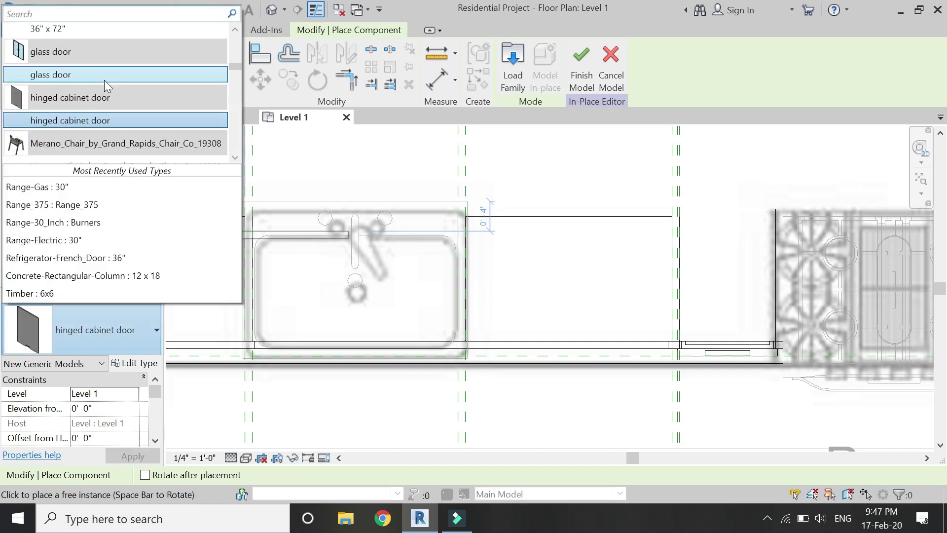
mouse_move(104, 80)
scroll(105, 80, up, 3)
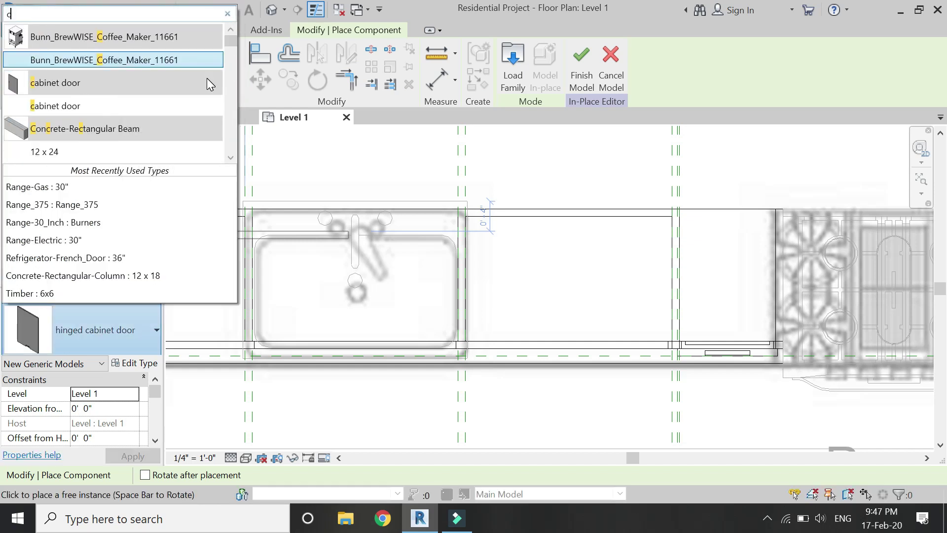
click(149, 108)
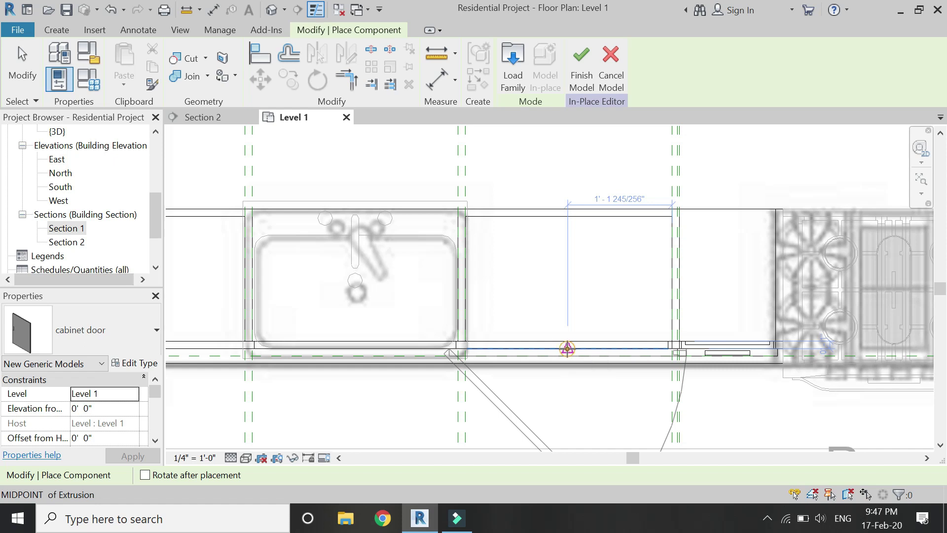
click(567, 349)
scroll(545, 359, down, 1)
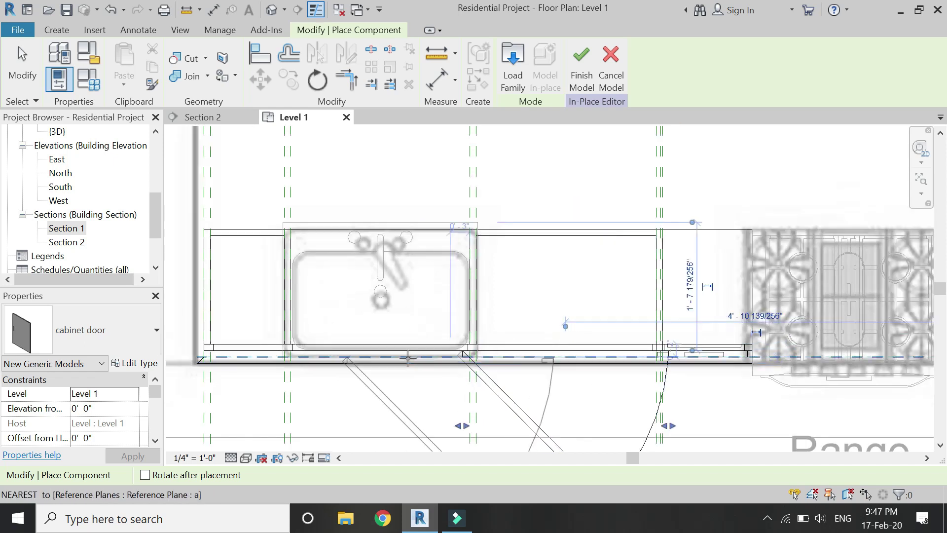
click(377, 351)
In Section 2, mirror-copy the cabinet door across a vertical axis to create a second door
click(224, 117)
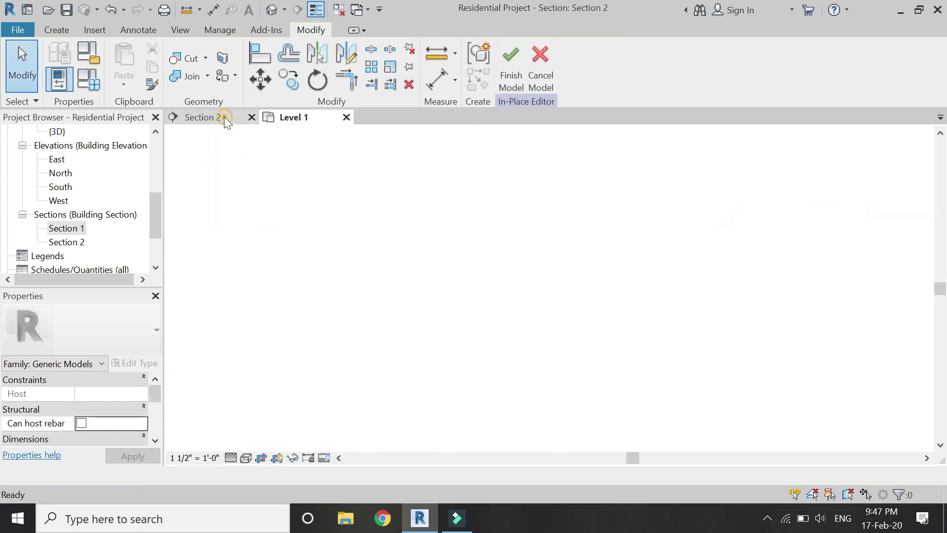
scroll(513, 211, down, 3)
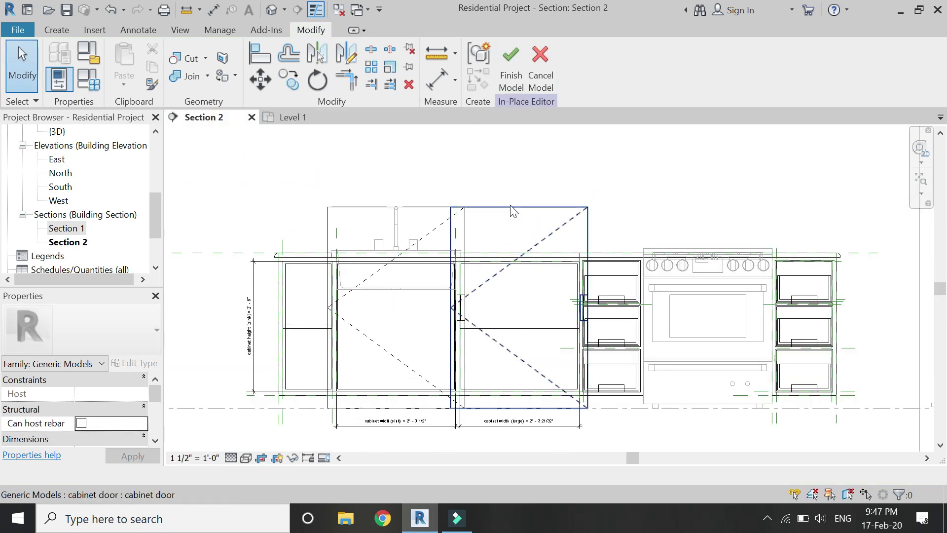
click(513, 211)
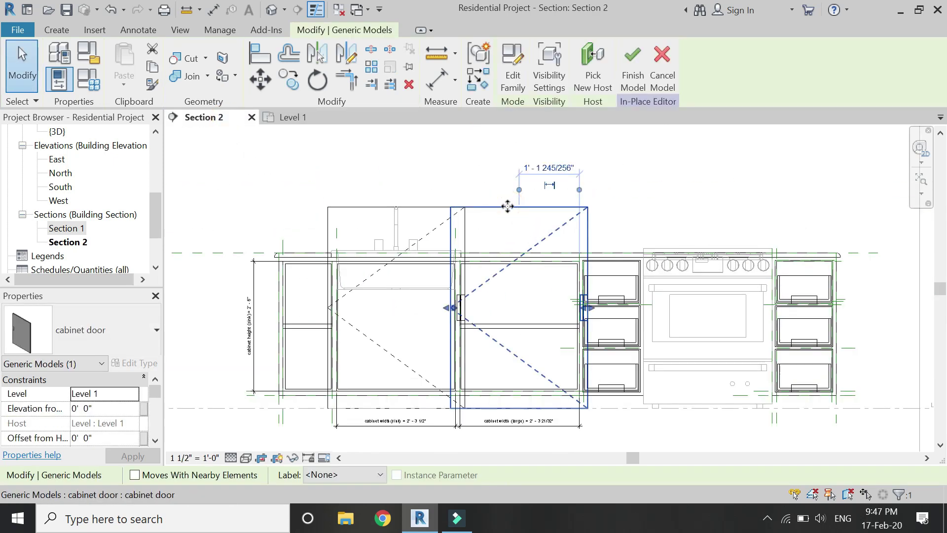
click(343, 56)
click(133, 475)
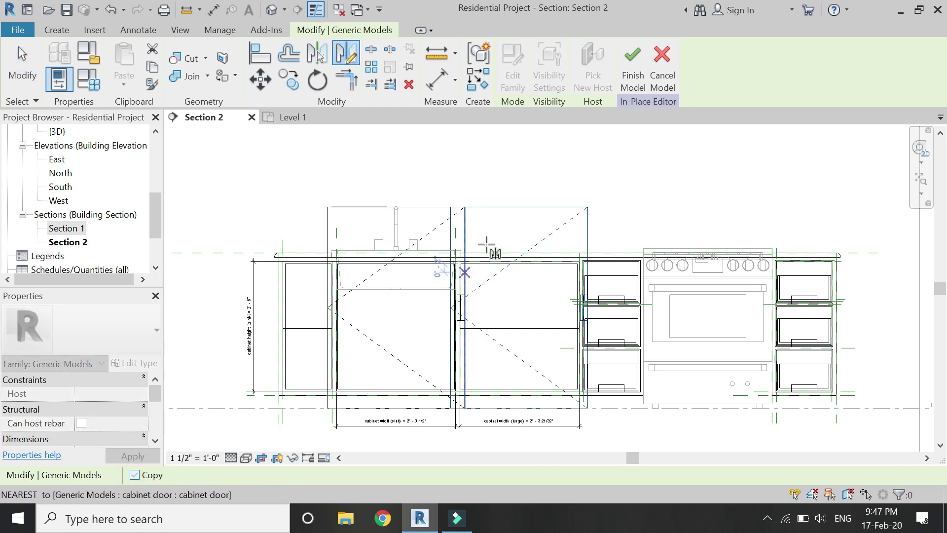
click(519, 208)
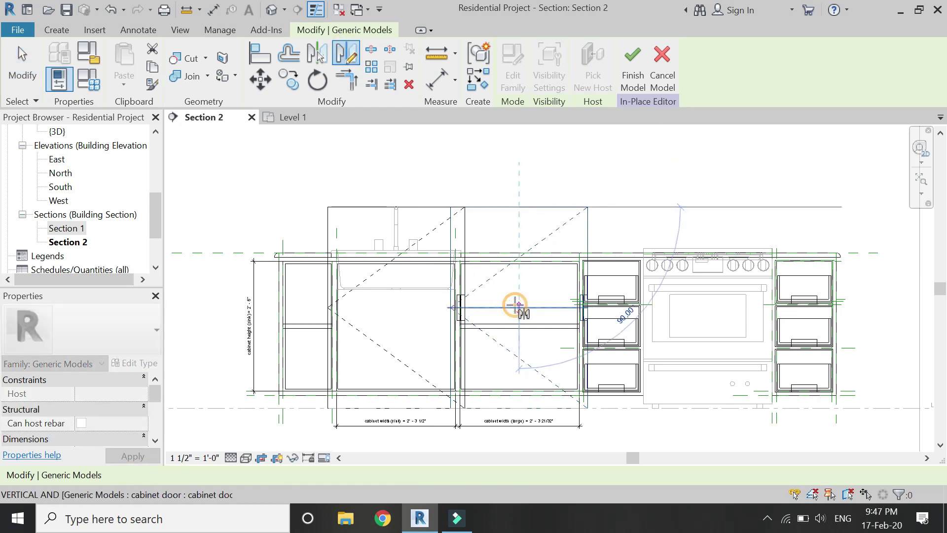
click(518, 307)
key(Escape)
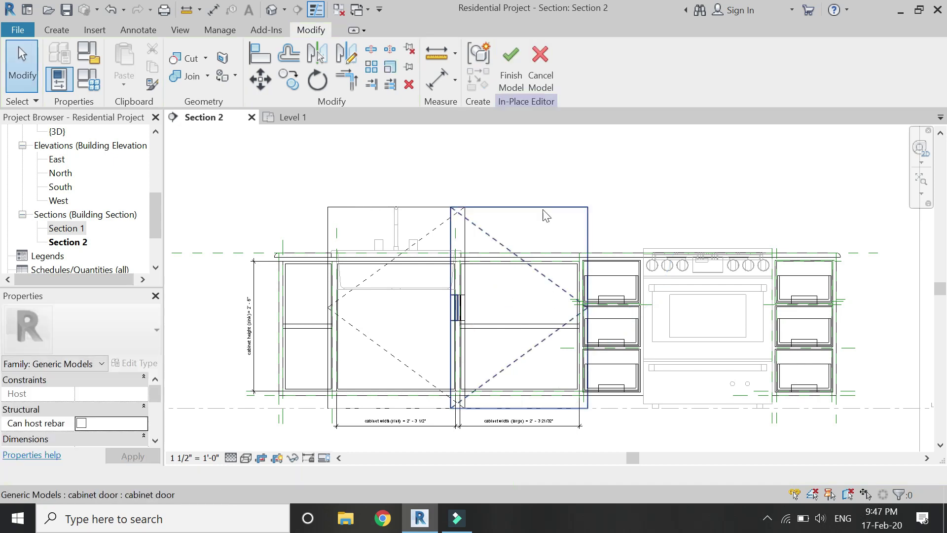
Link the mirrored door's panel height to cabinet height (sink) and panel width to cabinet width (large)
click(545, 215)
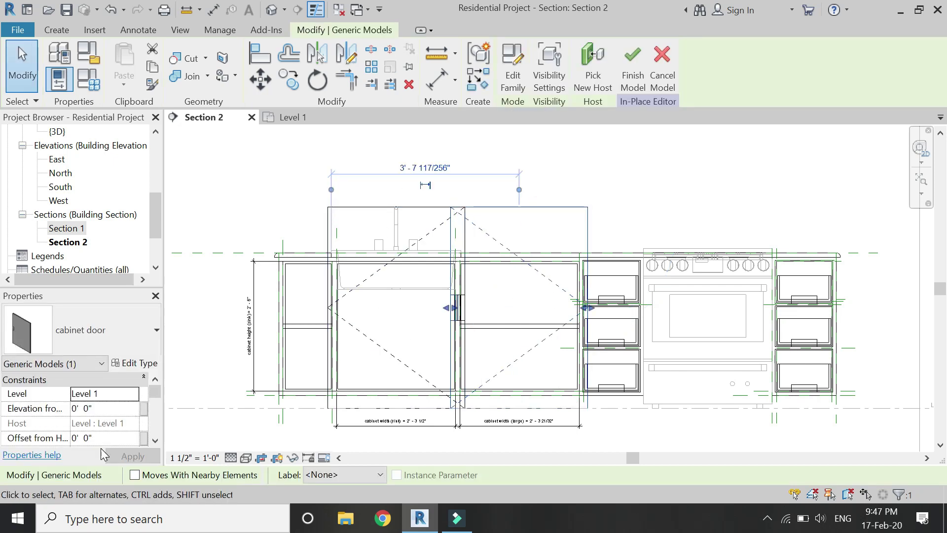
scroll(122, 428, down, 5)
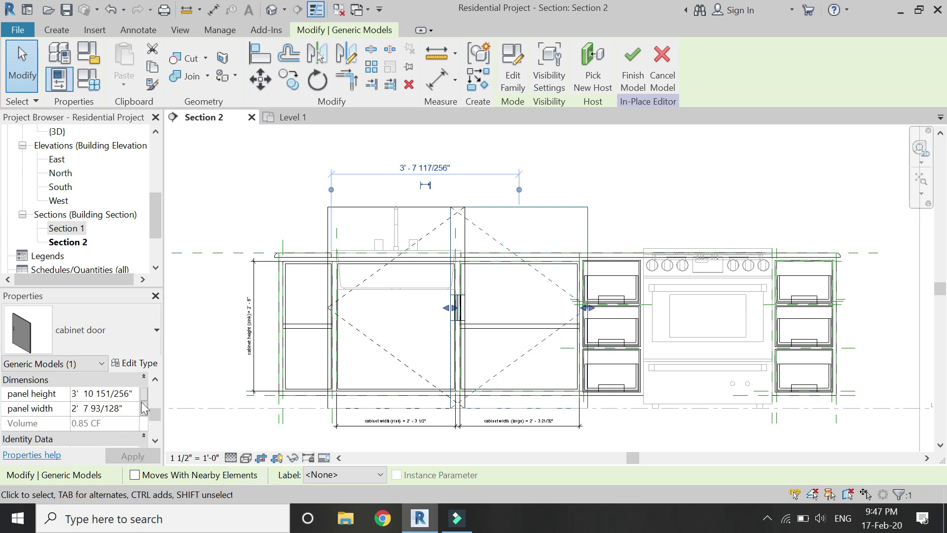
click(143, 393)
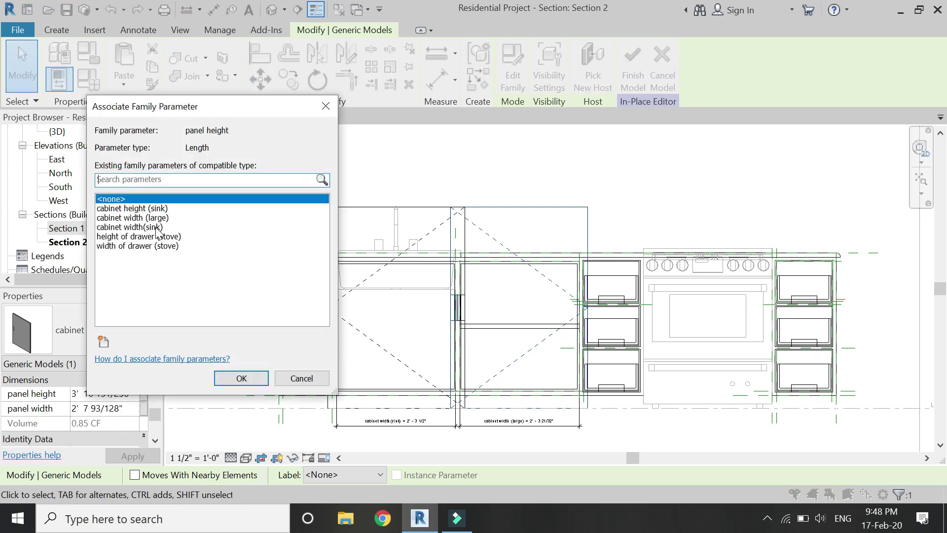
click(156, 208)
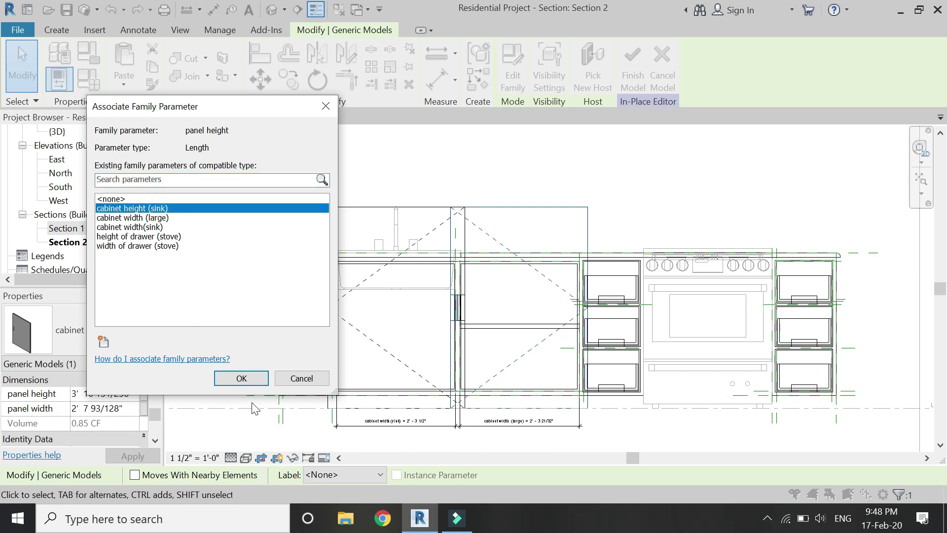
click(242, 379)
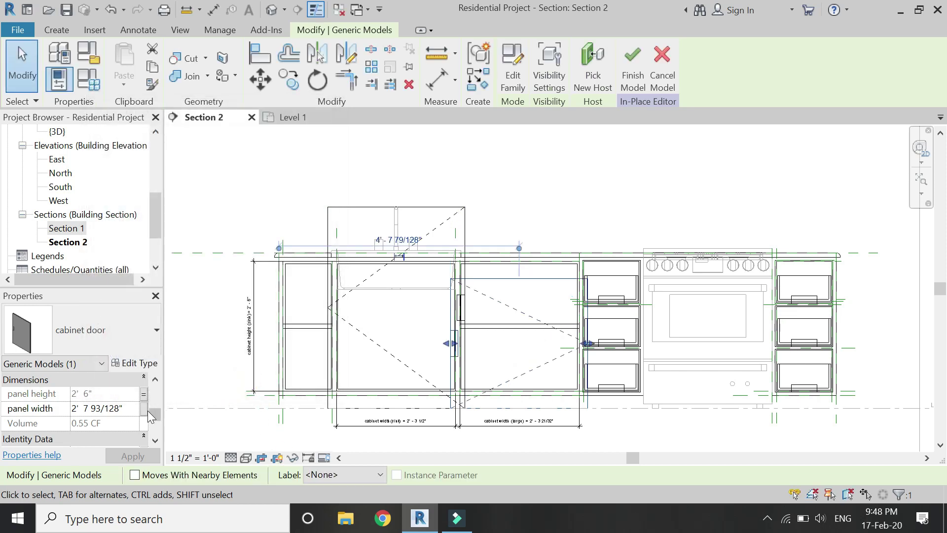
scroll(131, 419, down, 2)
scroll(132, 416, up, 2)
click(146, 411)
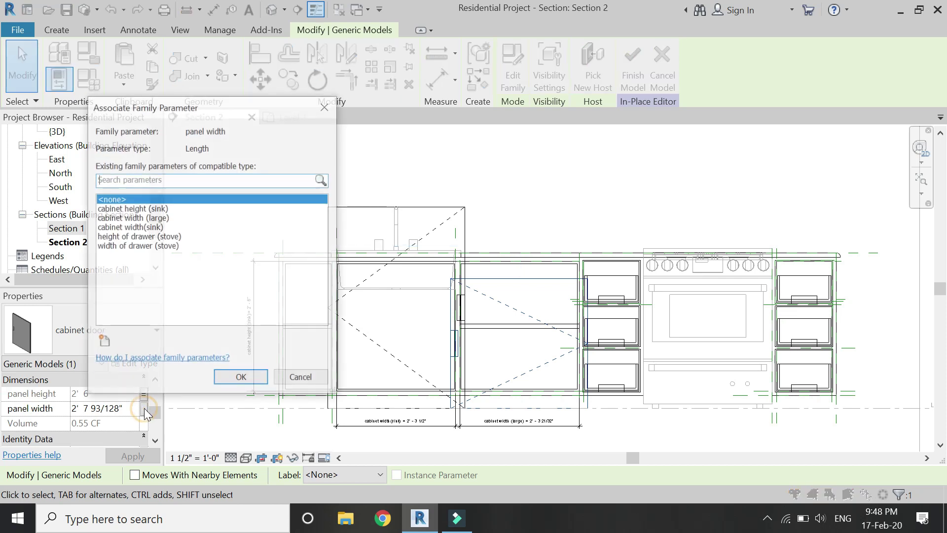
click(154, 219)
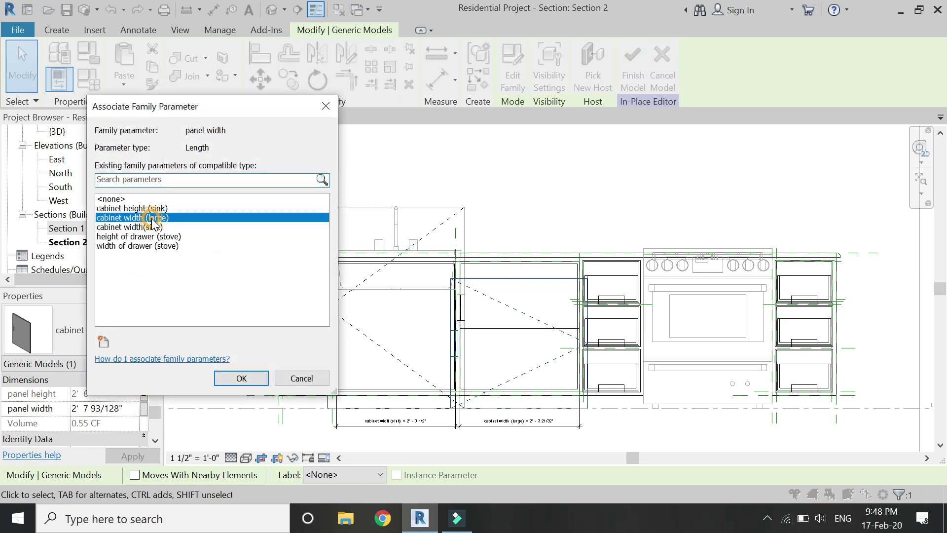
click(234, 379)
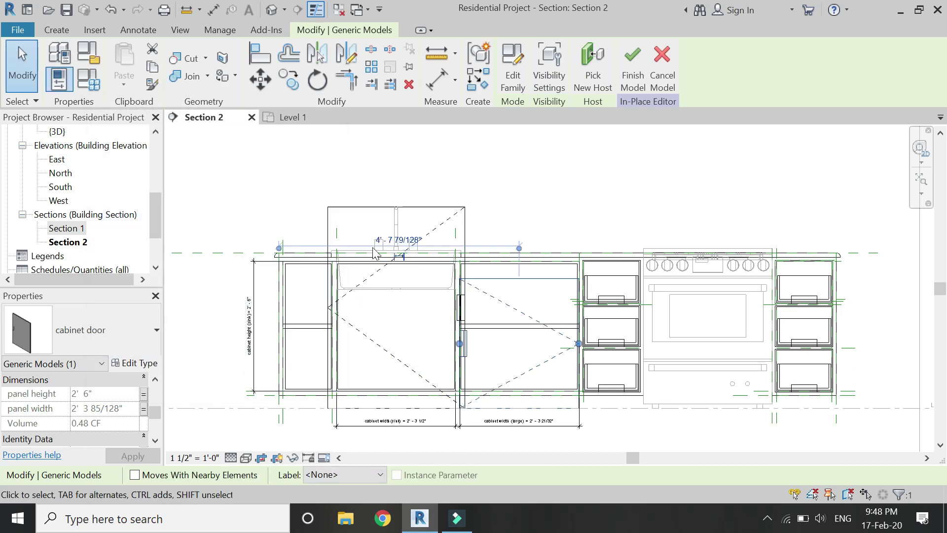
Link the sink-side door's panel height to cabinet height (sink) and panel width to cabinet width(sink)
click(381, 206)
scroll(136, 398, down, 2)
scroll(136, 399, down, 1)
scroll(139, 404, up, 1)
scroll(147, 391, up, 1)
click(143, 393)
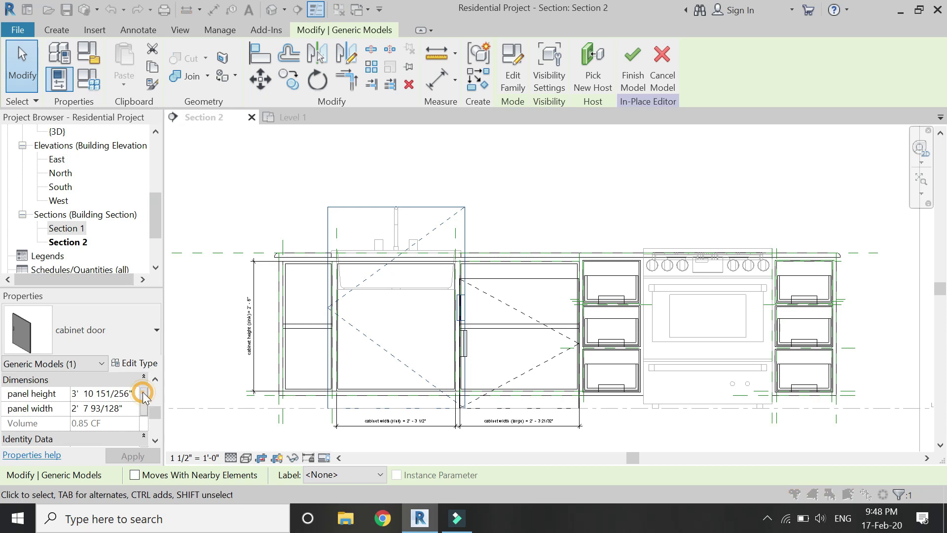
click(130, 209)
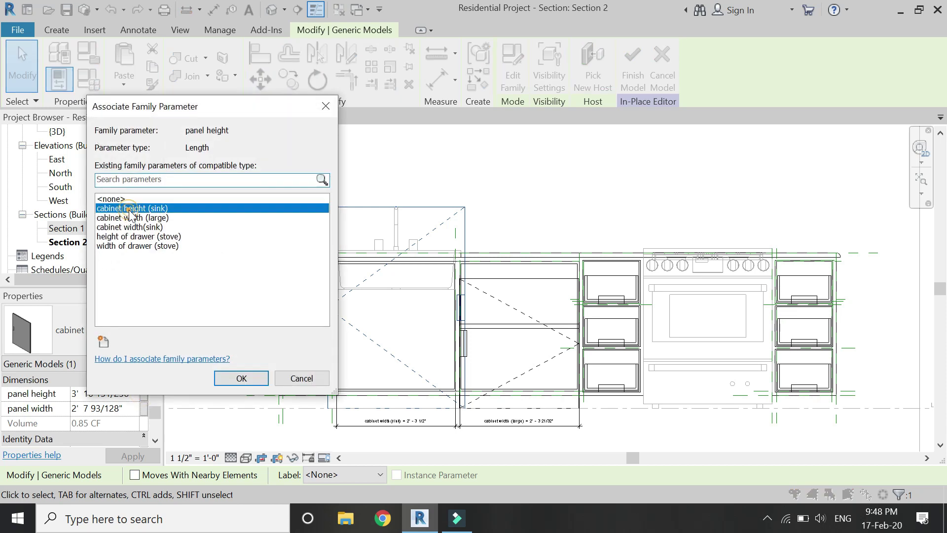
click(217, 379)
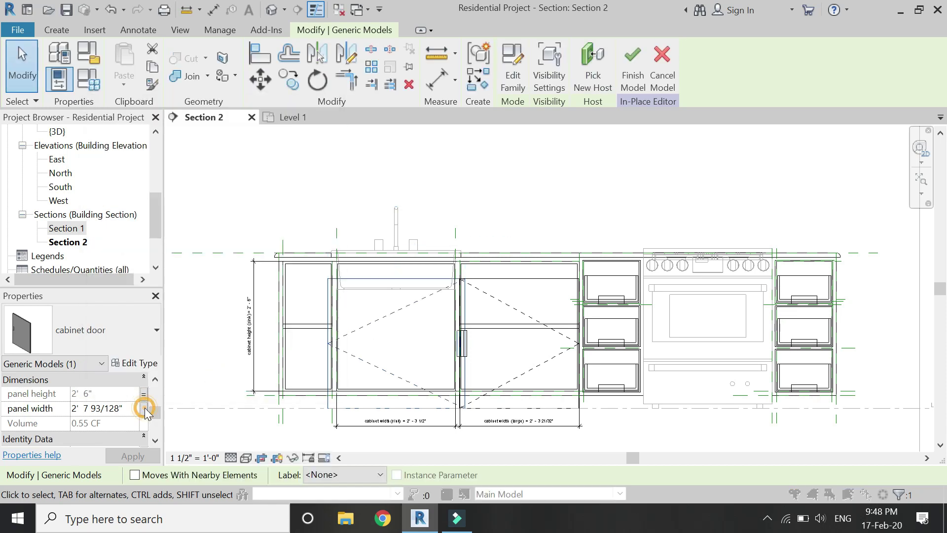
click(144, 408)
click(157, 218)
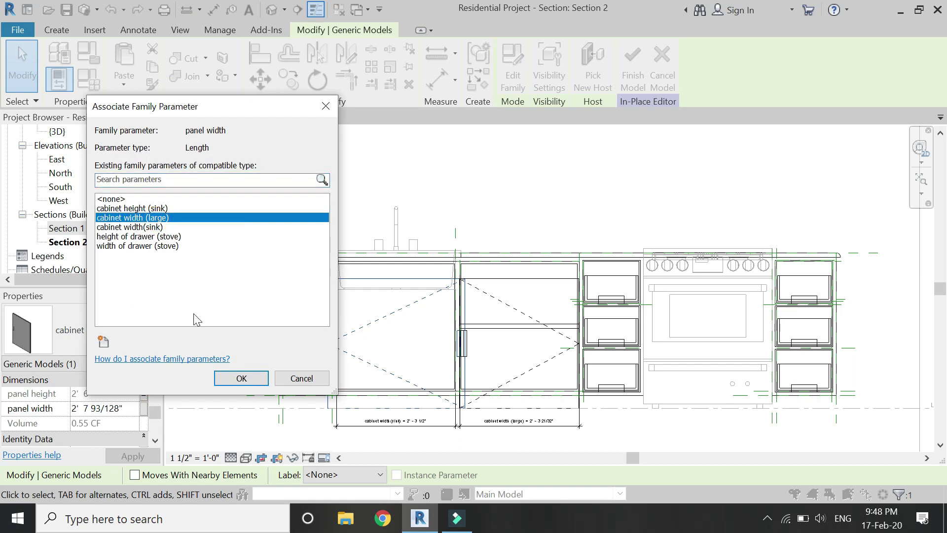
click(158, 228)
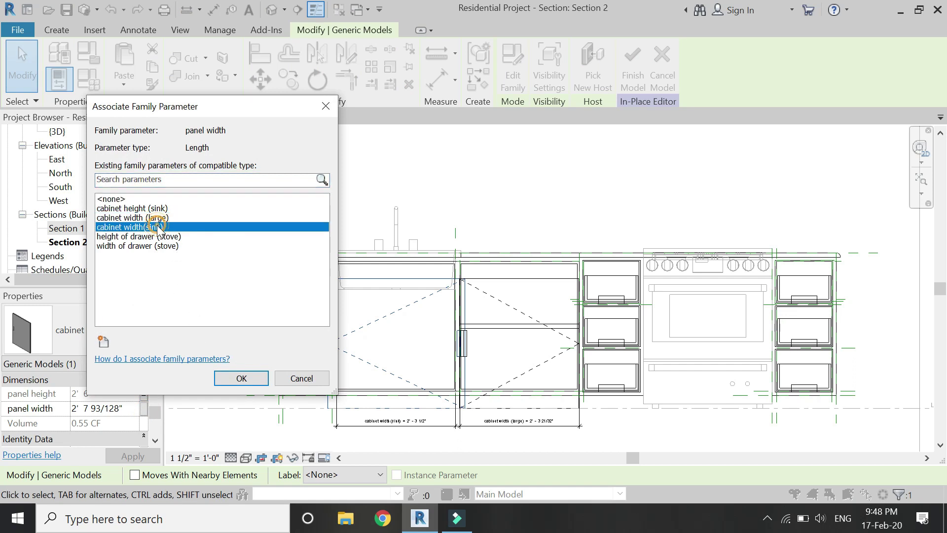
click(239, 379)
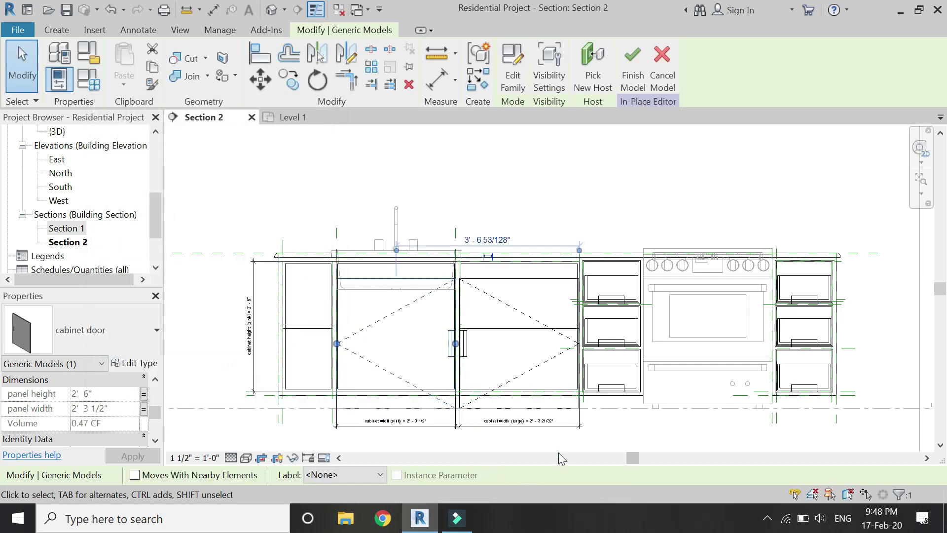
key(Escape)
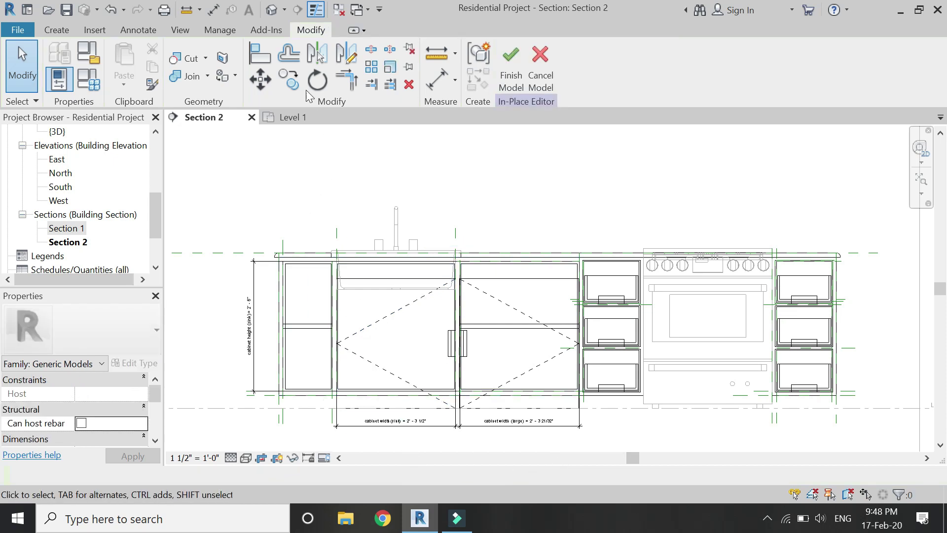
Align and lock the door edges to the cabinet edge and cabinet top
click(259, 54)
scroll(349, 260, up, 4)
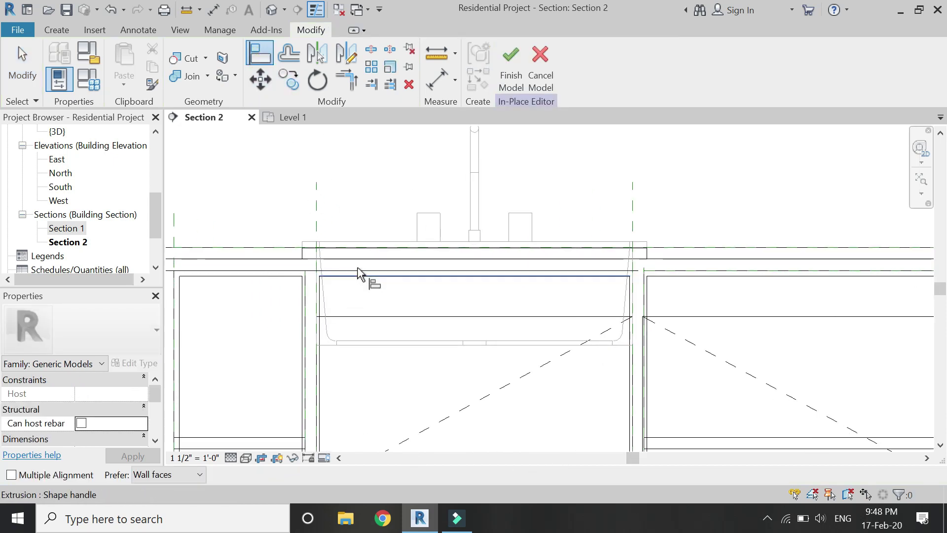
click(387, 321)
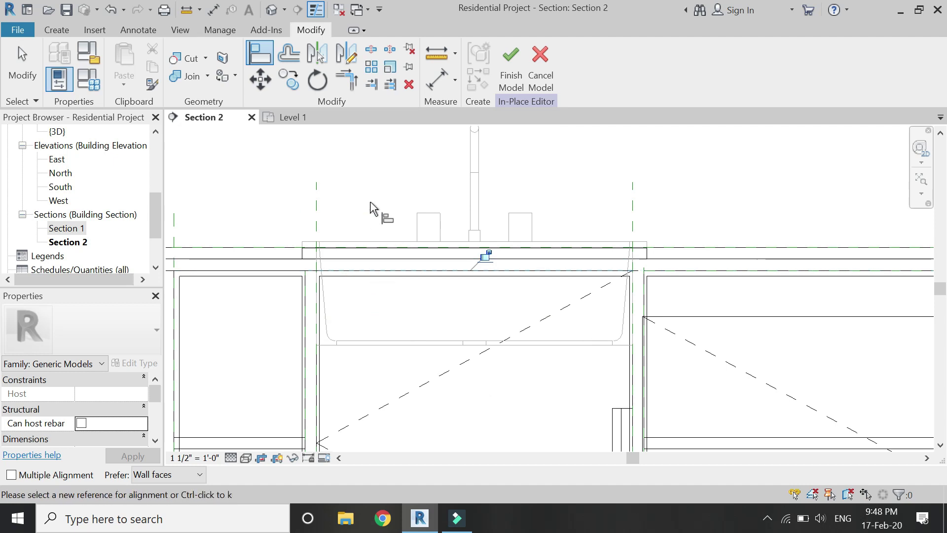
scroll(395, 231, down, 3)
scroll(567, 237, up, 4)
click(562, 234)
click(574, 300)
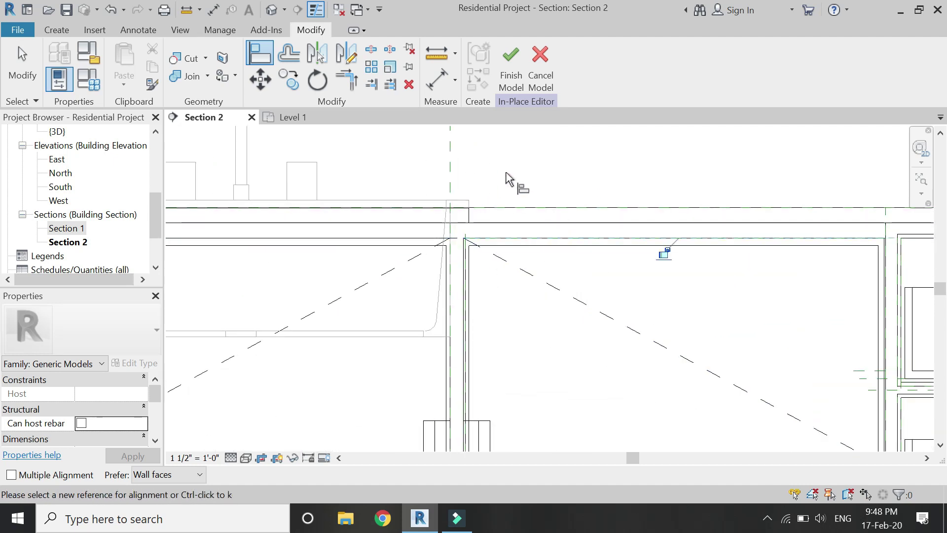
Align the door edge to the wall face
scroll(465, 190, down, 2)
scroll(466, 237, up, 5)
click(469, 274)
click(462, 271)
scroll(504, 237, down, 3)
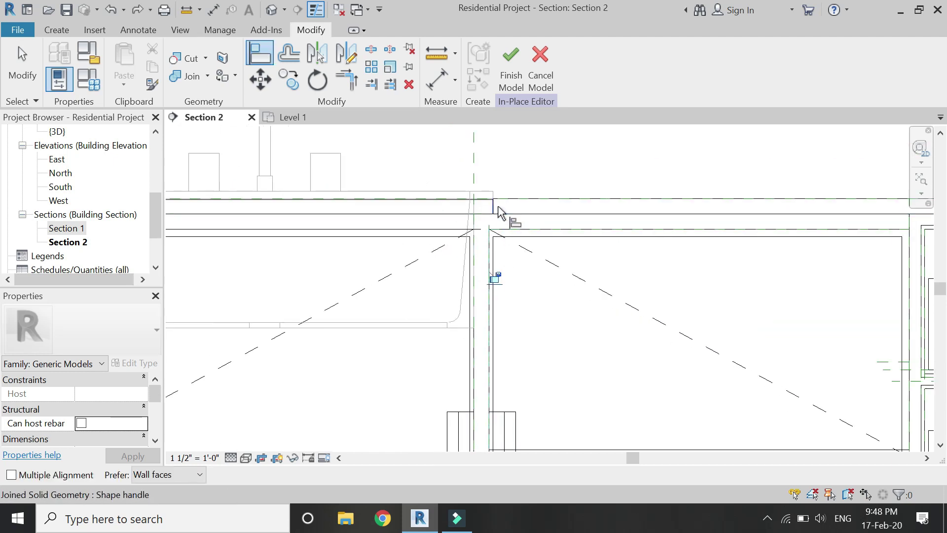
scroll(620, 227, down, 3)
scroll(624, 228, up, 2)
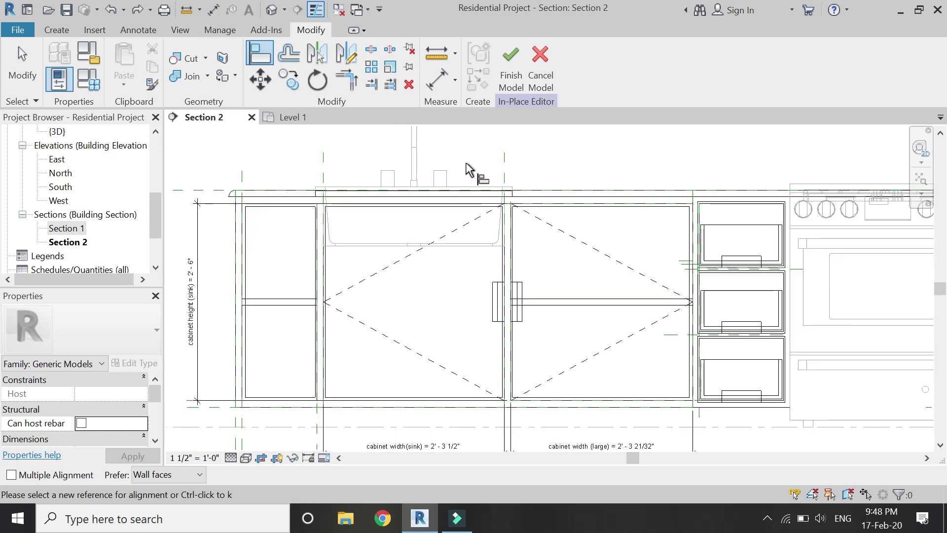
key(Escape)
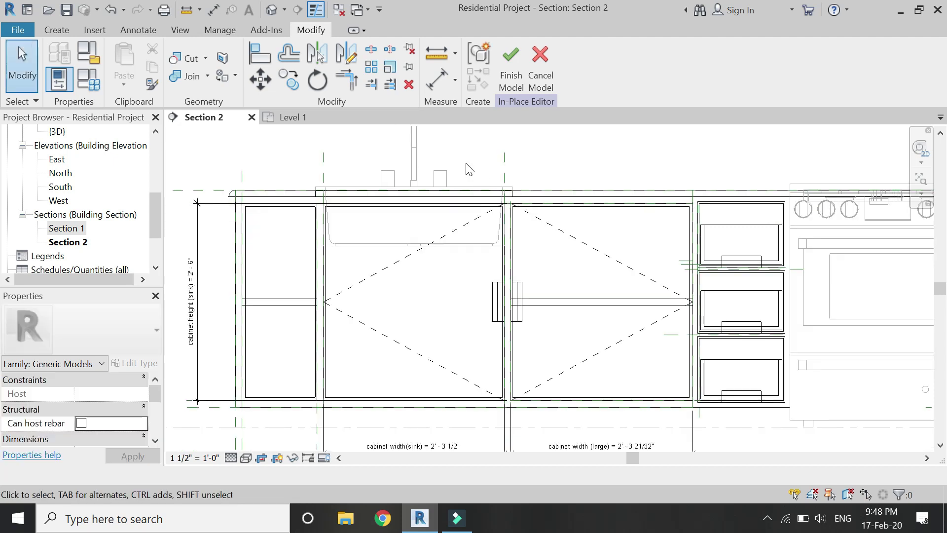
Change the view's visual style from the view control bar
click(246, 458)
click(259, 397)
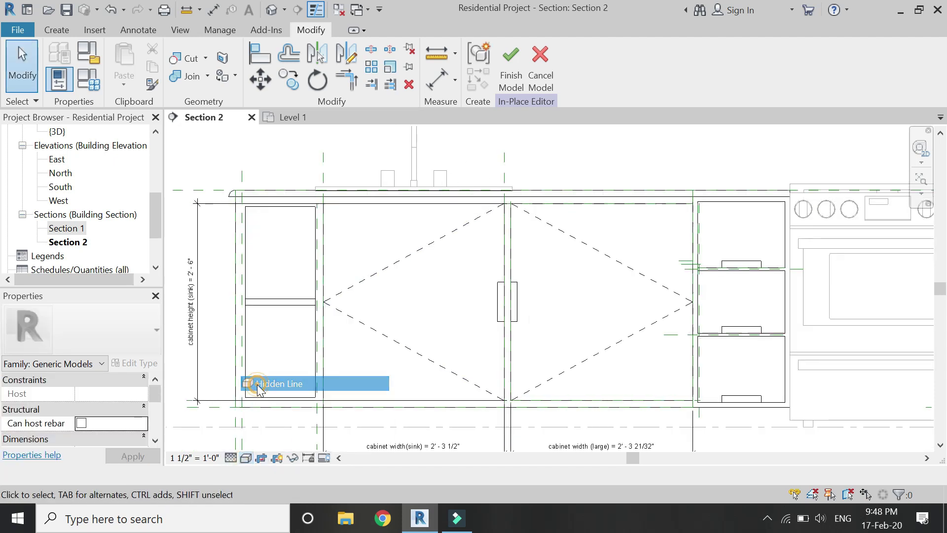
scroll(282, 339, down, 2)
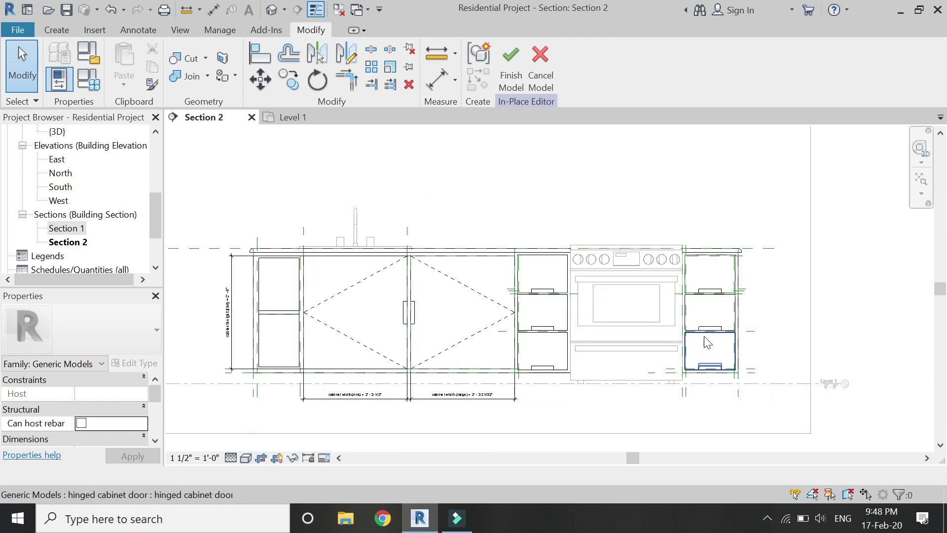
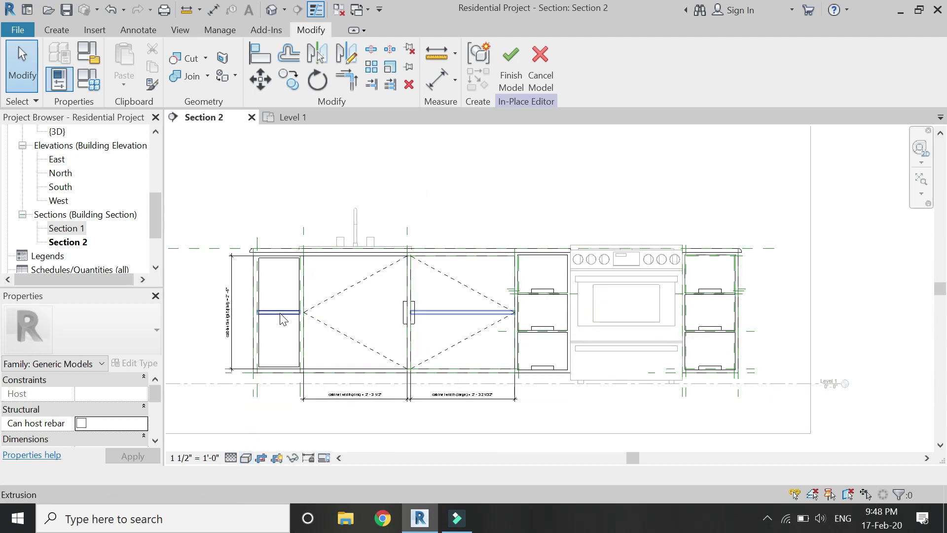
Finish the in-place island model from the Level 1 floor plan
click(292, 118)
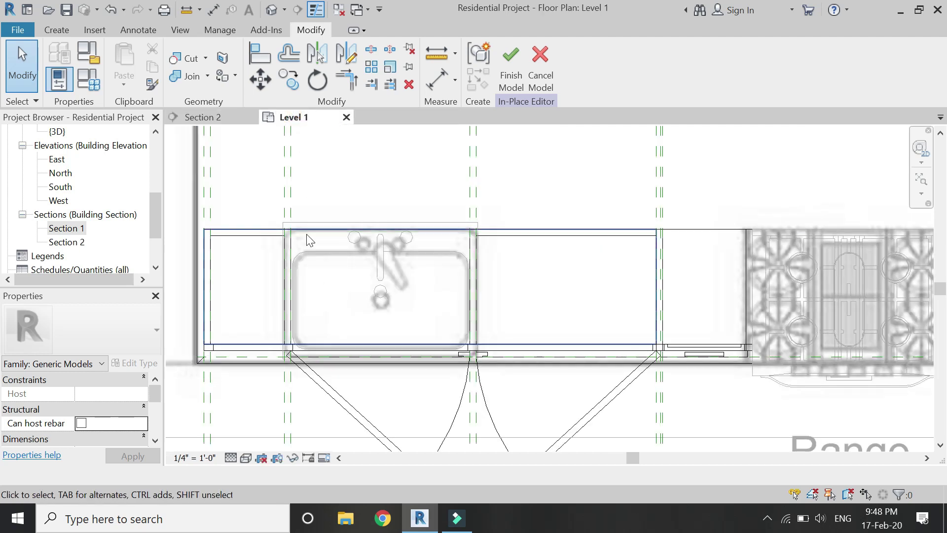
scroll(307, 264, down, 4)
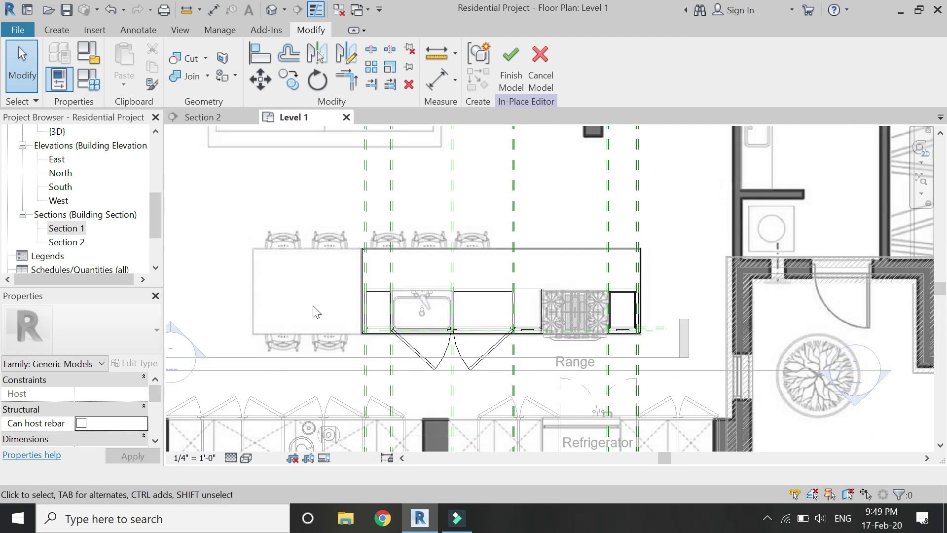
scroll(462, 356, down, 2)
click(513, 69)
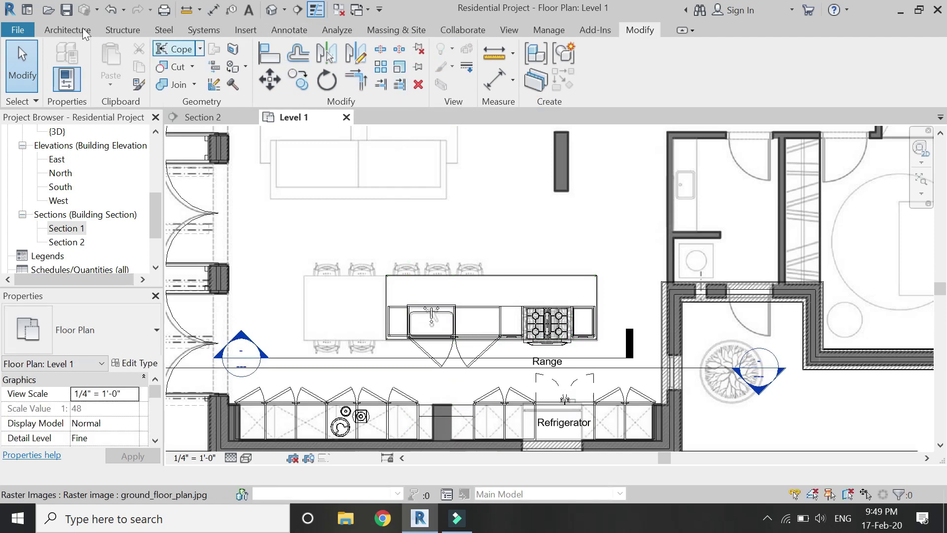
Cut Section 3 across the island, with its far clip just past the island
click(316, 8)
click(252, 248)
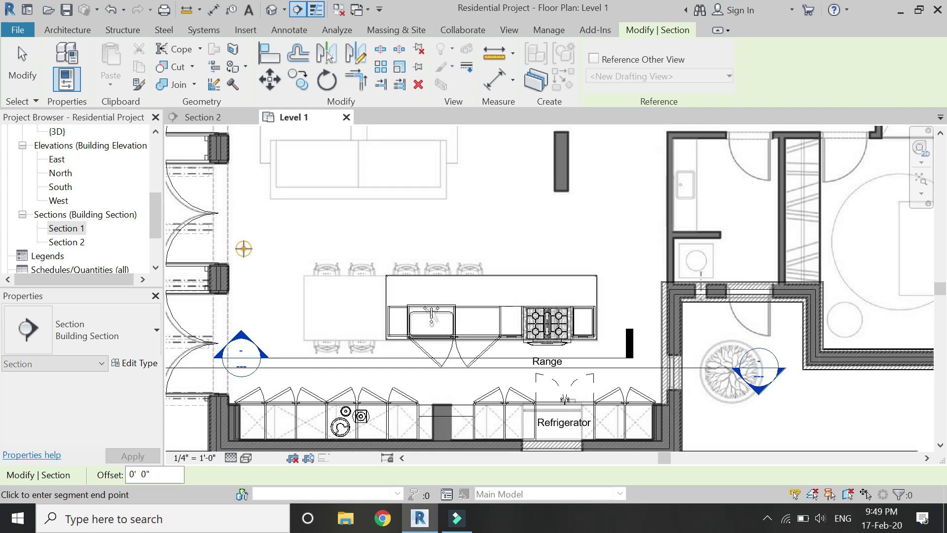
key(Escape)
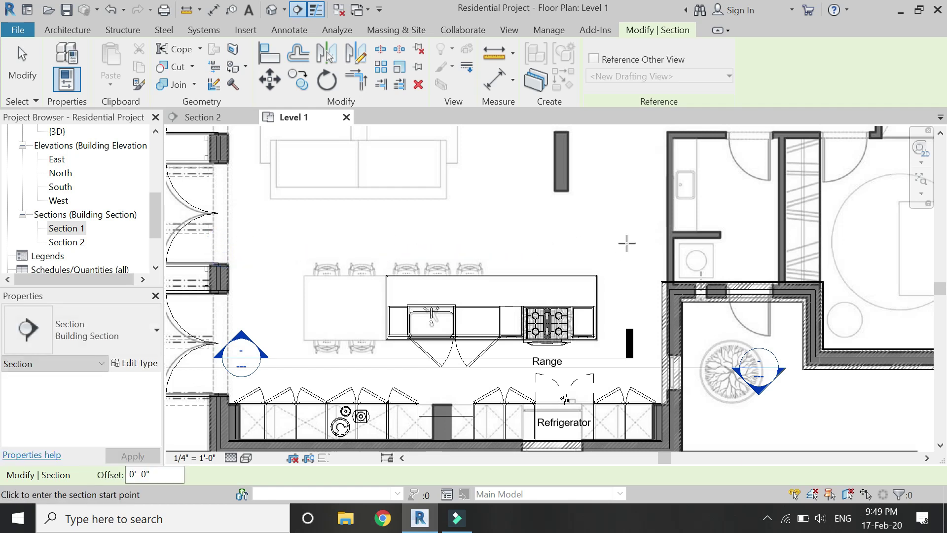
click(626, 243)
click(269, 243)
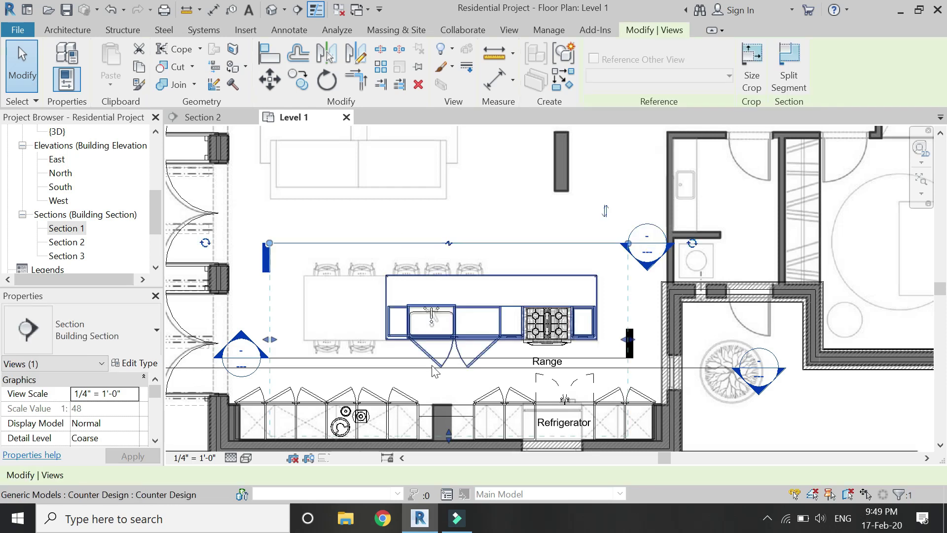
drag(449, 433, 454, 380)
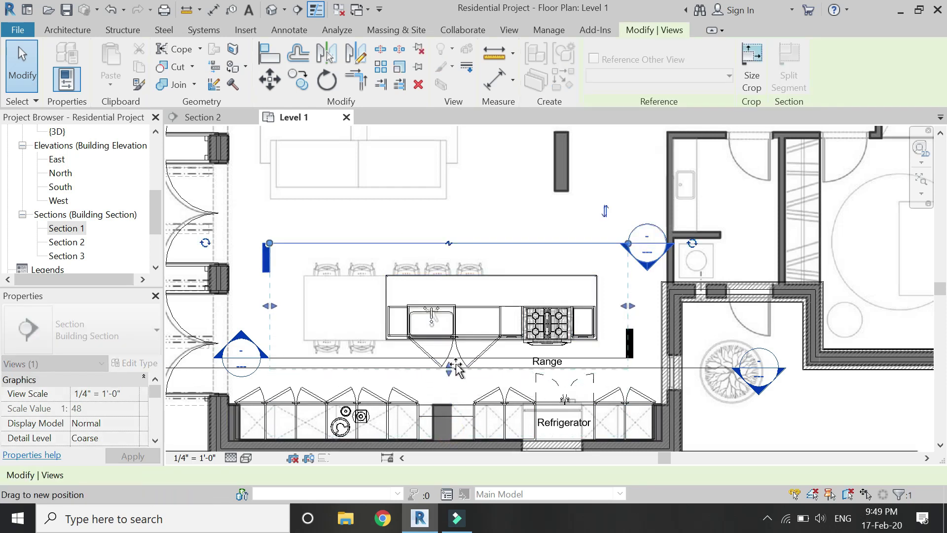
drag(457, 369, 457, 369)
key(Escape)
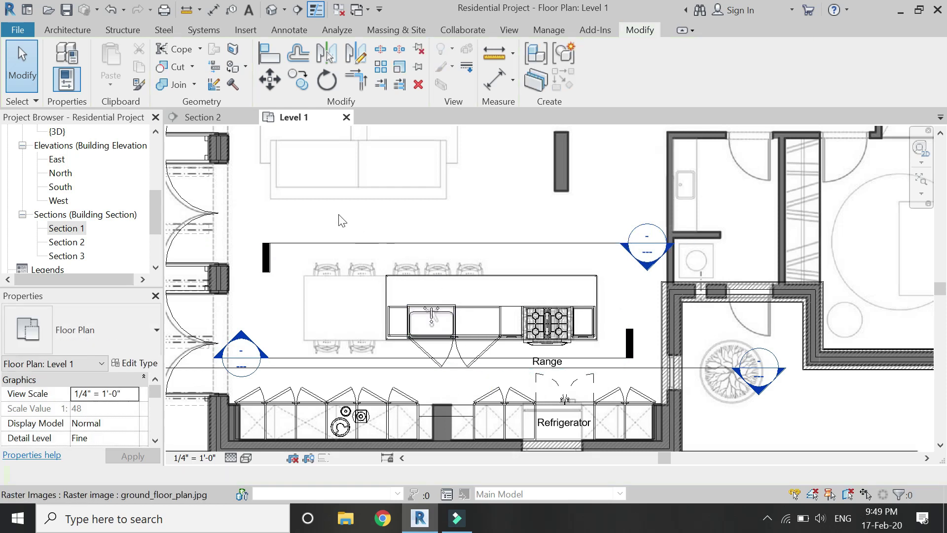
Open the Section 3 view from the Project Browser
scroll(66, 252, down, 1)
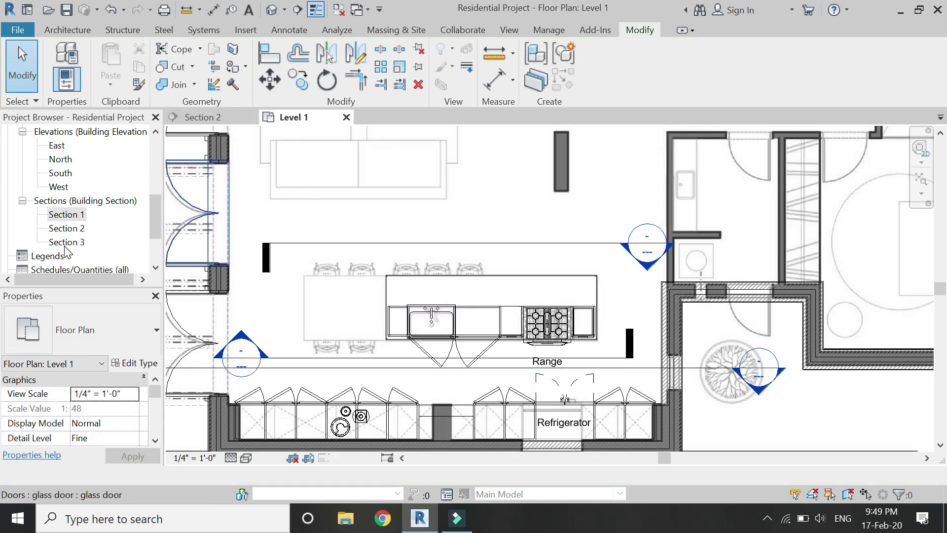
click(67, 242)
double_click(69, 242)
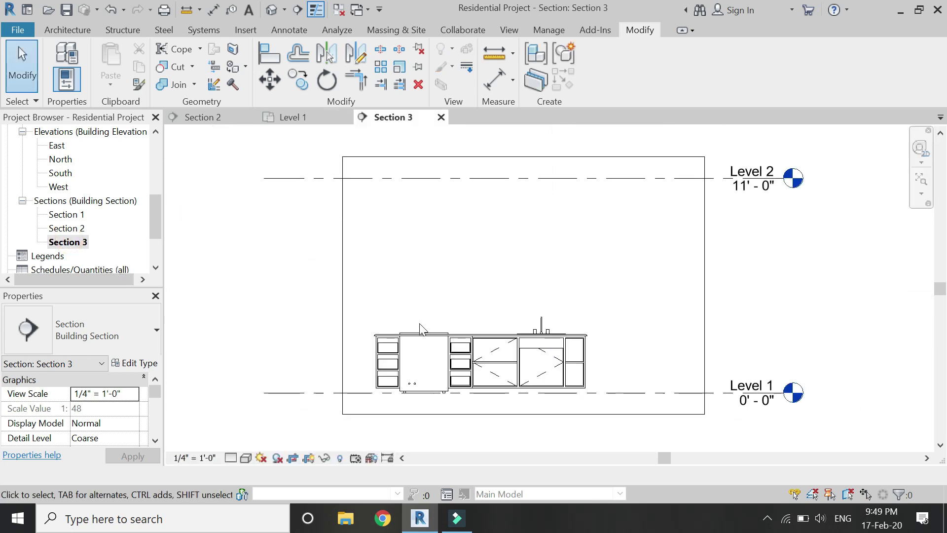
Pull the void recess at the island's end cabinet back to the cabinet edge
scroll(414, 393, up, 2)
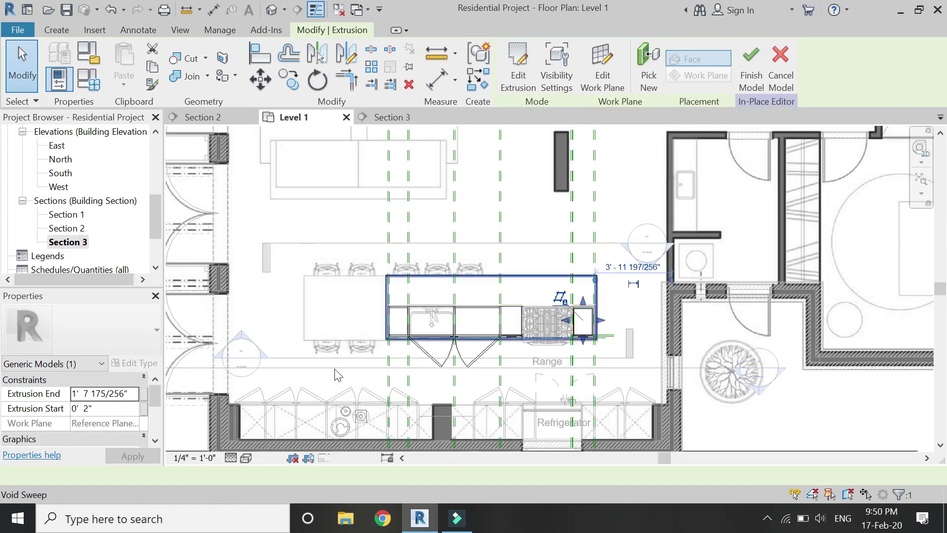
click(245, 459)
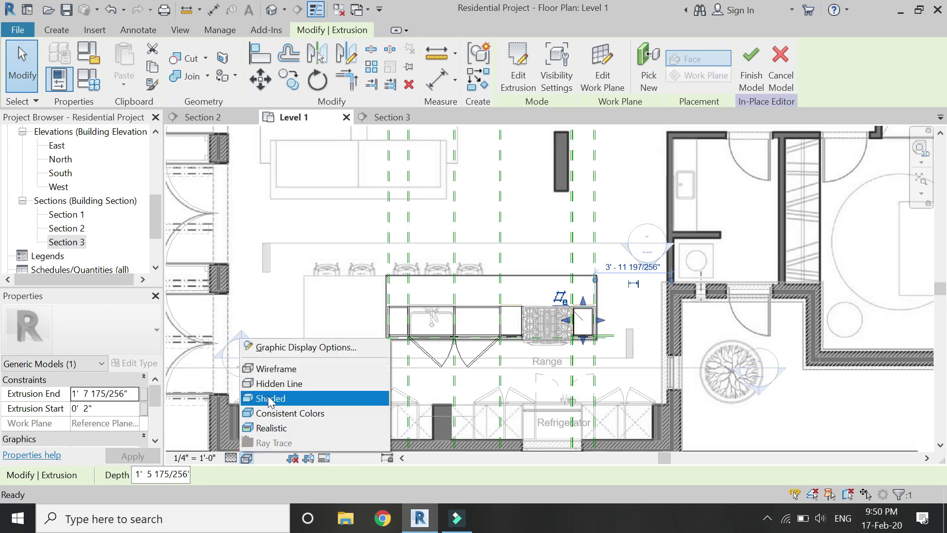
click(494, 301)
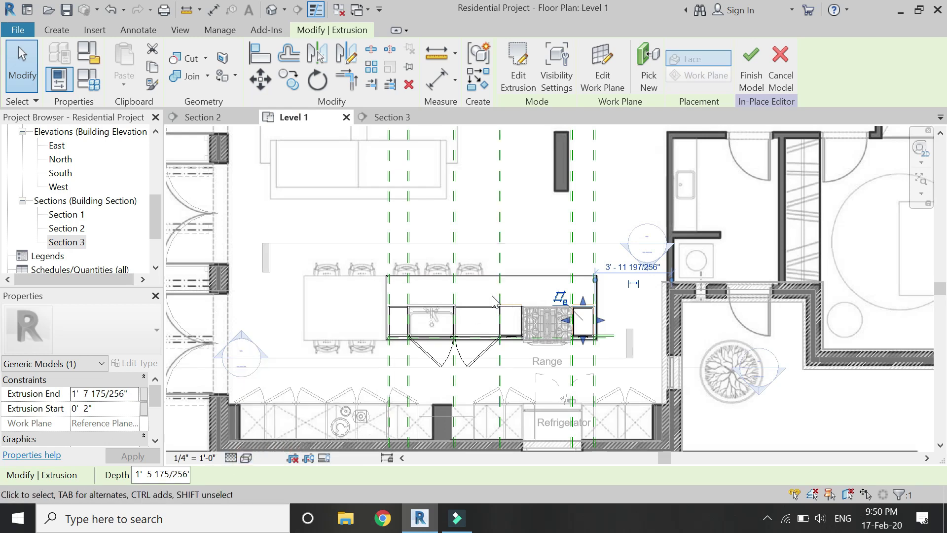
click(538, 319)
scroll(576, 306, up, 8)
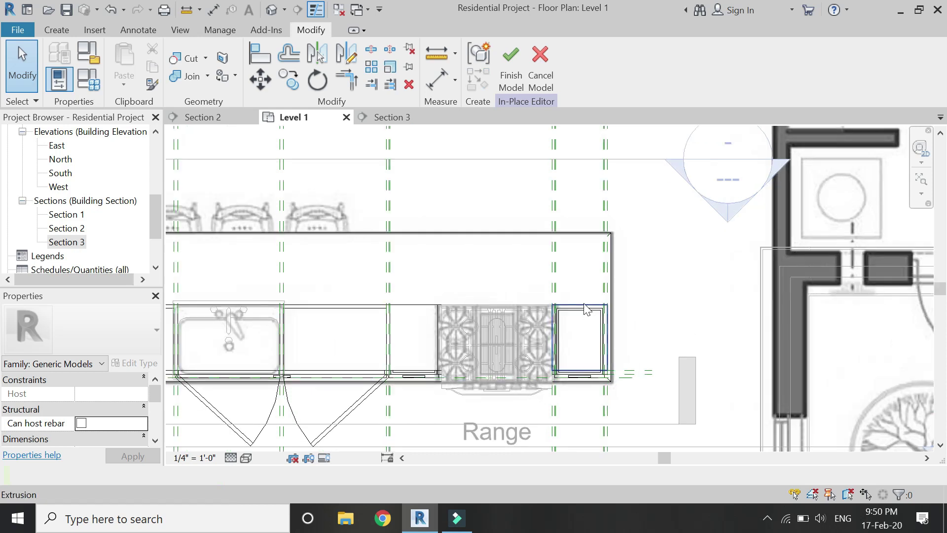
click(574, 304)
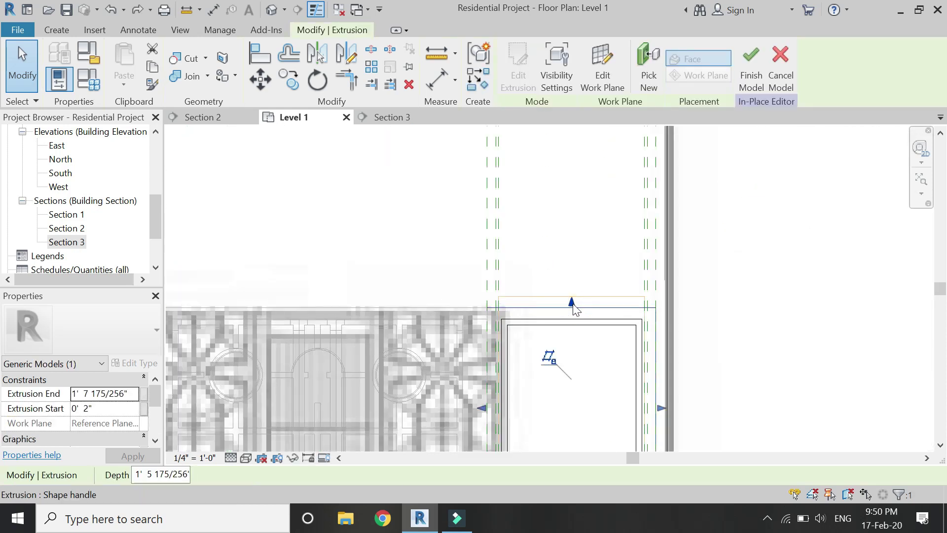
click(556, 299)
scroll(550, 294, up, 2)
drag(548, 291, 545, 329)
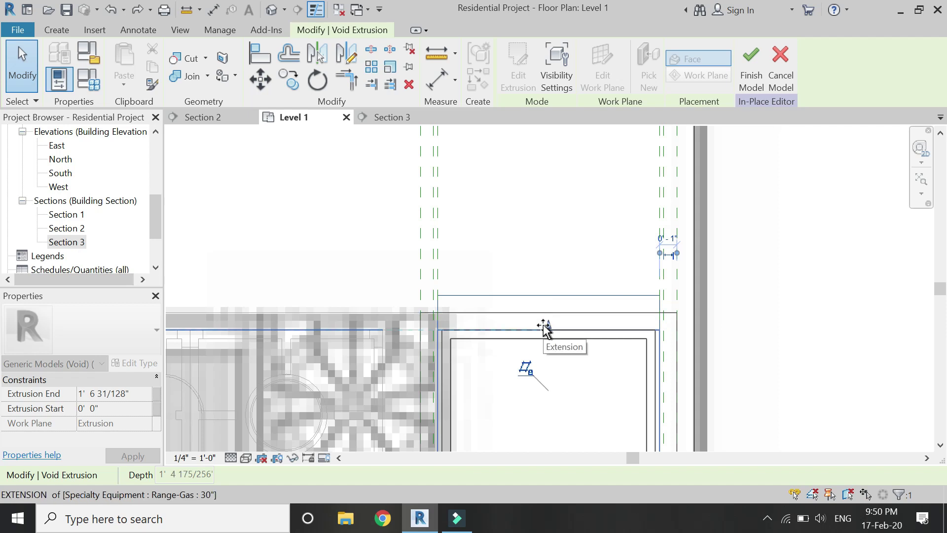
drag(544, 327, 545, 320)
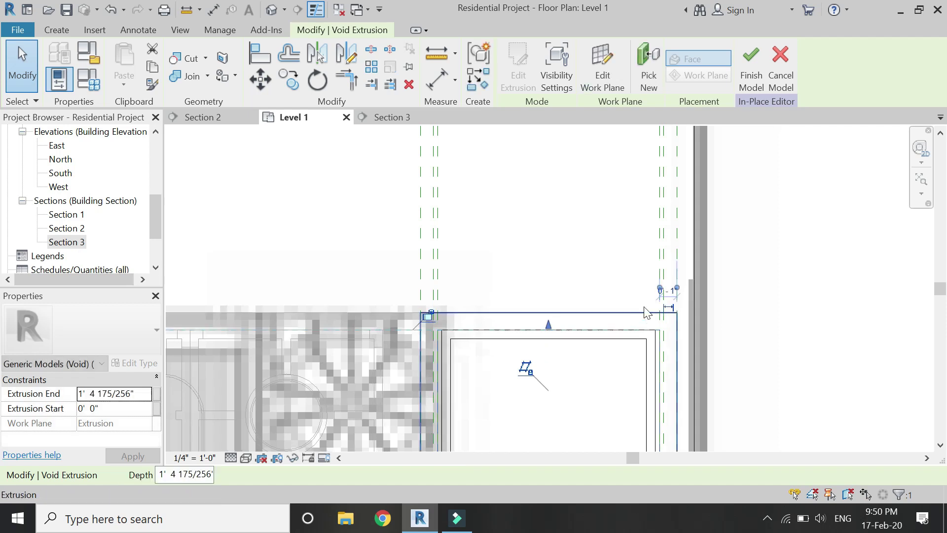
scroll(708, 274, down, 2)
click(703, 296)
Reshape the void recess beside the range so its back edge meets the cabinet line
scroll(428, 310, down, 1)
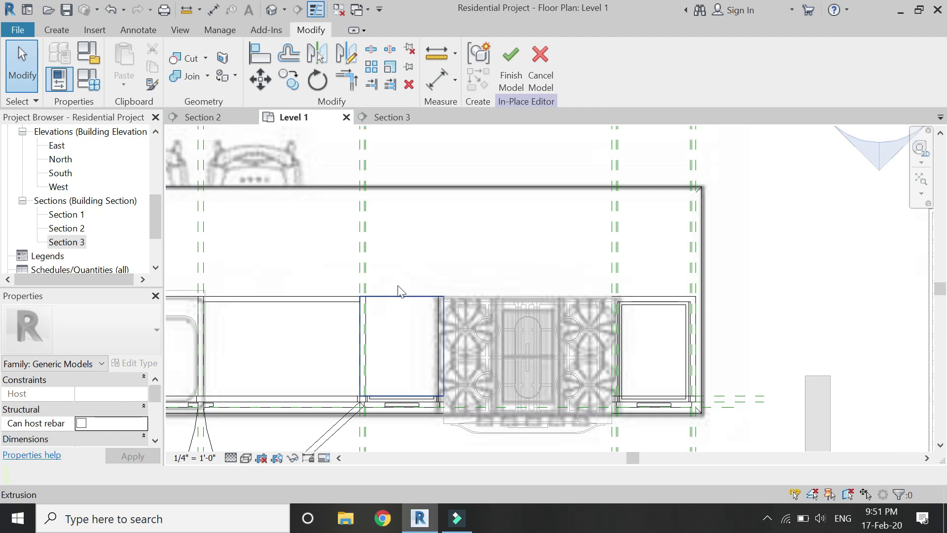
scroll(398, 289, up, 1)
click(407, 297)
scroll(413, 296, up, 2)
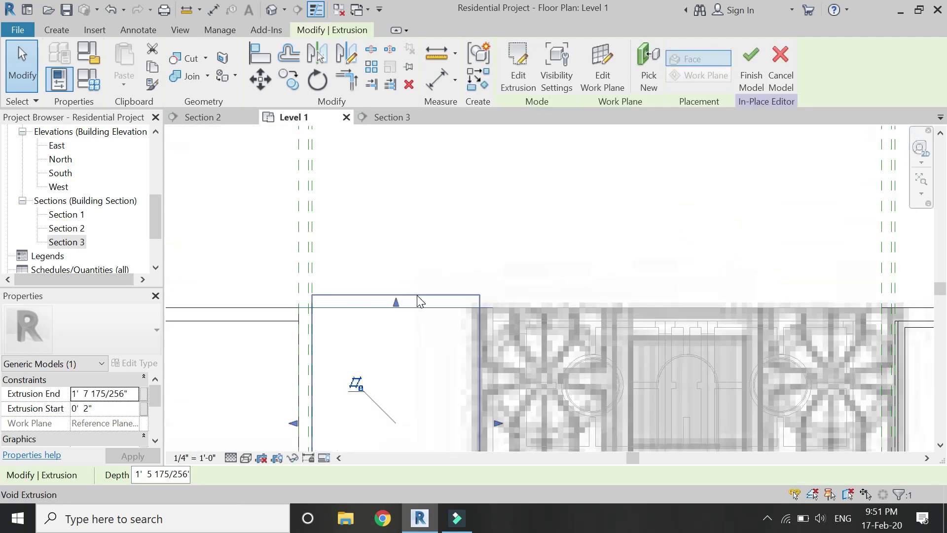
click(415, 298)
drag(397, 293, 397, 322)
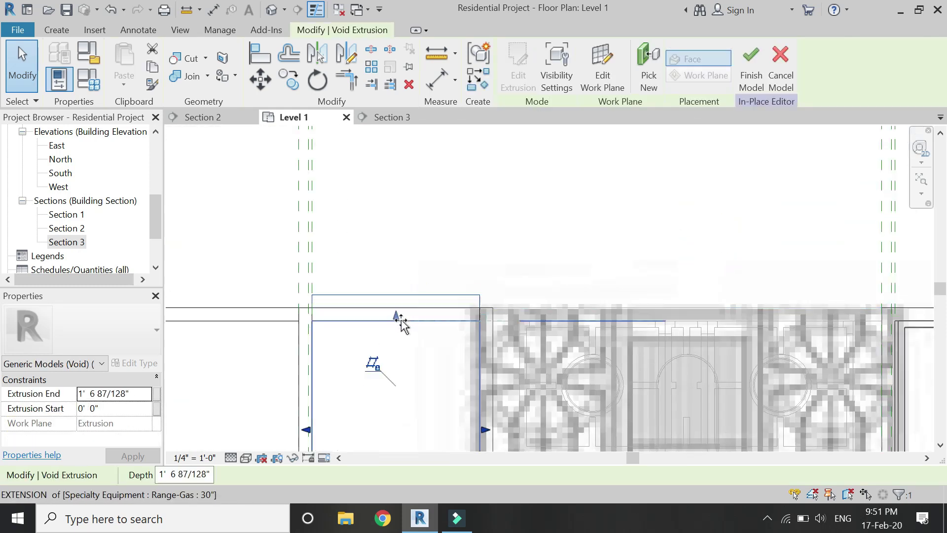
scroll(444, 270, down, 3)
click(352, 286)
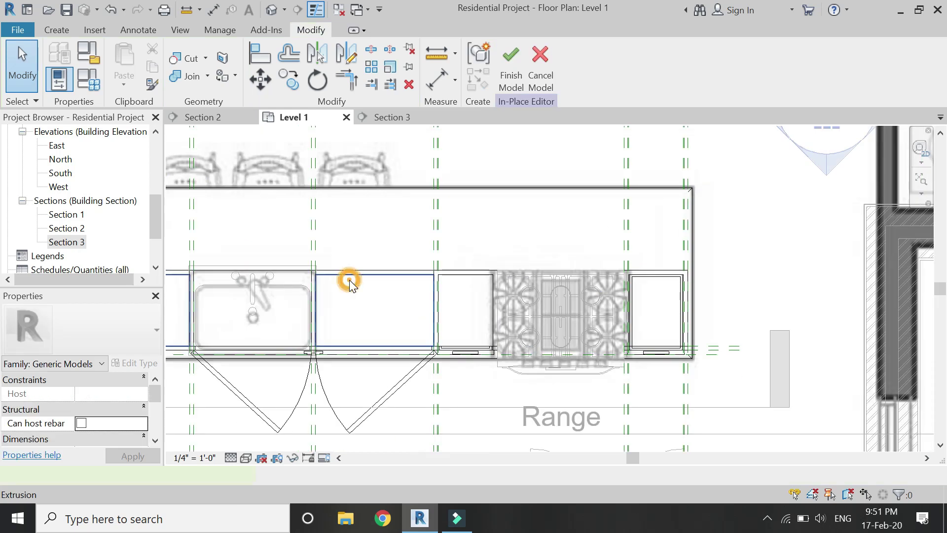
Adjust the sink cabinets' void recess depth to match the cabinet box, then deselect
click(349, 279)
scroll(327, 280, down, 1)
scroll(439, 289, up, 2)
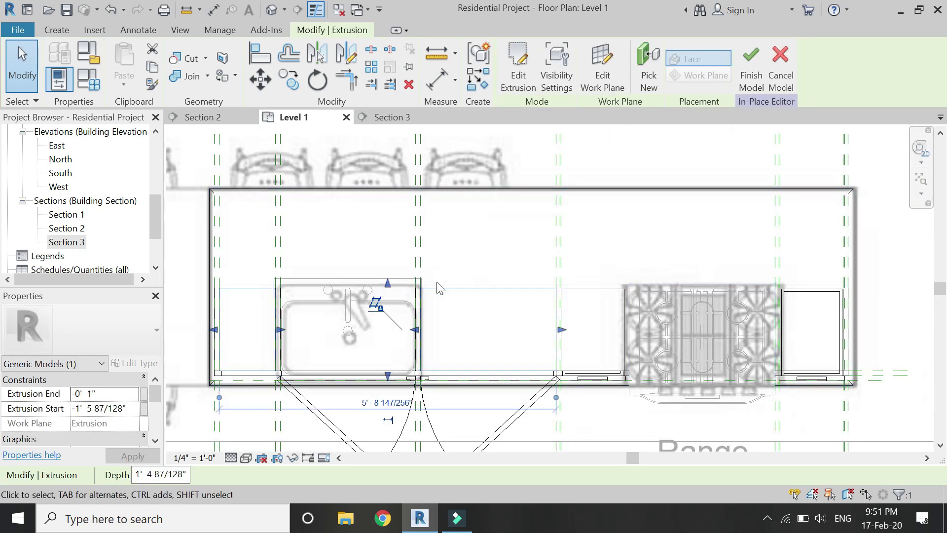
click(439, 279)
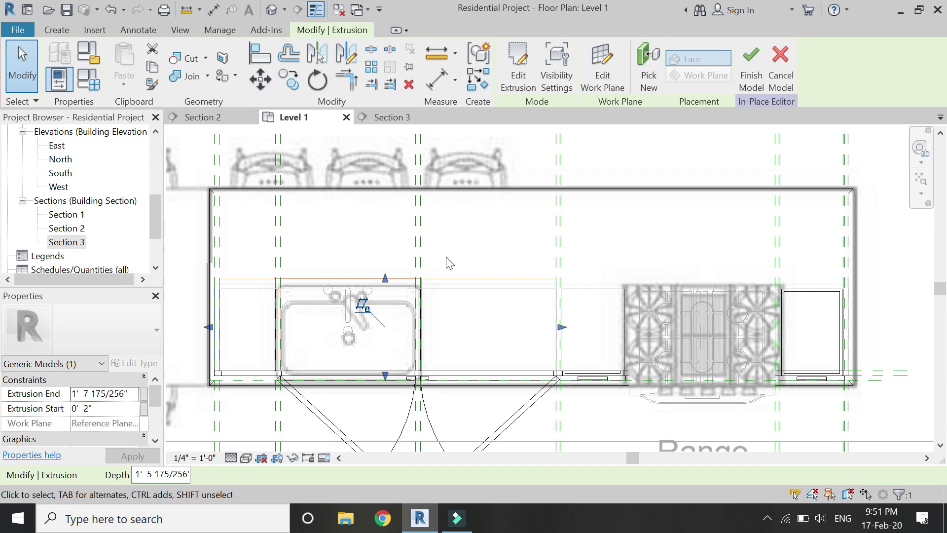
scroll(451, 276, up, 2)
click(453, 298)
scroll(394, 305, down, 1)
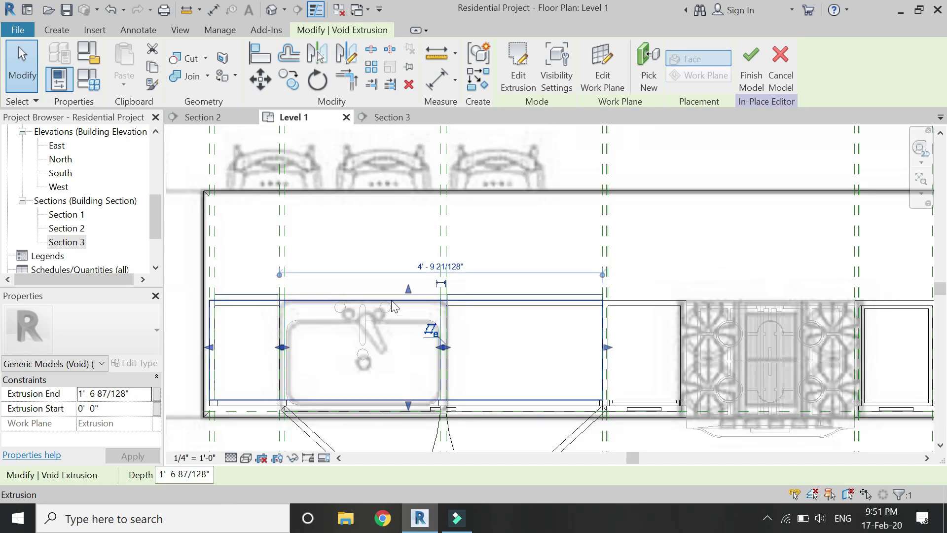
scroll(387, 296, up, 2)
drag(430, 293, 434, 317)
click(434, 317)
click(423, 232)
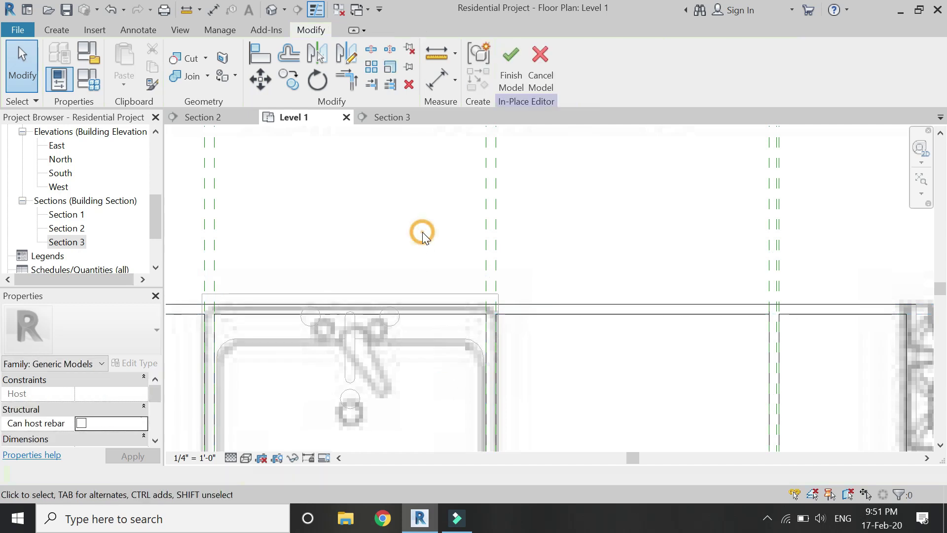
scroll(423, 232, down, 4)
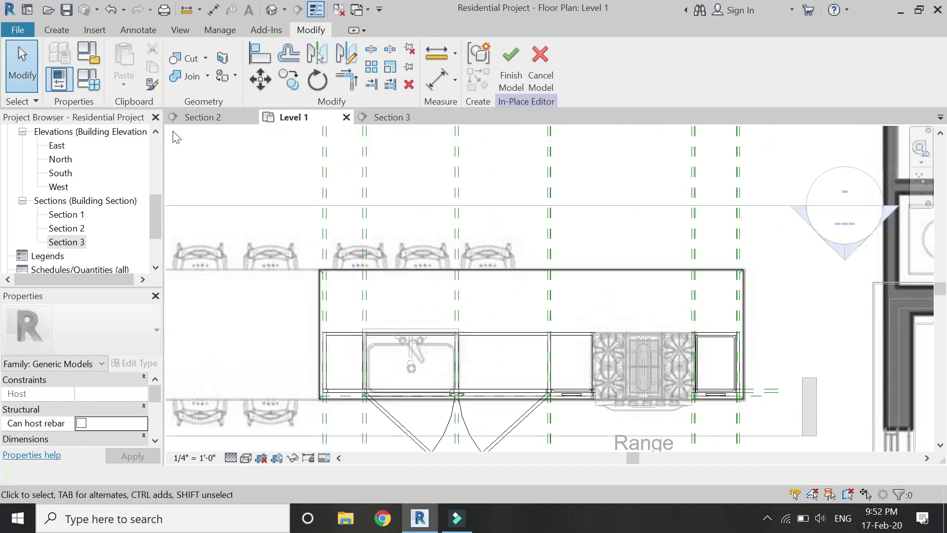
Draw a reference plane along the counter edge and name it b
click(49, 30)
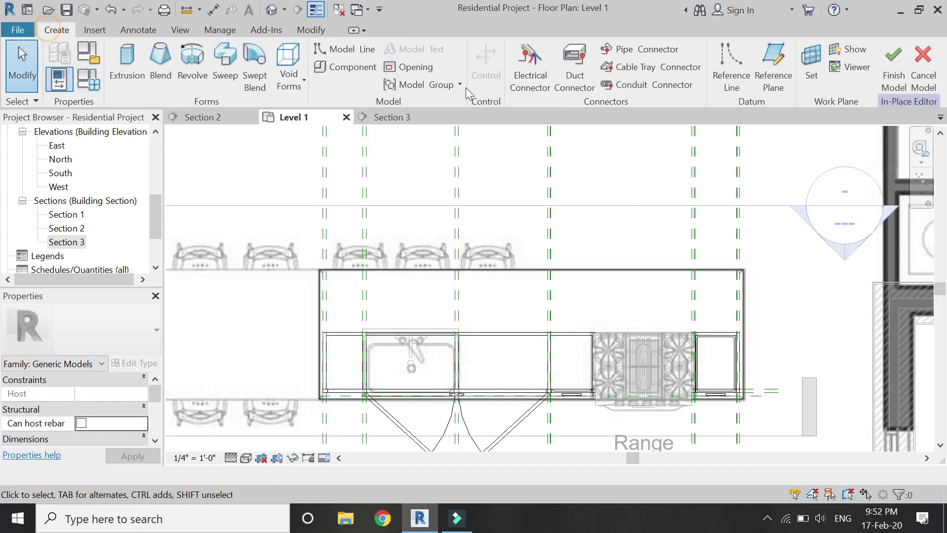
click(768, 92)
scroll(316, 271, up, 3)
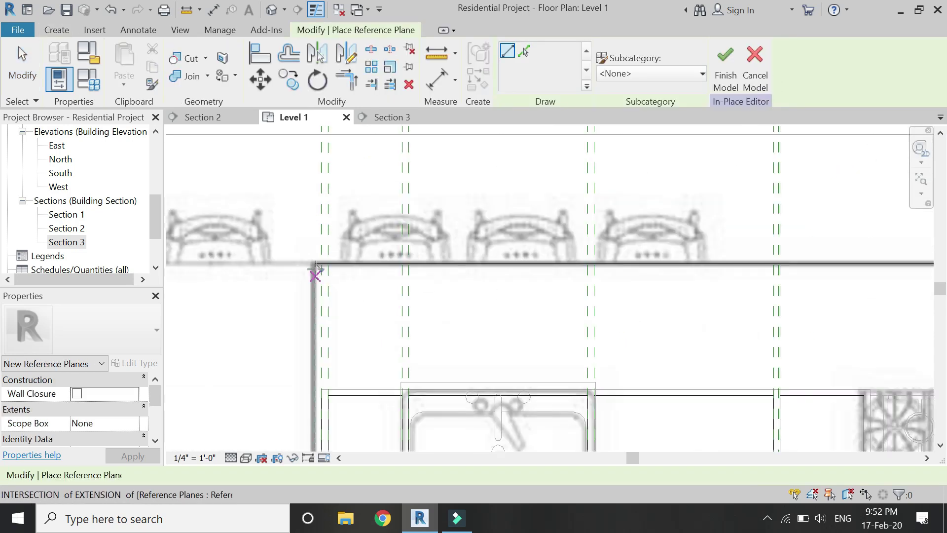
click(316, 270)
scroll(321, 269, up, 2)
scroll(315, 270, down, 4)
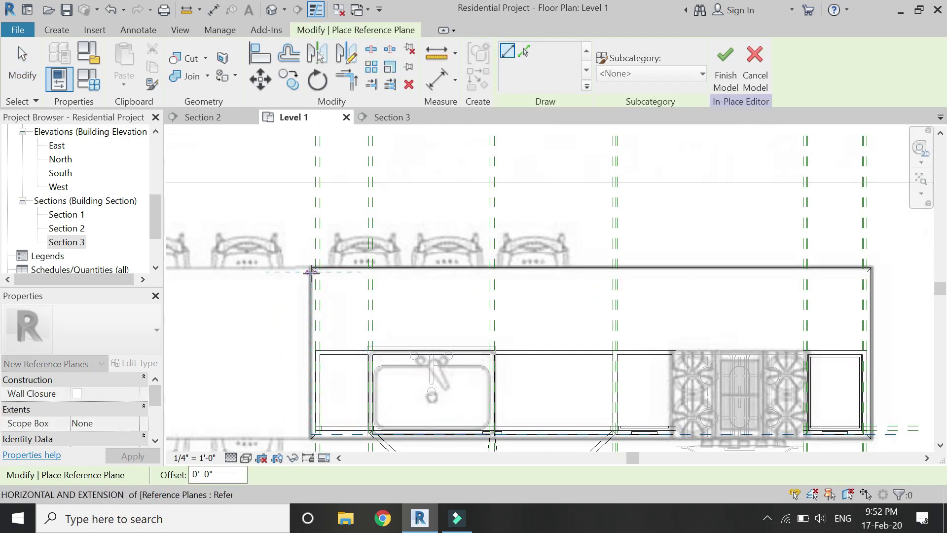
scroll(310, 271, down, 1)
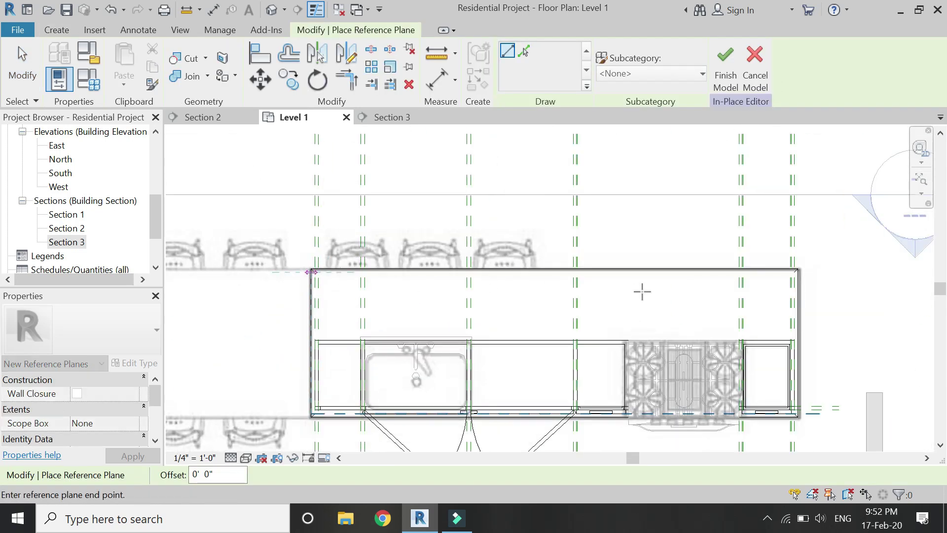
click(826, 272)
key(Escape)
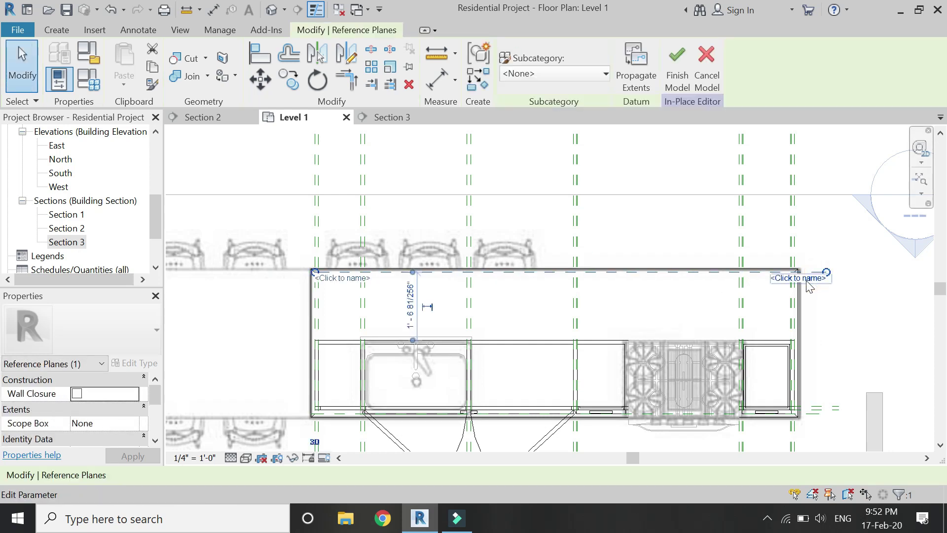
click(807, 280)
text(b)
key(Return)
key(Escape)
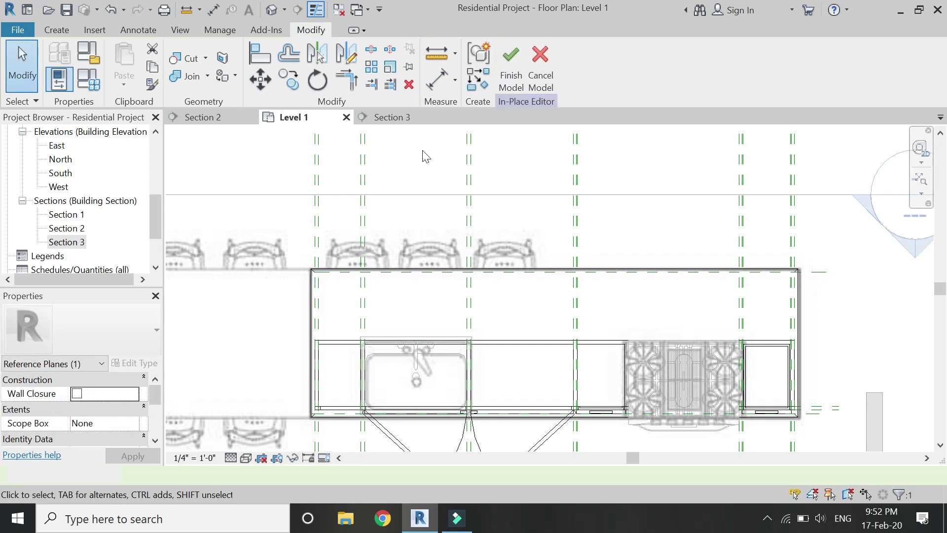
In Section 3, extrude a 4'-11 109/256" by 2'-8" rectangle on Reference Plane : b
click(395, 118)
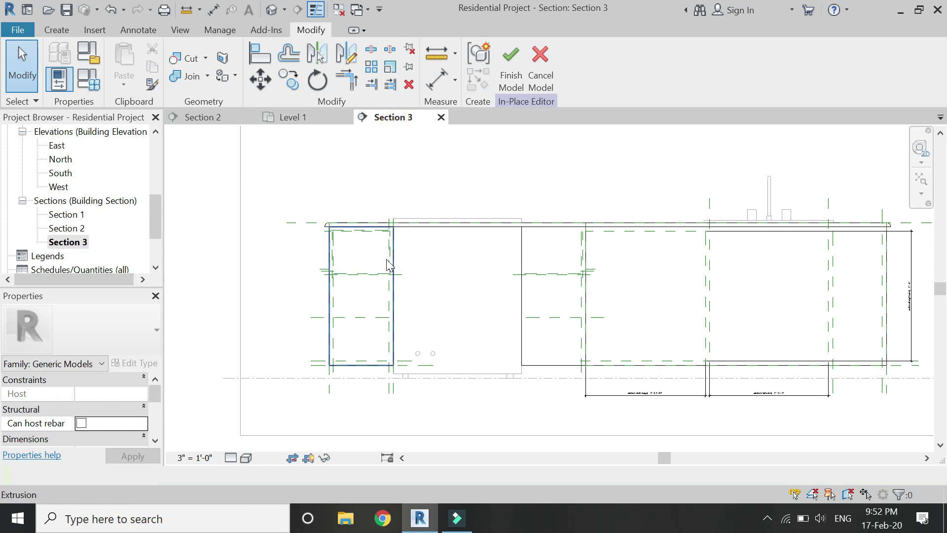
click(61, 31)
click(134, 79)
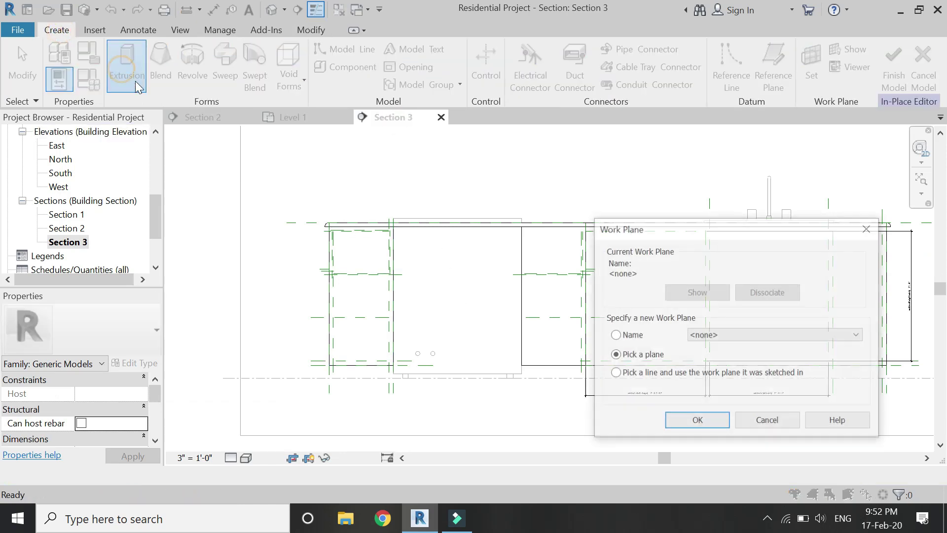
click(716, 335)
click(723, 394)
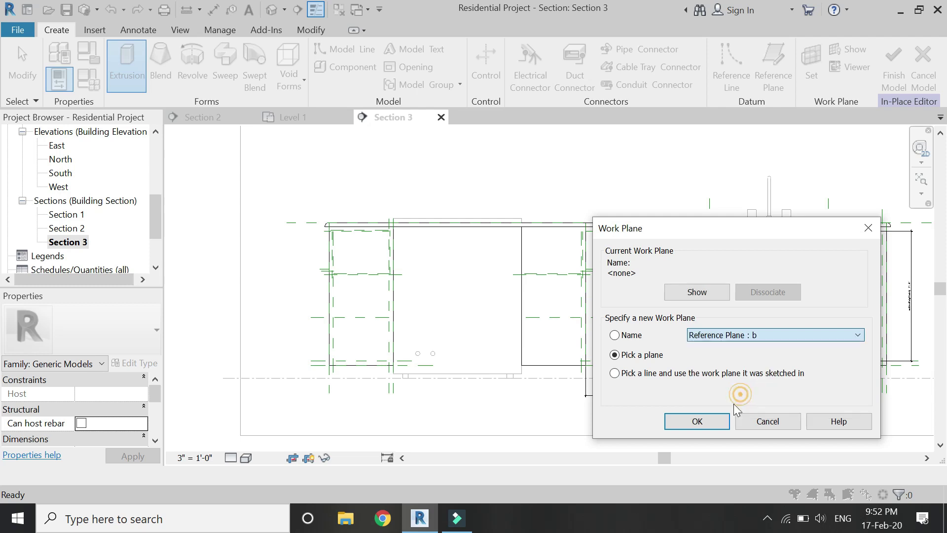
click(701, 420)
click(557, 51)
scroll(337, 237, up, 5)
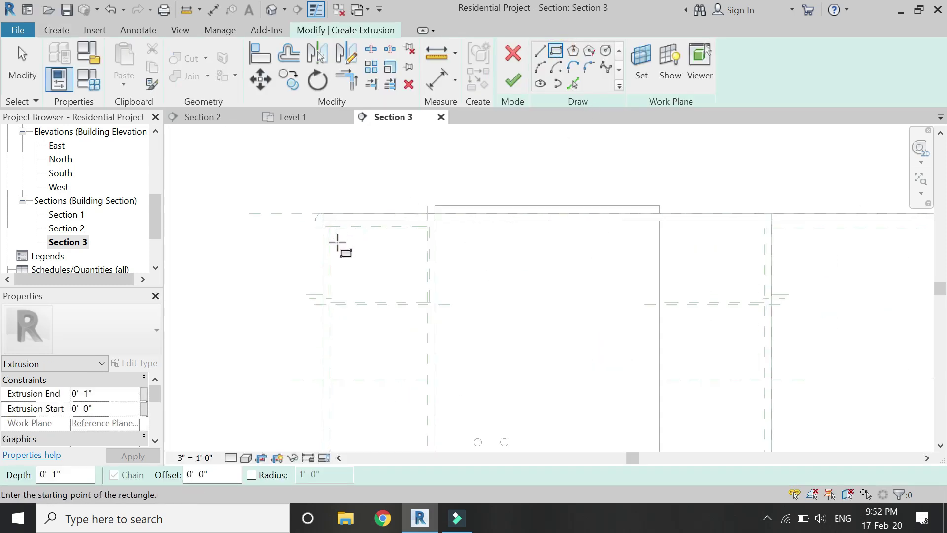
click(318, 213)
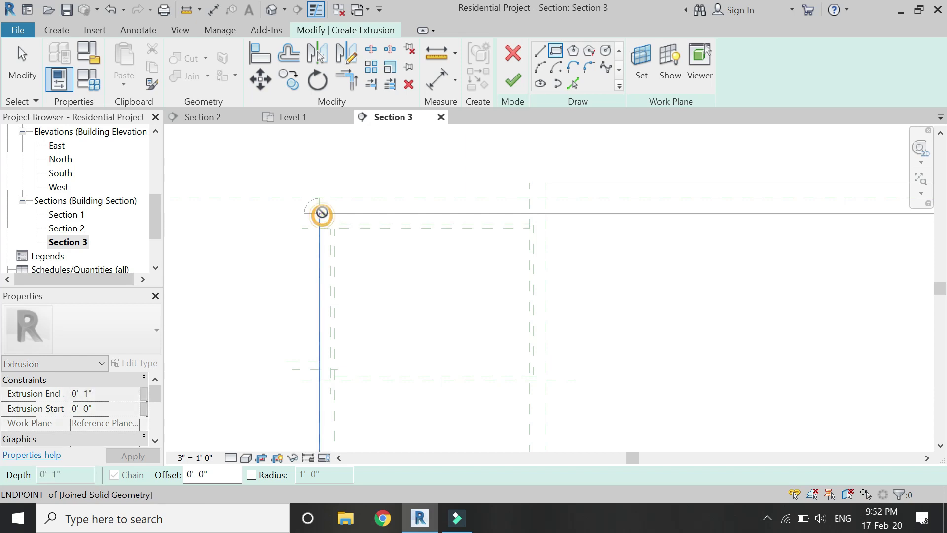
scroll(317, 207, down, 3)
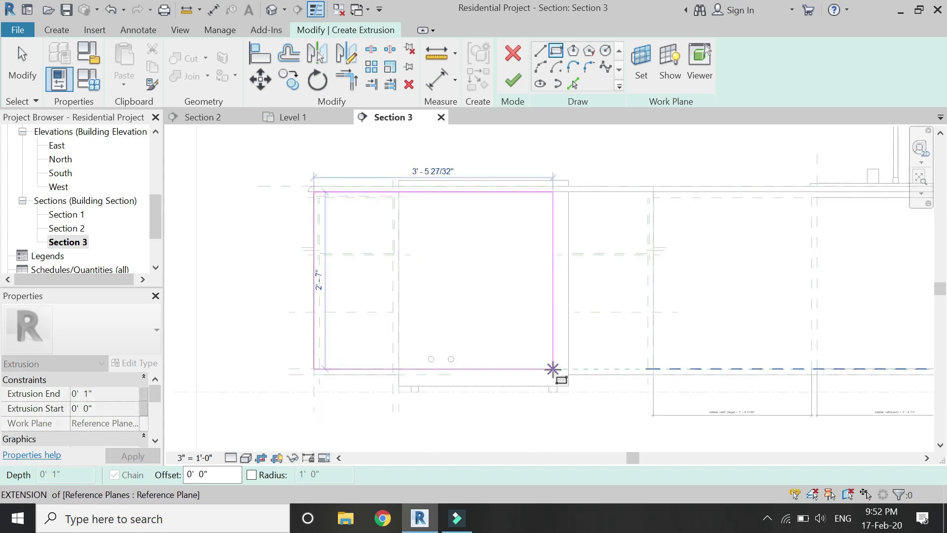
scroll(647, 372, up, 1)
scroll(640, 370, up, 1)
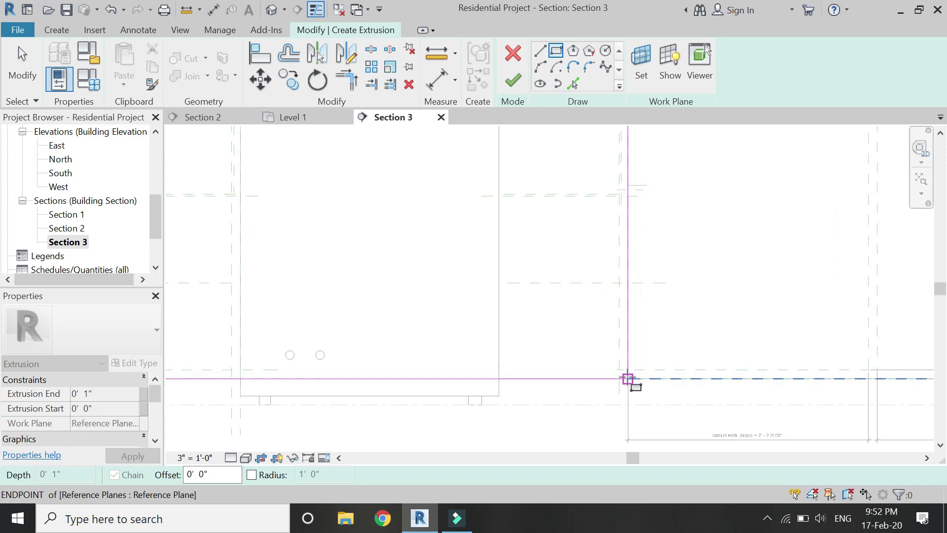
click(628, 379)
scroll(544, 425, down, 1)
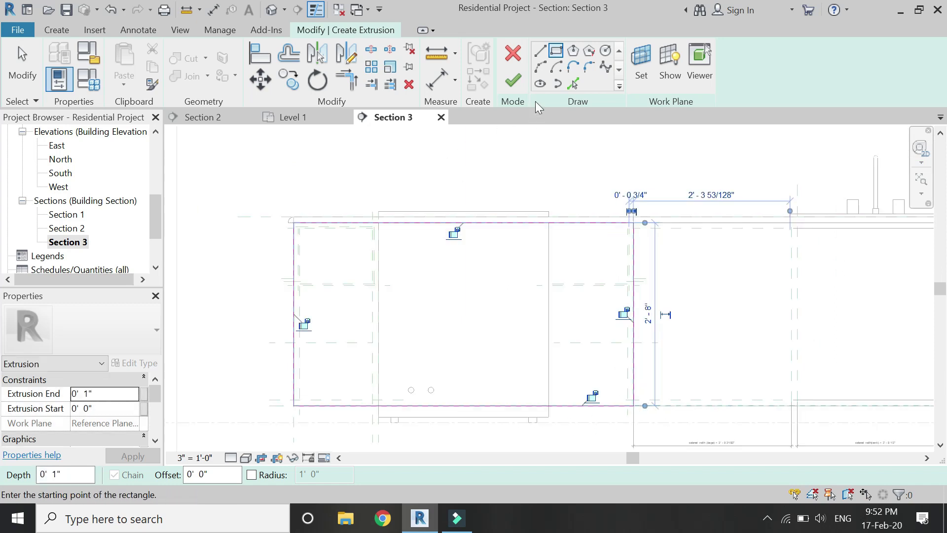
click(516, 80)
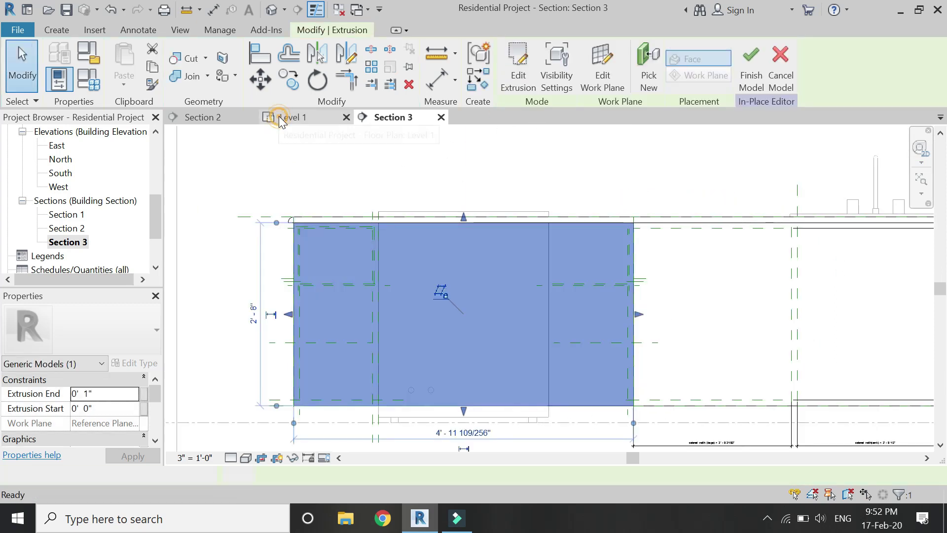
In Level 1, stretch the extrusion back to the range edge, 1' 7 81/256" deep
click(280, 121)
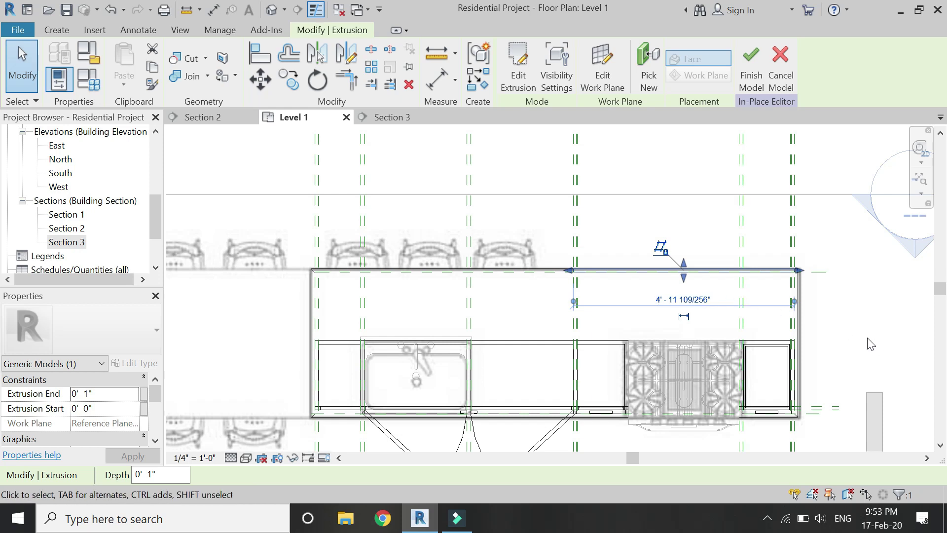
scroll(870, 343, up, 3)
drag(602, 261, 605, 360)
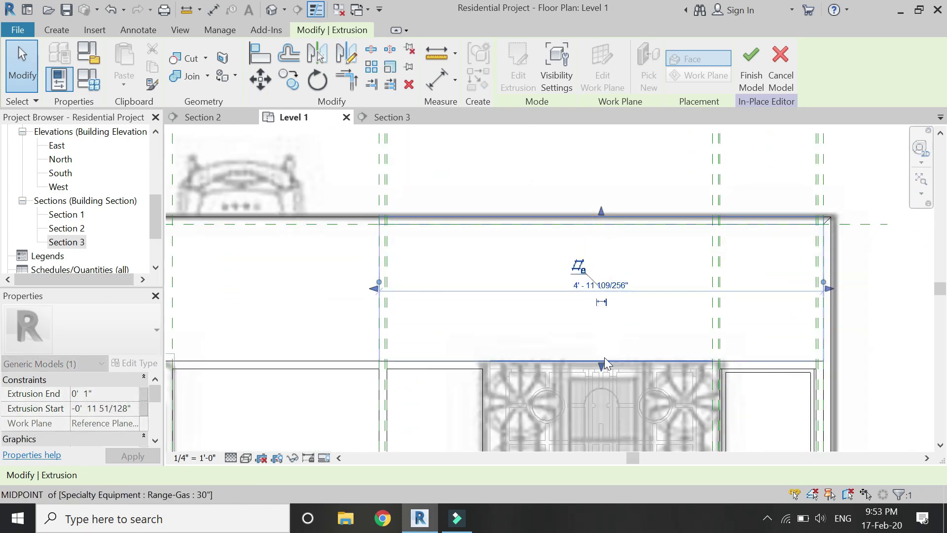
click(379, 119)
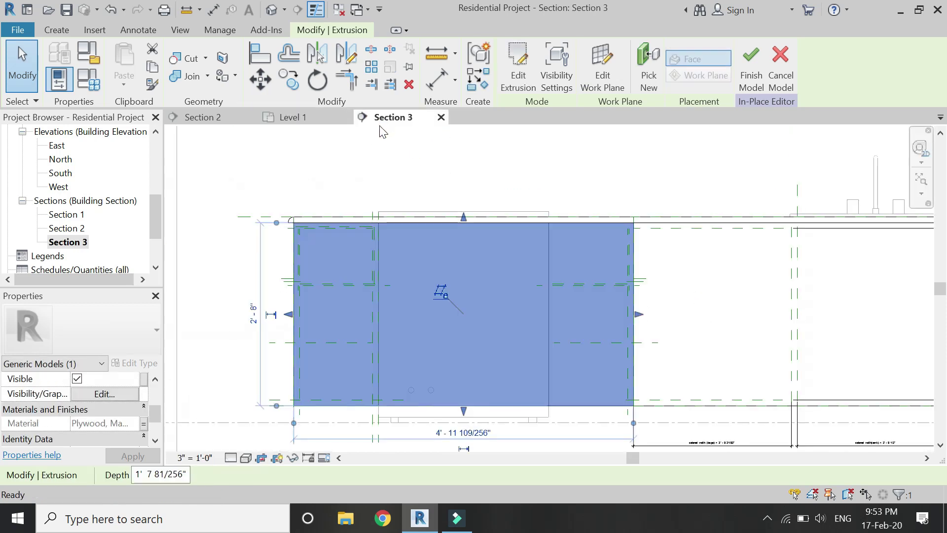
Start a void extrusion with the reference plane picked as its work plane
click(56, 30)
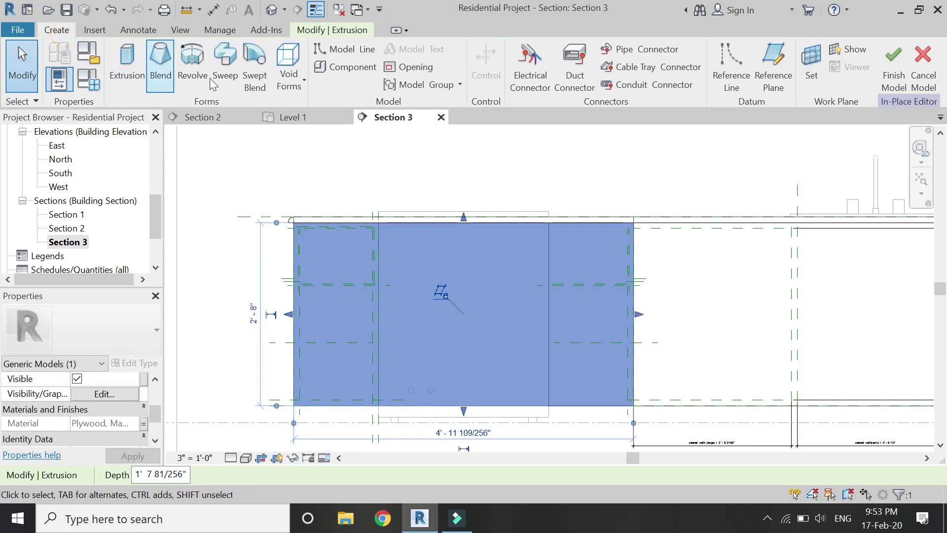
click(289, 69)
click(318, 111)
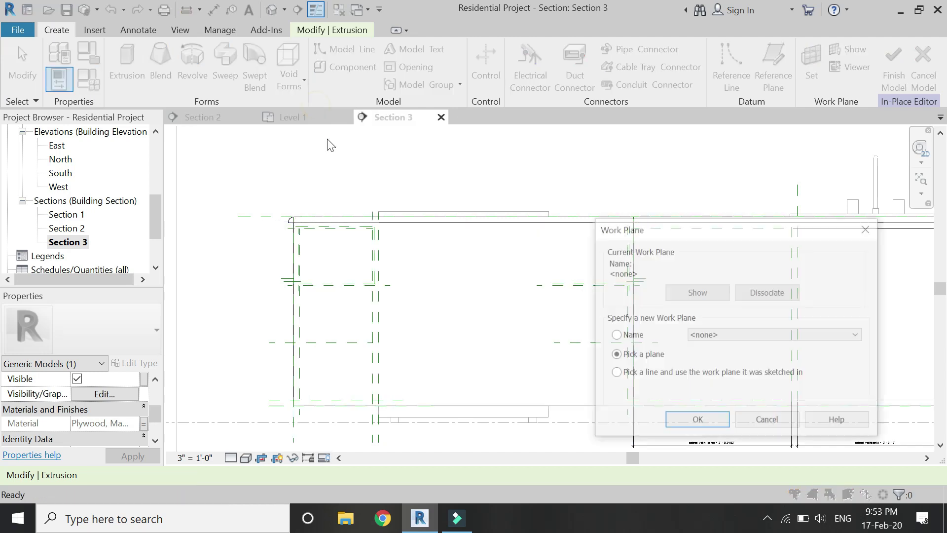
click(694, 420)
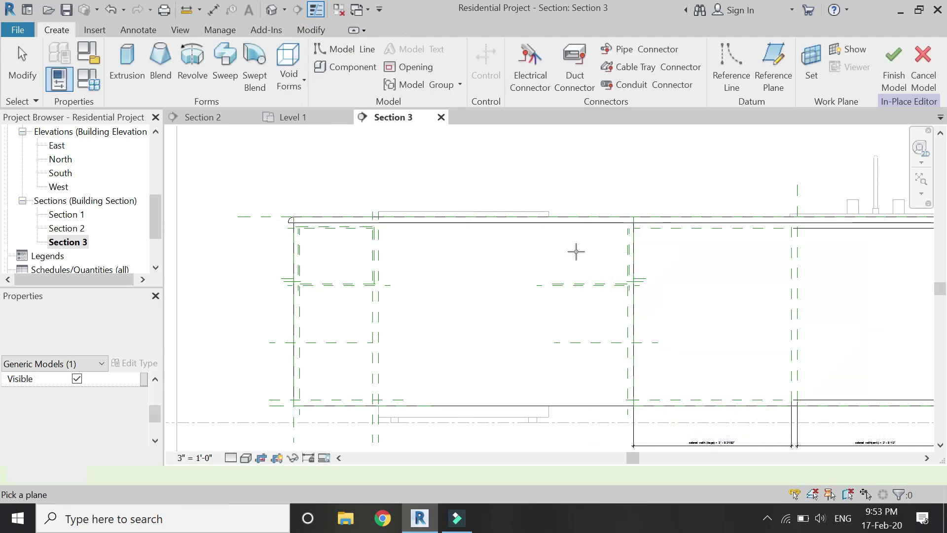
click(630, 230)
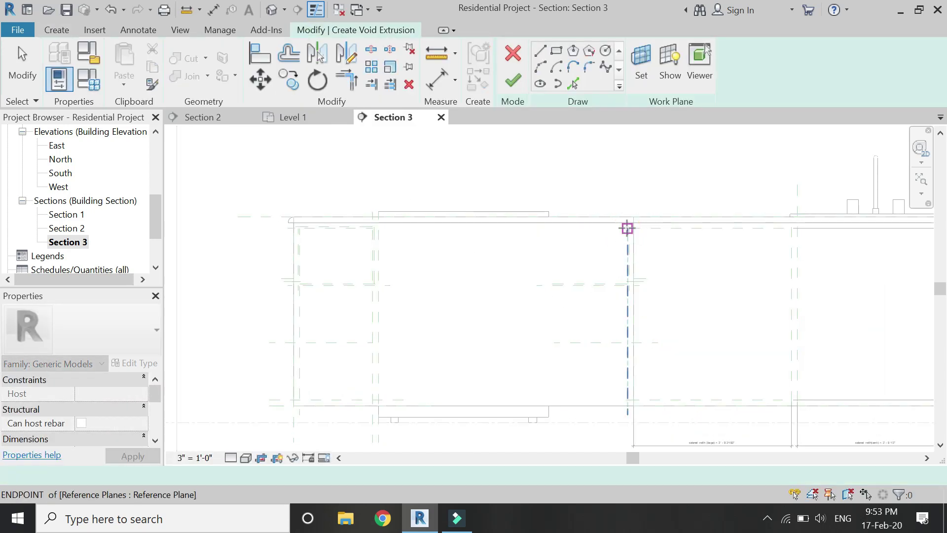
Sketch the void's 4'-9 45/256" by 2'-6" rectangle between the plane endpoints
click(557, 50)
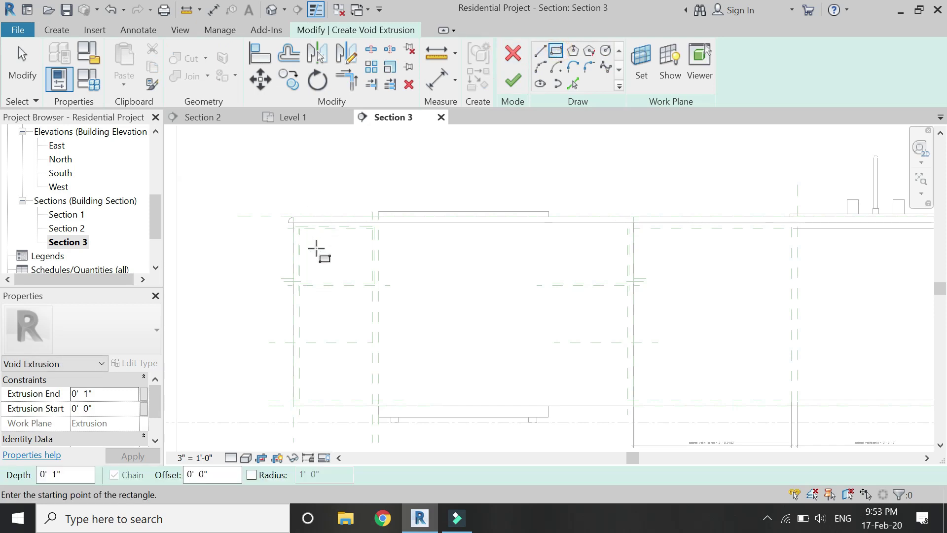
scroll(315, 248, up, 4)
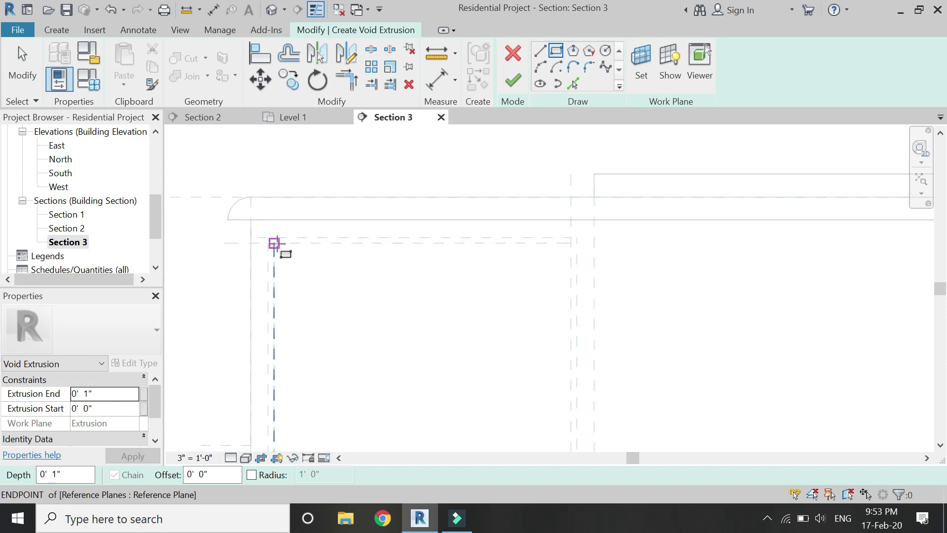
click(277, 243)
scroll(391, 144, down, 3)
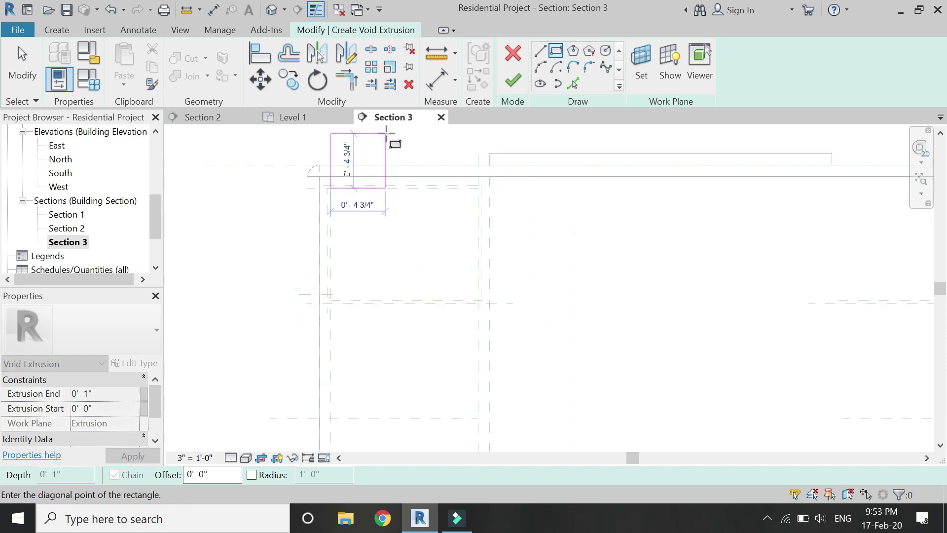
scroll(387, 136, down, 2)
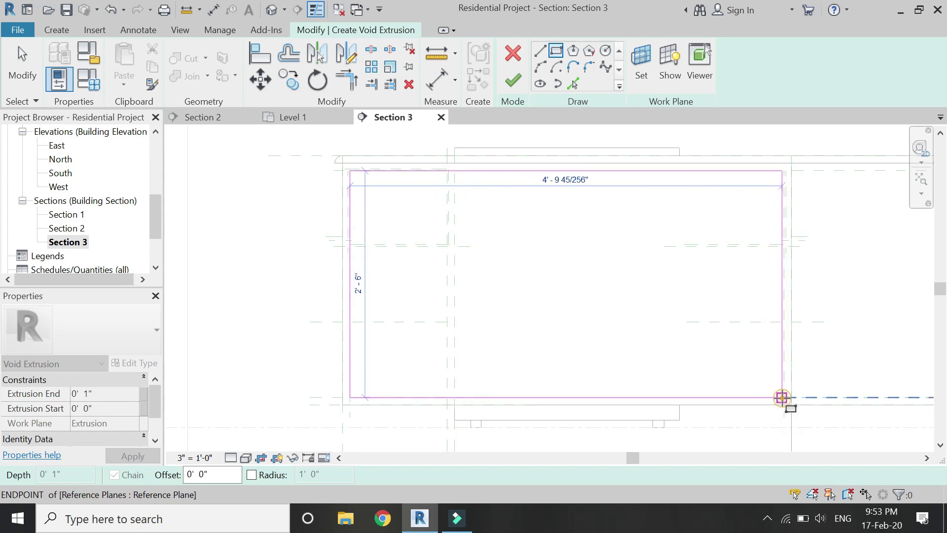
click(782, 398)
key(Escape)
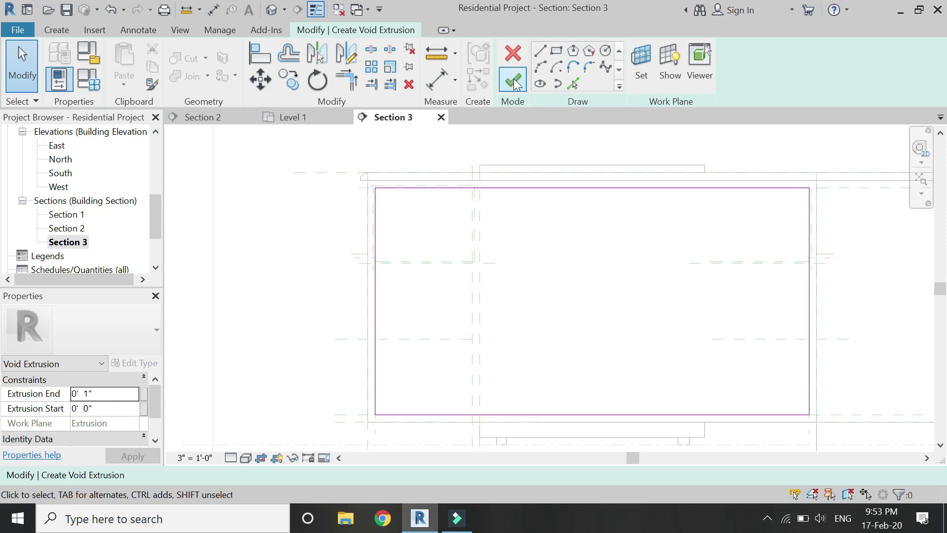
Draw two horizontal divider lines across the void rectangle, edge to edge
click(540, 50)
middle_drag(374, 239, 300, 261)
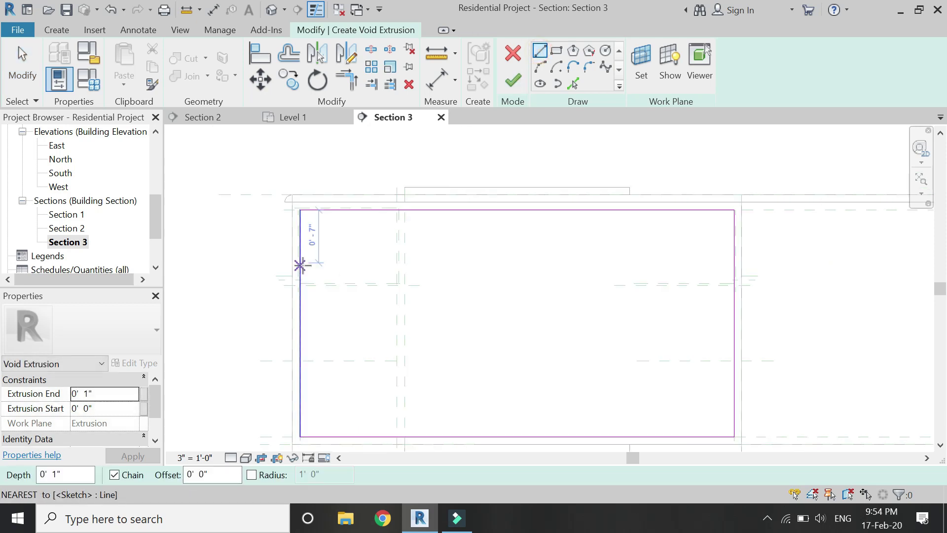
click(300, 269)
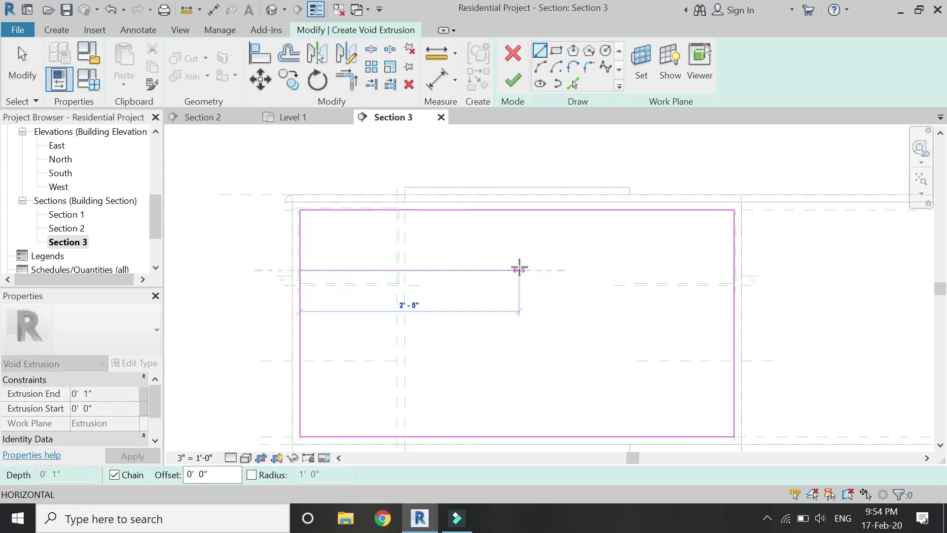
click(734, 270)
key(Escape)
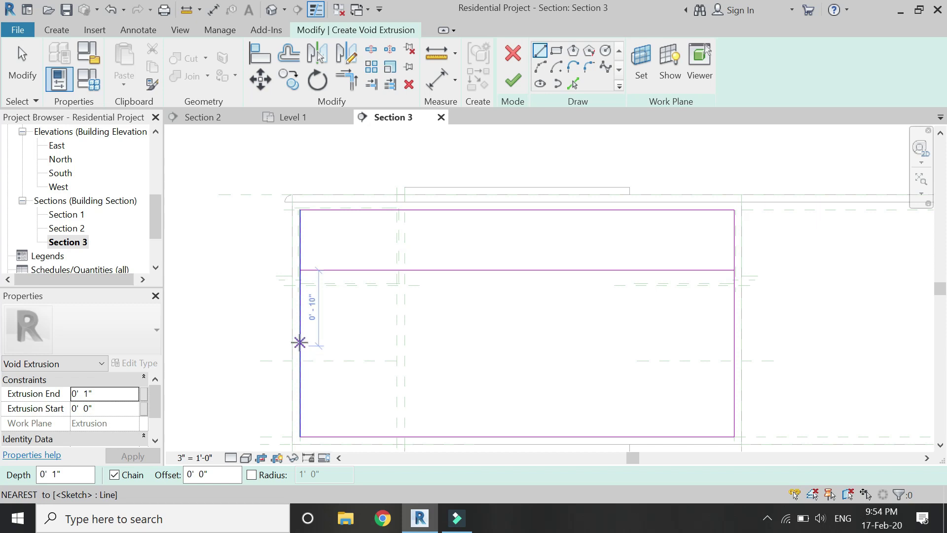
click(300, 345)
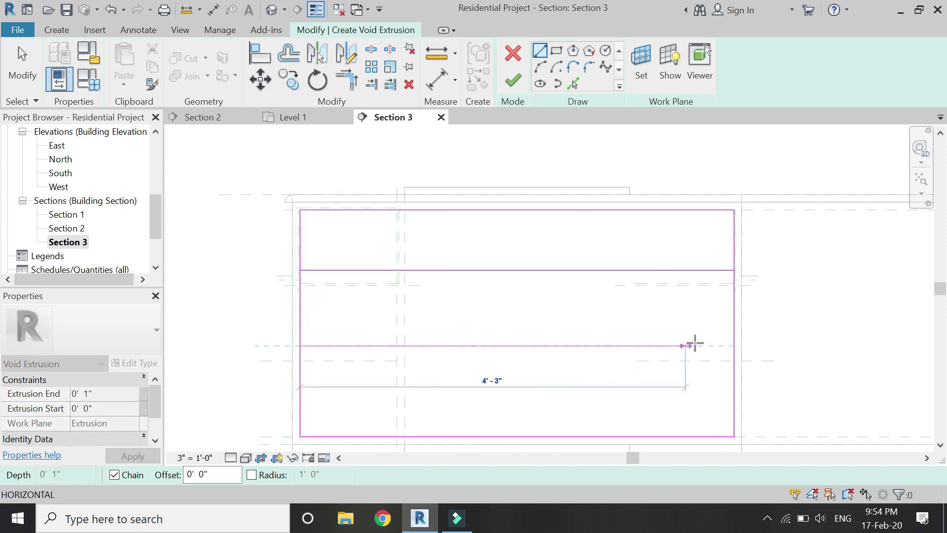
click(728, 347)
key(Escape)
key(Escape)
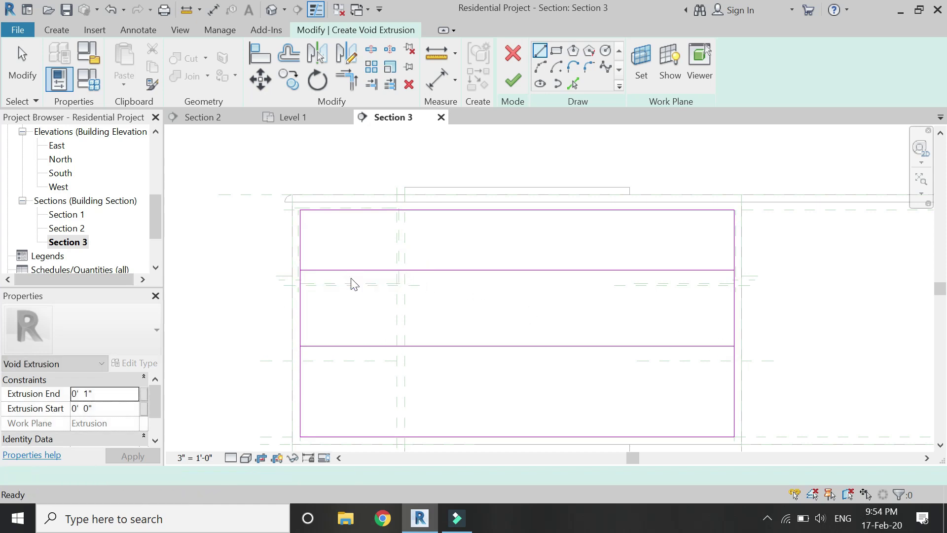
Offset-copy both divider lines by 1/2"
click(285, 55)
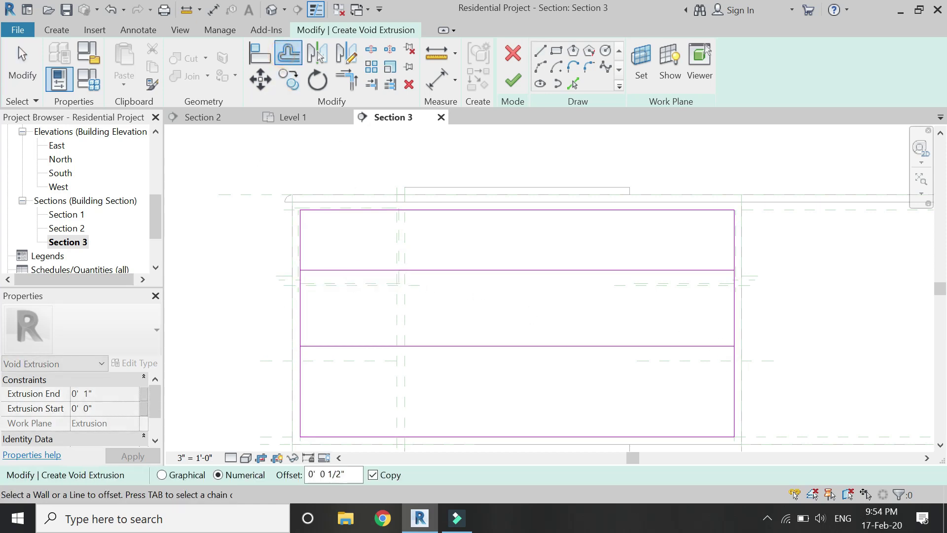
click(374, 269)
click(367, 346)
key(Escape)
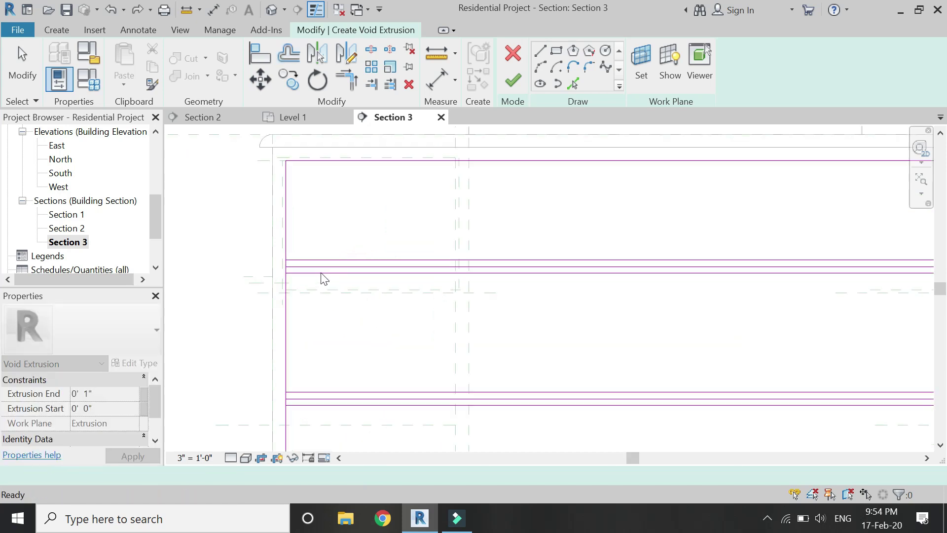
scroll(321, 277, up, 3)
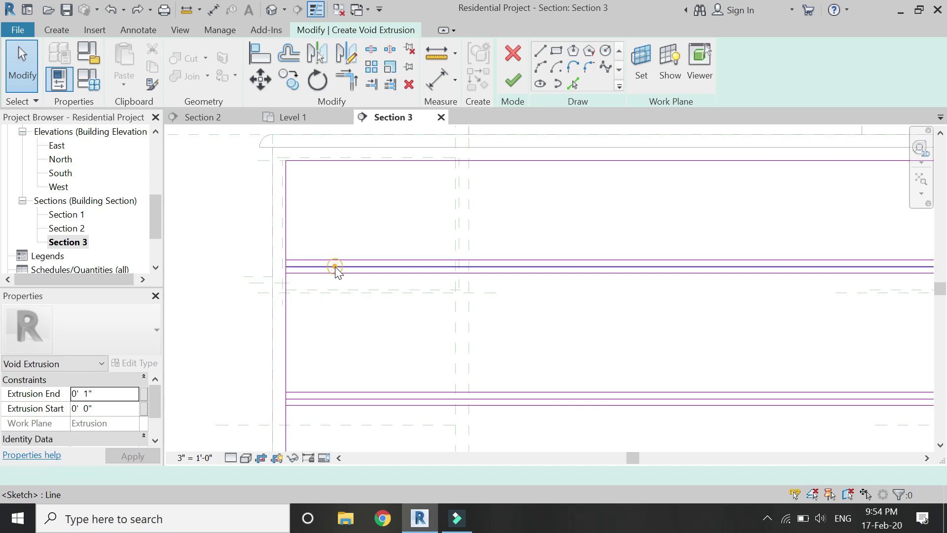
Delete the extra sketch line and split the vertical edge at both divider junctions with SL
click(335, 399)
scroll(318, 411, up, 3)
key(Delete)
scroll(323, 392, down, 3)
key(s)
key(l)
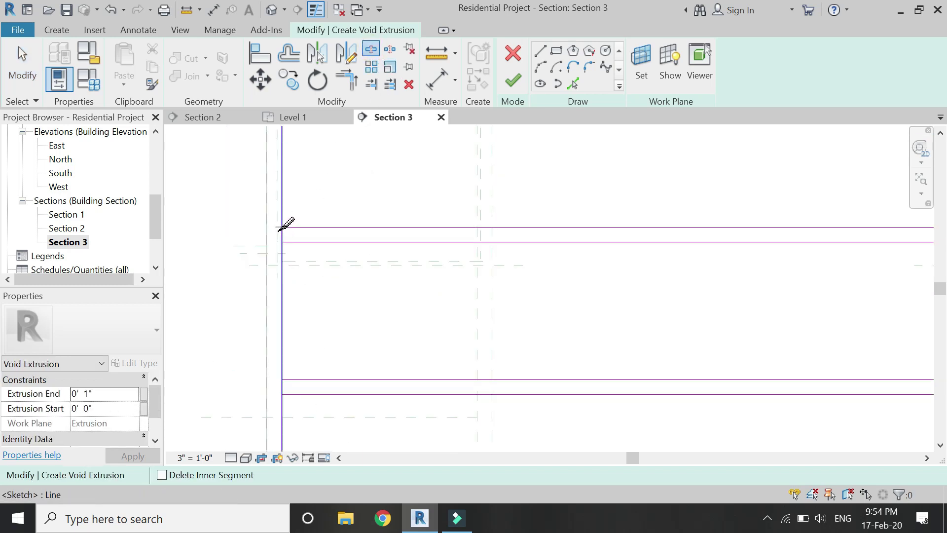
mouse_move(247, 318)
middle_down()
mouse_move(624, 256)
mouse_move(630, 281)
middle_up()
click(622, 296)
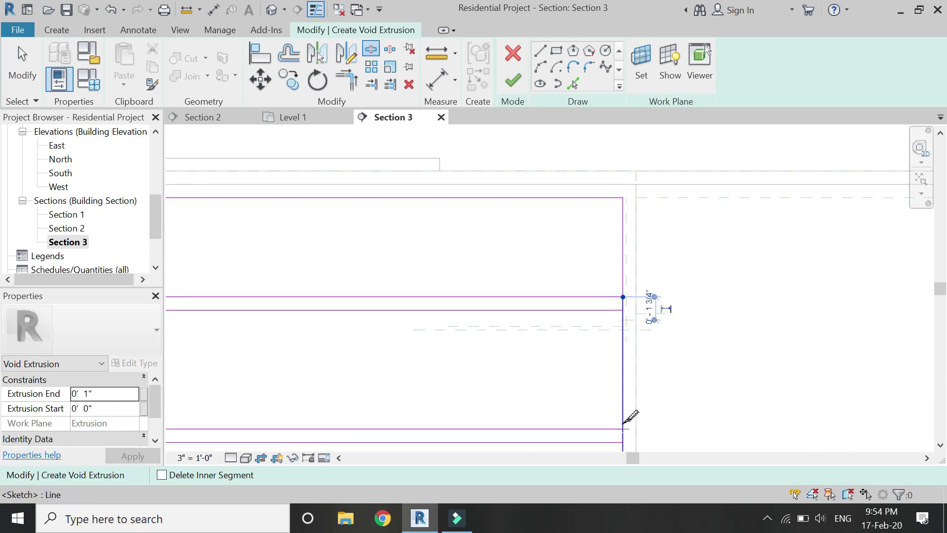
click(623, 425)
Trim the sketch lines to corners, closing the three stacked rectangles
click(349, 85)
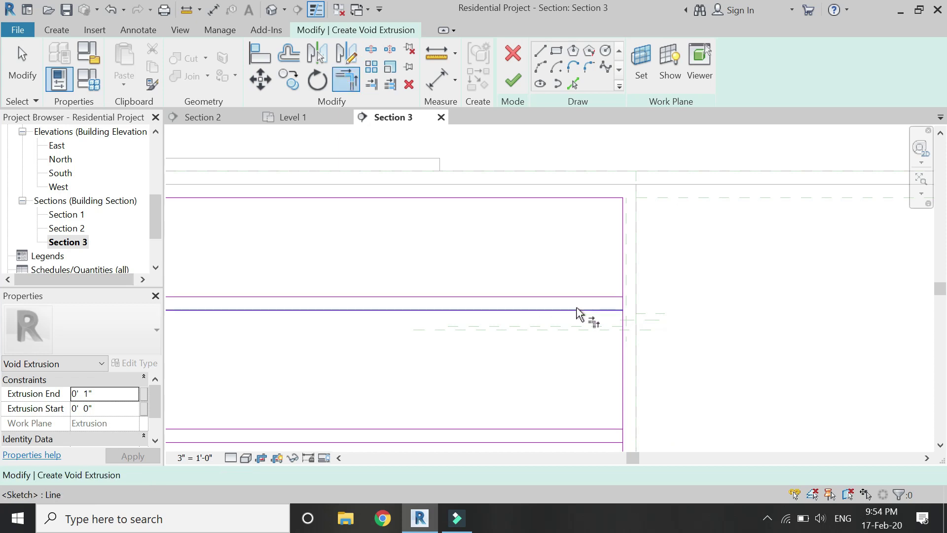
scroll(599, 282, down, 1)
click(610, 394)
click(616, 399)
scroll(636, 397, down, 2)
scroll(266, 329, up, 3)
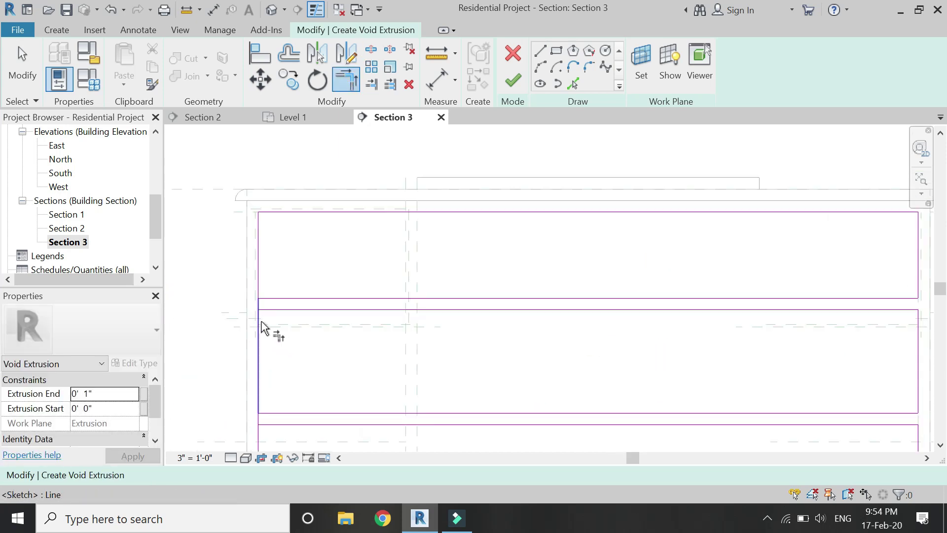
click(275, 423)
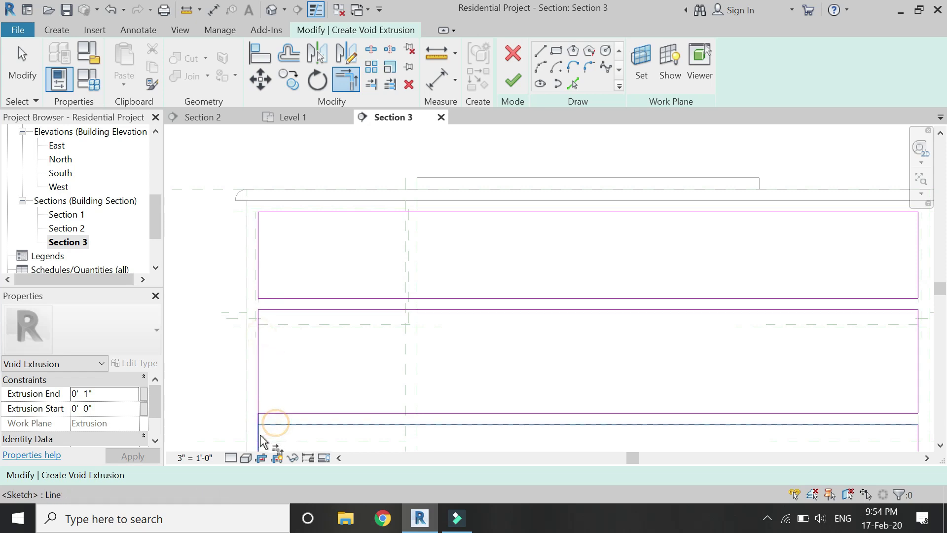
click(293, 117)
Finish the void, deepen it to 1' 7 81/256", and finish the counter model
click(513, 80)
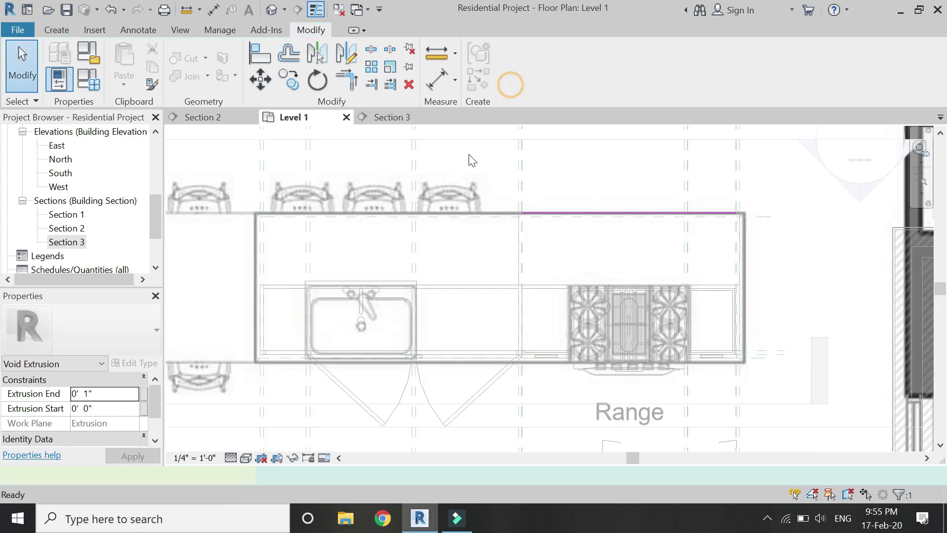
scroll(709, 207, up, 3)
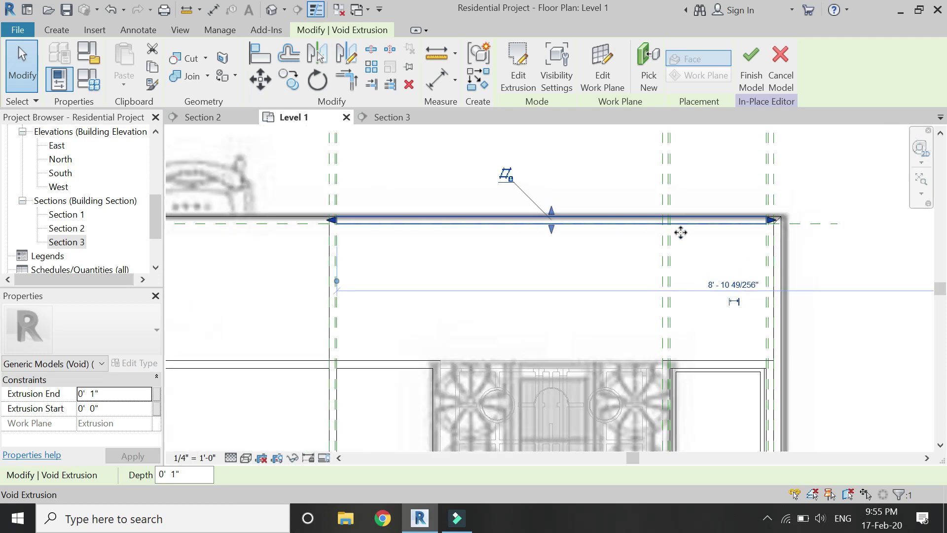
drag(552, 231, 559, 356)
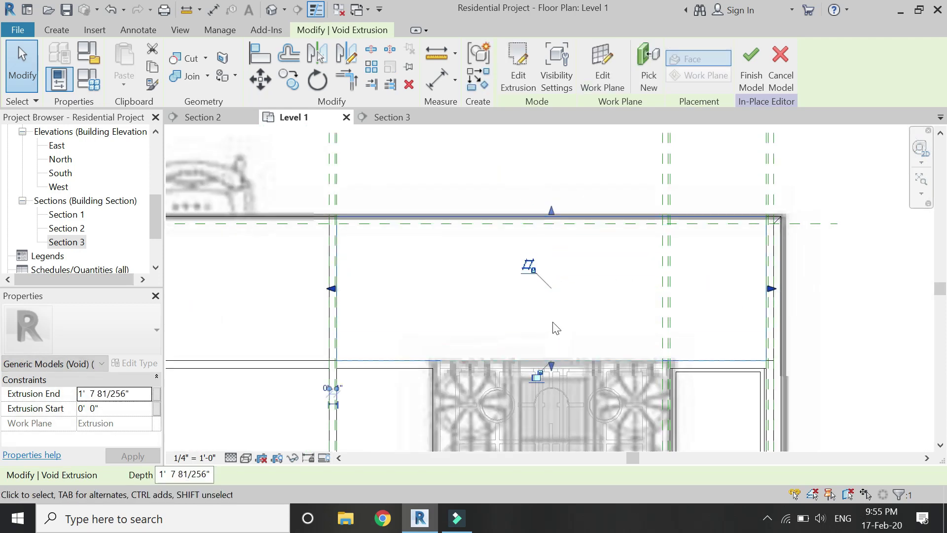
click(587, 302)
scroll(546, 258, down, 3)
click(513, 81)
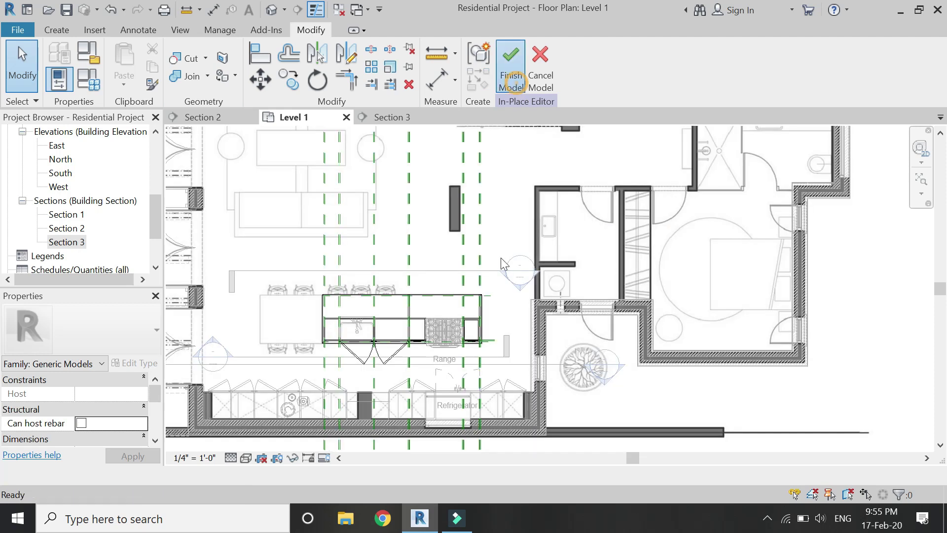
scroll(542, 305, down, 5)
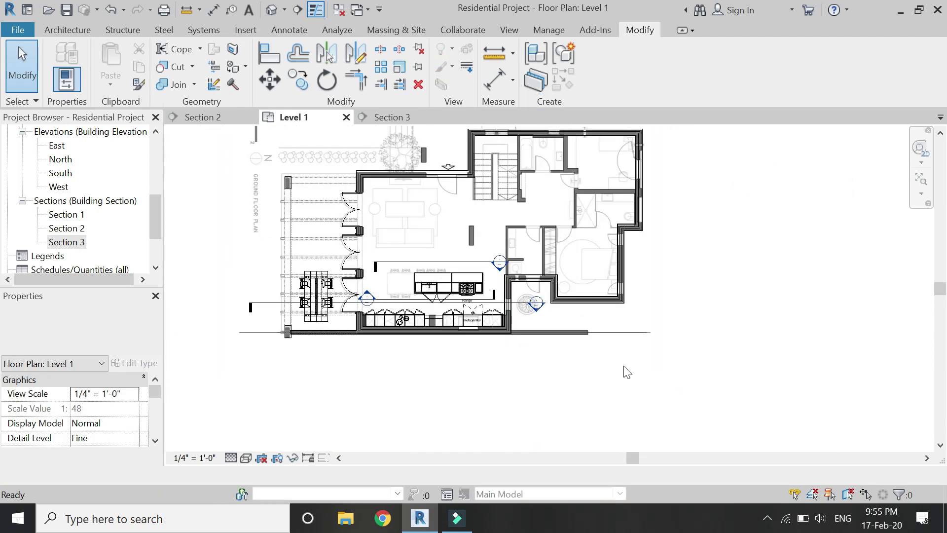
Temporarily hide the ground_floor_plan.jpg image and select the counter model
click(631, 379)
click(289, 458)
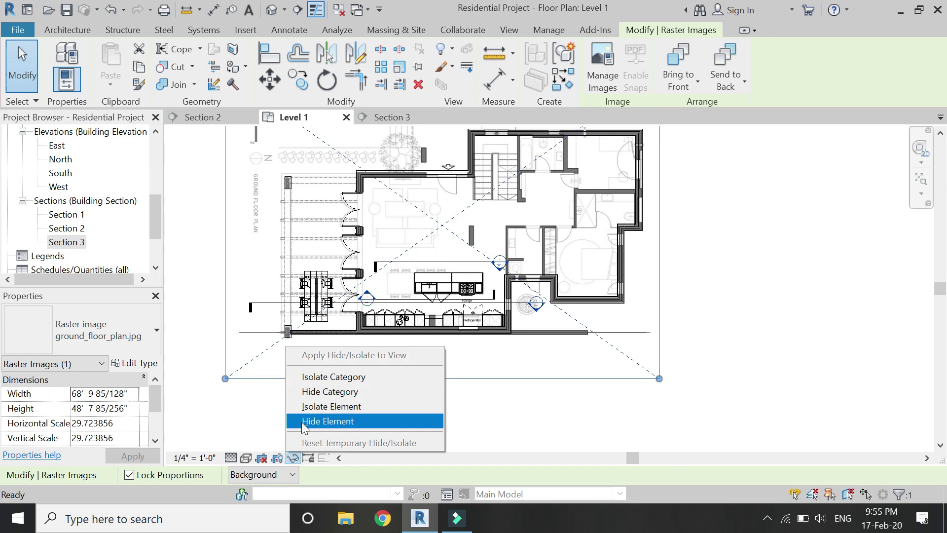
click(301, 421)
scroll(481, 263, up, 2)
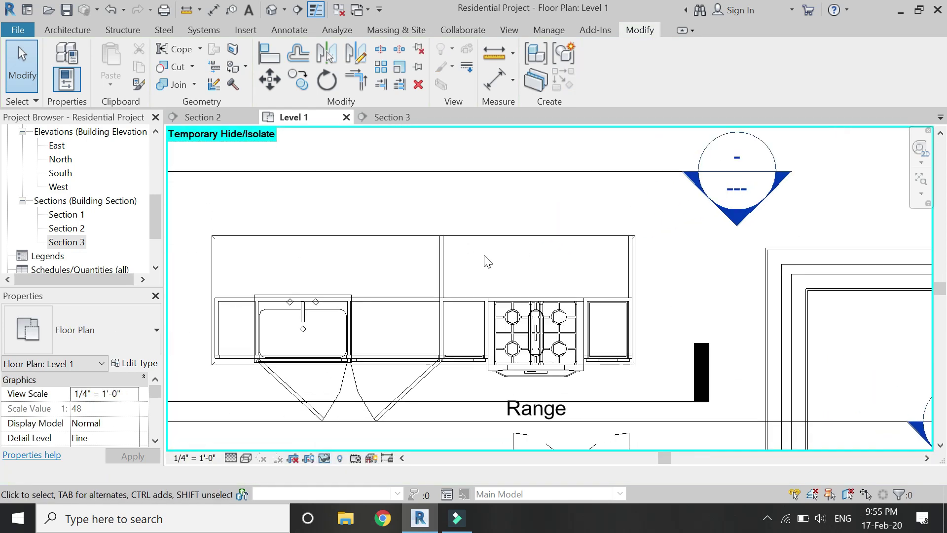
scroll(562, 270, up, 2)
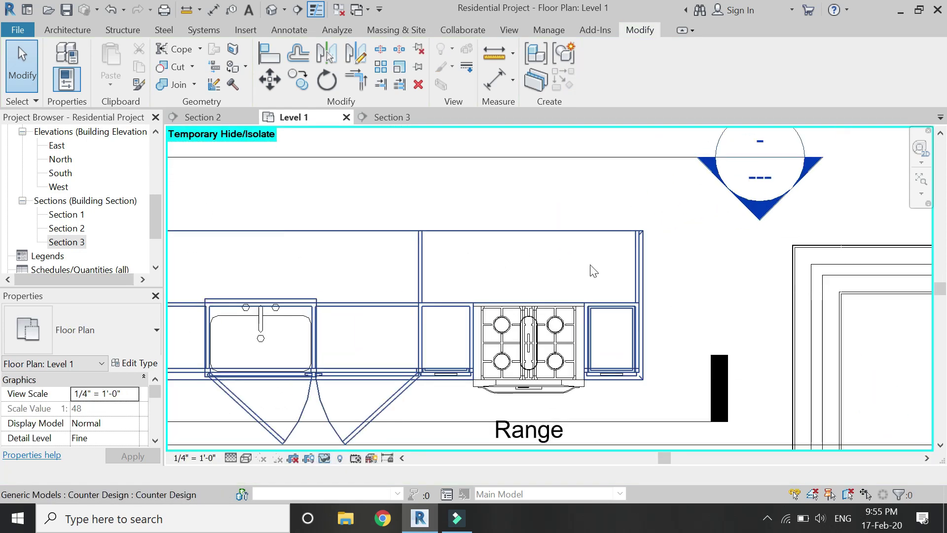
click(640, 264)
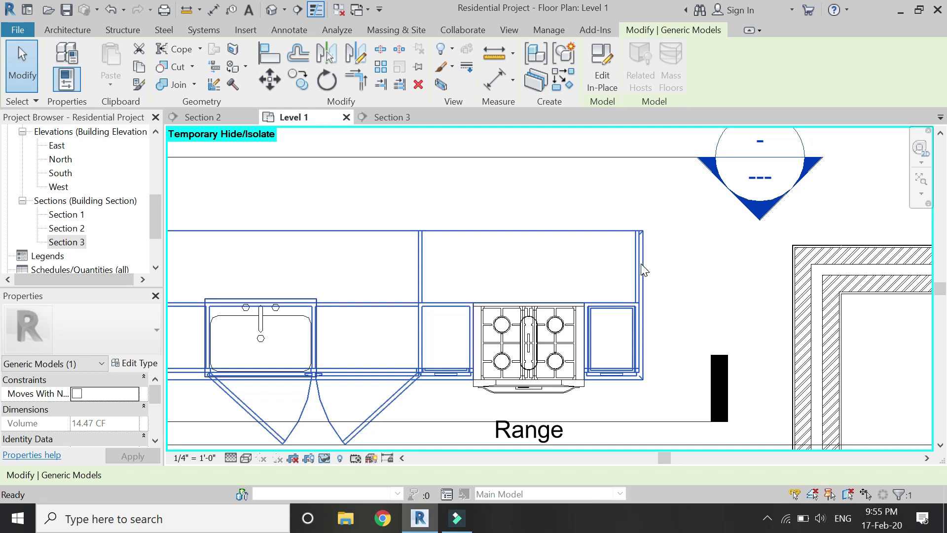
Edit the counter in place and draw two horizontal reference planes with RP
double_click(641, 264)
key(r)
key(p)
scroll(619, 238, up, 2)
scroll(675, 237, up, 2)
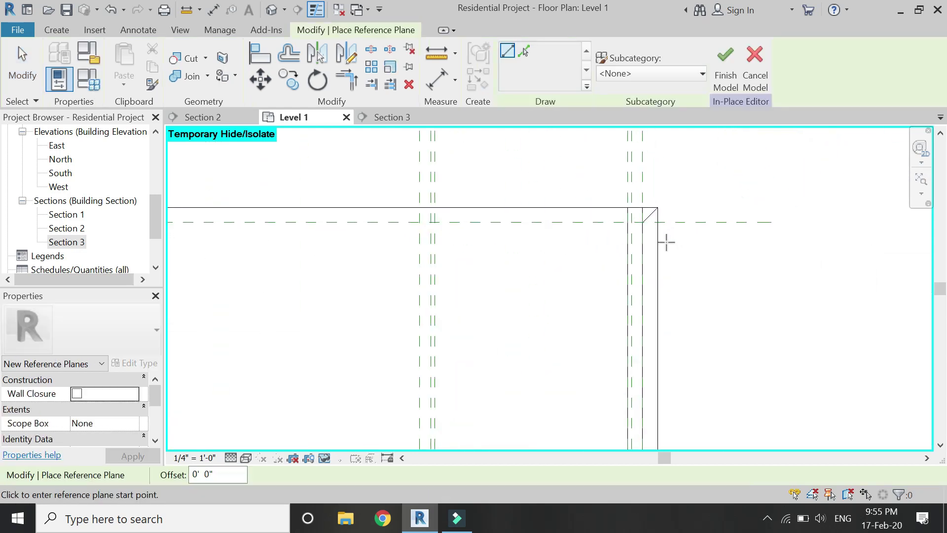
click(658, 237)
click(763, 238)
click(762, 256)
key(Escape)
key(Escape)
scroll(750, 237, up, 2)
Set the spacing between the two reference planes to 1"
click(751, 237)
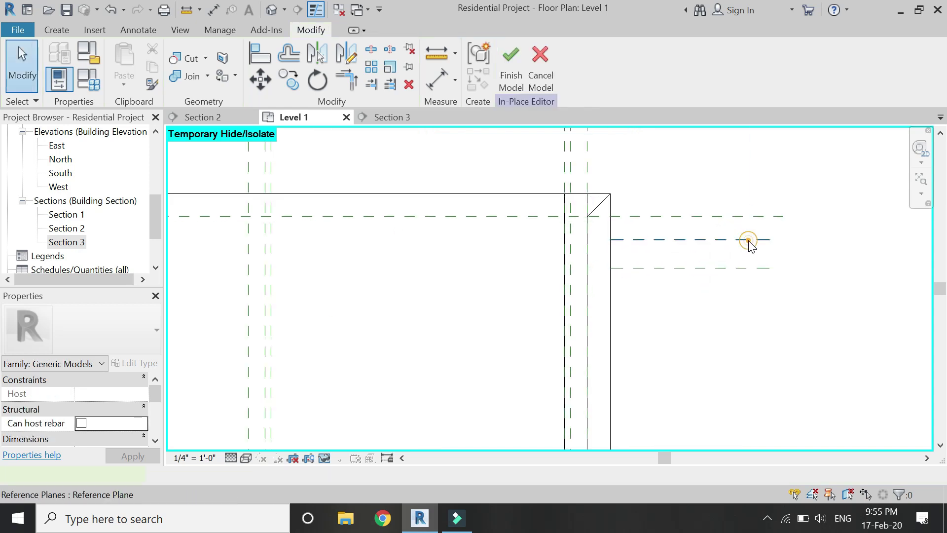
scroll(689, 253, up, 2)
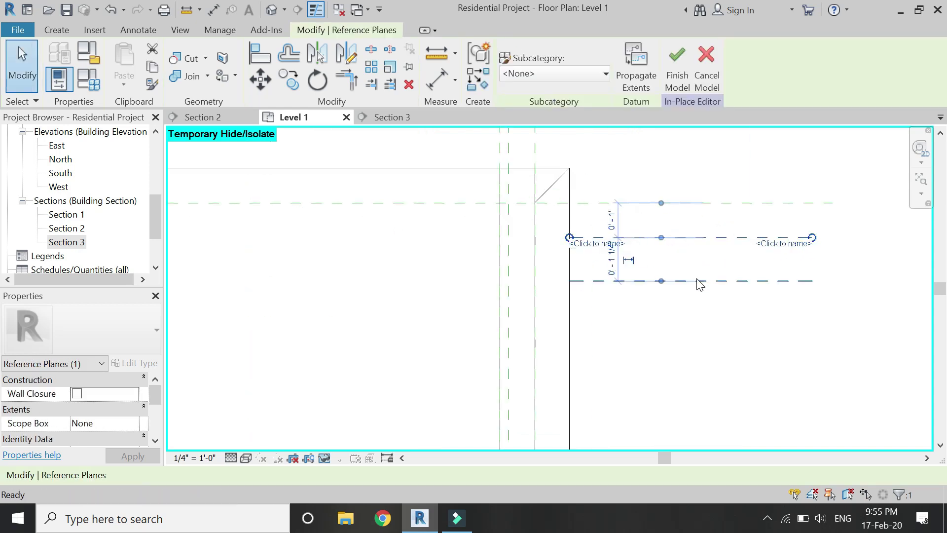
click(698, 279)
click(616, 258)
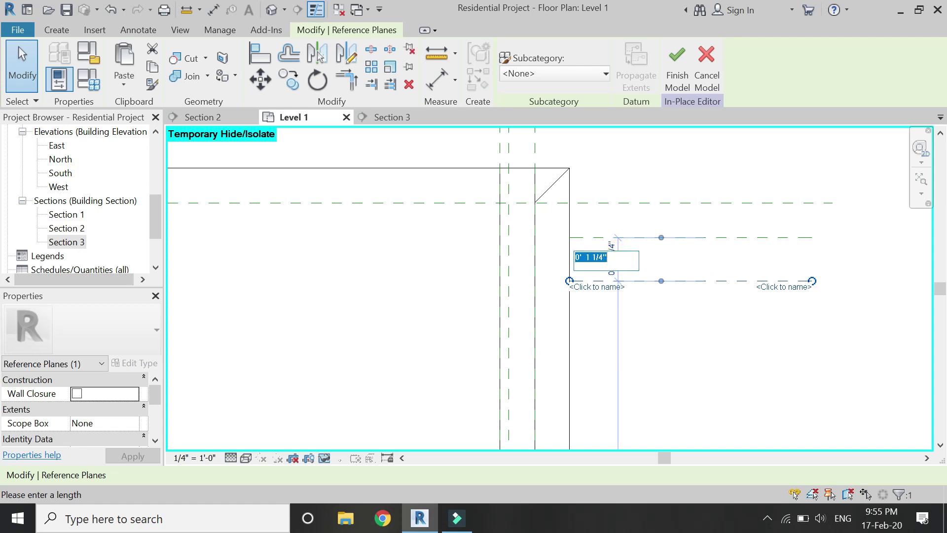
text(1")
key(Return)
scroll(722, 261, down, 2)
key(Escape)
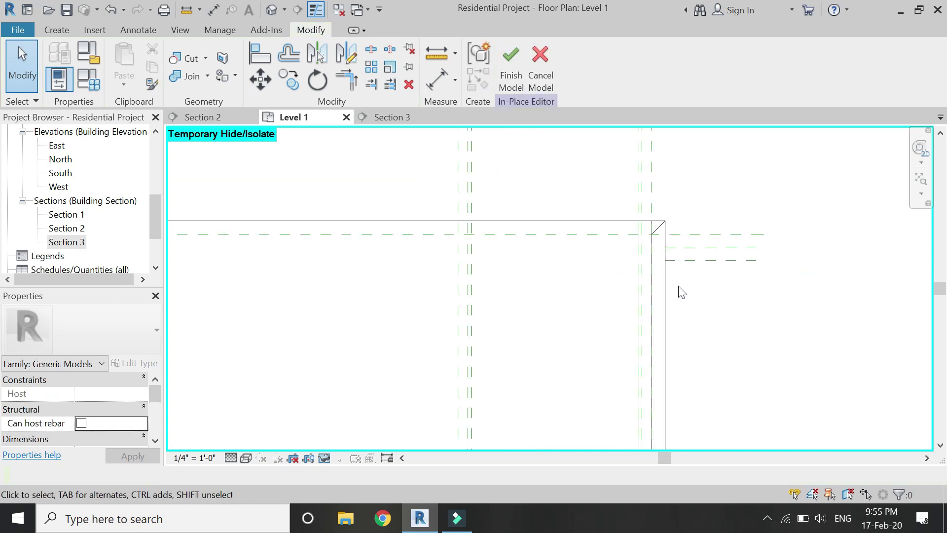
Drag the solid extrusion's top edge and the void's edge back to the new planes
click(650, 285)
scroll(703, 250, down, 1)
drag(414, 228, 419, 262)
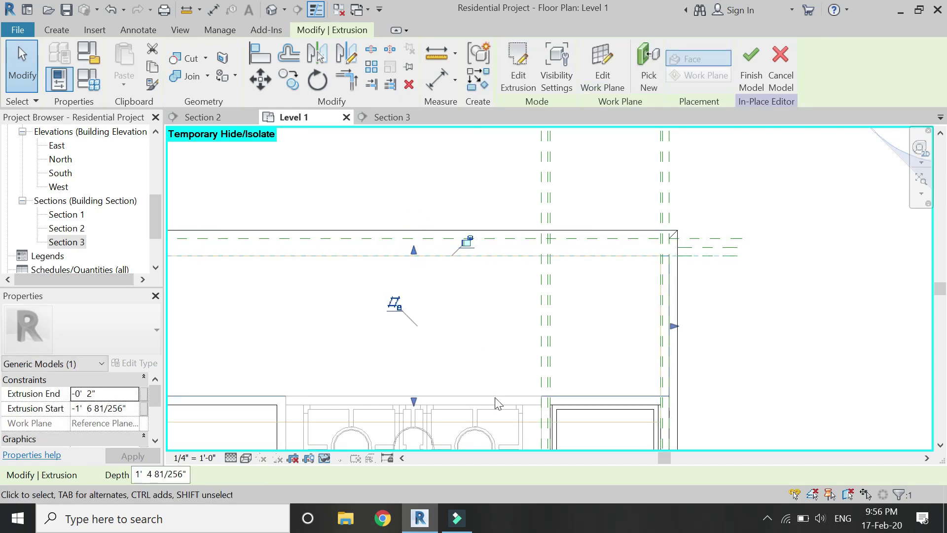
click(527, 423)
drag(420, 408, 423, 399)
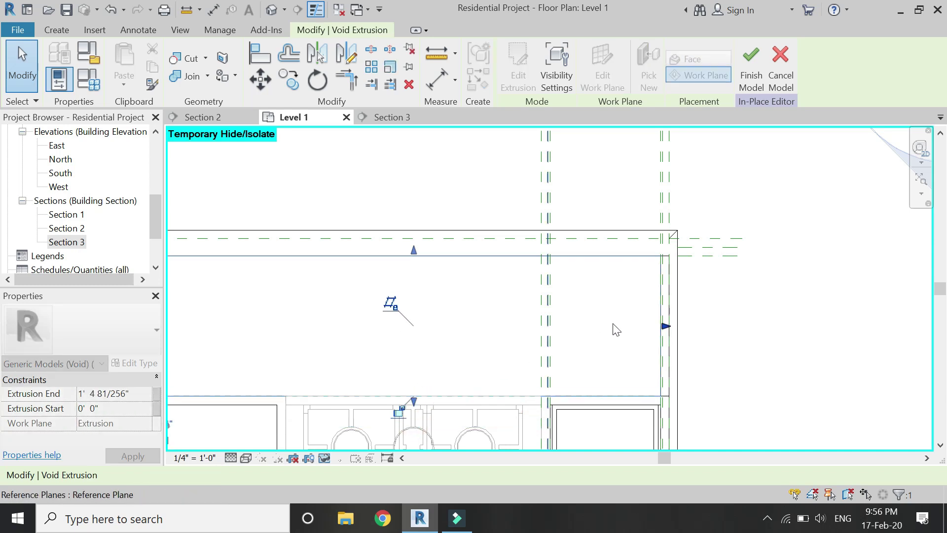
click(616, 329)
In Section 3, start a new solid extrusion with the cabinet face as work plane
click(390, 118)
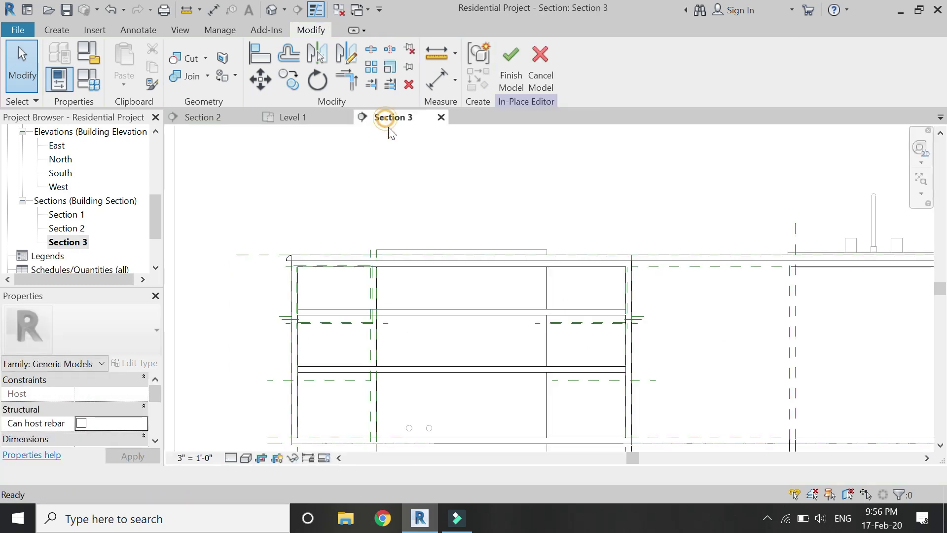
click(57, 31)
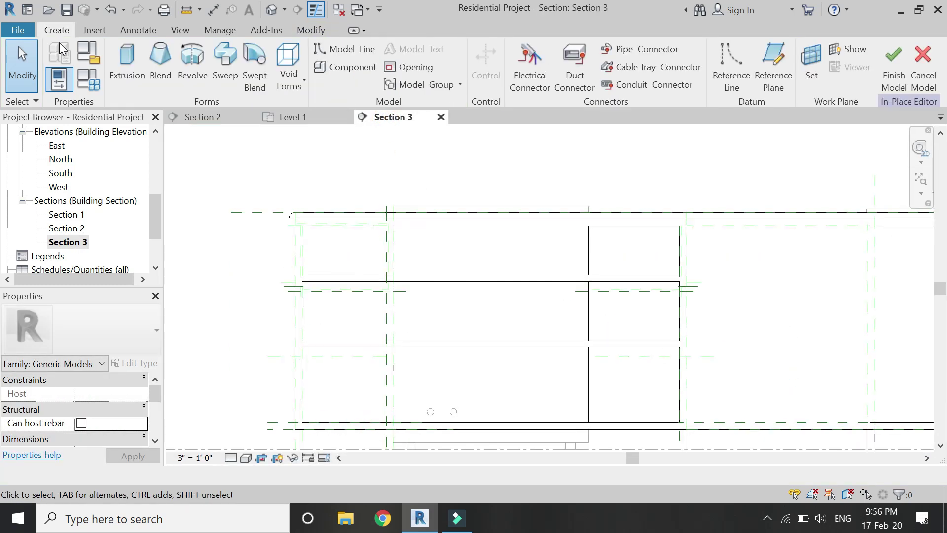
click(127, 64)
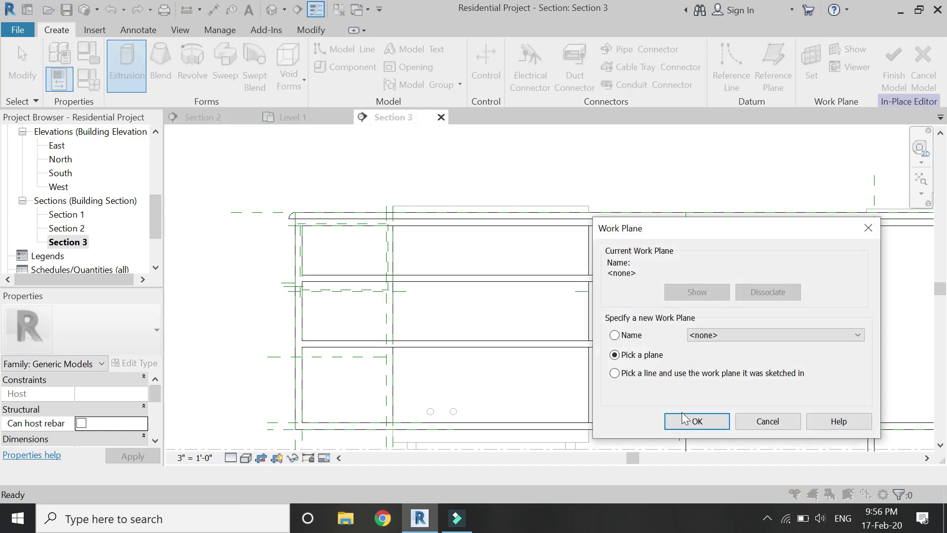
click(695, 421)
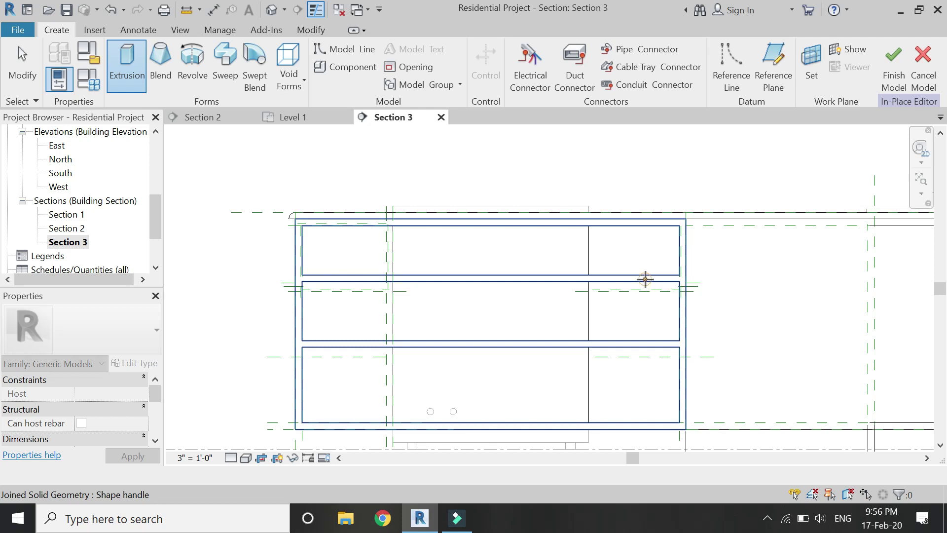
click(645, 279)
click(556, 50)
Sketch three stacked drawer-front rectangles snapped to edge midpoints and endpoints
scroll(374, 213, up, 5)
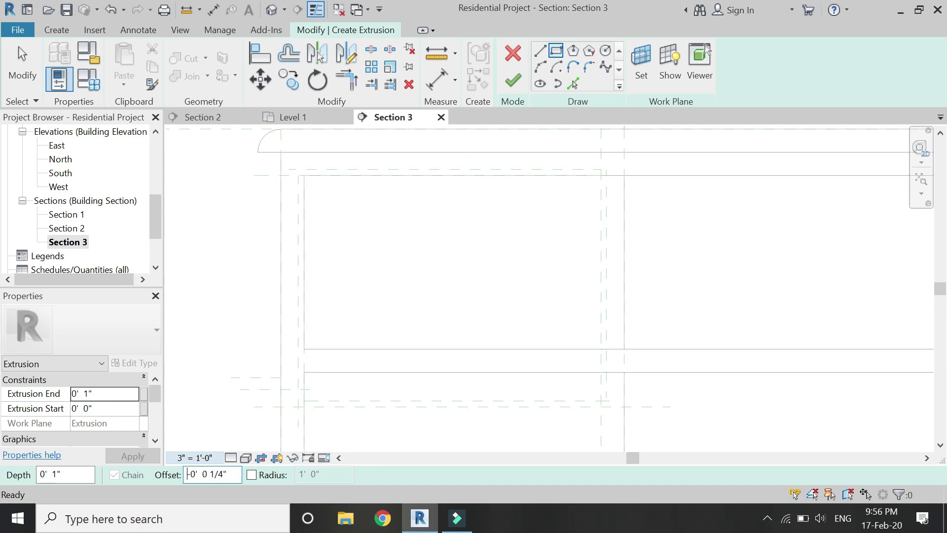
click(301, 264)
scroll(295, 266, down, 3)
scroll(469, 298, down, 2)
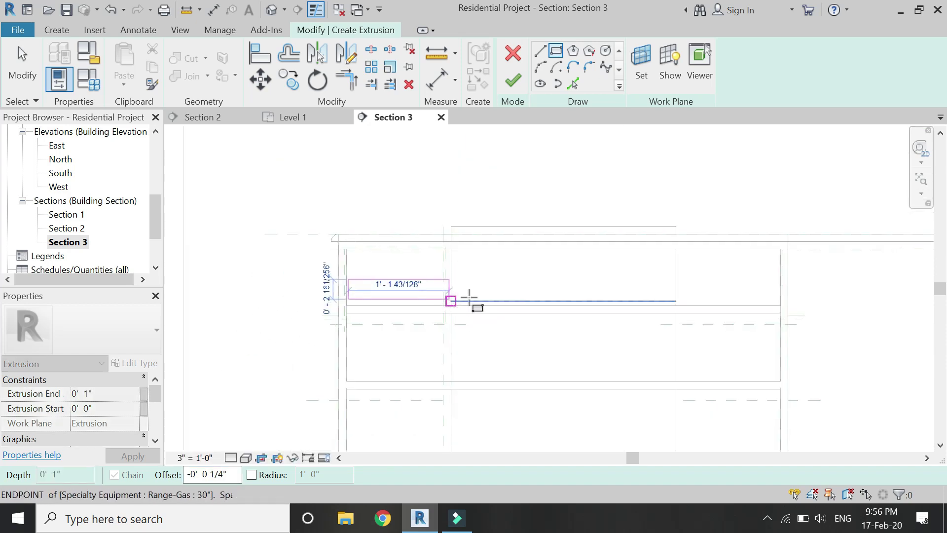
scroll(777, 302, up, 6)
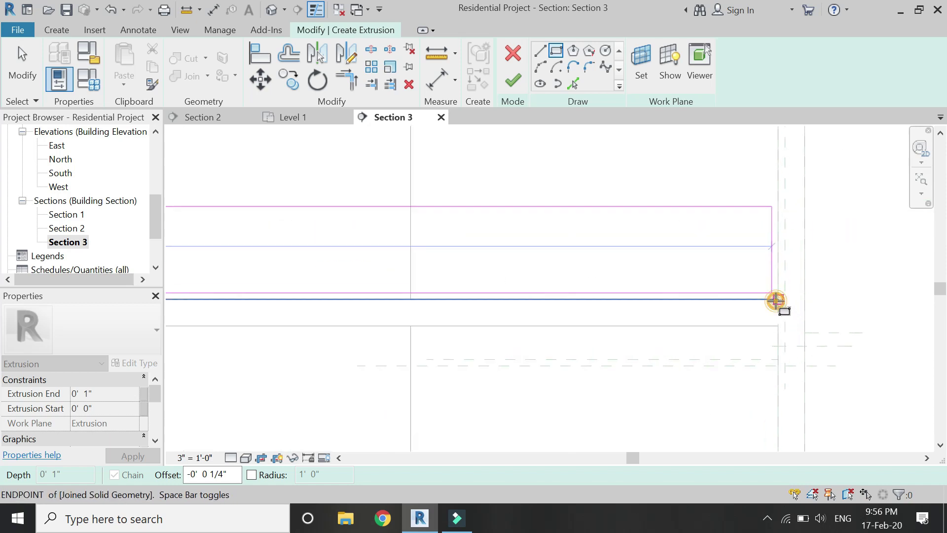
click(775, 300)
scroll(701, 221, down, 5)
scroll(700, 221, up, 3)
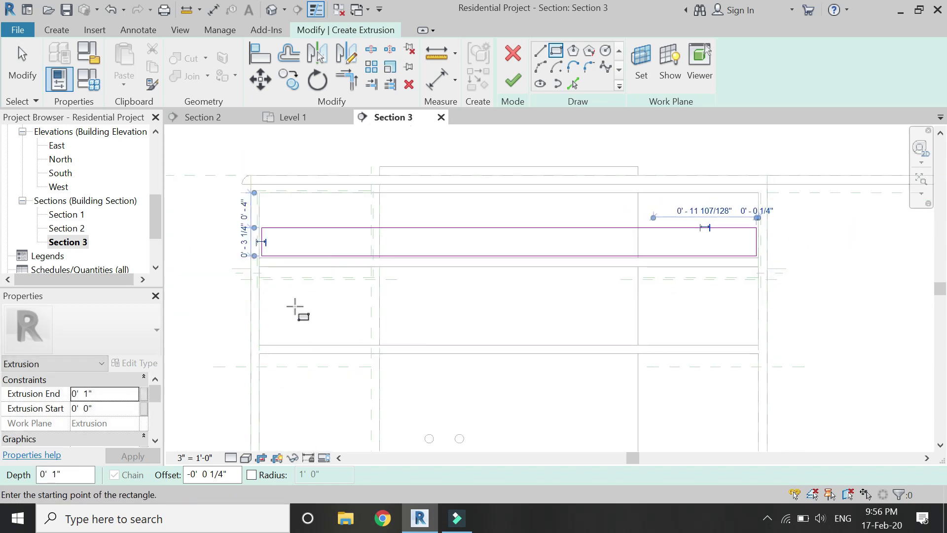
scroll(253, 299, up, 3)
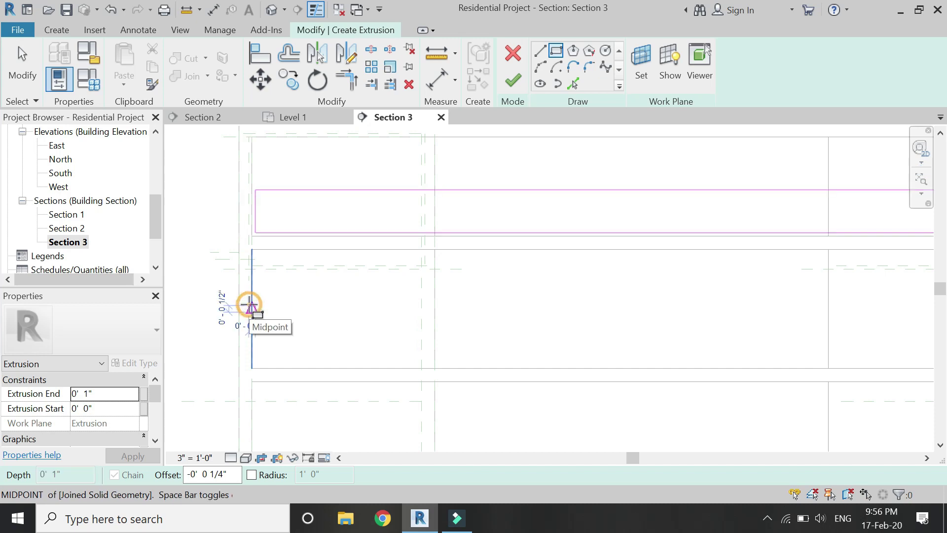
click(250, 306)
scroll(250, 306, down, 3)
scroll(633, 337, up, 3)
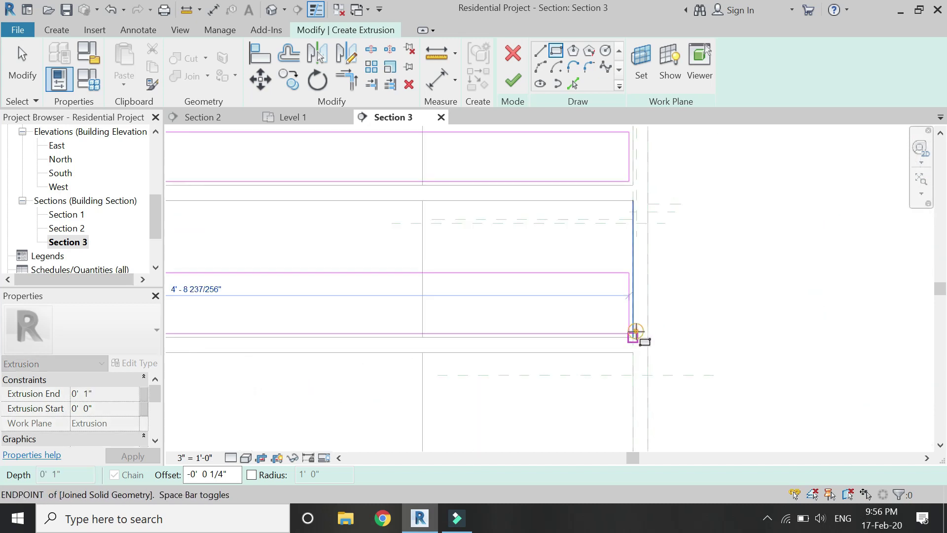
click(636, 331)
scroll(635, 331, down, 3)
scroll(290, 340, up, 3)
click(291, 339)
scroll(291, 340, down, 3)
scroll(668, 369, up, 3)
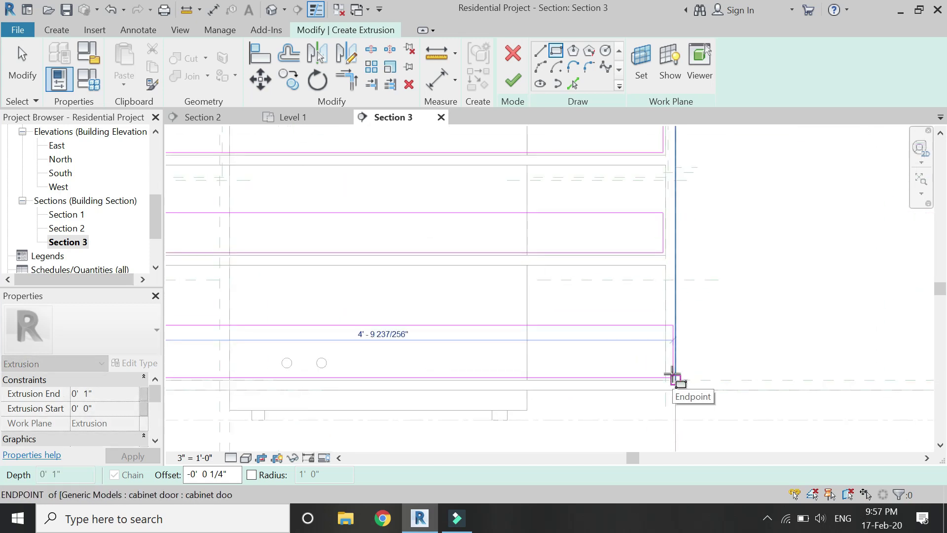
scroll(671, 376, up, 2)
click(662, 380)
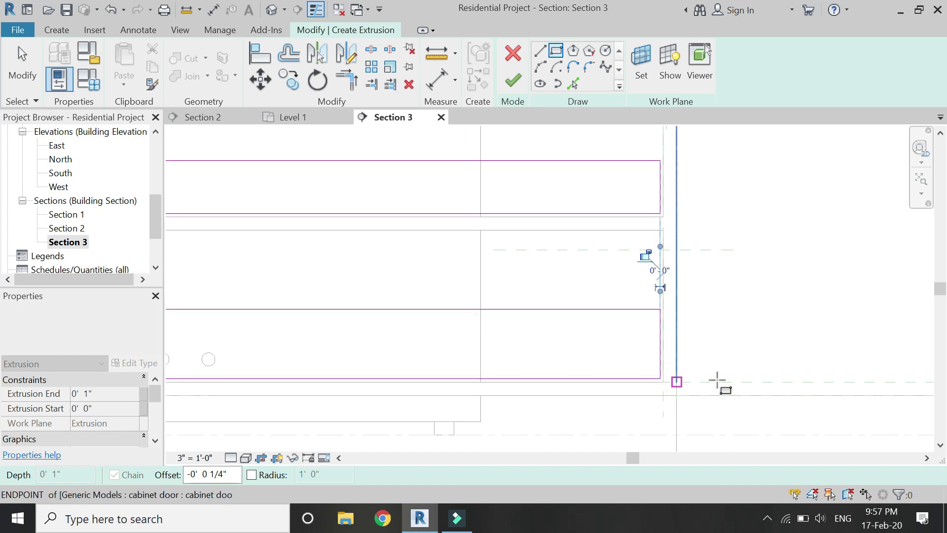
Finish the extrusion from the three rectangle profiles
scroll(723, 379, down, 4)
key(Escape)
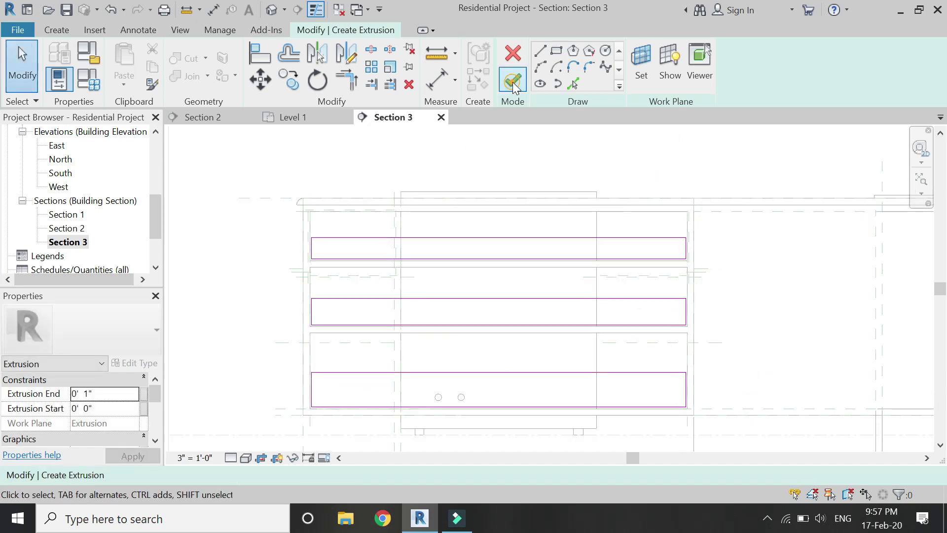
click(513, 81)
In Level 1 plan, drag the drawer-front extrusion to end at 0" and run 1' 2 13/32" deep
click(300, 119)
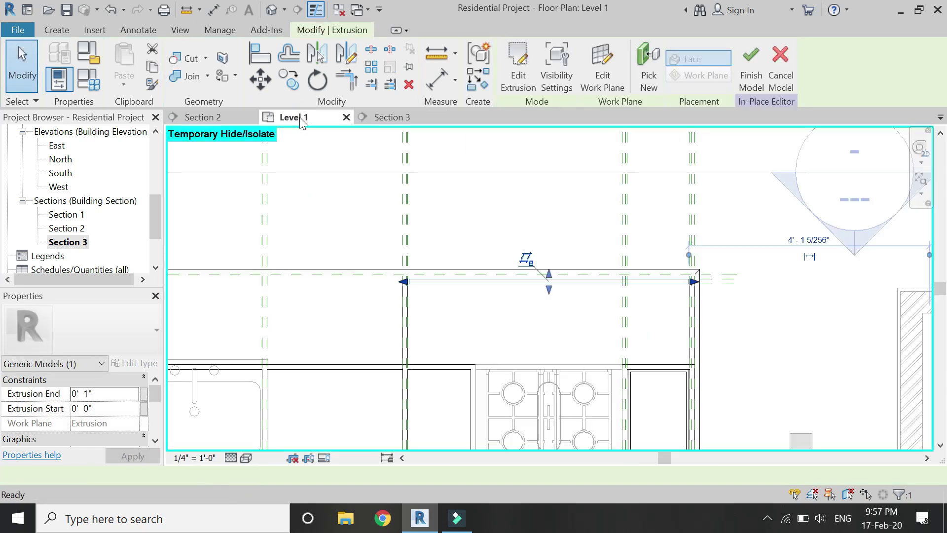
scroll(571, 321, up, 1)
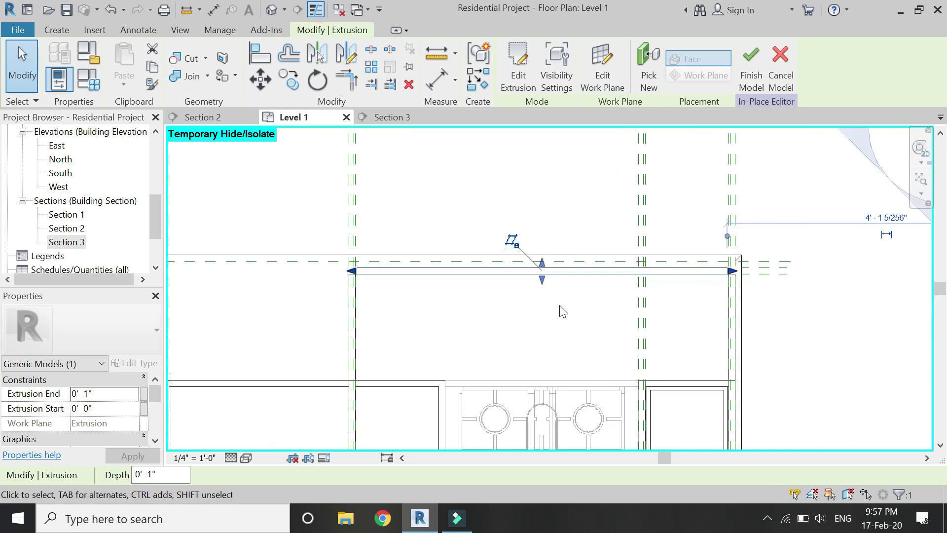
drag(544, 280, 546, 381)
scroll(537, 269, up, 1)
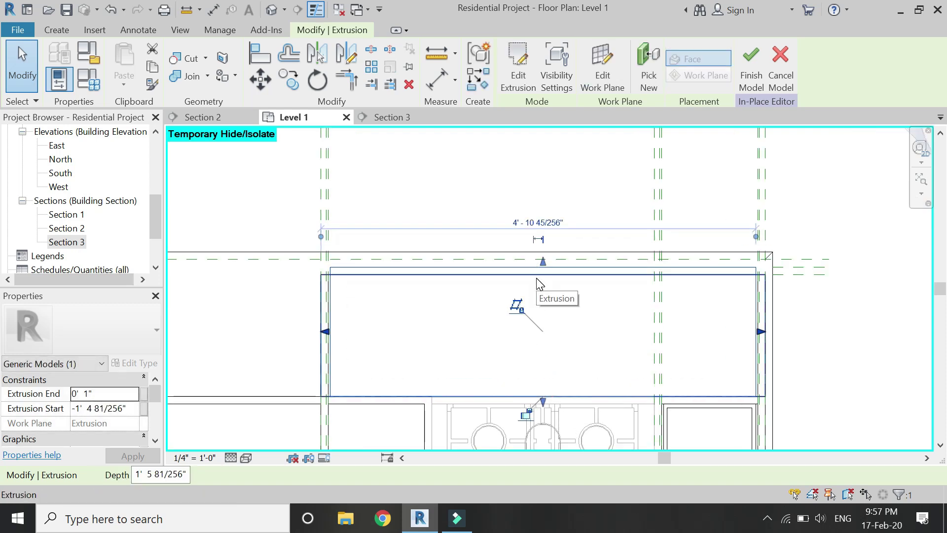
scroll(548, 266, up, 1)
drag(543, 271, 543, 279)
scroll(514, 242, down, 2)
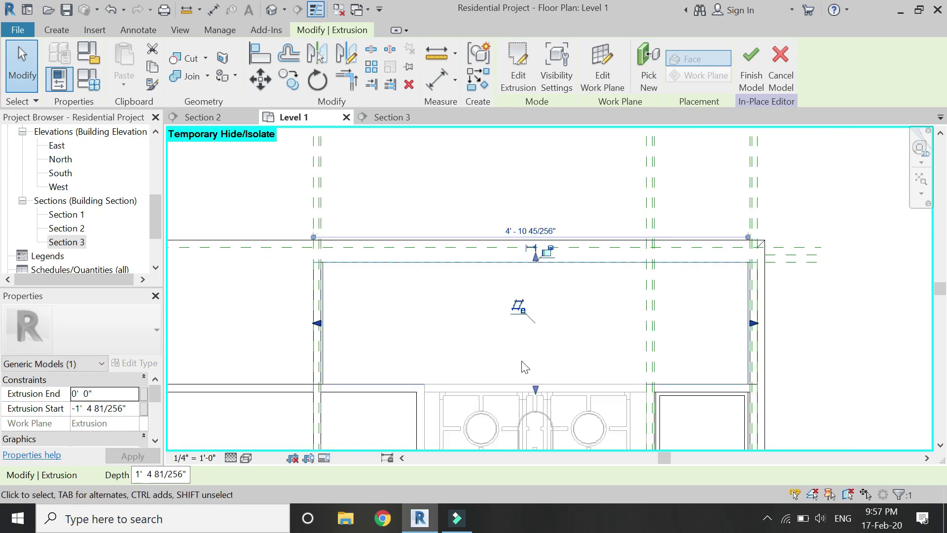
mouse_move(536, 389)
mouse_down()
mouse_move(536, 376)
mouse_move(537, 386)
mouse_up()
click(571, 330)
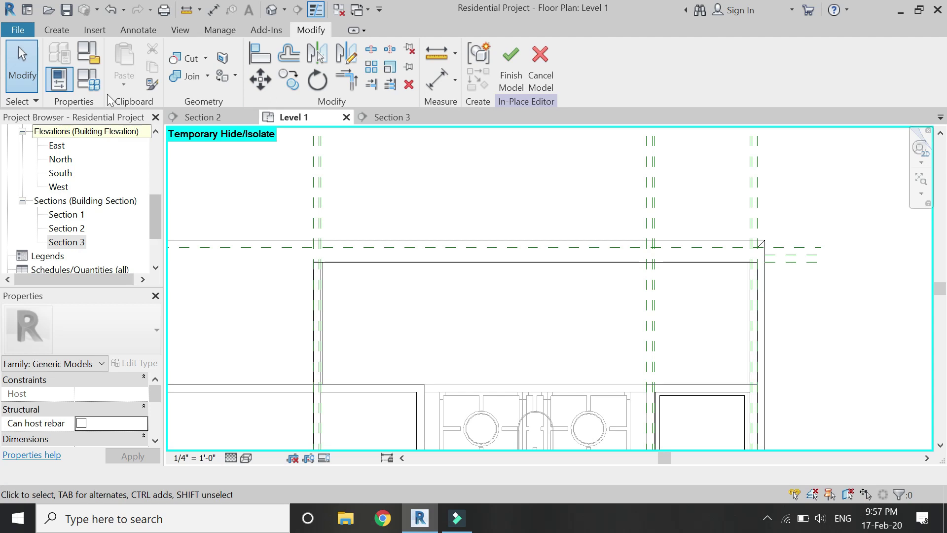
Start a void extrusion with the island's face picked as its work plane
click(64, 33)
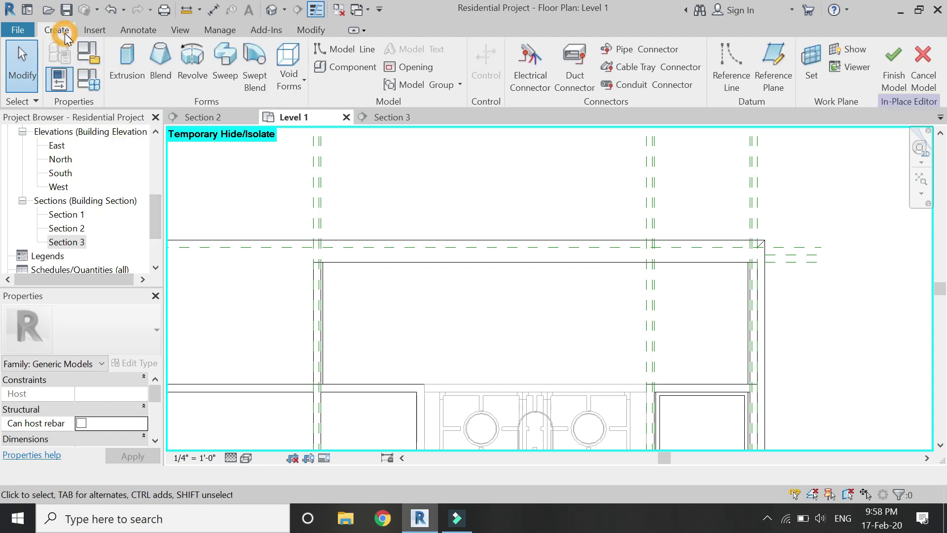
click(305, 83)
click(319, 112)
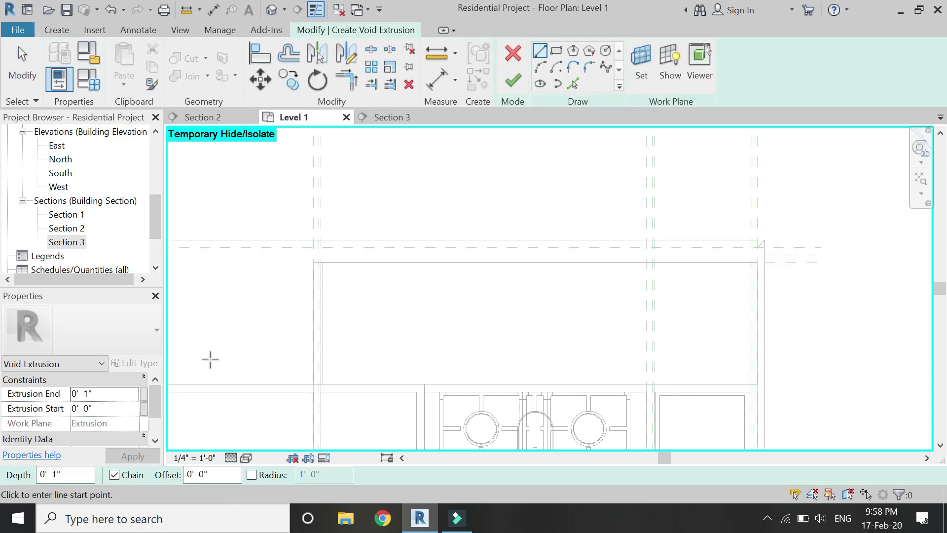
click(557, 51)
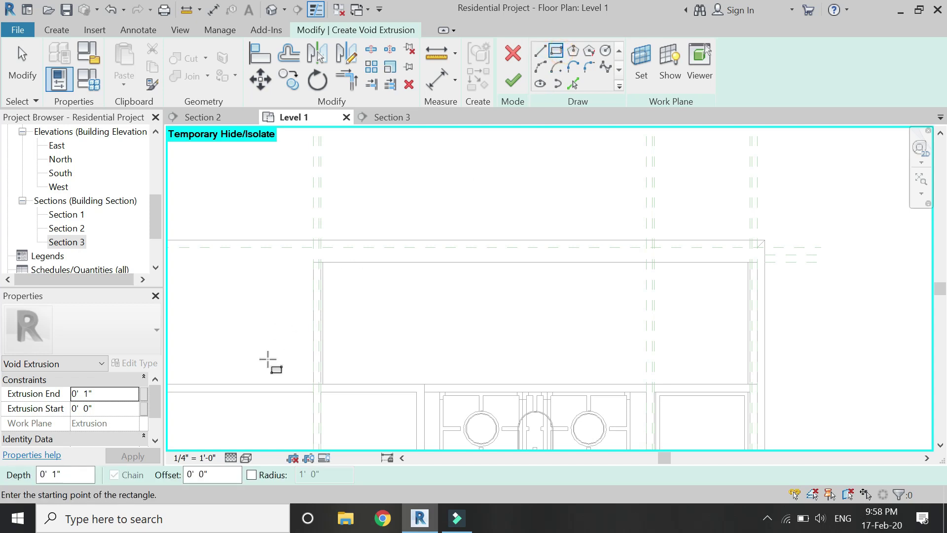
click(639, 66)
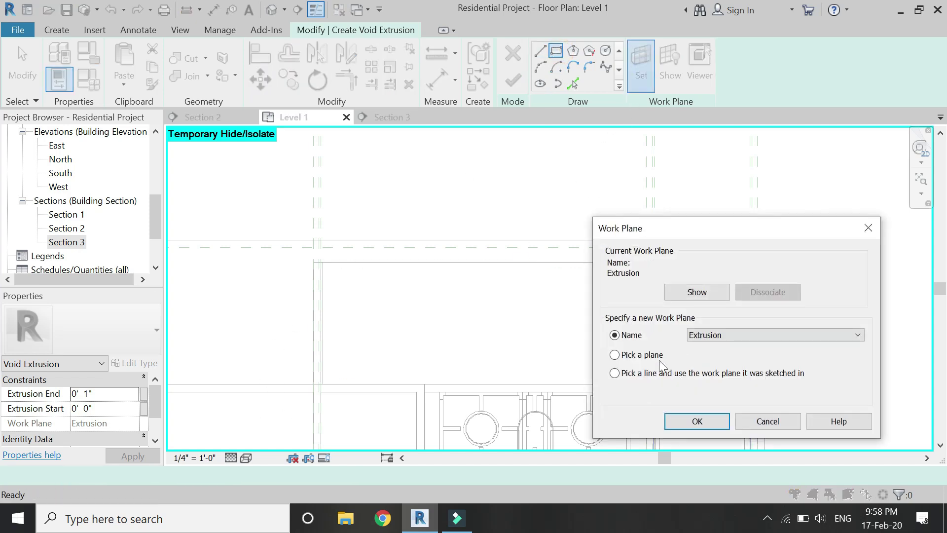
click(688, 417)
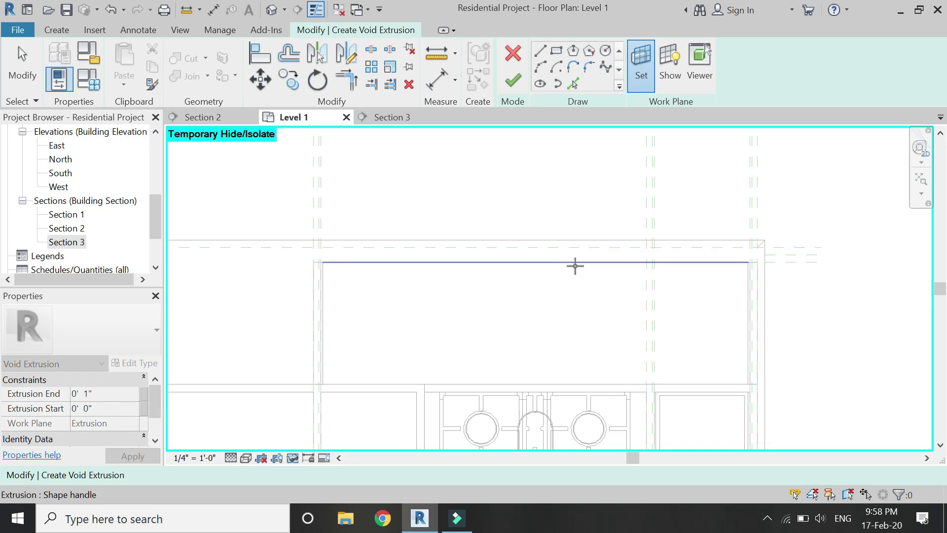
click(743, 302)
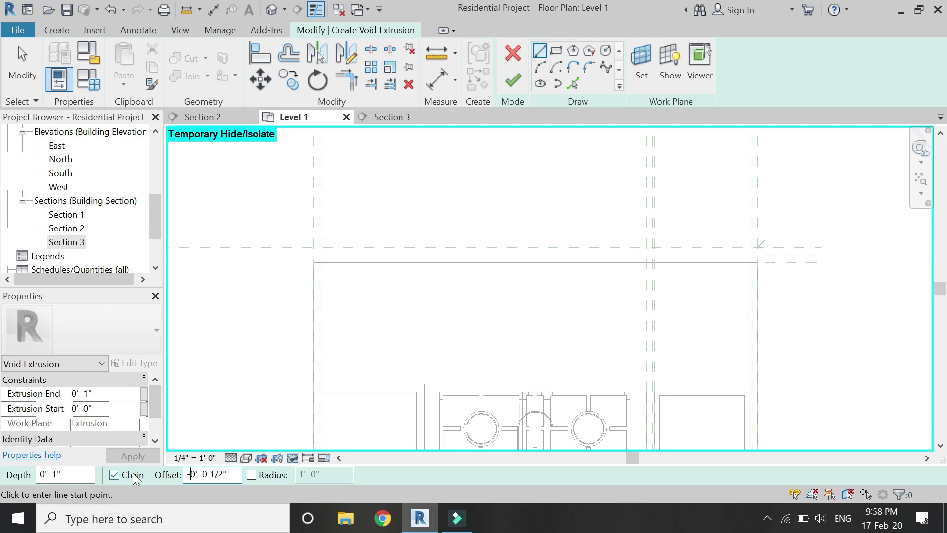
Sketch the void's rectangular outline inside the island in the Level 1 plan
click(323, 262)
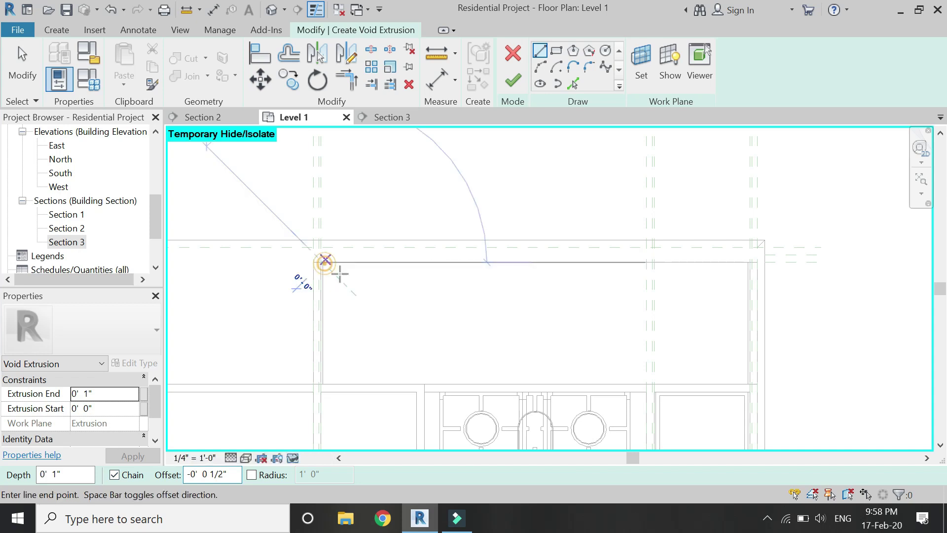
key(Escape)
click(556, 50)
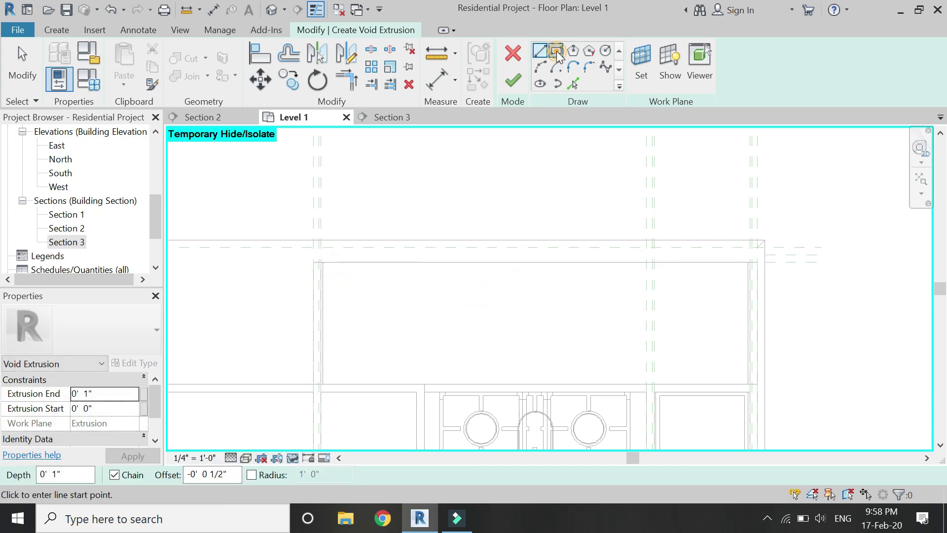
scroll(325, 291, up, 1)
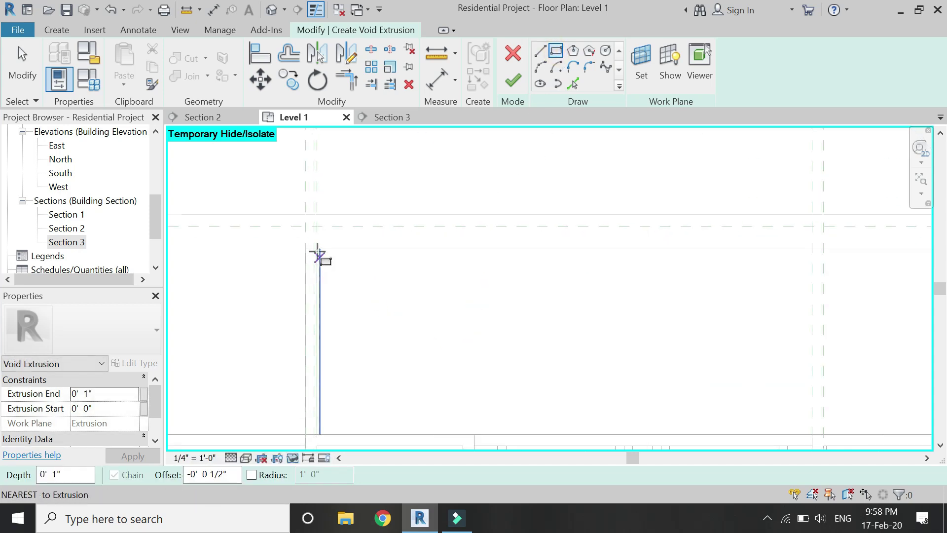
click(319, 248)
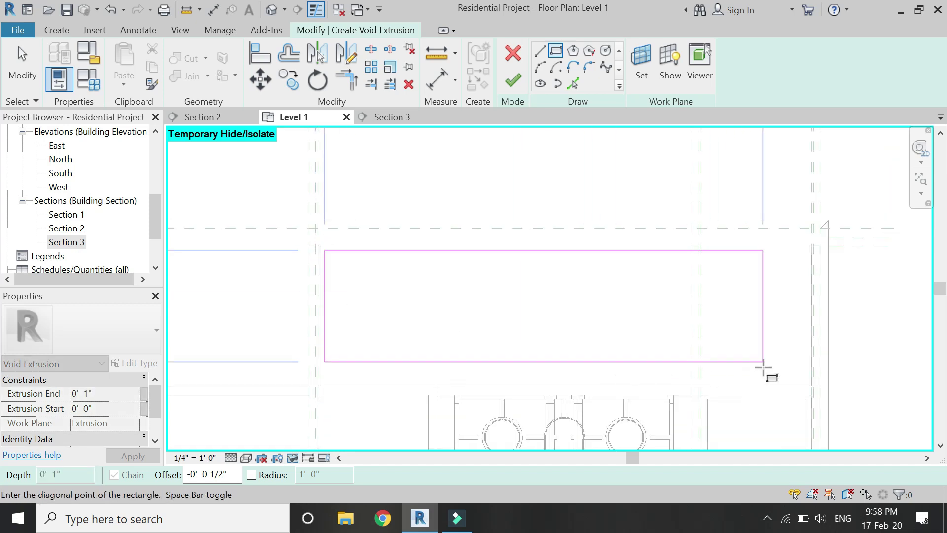
scroll(803, 378, up, 2)
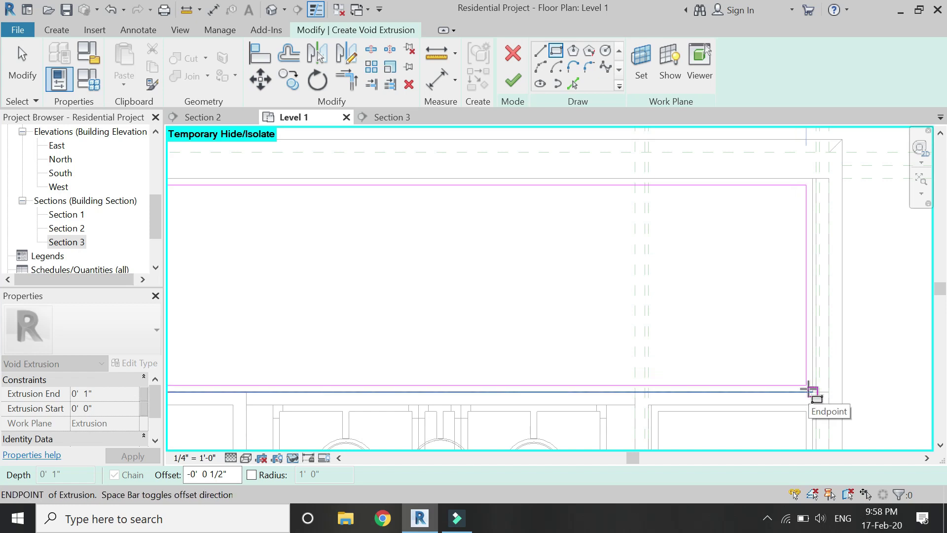
click(809, 389)
scroll(714, 330, down, 3)
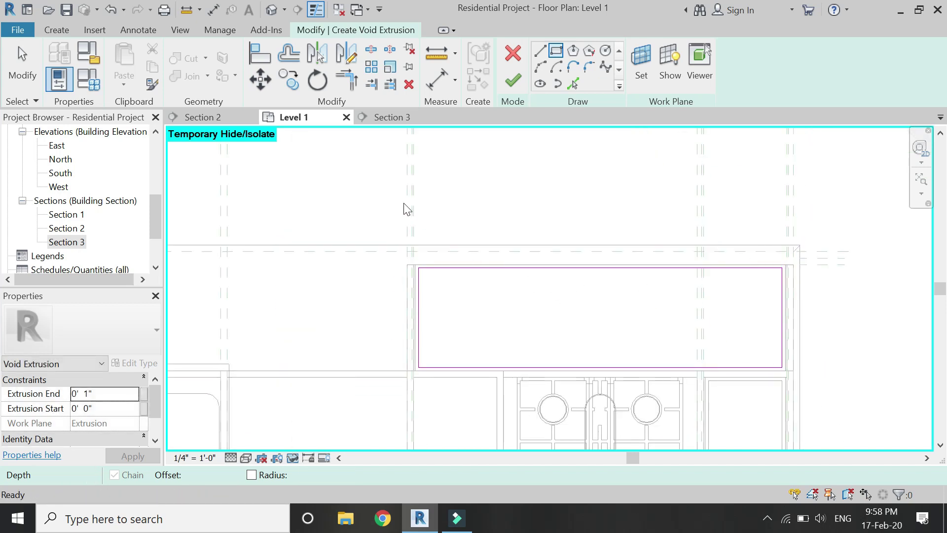
key(Escape)
click(239, 122)
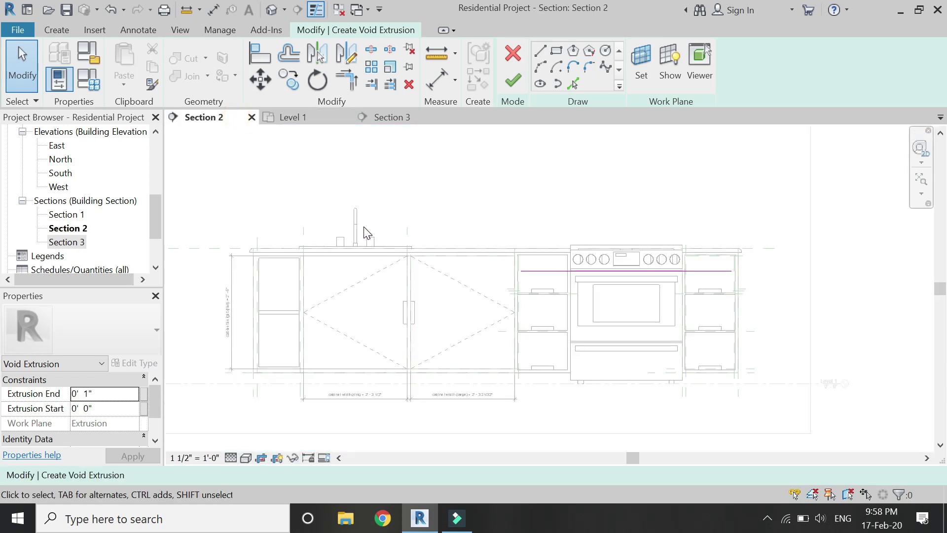
Finish the void extrusion in Section 3 and set the view's visual style to Wireframe
click(393, 121)
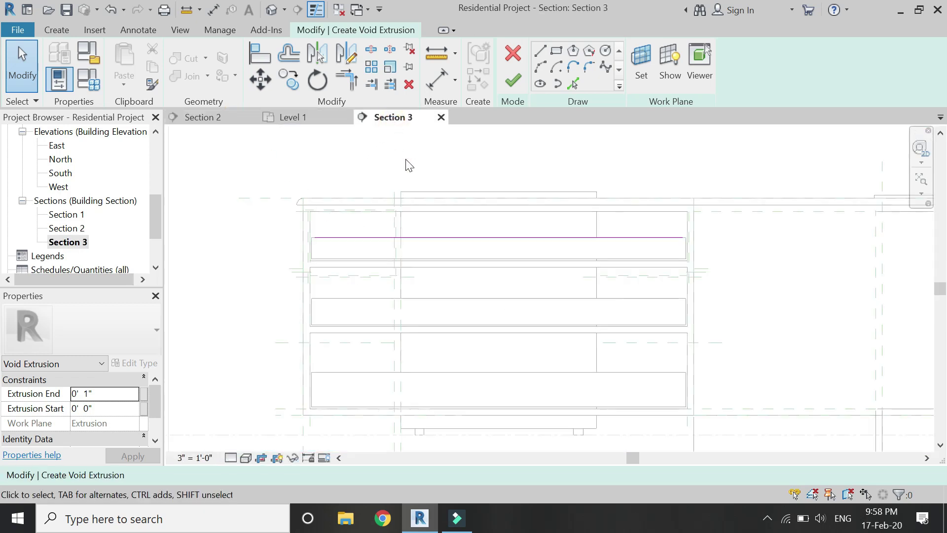
click(516, 82)
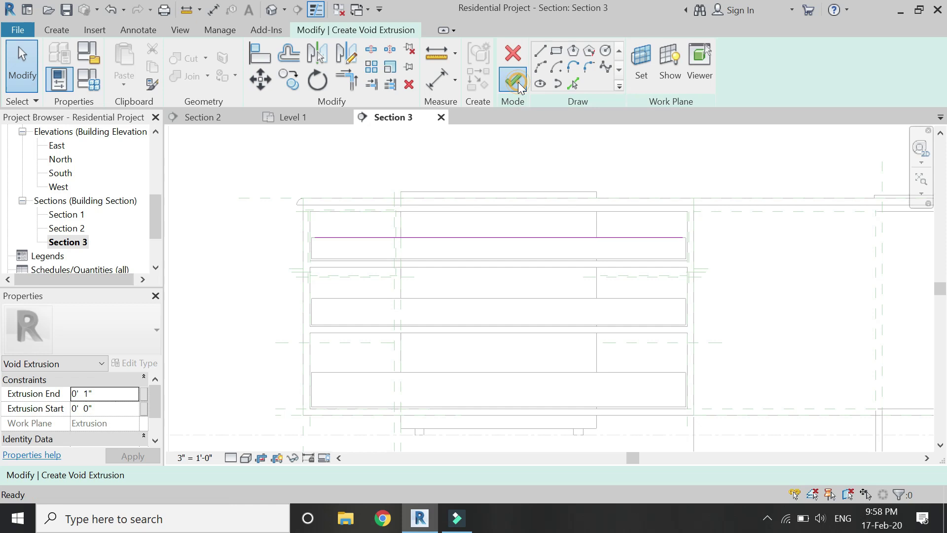
scroll(303, 217, up, 2)
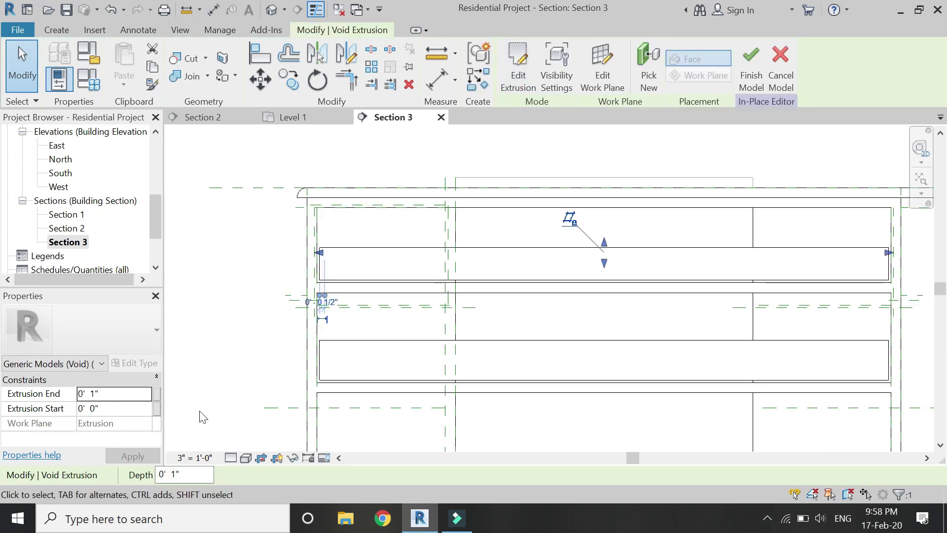
click(245, 459)
click(249, 367)
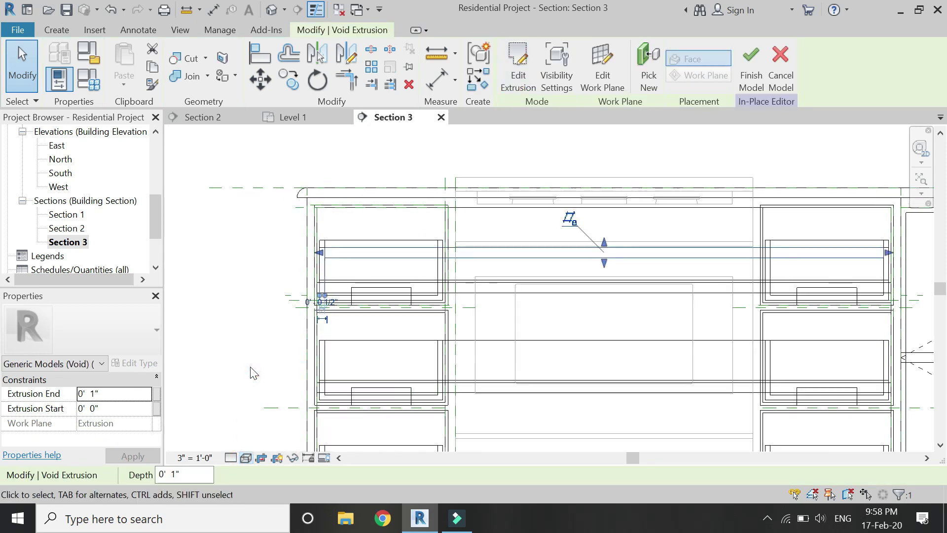
scroll(333, 253, up, 2)
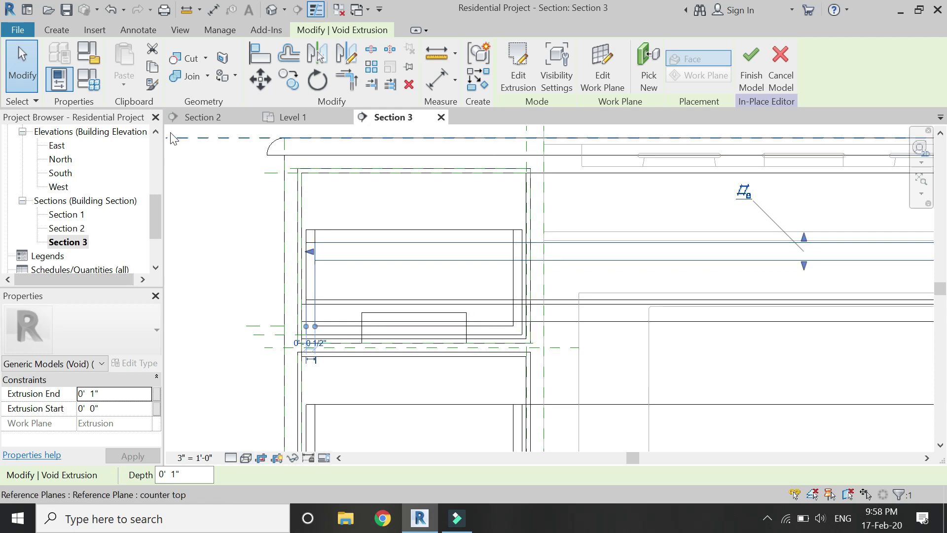
Return Section 3 to Hidden Line and draw a horizontal reference plane at the island's left edge
key(p)
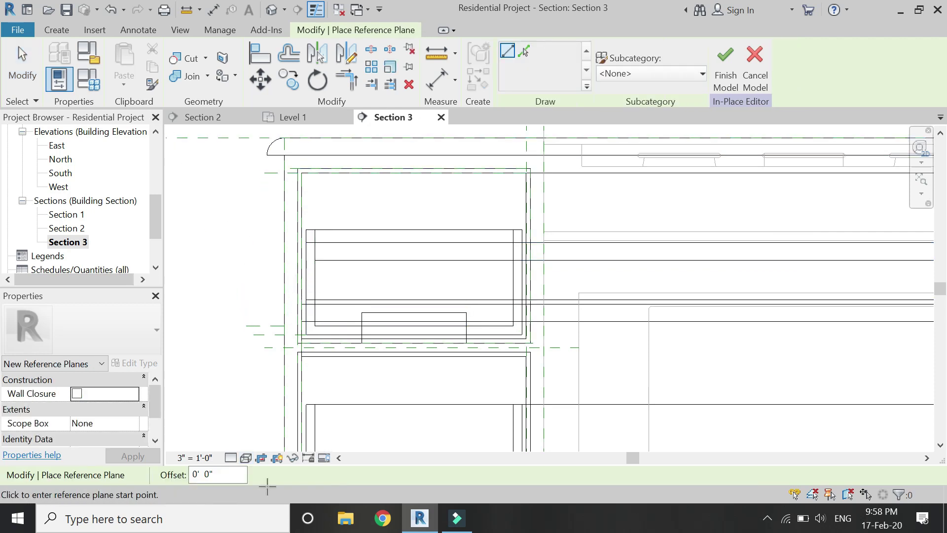
click(247, 458)
click(258, 383)
scroll(298, 283, up, 3)
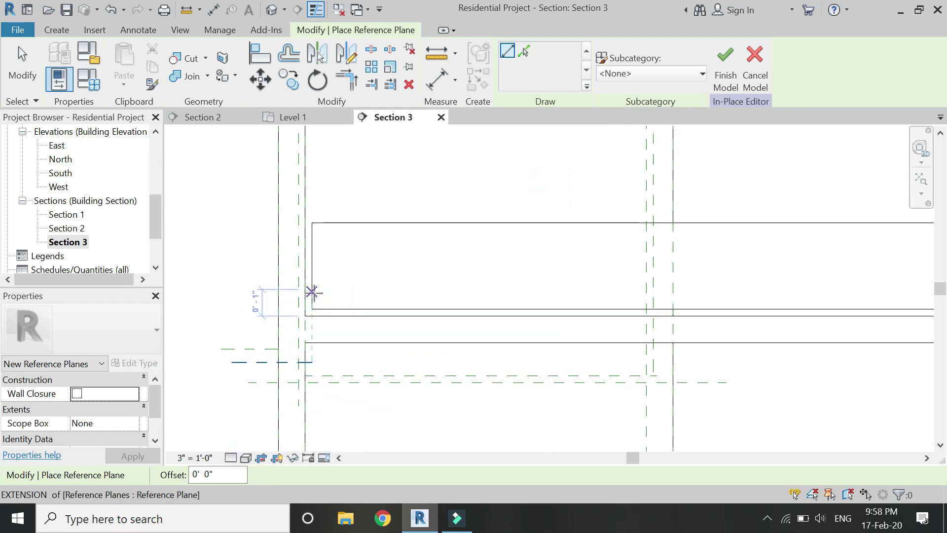
click(312, 296)
click(209, 295)
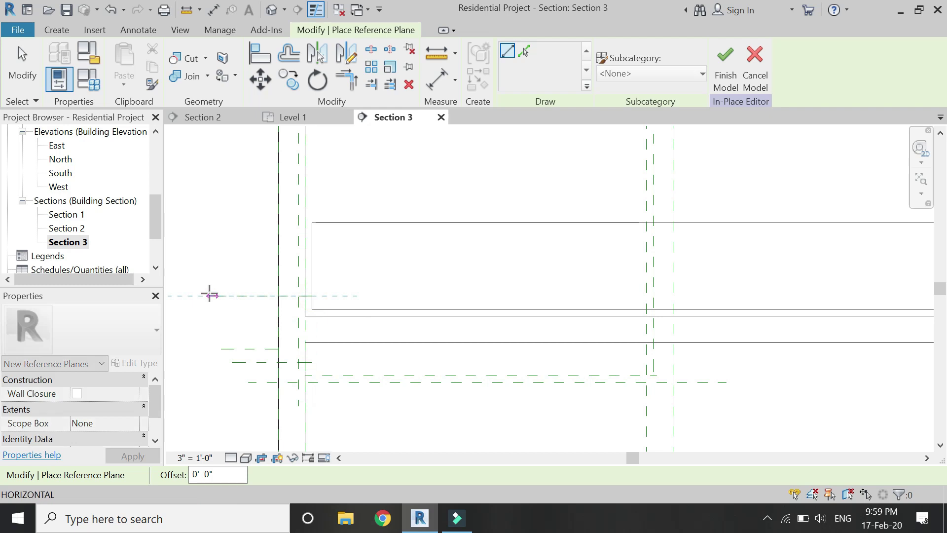
key(Escape)
key(Escape)
click(251, 296)
click(250, 295)
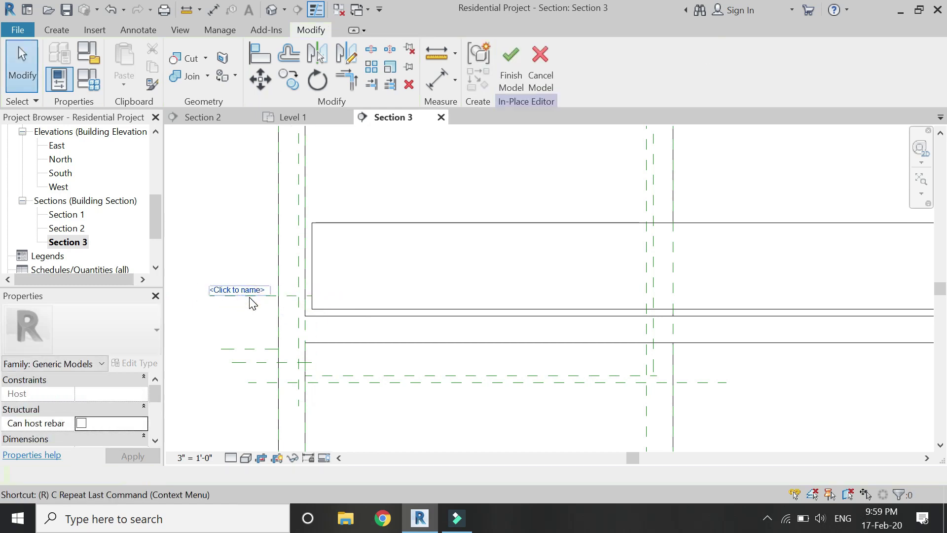
Add a second horizontal reference plane 1/2" below the first
key(p)
click(311, 308)
click(209, 309)
key(Escape)
key(Escape)
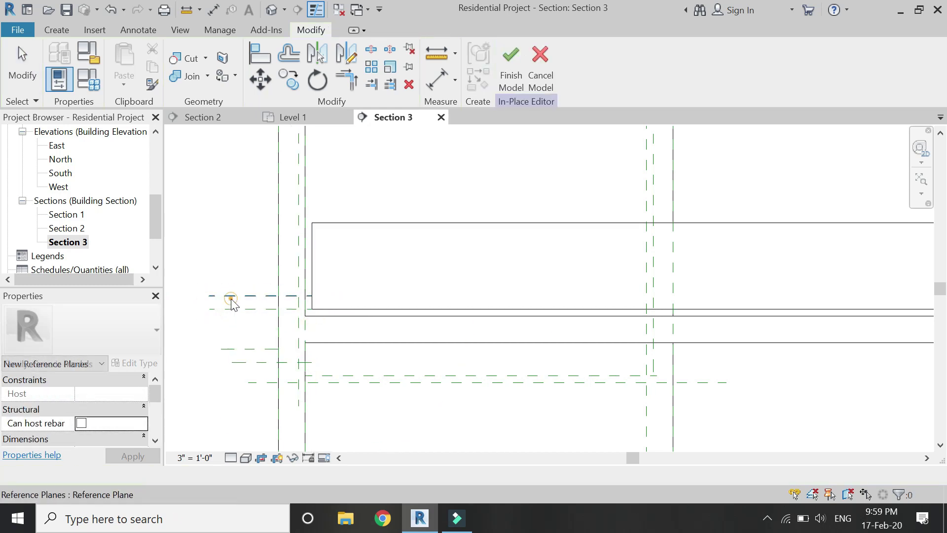
click(231, 301)
scroll(266, 303, up, 5)
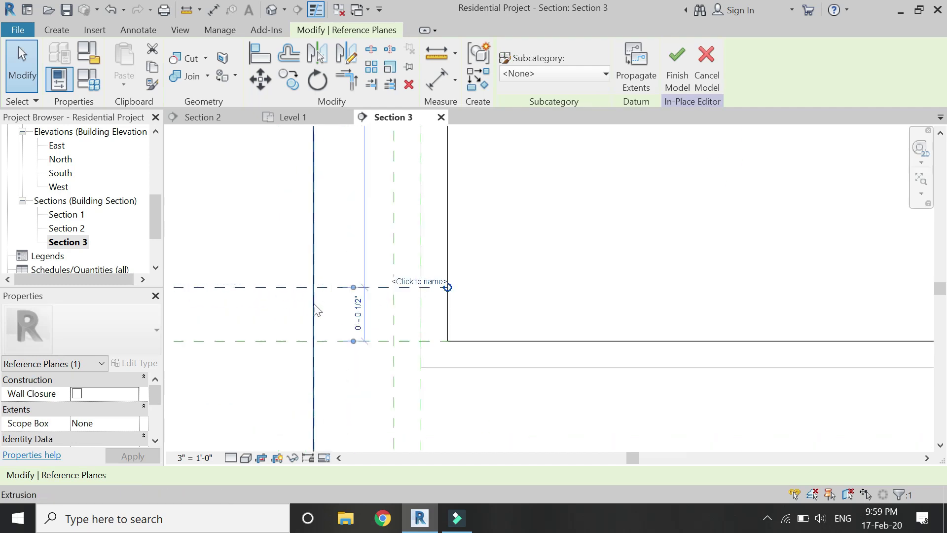
scroll(230, 333, down, 4)
key(Escape)
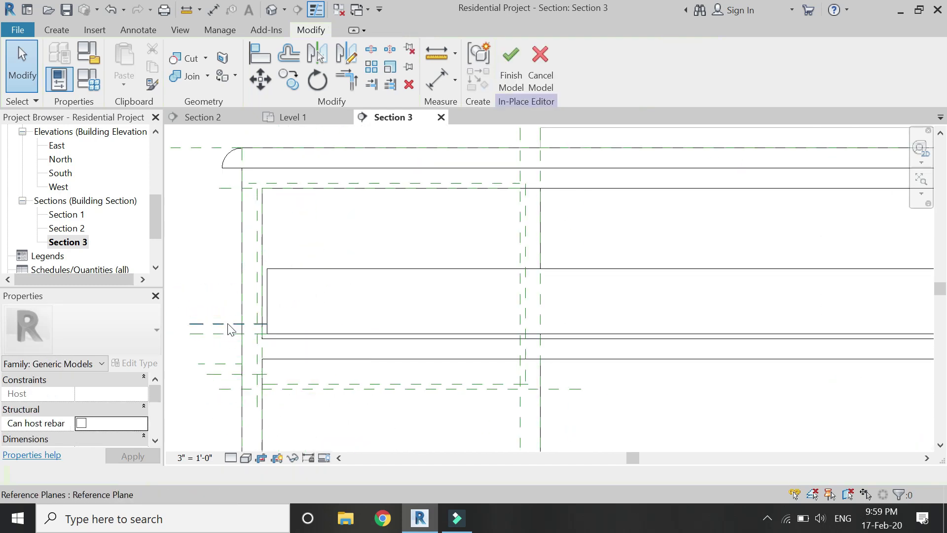
Switch Section 3 to wireframe and stretch the drawer void to 2 3/4" depth
click(246, 458)
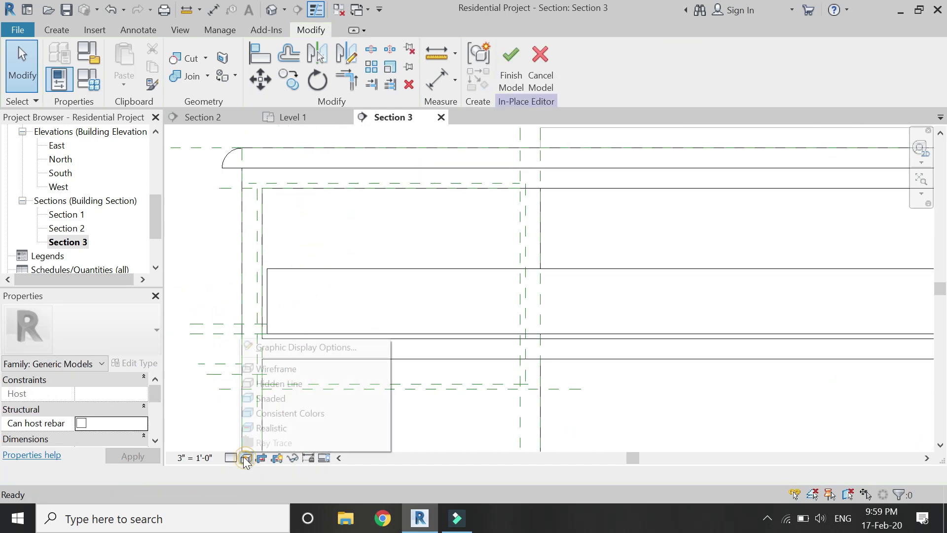
click(265, 369)
click(332, 288)
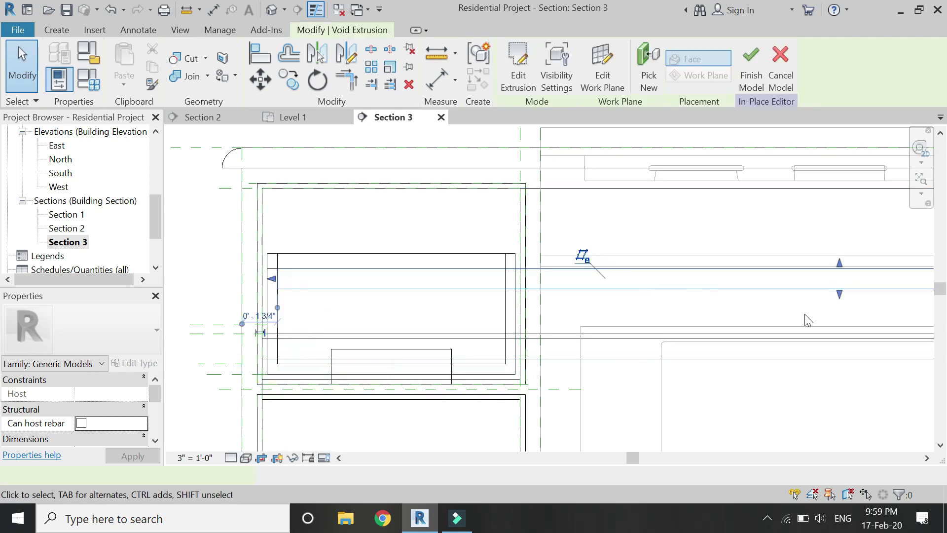
drag(840, 294, 841, 328)
click(401, 308)
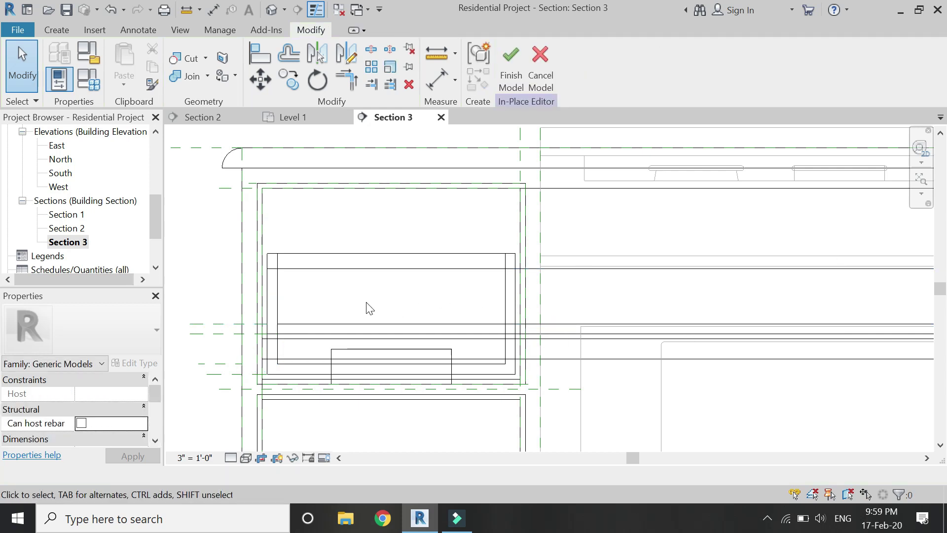
Copy the drawer void, with Constrain off, down onto the lower drawer
scroll(370, 308, up, 2)
click(323, 307)
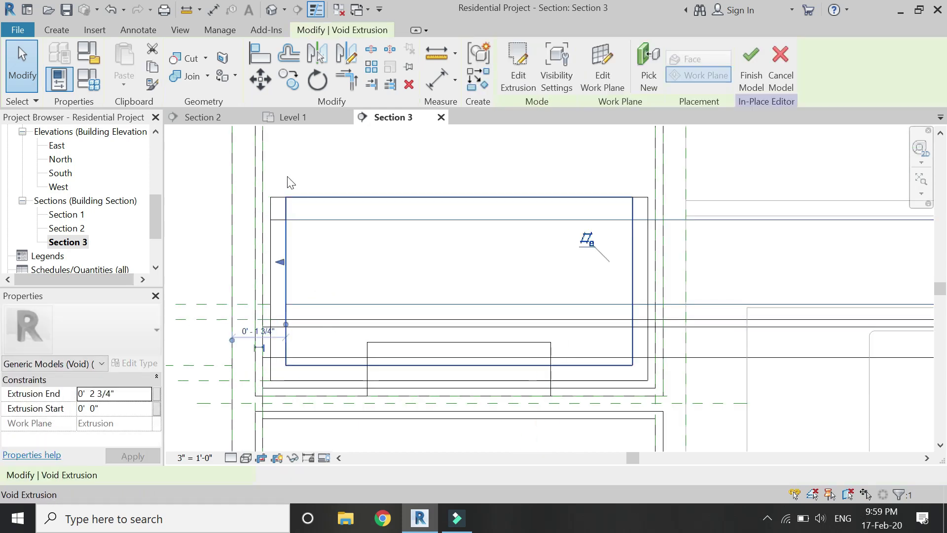
click(290, 82)
click(270, 269)
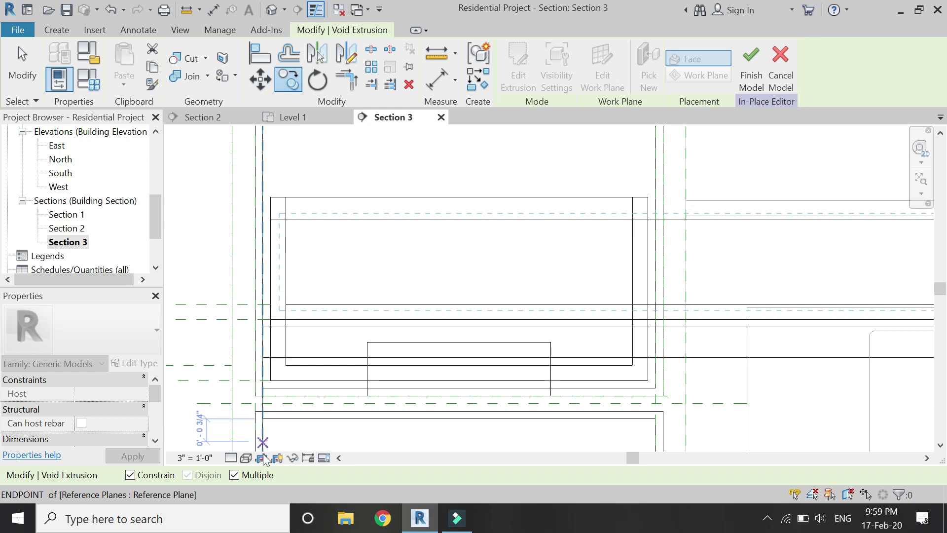
click(130, 475)
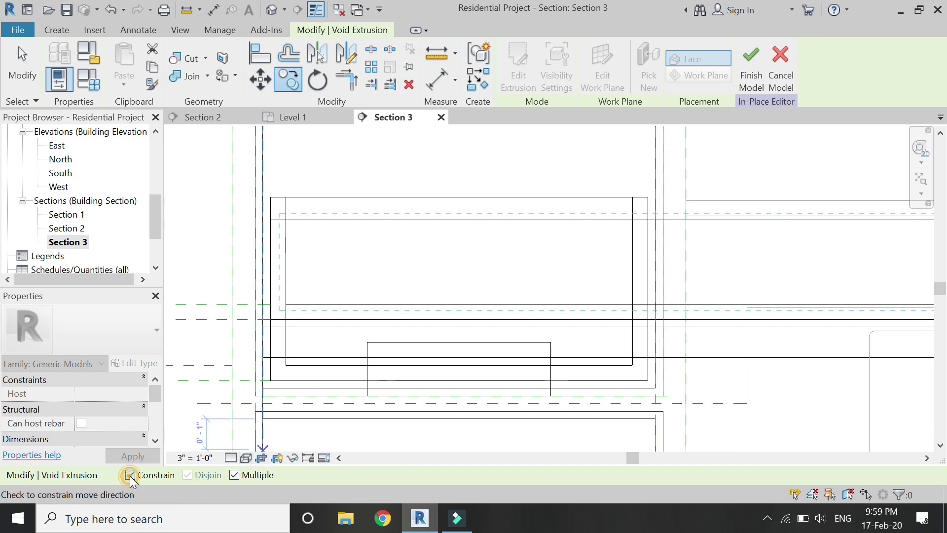
click(270, 221)
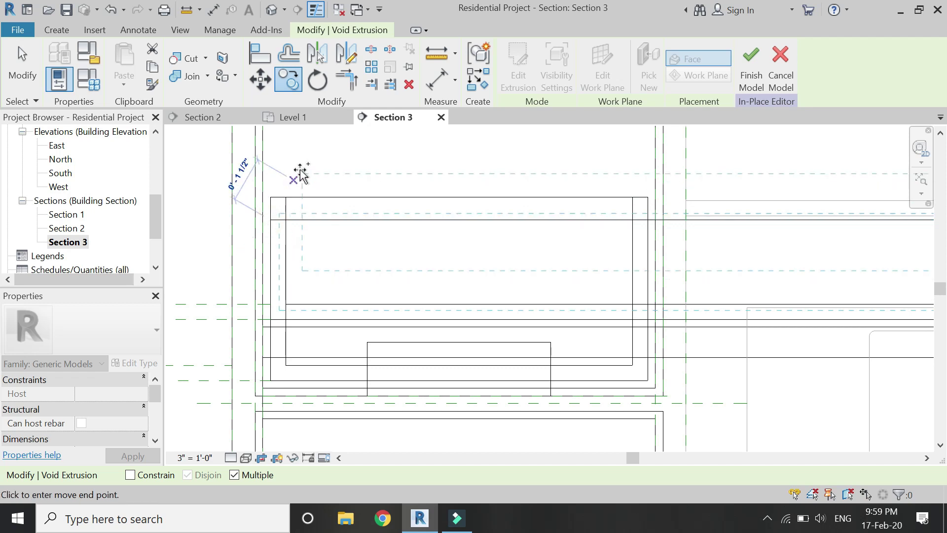
scroll(299, 169, down, 3)
scroll(311, 247, up, 3)
scroll(275, 254, down, 3)
scroll(309, 378, up, 3)
scroll(315, 341, down, 1)
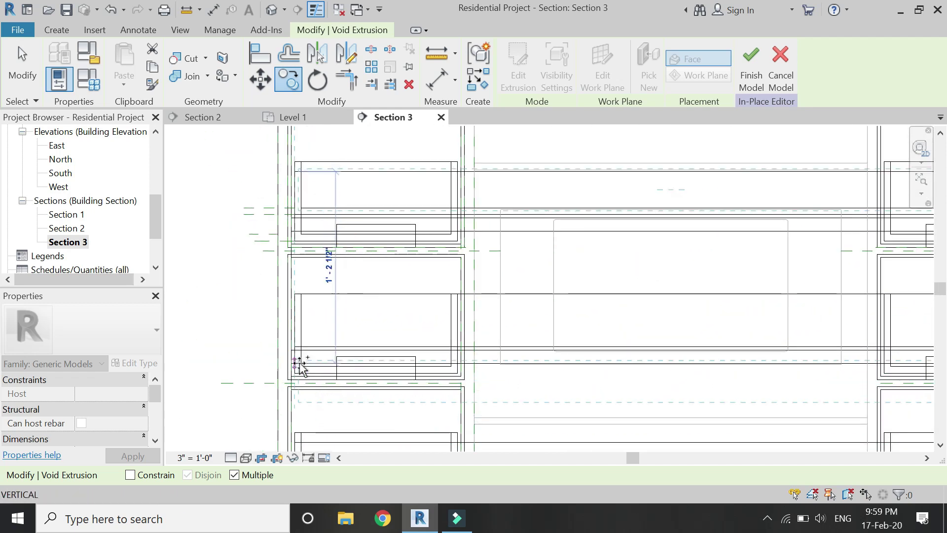
scroll(291, 350, down, 2)
scroll(287, 318, up, 3)
scroll(287, 314, up, 1)
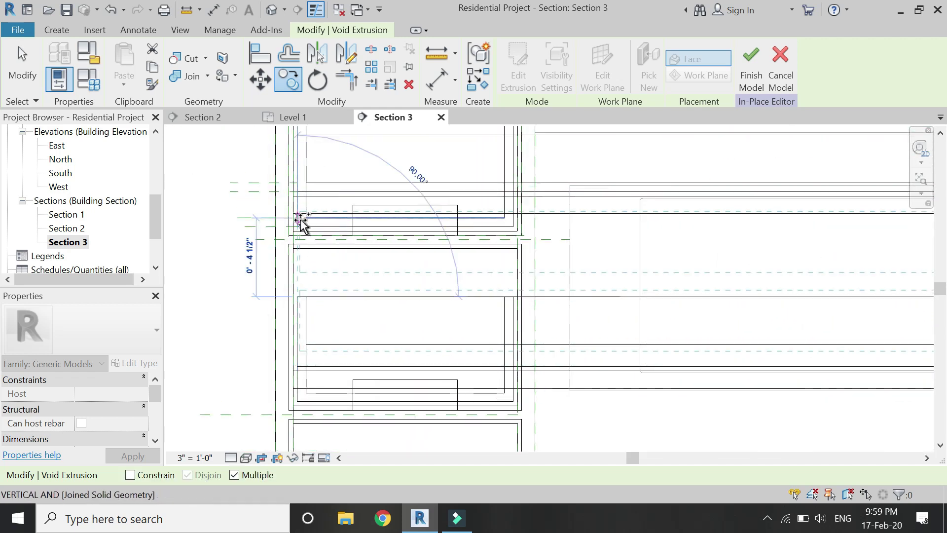
scroll(313, 196, down, 3)
scroll(311, 349, up, 3)
scroll(308, 345, up, 4)
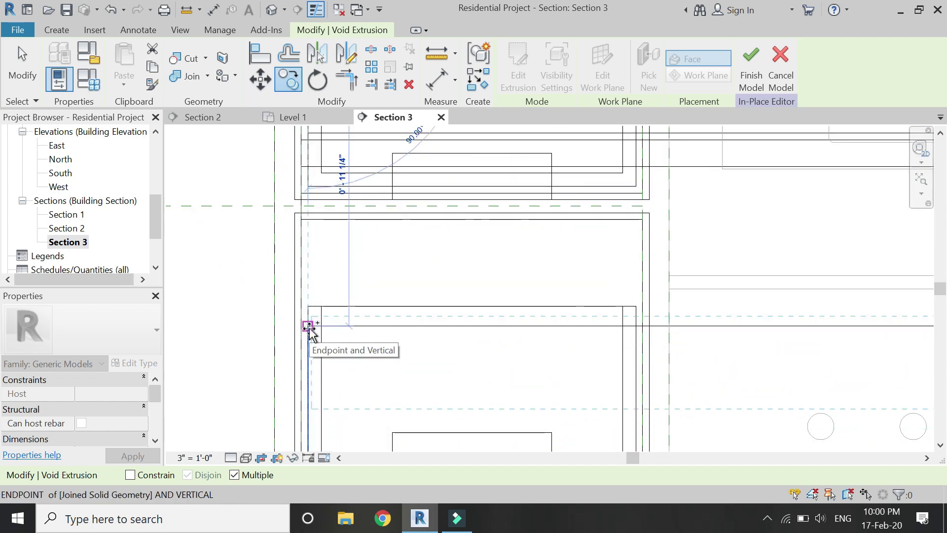
scroll(281, 323, down, 4)
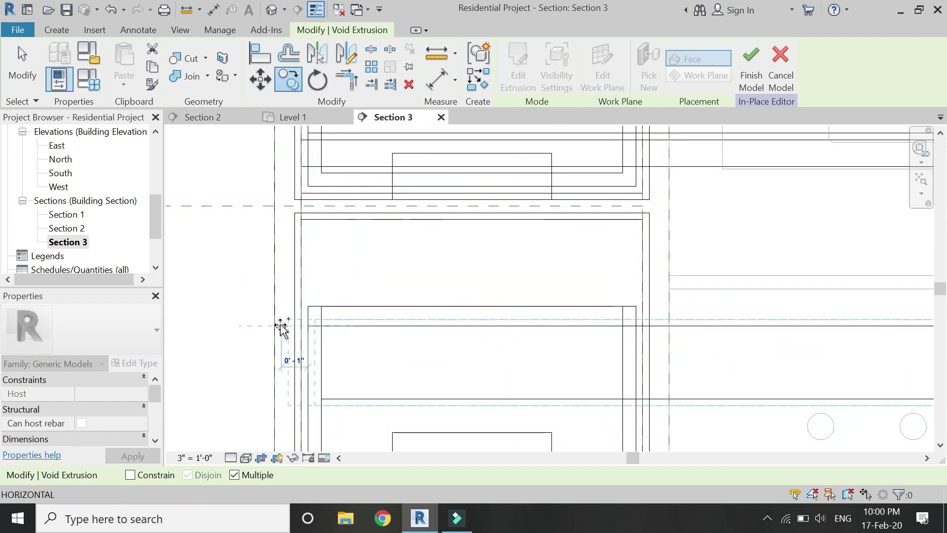
click(277, 327)
click(472, 370)
Stretch the copied void's lower edge downward to fit its drawer
scroll(568, 168, up, 2)
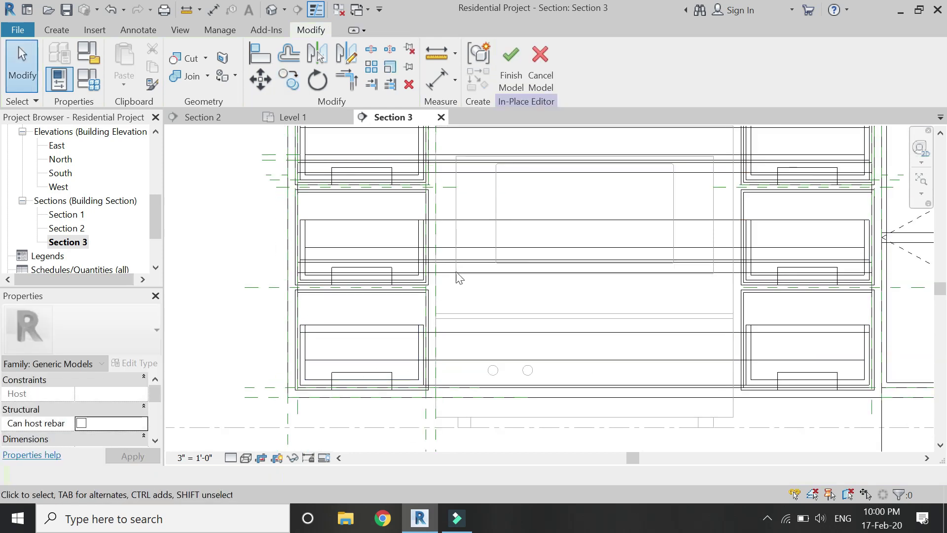
click(488, 249)
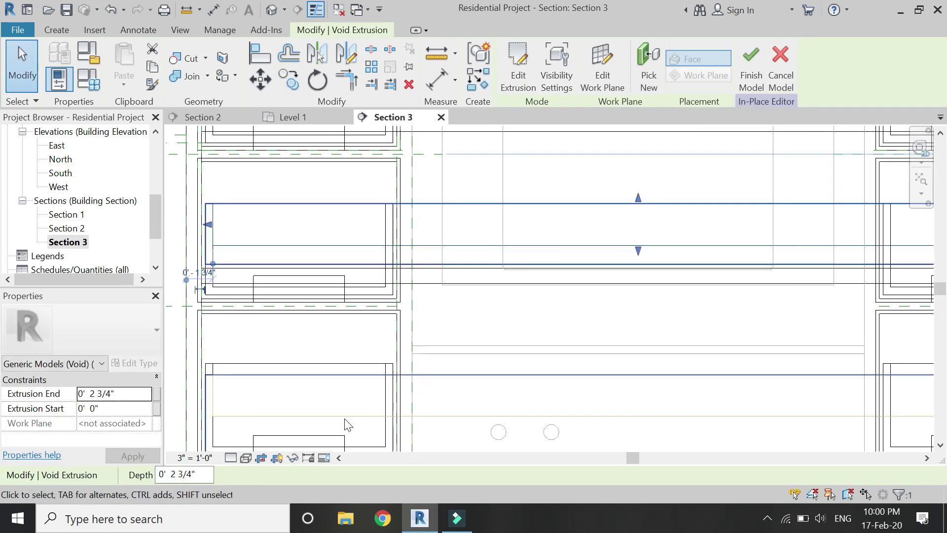
click(323, 423)
click(461, 249)
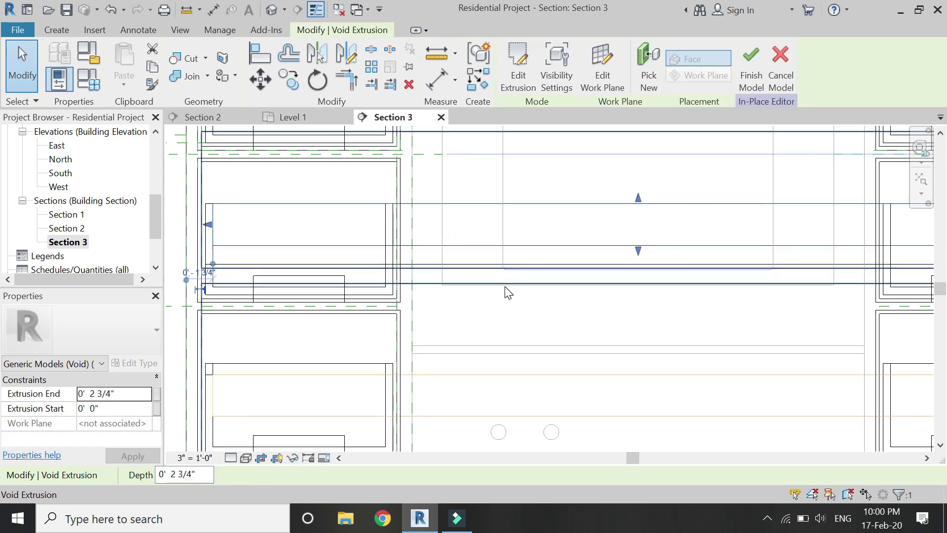
scroll(640, 256, up, 2)
mouse_move(641, 249)
mouse_down()
mouse_move(639, 285)
mouse_move(641, 244)
mouse_up()
scroll(503, 296, down, 3)
click(516, 268)
Stretch the lowest void from 2 3/4" to 4 3/4" depth to fit its drawer
scroll(521, 317, up, 1)
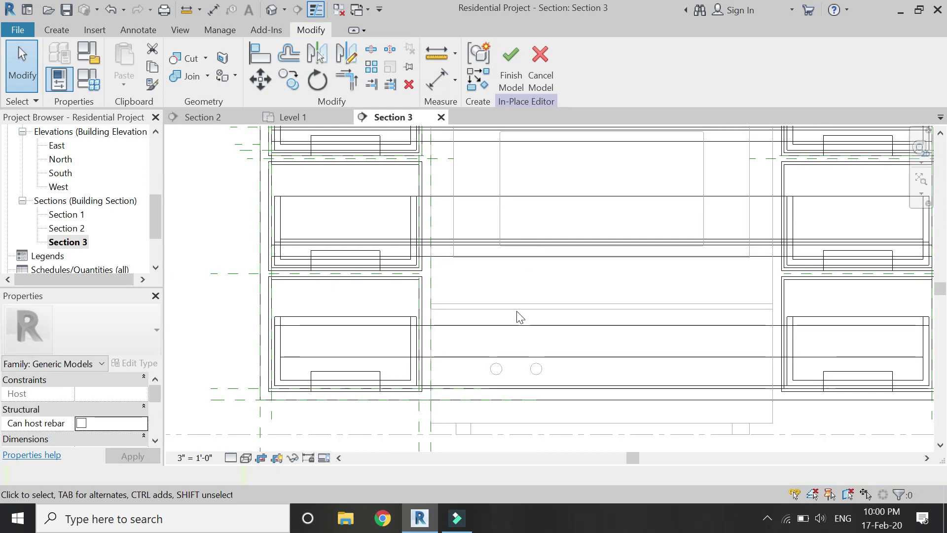
click(547, 367)
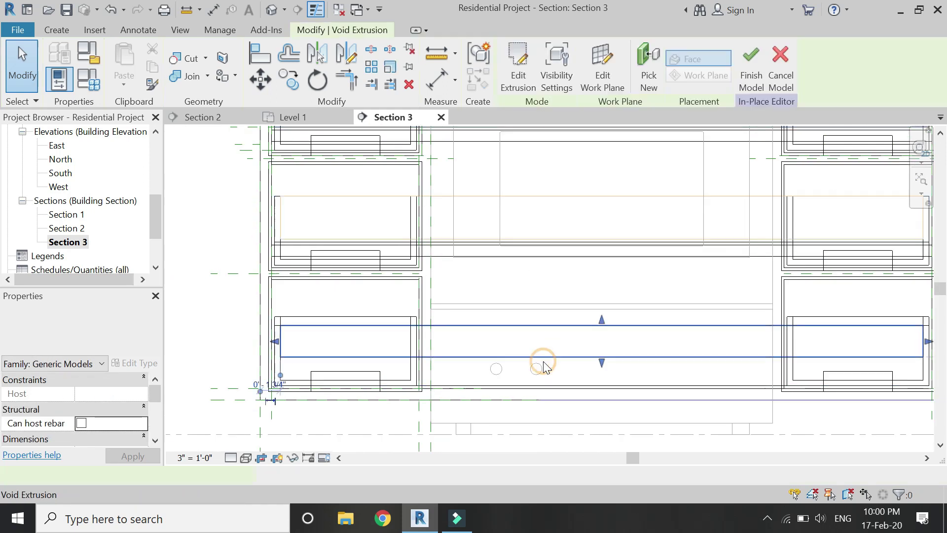
click(565, 366)
click(570, 356)
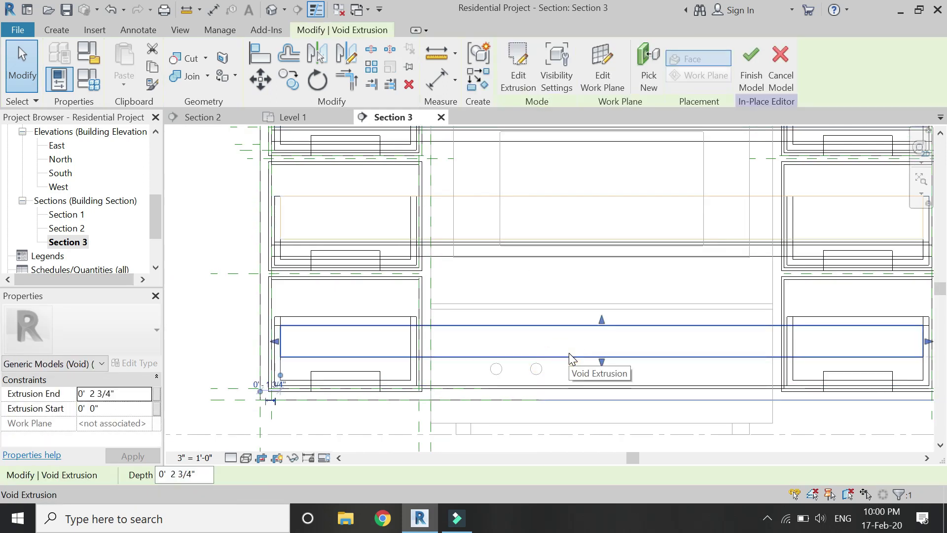
scroll(601, 375, up, 3)
drag(597, 346, 617, 393)
key(Escape)
scroll(626, 387, down, 5)
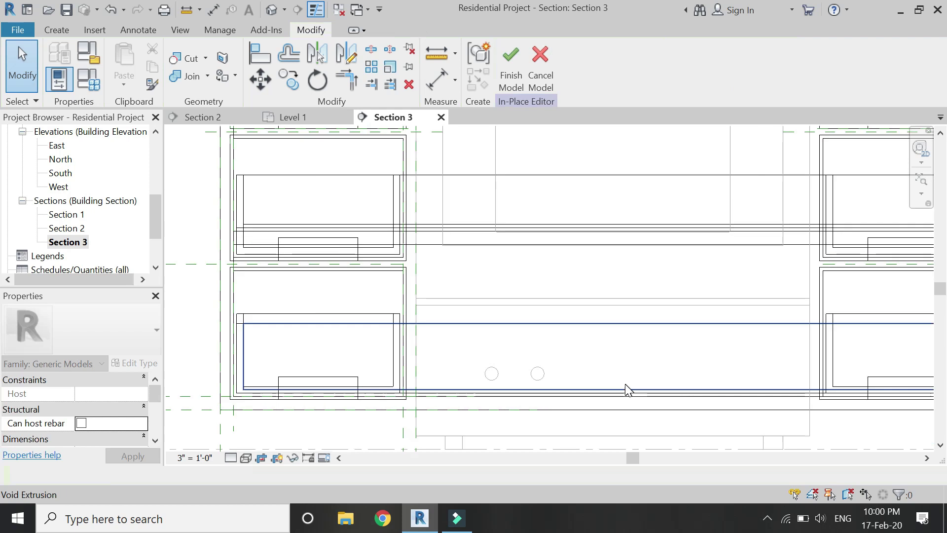
click(246, 458)
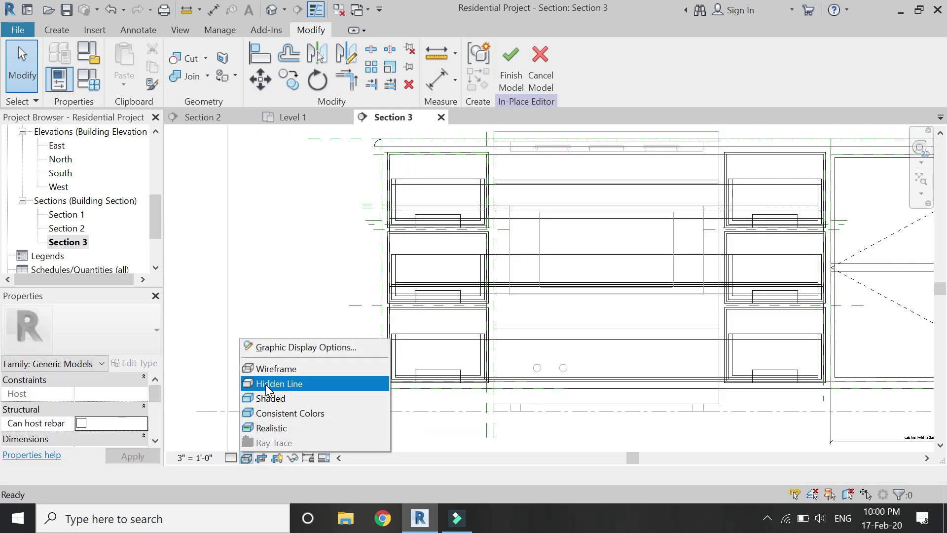
Set hidden-line display and sketch a rectangle extrusion on the cabinet front face
click(266, 384)
scroll(362, 119, up, 3)
click(362, 118)
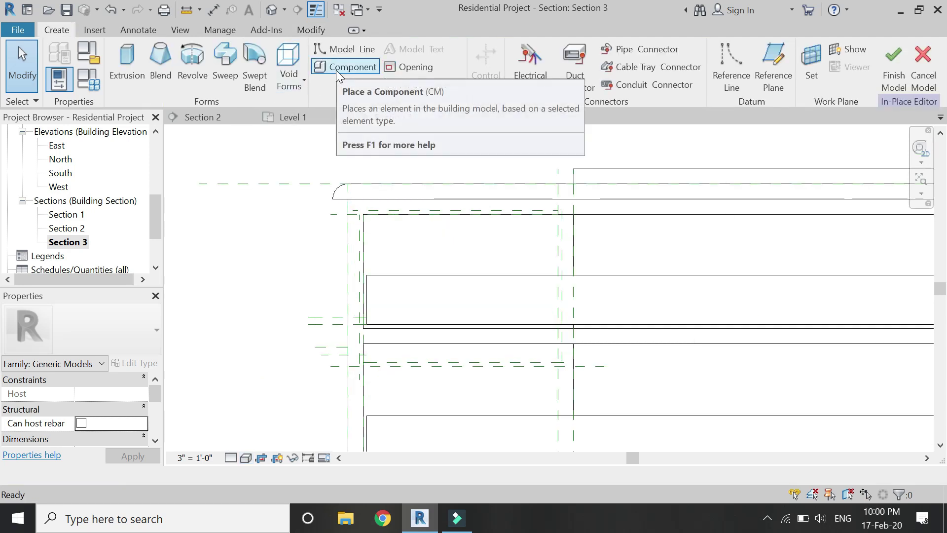
click(127, 66)
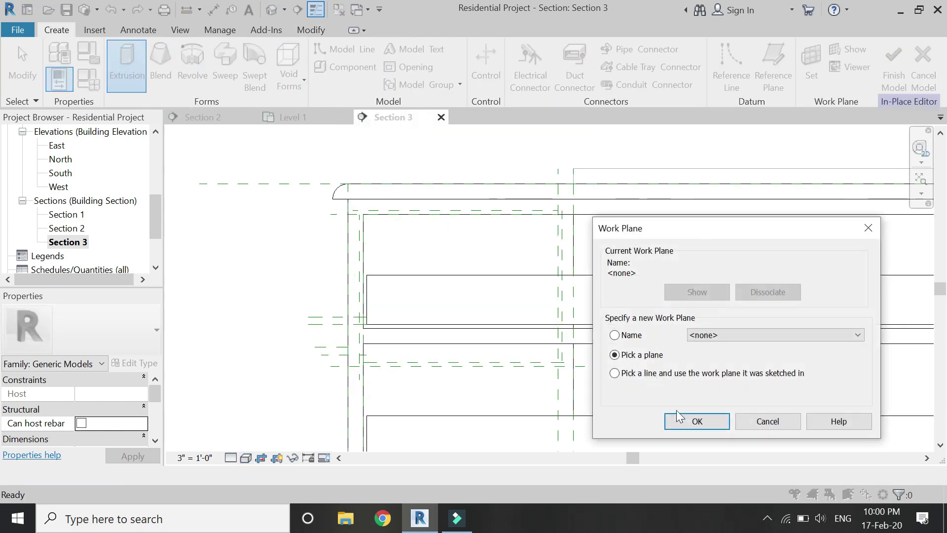
click(686, 422)
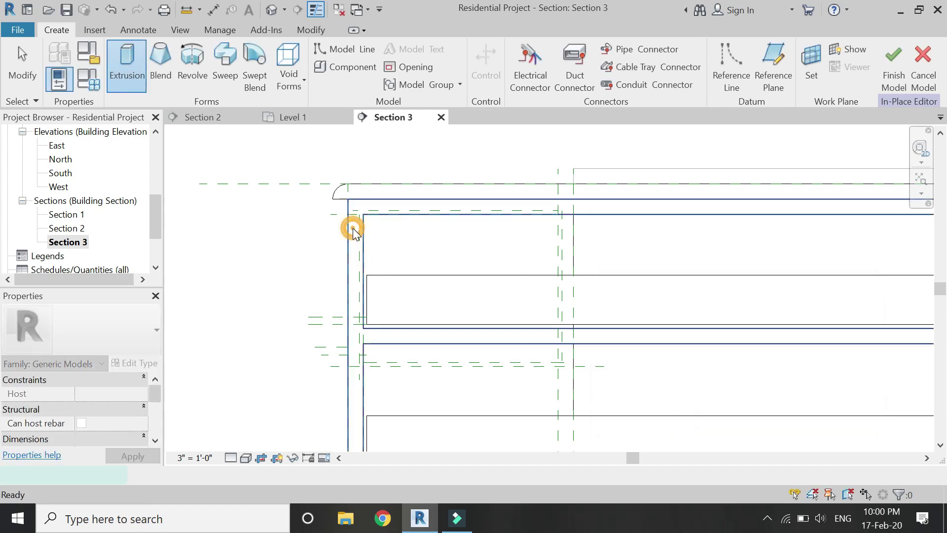
click(354, 230)
click(573, 84)
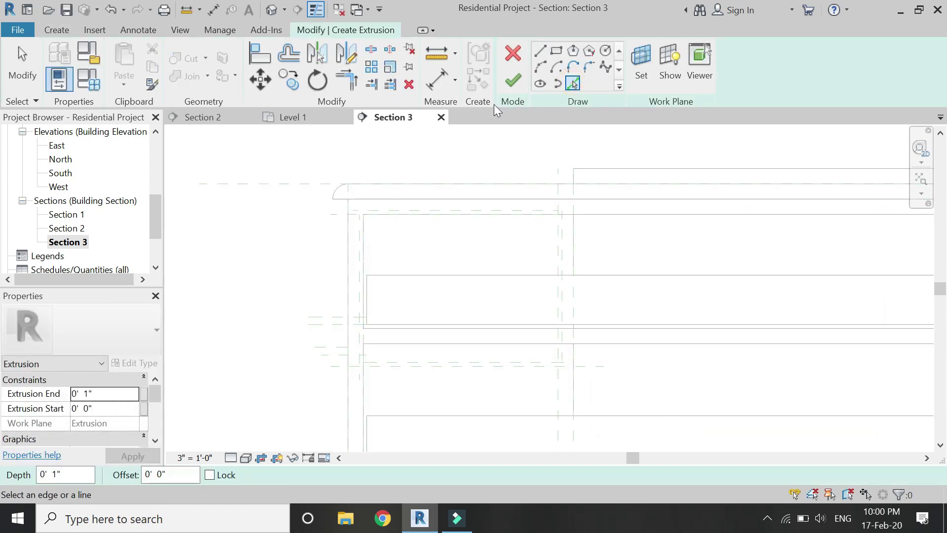
click(556, 51)
click(348, 201)
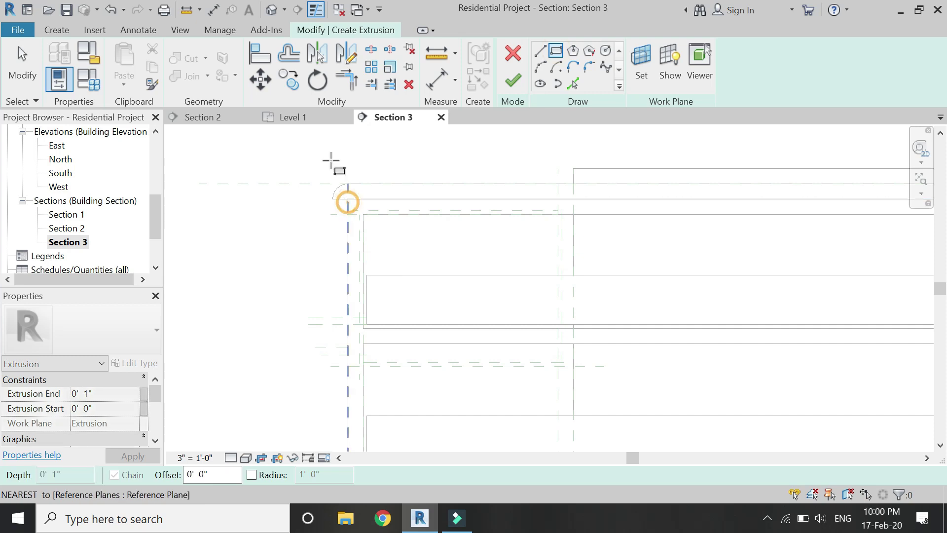
scroll(332, 158, down, 2)
scroll(518, 279, up, 2)
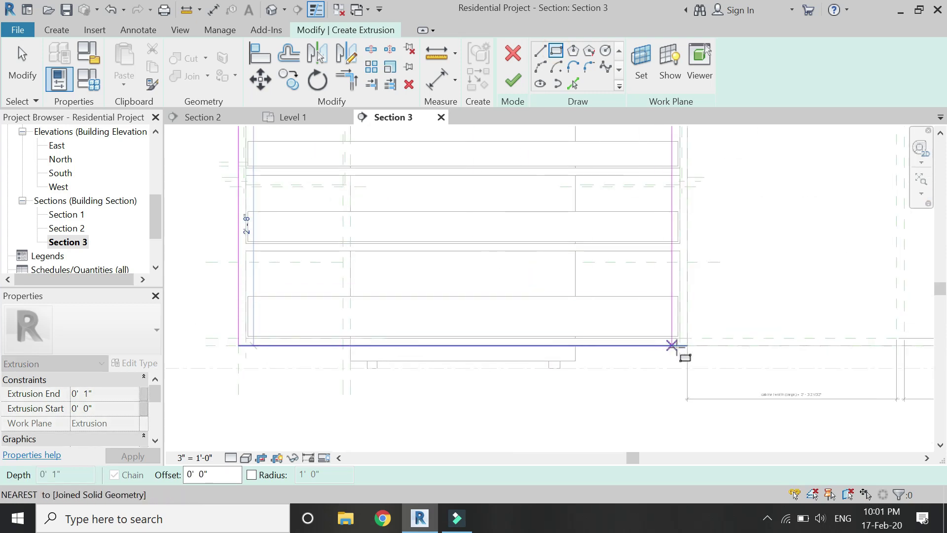
click(687, 345)
Pick the drawer opening edges into the sketch and finish the 1" front panel extrusion
middle_drag(367, 207, 451, 290)
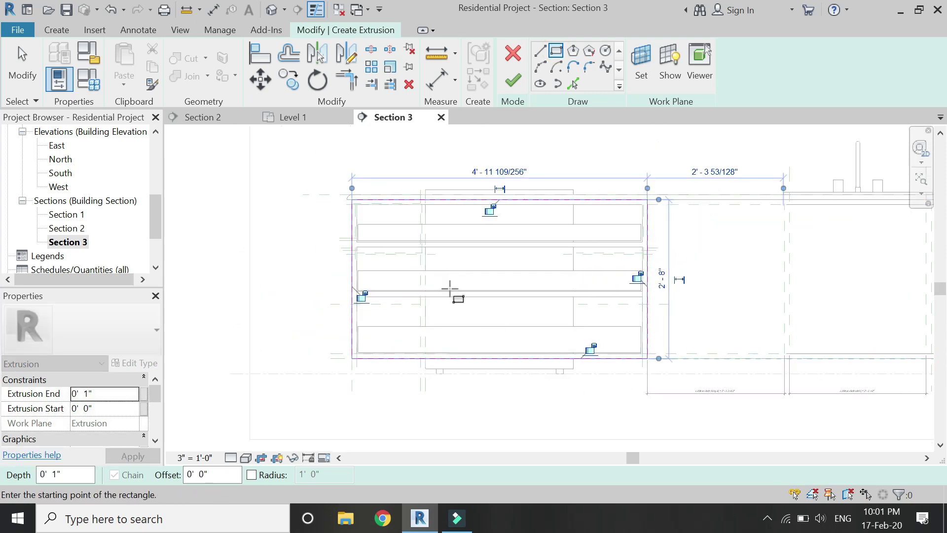
click(572, 83)
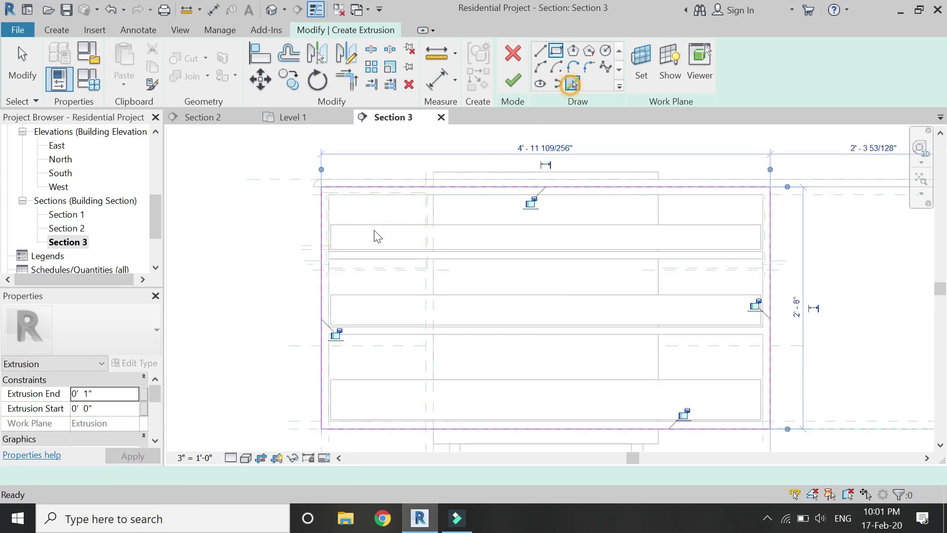
click(488, 195)
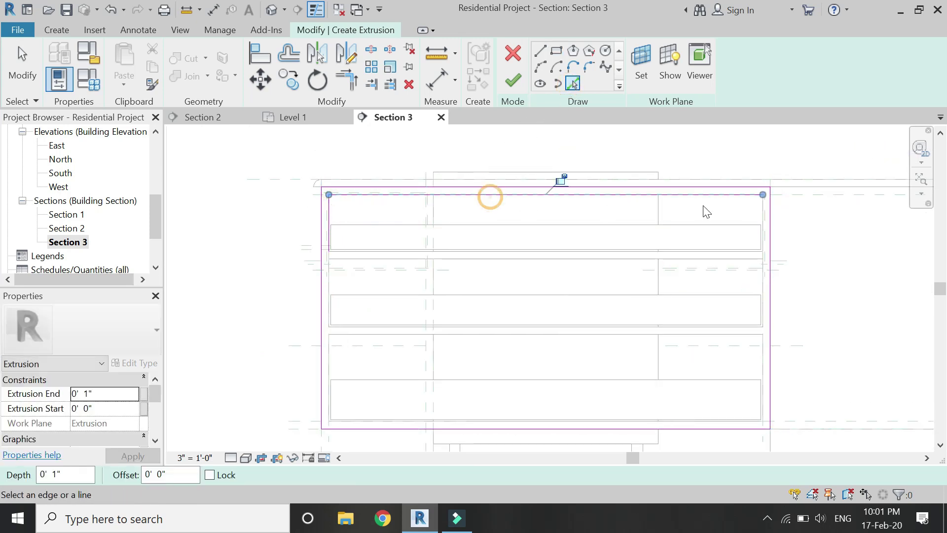
click(741, 256)
click(761, 285)
click(330, 283)
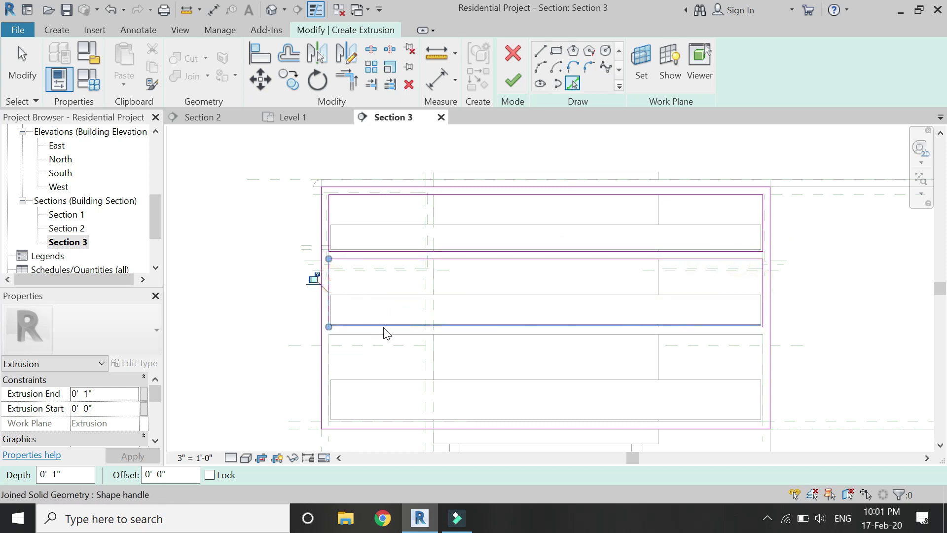
scroll(389, 330, up, 3)
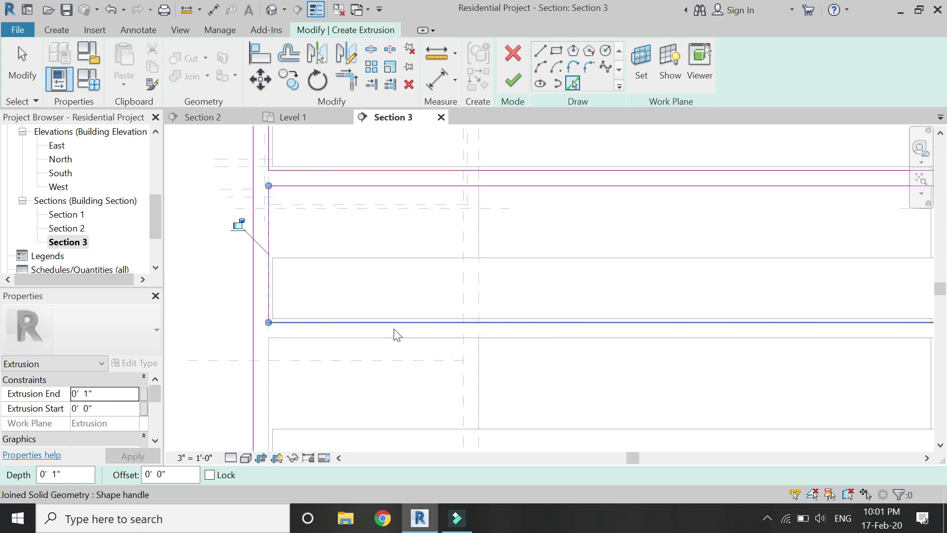
click(399, 338)
click(401, 342)
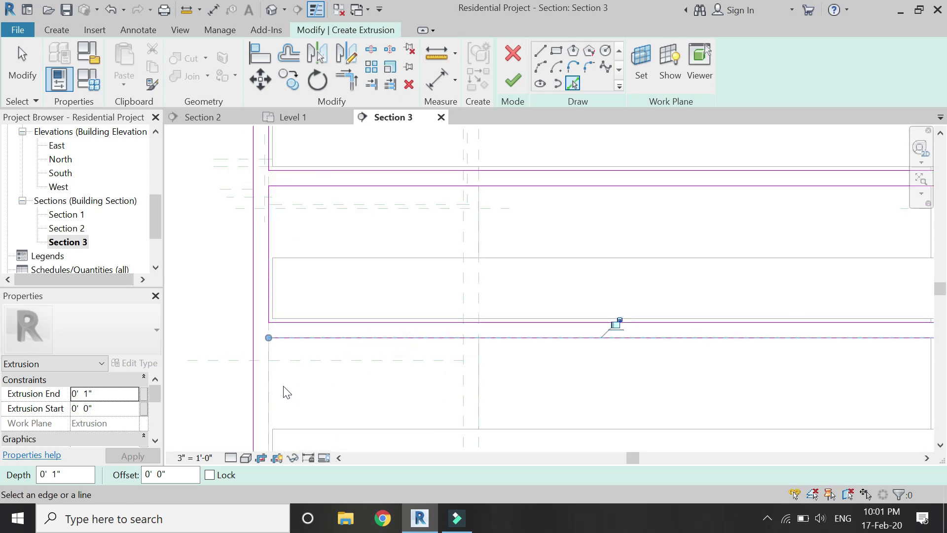
scroll(543, 393, down, 3)
scroll(547, 374, up, 5)
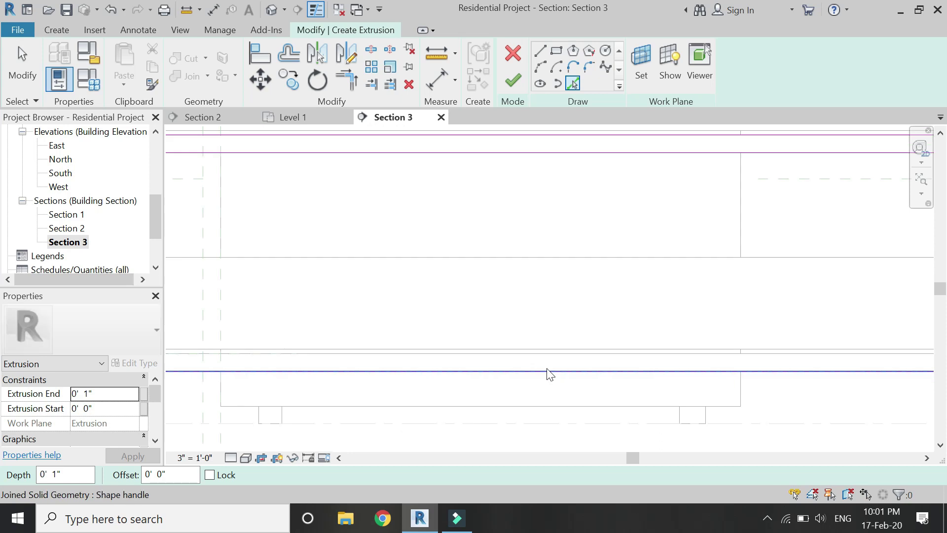
scroll(528, 364, down, 3)
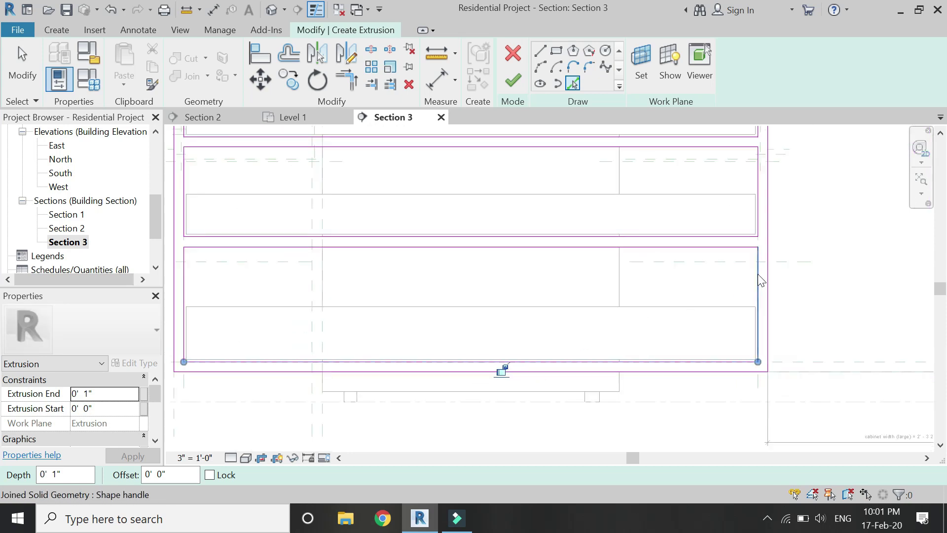
scroll(695, 298, down, 2)
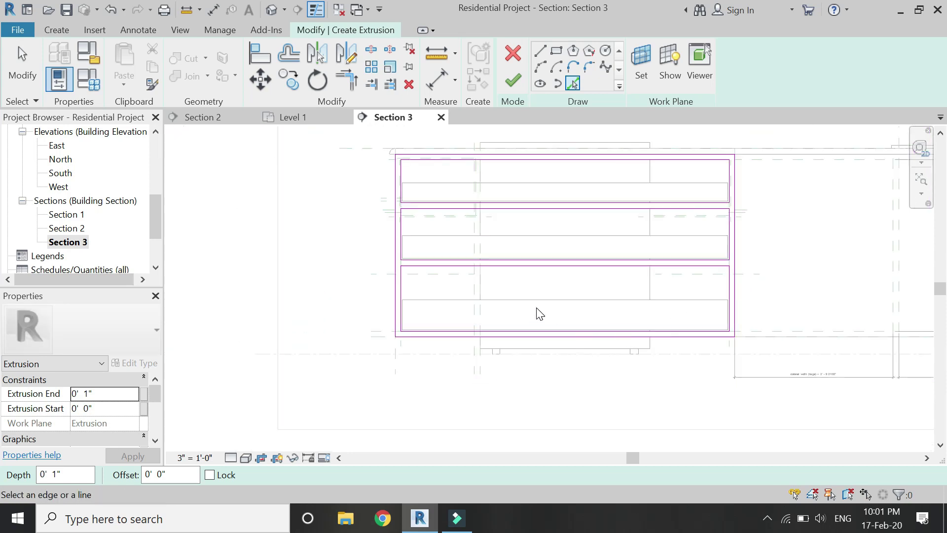
click(514, 80)
click(340, 236)
In Level 1, stretch the void recess to reference plane b (3 1/2" deep), then return to Section 3
click(301, 119)
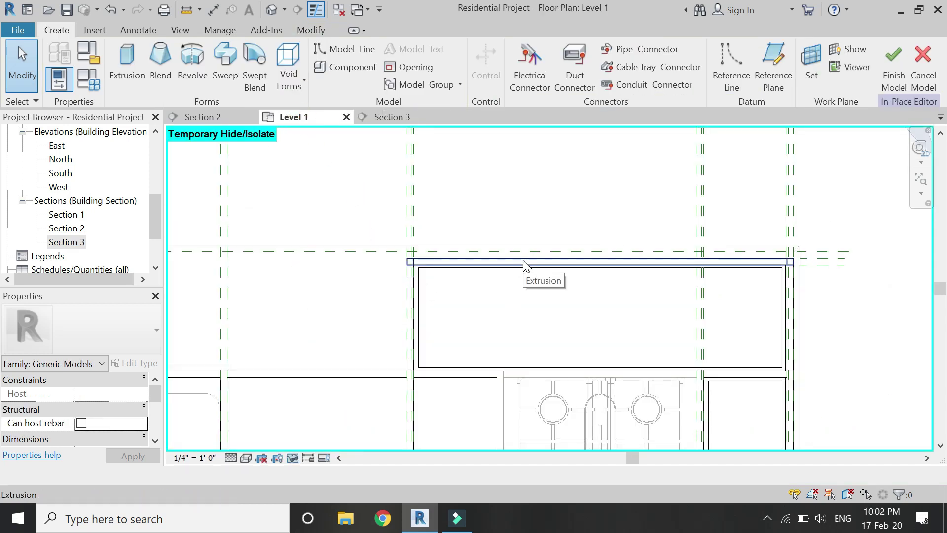
click(529, 272)
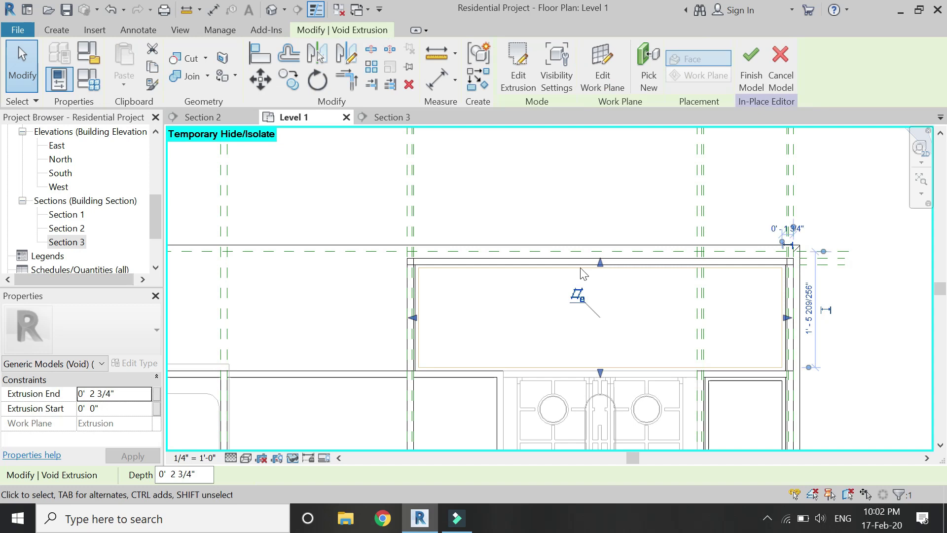
scroll(587, 245, up, 1)
scroll(587, 245, up, 1)
drag(608, 280, 612, 254)
key(ctrl+Tab)
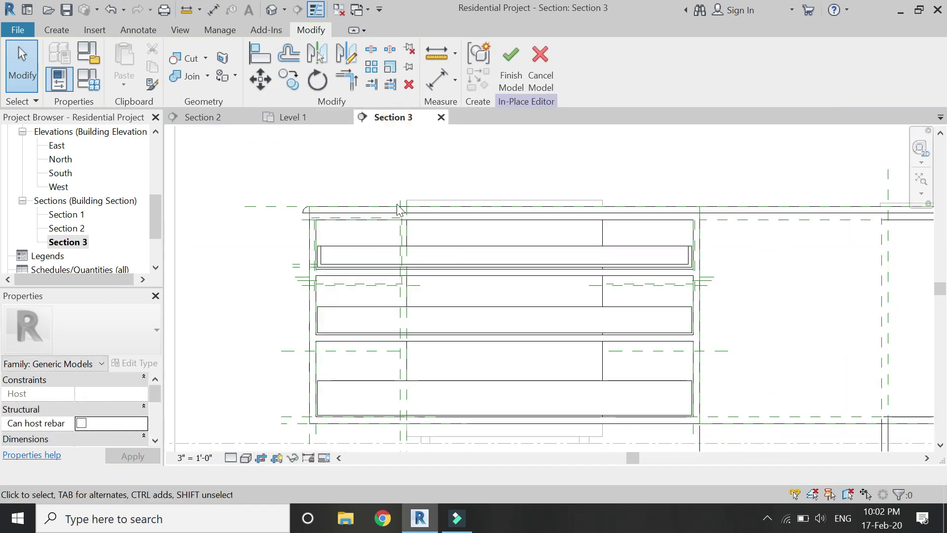
click(371, 307)
click(285, 118)
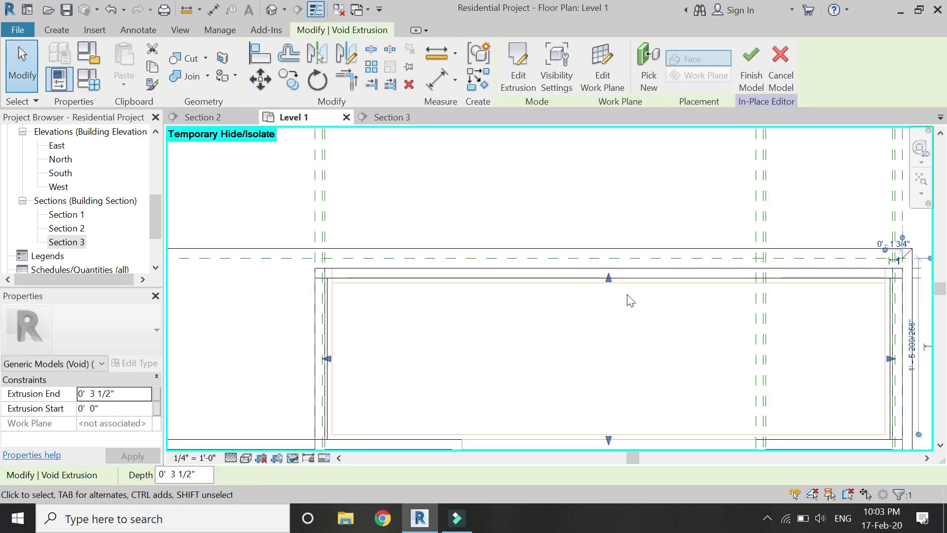
drag(612, 285, 610, 263)
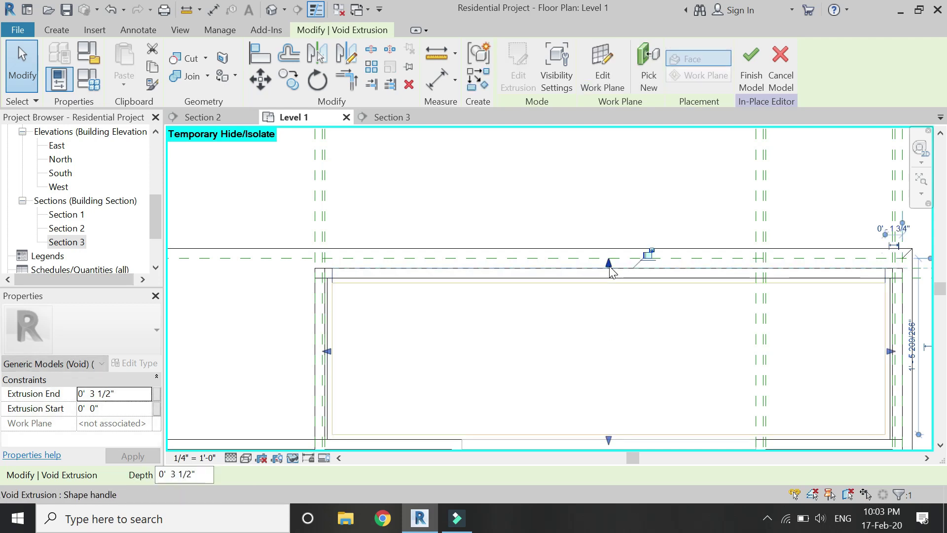
click(422, 290)
drag(608, 279, 610, 259)
click(385, 117)
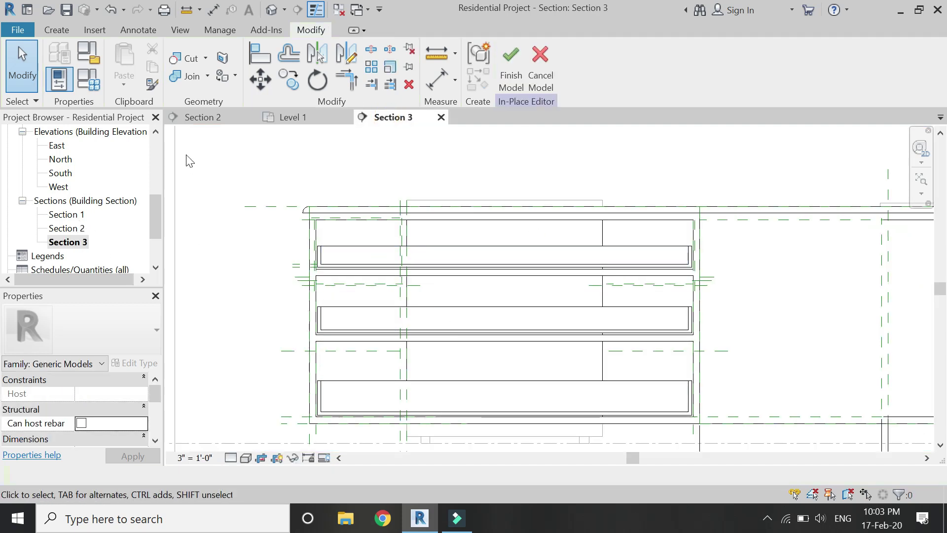
Place a hinged cabinet door component on the island's front reference plane in Level 1
click(57, 30)
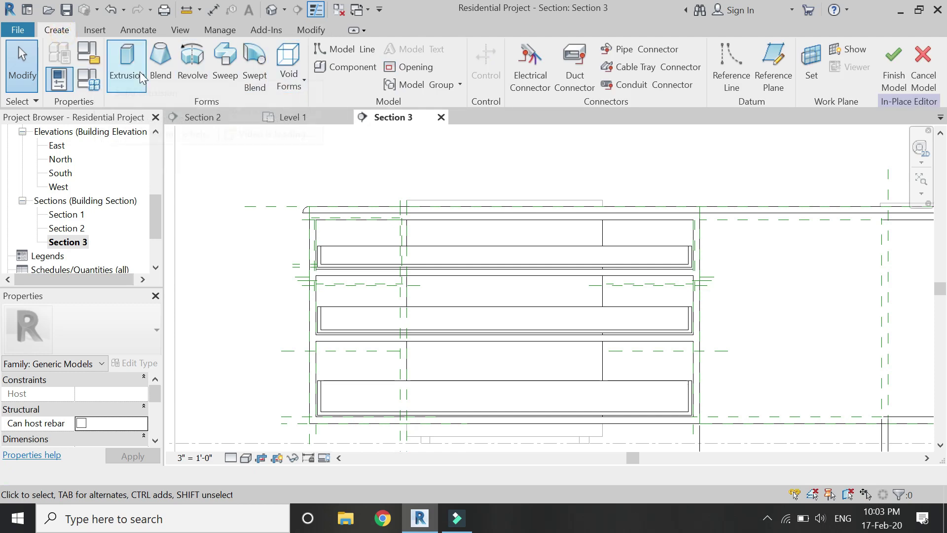
click(362, 64)
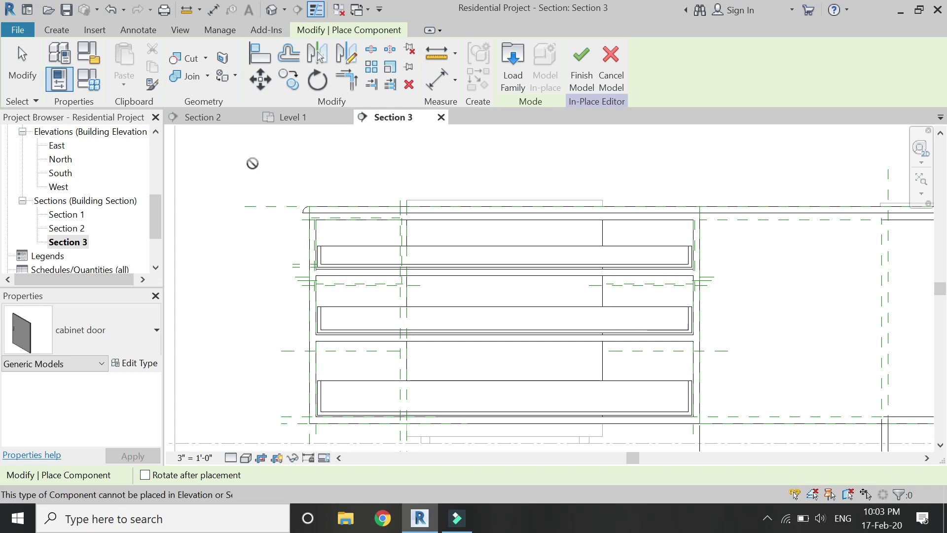
click(211, 122)
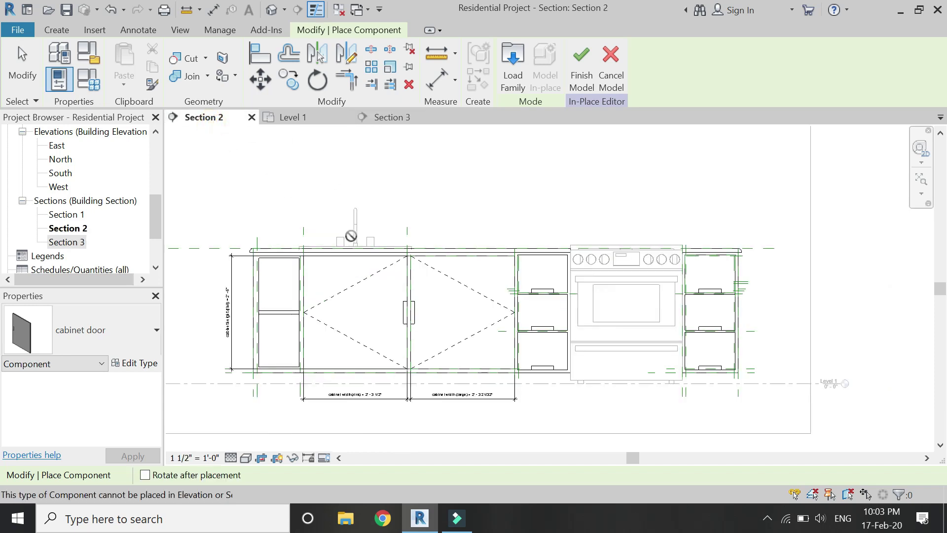
click(292, 117)
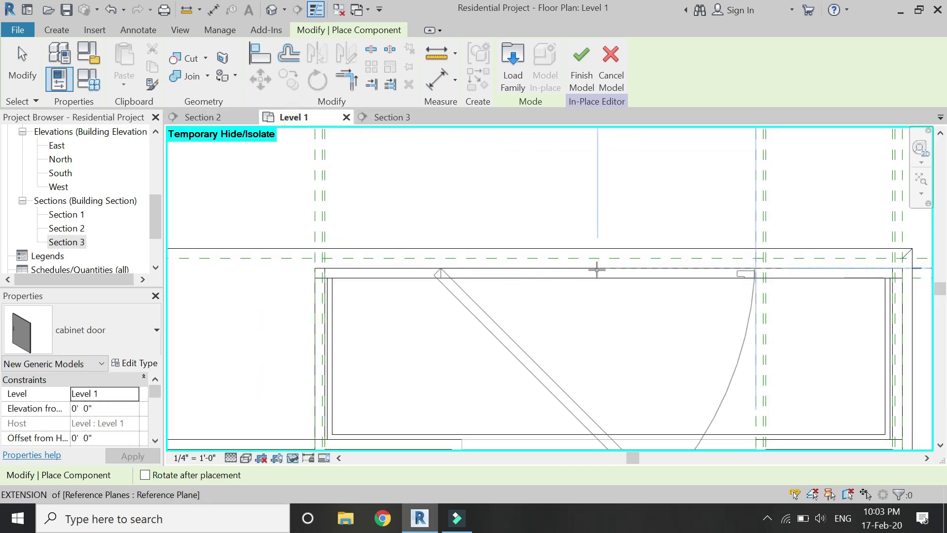
click(111, 328)
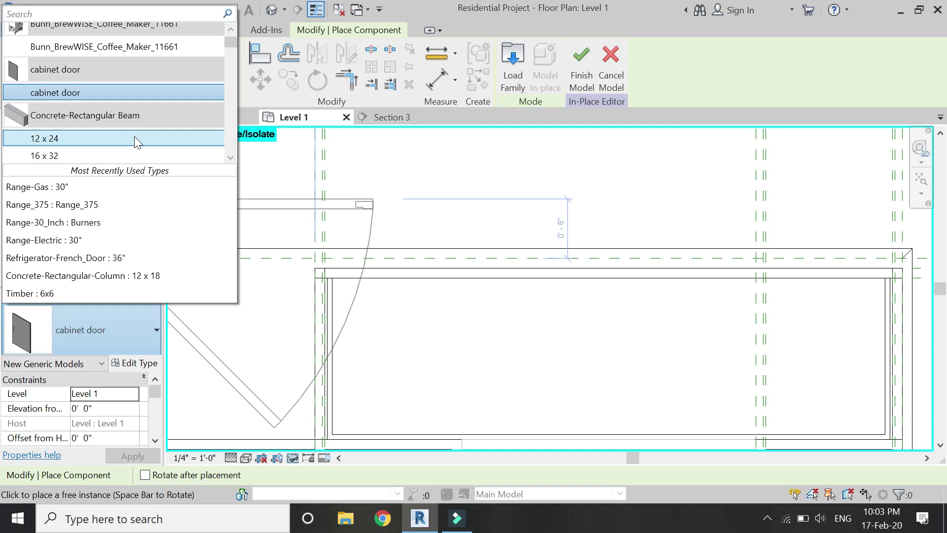
scroll(135, 137, down, 3)
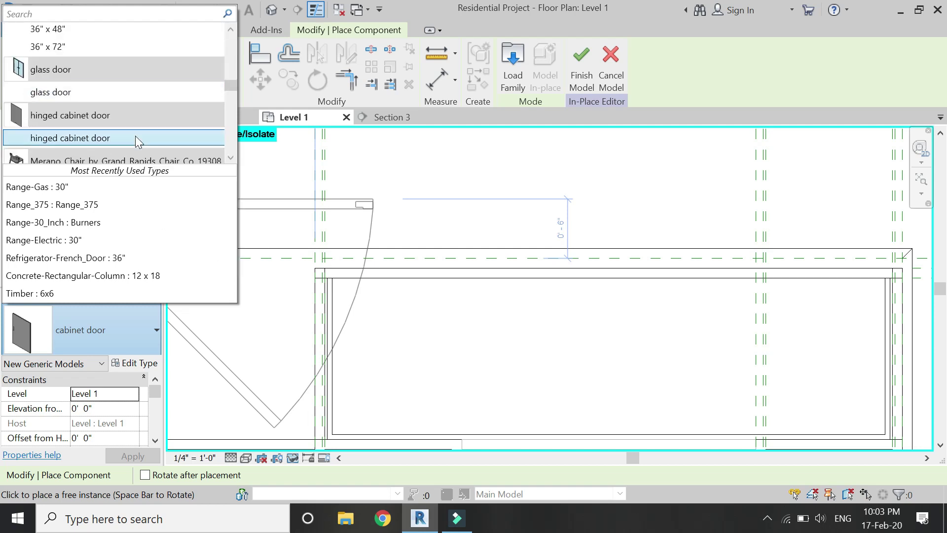
click(135, 137)
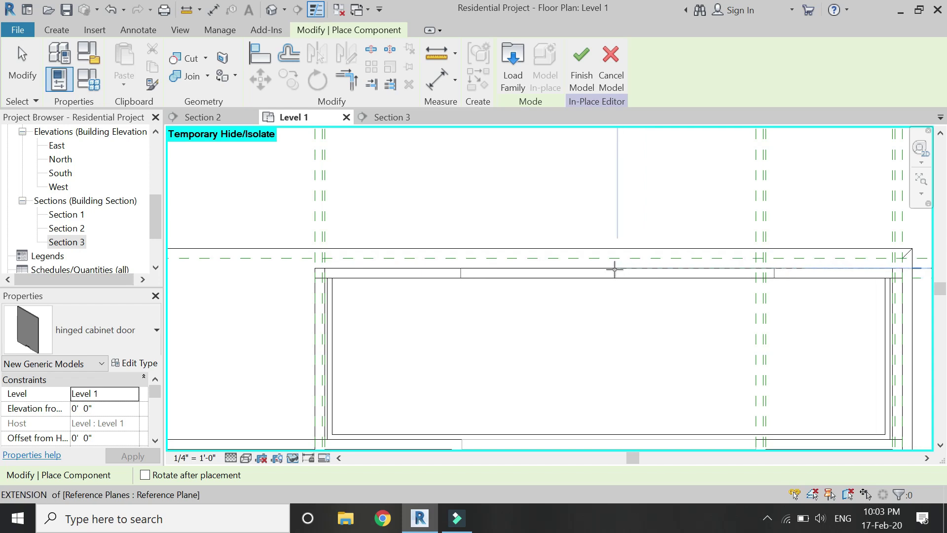
click(607, 258)
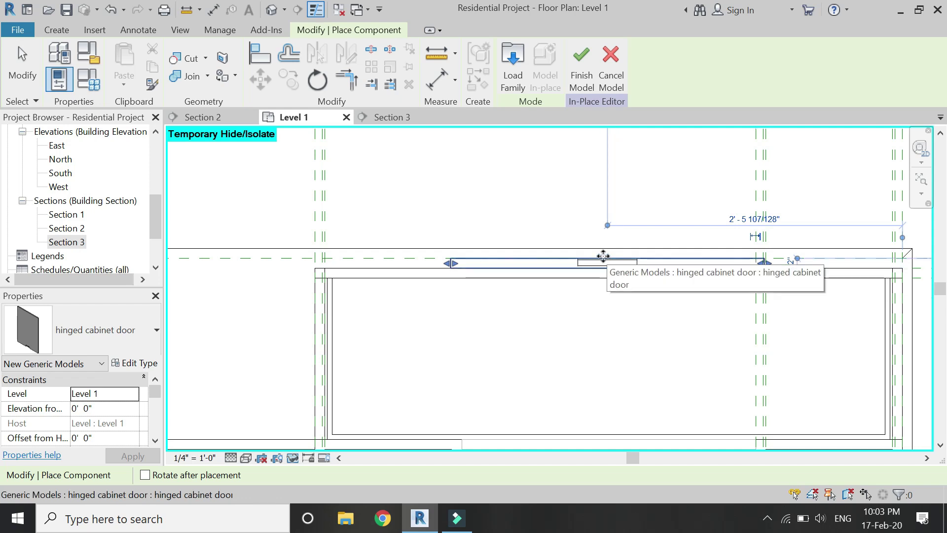
In Section 3, dimension the cabinet's full width and label it with new parameter 'width of large drawer'
click(383, 118)
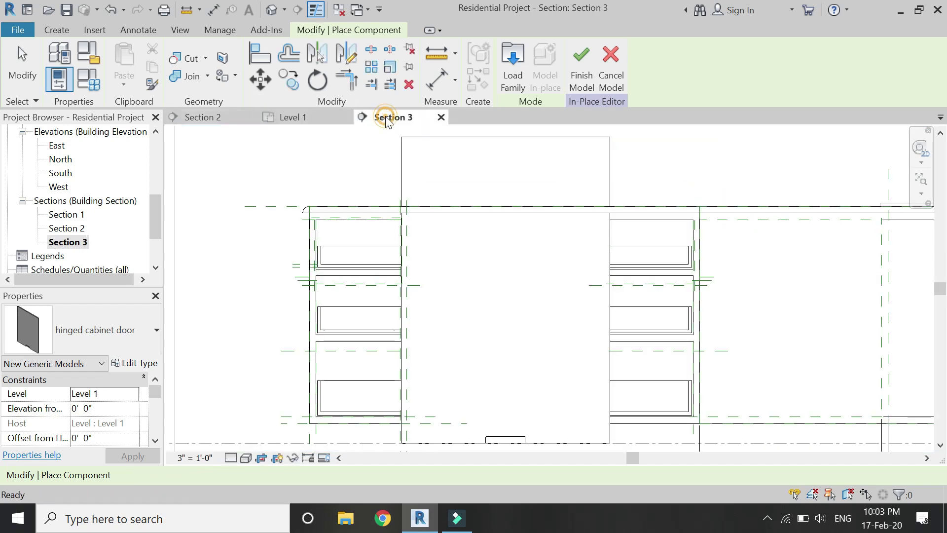
key(d)
key(i)
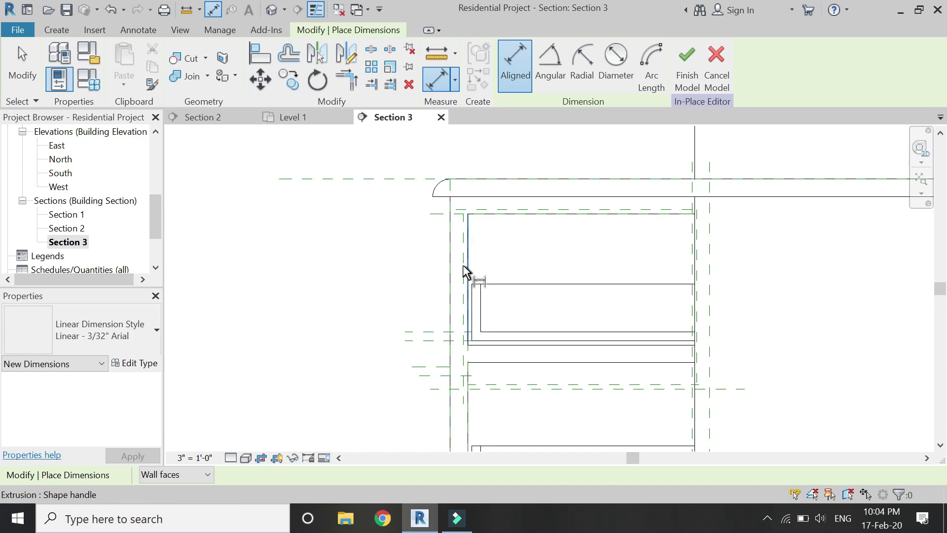
scroll(414, 289, down, 1)
click(413, 288)
scroll(847, 279, up, 4)
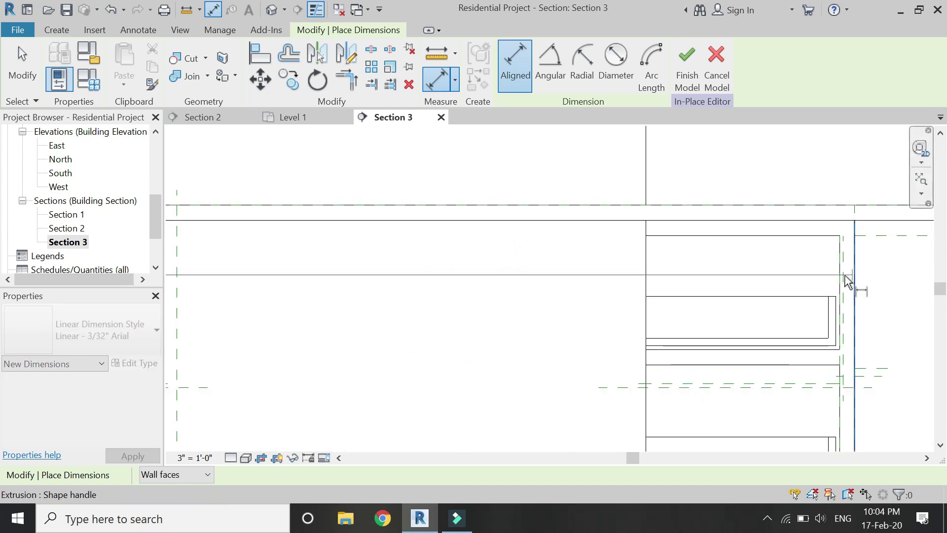
scroll(852, 253, down, 1)
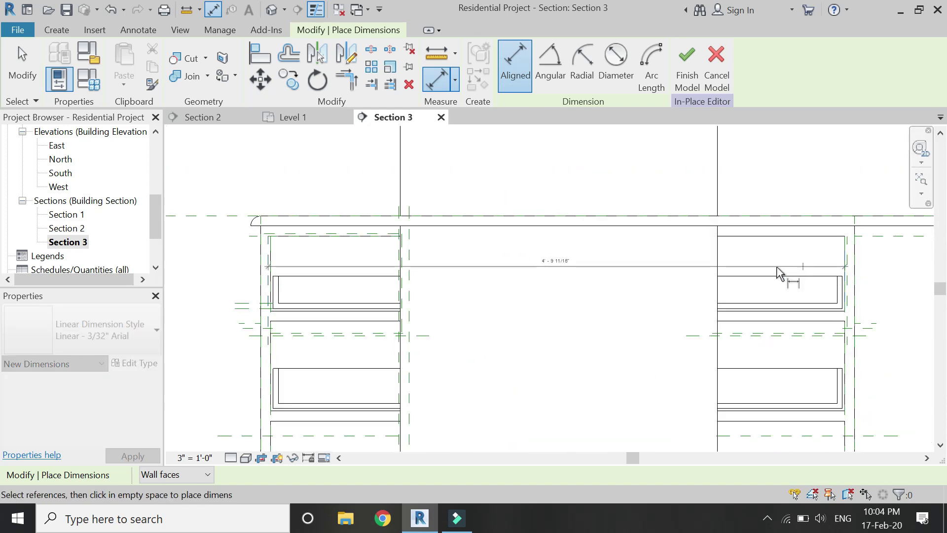
scroll(673, 292, down, 2)
click(743, 212)
key(Escape)
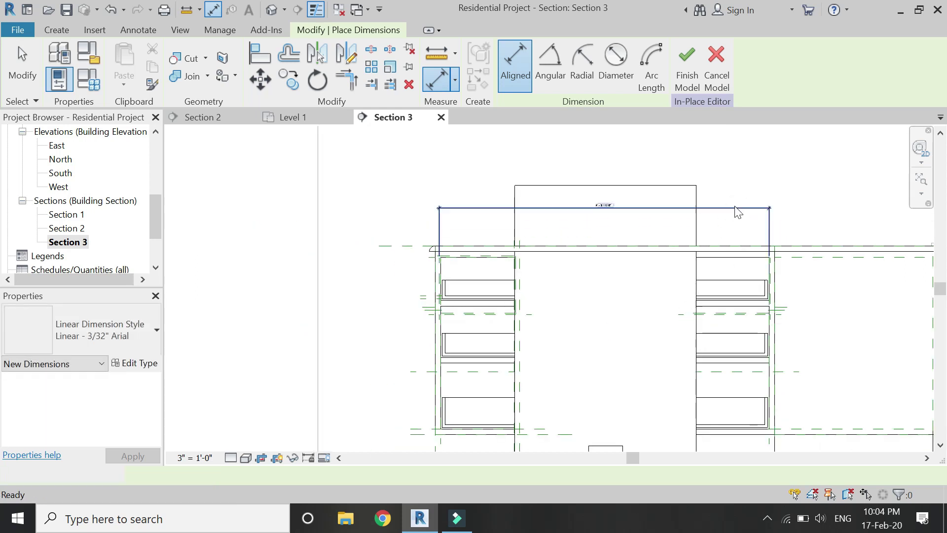
click(655, 65)
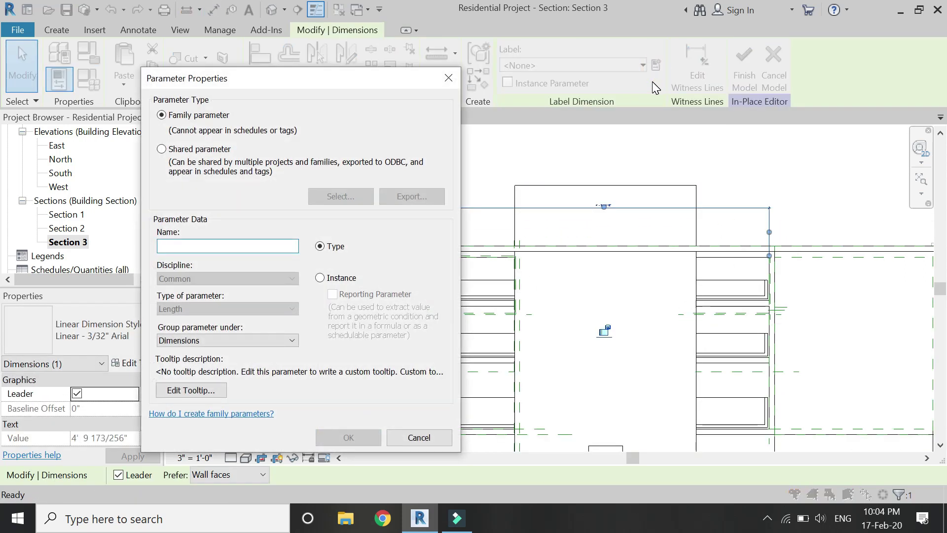
text(width of large drawer)
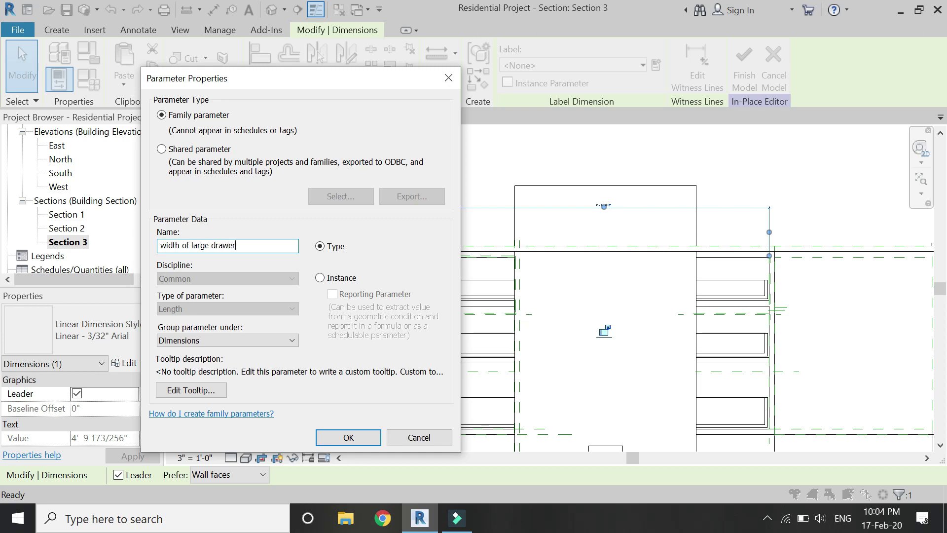
key(Return)
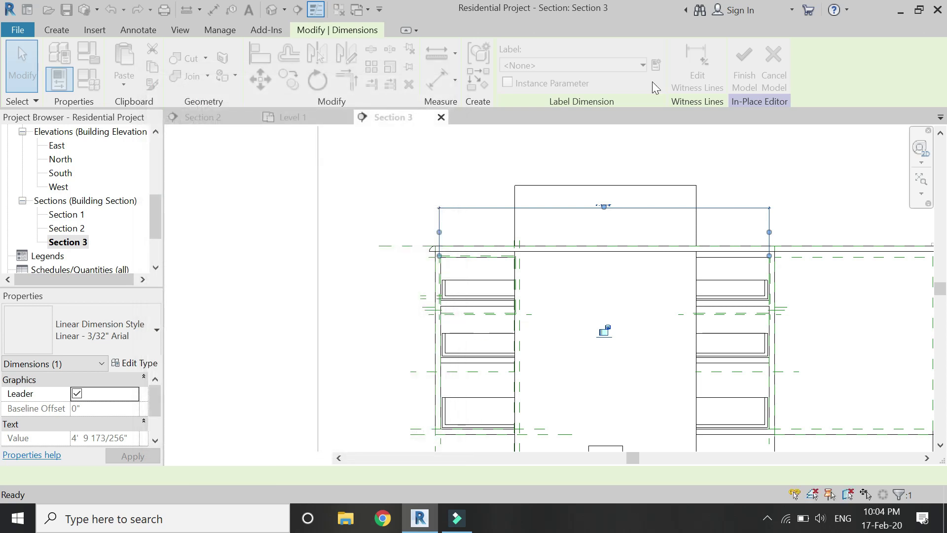
Associate the hinged door's panel width with the 'width of large drawer' parameter
click(649, 185)
scroll(120, 404, down, 5)
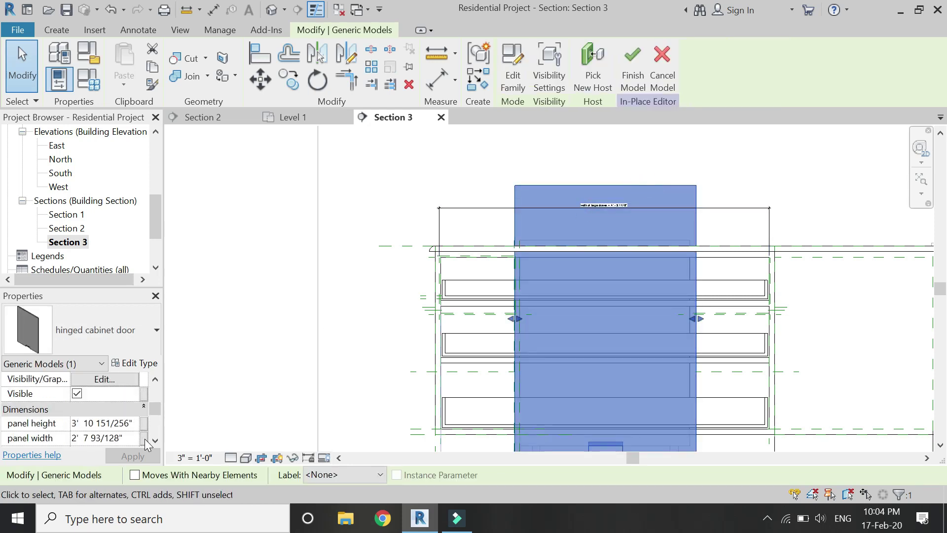
click(144, 438)
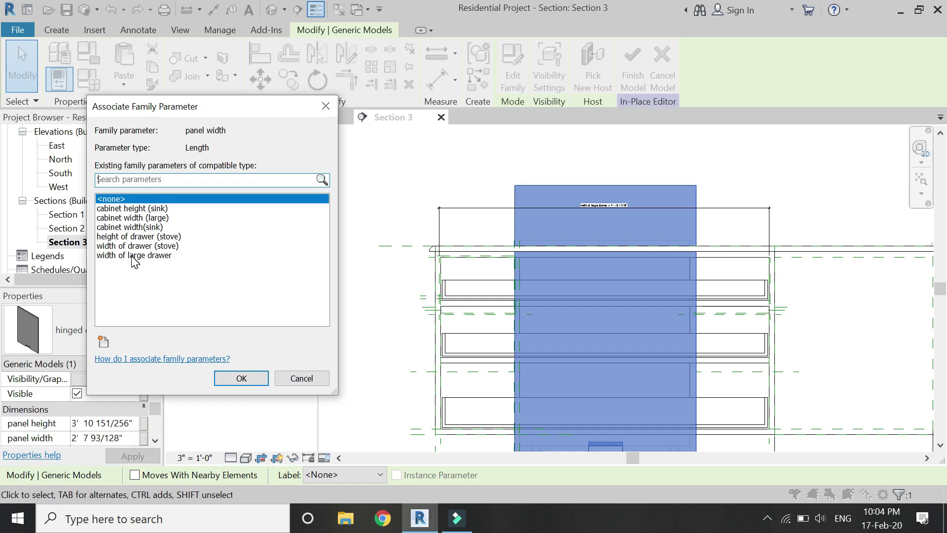
click(132, 256)
click(242, 379)
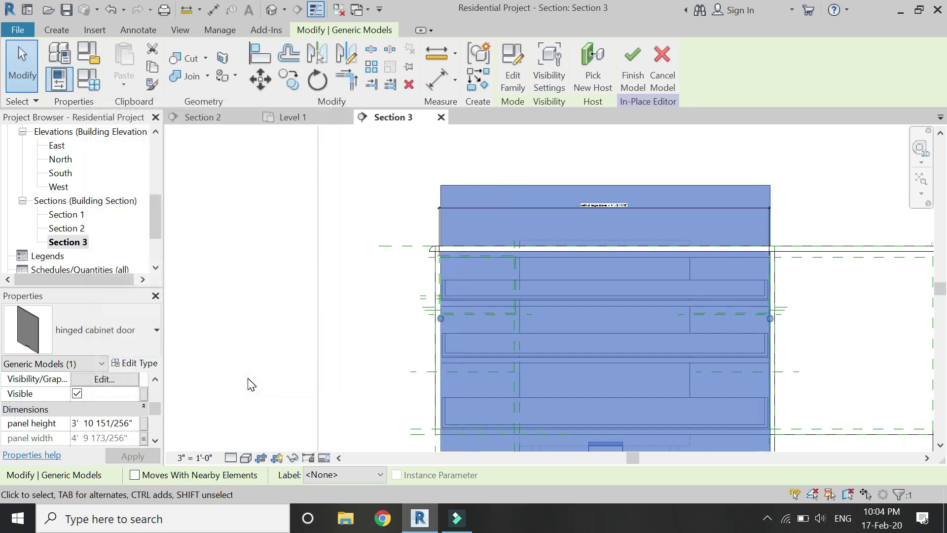
Measure the distance between the top and lower reference planes with an aligned dimension
click(437, 88)
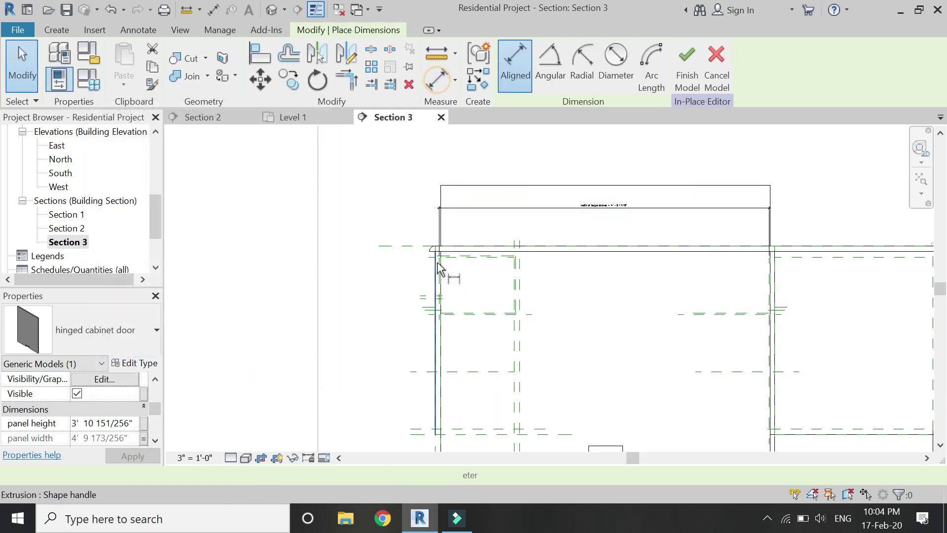
scroll(444, 261, up, 4)
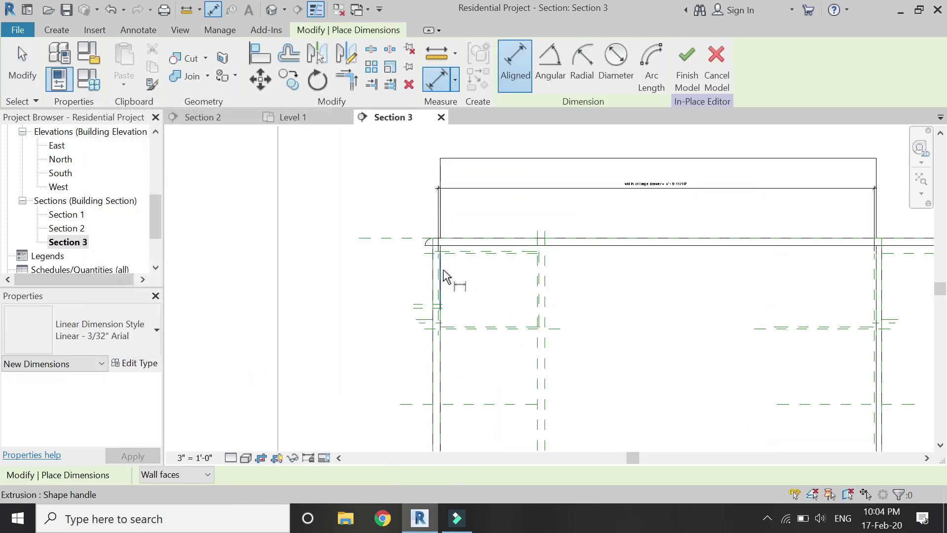
click(455, 247)
click(442, 332)
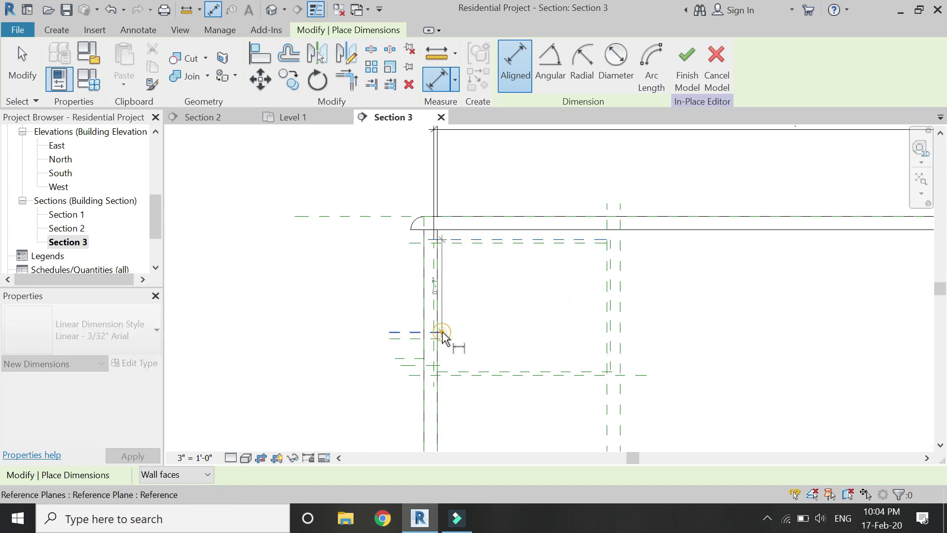
key(Escape)
key(Escape)
scroll(374, 310, down, 2)
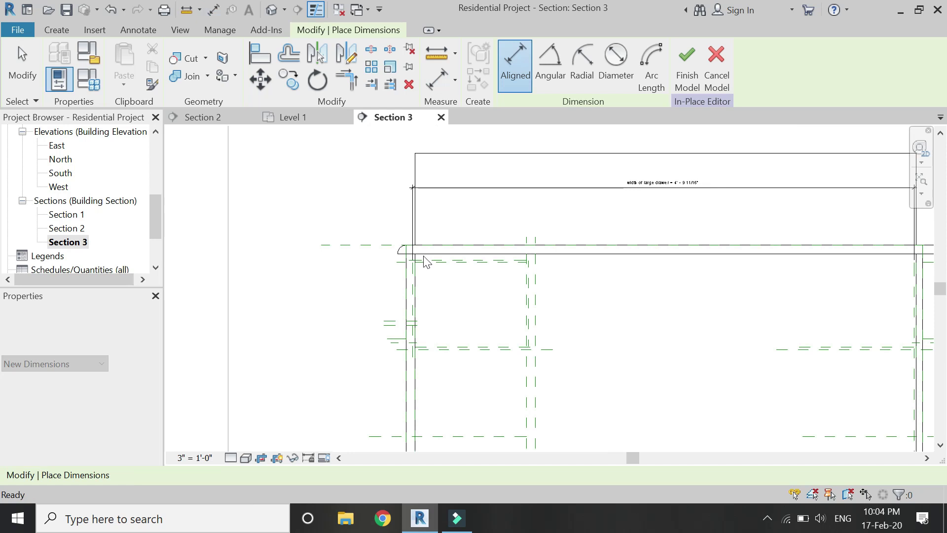
Set the hinged cabinet door's panel height to 0' 7"
click(499, 152)
scroll(109, 425, down, 3)
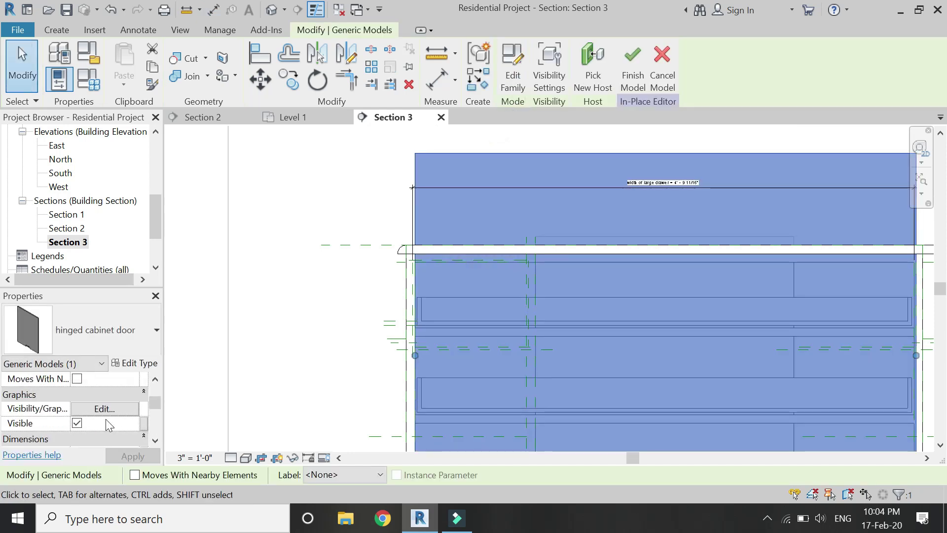
scroll(108, 426, down, 2)
click(131, 423)
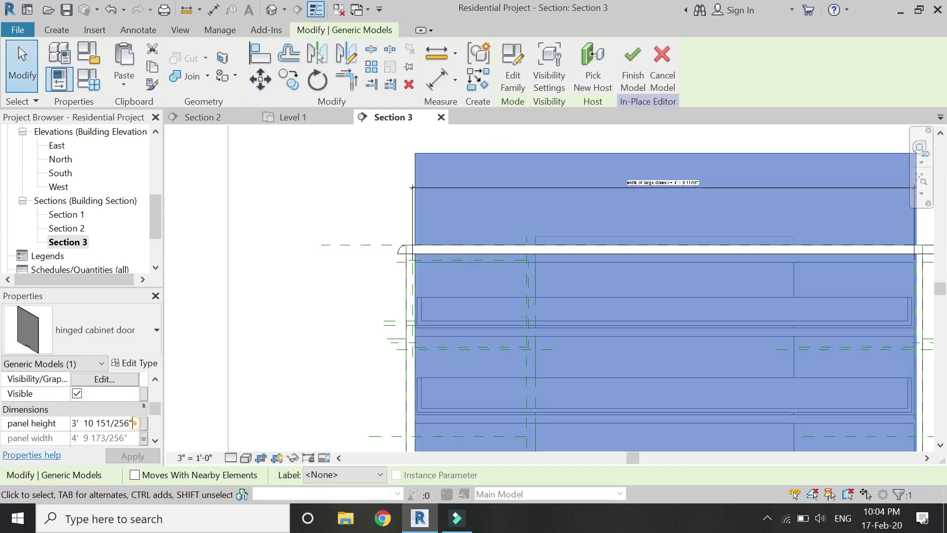
text(0' 7")
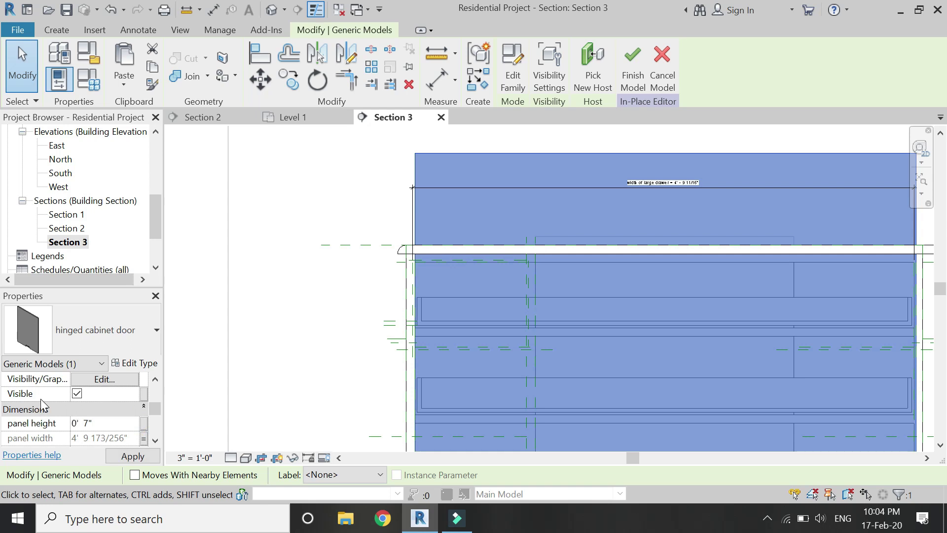
click(143, 461)
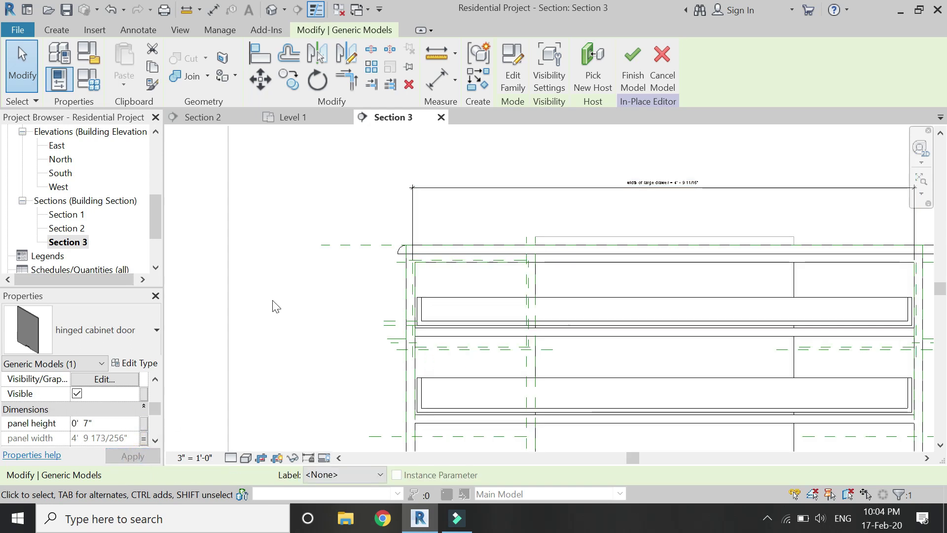
scroll(276, 306, down, 3)
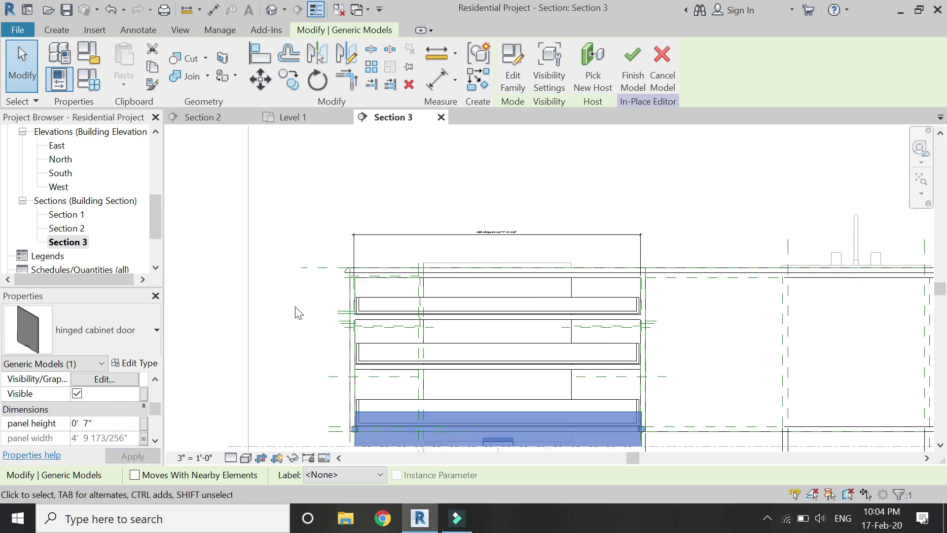
Align the door's edge to the reference edge
click(262, 53)
scroll(377, 277, up, 5)
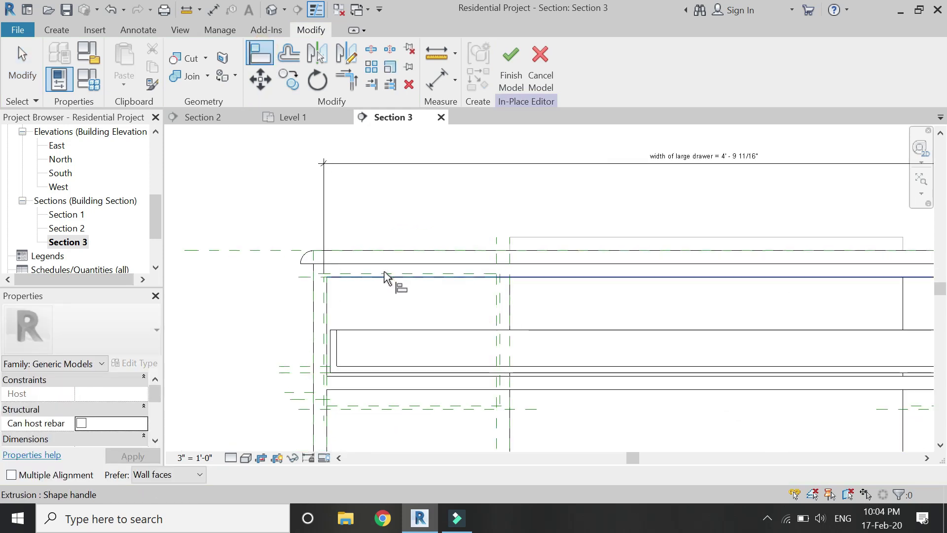
scroll(390, 278, down, 4)
scroll(419, 299, up, 1)
scroll(442, 338, up, 1)
click(440, 342)
scroll(417, 360, down, 2)
scroll(429, 287, down, 1)
scroll(440, 210, up, 3)
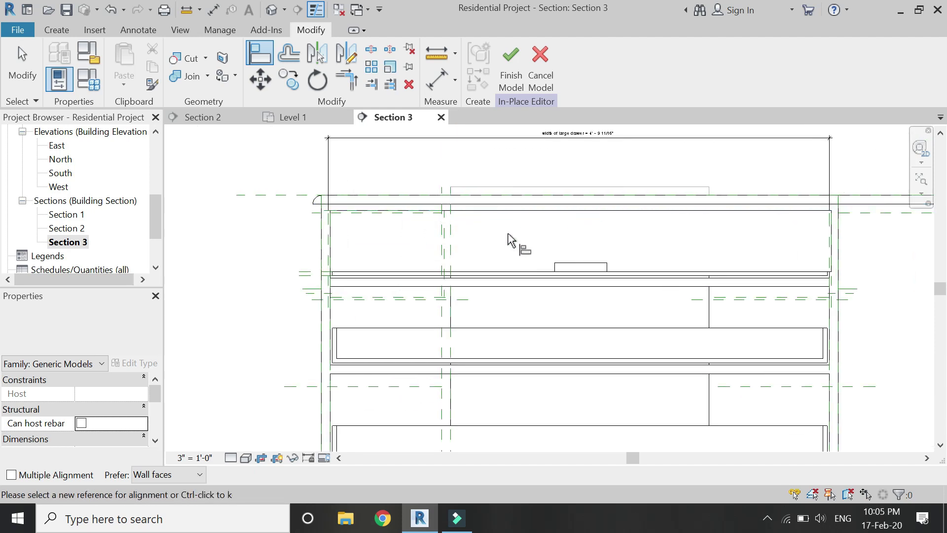
click(517, 276)
key(Escape)
scroll(338, 228, up, 3)
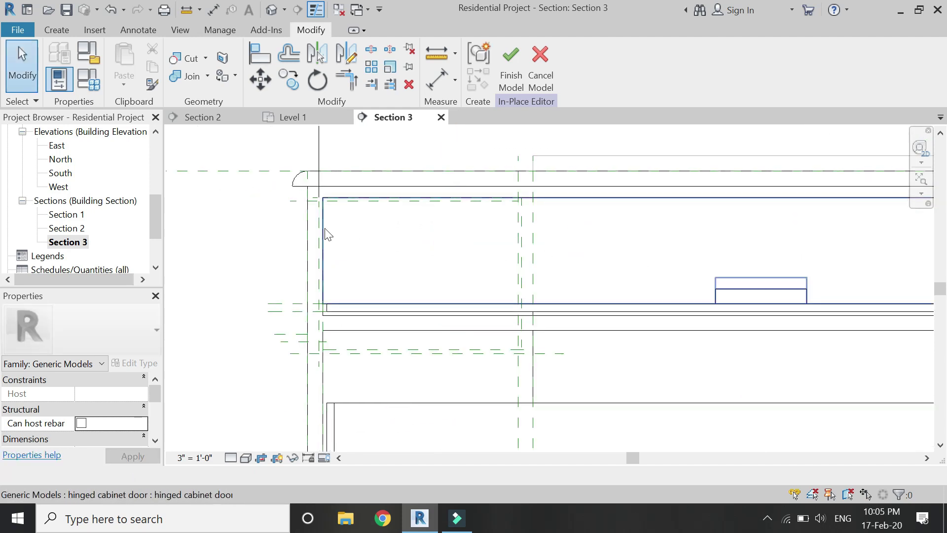
Measure from the top edge to the door's lower edge with an aligned dimension
click(436, 76)
scroll(318, 202, up, 2)
scroll(323, 202, down, 2)
click(326, 194)
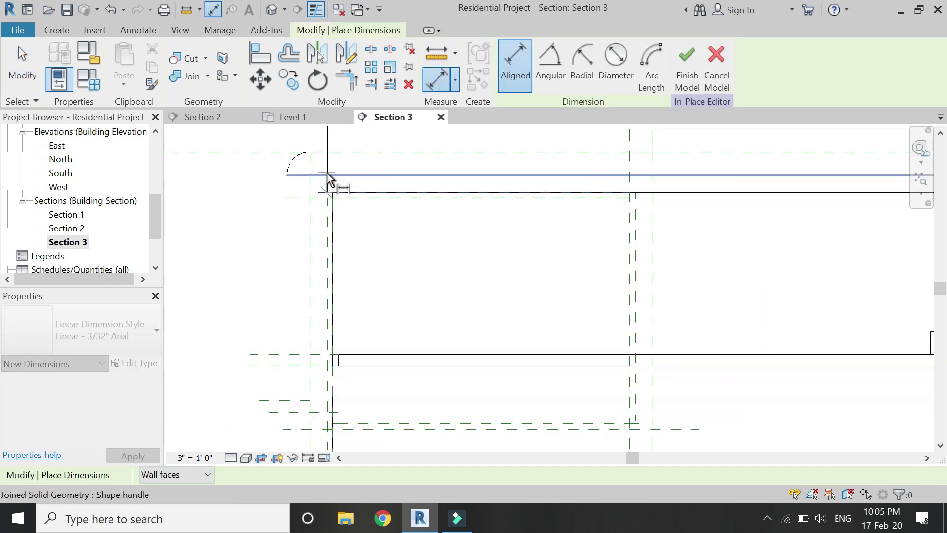
click(355, 373)
key(Escape)
scroll(321, 372, up, 2)
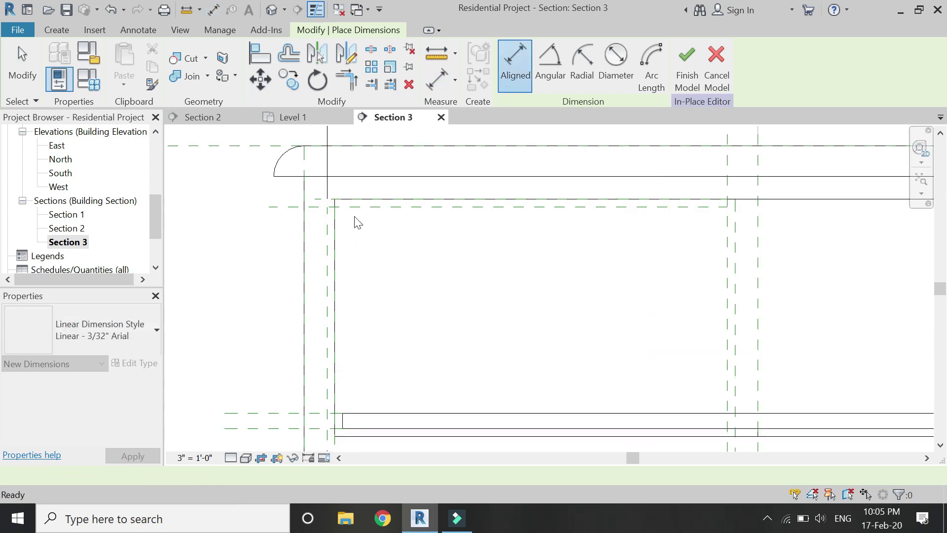
key(Escape)
Change the hinged cabinet door's panel height to 0' 8"
click(364, 199)
scroll(131, 417, down, 3)
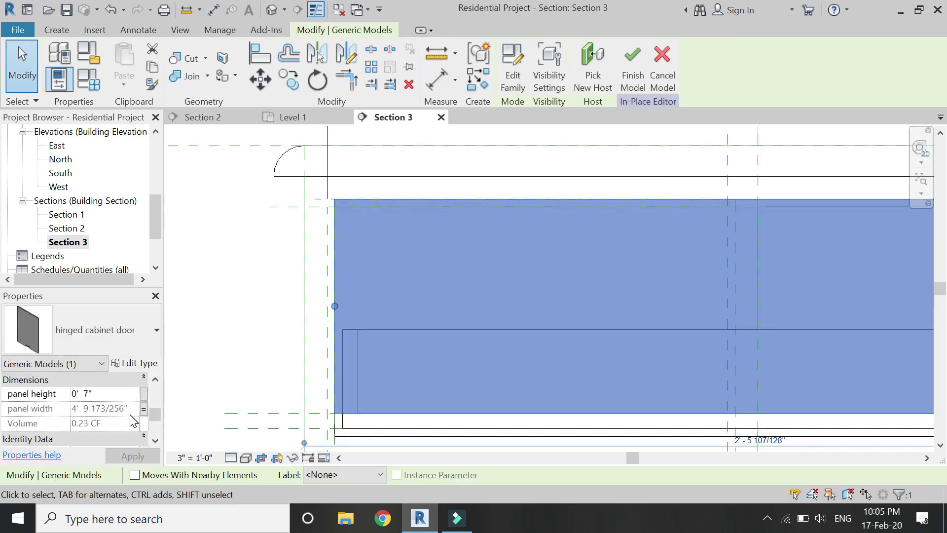
click(118, 393)
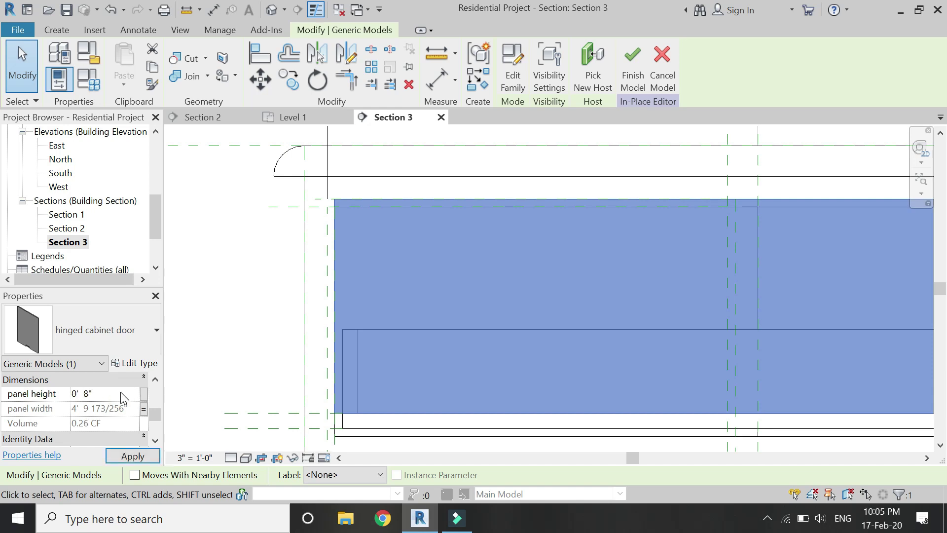
click(134, 456)
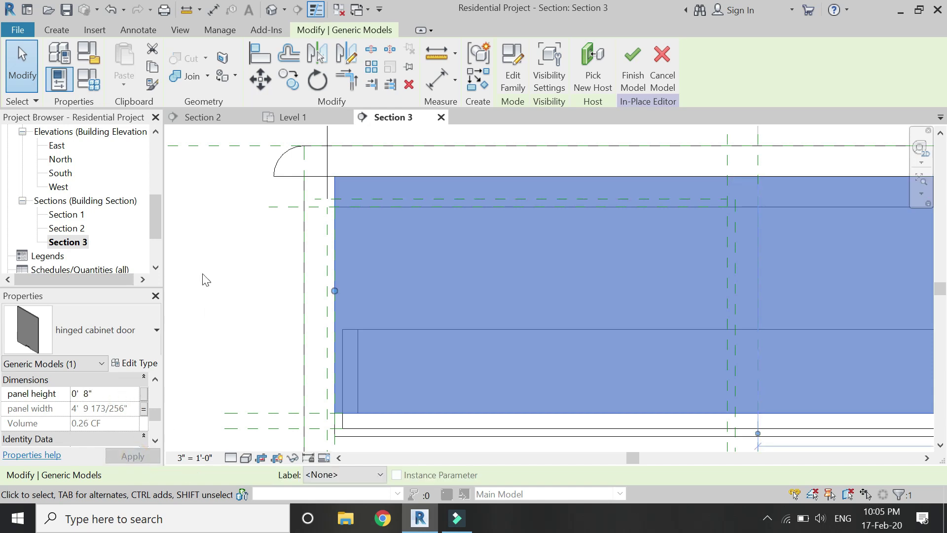
Move the door panel up half an inch beneath the countertop
click(228, 145)
click(259, 79)
click(335, 182)
click(336, 198)
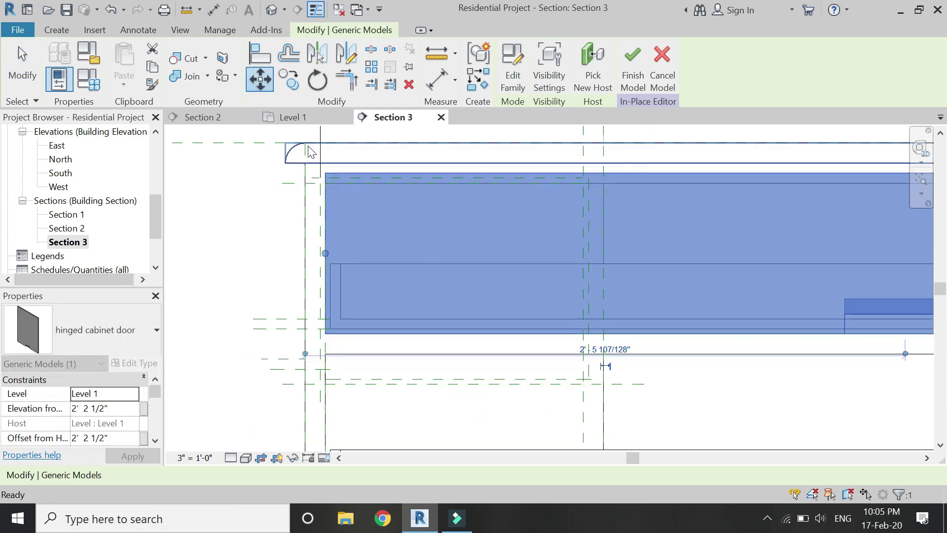
key(Escape)
scroll(338, 283, down, 3)
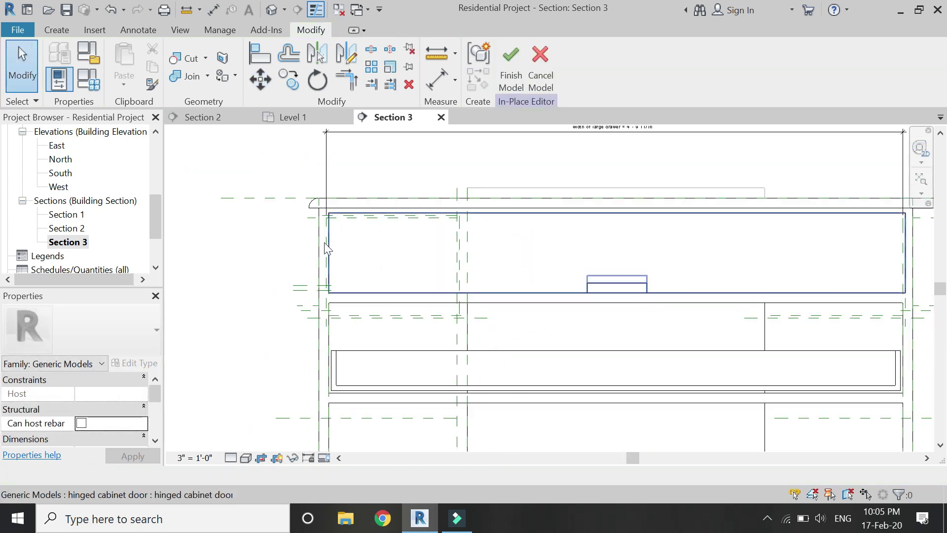
Copy the door panel with CO from its corner to the drawer corner below, then select both panels
click(339, 217)
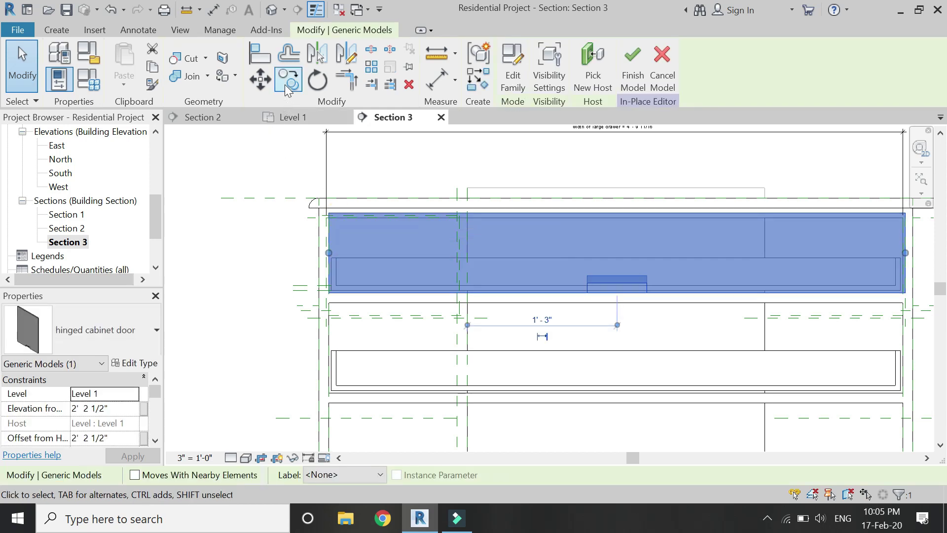
scroll(326, 209, up, 3)
key(c)
key(o)
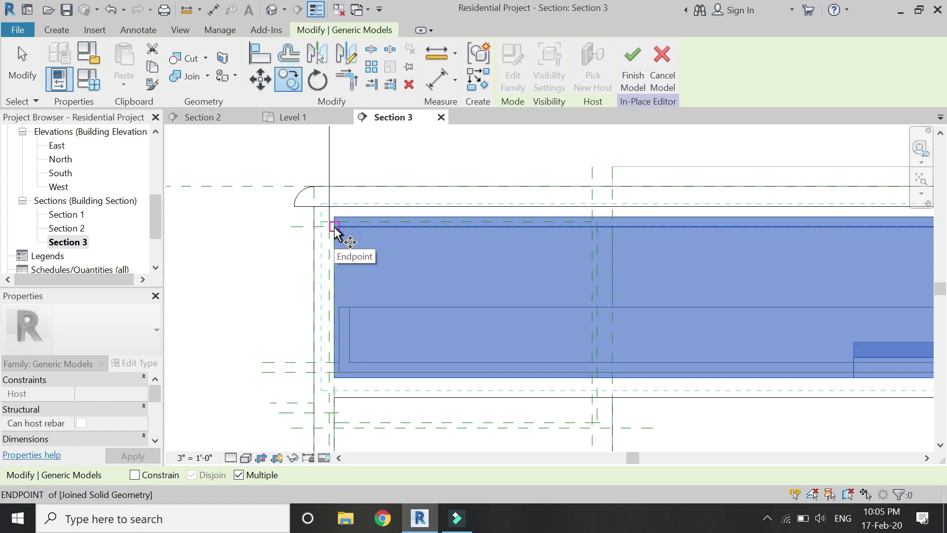
click(334, 226)
scroll(334, 182, down, 1)
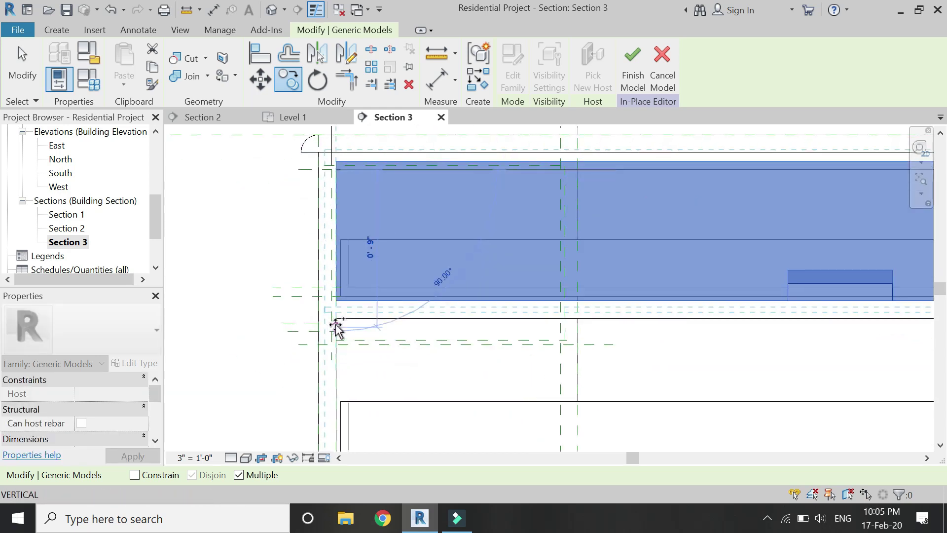
scroll(312, 212, down, 1)
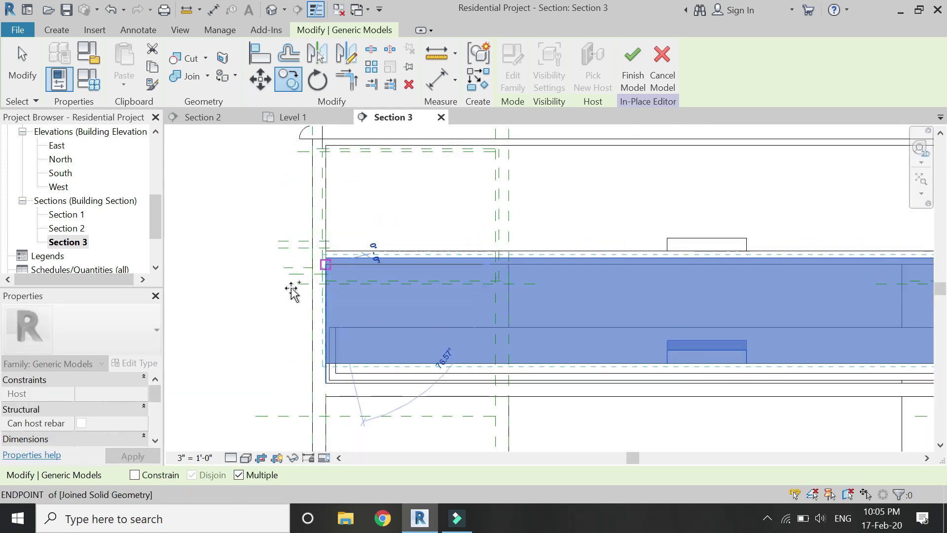
scroll(296, 277, down, 2)
scroll(323, 367, up, 3)
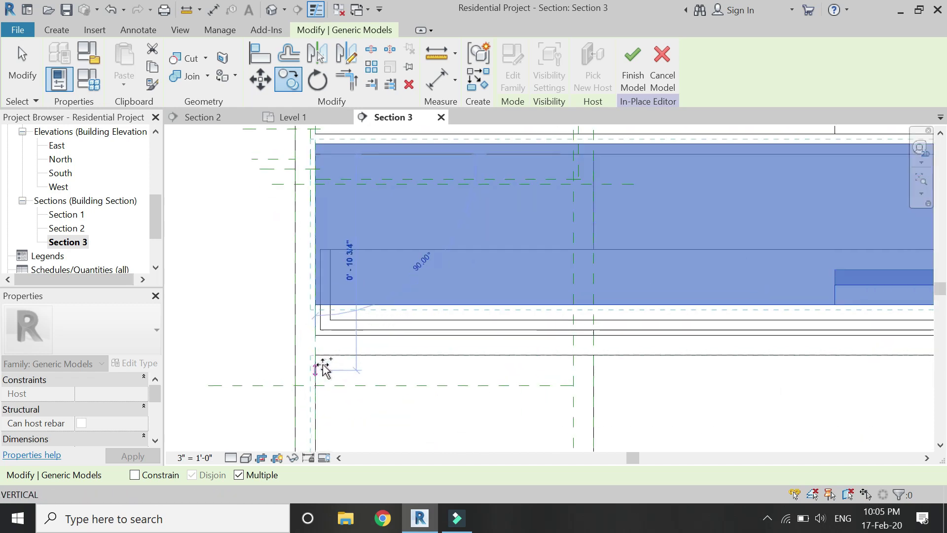
click(316, 353)
scroll(296, 269, down, 2)
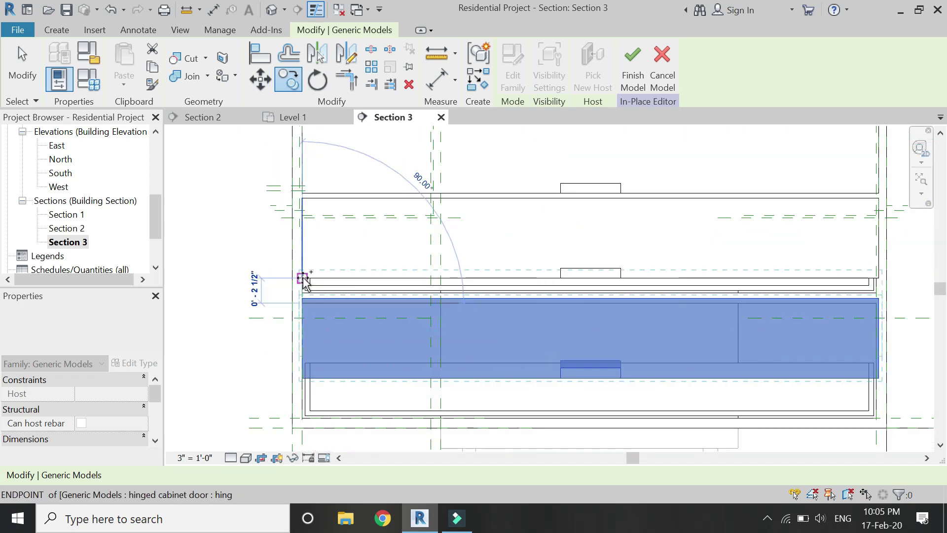
click(303, 279)
scroll(316, 192, up, 2)
click(344, 186)
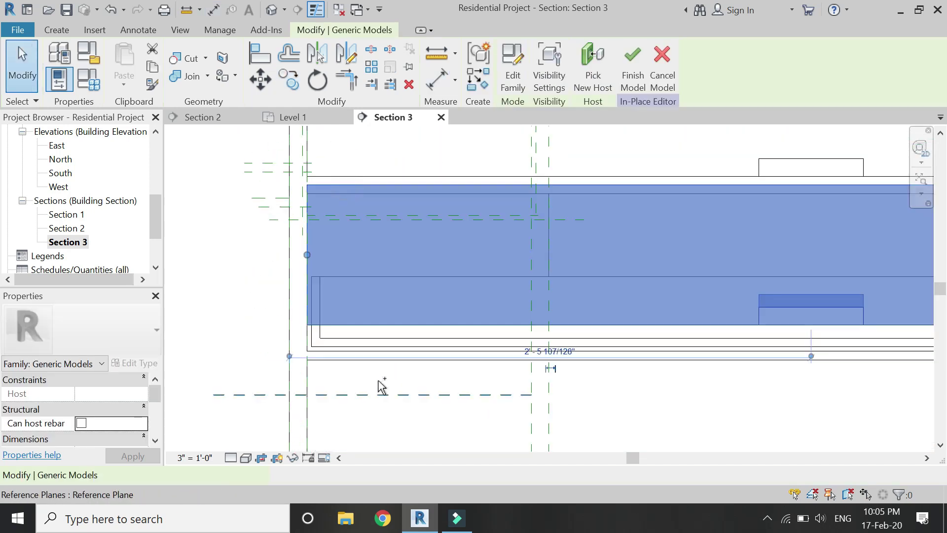
ctrl+click(376, 367)
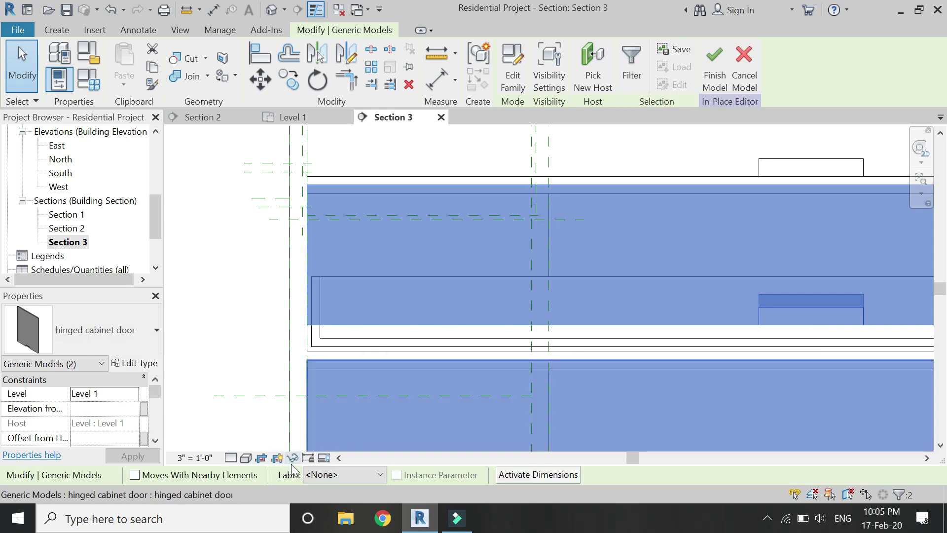
Temporarily hide both door panels and measure the drawer opening at 0'-11 1/2"
click(292, 458)
click(308, 423)
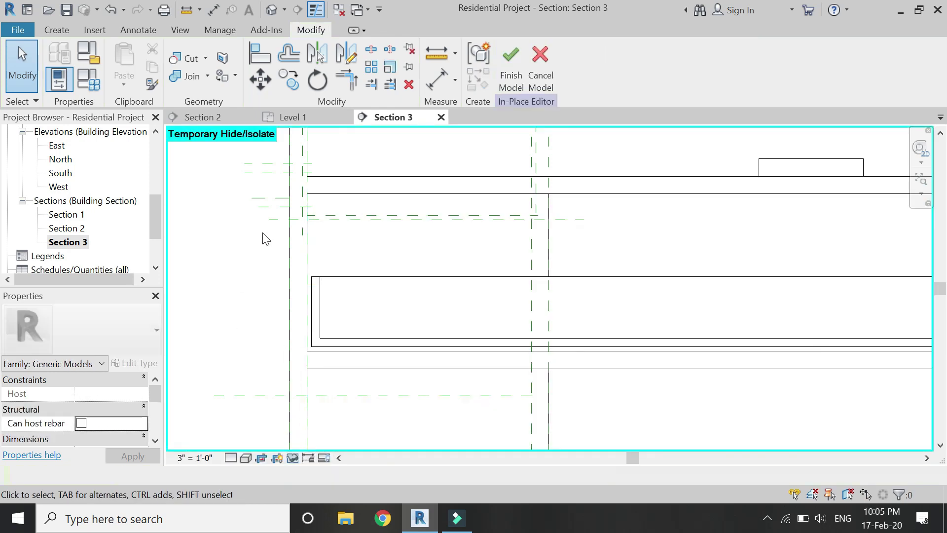
click(426, 83)
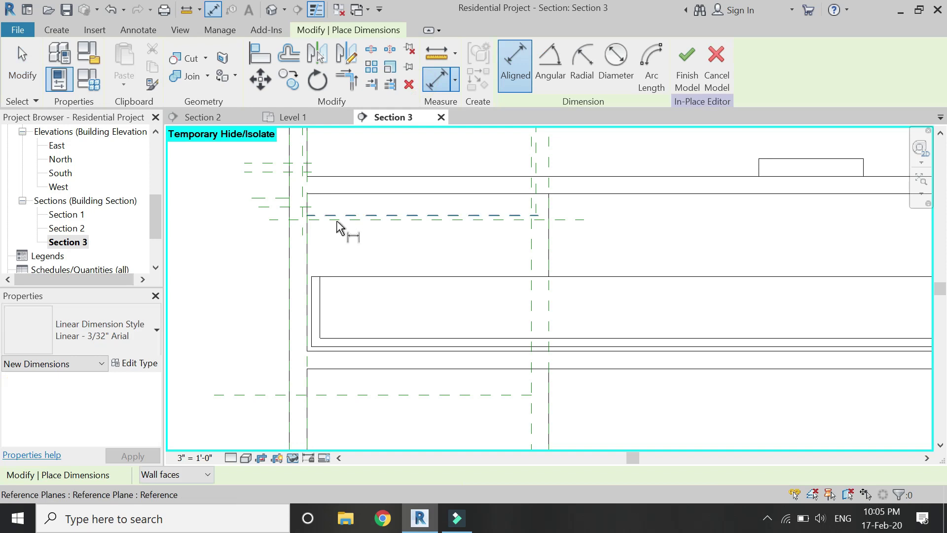
click(349, 194)
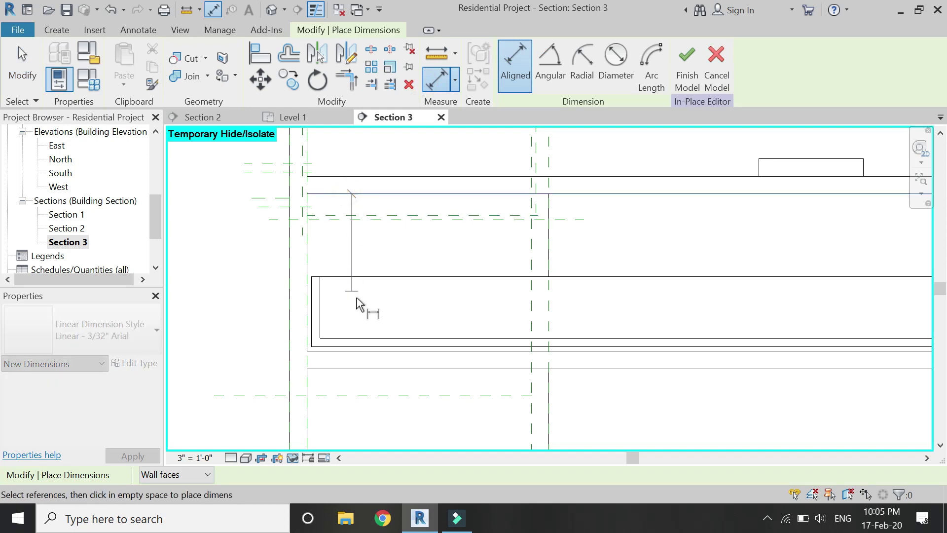
click(352, 352)
key(Escape)
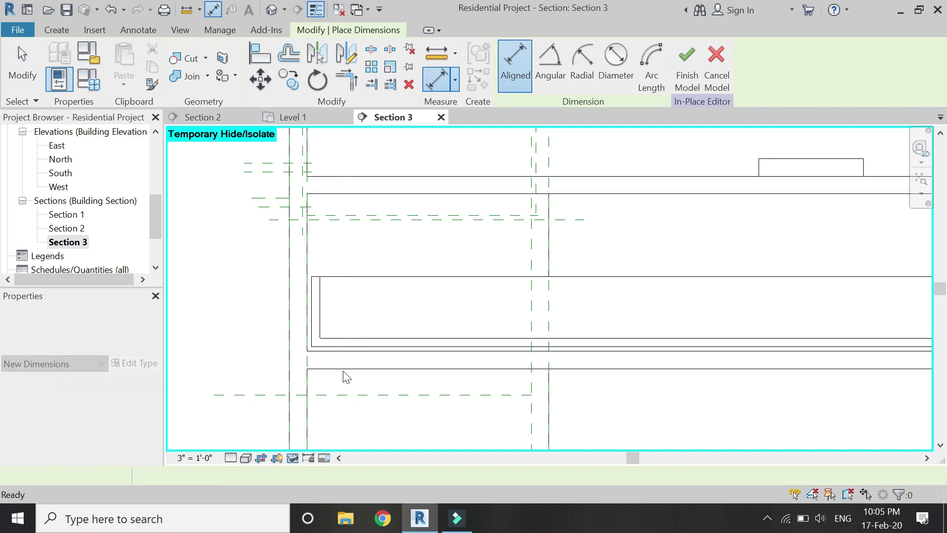
scroll(382, 208, down, 3)
scroll(388, 347, up, 2)
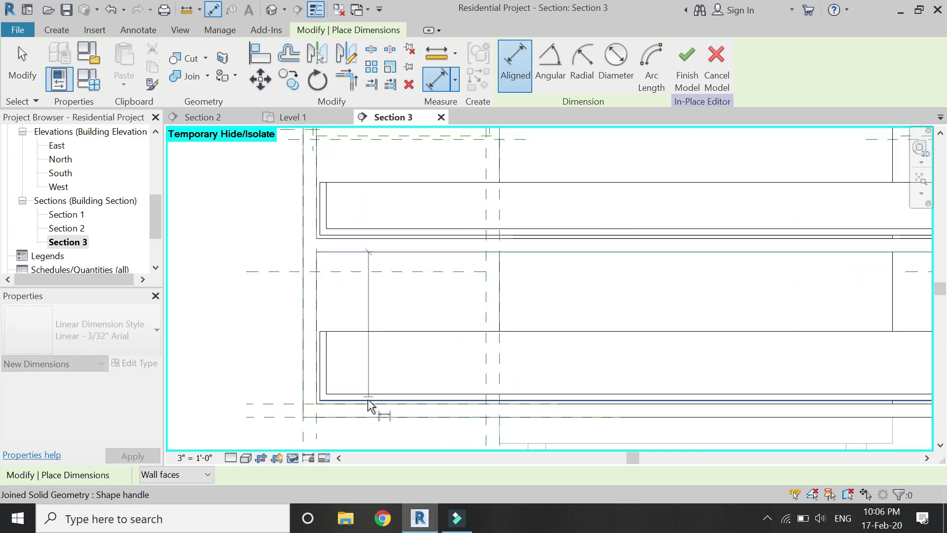
click(367, 406)
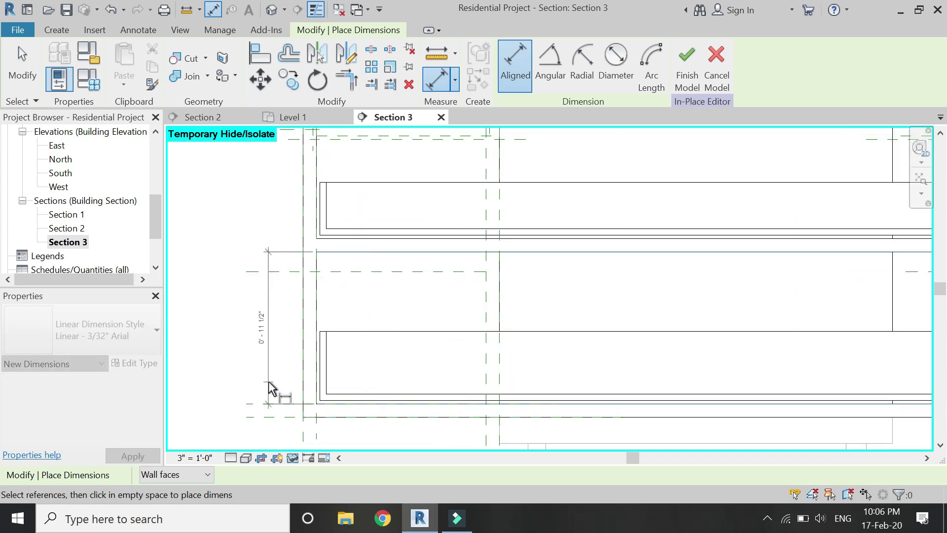
key(Escape)
key(Escape)
Restore the hidden panels and set the upper panel's height to 9 1/2"
click(293, 458)
click(307, 442)
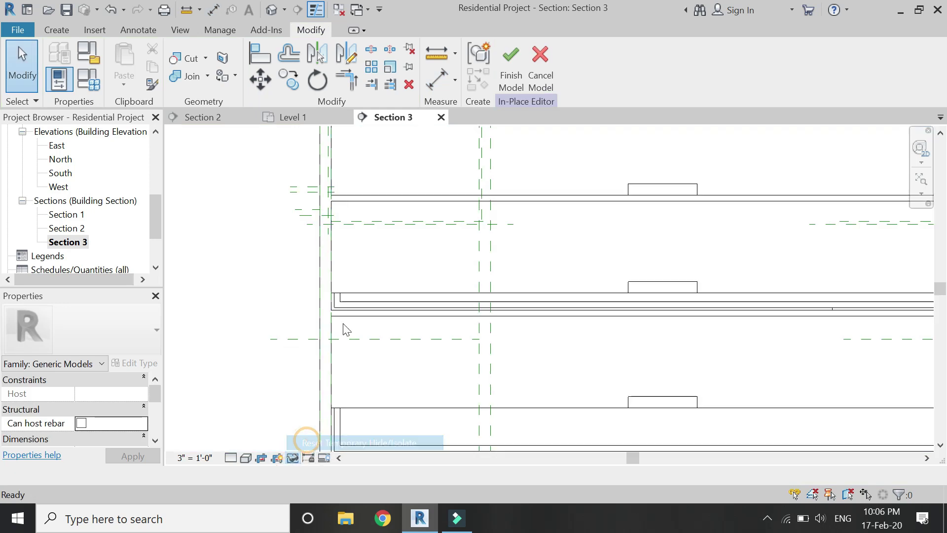
click(375, 210)
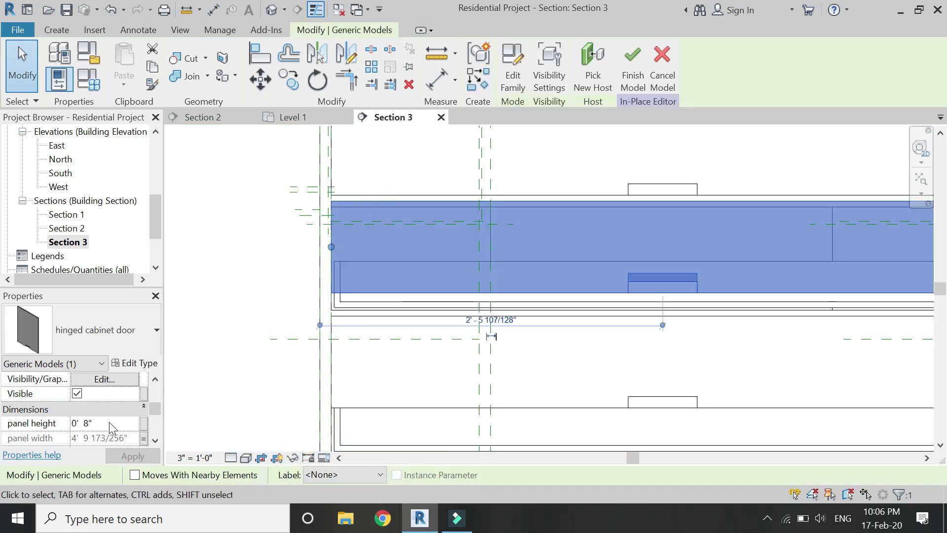
click(111, 424)
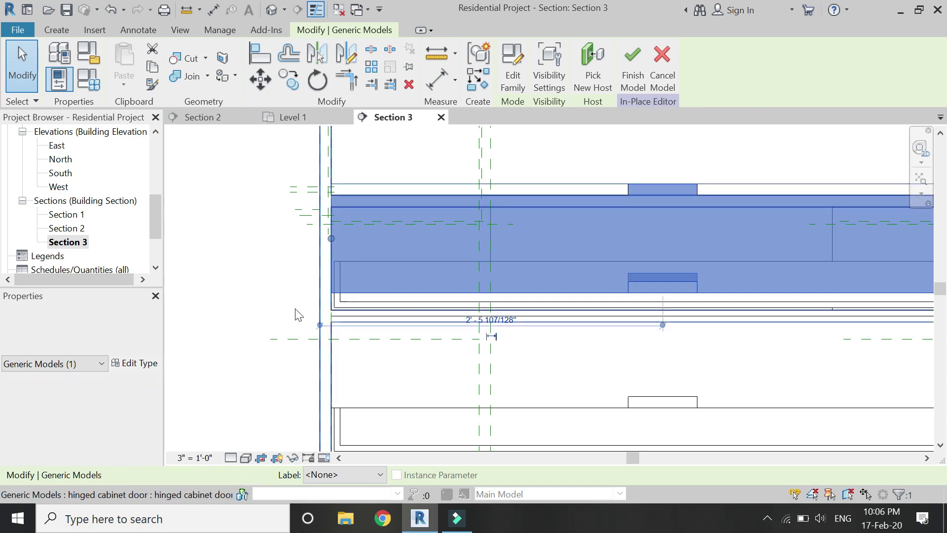
click(242, 281)
Set the lower door panel's height to 1' 0" and start moving it
scroll(344, 245, down, 2)
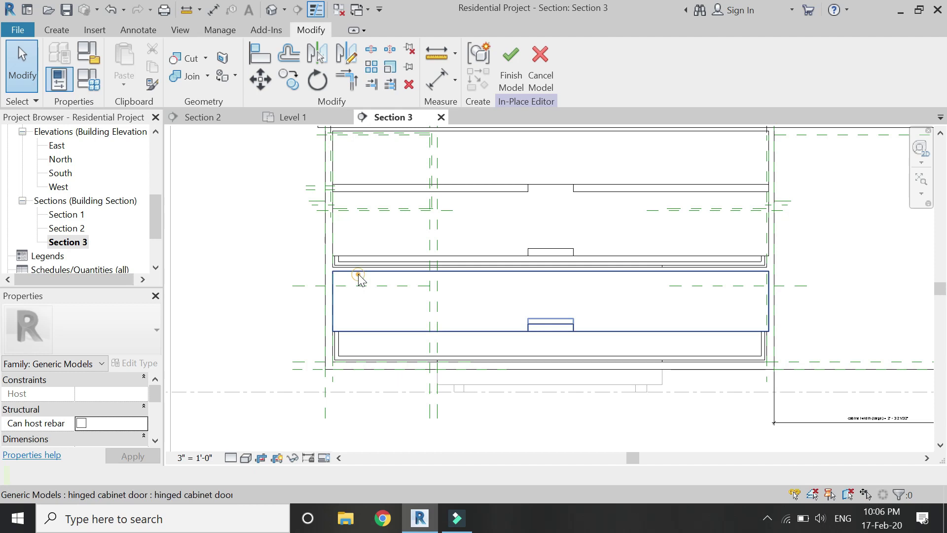
click(360, 275)
scroll(102, 423, down, 3)
click(107, 422)
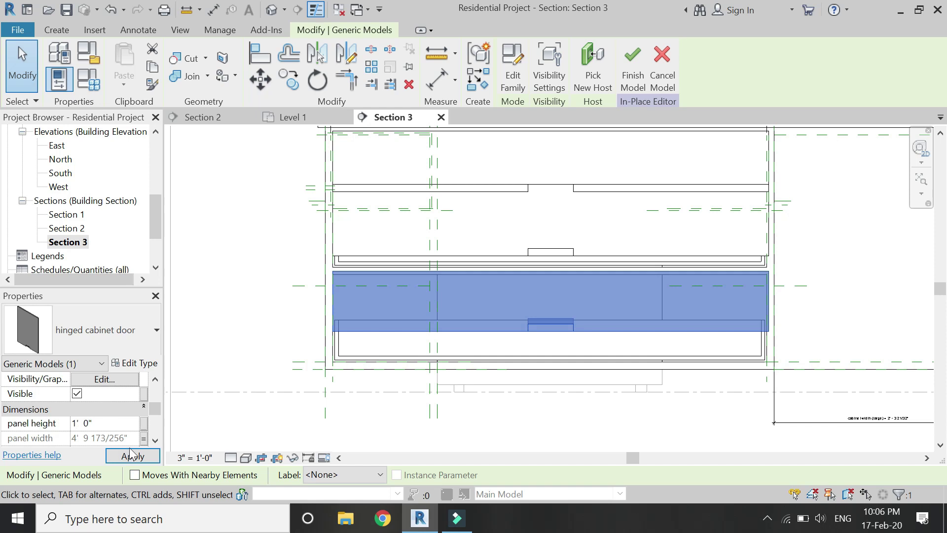
click(127, 456)
key(Escape)
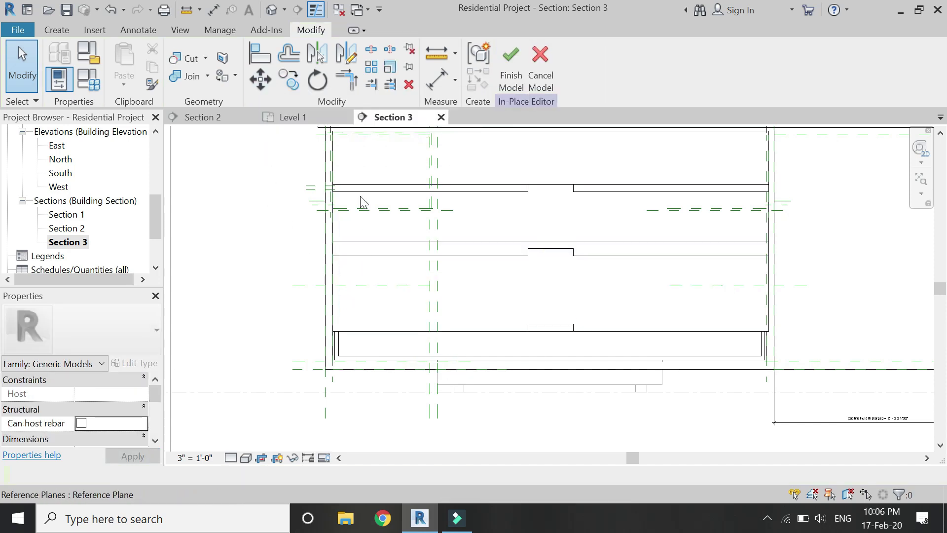
click(378, 329)
click(261, 79)
Move the first hinged cabinet door panel slightly down to line up with the frame
scroll(332, 260, up, 3)
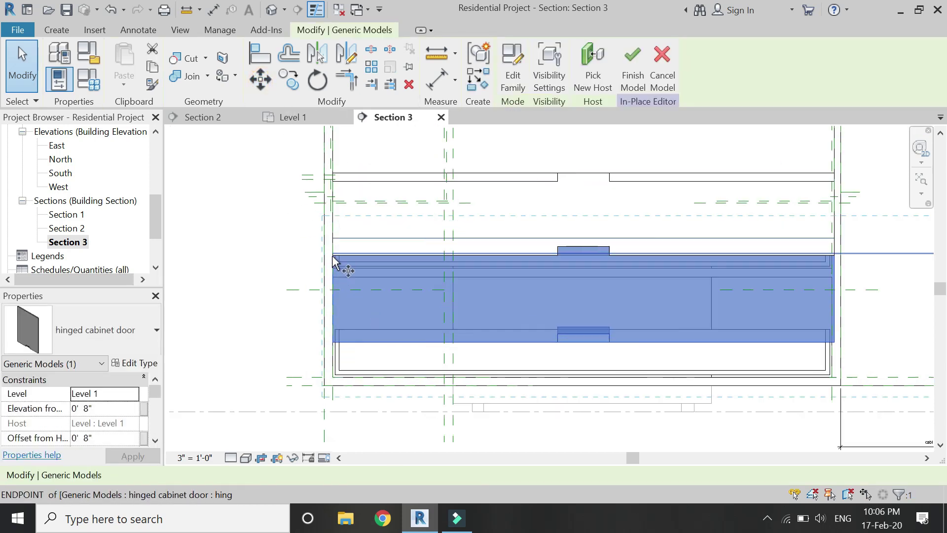
Move the first hinged cabinet door panel slightly down to line up with the frame
scroll(332, 284, up, 2)
click(334, 289)
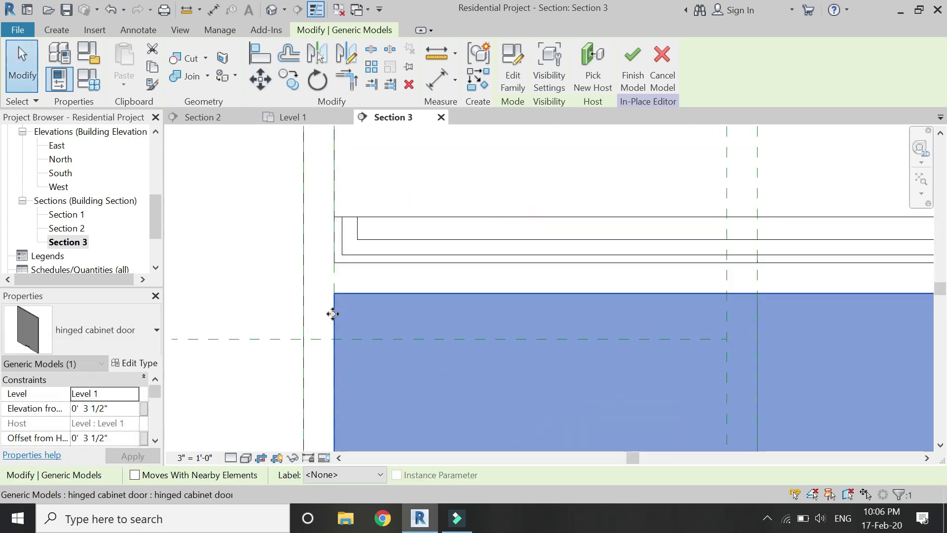
scroll(337, 300, up, 1)
key(m)
key(v)
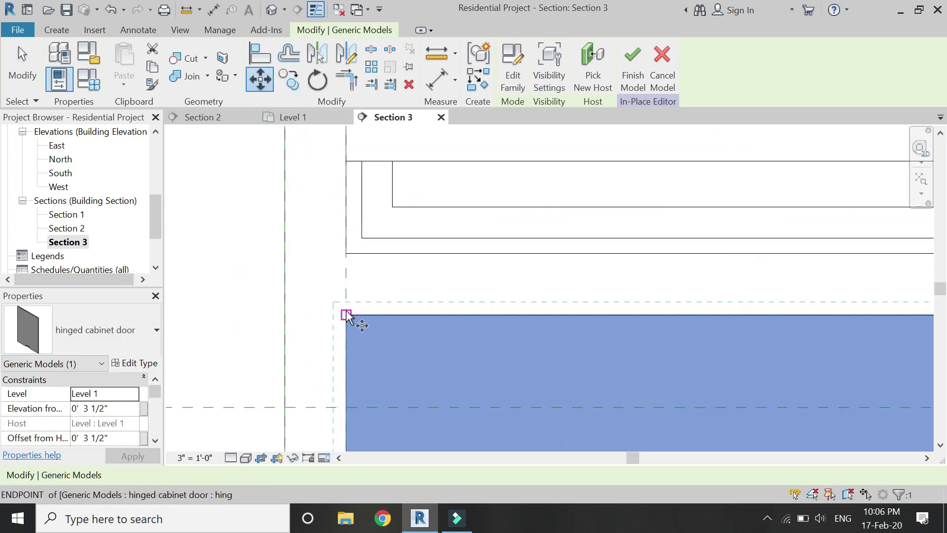
scroll(332, 212, down, 2)
scroll(327, 210, up, 5)
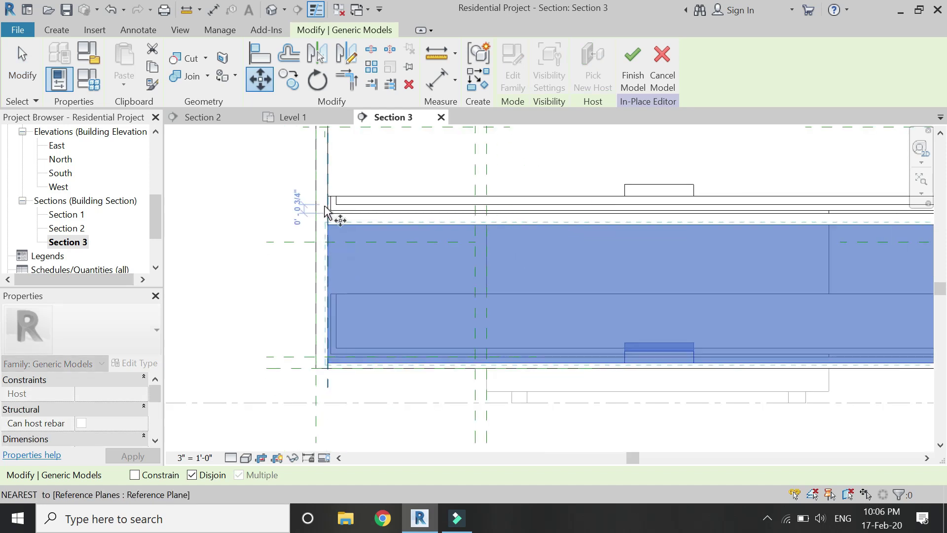
click(319, 247)
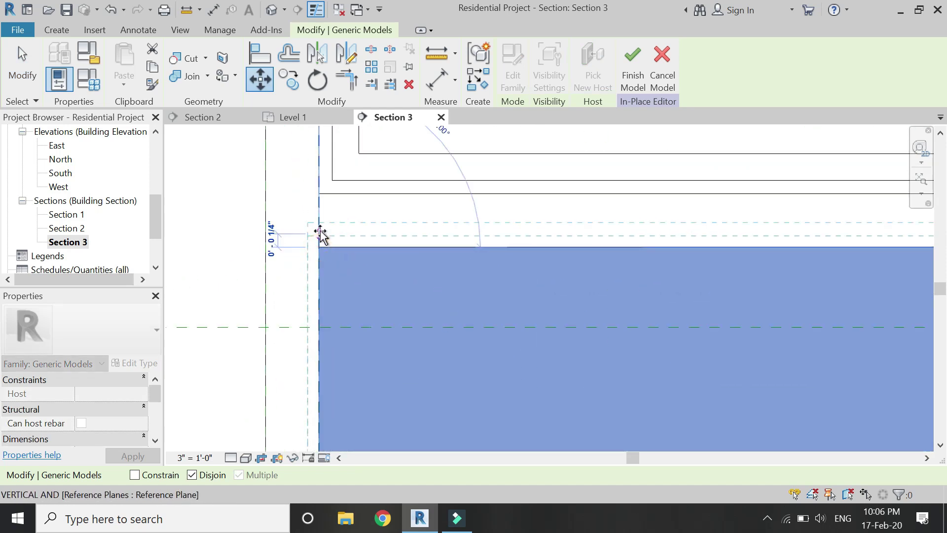
click(300, 249)
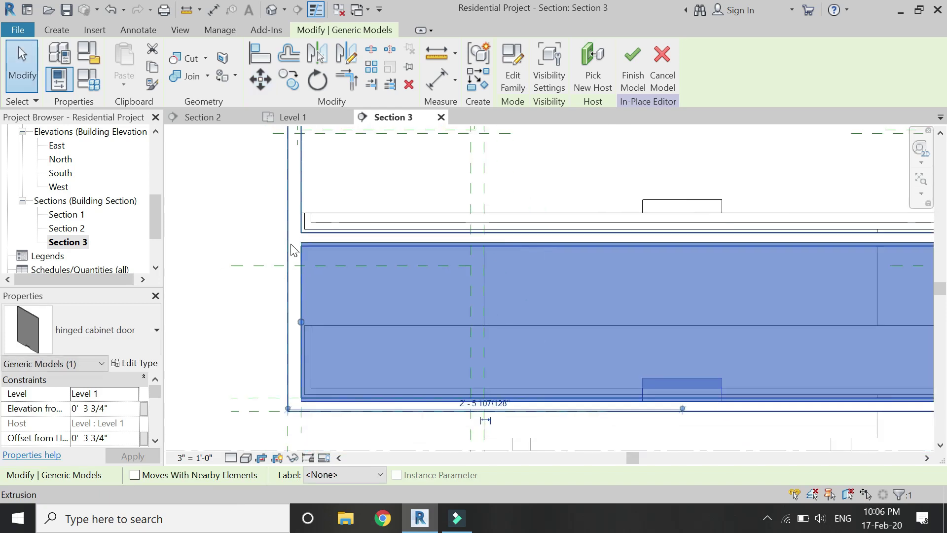
key(Escape)
Lower the next hinged door so its edge meets the cabinet edge
scroll(301, 183, up, 3)
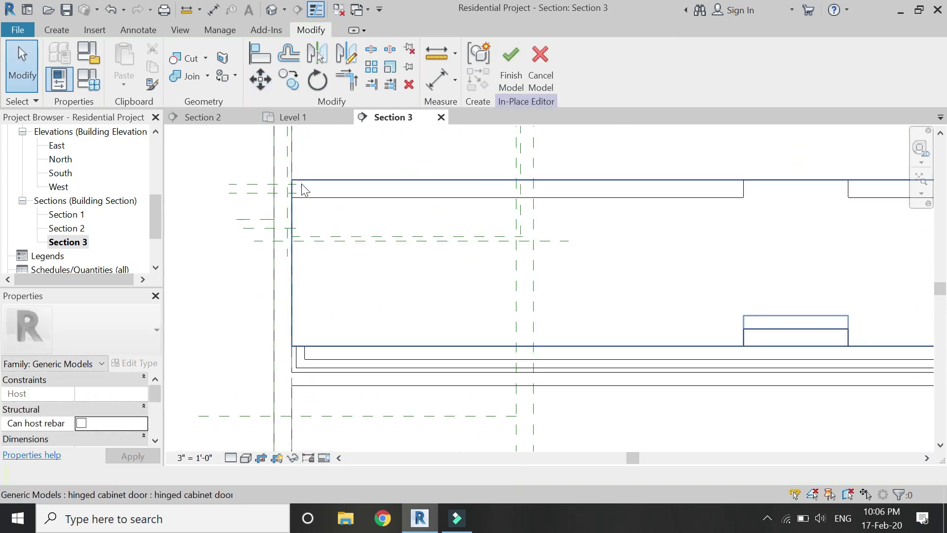
click(292, 288)
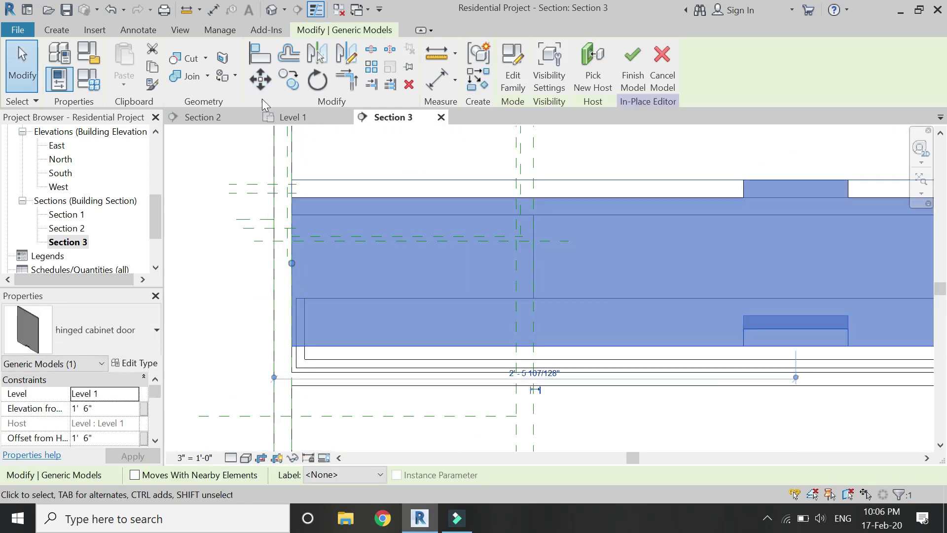
scroll(291, 369, up, 1)
scroll(291, 369, up, 2)
key(m)
key(v)
click(295, 332)
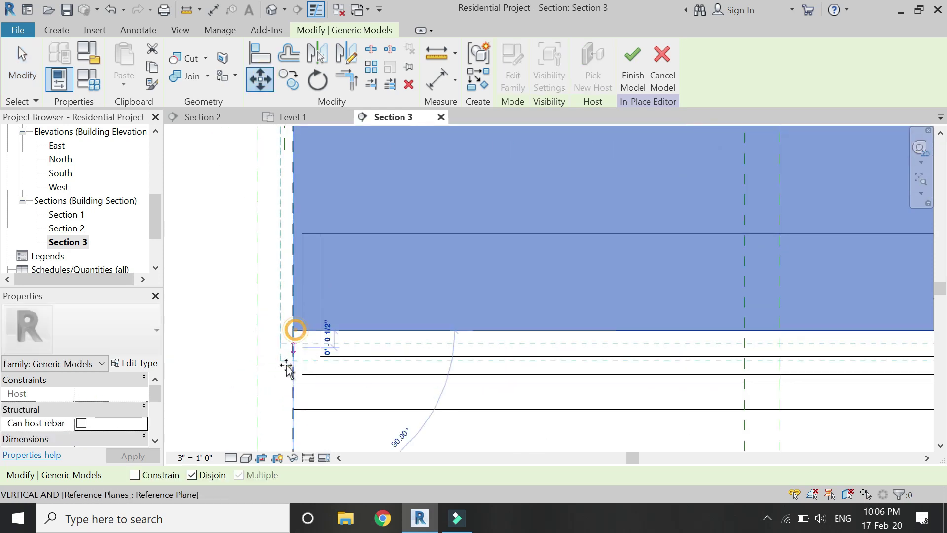
click(291, 380)
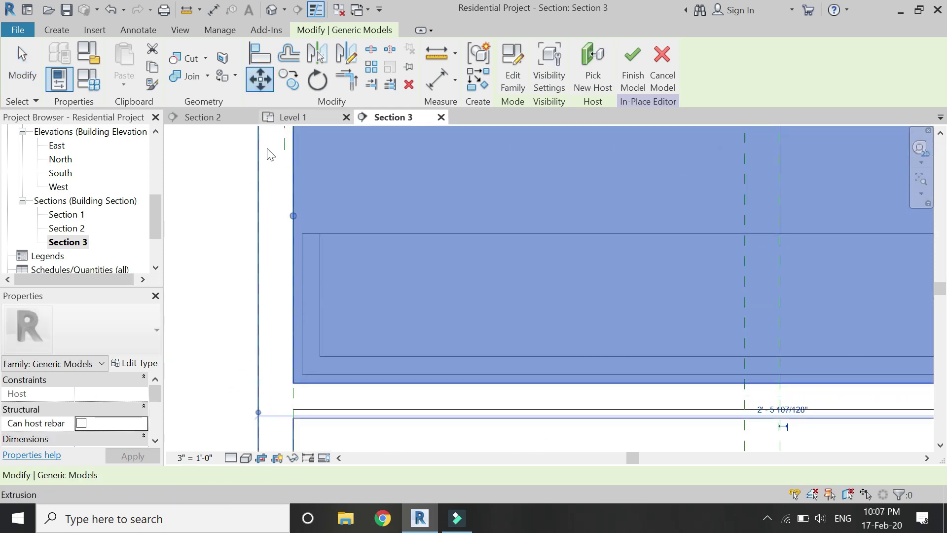
Nudge that door down once more, leaving it 1' 4 1/4" above Level 1
key(m)
key(v)
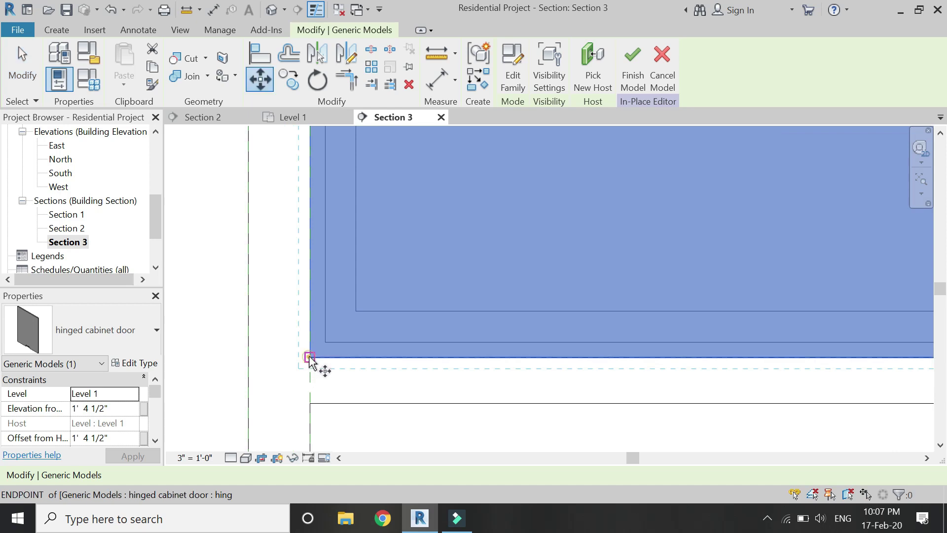
click(309, 367)
click(273, 399)
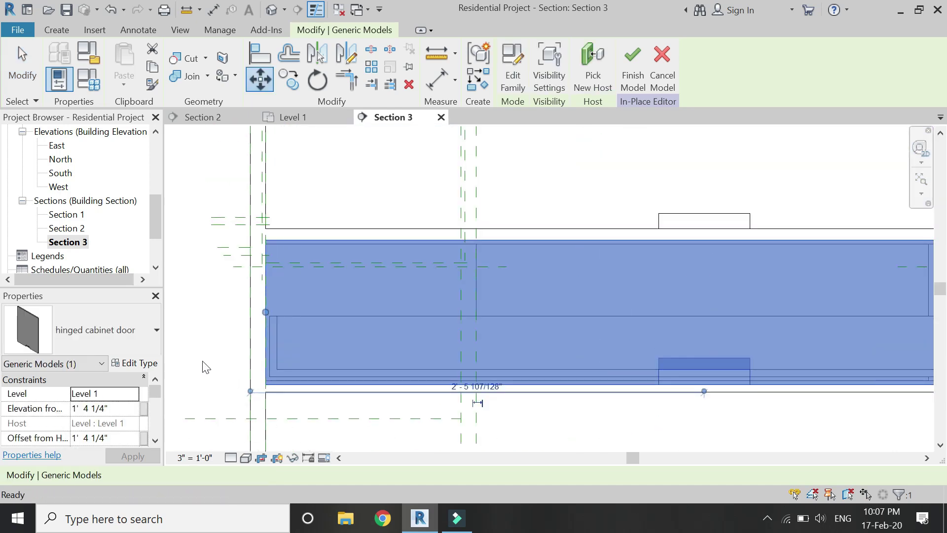
key(Escape)
scroll(262, 296, down, 4)
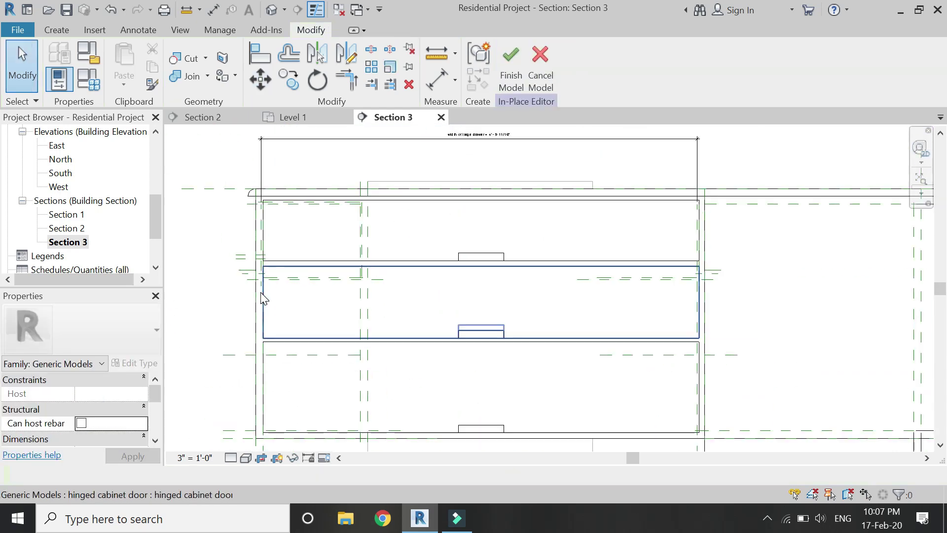
scroll(182, 387, up, 3)
click(57, 30)
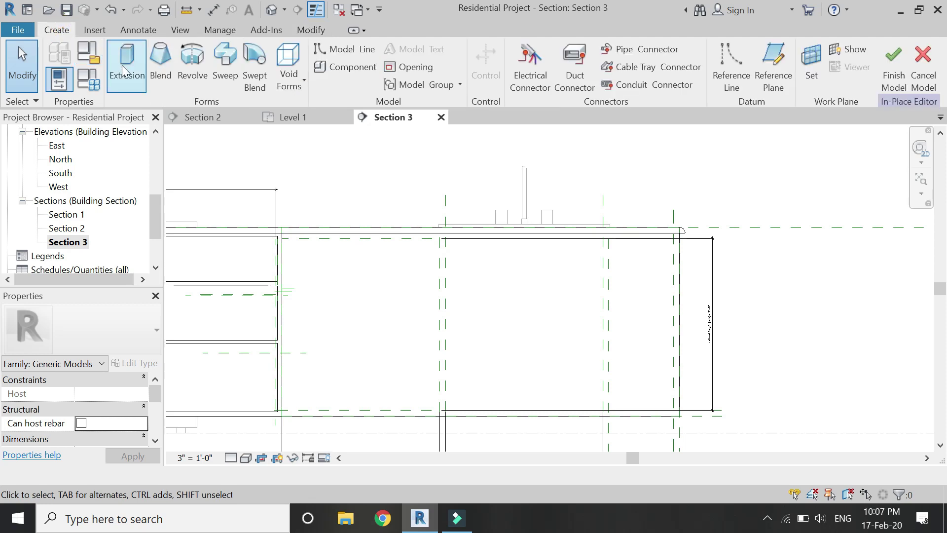
Start a new extrusion on the Reference Plane : 6 work plane
click(123, 65)
click(729, 338)
click(737, 382)
click(714, 423)
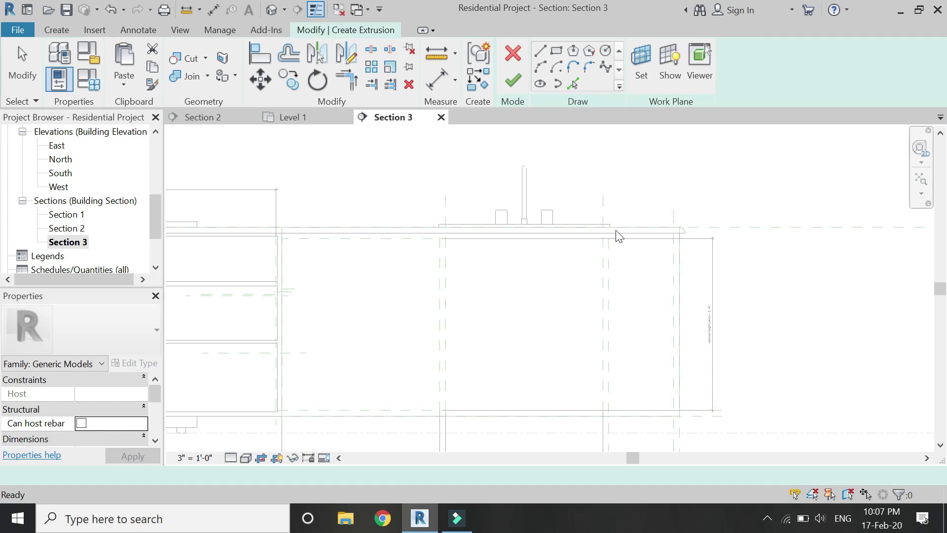
Sketch a thin counter-top rectangle along the island and a leg rectangle down to Level 1
click(558, 52)
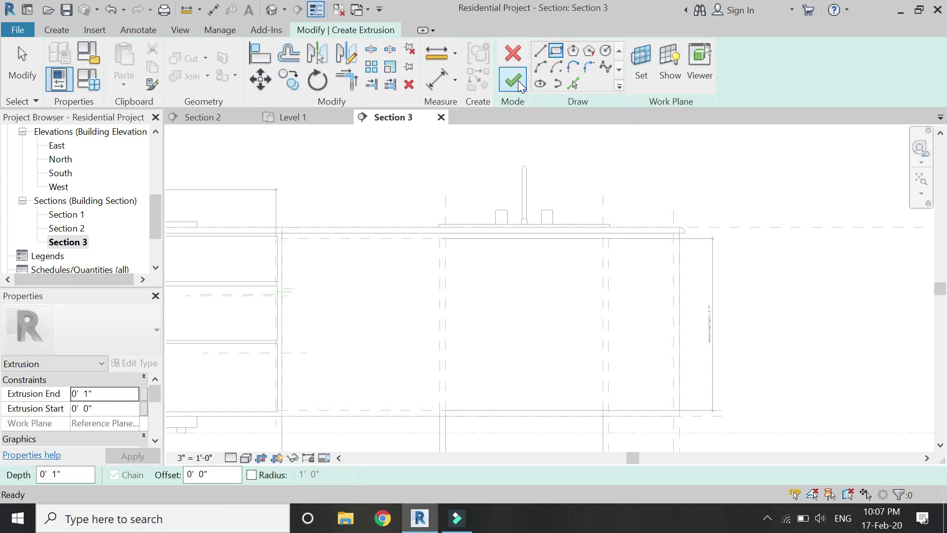
scroll(186, 220, up, 3)
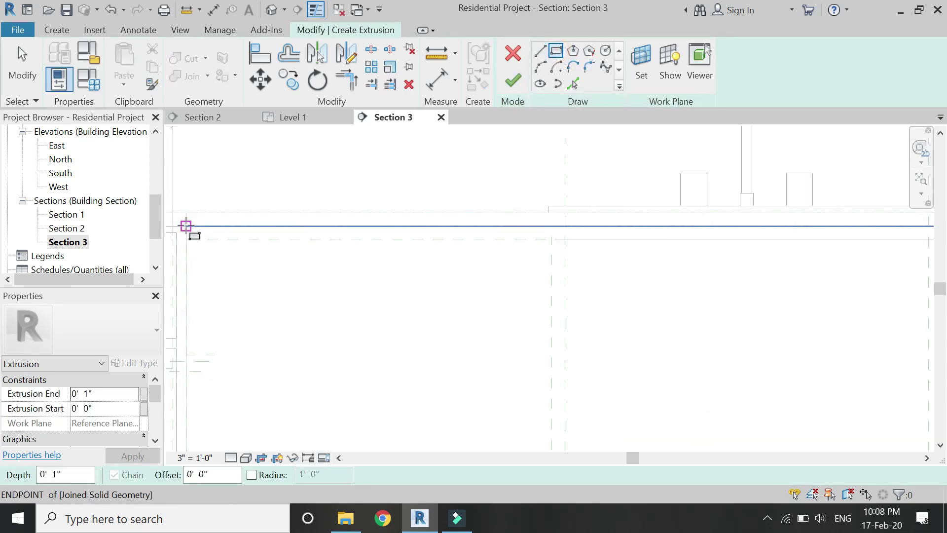
click(186, 226)
scroll(187, 226, down, 2)
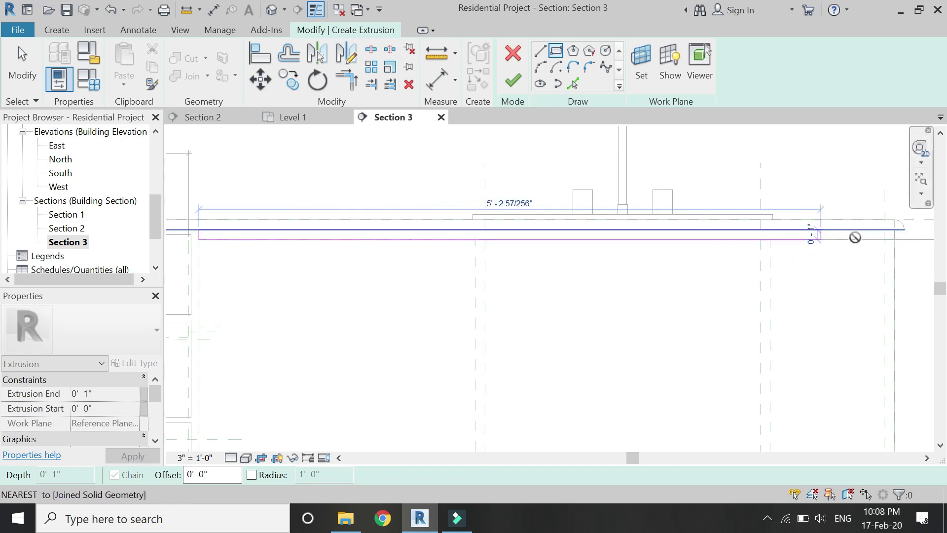
click(894, 240)
scroll(839, 246, down, 2)
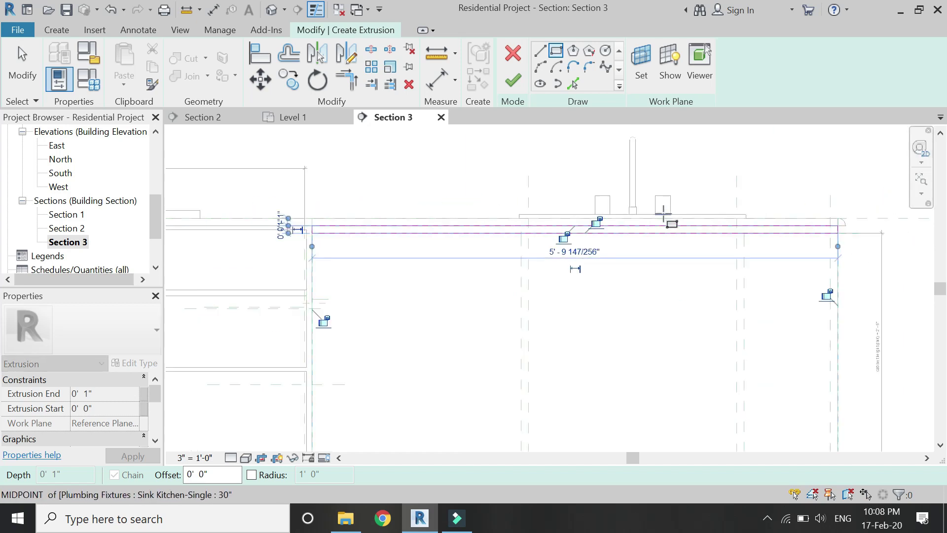
scroll(750, 418, up, 3)
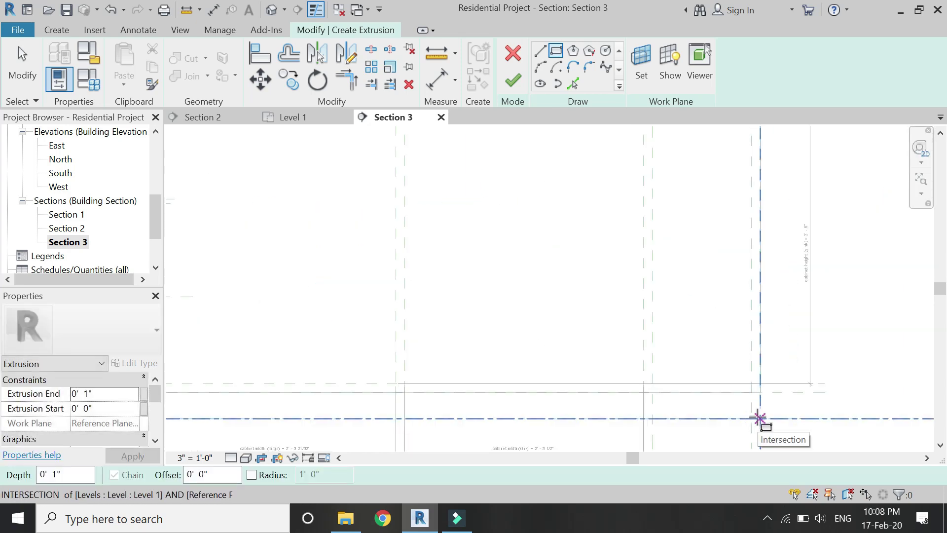
click(760, 419)
scroll(760, 418, down, 2)
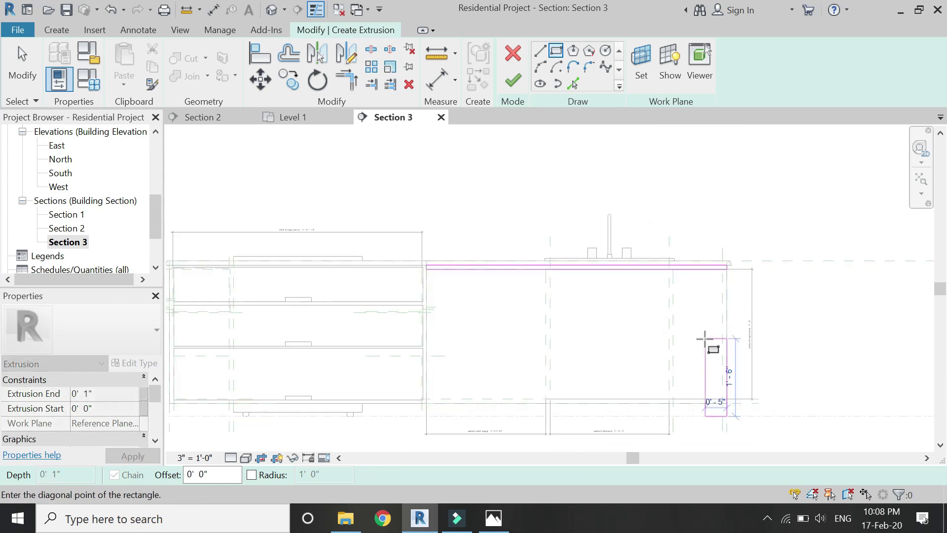
scroll(724, 267, up, 3)
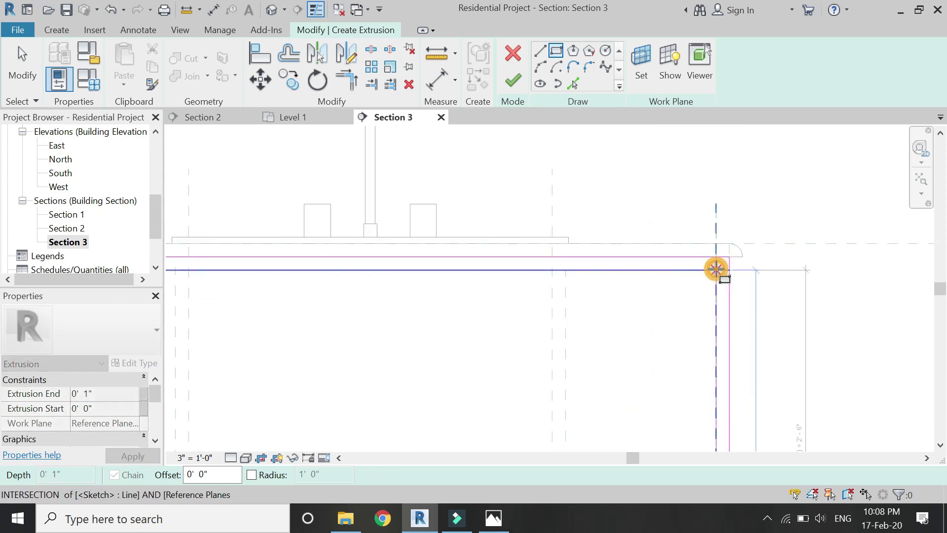
click(716, 268)
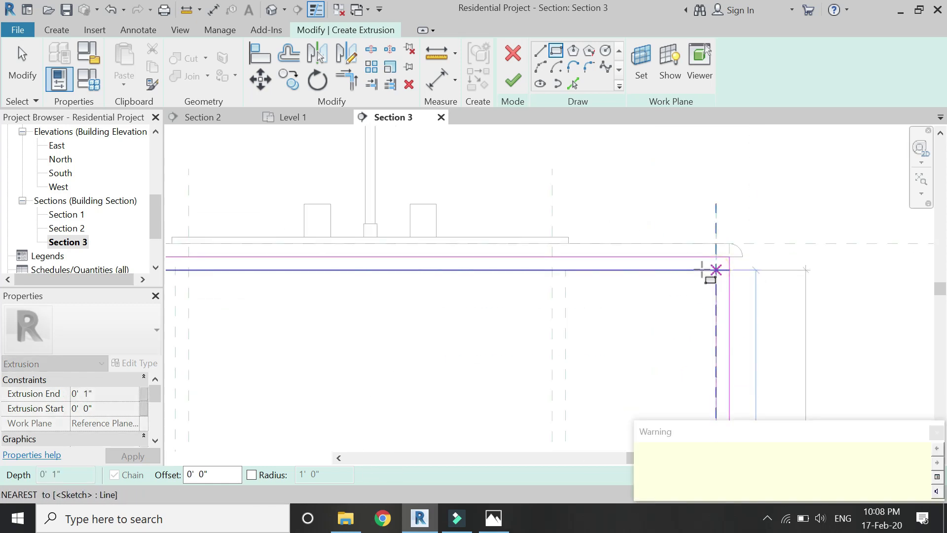
Trim the rectangles to a corner, delete the leftover line, and finish the L-shaped extrusion
click(345, 81)
click(729, 296)
click(710, 269)
scroll(750, 249, up, 2)
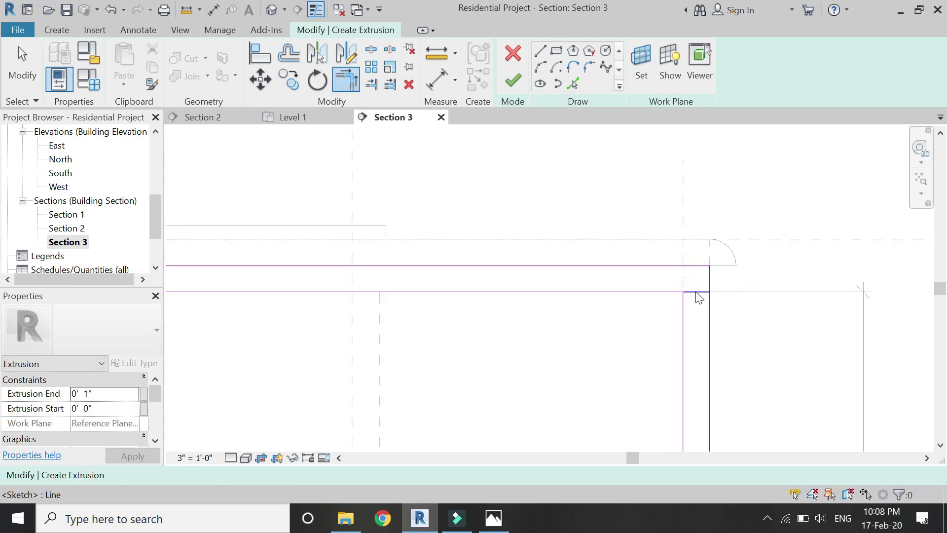
key(Escape)
click(696, 292)
key(Delete)
scroll(706, 257, down, 4)
click(508, 82)
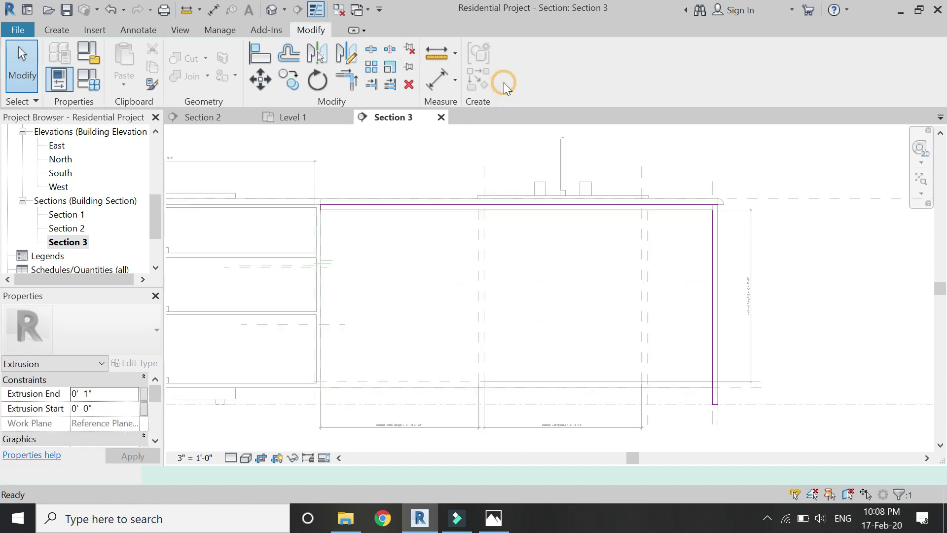
In the Level 1 plan, drag the extrusion's depth handles until its edge meets the reference plane by the cabinets
click(284, 118)
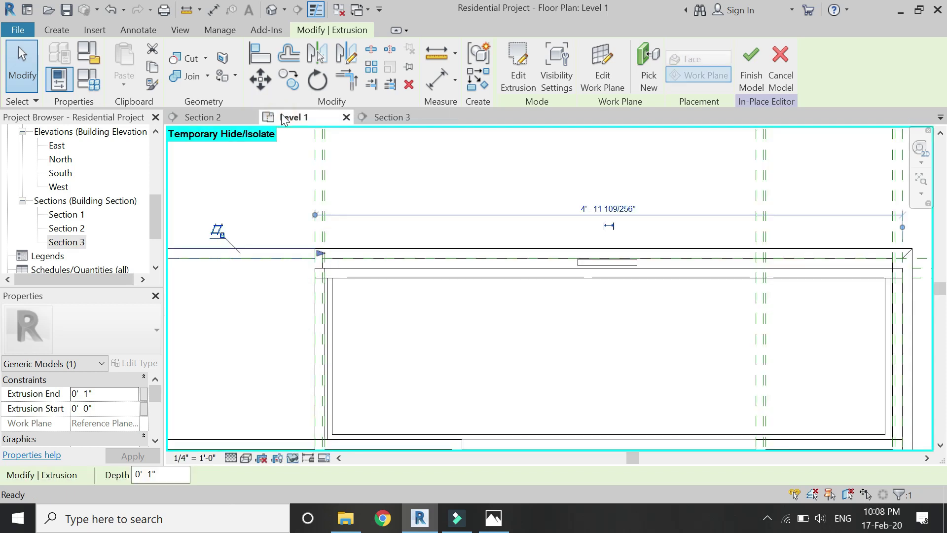
scroll(424, 321, up, 4)
scroll(292, 391, down, 2)
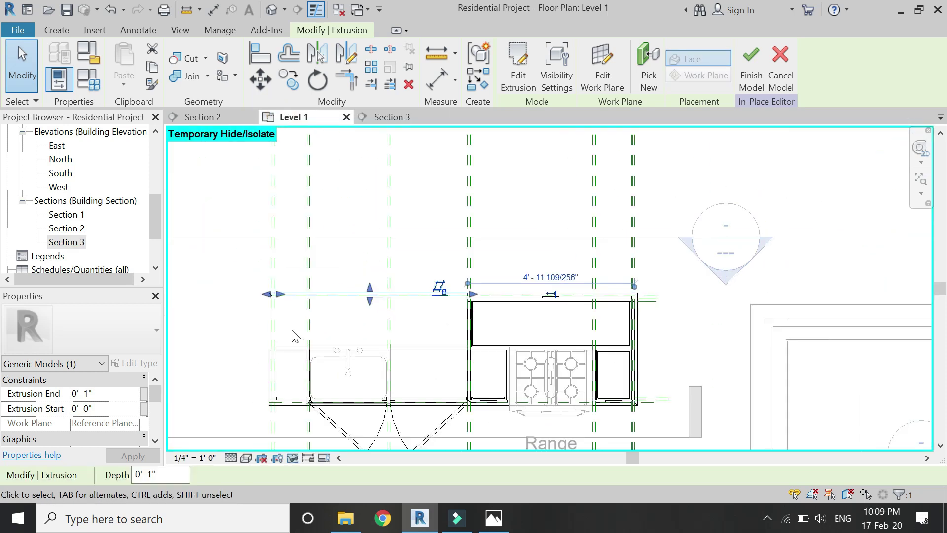
scroll(311, 322, up, 2)
drag(456, 271, 452, 371)
click(409, 290)
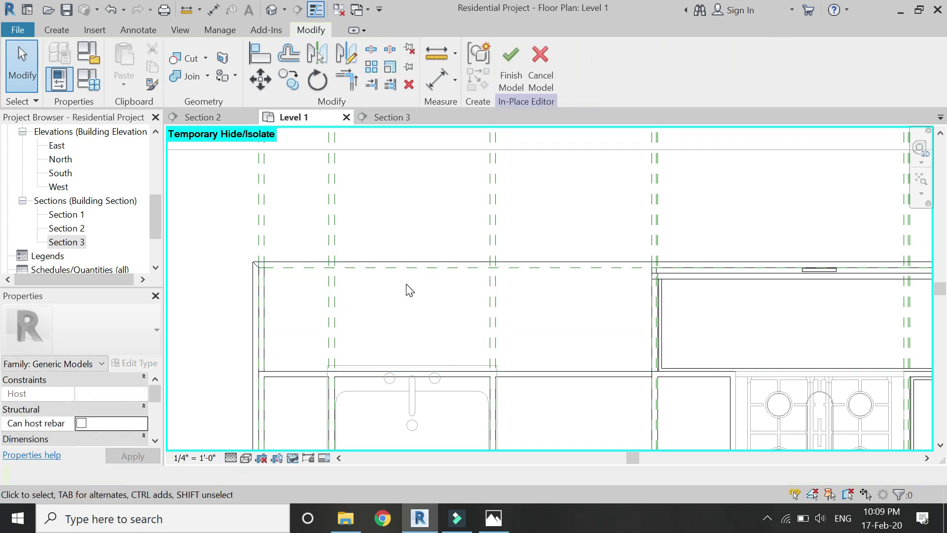
click(393, 263)
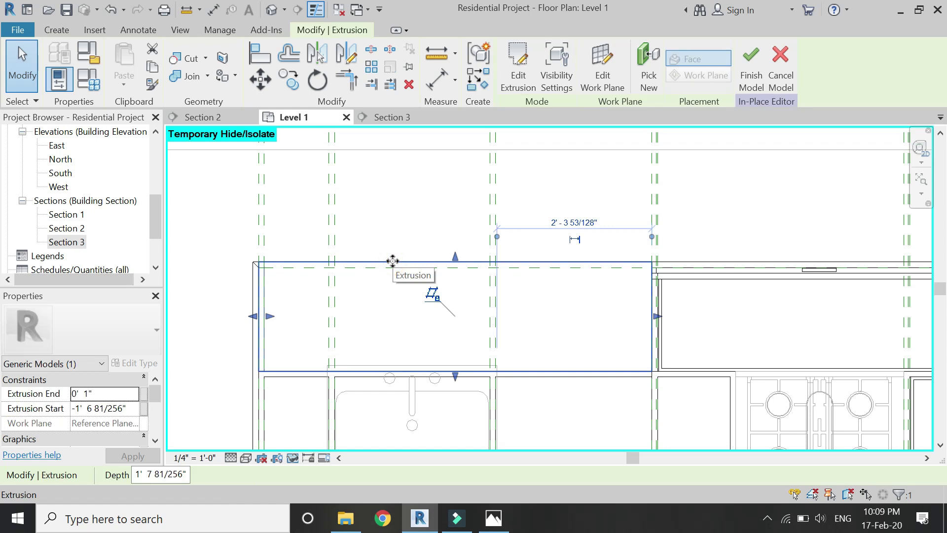
scroll(407, 261, up, 2)
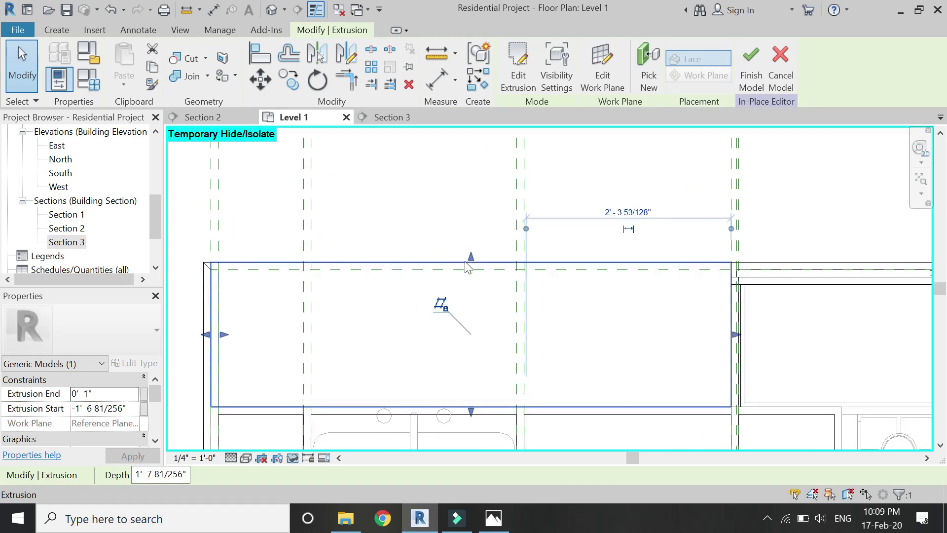
drag(472, 258, 469, 268)
click(444, 298)
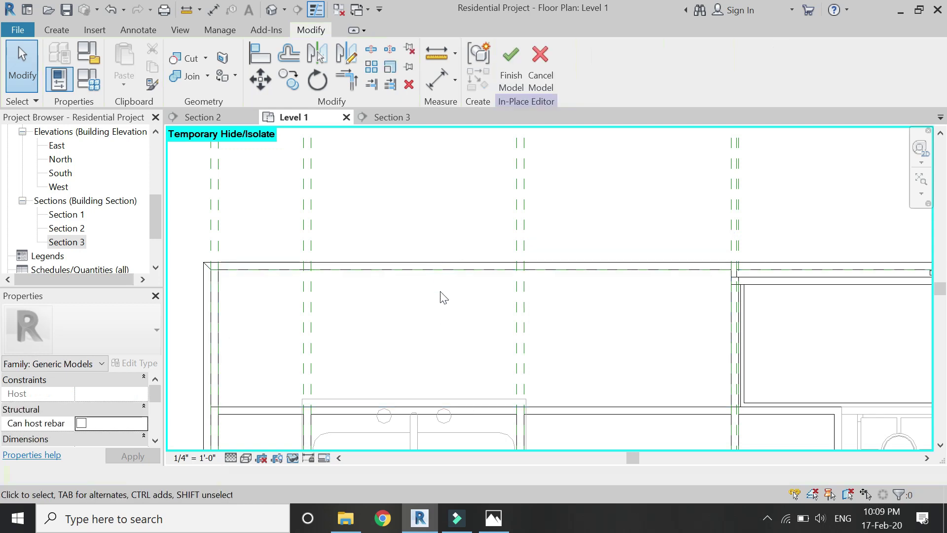
scroll(456, 402, down, 3)
click(56, 30)
Start a new extrusion with Level : Level 1 as its work plane
click(130, 78)
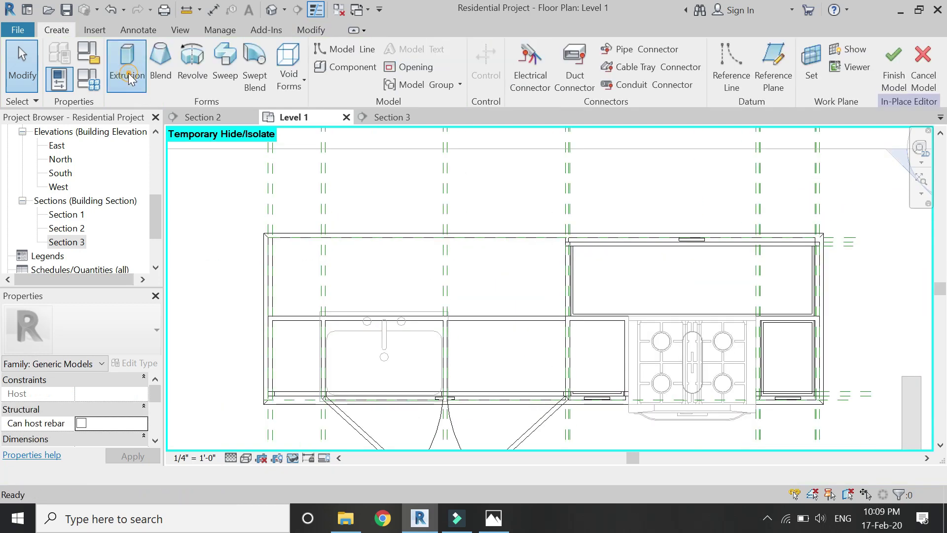
click(641, 65)
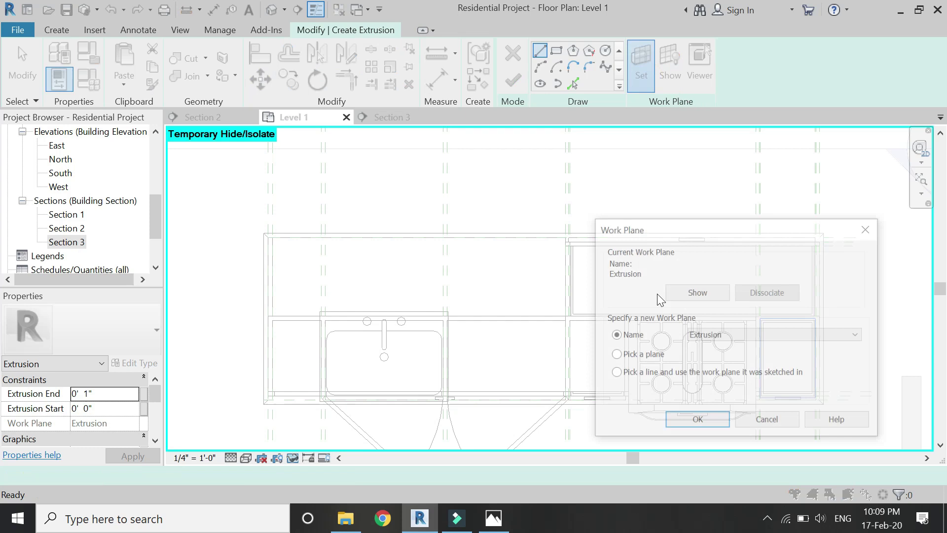
click(710, 334)
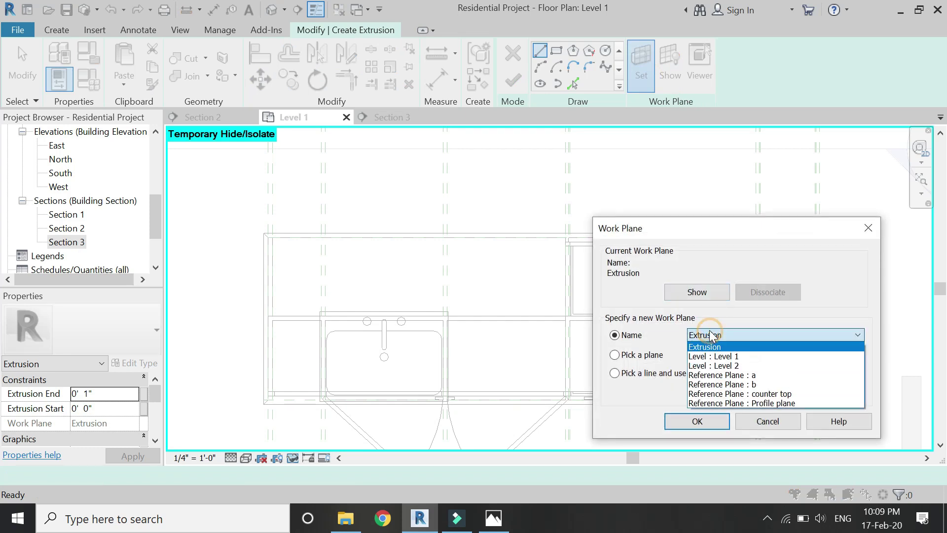
click(715, 357)
click(696, 421)
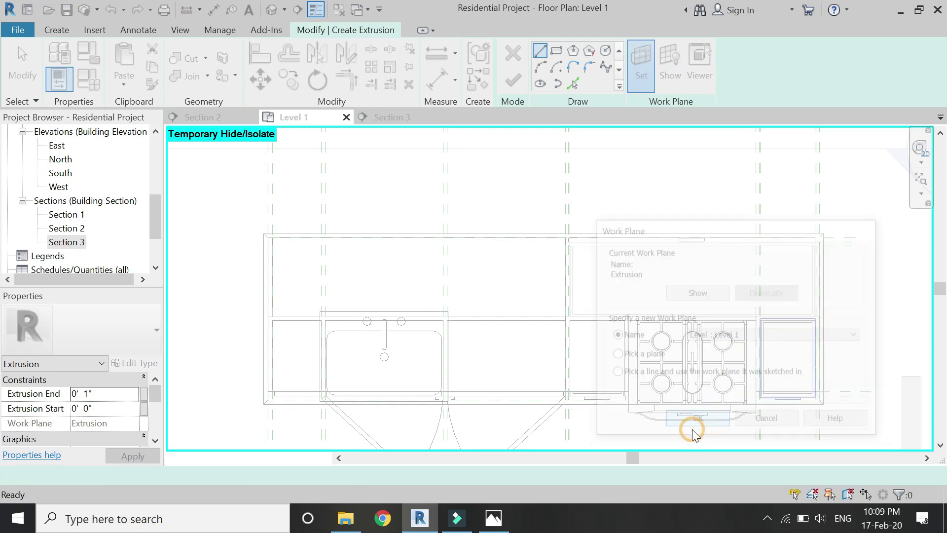
Trace the counter outline from its lower-left corner to the right end and back corner
scroll(266, 397, up, 3)
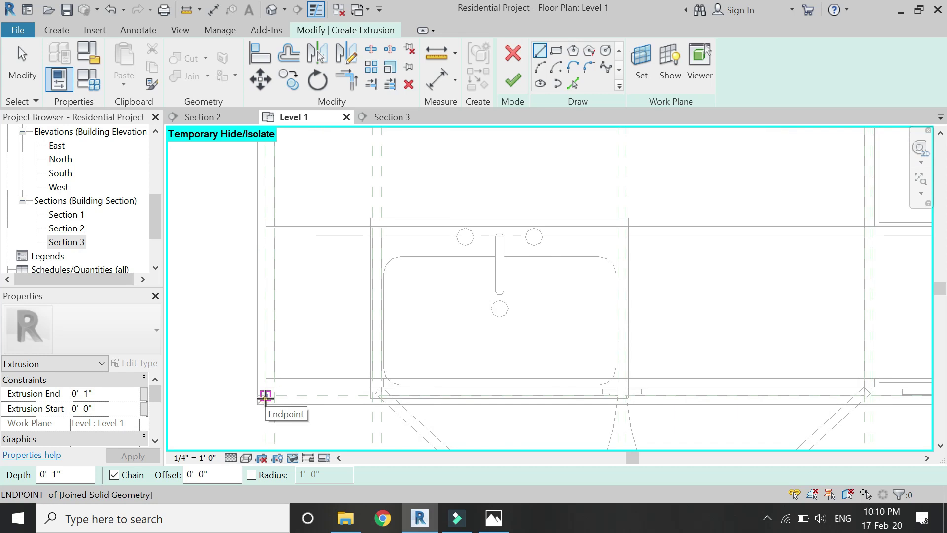
click(265, 399)
scroll(266, 400, down, 2)
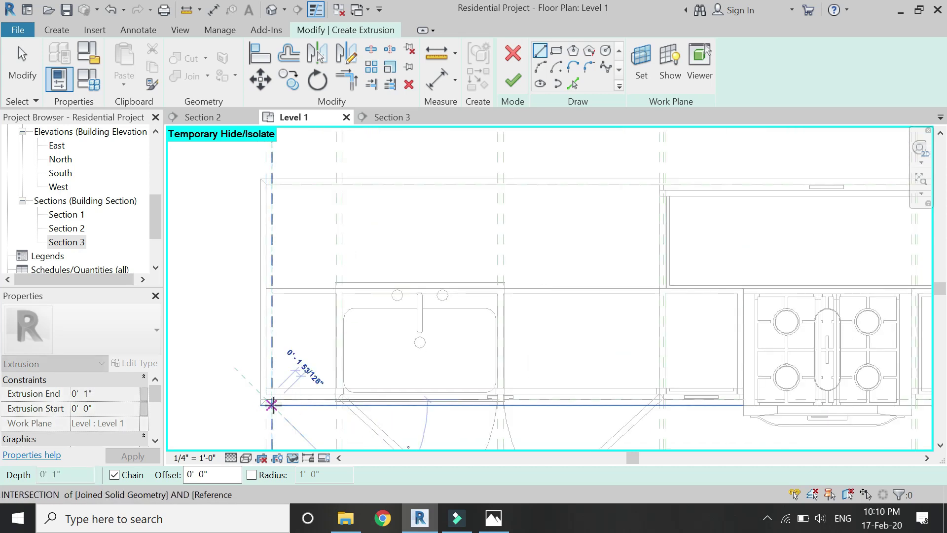
scroll(272, 405, down, 2)
scroll(747, 400, up, 4)
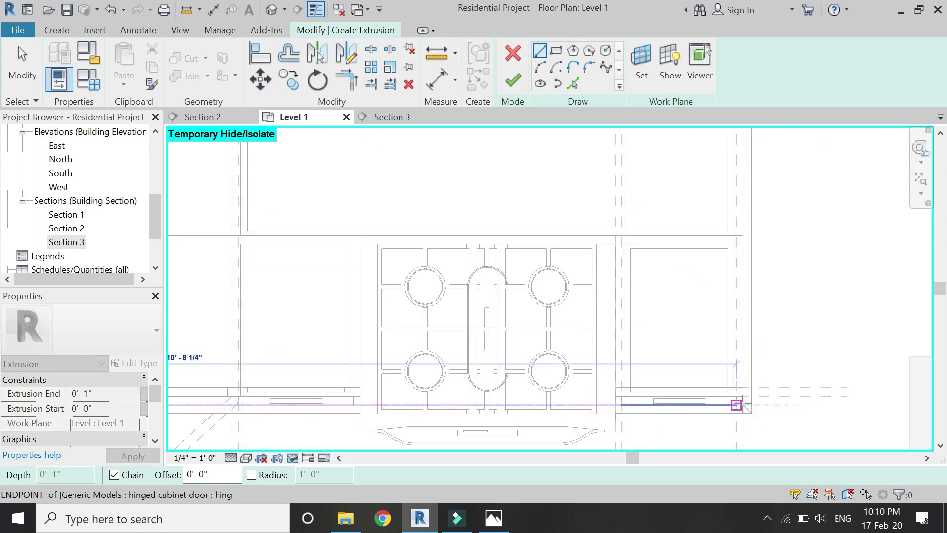
scroll(743, 406, up, 2)
click(729, 426)
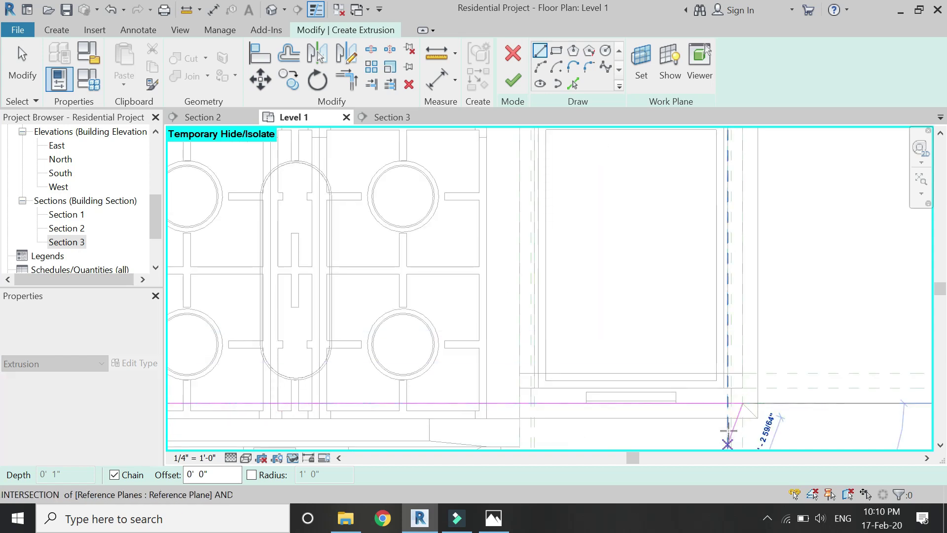
scroll(730, 426, down, 4)
scroll(730, 239, up, 3)
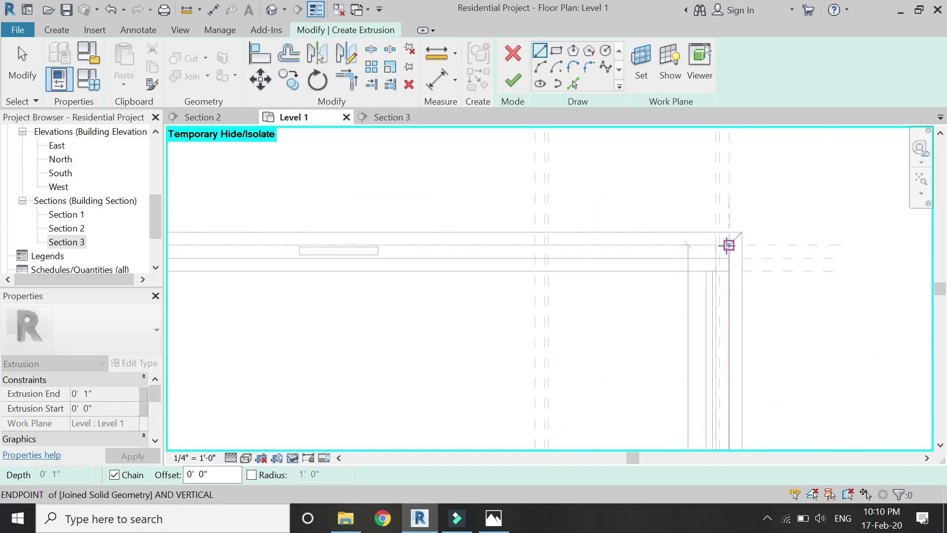
click(792, 252)
Draw the stepped back edge, close the loop, and set Extrusion End to 3
scroll(809, 254, down, 2)
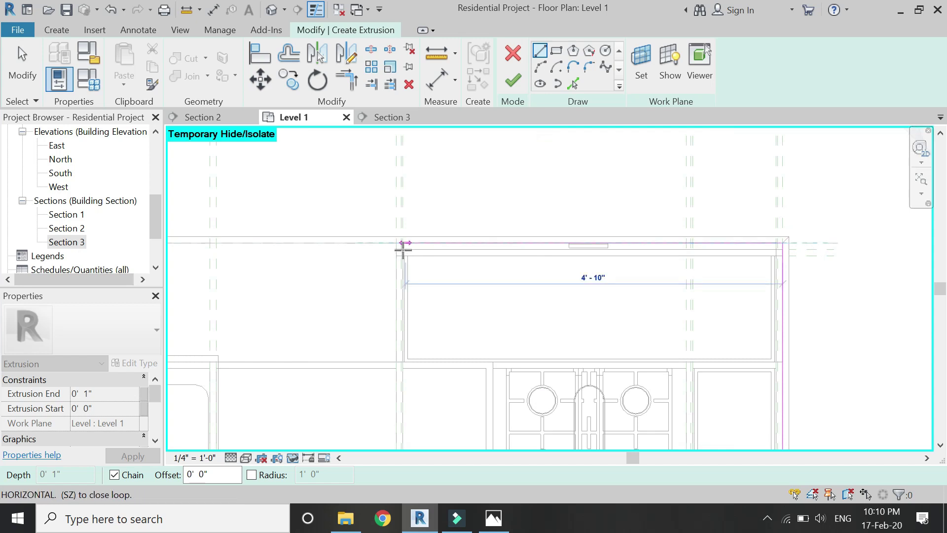
scroll(405, 246, up, 3)
scroll(592, 233, down, 2)
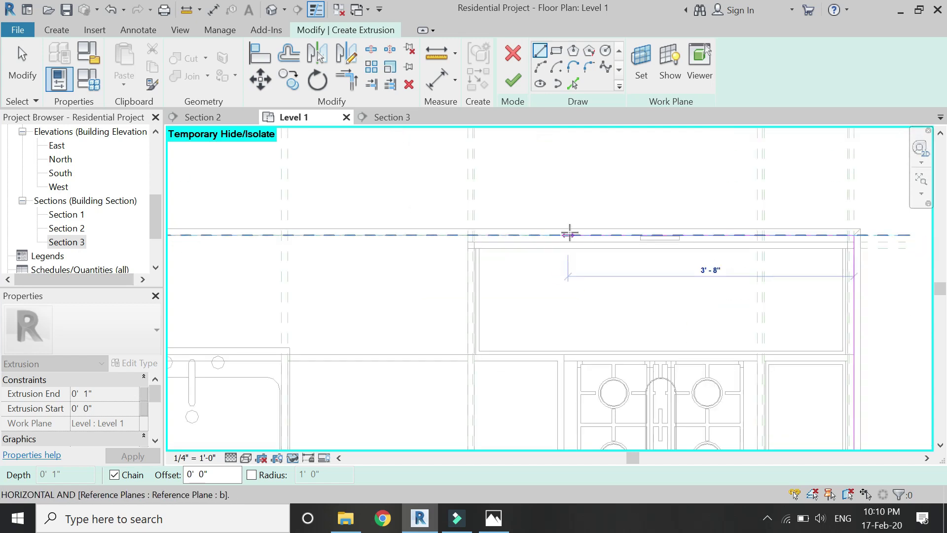
scroll(457, 235, up, 1)
scroll(459, 236, down, 1)
scroll(466, 240, up, 3)
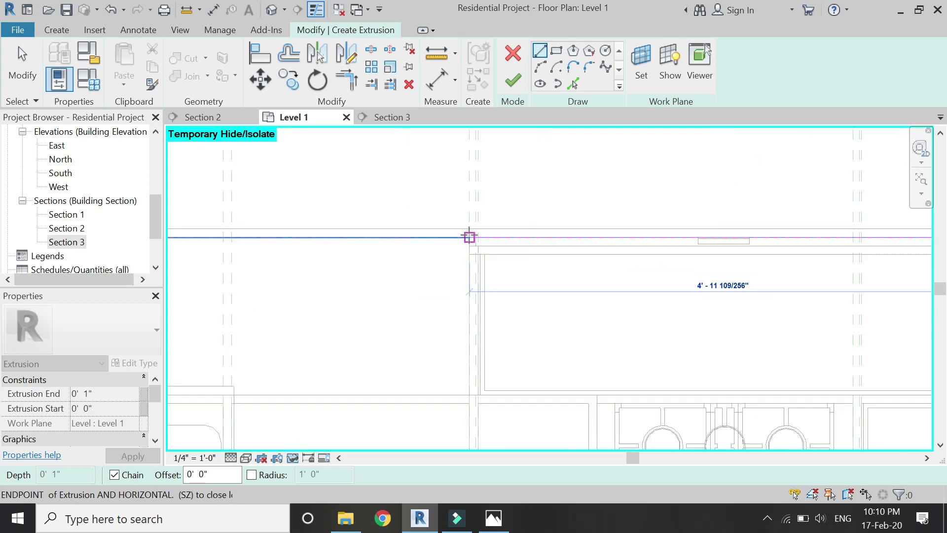
click(469, 242)
scroll(686, 185, down, 2)
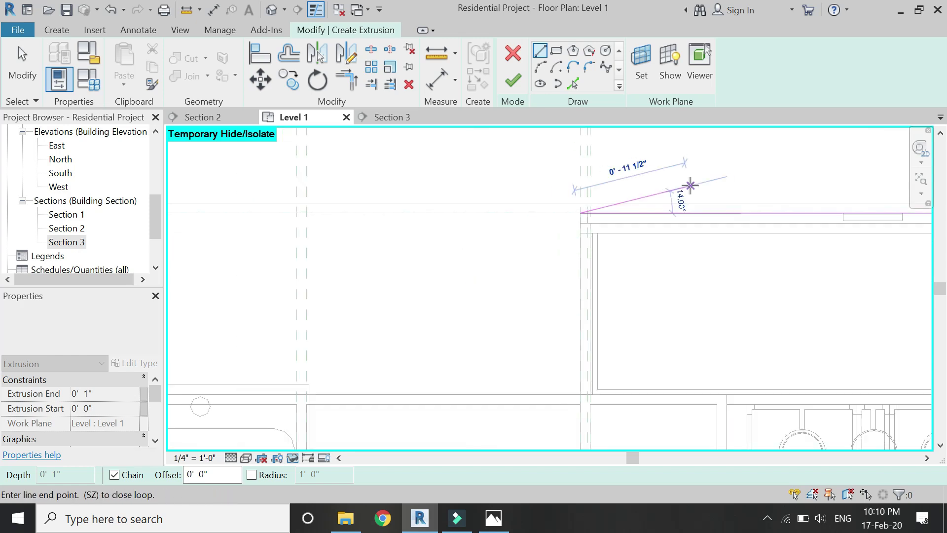
click(651, 358)
scroll(652, 358, down, 2)
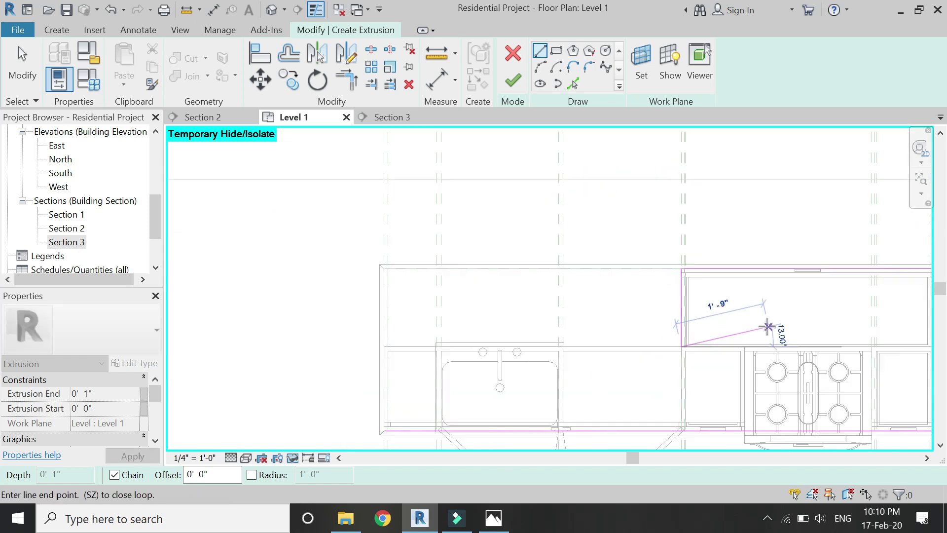
scroll(434, 351, up, 3)
scroll(435, 336, up, 1)
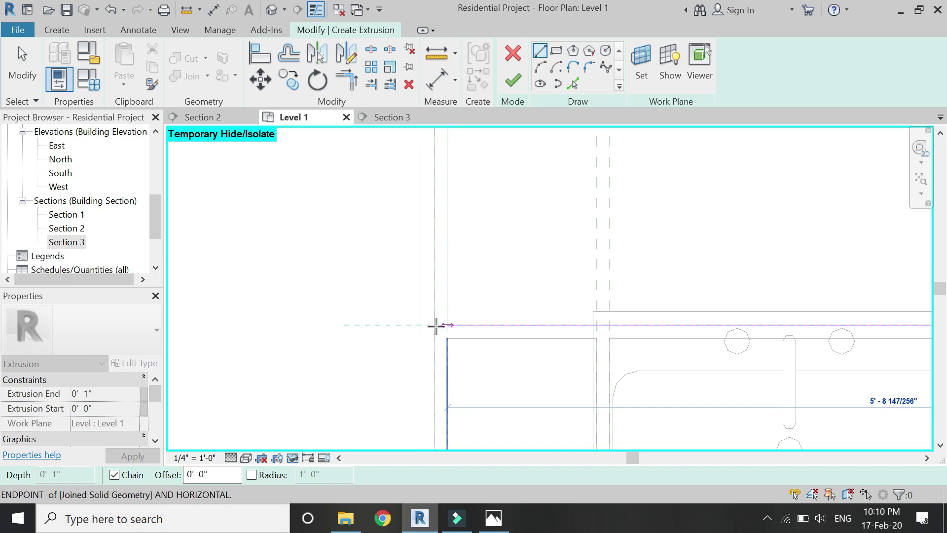
click(434, 325)
scroll(447, 316, down, 2)
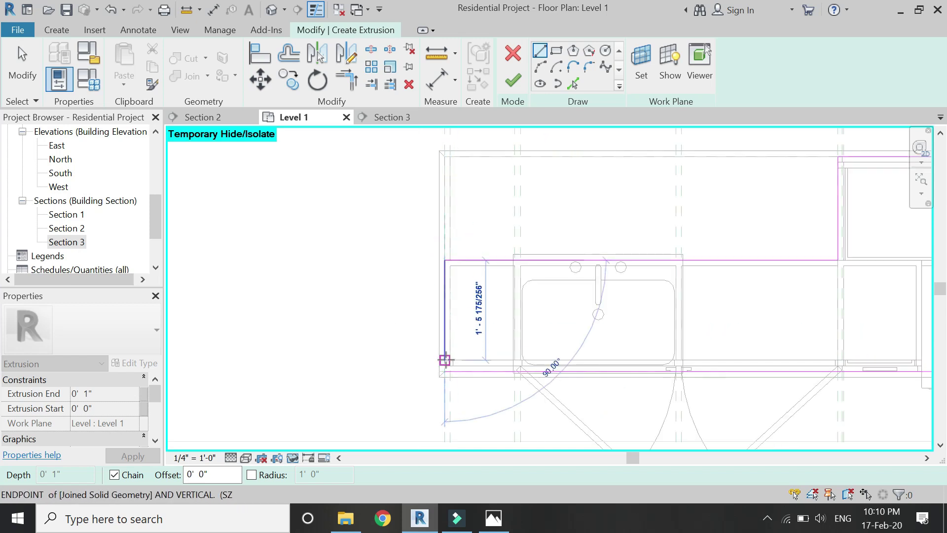
scroll(442, 374, up, 1)
click(442, 380)
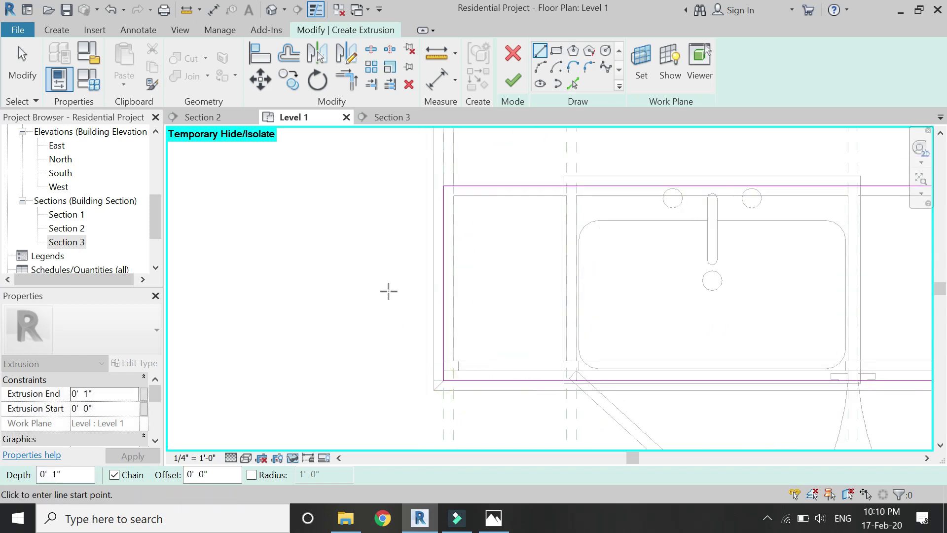
key(Escape)
click(119, 398)
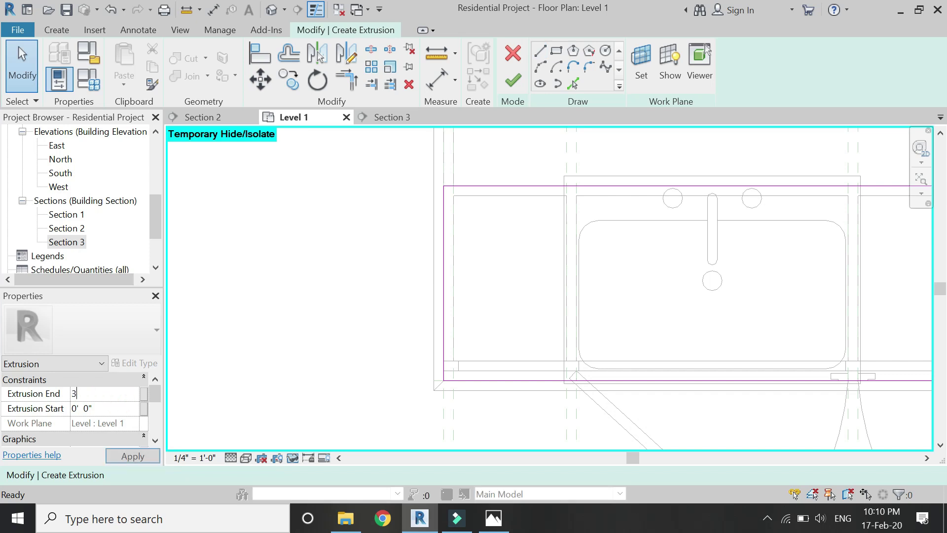
Finish the 3" counter-top extrusion, check it in Section 3, then finish the in-place model
click(513, 80)
click(371, 118)
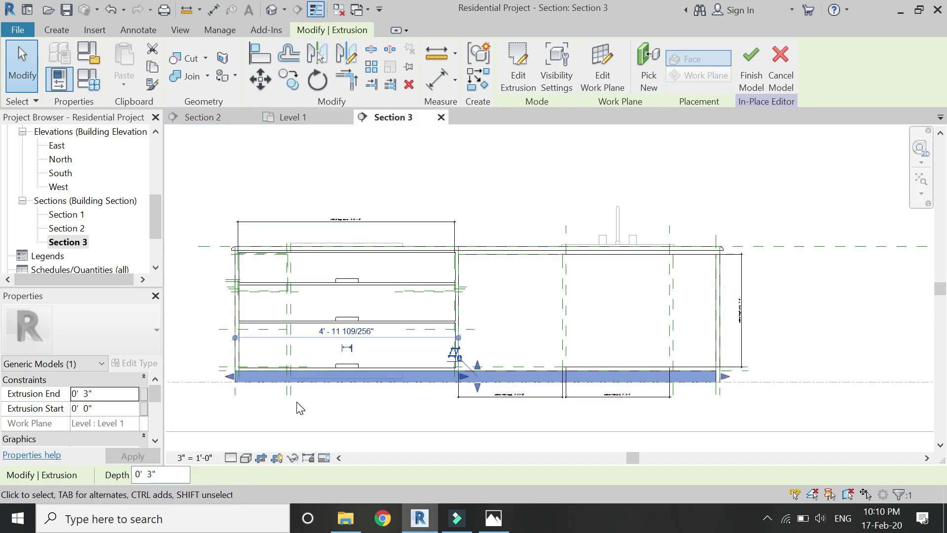
key(Escape)
click(290, 118)
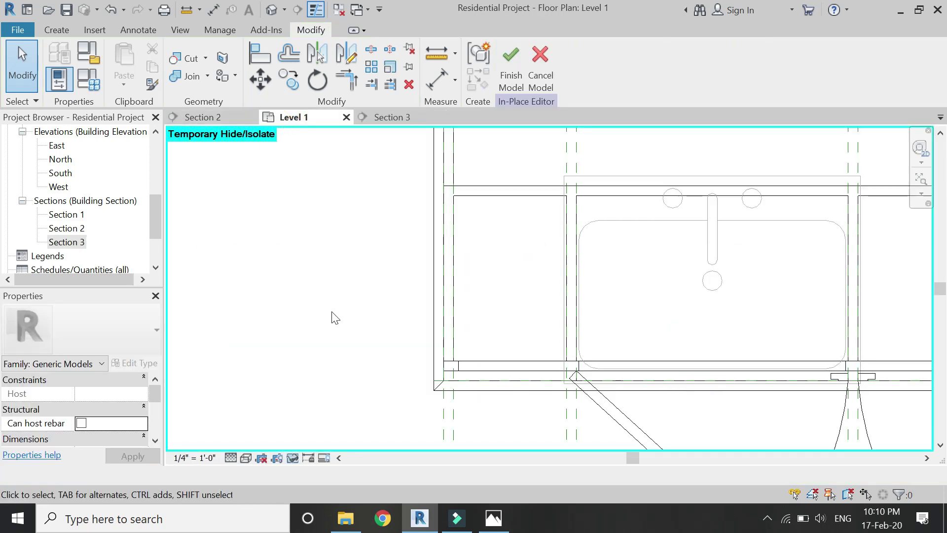
click(519, 91)
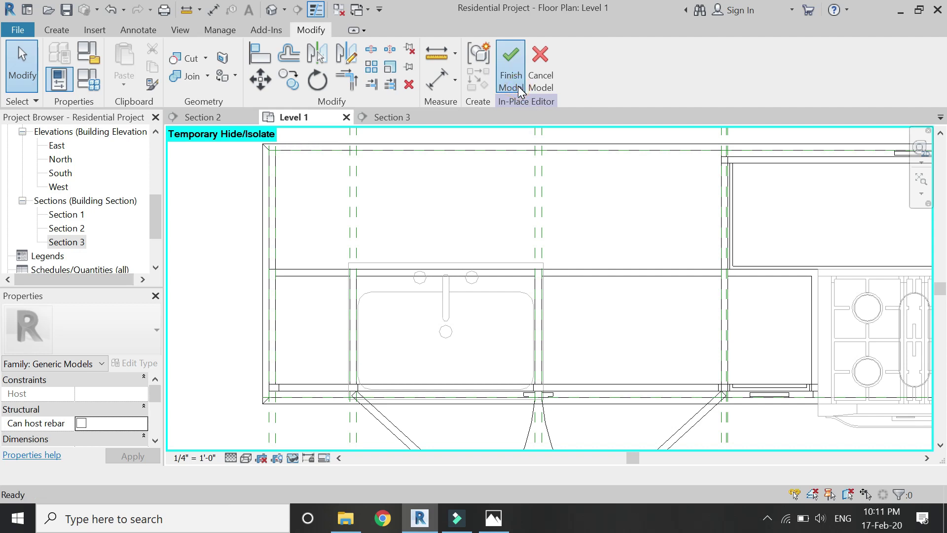
scroll(353, 396, up, 5)
click(374, 320)
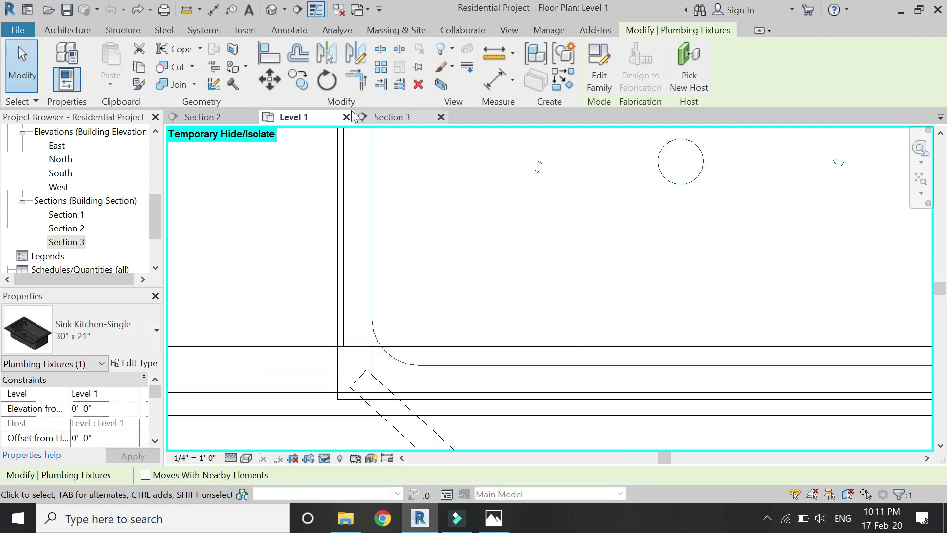
Move the kitchen sink onto the counter corner
click(276, 87)
click(337, 399)
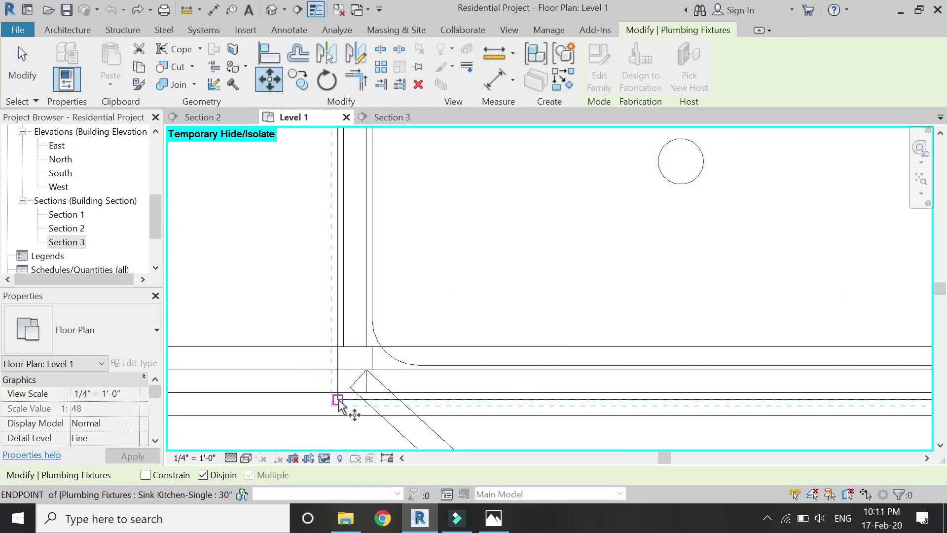
scroll(408, 372, down, 4)
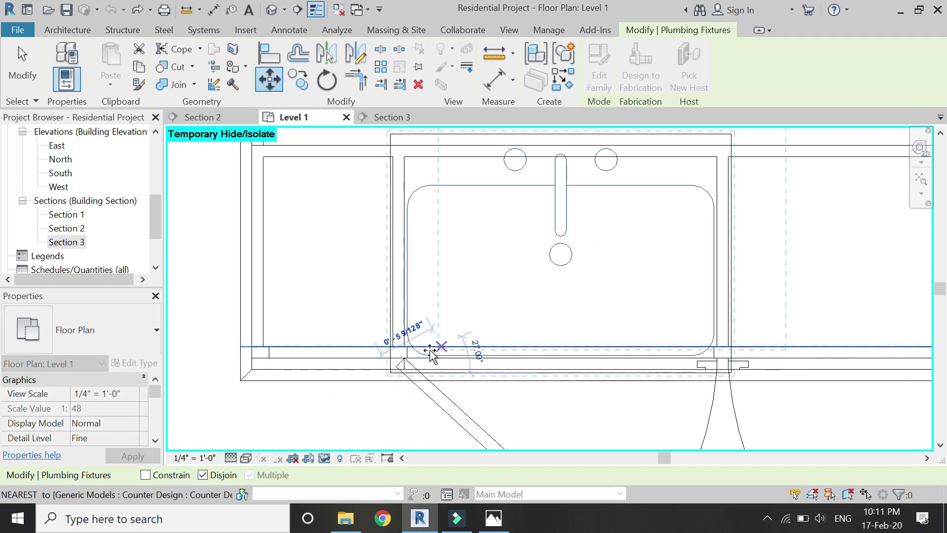
scroll(431, 352, up, 5)
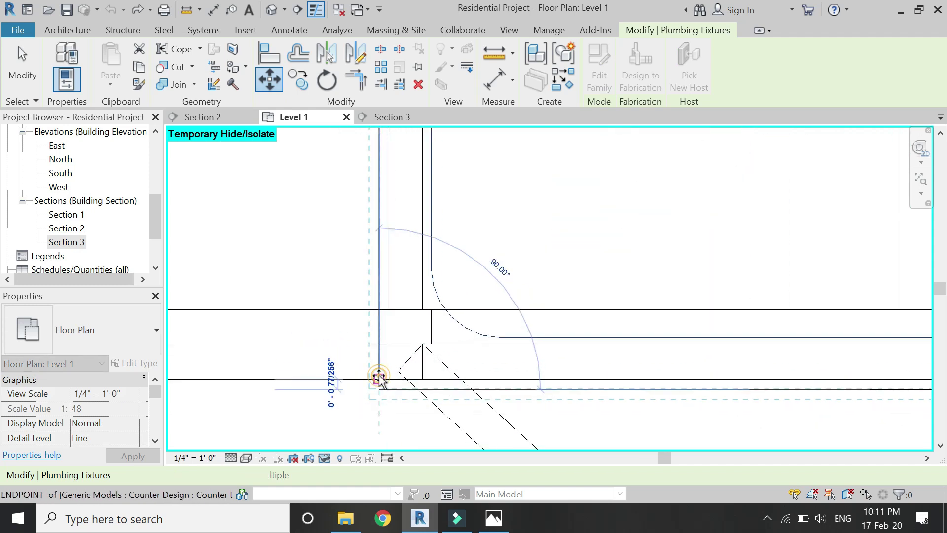
click(379, 378)
scroll(356, 411, down, 3)
scroll(457, 187, up, 2)
key(Escape)
Change the sink type's Depth to 1' 6"
click(456, 187)
click(123, 364)
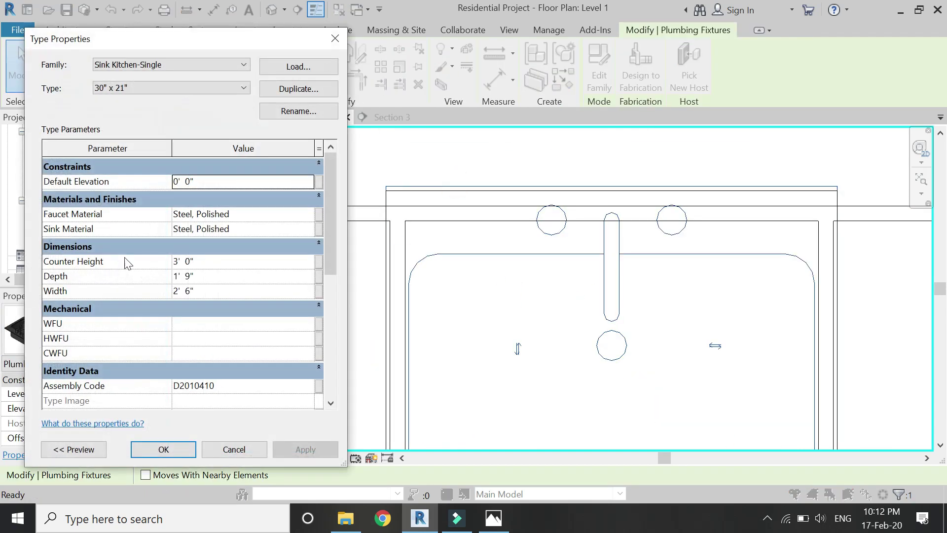
click(210, 277)
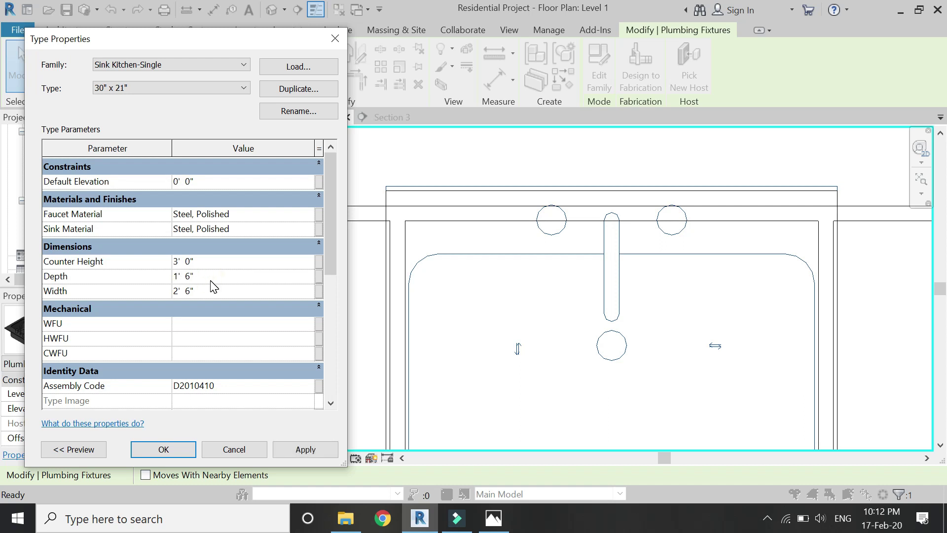
click(290, 444)
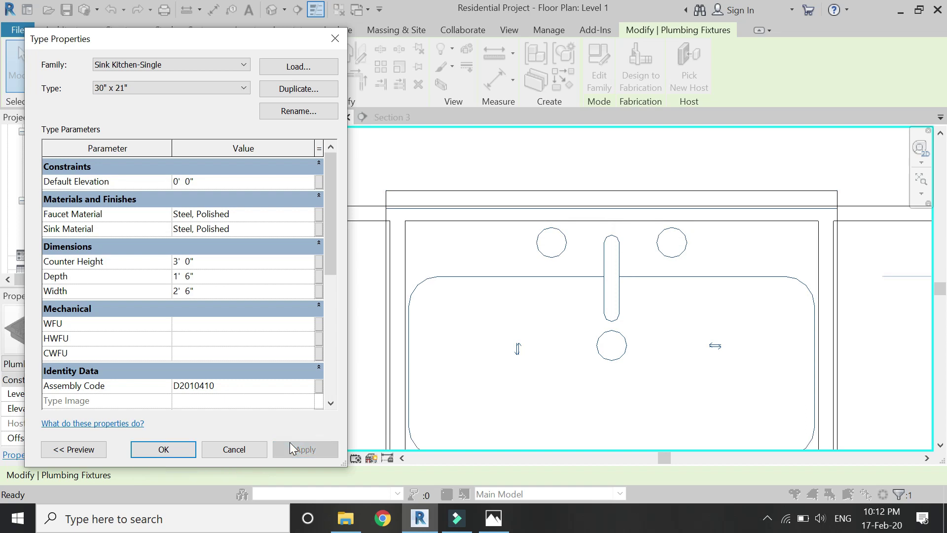
click(188, 450)
Reposition the resized sink against the counter corner and deselect it
scroll(469, 250, down, 3)
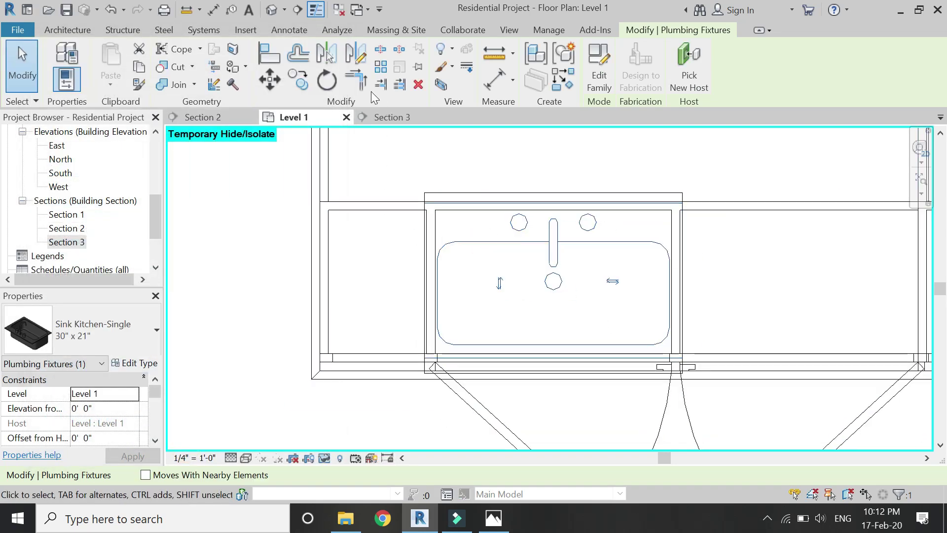
click(270, 79)
scroll(432, 375, up, 5)
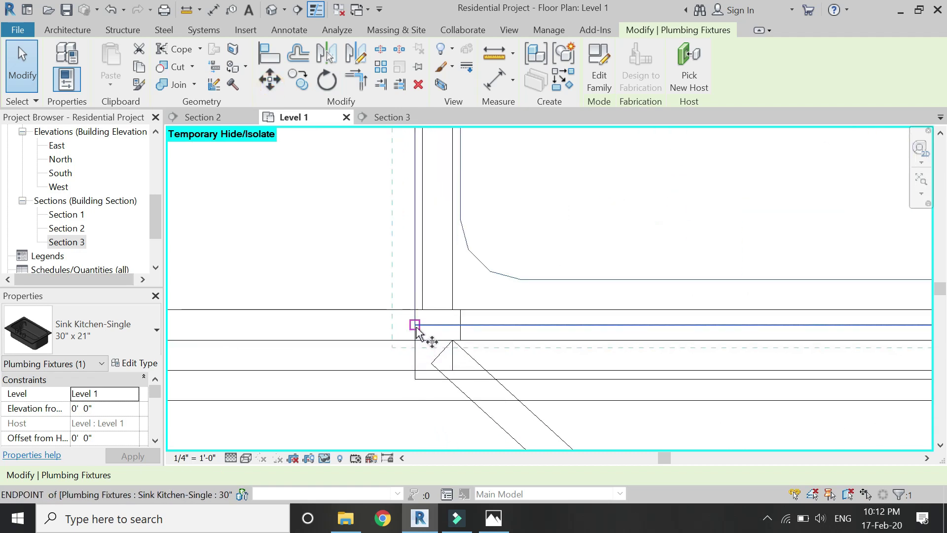
click(415, 324)
click(414, 364)
scroll(394, 417, down, 4)
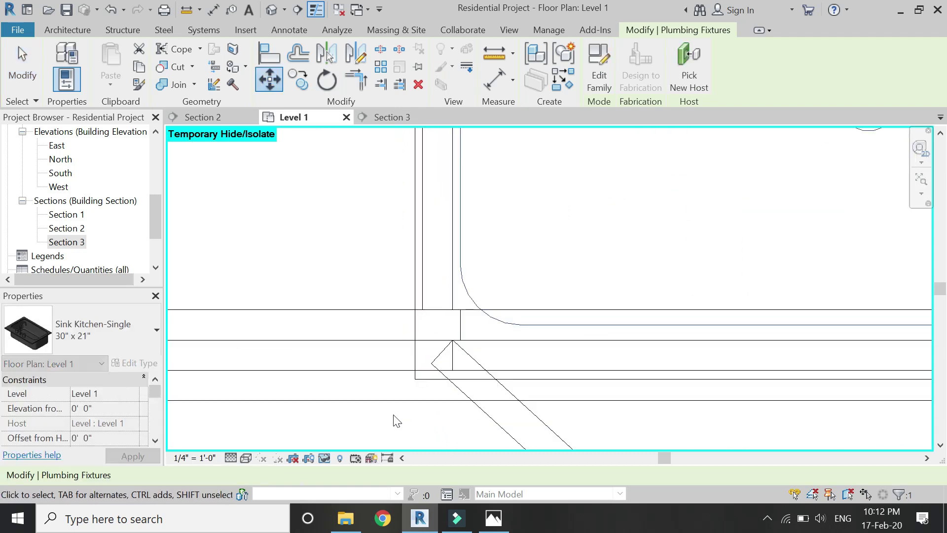
click(395, 420)
scroll(387, 408, down, 2)
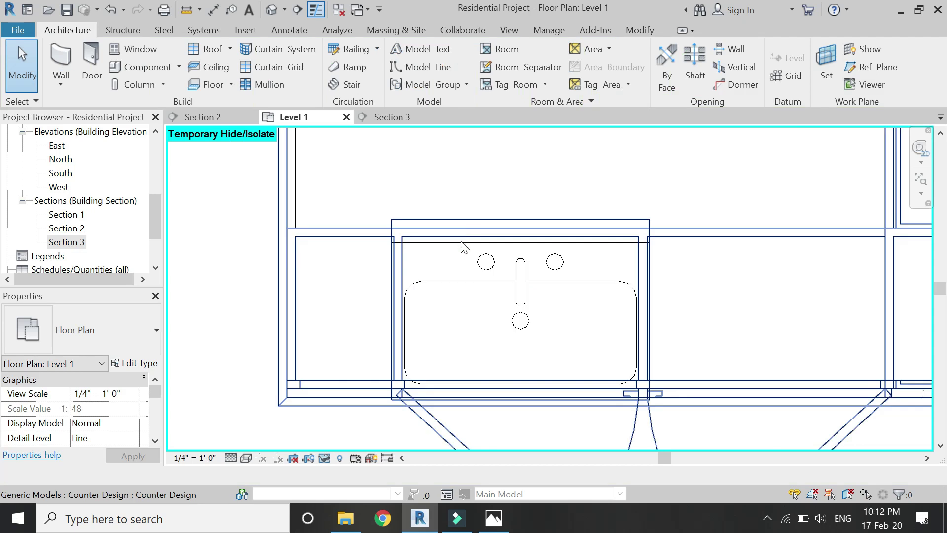
Edit the Counter Design model in place and pull one extrusion's edge to the sink's midpoint
click(470, 221)
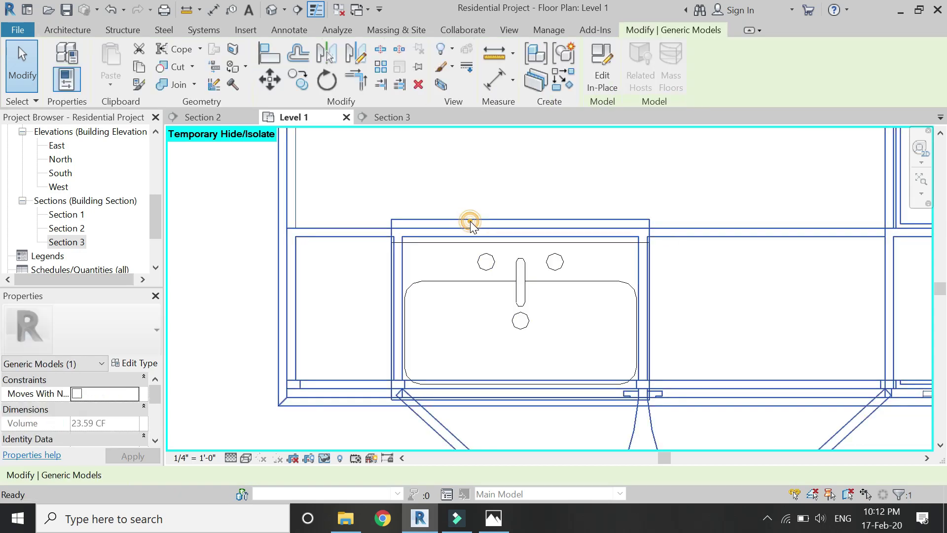
double_click(475, 226)
click(472, 220)
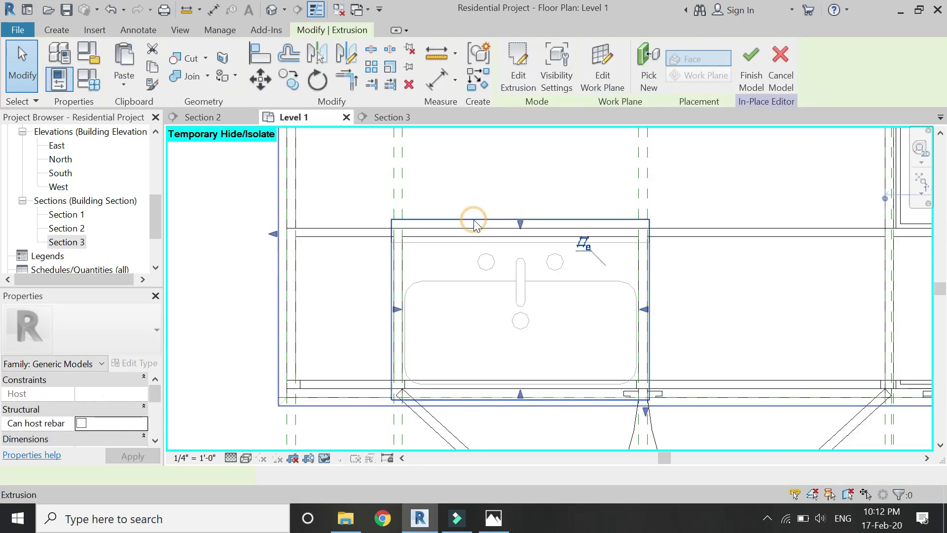
scroll(522, 227, up, 2)
mouse_move(538, 239)
mouse_down()
mouse_move(533, 264)
mouse_move(548, 248)
mouse_up()
scroll(533, 265, up, 1)
scroll(487, 239, down, 3)
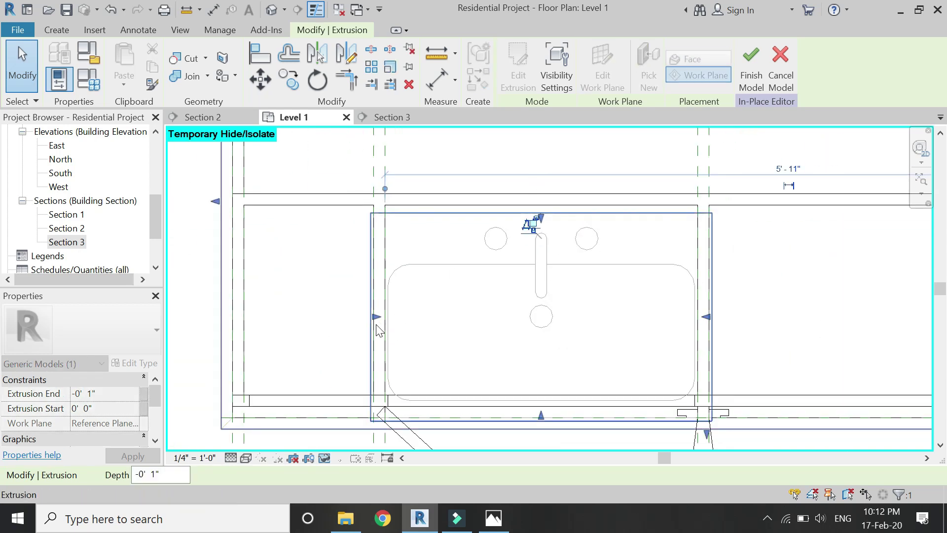
scroll(371, 313, up, 4)
scroll(394, 266, down, 2)
Align the solid counter extrusion's edge with the sink, then finish the model
click(414, 384)
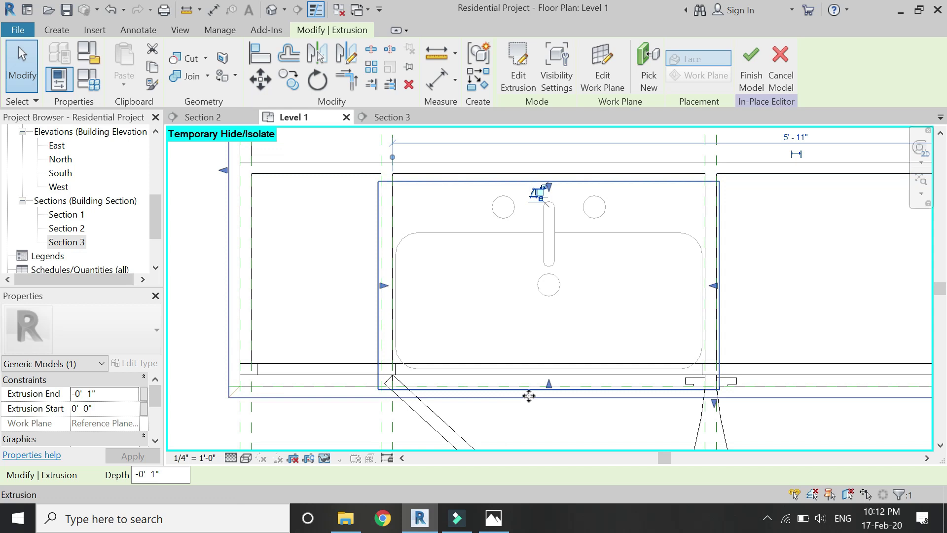
scroll(539, 408, up, 2)
scroll(553, 419, up, 2)
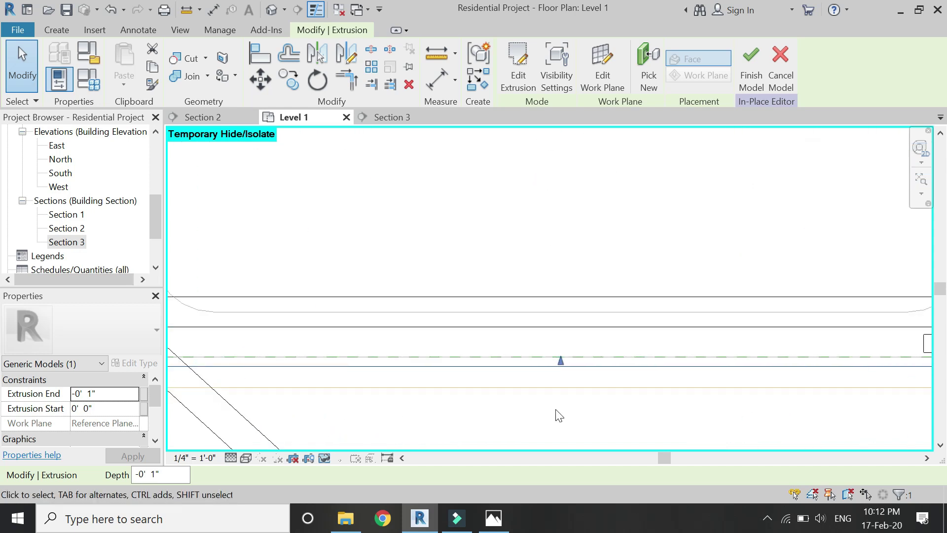
drag(561, 363, 562, 338)
scroll(560, 334, down, 2)
scroll(560, 333, down, 2)
click(378, 364)
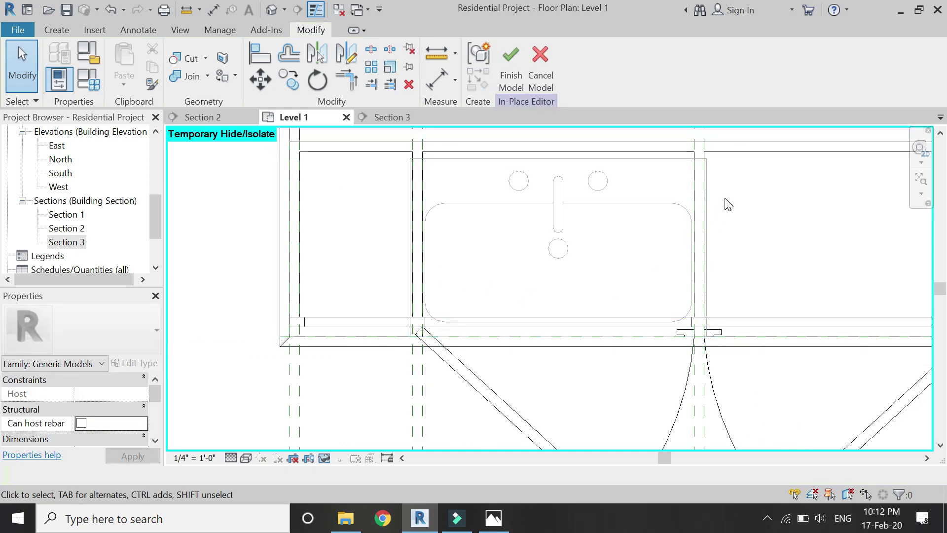
click(519, 74)
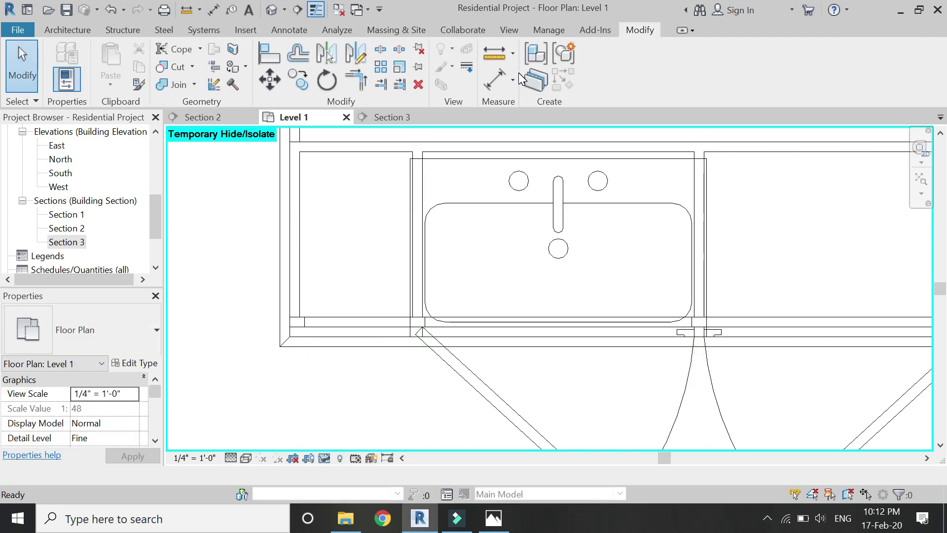
Switch the Level 1 plan to the Shaded visual style to inspect the counter
click(245, 458)
click(261, 399)
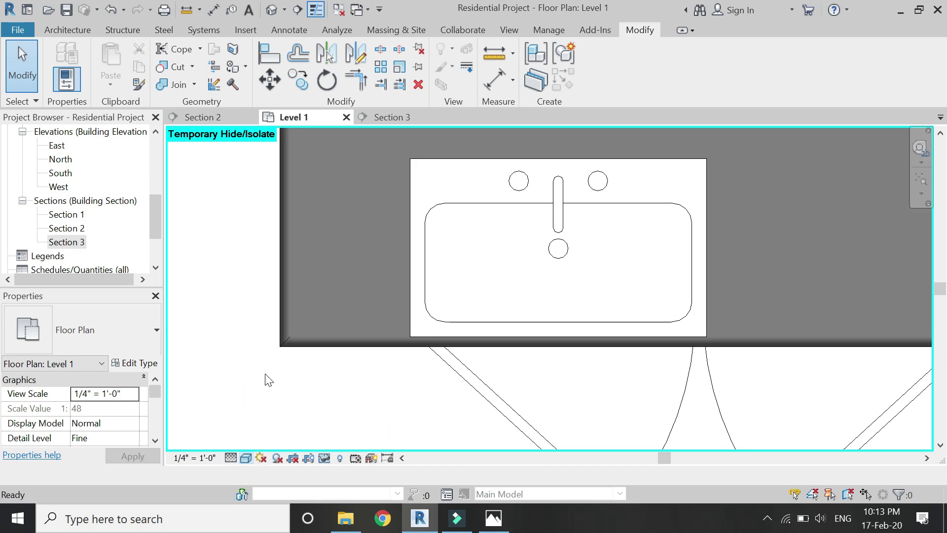
scroll(268, 380, down, 3)
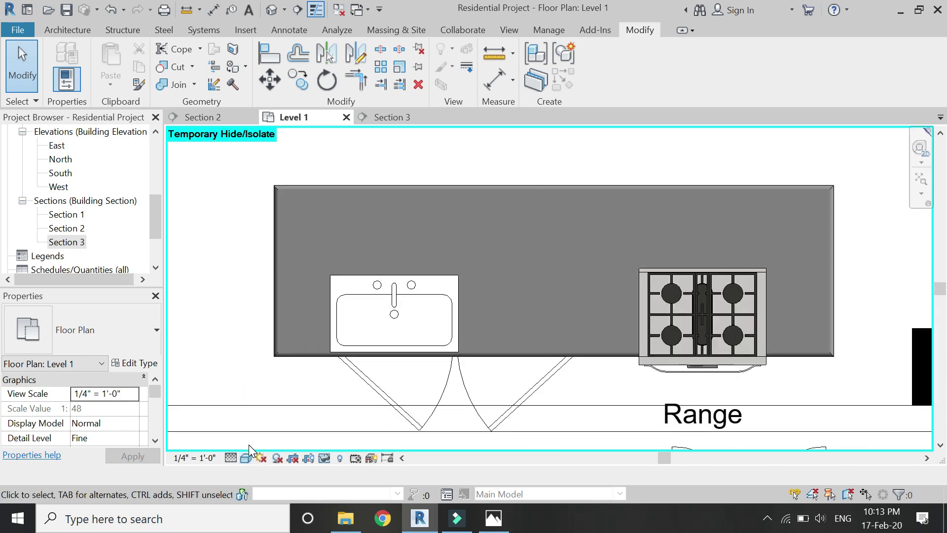
Return the plan to Hidden Line, zoom out, and bring up the Temporary Hide/Isolate options
click(245, 458)
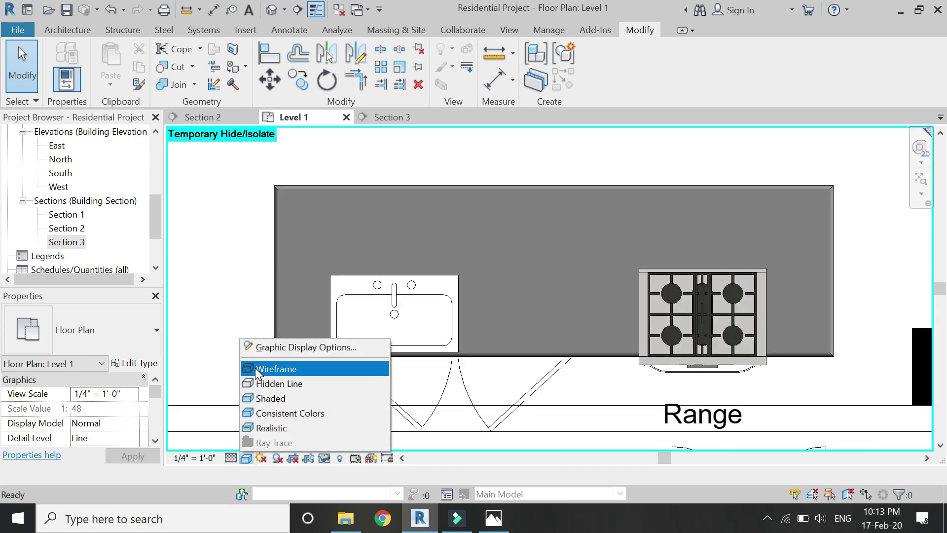
click(261, 384)
scroll(239, 283, down, 1)
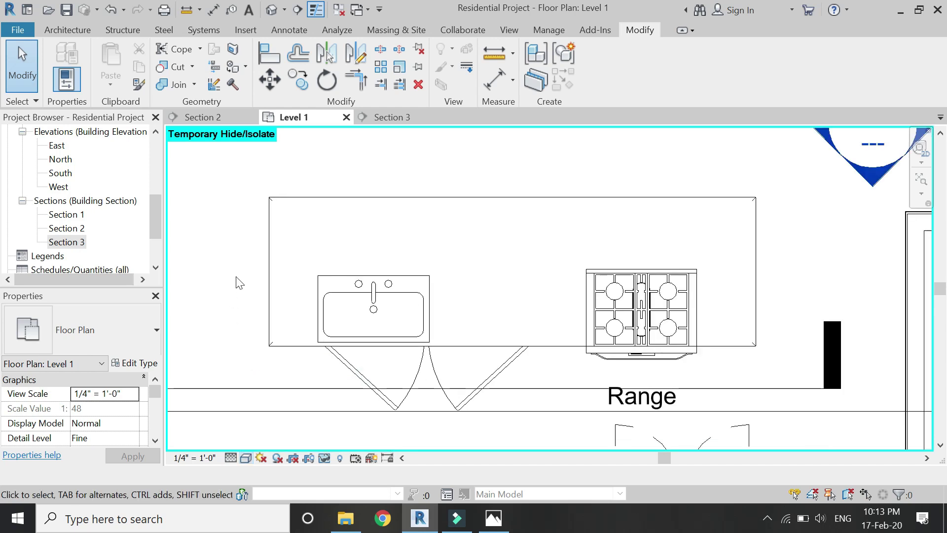
scroll(239, 282, down, 2)
scroll(351, 272, up, 1)
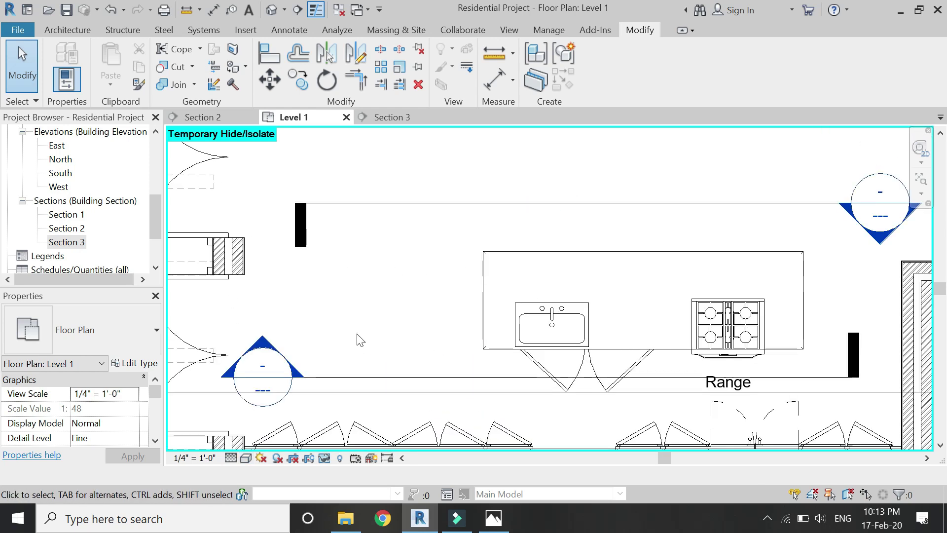
scroll(476, 261, down, 2)
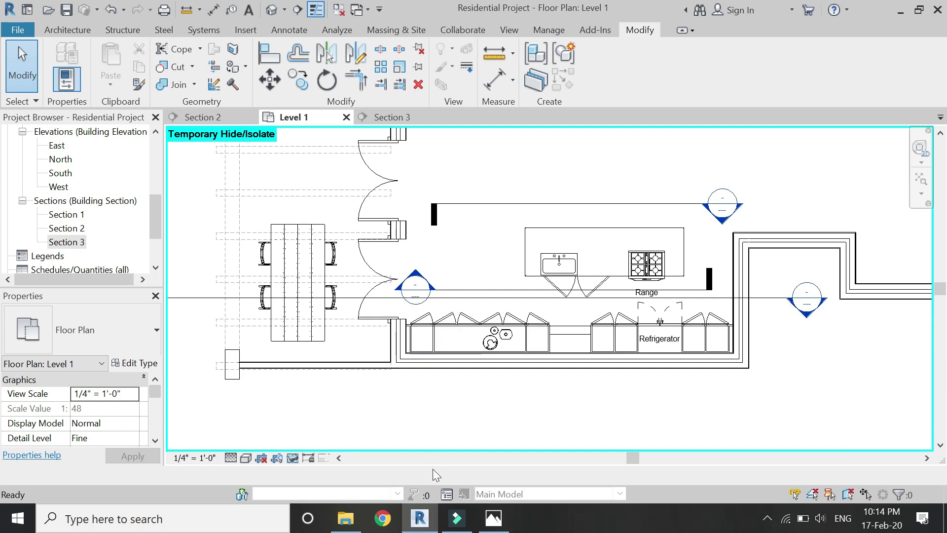
click(293, 458)
Reset temporary hide, then create a Generic Models in-place family named 'dining table (kitchen)'
click(311, 442)
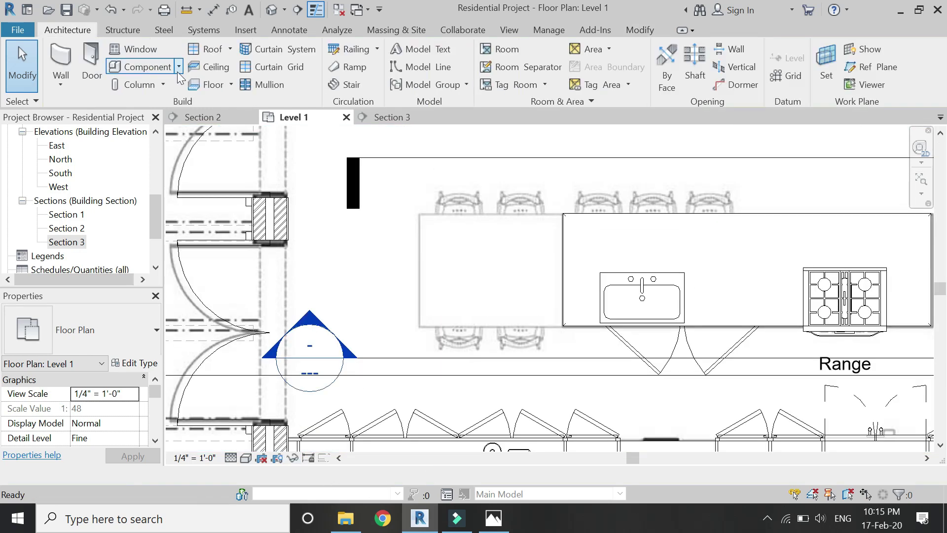
click(179, 67)
click(180, 121)
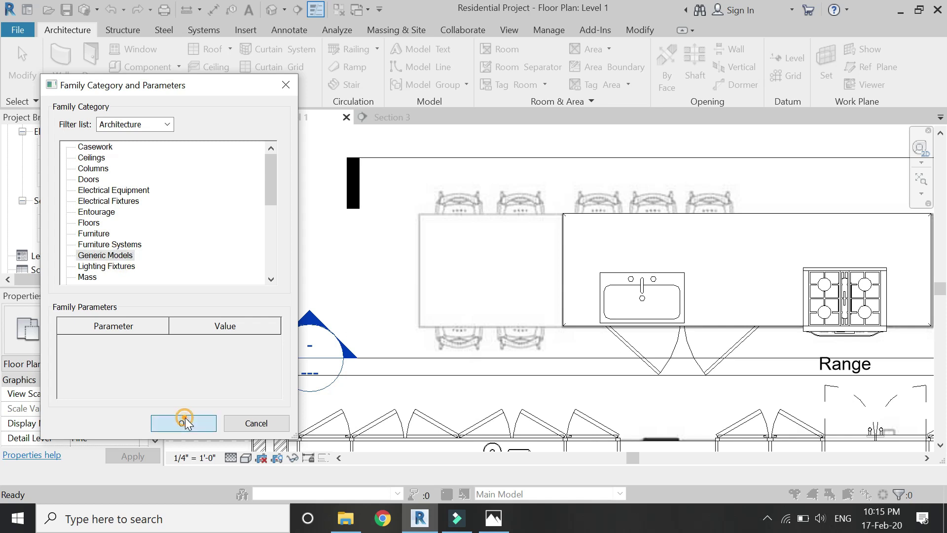
click(183, 422)
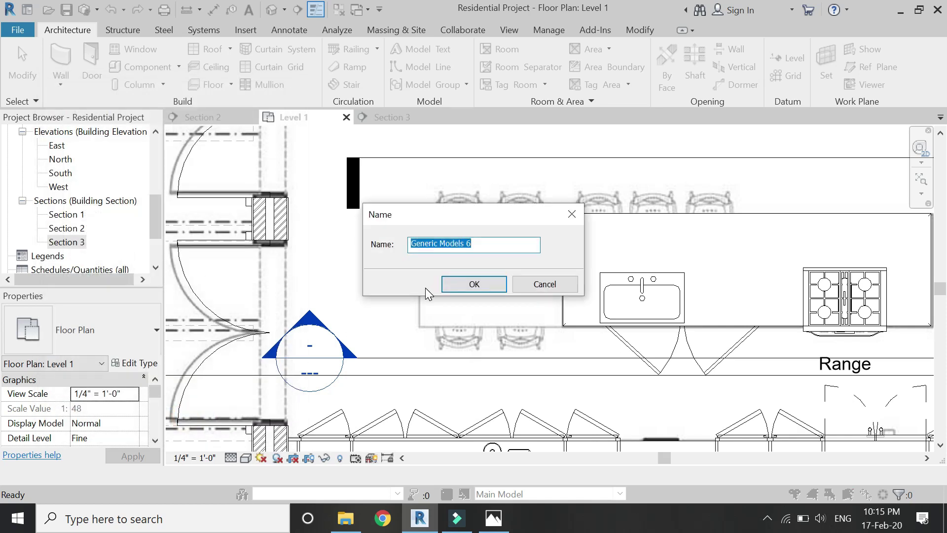
text(dining table (kitchen)
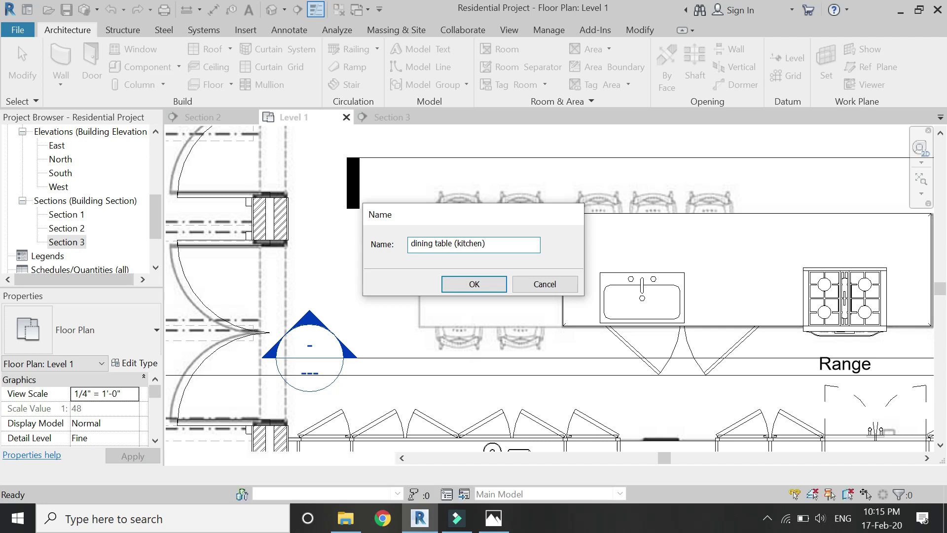
key(Return)
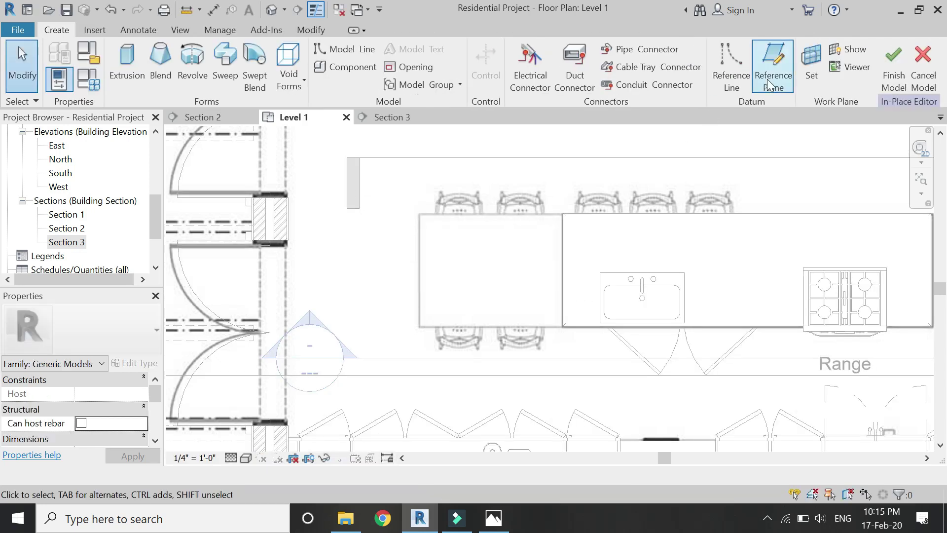
Draw and name a reference plane from the table corner to the counter's left end
click(563, 214)
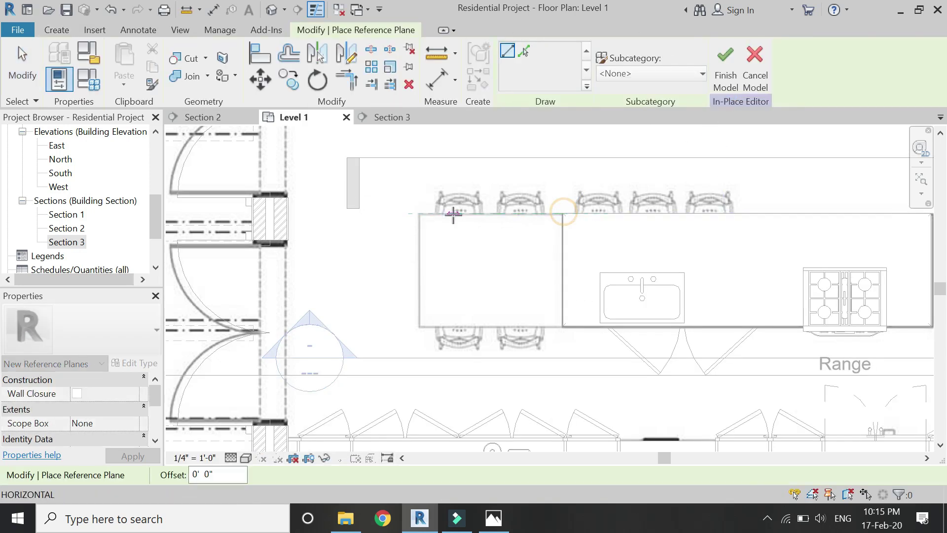
click(409, 212)
key(Escape)
key(Escape)
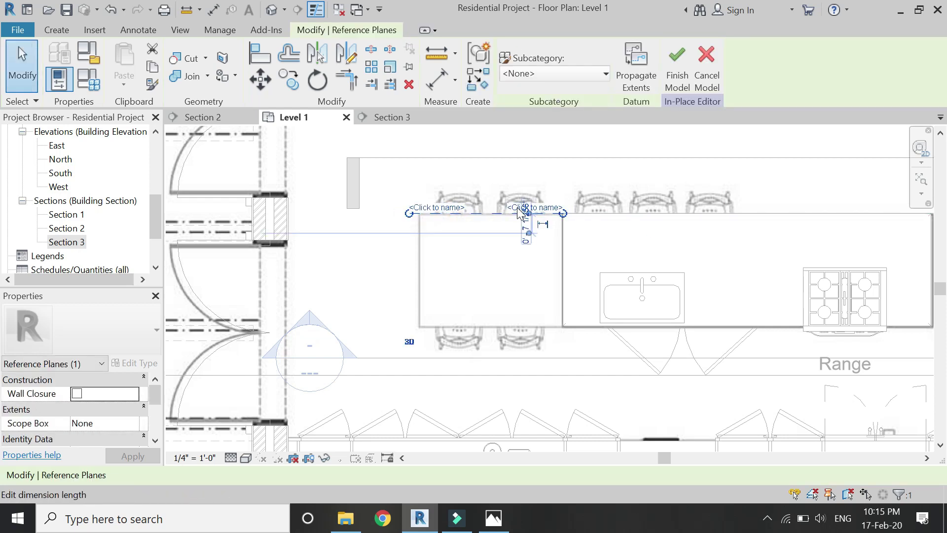
click(438, 208)
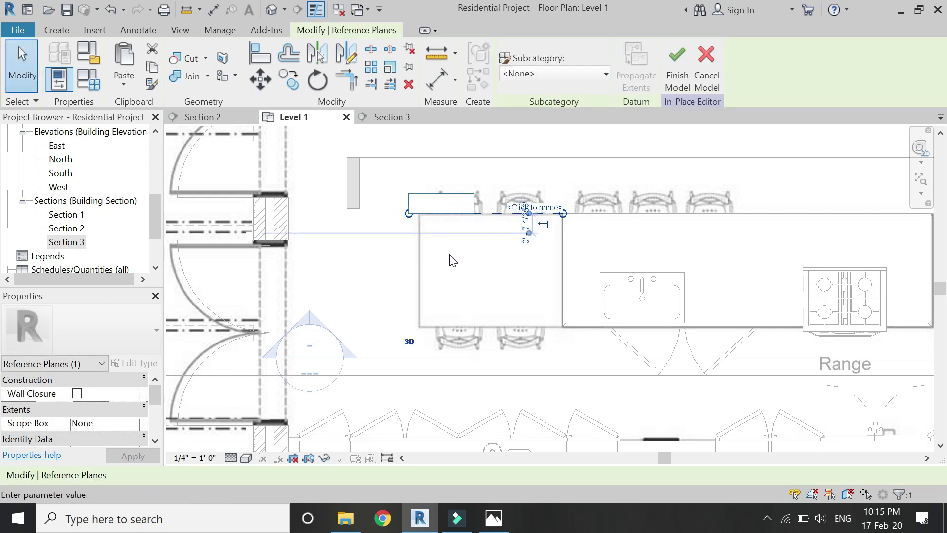
click(471, 279)
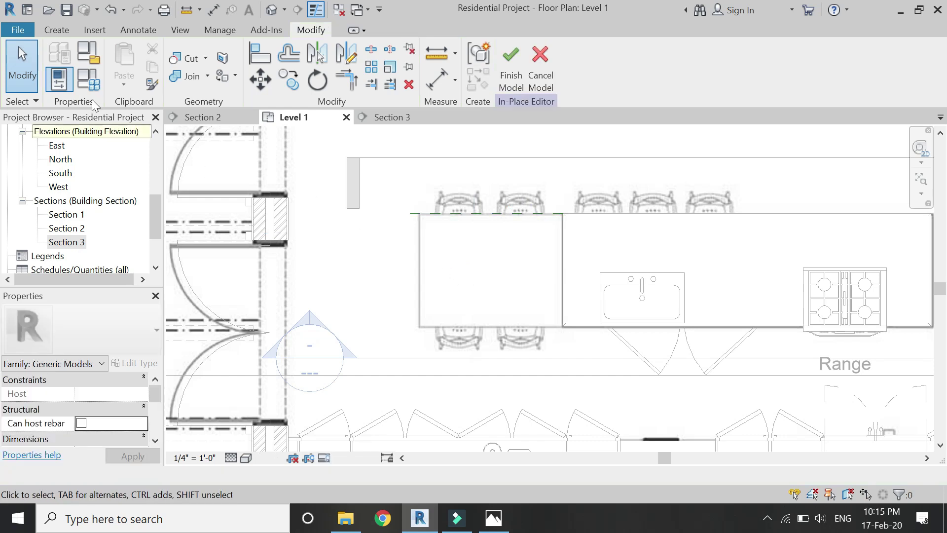
Start a solid extrusion with Level 1 as its work plane
click(57, 29)
click(127, 73)
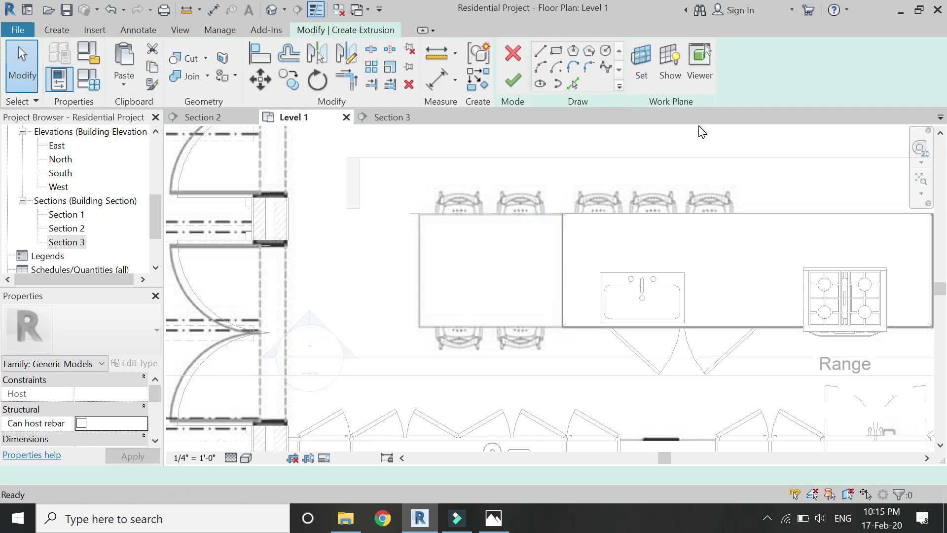
click(642, 65)
click(697, 336)
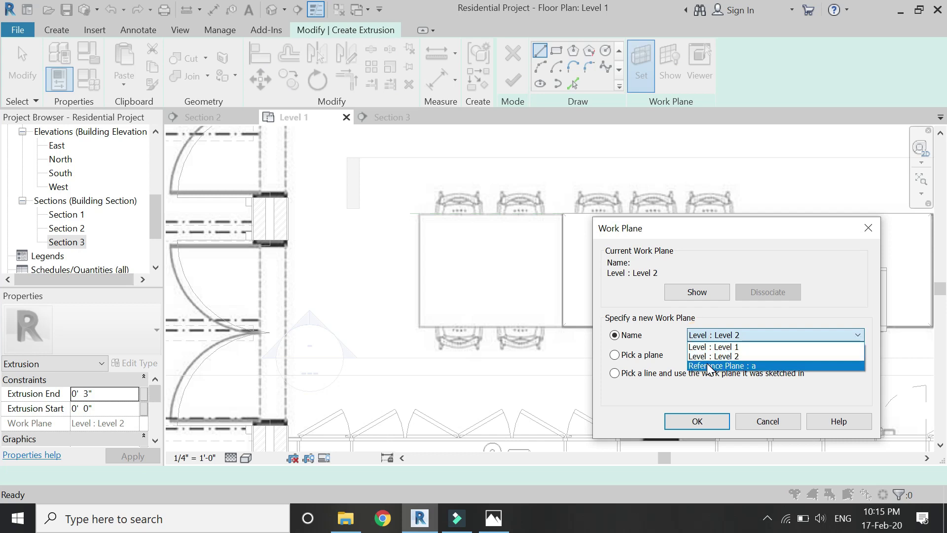
click(705, 347)
click(697, 421)
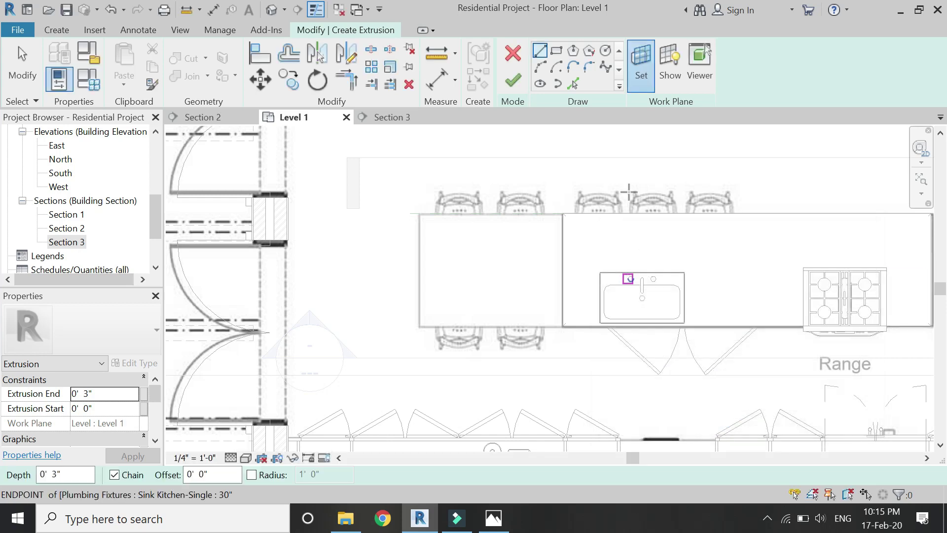
Sketch the table rectangle from the counter endpoint to lower left and finish the extrusion
click(557, 51)
scroll(568, 215, up, 1)
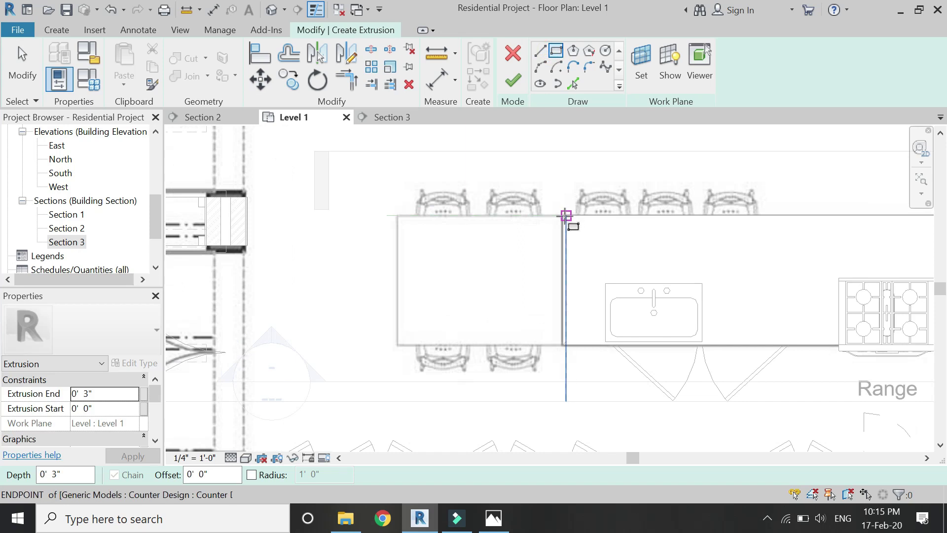
click(563, 215)
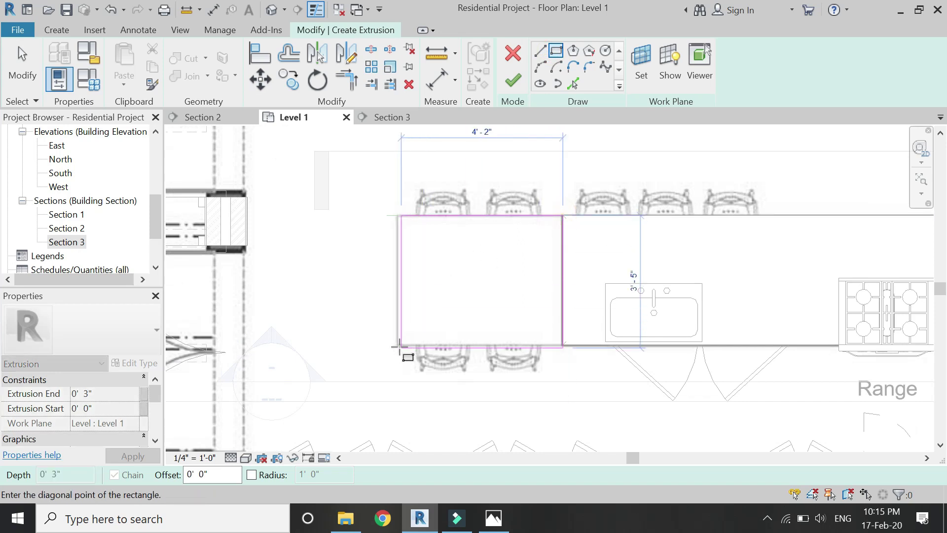
scroll(397, 344, up, 2)
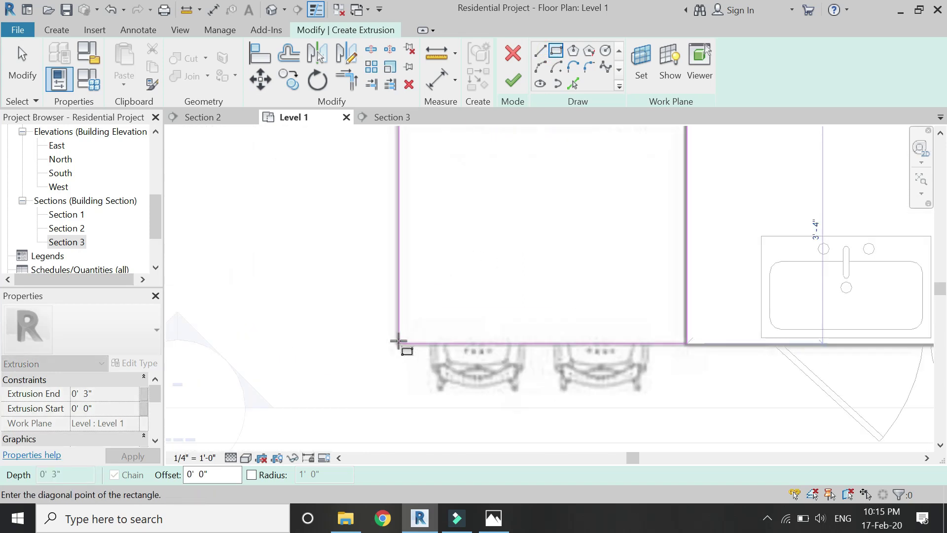
click(398, 343)
scroll(400, 344, down, 3)
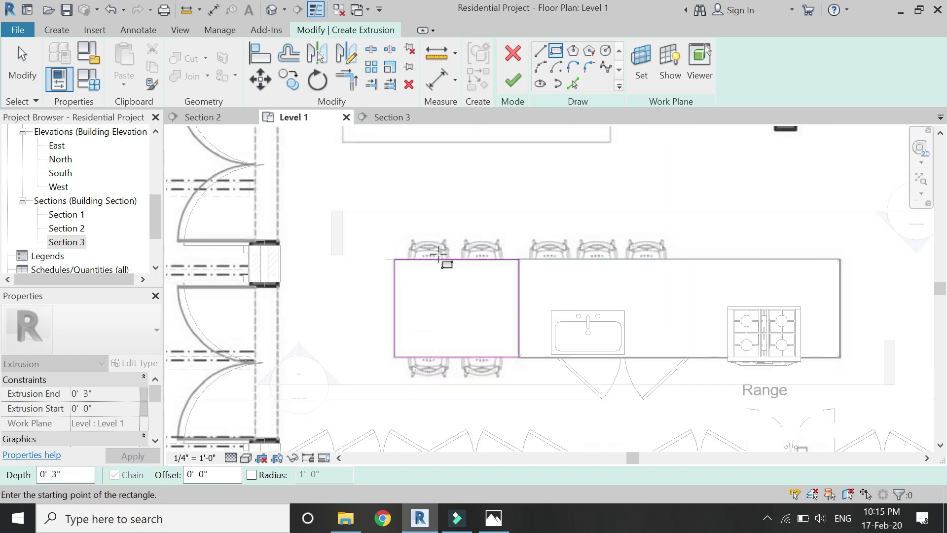
key(Escape)
click(514, 81)
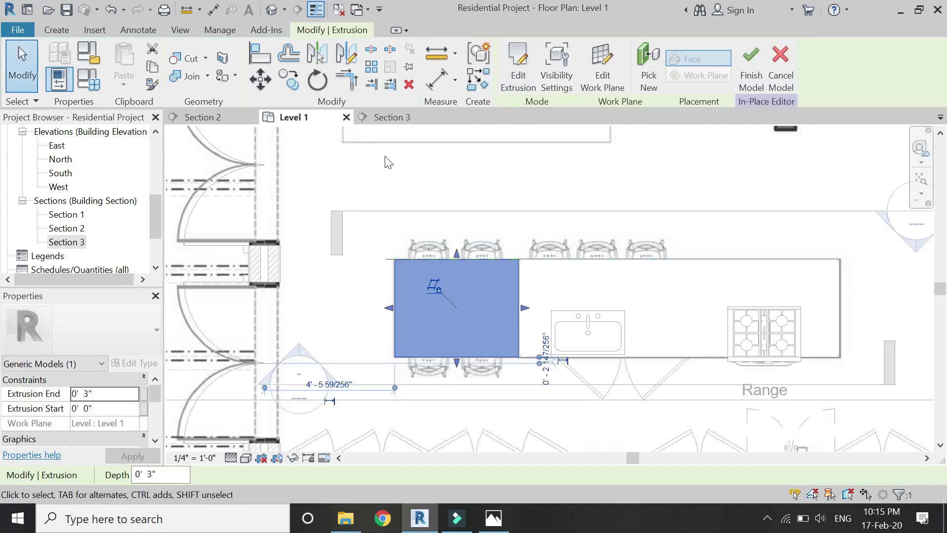
In Section 3, drag the extrusion's top up to about 2' 3 7/8"
click(386, 118)
scroll(579, 370, up, 2)
drag(579, 374, 575, 226)
Add a reference plane at the extrusion top using RP and set its height to 30"
click(389, 226)
key(r)
key(p)
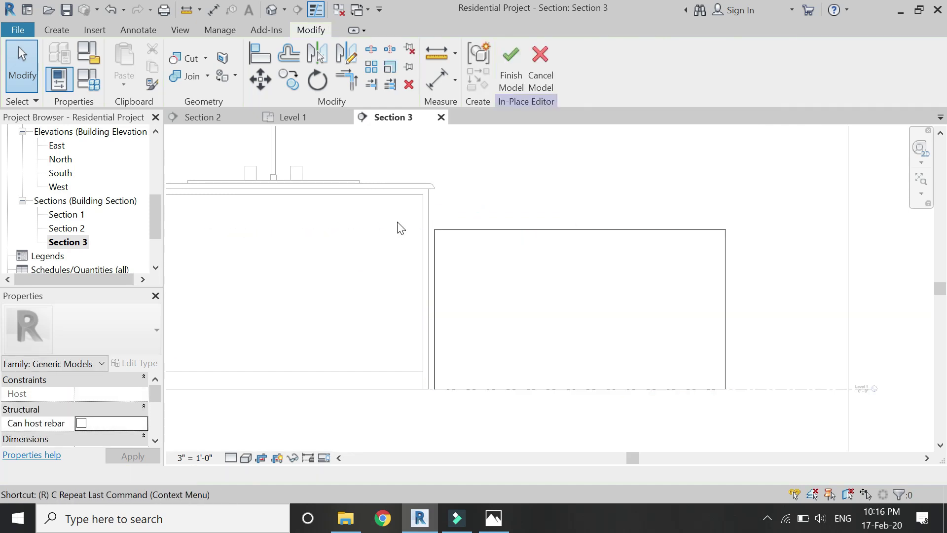
click(728, 229)
click(825, 230)
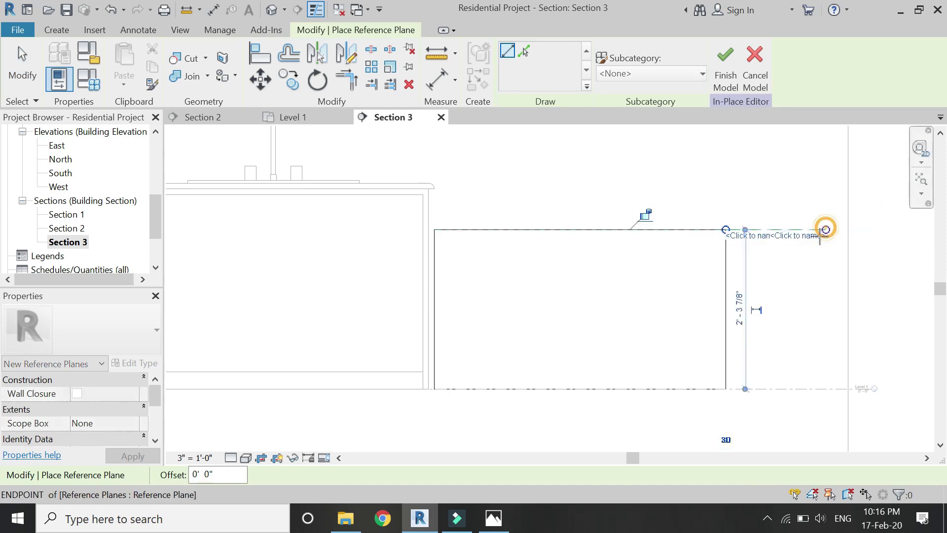
key(Escape)
click(804, 230)
click(738, 309)
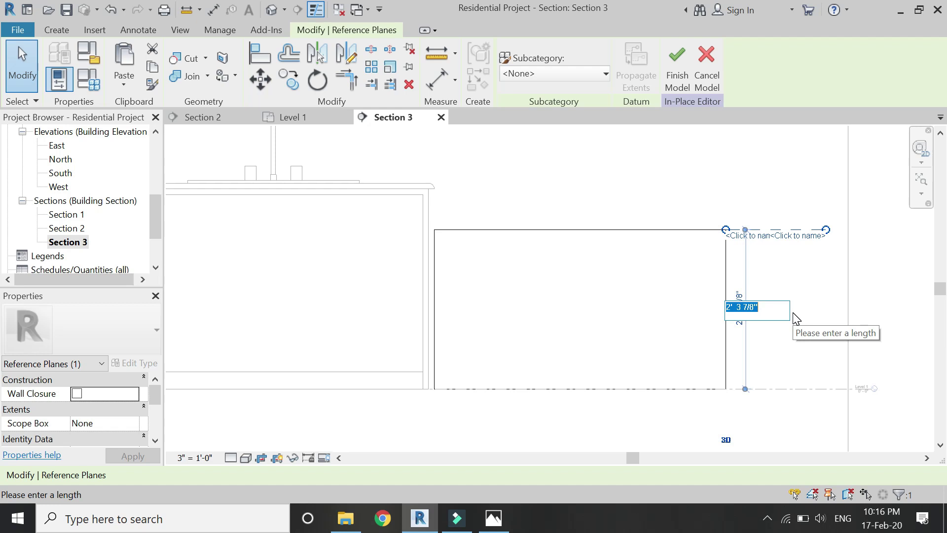
key(Return)
click(545, 276)
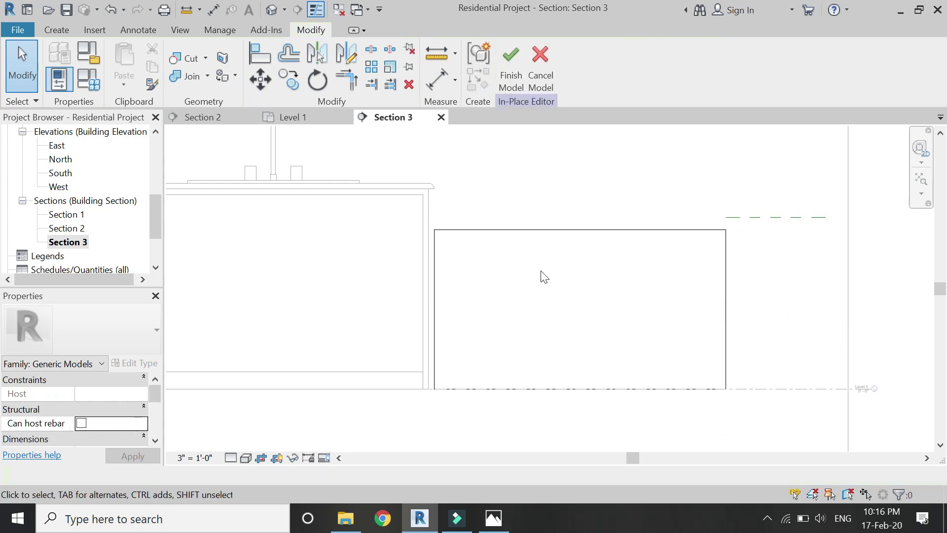
Snap the extrusion's top to the 30" plane and extend its left side to the cabinet
click(585, 230)
drag(581, 221, 581, 212)
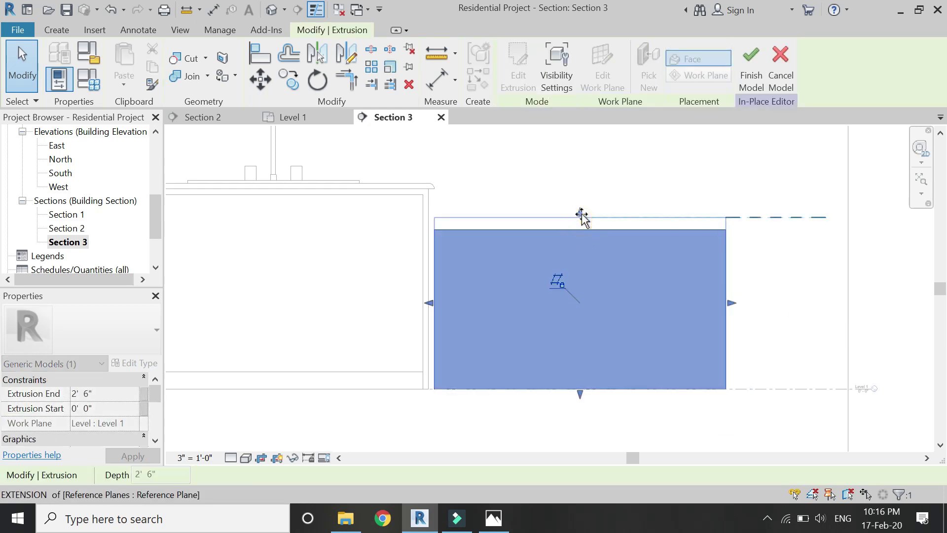
drag(430, 309, 428, 303)
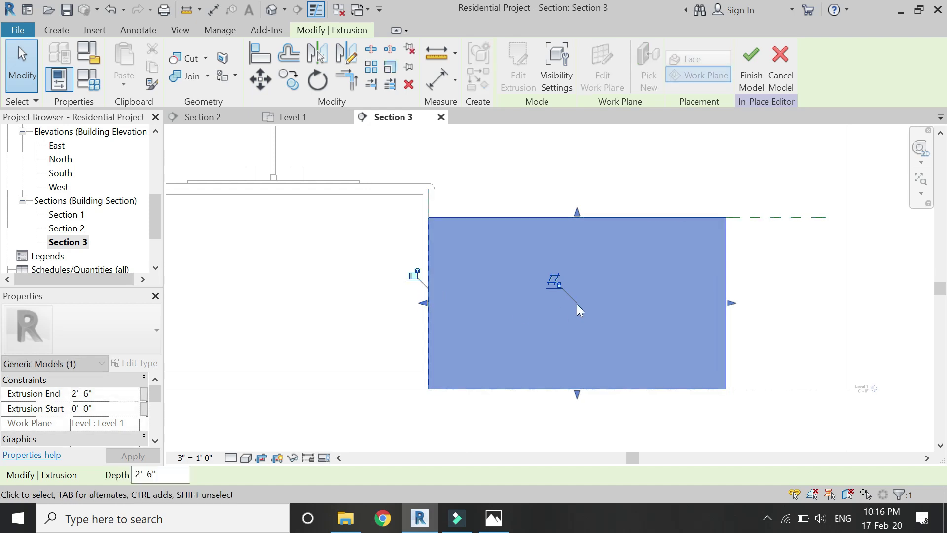
click(574, 305)
click(56, 30)
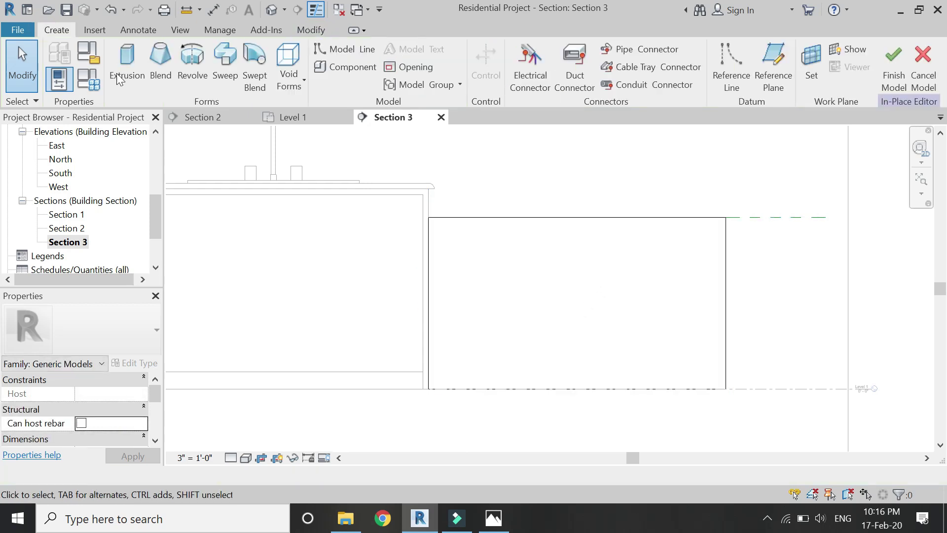
Start a void extrusion with the counter block's face as its work plane
click(288, 78)
click(327, 115)
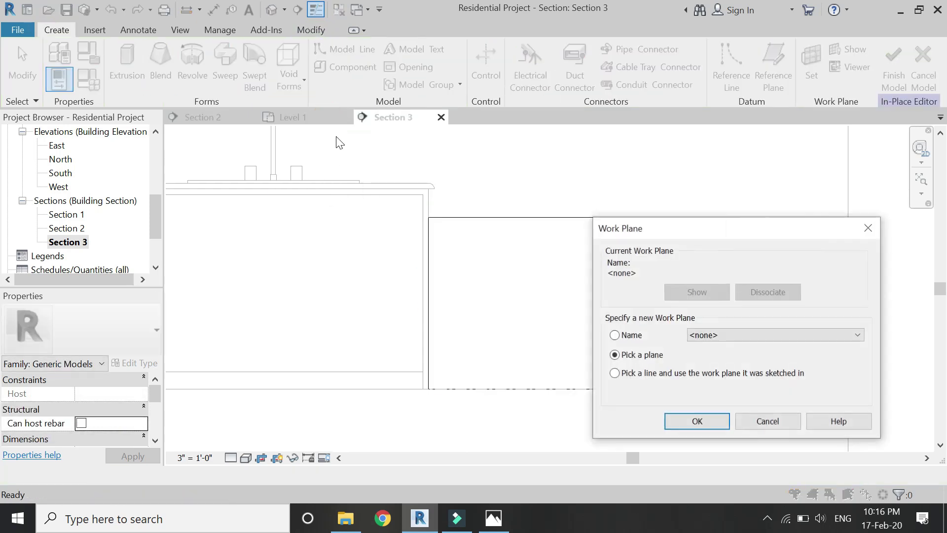
click(711, 336)
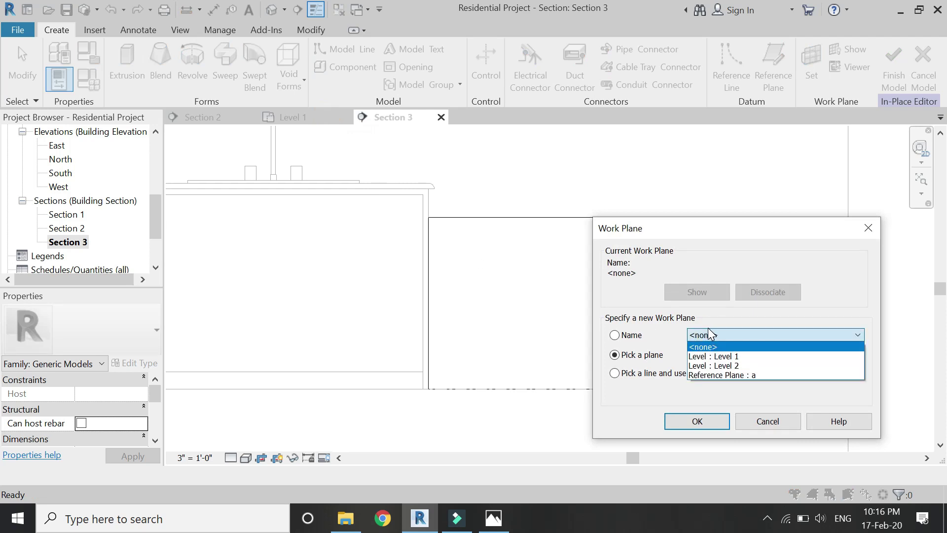
click(693, 389)
click(697, 421)
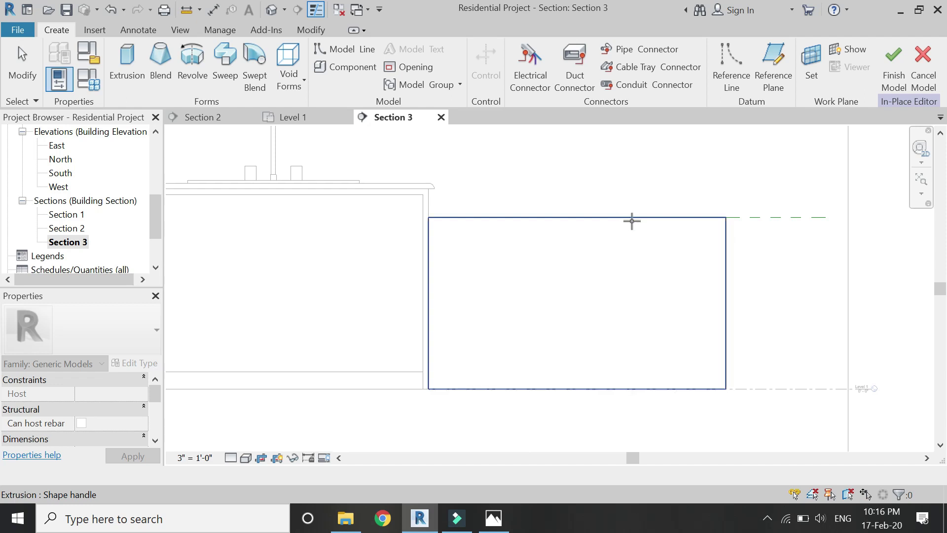
click(634, 222)
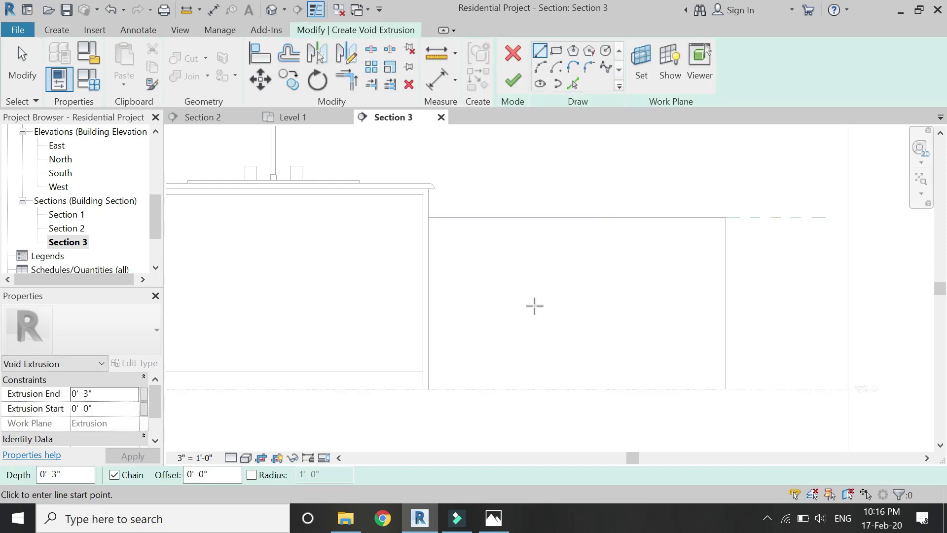
Sketch the void from counter edges offset 3", close it with lines, and finish
click(572, 83)
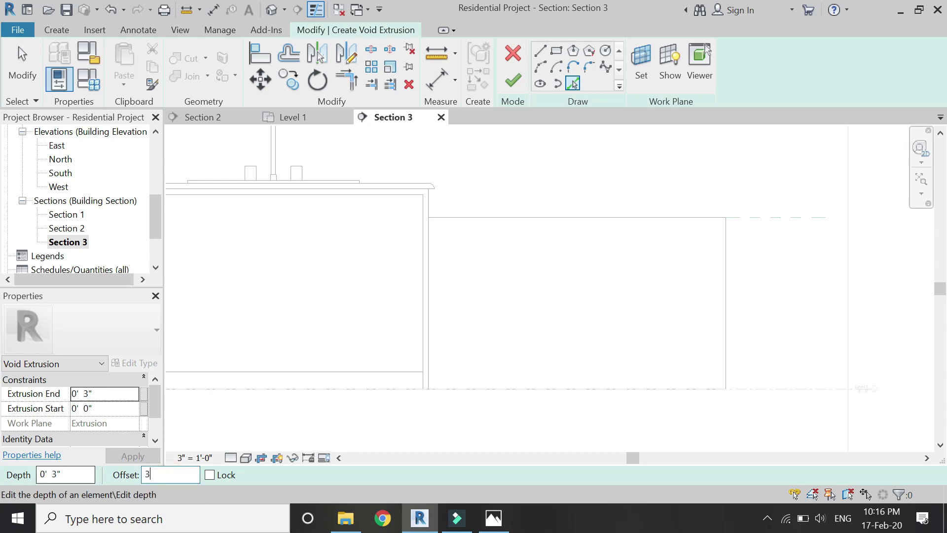
click(525, 220)
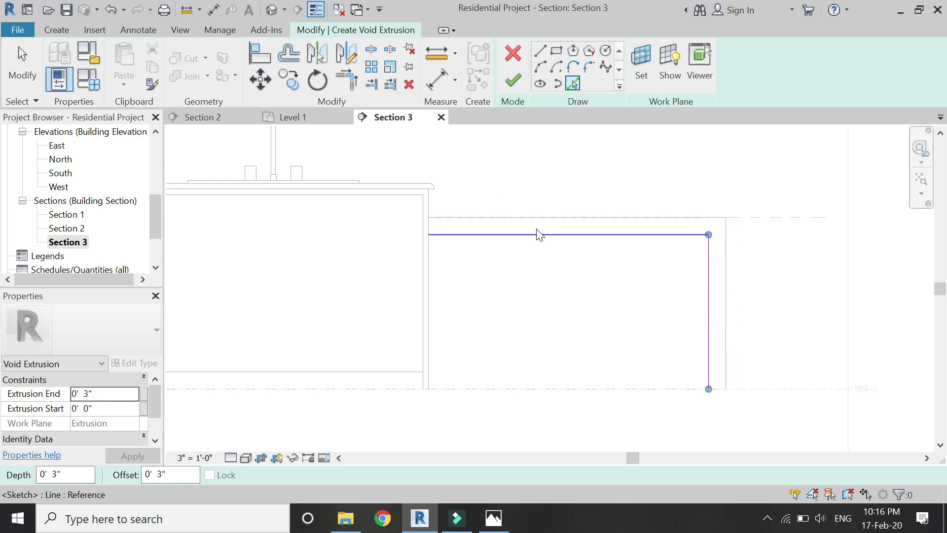
click(540, 51)
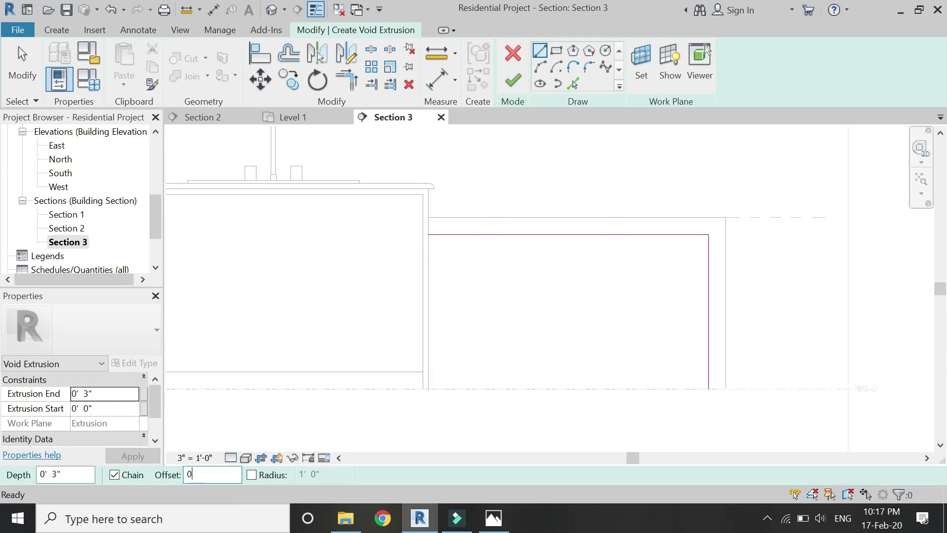
click(428, 235)
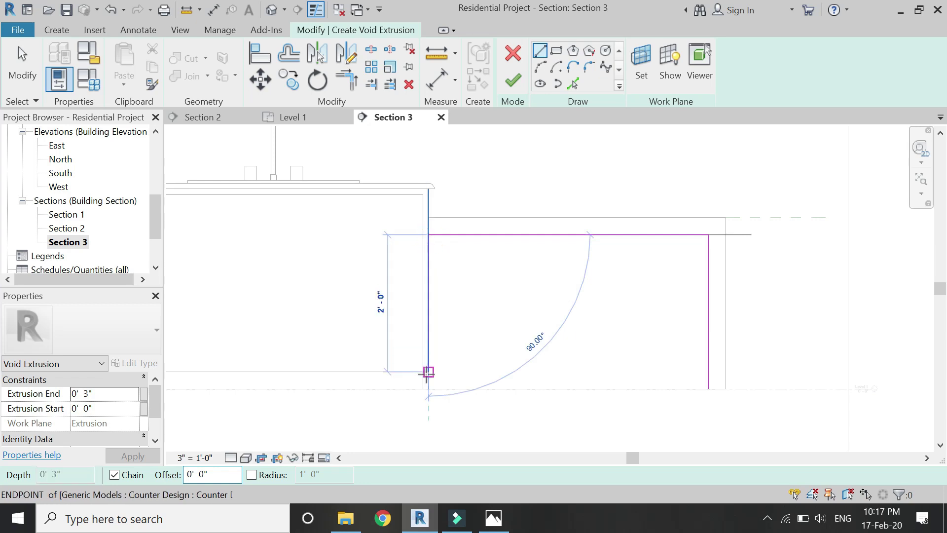
click(429, 388)
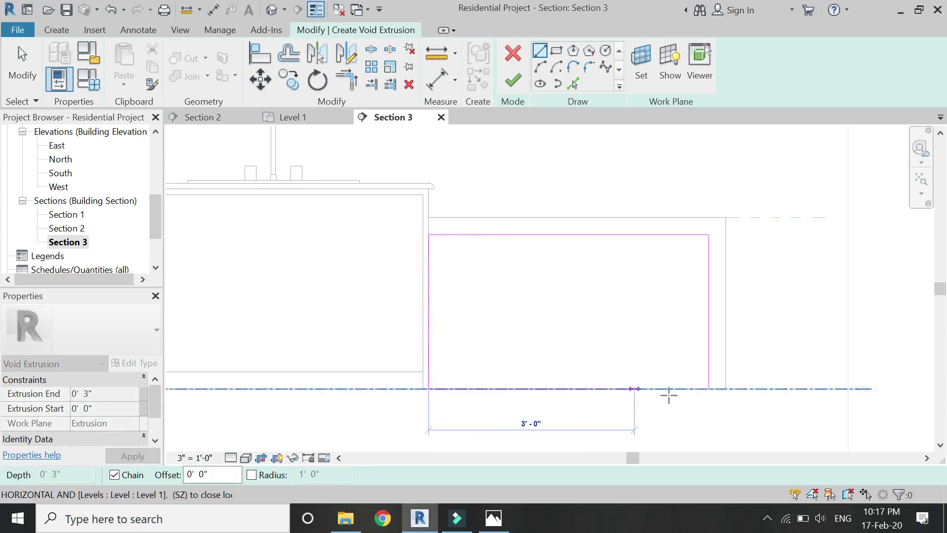
click(708, 389)
key(Escape)
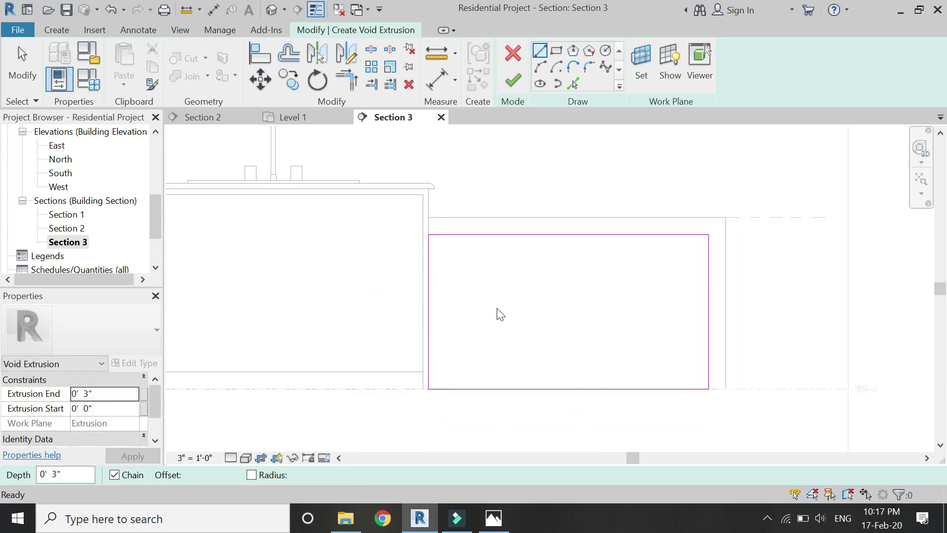
click(512, 79)
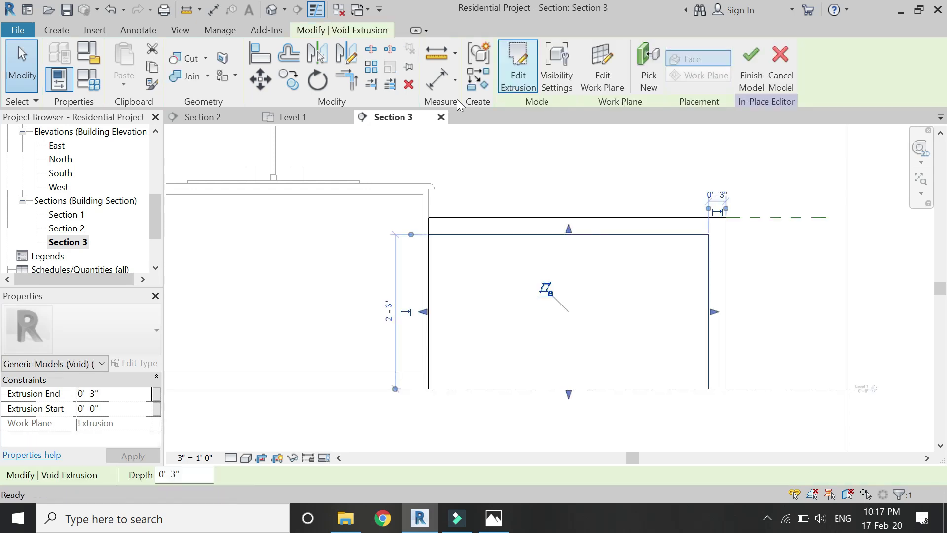
In the Level 1 plan, stretch the void through the counter's full 3' 4" depth
click(290, 117)
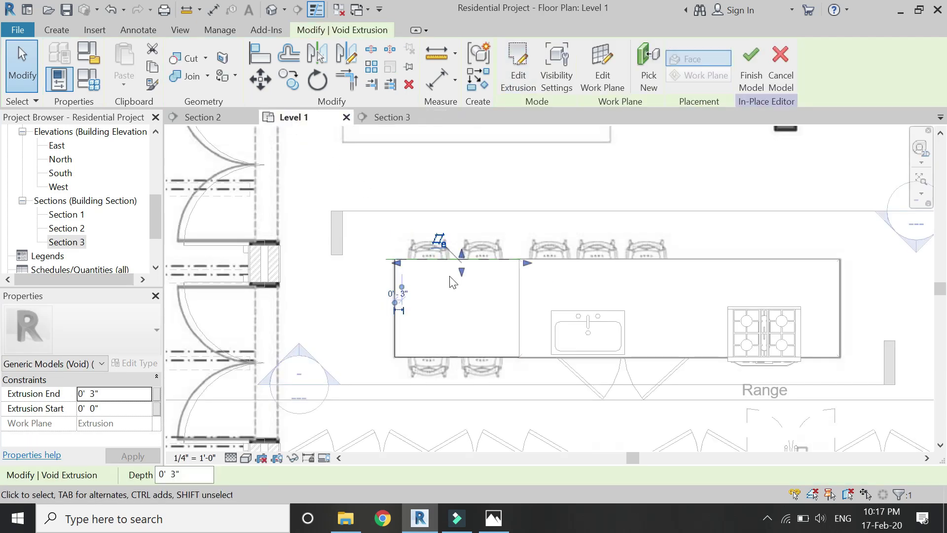
scroll(453, 282, up, 1)
drag(463, 269, 479, 371)
scroll(499, 381, up, 5)
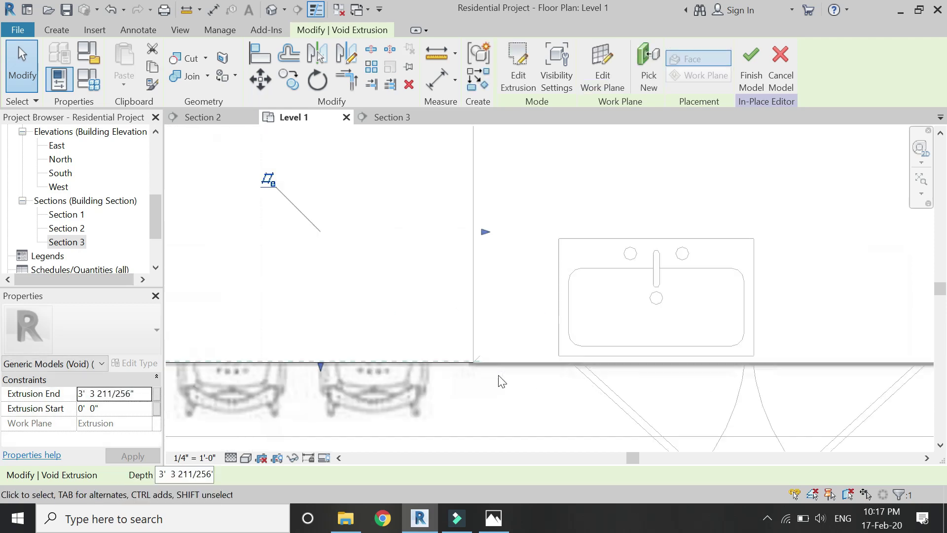
scroll(530, 371, down, 4)
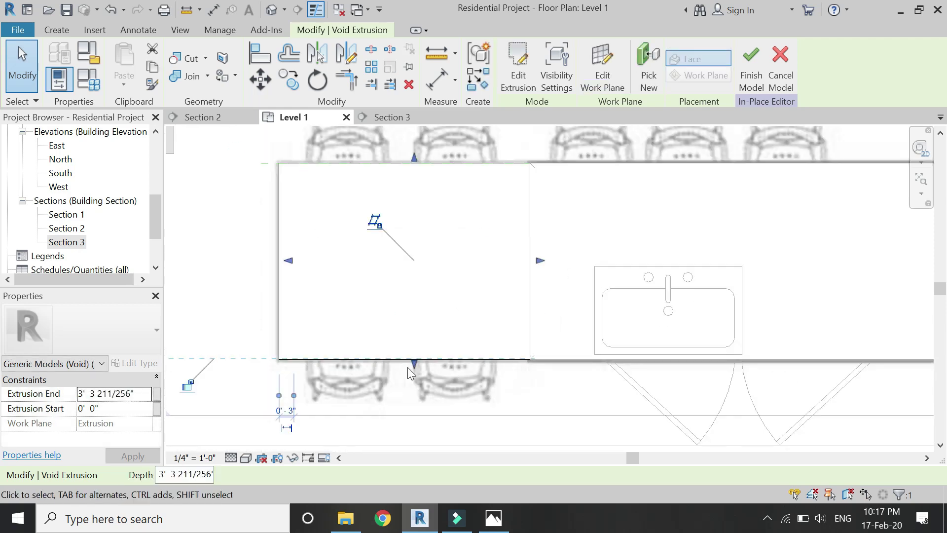
scroll(407, 367, up, 5)
drag(462, 357, 531, 356)
scroll(532, 356, down, 5)
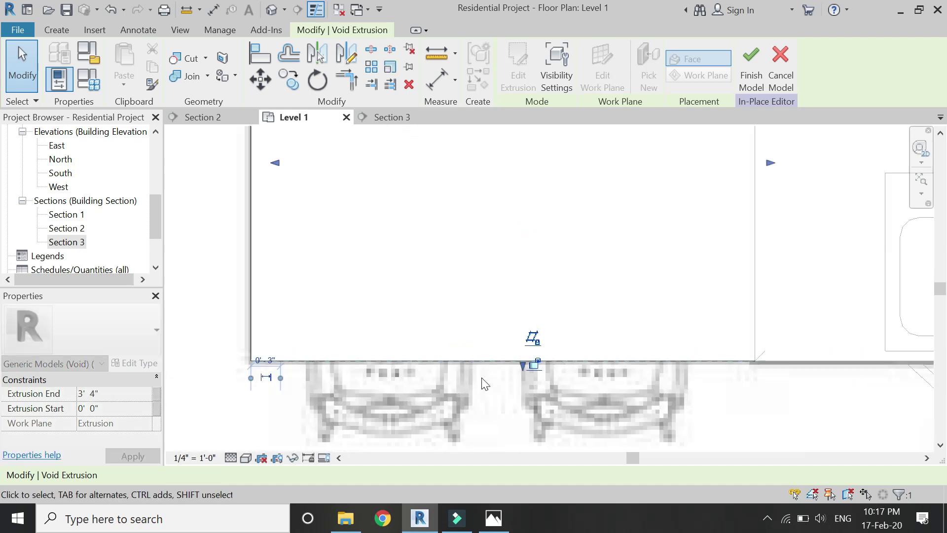
click(437, 383)
scroll(437, 383, down, 1)
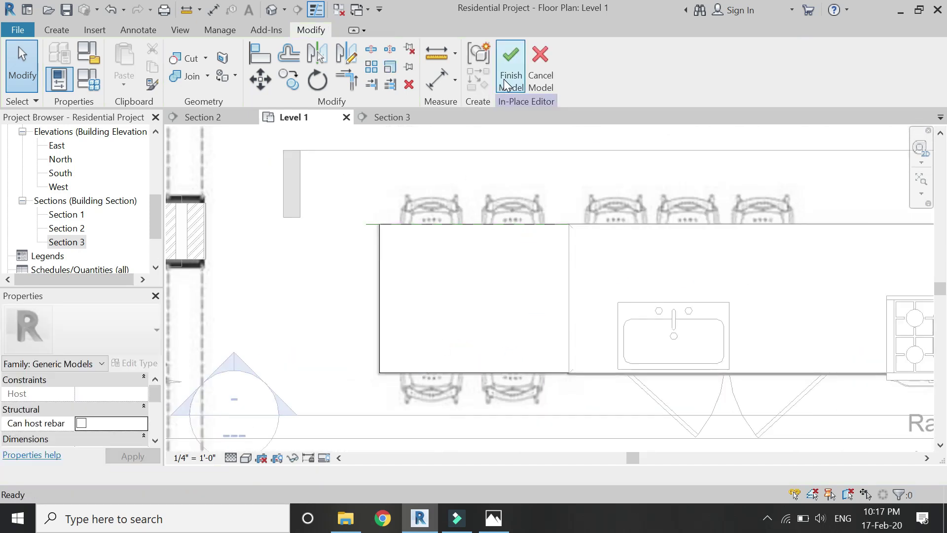
Check the open table in Section 3 and the Default 3D View
click(393, 117)
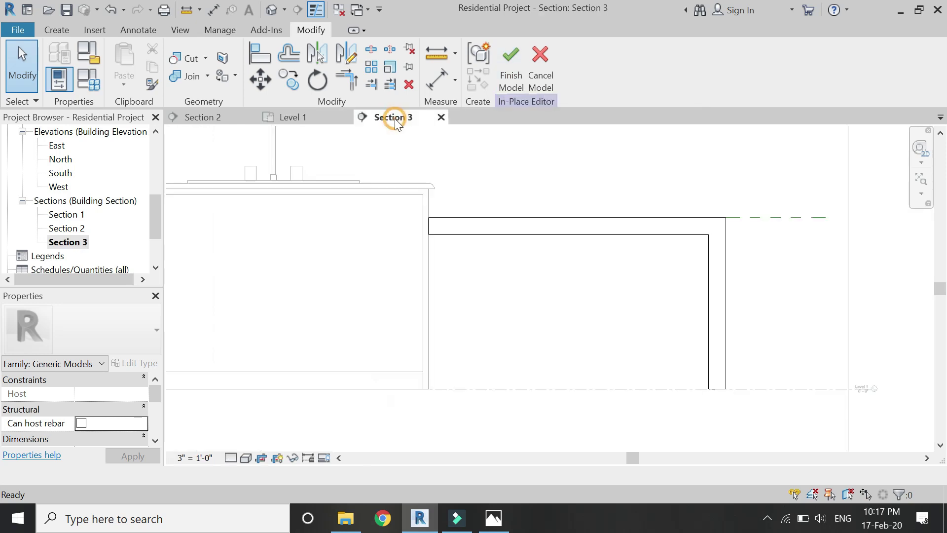
click(272, 12)
scroll(557, 285, up, 10)
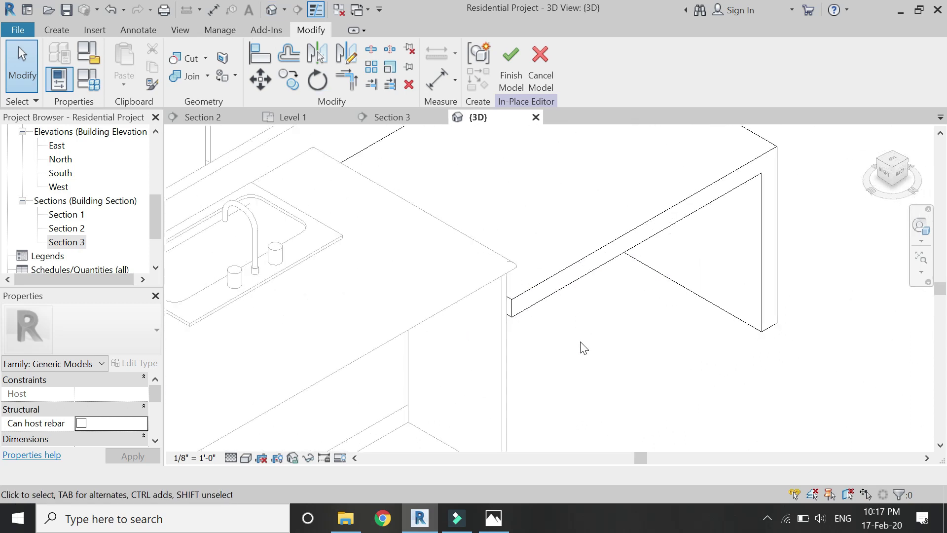
Nudge the table extrusion's edge and orbit the 3D view to inspect it
click(530, 297)
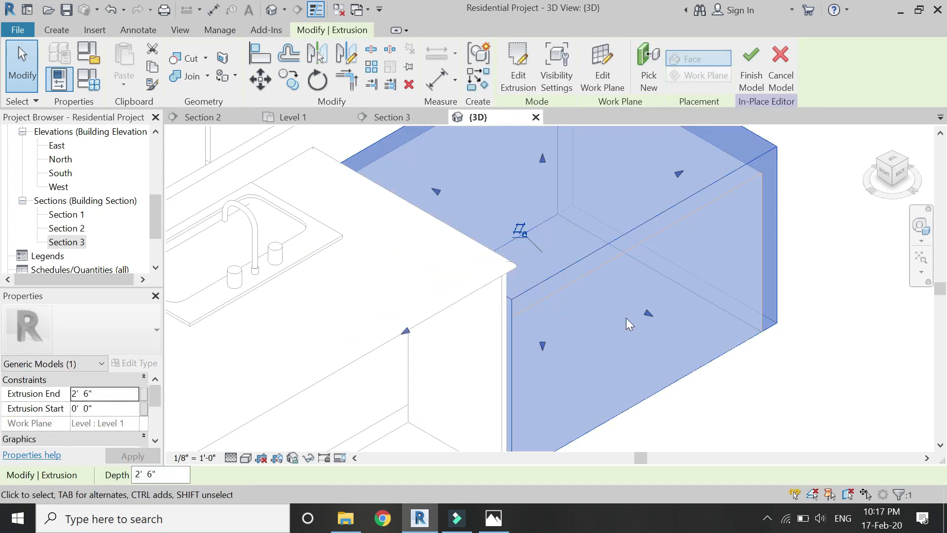
drag(648, 314, 634, 314)
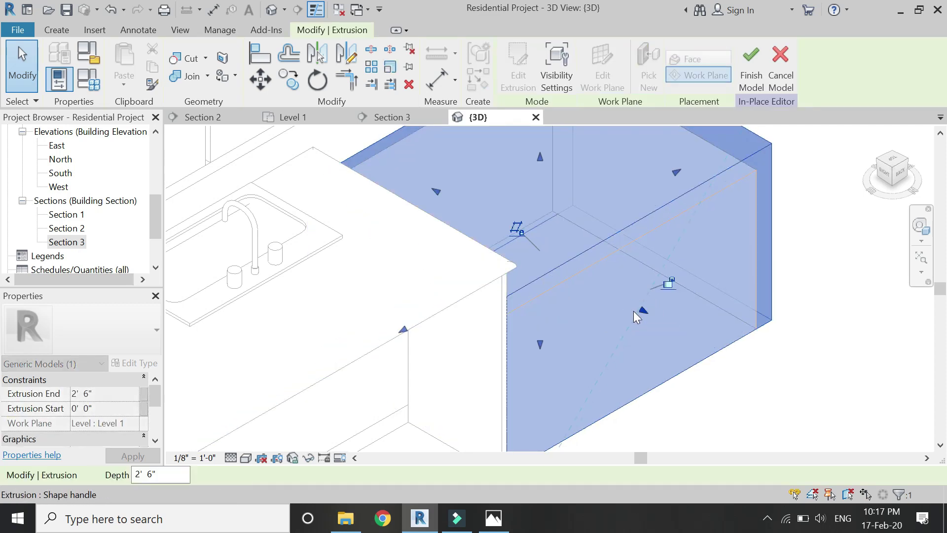
scroll(658, 369, down, 3)
click(655, 374)
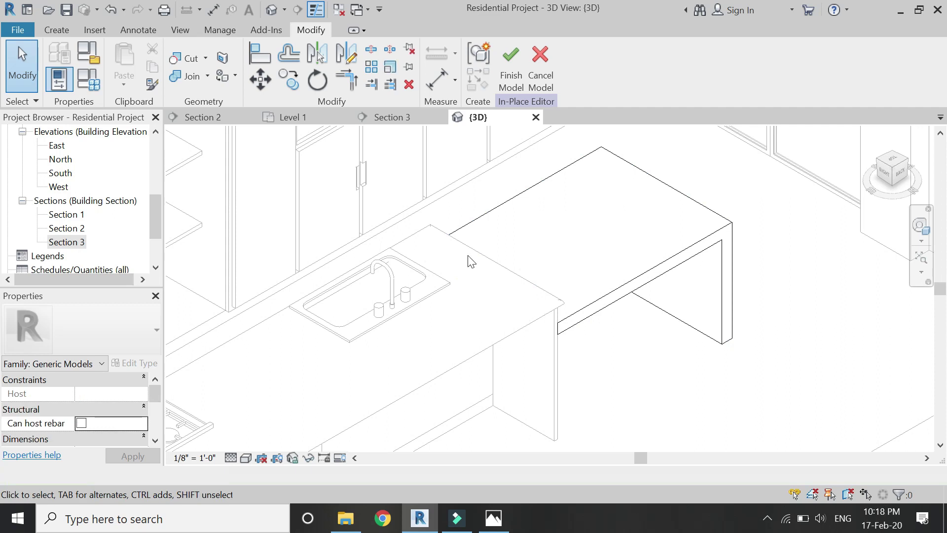
click(879, 161)
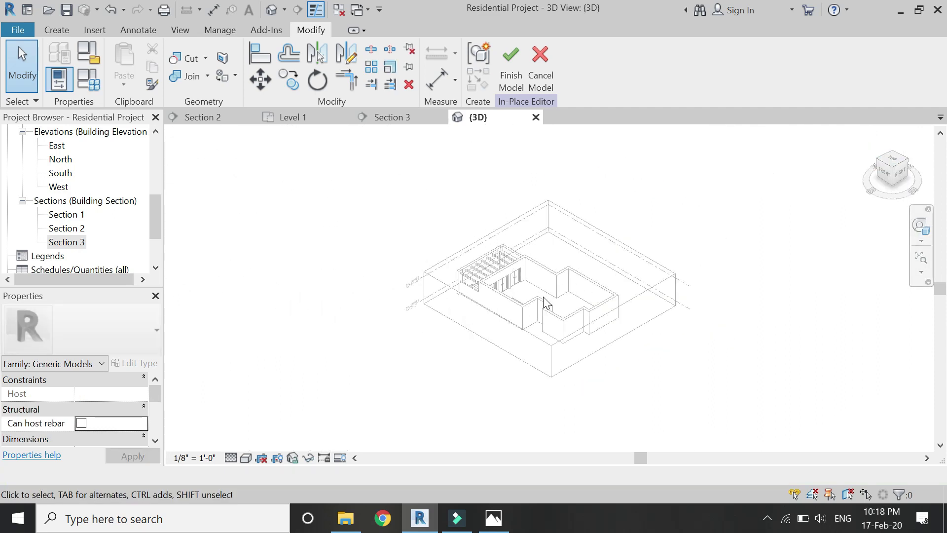
scroll(546, 302, up, 3)
drag(757, 209, 491, 325)
drag(486, 405, 529, 290)
scroll(529, 290, up, 3)
click(617, 268)
Extend the end of the table extrusion slightly in 3D
click(704, 227)
key(Escape)
click(712, 235)
scroll(626, 253, down, 2)
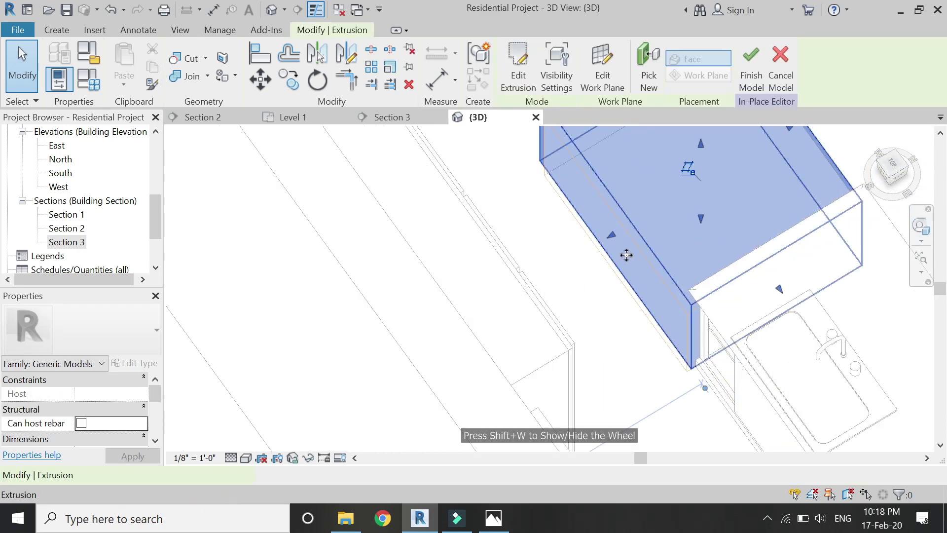
scroll(617, 242, up, 2)
mouse_move(611, 229)
mouse_down()
mouse_move(637, 236)
mouse_move(628, 236)
mouse_up()
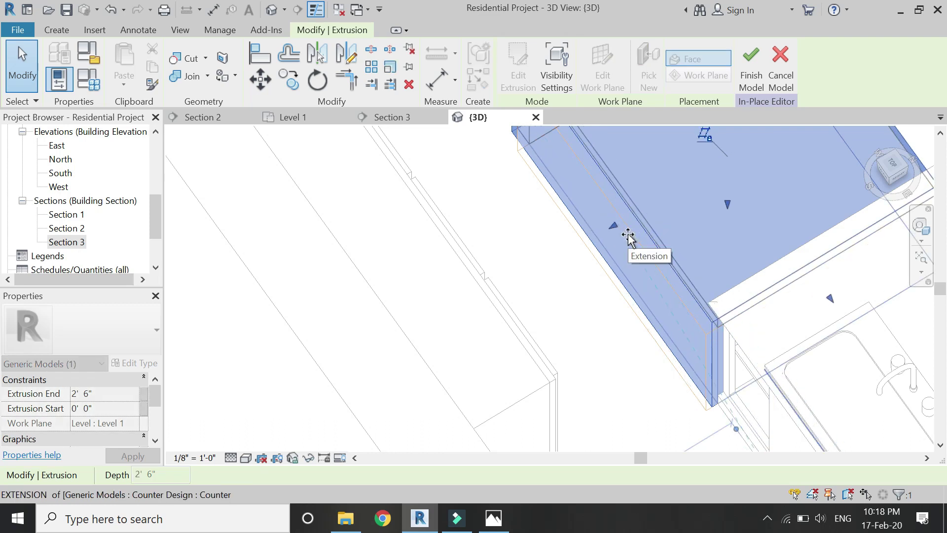
key(Escape)
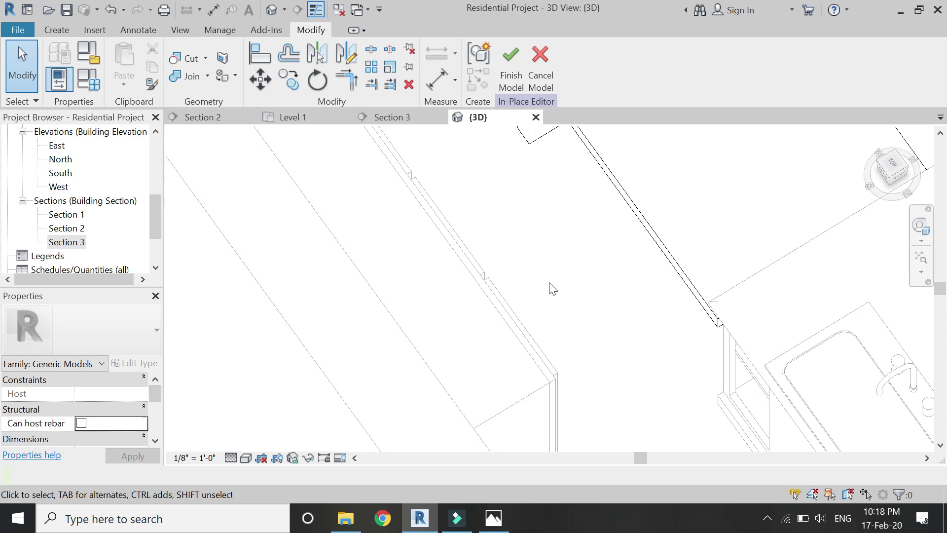
Orbit around a pivot on the table to check it, then Finish Model
click(920, 226)
click(815, 213)
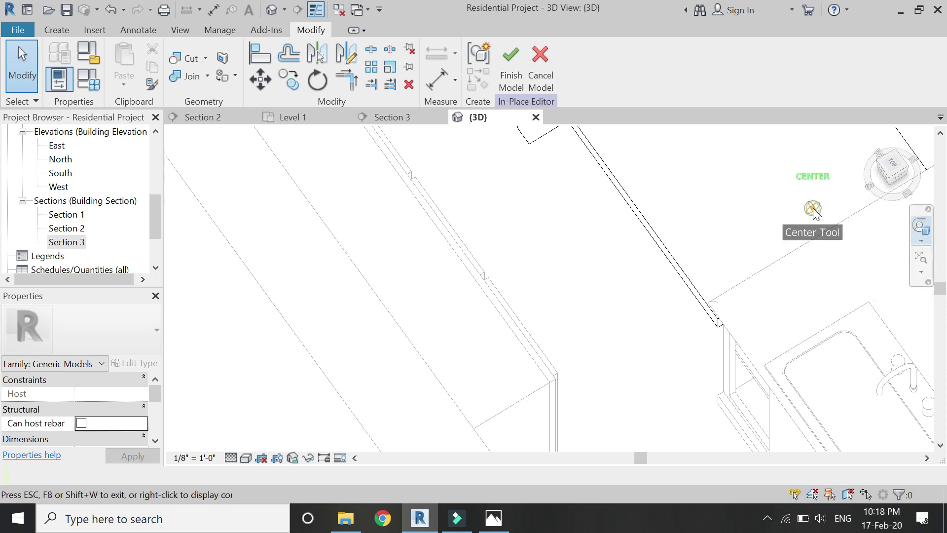
click(618, 284)
drag(633, 379, 598, 338)
click(543, 325)
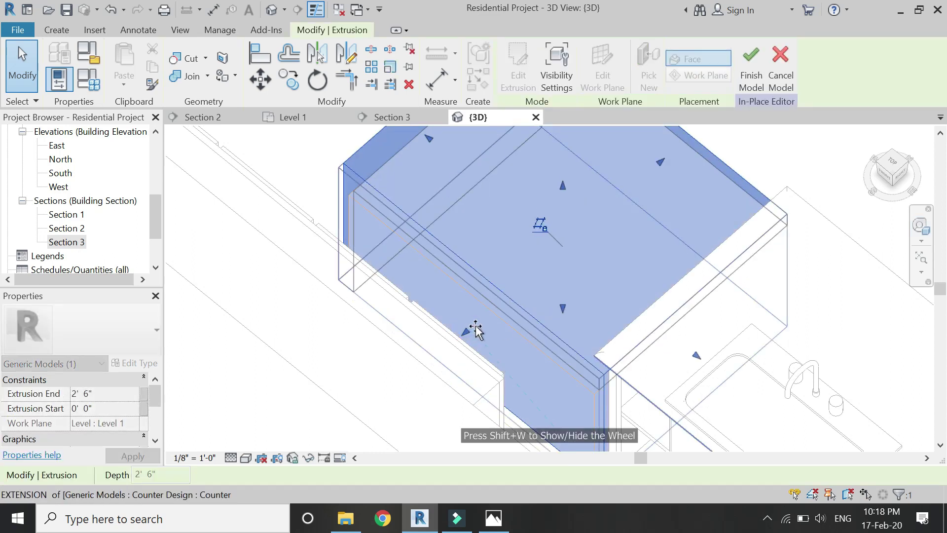
middle_drag(476, 331, 481, 327)
key(Escape)
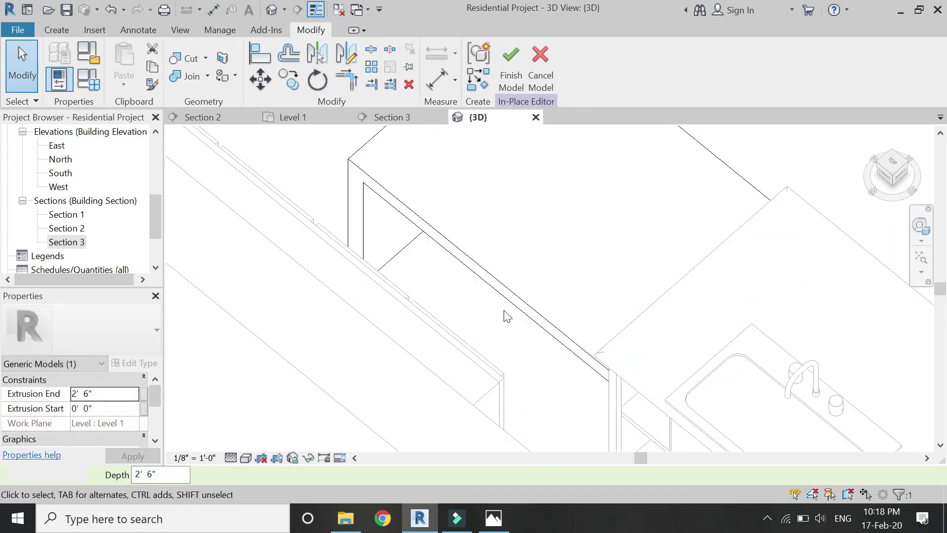
scroll(505, 313, down, 5)
click(509, 79)
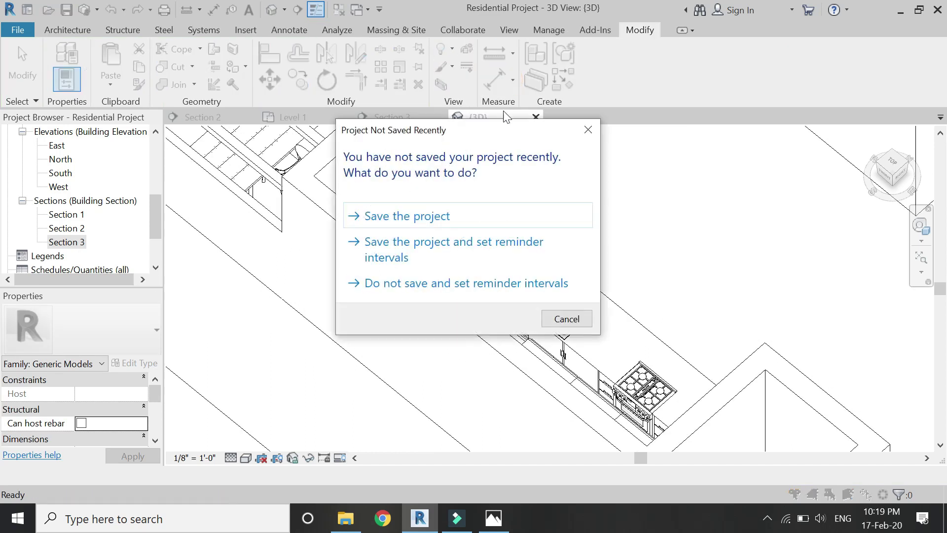
Save the project from the reminder and switch to the Level 1 plan
click(485, 215)
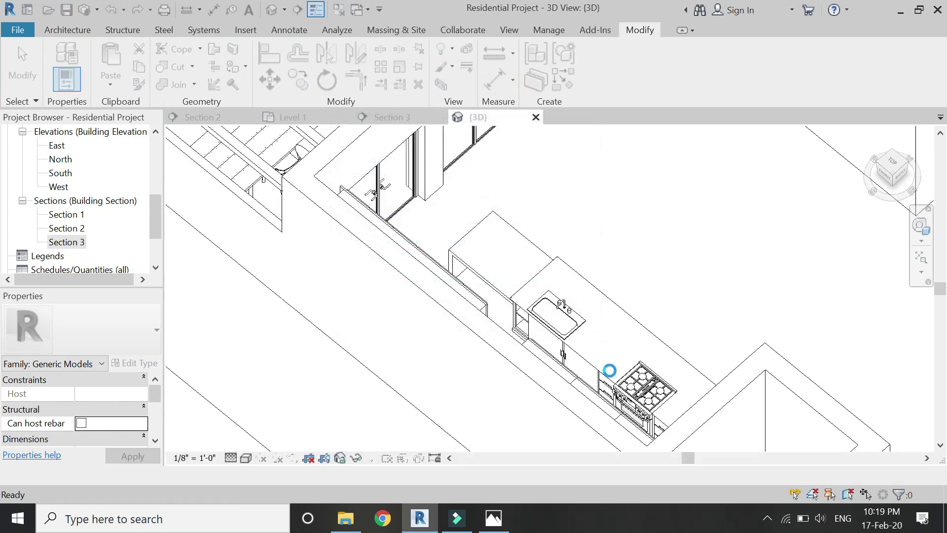
click(293, 117)
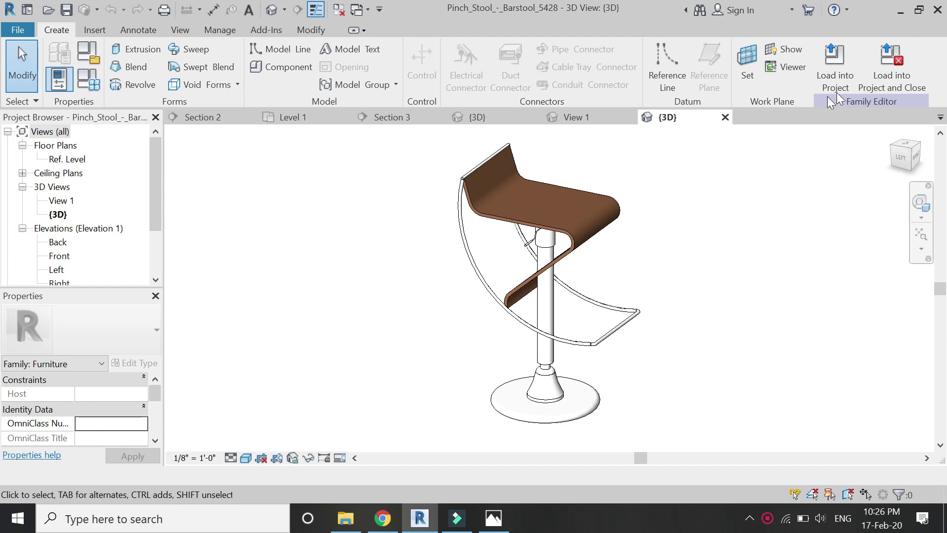
Load and close the Pinch_Stool family into Residential Project.rvt
click(896, 69)
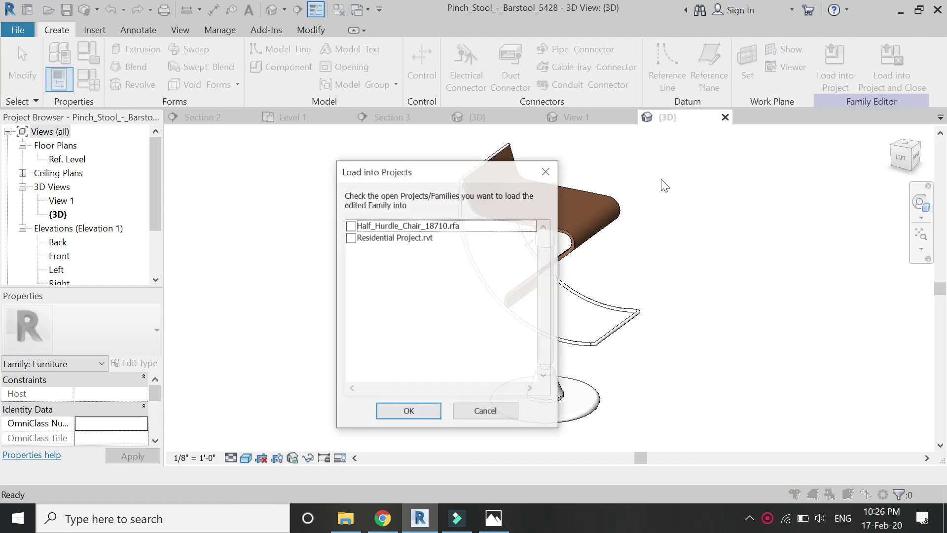
click(350, 238)
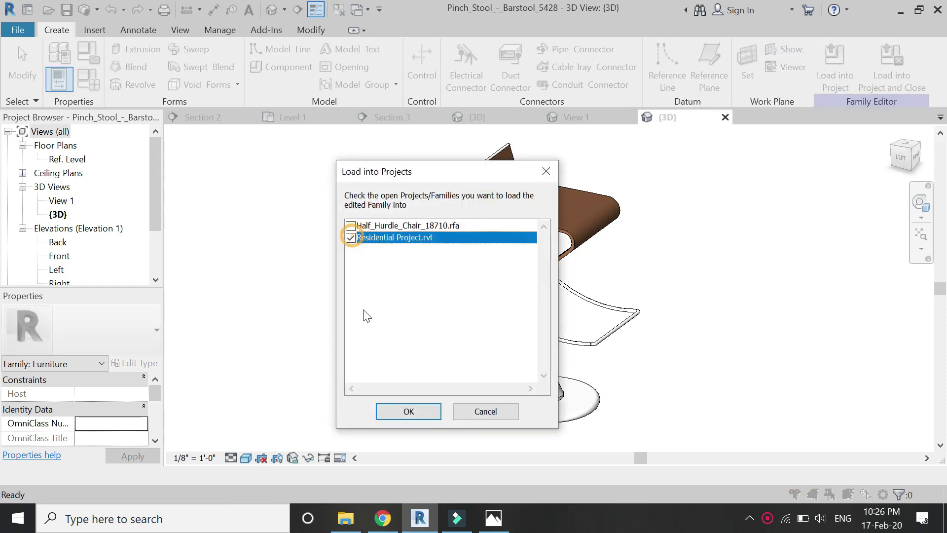
click(408, 412)
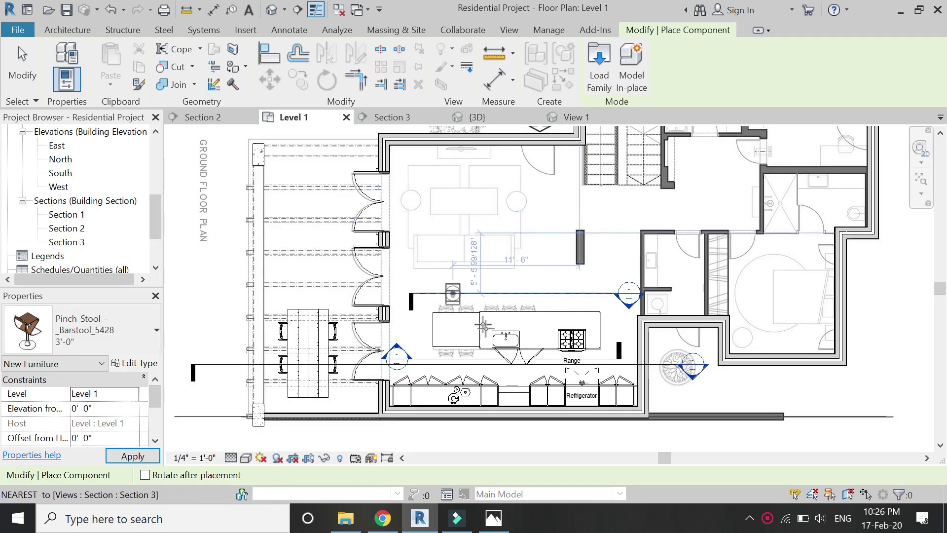
Place three Pinch_Stool barstools along the island counter edge, then check them in Section 3
scroll(509, 315, up, 6)
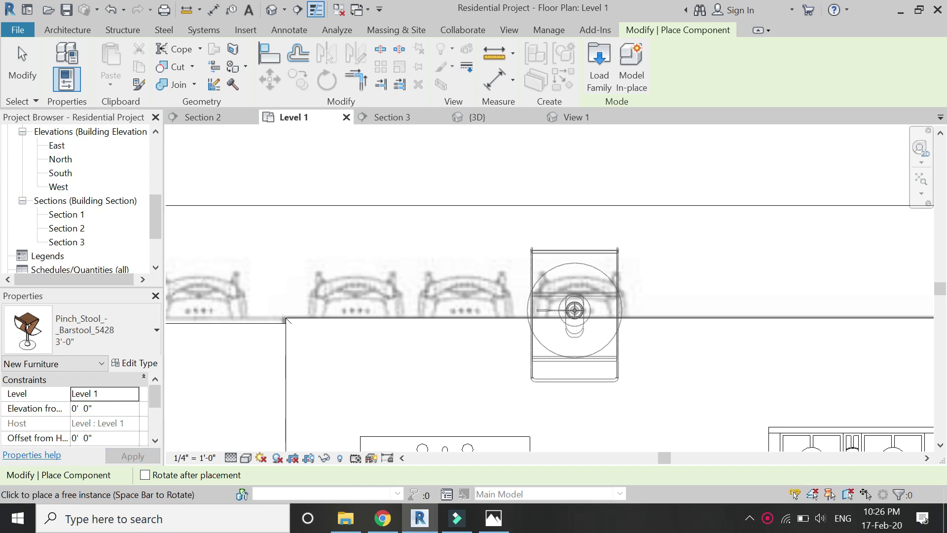
click(581, 313)
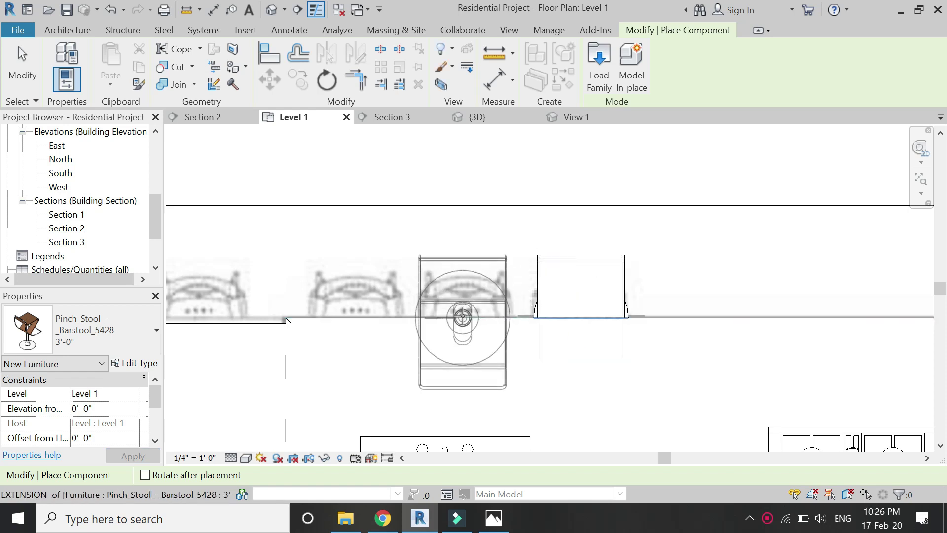
click(462, 317)
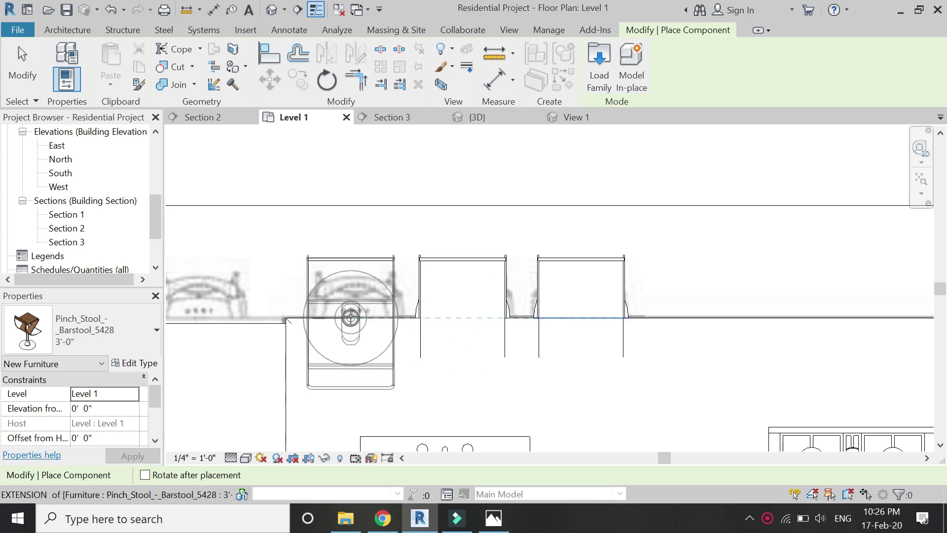
click(350, 319)
key(Escape)
key(Escape)
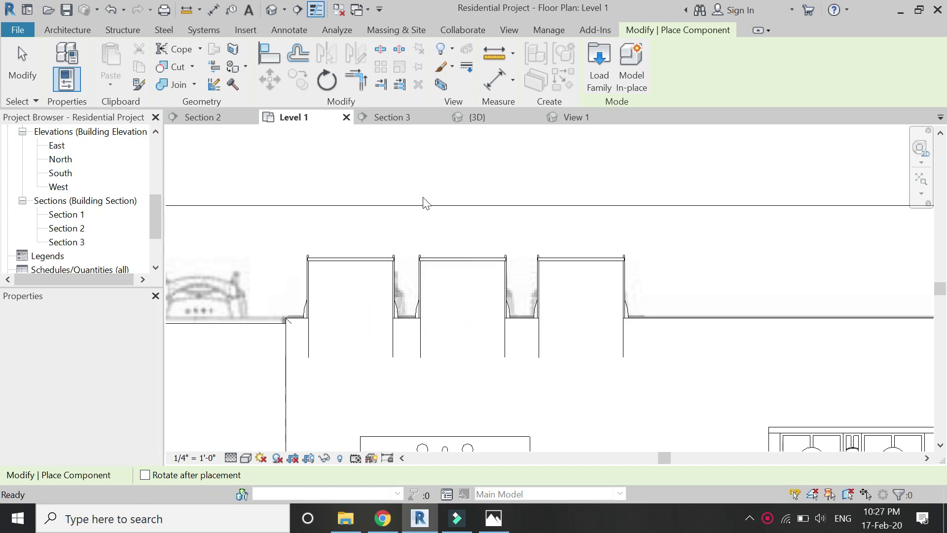
click(393, 116)
Change the barstool type Height from 2' 6" to 2' 3", then to 2' 0", and switch to the Half_Hurdle_Chair family
scroll(597, 299, down, 1)
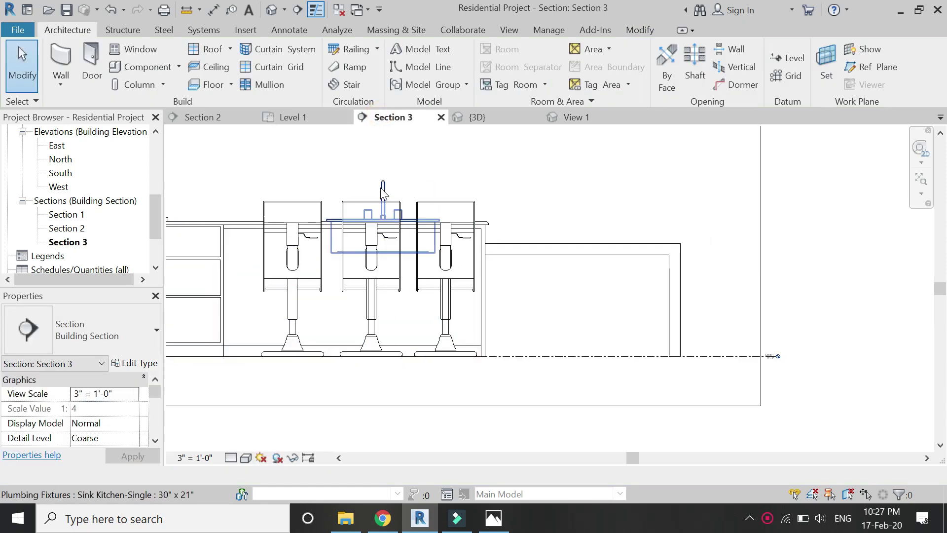
scroll(469, 198, up, 1)
click(474, 206)
click(138, 366)
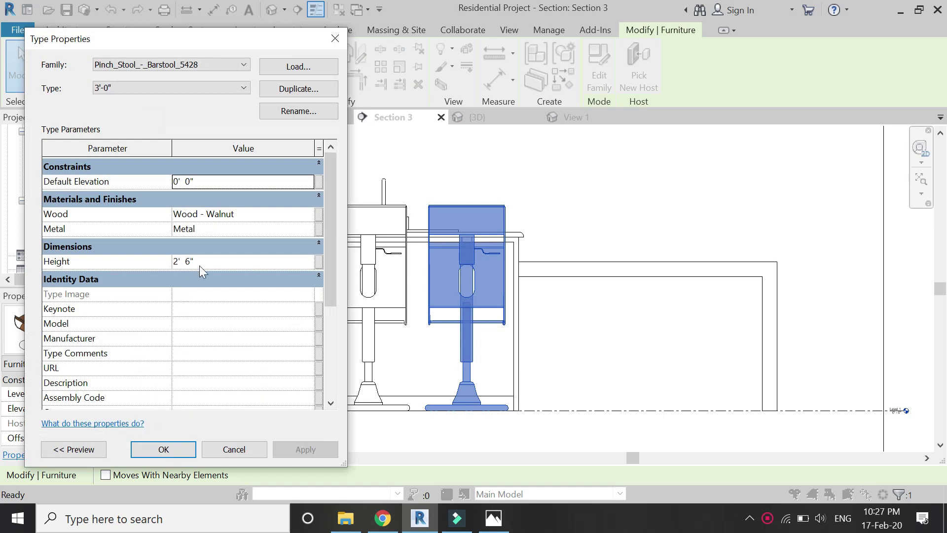
click(210, 263)
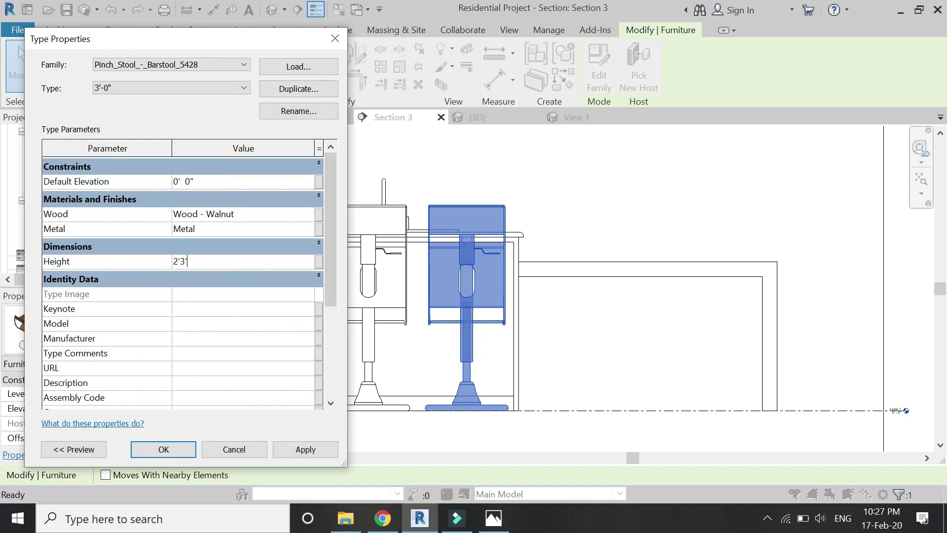
click(284, 449)
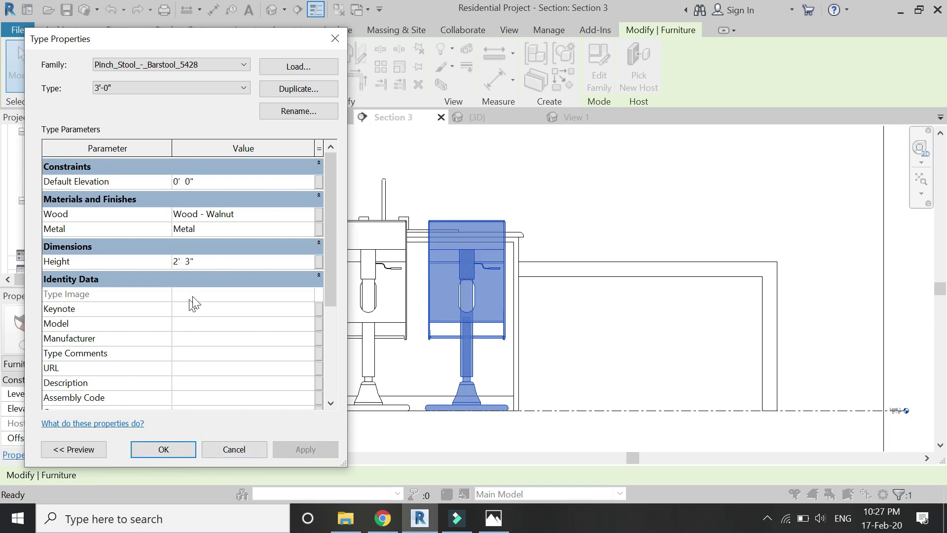
text(2')
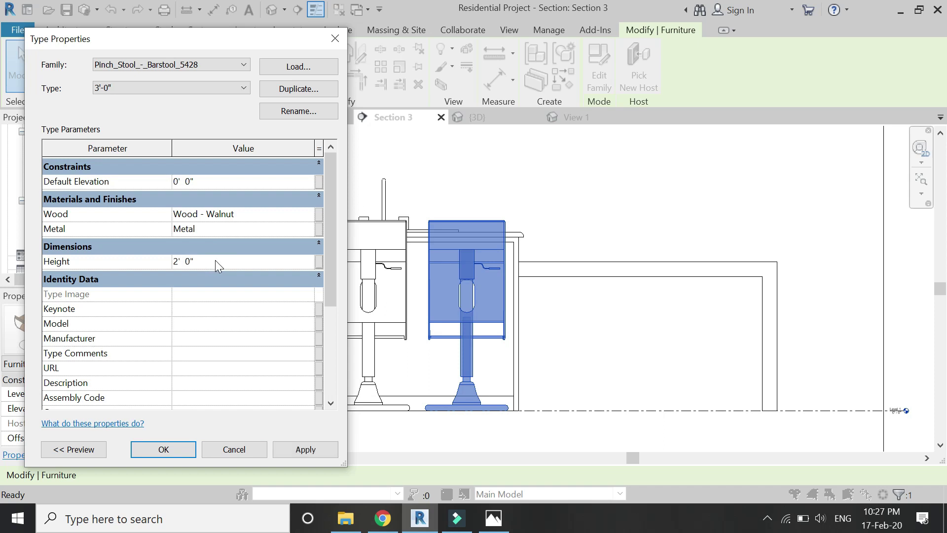
click(306, 450)
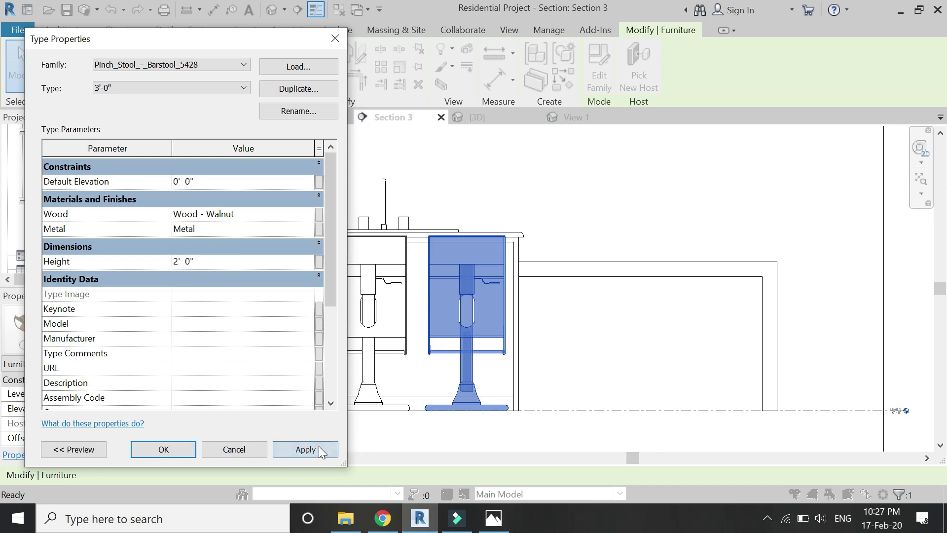
click(173, 446)
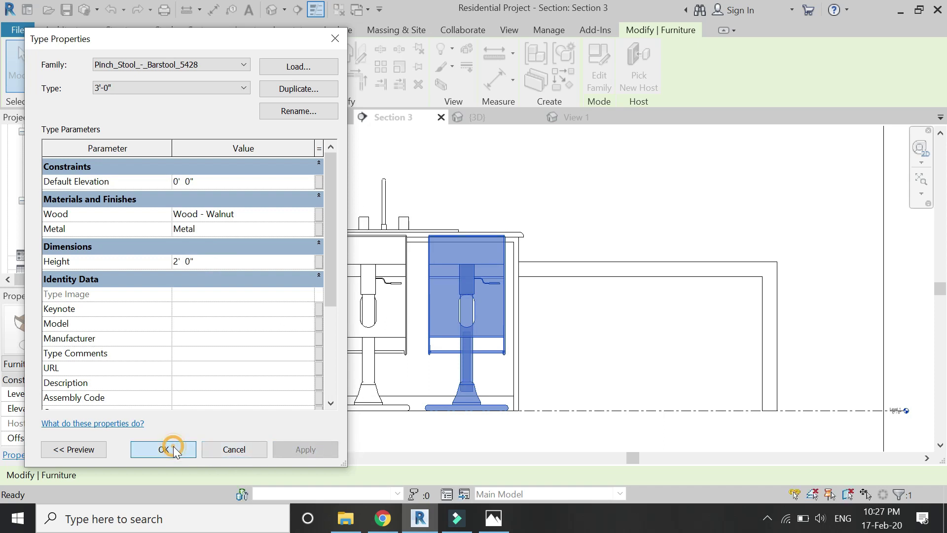
click(573, 118)
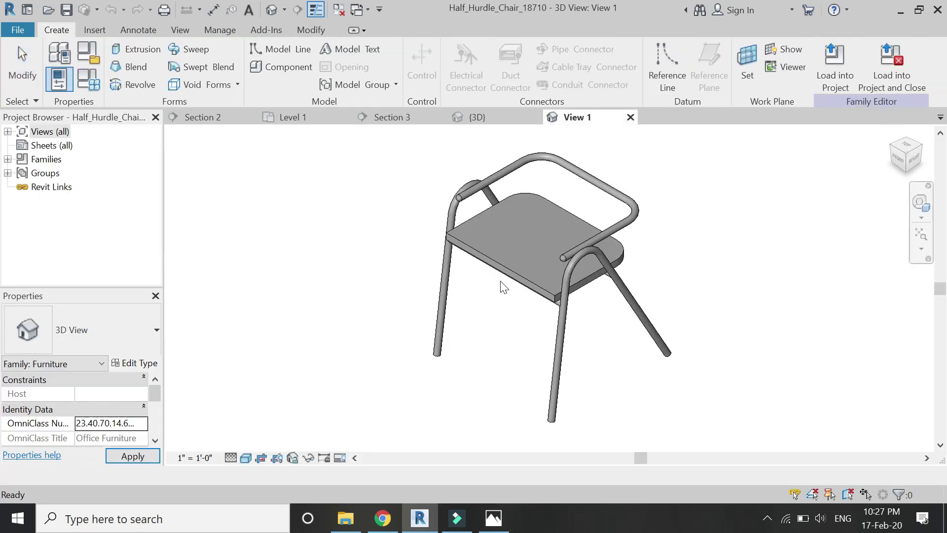
Load Half_Hurdle_Chair_18710 into the project and place it at the dining table edge
click(885, 85)
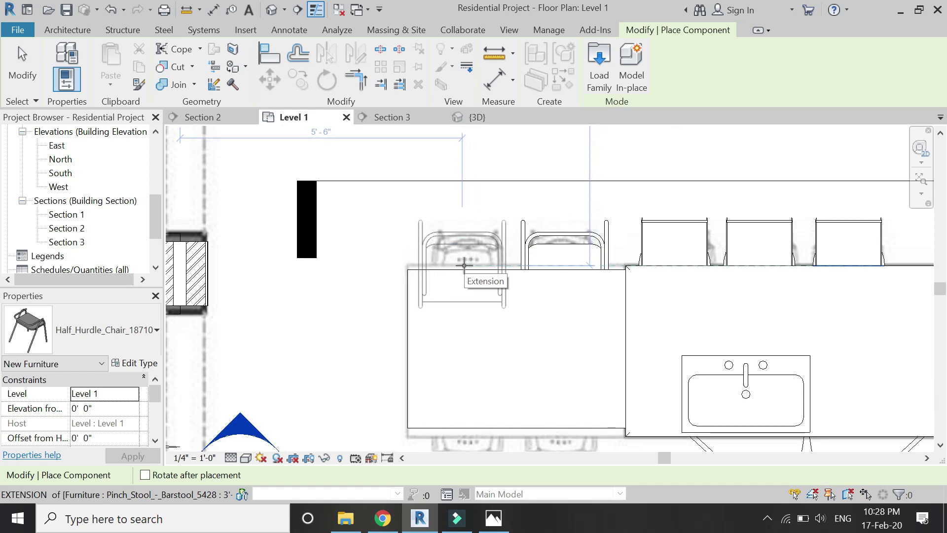
click(464, 265)
key(Escape)
key(Escape)
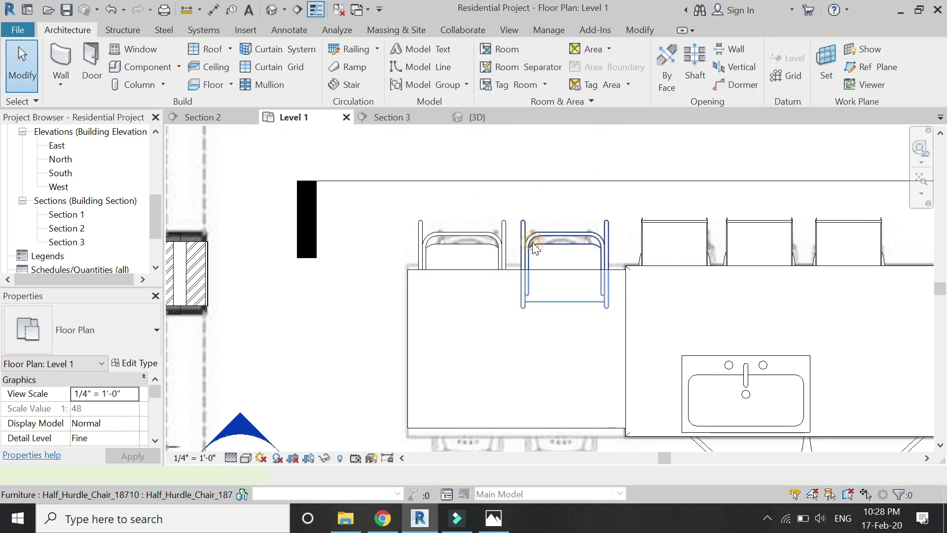
Mirror-copy both hurdle chairs across the table's middle to the opposite edge
click(529, 249)
ctrl+click(469, 242)
click(356, 53)
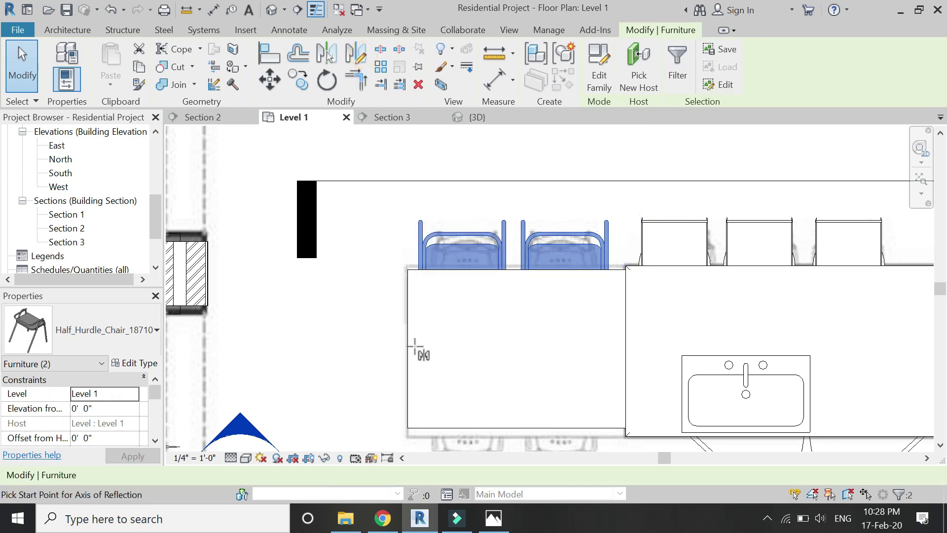
click(577, 350)
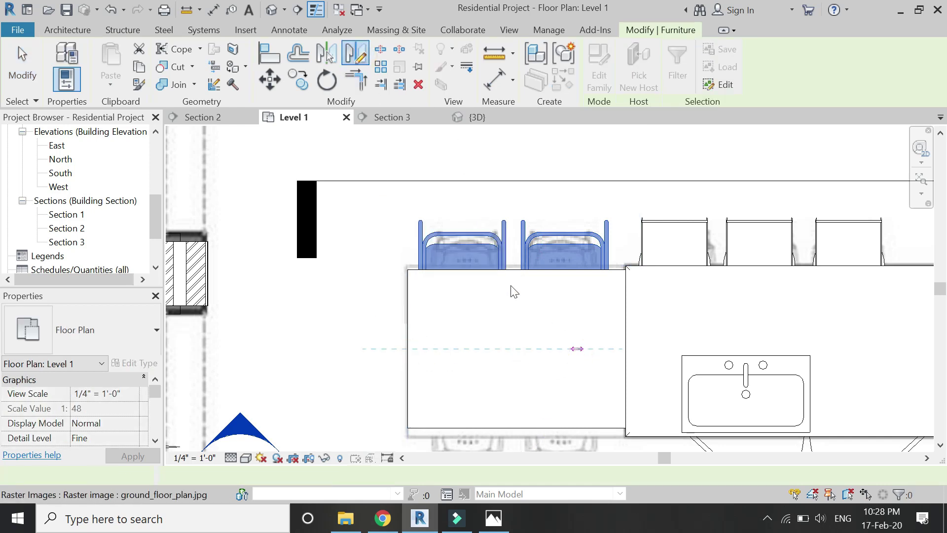
click(740, 350)
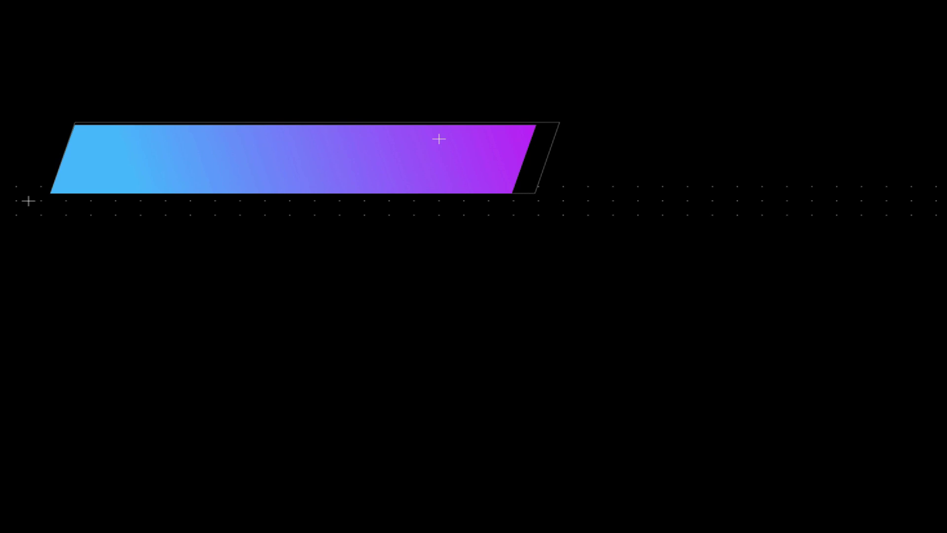